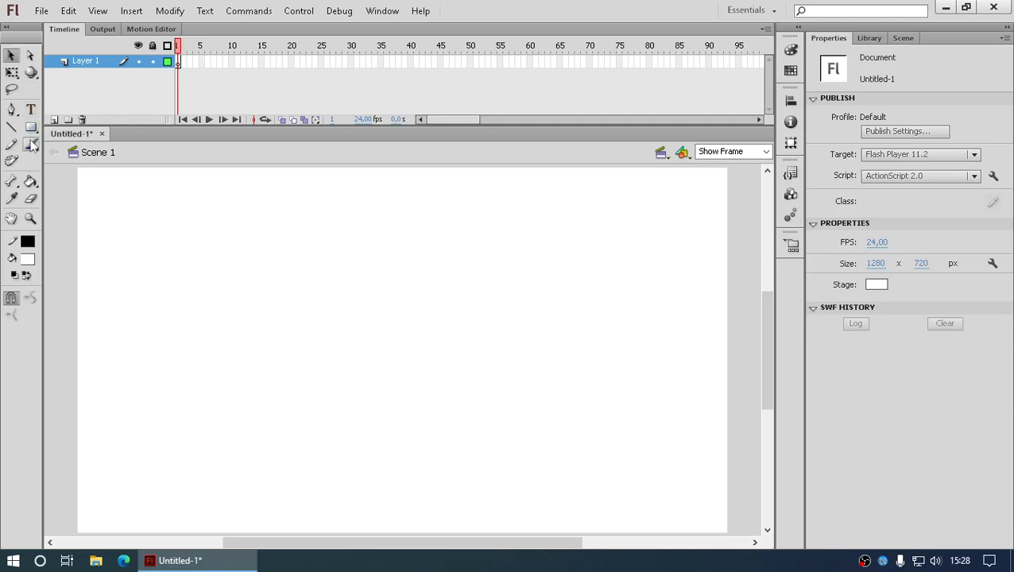
# - Draw a rectangle primitive about 63 by 98 px in the upper left area of the stage
pyautogui.click(31, 127)
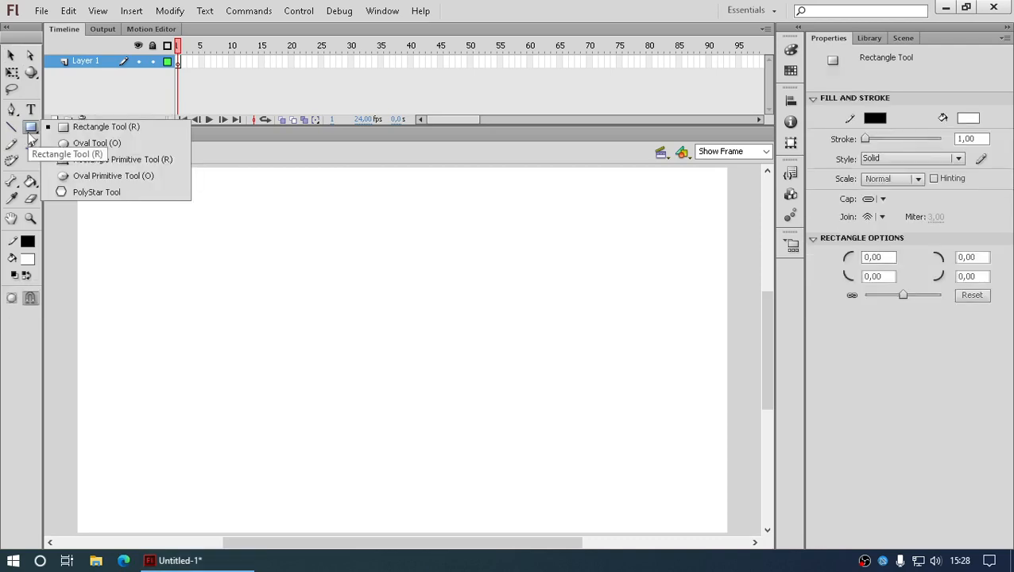
pyautogui.click(106, 160)
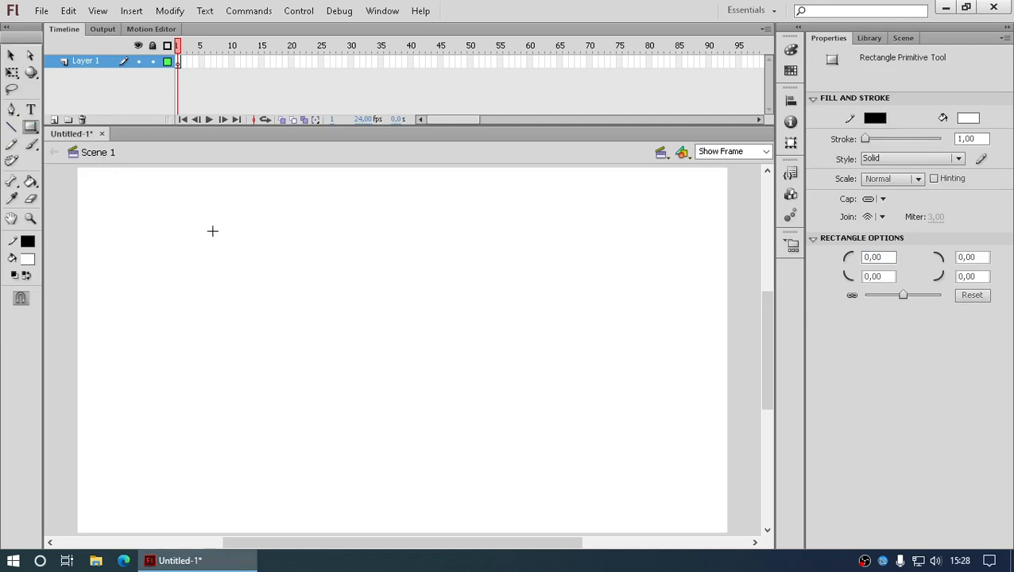
pyautogui.moveTo(212, 234); pyautogui.dragTo(246, 285)
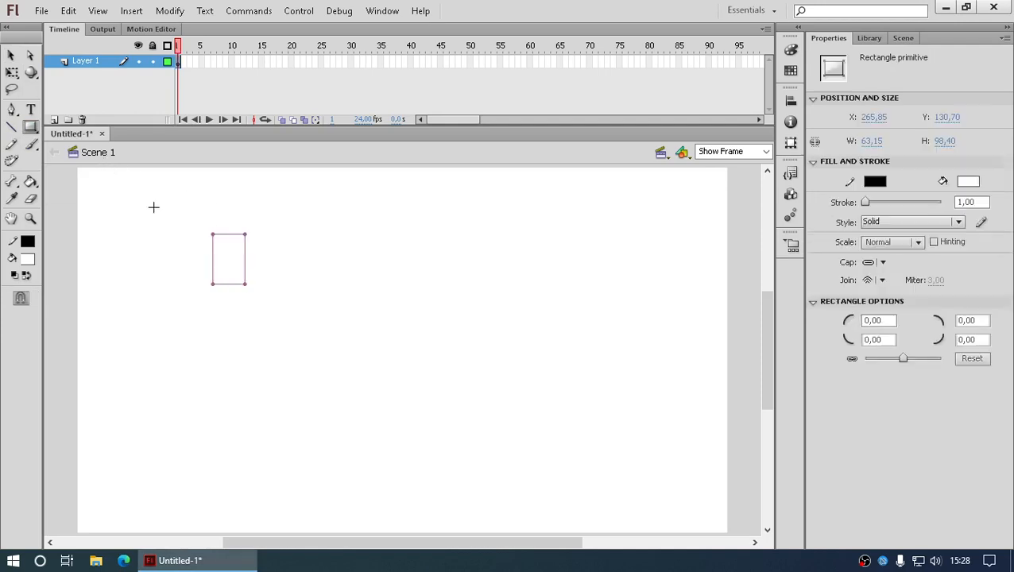
# - Move the rectangle primitive to about X 397, Y 257 and round all its corners to 19.60
pyautogui.click(12, 56)
pyautogui.click(282, 274)
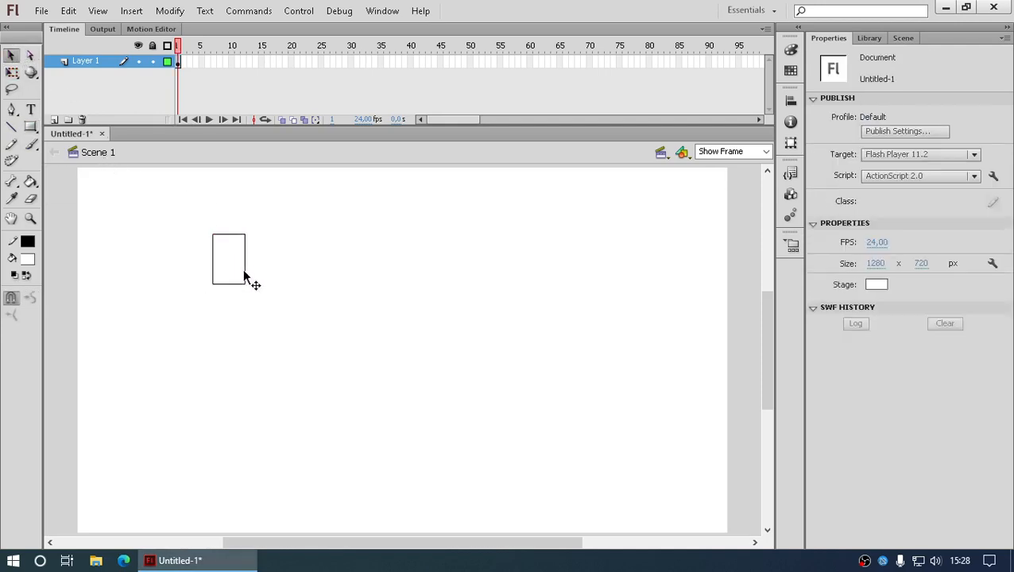
pyautogui.moveTo(234, 263); pyautogui.dragTo(298, 323)
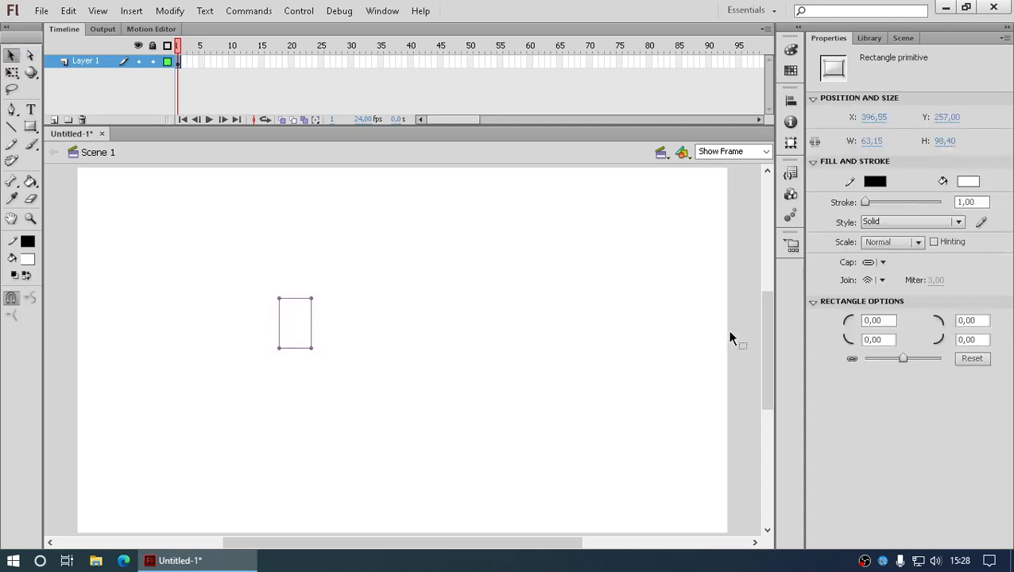
pyautogui.moveTo(902, 358); pyautogui.dragTo(912, 359)
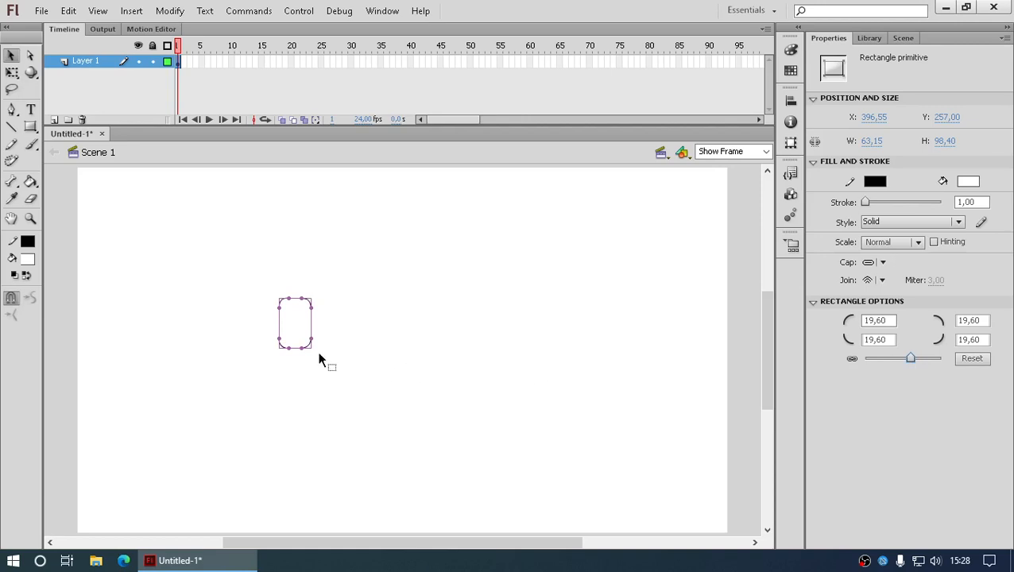
# - Enlarge the rounded rectangle to about 155 by 241 px with Free Transform
pyautogui.click(12, 72)
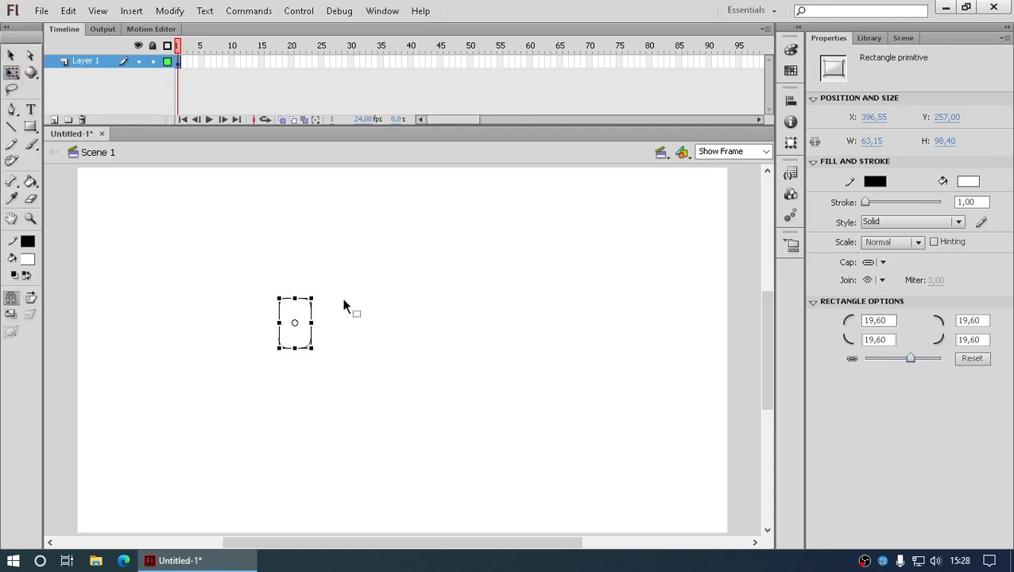
pyautogui.moveTo(311, 298); pyautogui.dragTo(346, 335)
pyautogui.click(408, 335)
pyautogui.click(344, 342)
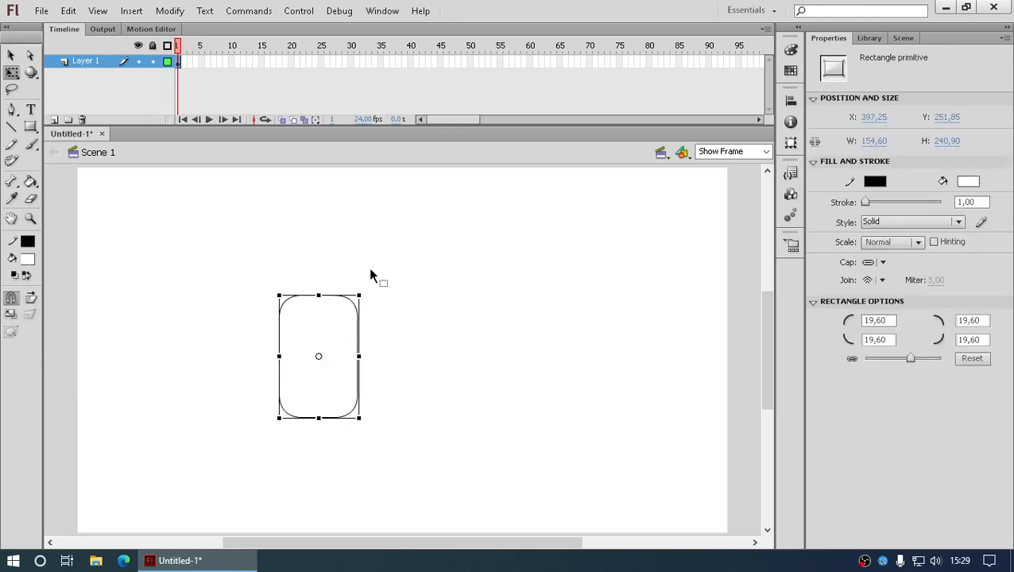
pyautogui.click(521, 349)
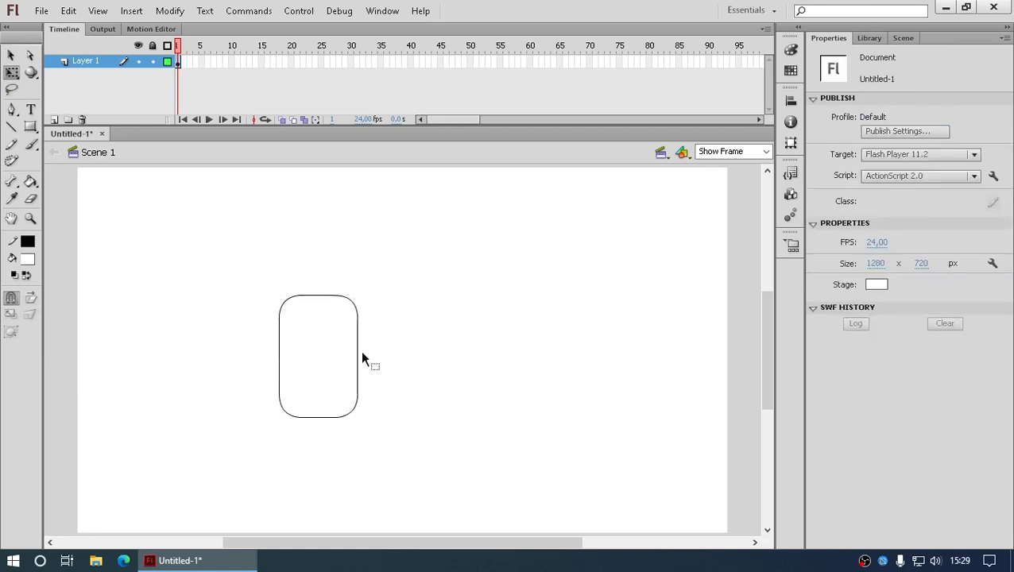
# - Copy the rounded rectangle, paste it in place and move the duplicate horizontally to about X 670
pyautogui.rightClick(335, 343)
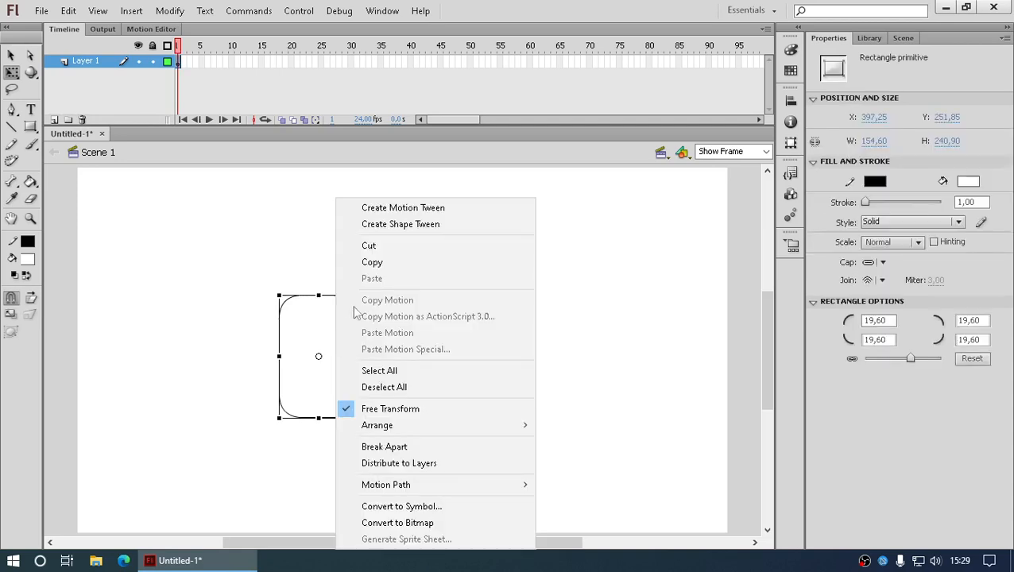
pyautogui.click(379, 263)
pyautogui.rightClick(461, 290)
pyautogui.click(537, 344)
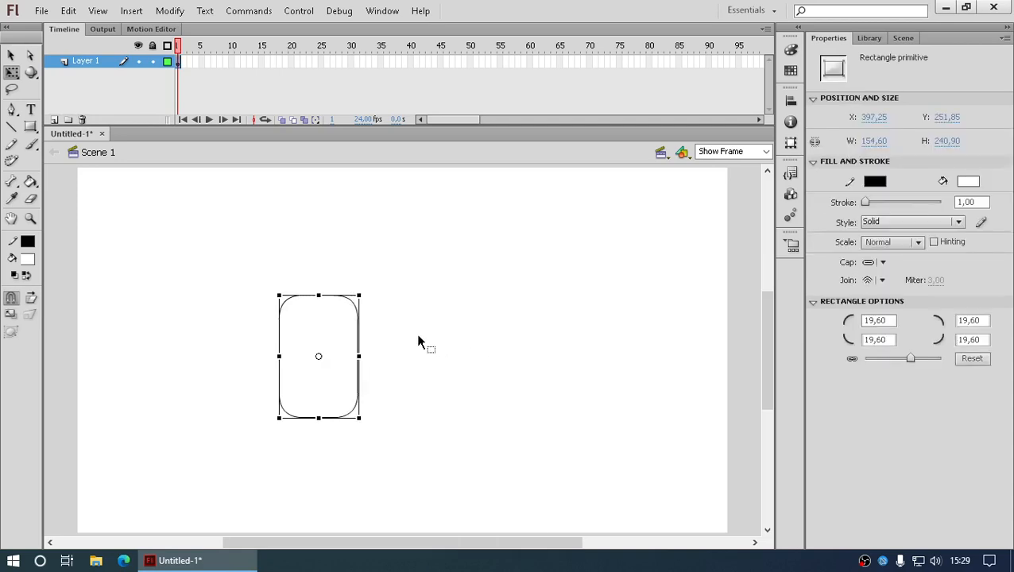
pyautogui.moveTo(337, 334); pyautogui.dragTo(475, 344)
# - Break apart the duplicate and delete its lower part, keeping a top section about 62 px high
pyautogui.rightClick(474, 344)
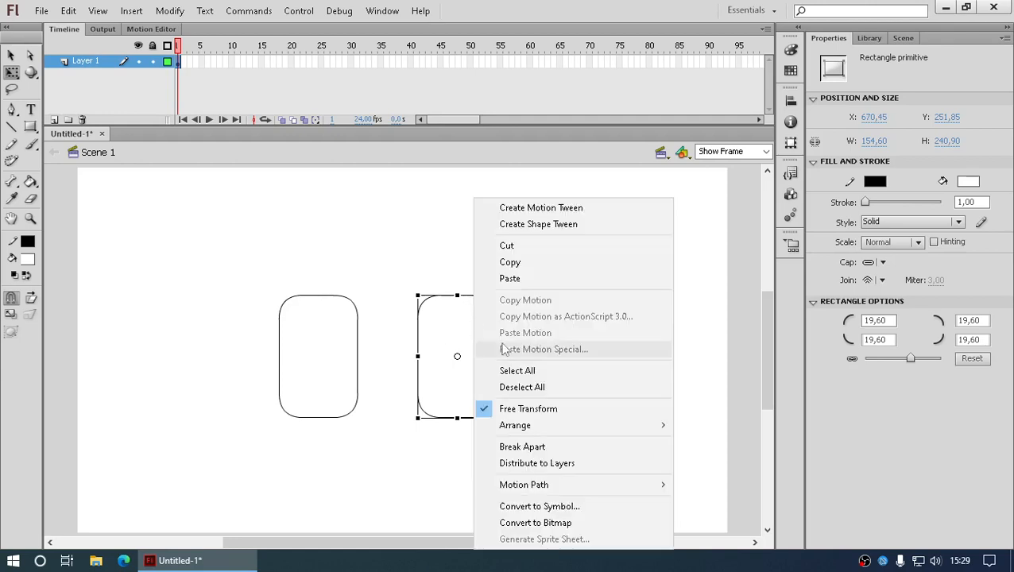
pyautogui.click(534, 449)
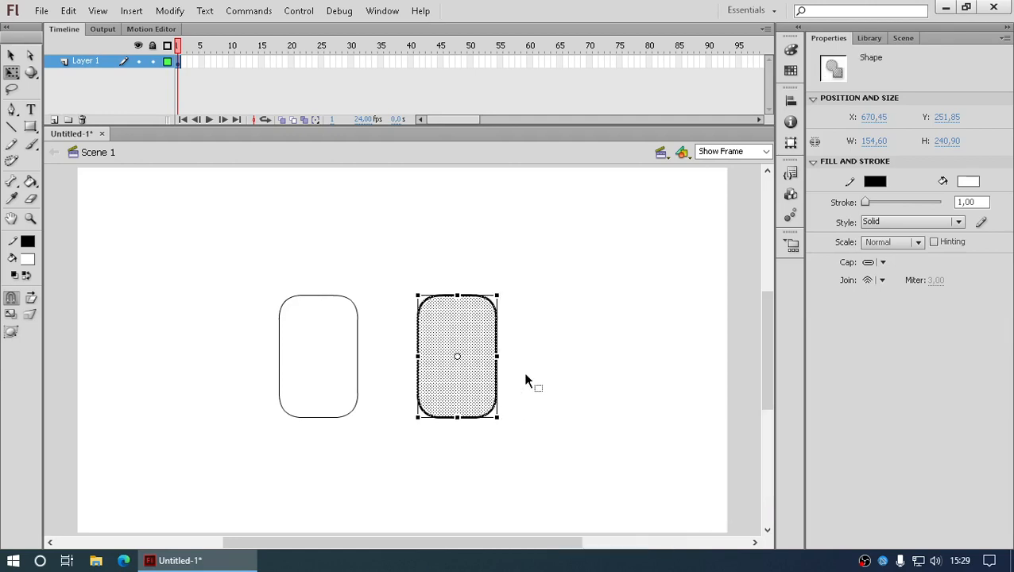
pyautogui.click(524, 373)
pyautogui.moveTo(534, 326); pyautogui.dragTo(388, 460)
pyautogui.press('Delete')
# - Set the stroke of the remaining top section's outline to 18.60
pyautogui.click(462, 319)
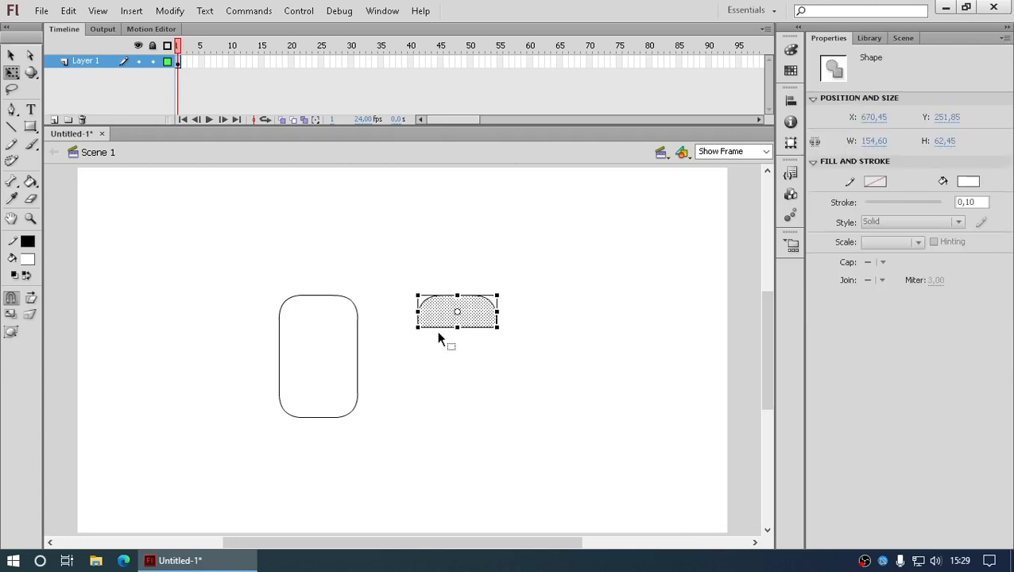
pyautogui.click(444, 342)
pyautogui.click(493, 309)
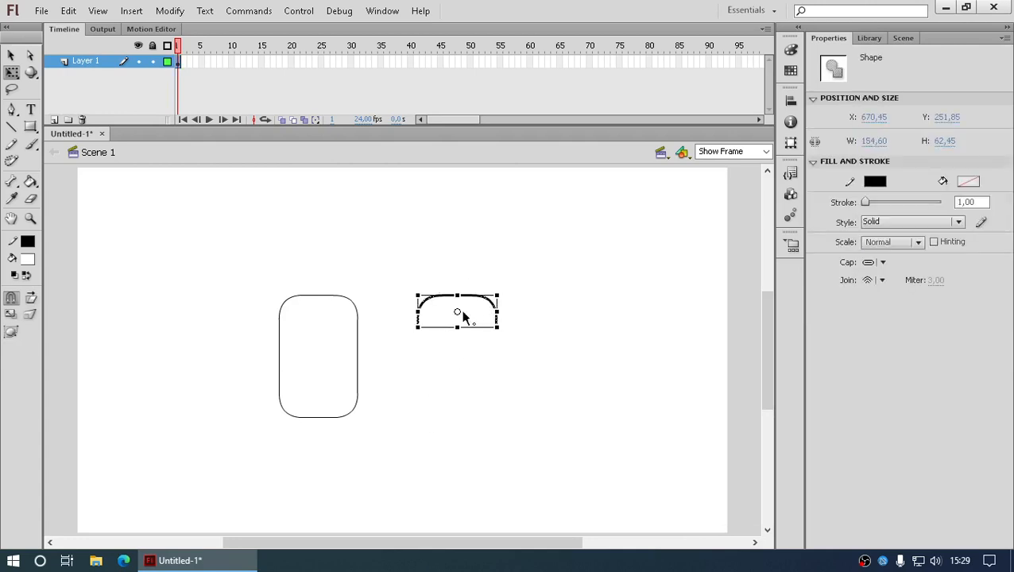
pyautogui.moveTo(868, 204); pyautogui.dragTo(873, 204)
pyautogui.click(502, 316)
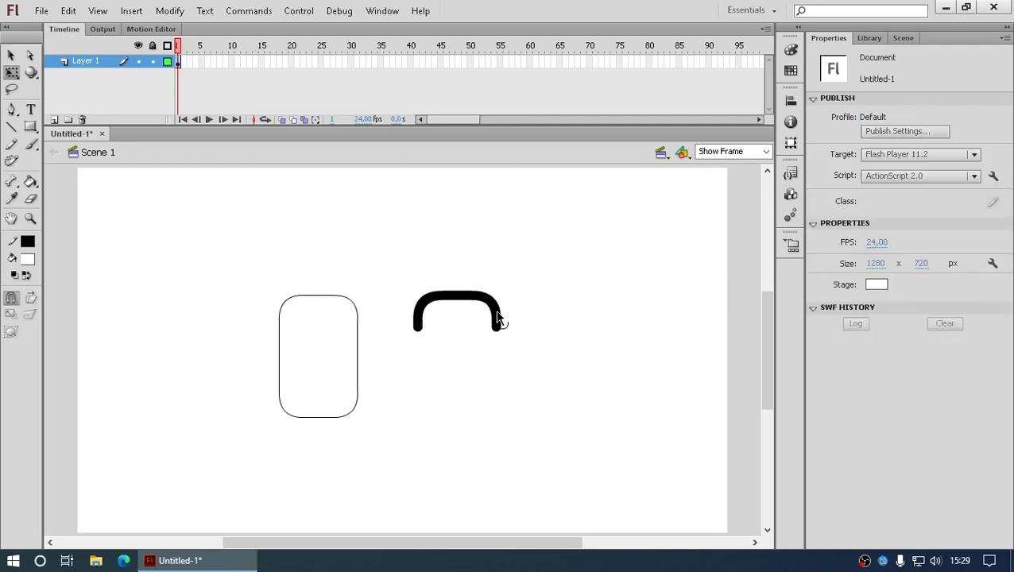
# - Move the thick arc onto the top edge of the rounded rectangle as the upper eyelid
pyautogui.click(499, 318)
pyautogui.click(12, 54)
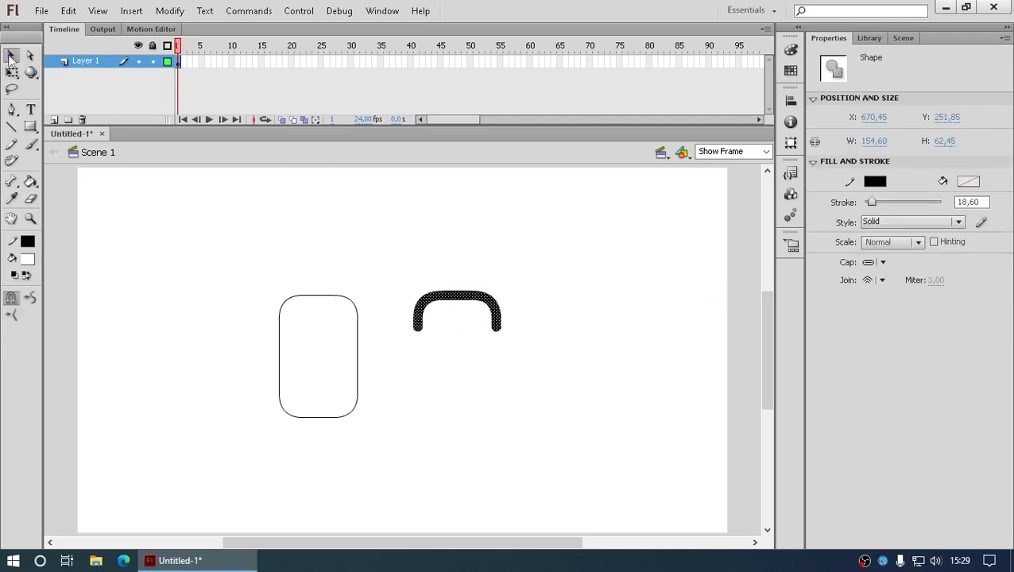
pyautogui.moveTo(471, 300); pyautogui.dragTo(329, 299)
pyautogui.click(415, 322)
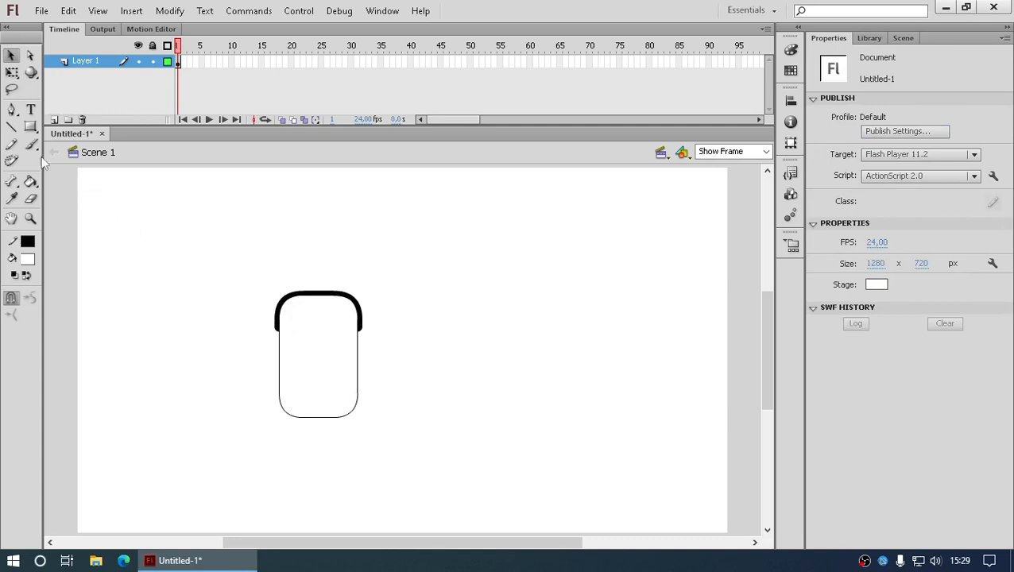
# - Draw a short horizontal line about 49 px long outward from the eyelid arc's left side as an eyelash
pyautogui.click(11, 126)
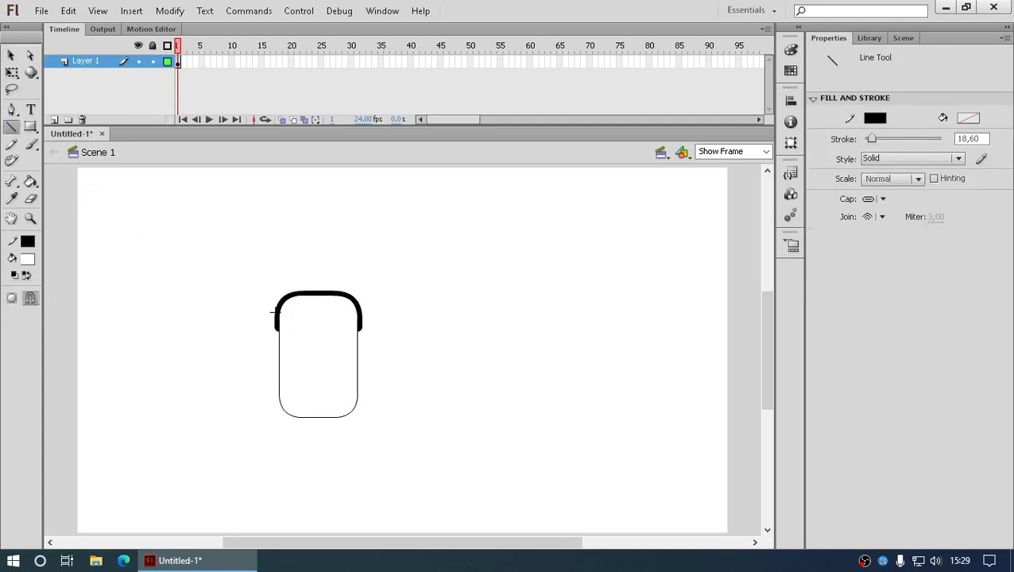
pyautogui.moveTo(275, 312); pyautogui.dragTo(250, 313)
pyautogui.moveTo(874, 139); pyautogui.dragTo(867, 139)
# - Set the eyelash line's stroke to 8.80 and bend the line into an upward curve
pyautogui.click(11, 54)
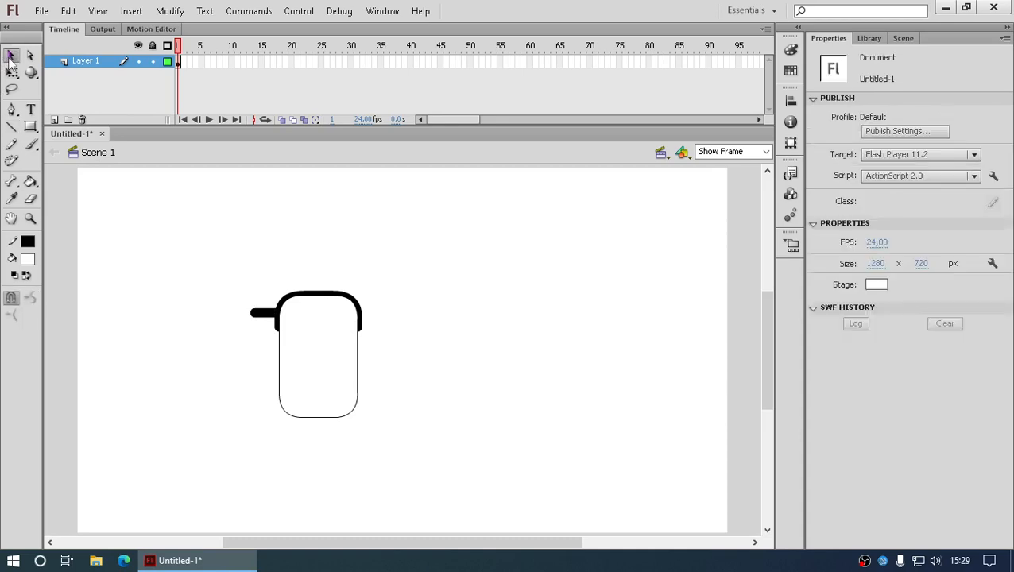
pyautogui.doubleClick(262, 313)
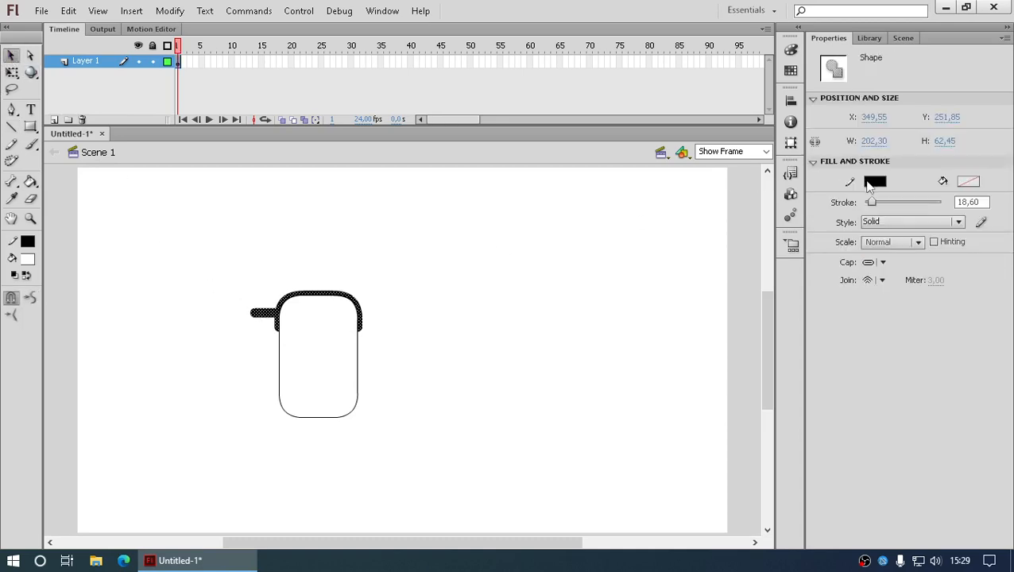
pyautogui.click(489, 274)
pyautogui.click(258, 315)
pyautogui.moveTo(872, 201); pyautogui.dragTo(865, 200)
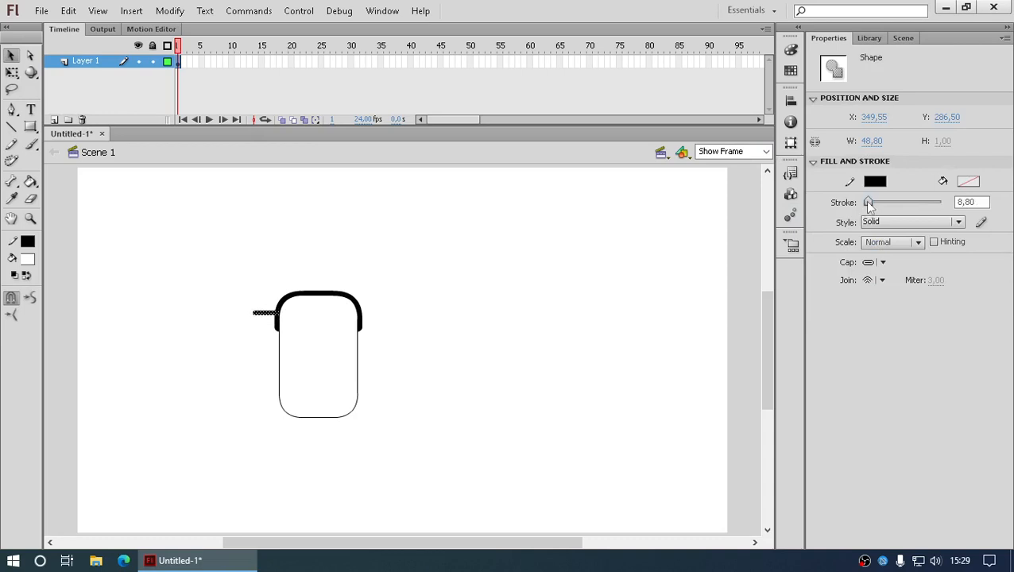
pyautogui.click(513, 318)
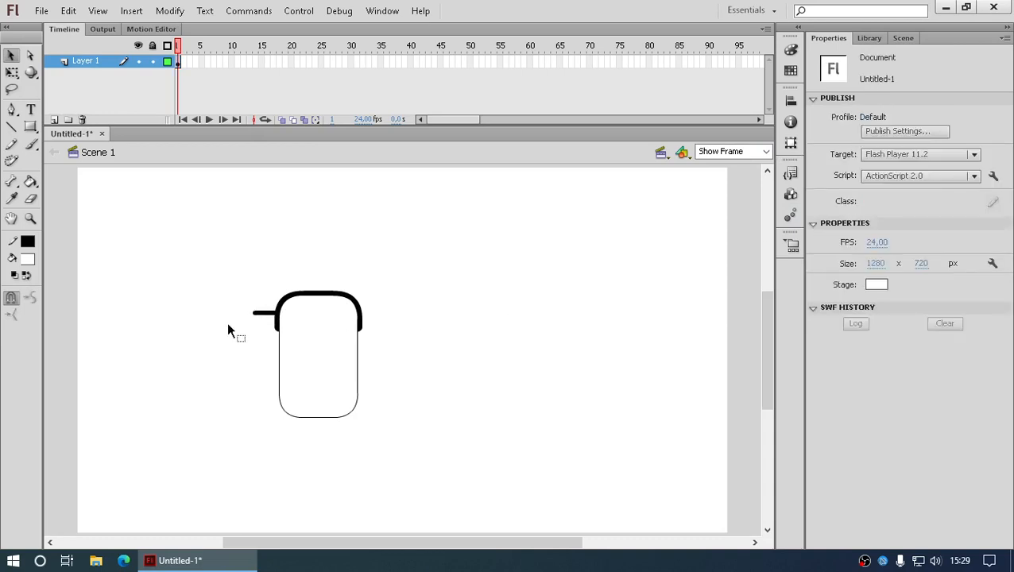
pyautogui.moveTo(255, 314)
pyautogui.mouseDown()
pyautogui.moveTo(260, 287)
pyautogui.moveTo(266, 313)
pyautogui.mouseUp()
# - Copy the whole eye drawing, paste it in place and move the duplicate to the right of the original
pyautogui.moveTo(243, 227)
pyautogui.mouseDown()
pyautogui.moveTo(263, 339)
pyautogui.moveTo(400, 469)
pyautogui.mouseUp()
pyautogui.rightClick(343, 362)
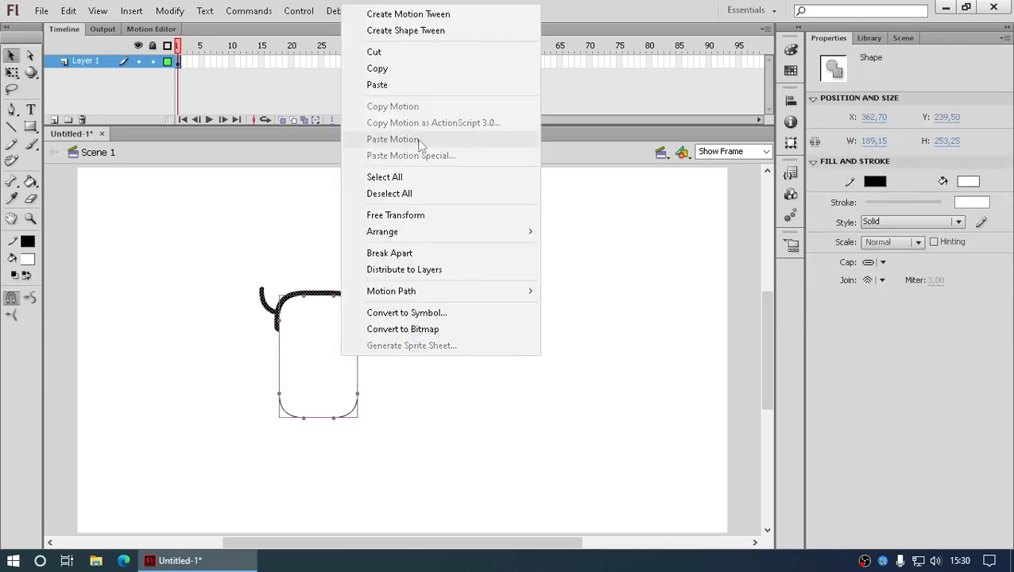
pyautogui.click(374, 69)
pyautogui.rightClick(470, 286)
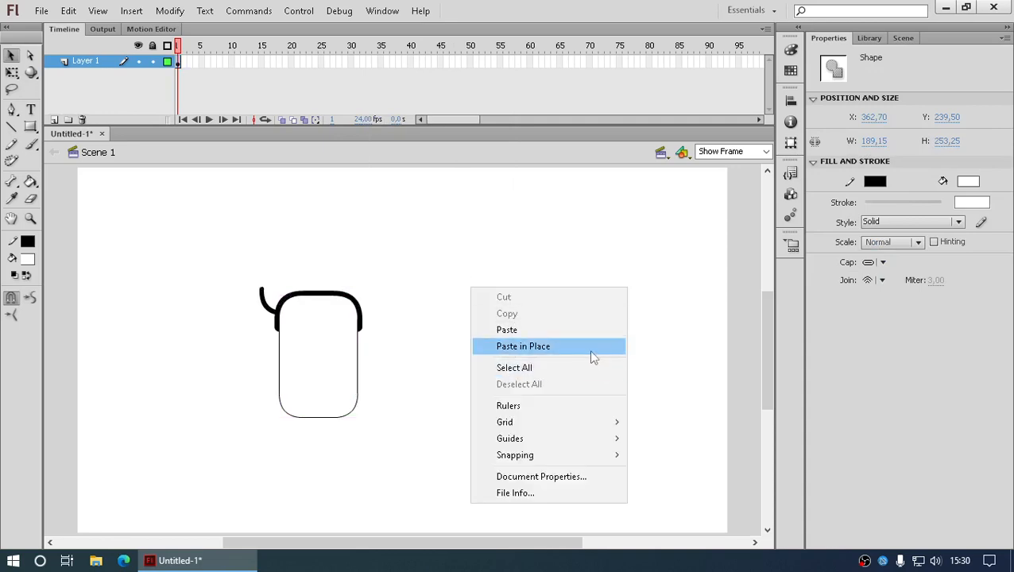
pyautogui.click(589, 347)
pyautogui.moveTo(337, 350); pyautogui.dragTo(505, 351)
pyautogui.click(624, 399)
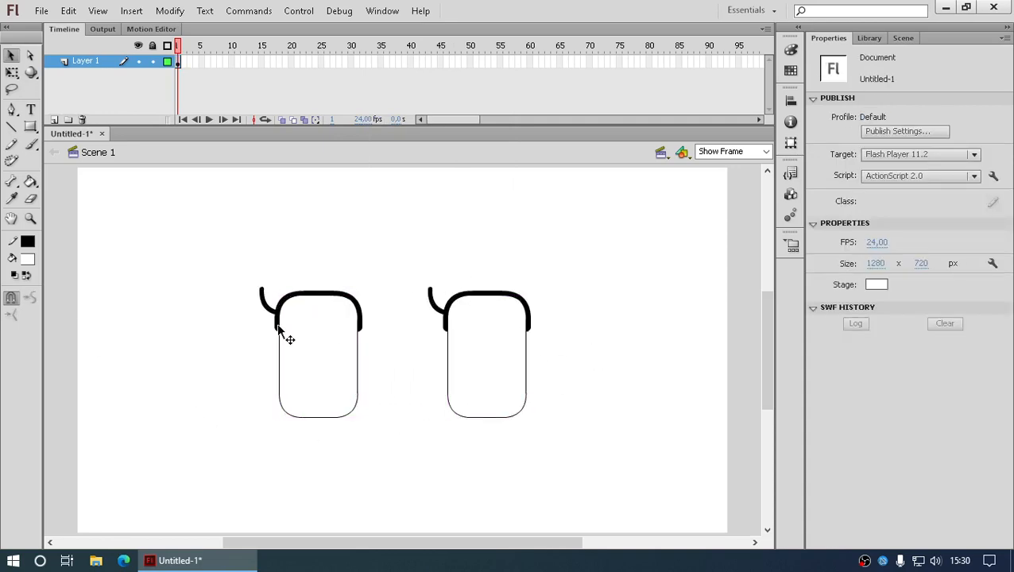
# - Delete the duplicate eye on the right
pyautogui.moveTo(405, 263); pyautogui.dragTo(559, 433)
pyautogui.press('Delete')
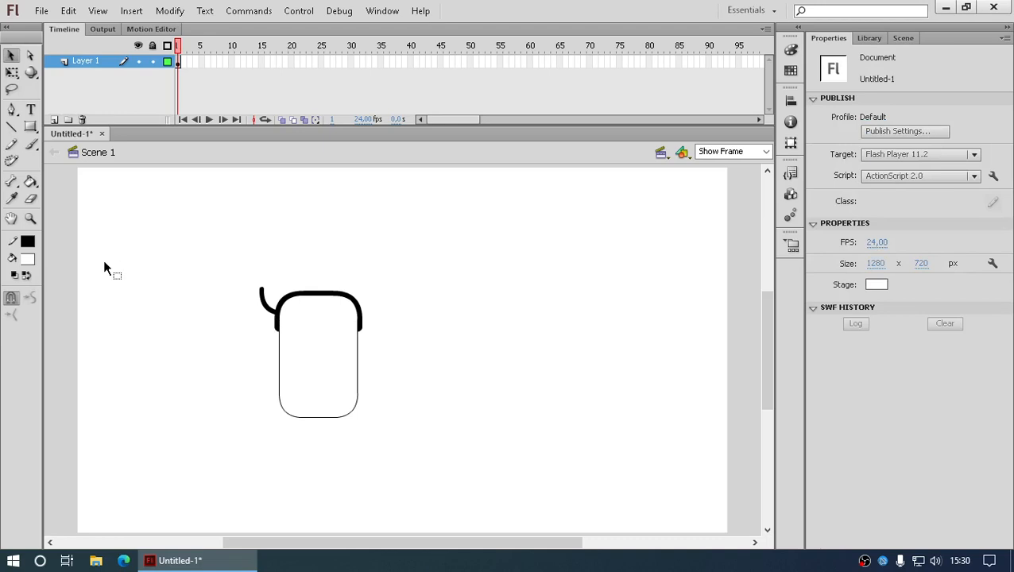
# - Convert the whole eye drawing to a movie clip symbol named "mc bg mata"
pyautogui.click(32, 129)
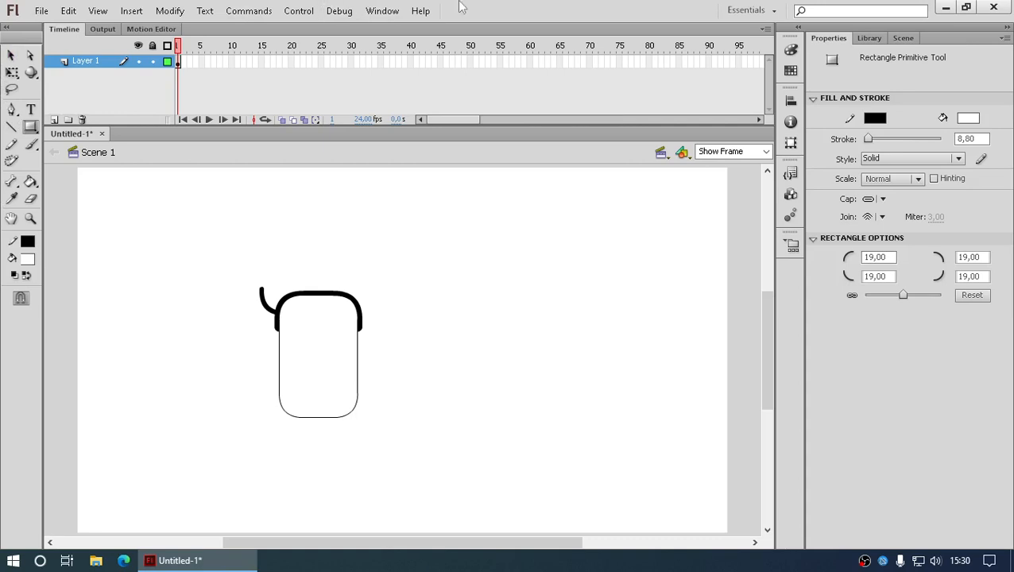
pyautogui.click(9, 53)
pyautogui.moveTo(192, 268)
pyautogui.mouseDown()
pyautogui.moveTo(219, 313)
pyautogui.moveTo(442, 468)
pyautogui.mouseUp()
pyautogui.rightClick(334, 364)
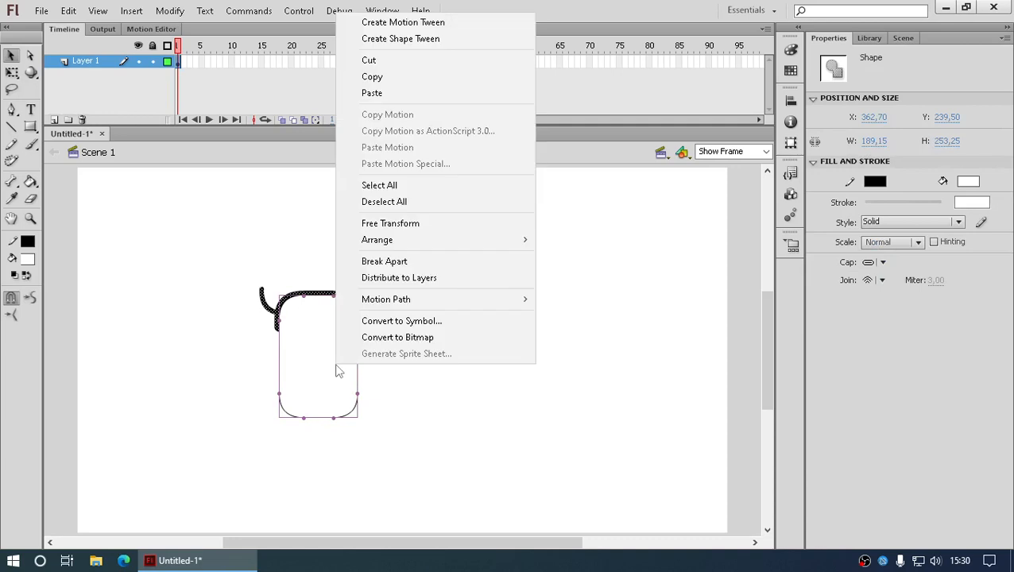
pyautogui.click(455, 322)
pyautogui.write('mc bg')
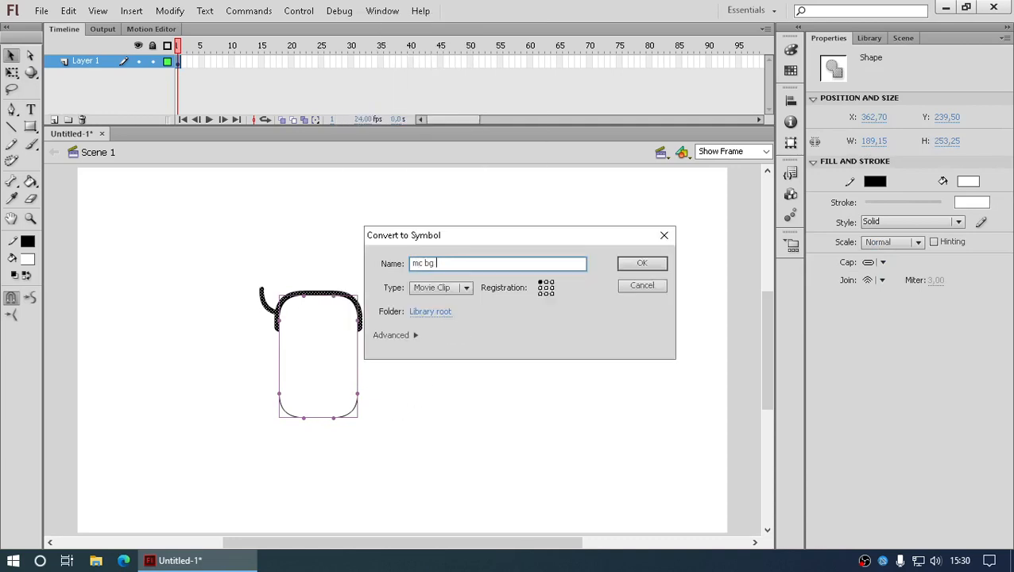
pyautogui.write(' mata')
pyautogui.press('Return')
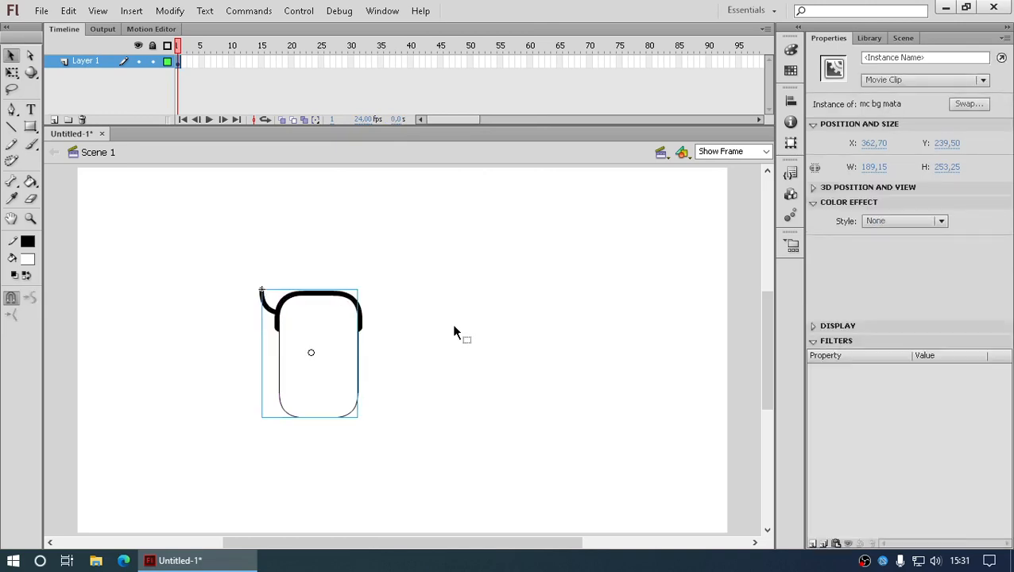
# - Try squashing the eye symbol vertically around its centre with Free Transform
pyautogui.click(11, 72)
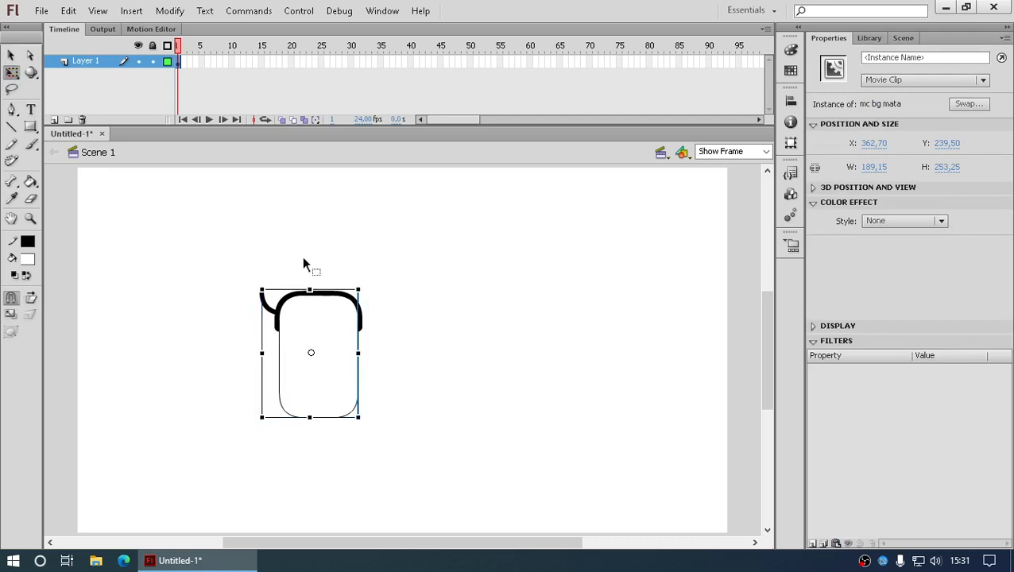
pyautogui.moveTo(310, 292); pyautogui.dragTo(310, 336)
pyautogui.click(454, 334)
pyautogui.click(325, 335)
pyautogui.click(405, 359)
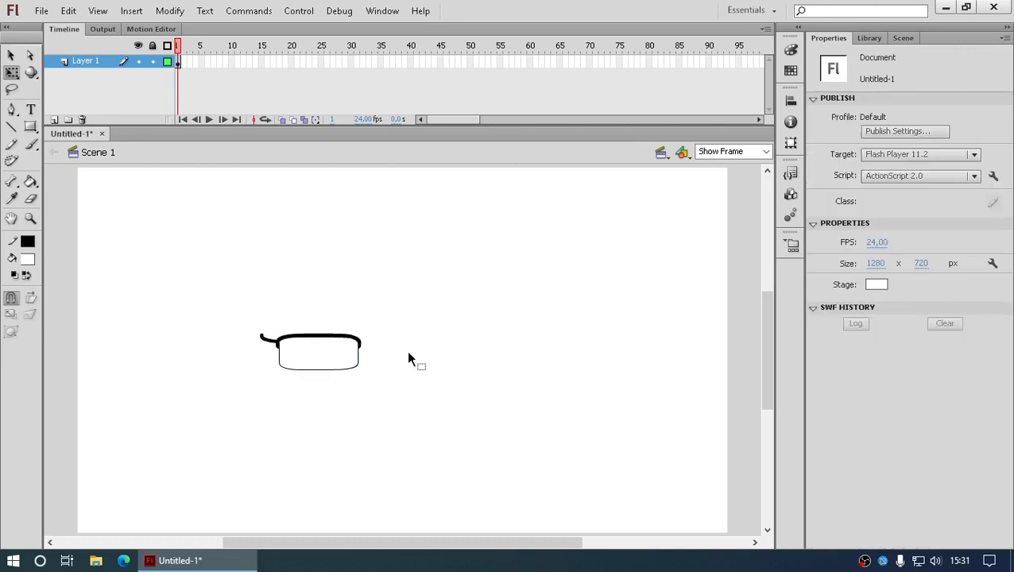
pyautogui.click(322, 359)
# - Undo the vertical squashing of the eye symbol
pyautogui.hotkey('ctrl', 'z')
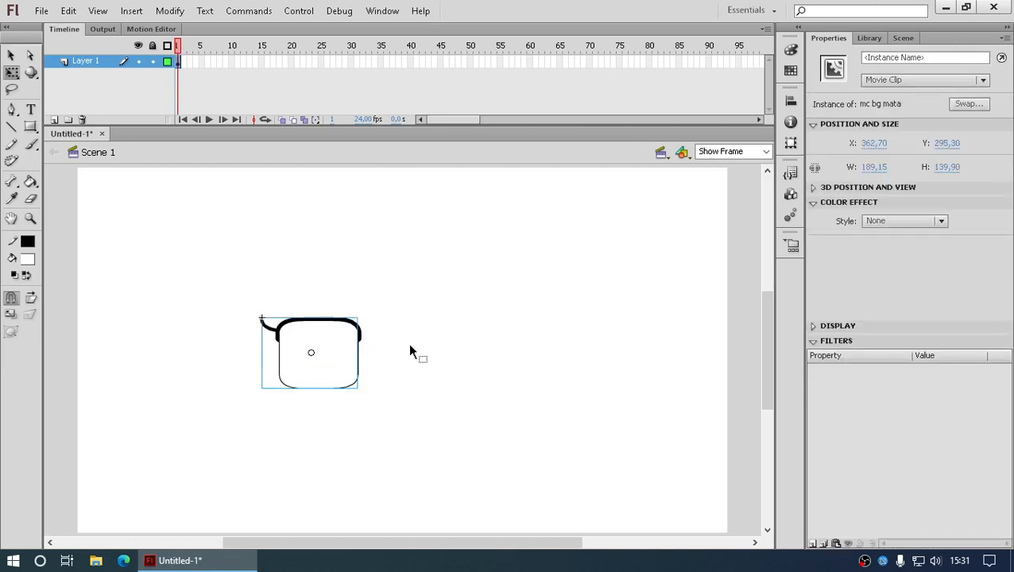
pyautogui.hotkey('ctrl', 'z')
pyautogui.hotkey('ctrl', 'z')
pyautogui.hotkey('ctrl', 'z')
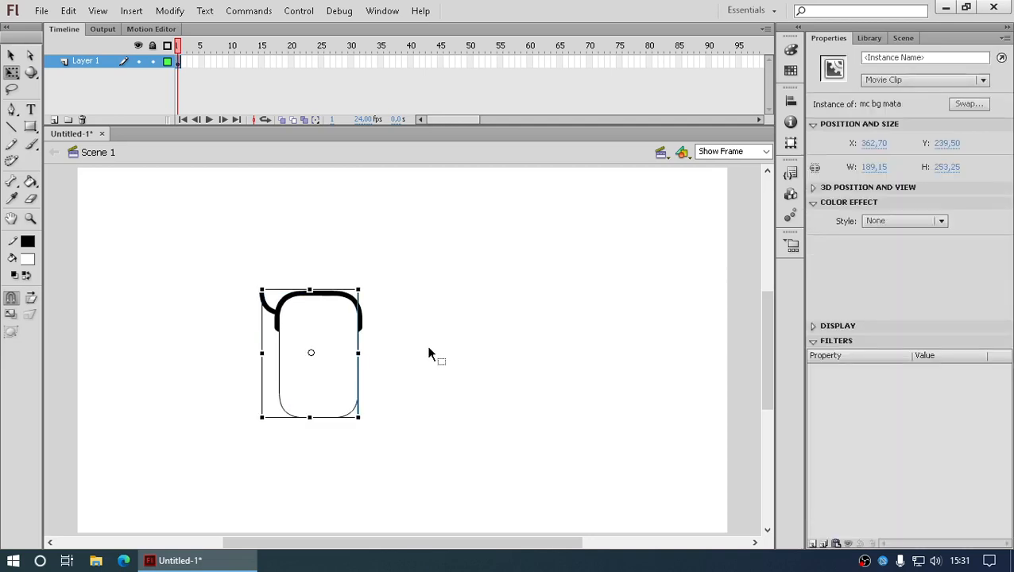
pyautogui.rightClick(335, 323)
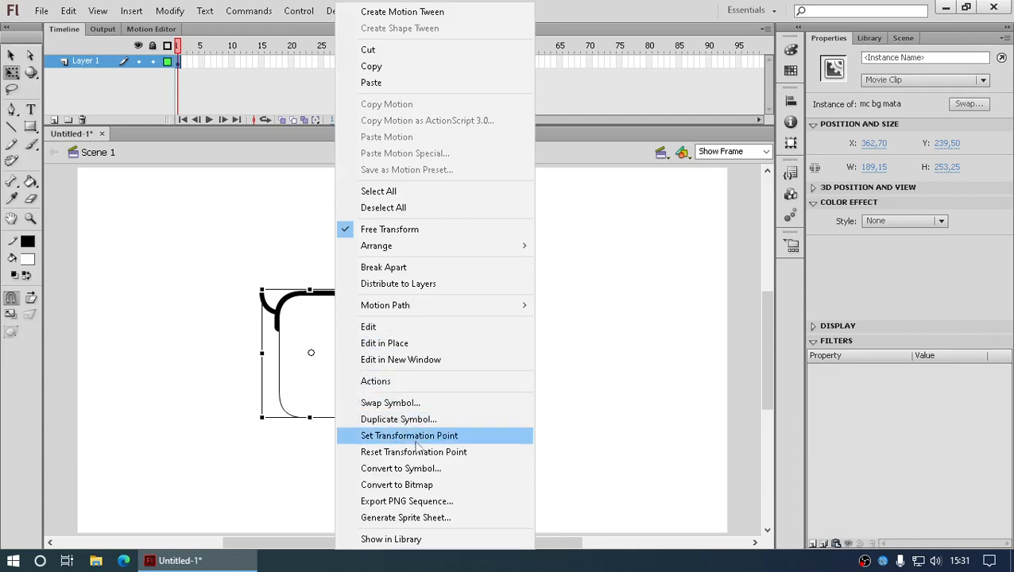
pyautogui.click(317, 390)
pyautogui.doubleClick(317, 390)
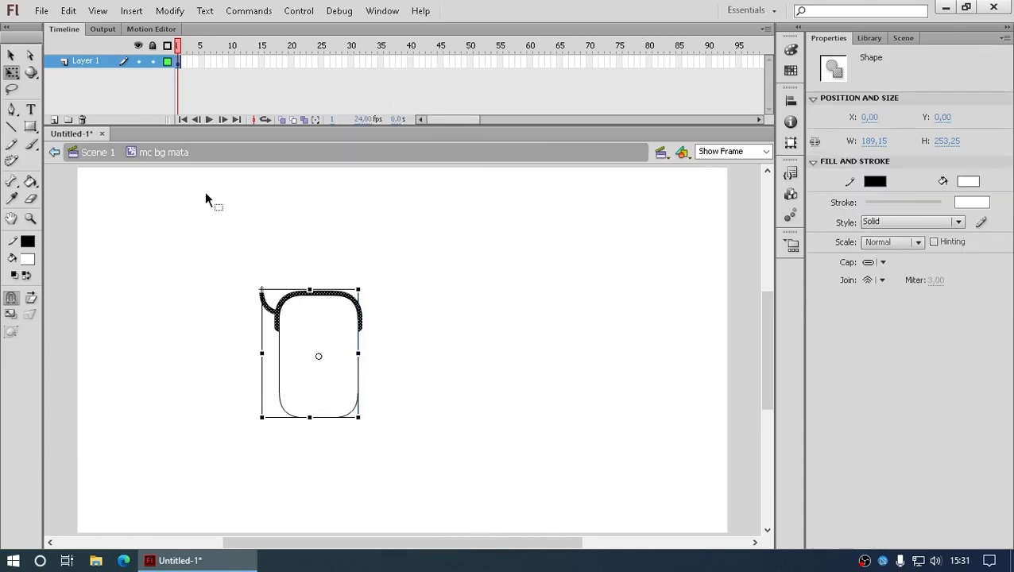
pyautogui.doubleClick(205, 199)
# - Convert the eye instance to a new movie clip symbol named "mc animasi mata"
pyautogui.click(328, 369)
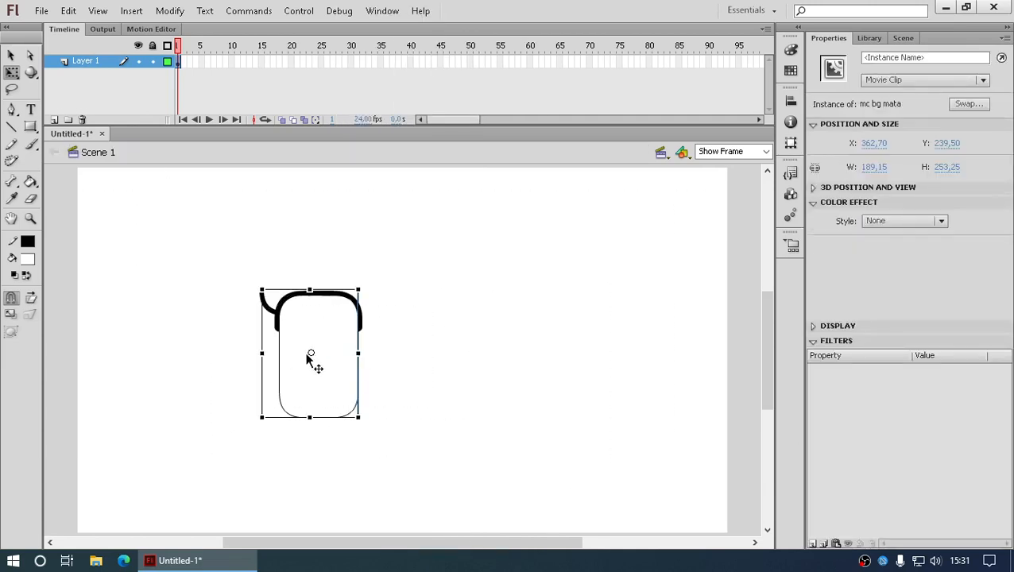
pyautogui.rightClick(328, 369)
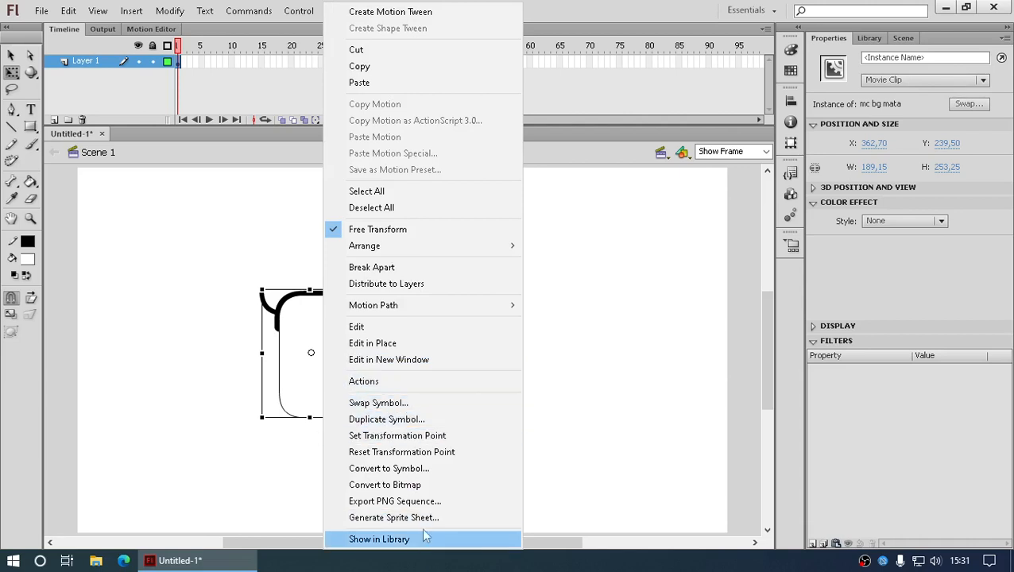
pyautogui.click(429, 468)
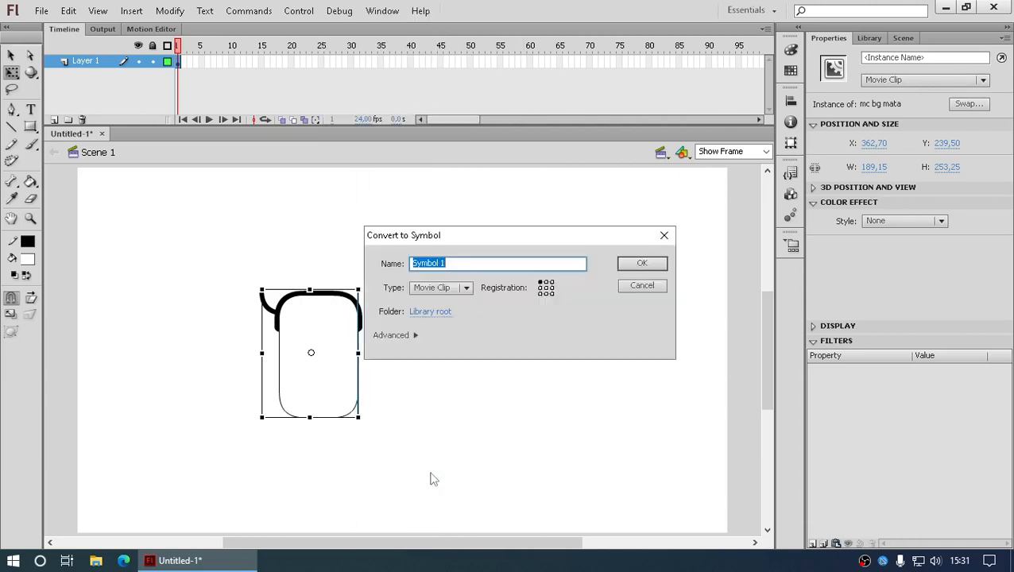
pyautogui.write('mc animasi ')
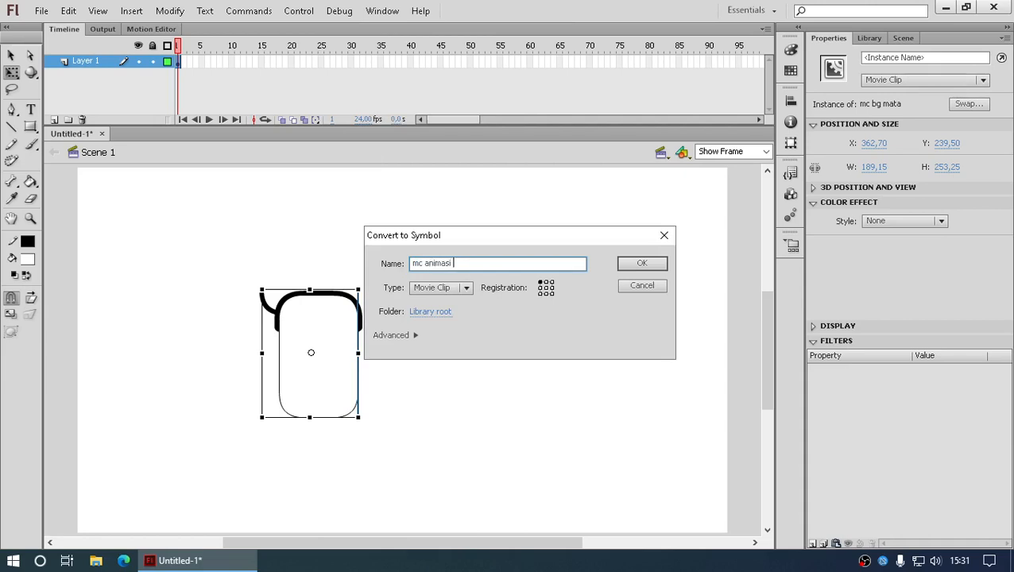
pyautogui.write('mata')
pyautogui.press('Return')
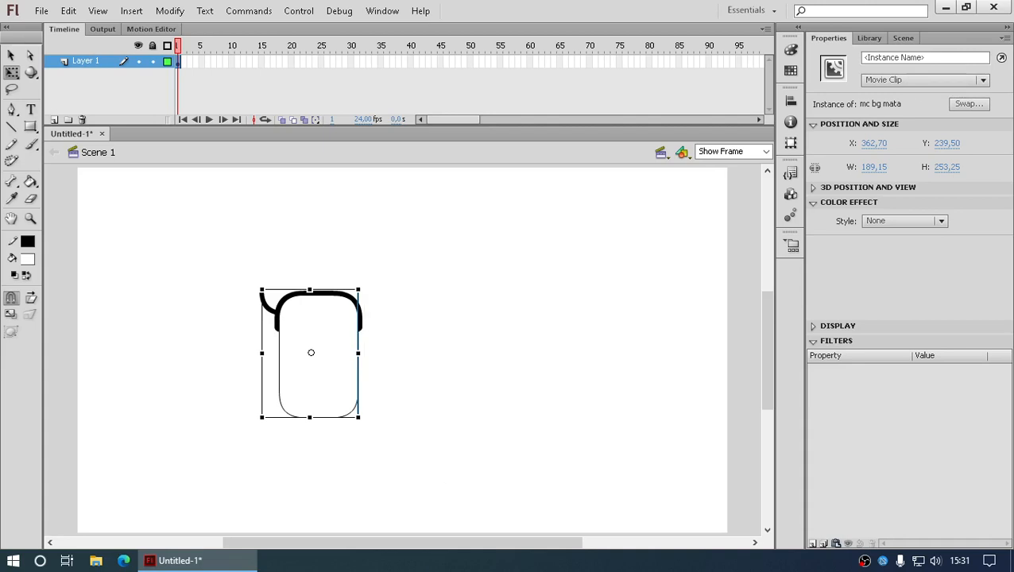
# - Inside the "mc animasi mata" clip, add a keyframe at frame 10 and create a classic tween between frames 1 and 10
pyautogui.doubleClick(327, 334)
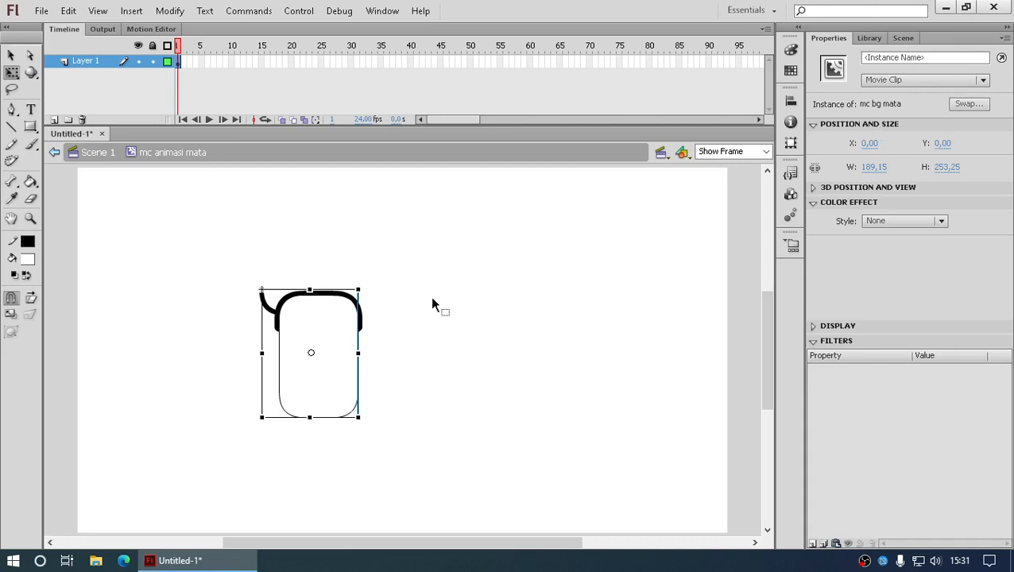
pyautogui.click(312, 328)
pyautogui.click(381, 330)
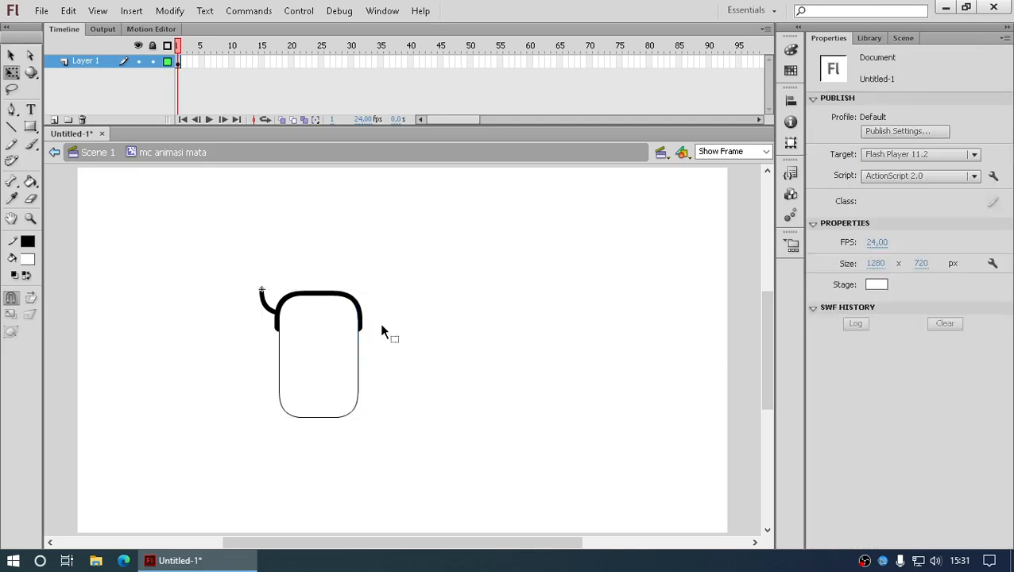
pyautogui.rightClick(227, 66)
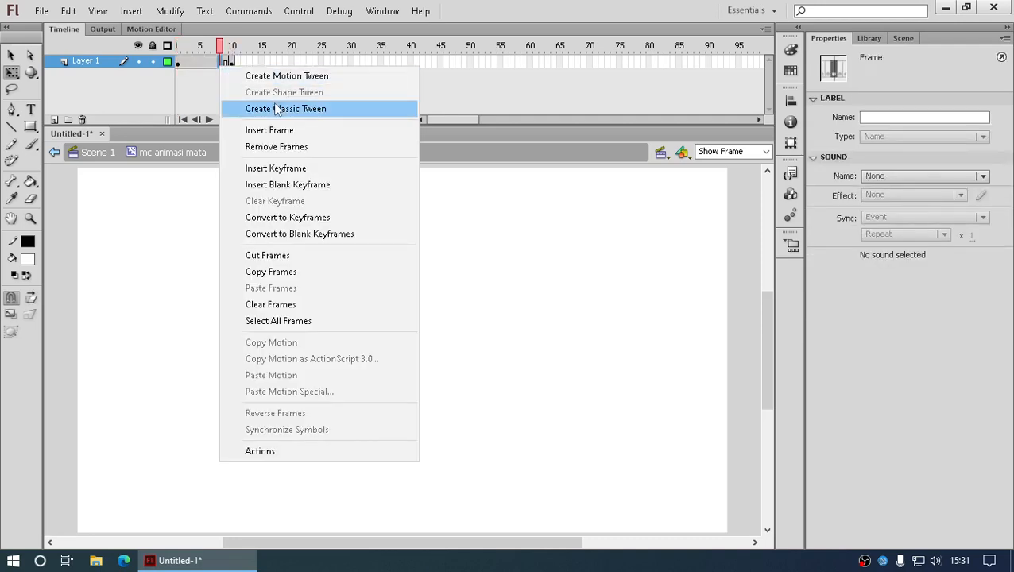
pyautogui.click(276, 109)
# - On frame 10, squash the eye to about 71 px high and move it down to about Y 155
pyautogui.click(232, 63)
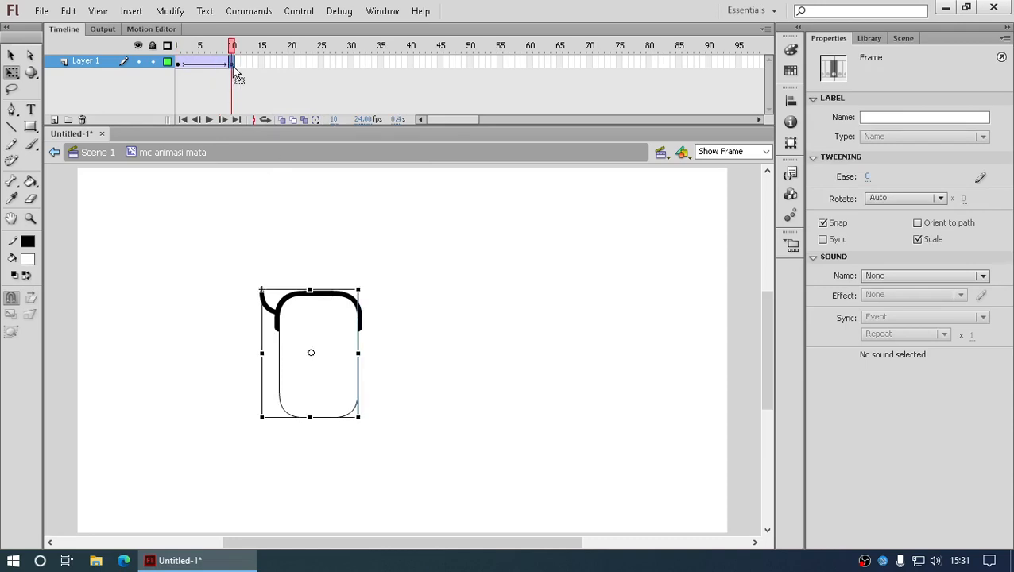
pyautogui.click(307, 321)
pyautogui.moveTo(307, 320); pyautogui.dragTo(321, 381)
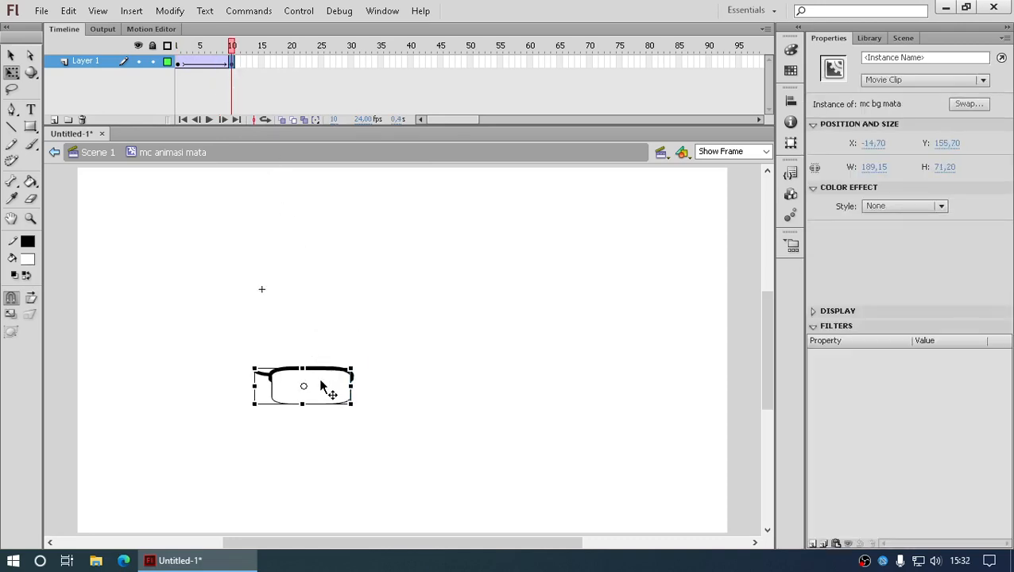
pyautogui.moveTo(233, 48); pyautogui.dragTo(242, 69)
# - Insert a keyframe at frame 12 that keeps the squashed eye
pyautogui.click(242, 68)
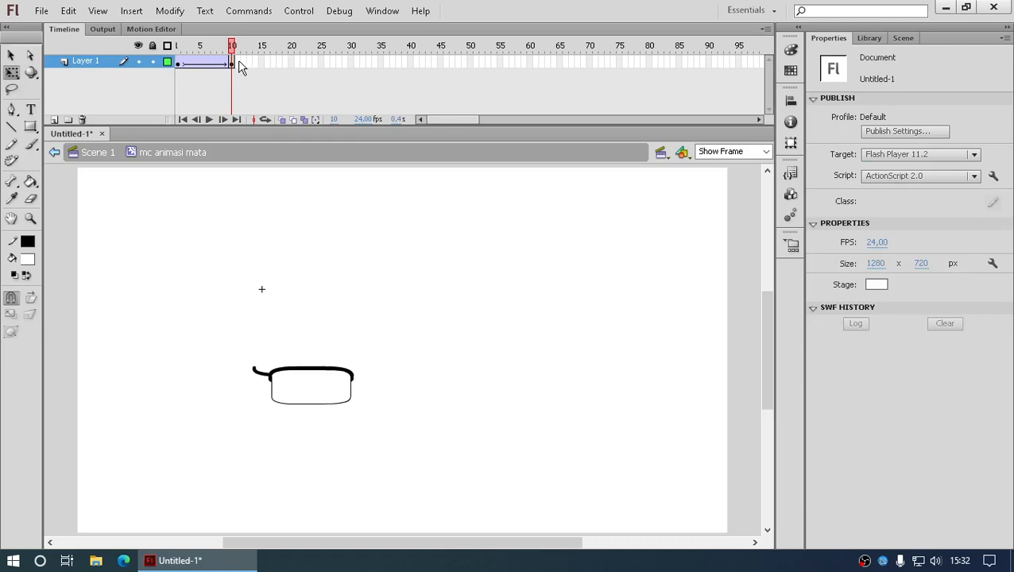
pyautogui.click(241, 61)
pyautogui.press('F7')
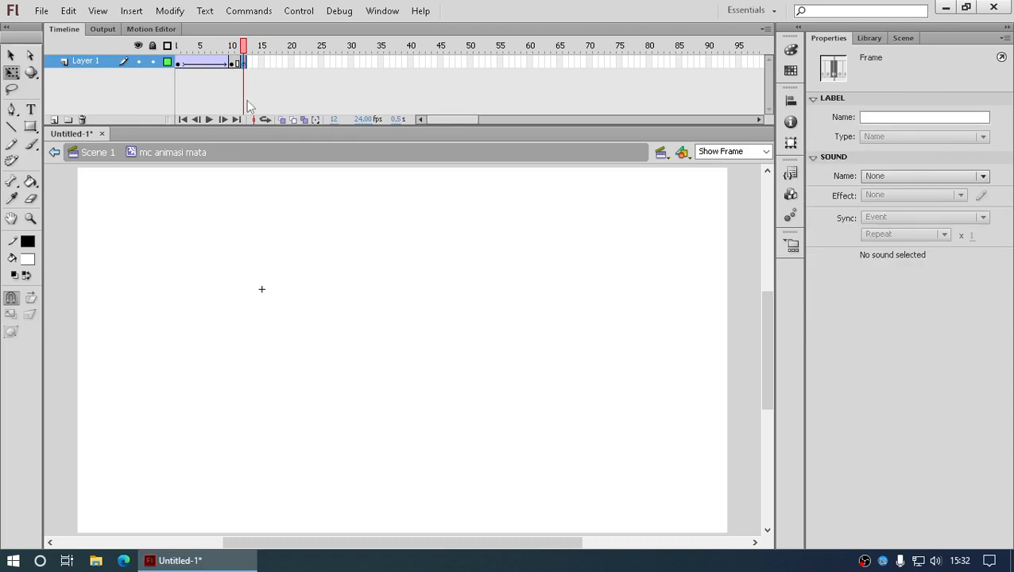
pyautogui.hotkey('ctrl', 'z')
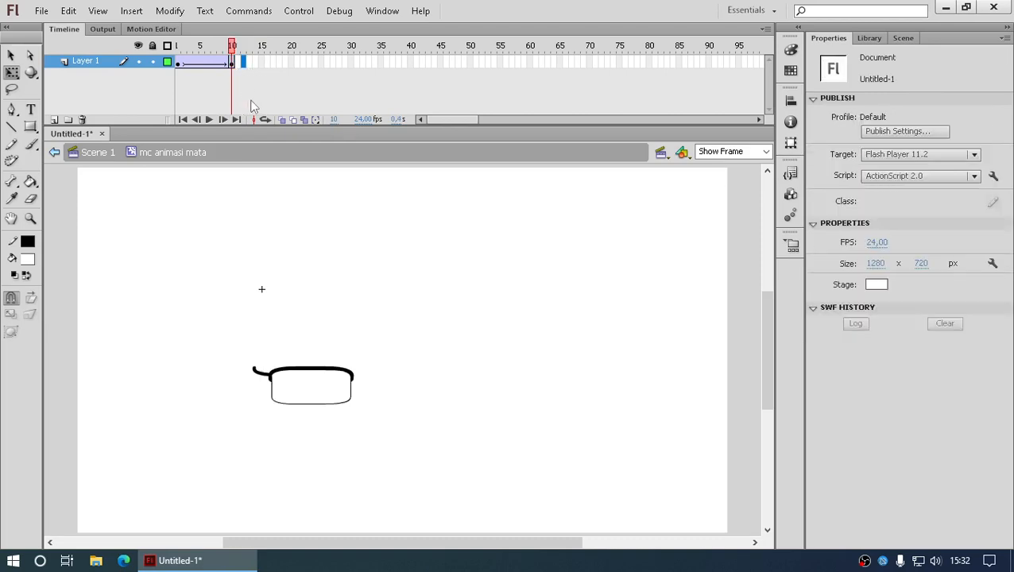
pyautogui.press('F6')
# - Break apart the squashed eye on frame 12 and delete its white rounded rectangle
pyautogui.click(410, 342)
pyautogui.click(323, 403)
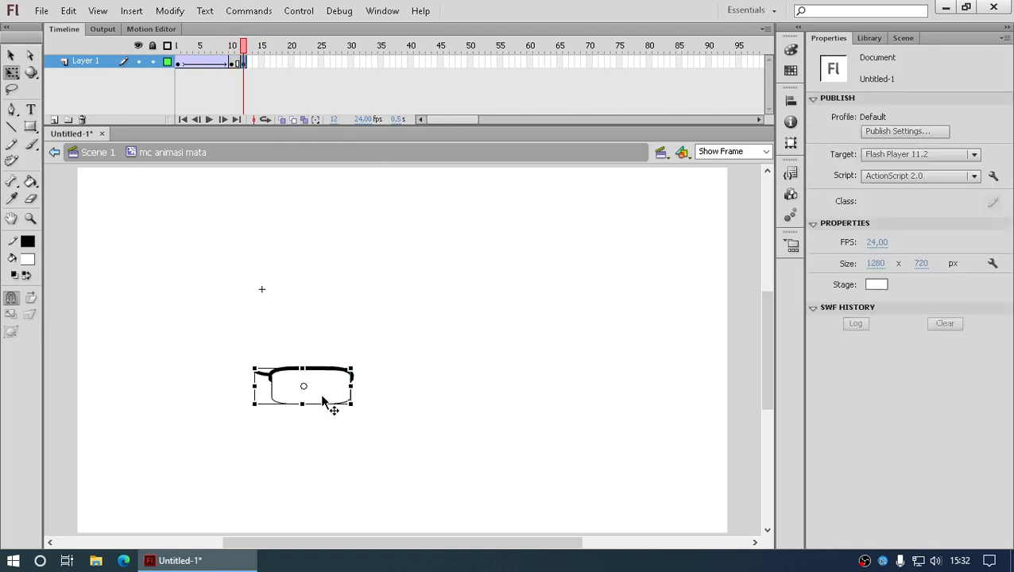
pyautogui.rightClick(322, 402)
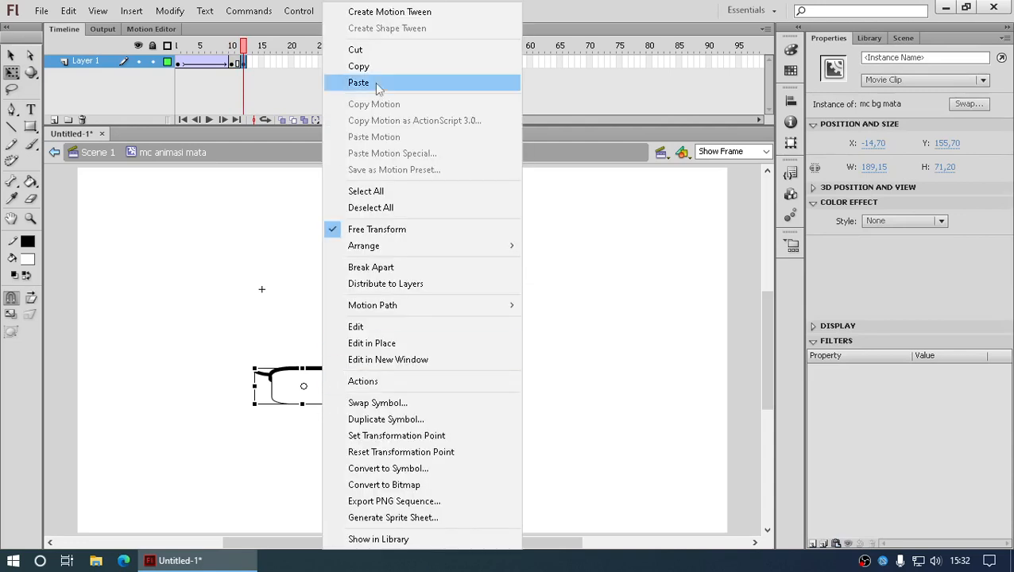
pyautogui.click(387, 268)
pyautogui.click(404, 336)
pyautogui.click(341, 388)
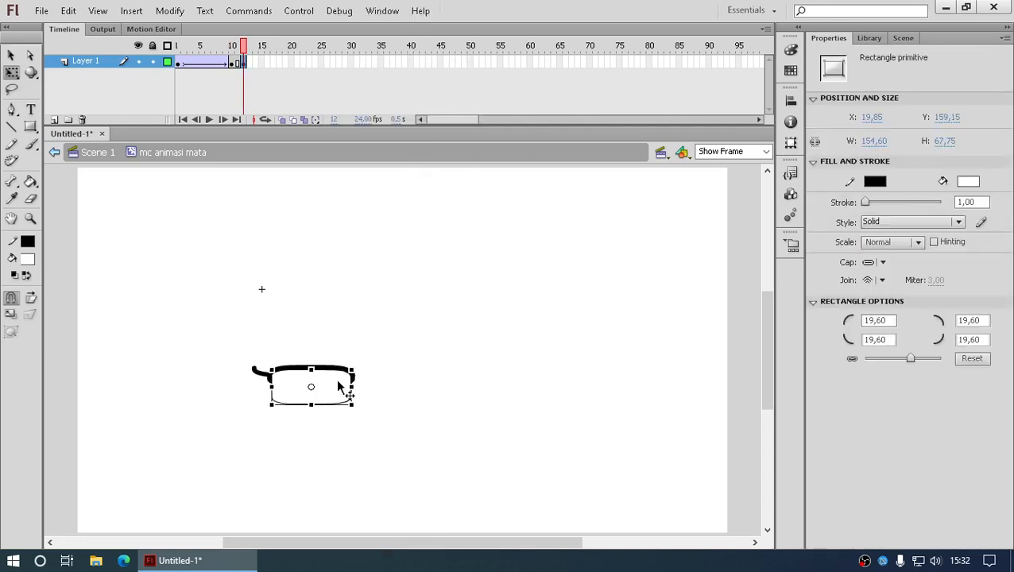
pyautogui.press('Delete')
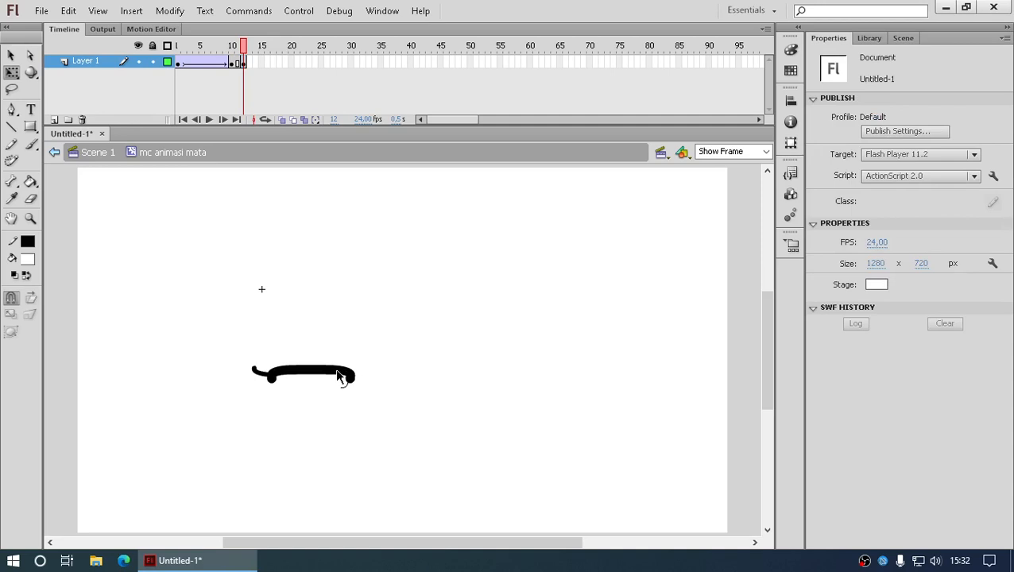
# - With onion skinning as a guide, move the lid and eyelash on frame 12 down to the squashed eye's lower edge, and preview the closing
pyautogui.click(340, 377)
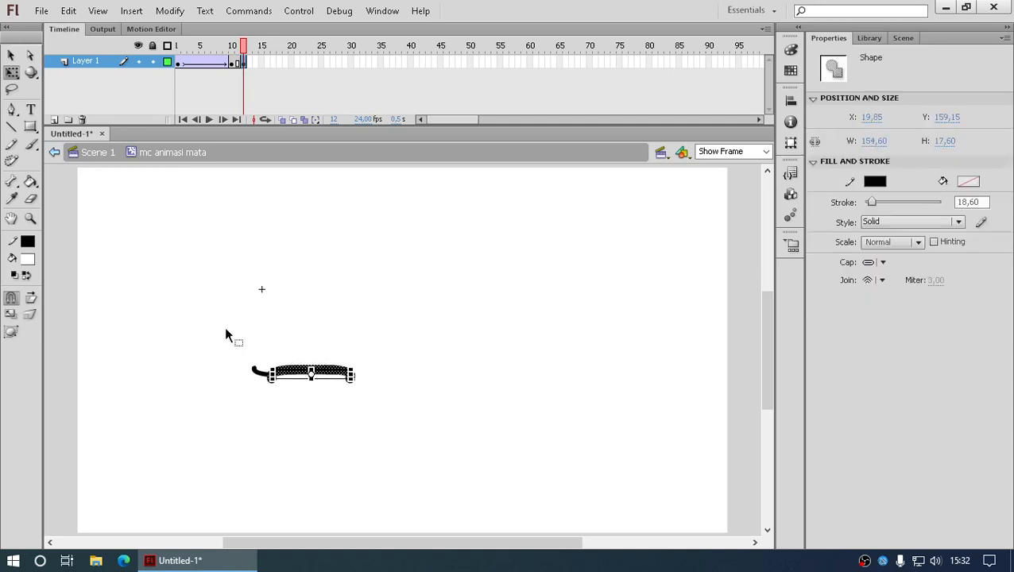
pyautogui.moveTo(225, 328); pyautogui.dragTo(364, 429)
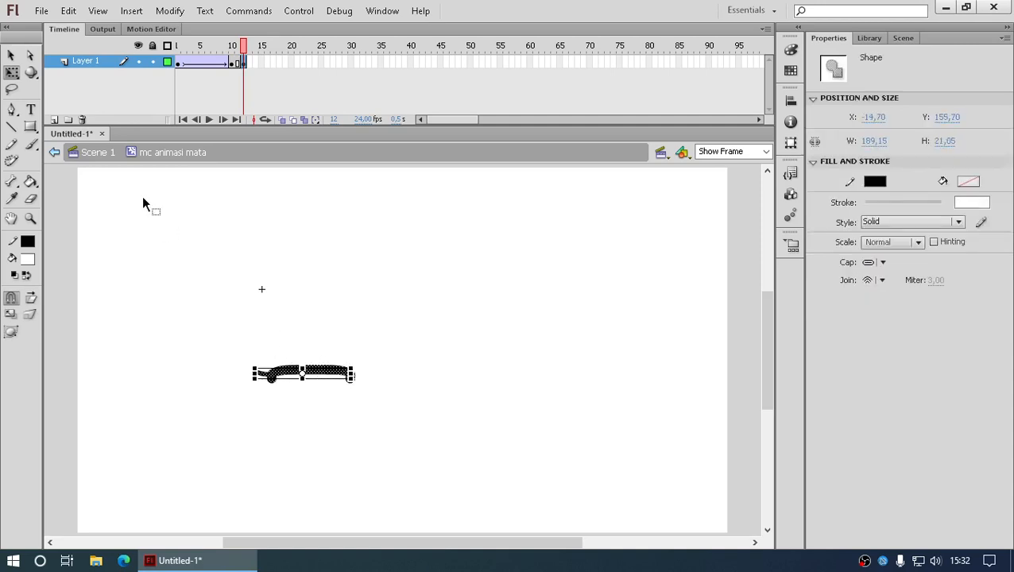
pyautogui.click(11, 58)
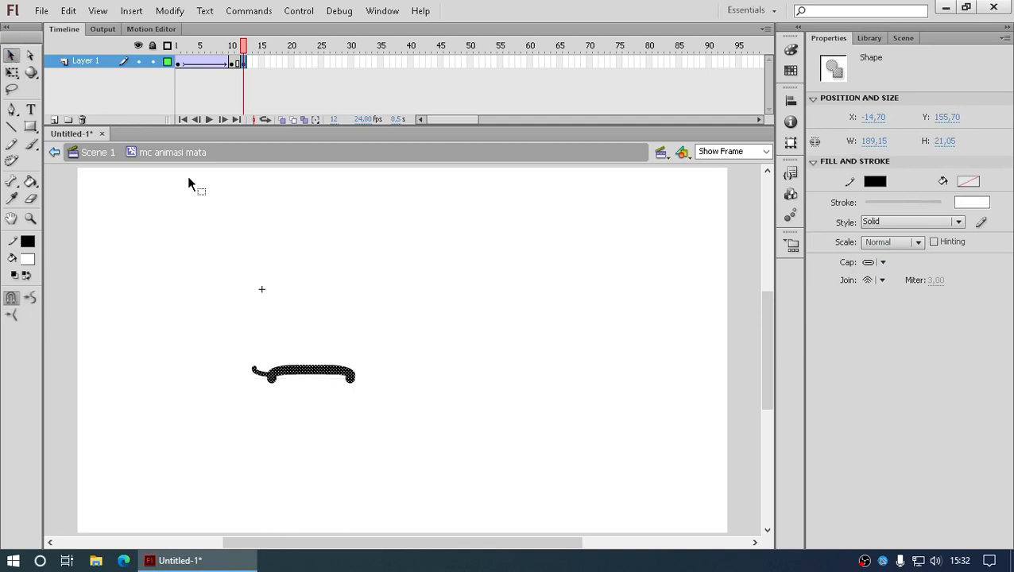
pyautogui.click(282, 120)
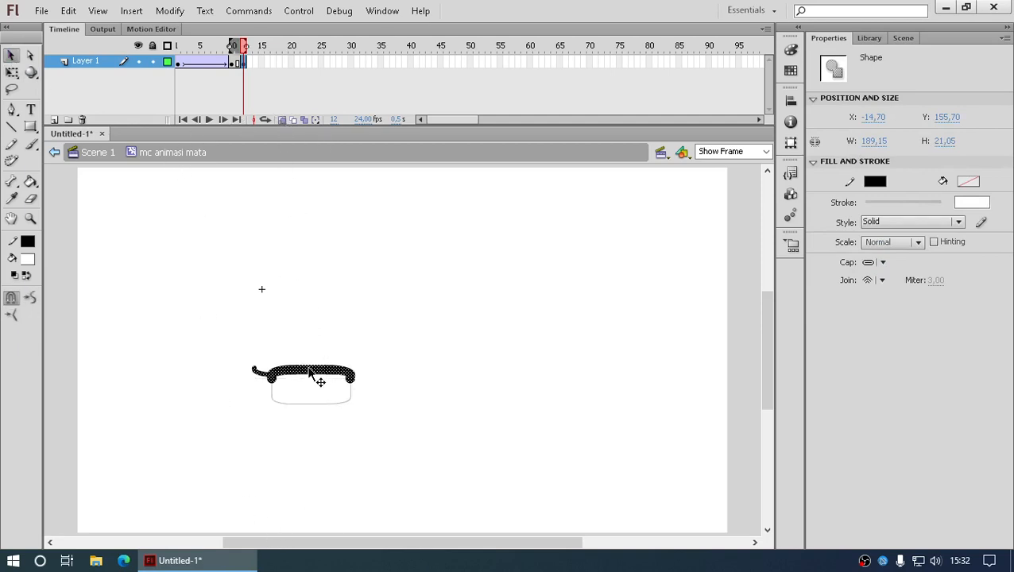
pyautogui.moveTo(319, 380); pyautogui.dragTo(320, 400)
pyautogui.click(338, 329)
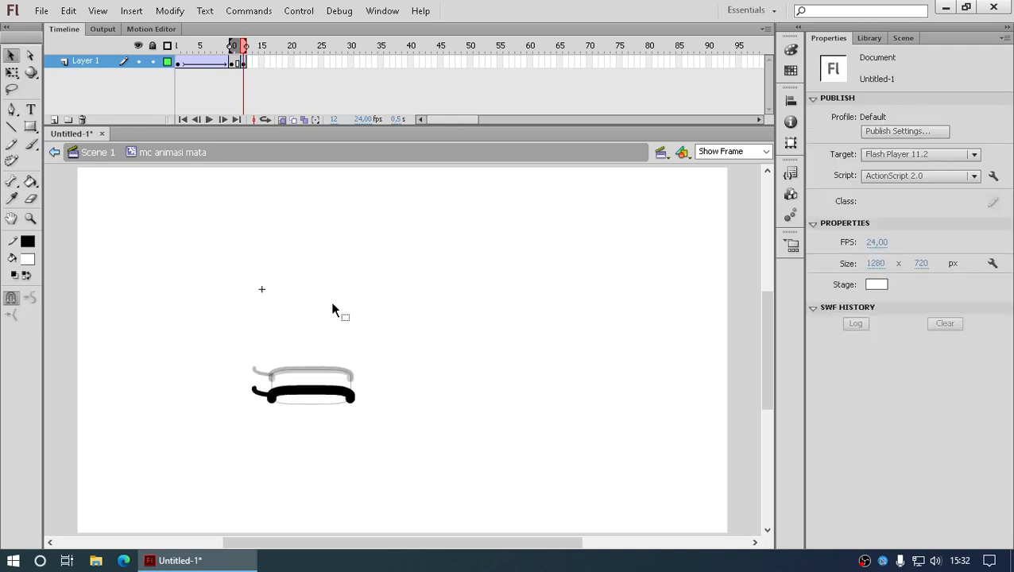
pyautogui.click(282, 120)
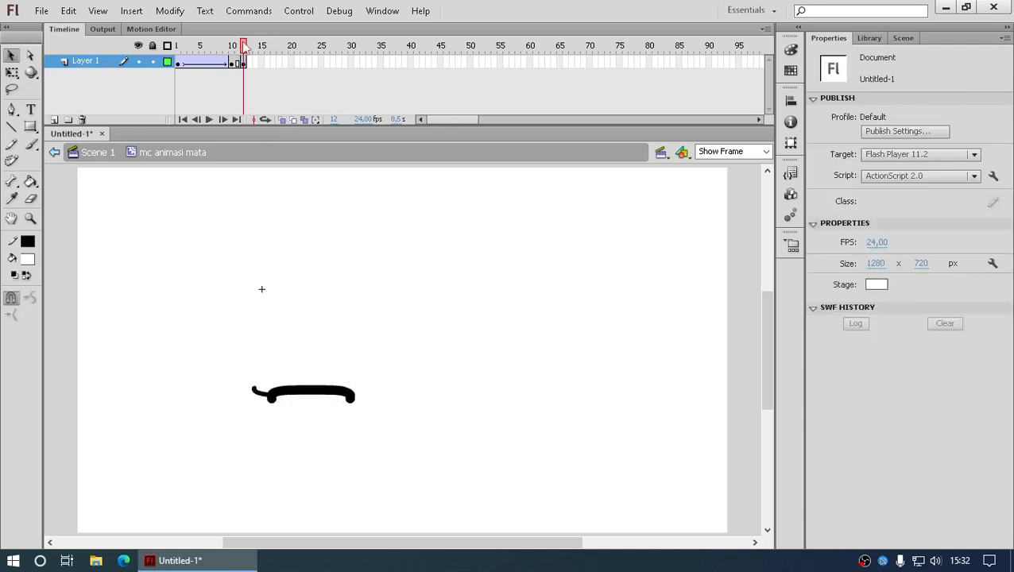
pyautogui.press('Return')
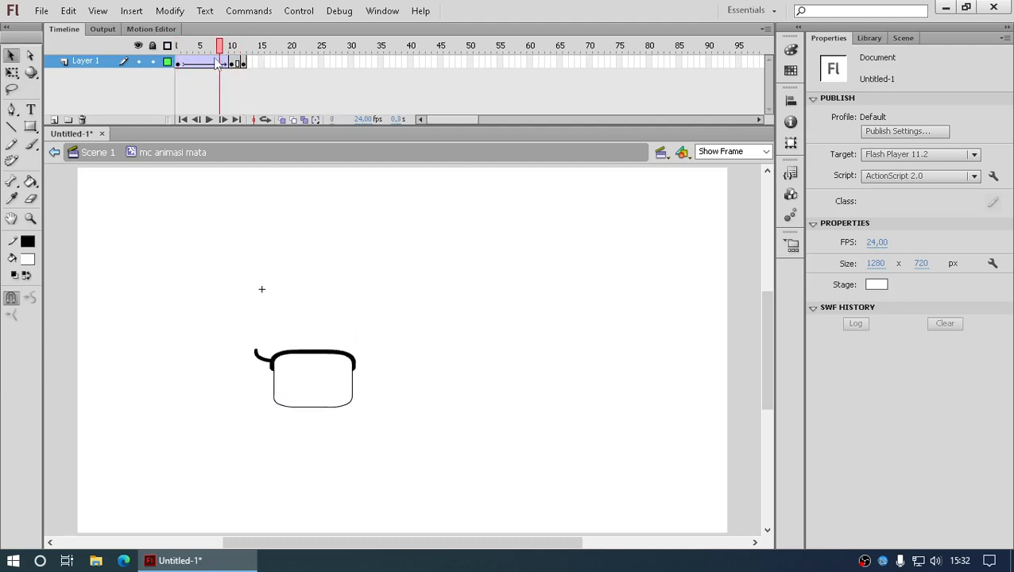
# - Copy frames 1 to 12 of the eye-closing animation and paste them starting at frame 13
pyautogui.click(180, 63)
pyautogui.moveTo(177, 61); pyautogui.dragTo(242, 63)
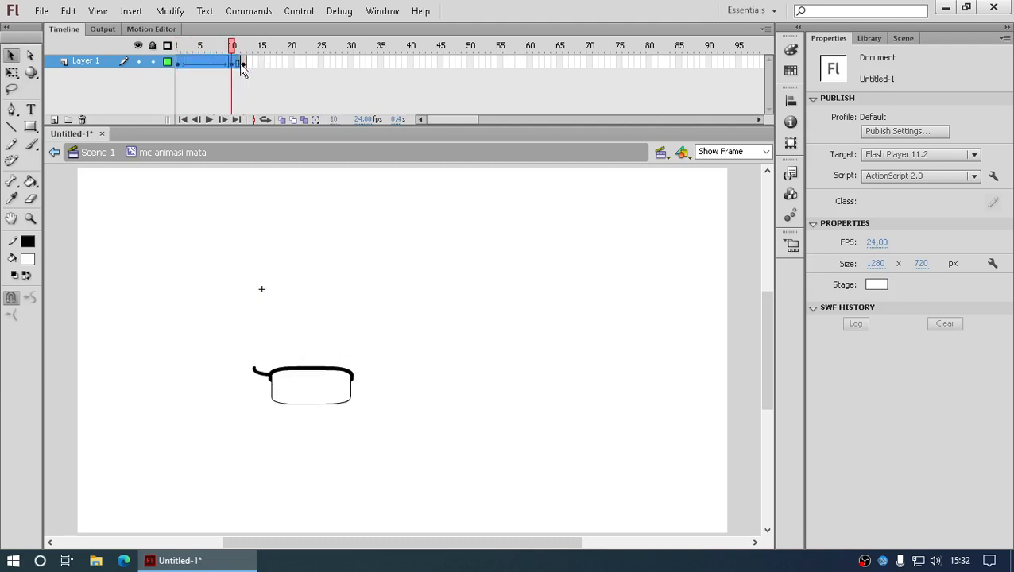
pyautogui.rightClick(242, 63)
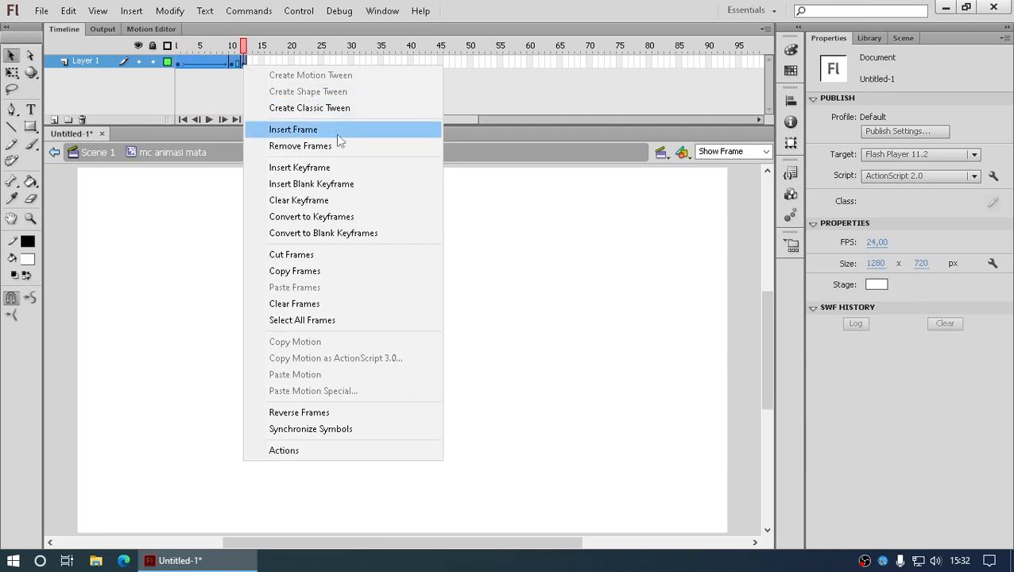
pyautogui.click(320, 271)
pyautogui.rightClick(253, 67)
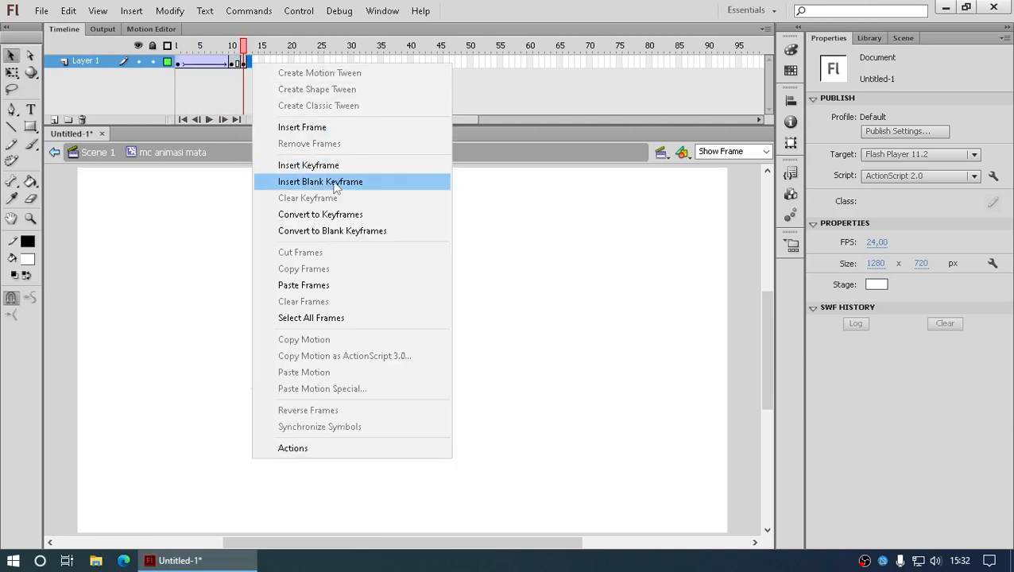
pyautogui.click(324, 281)
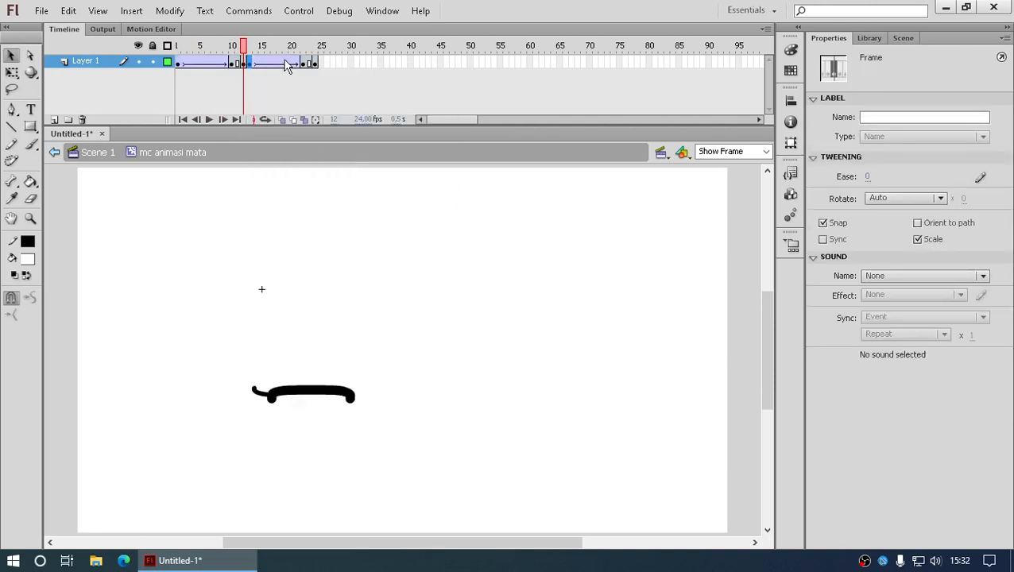
# - Reverse the pasted frames 13 to 24 to make the eye open again
pyautogui.moveTo(251, 69); pyautogui.dragTo(310, 70)
pyautogui.rightClick(310, 70)
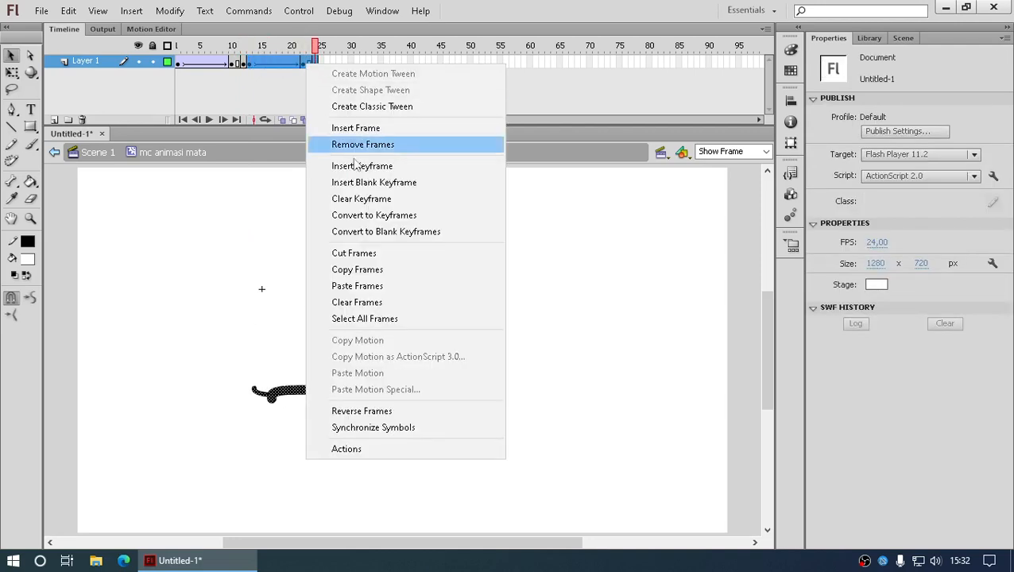
pyautogui.click(374, 410)
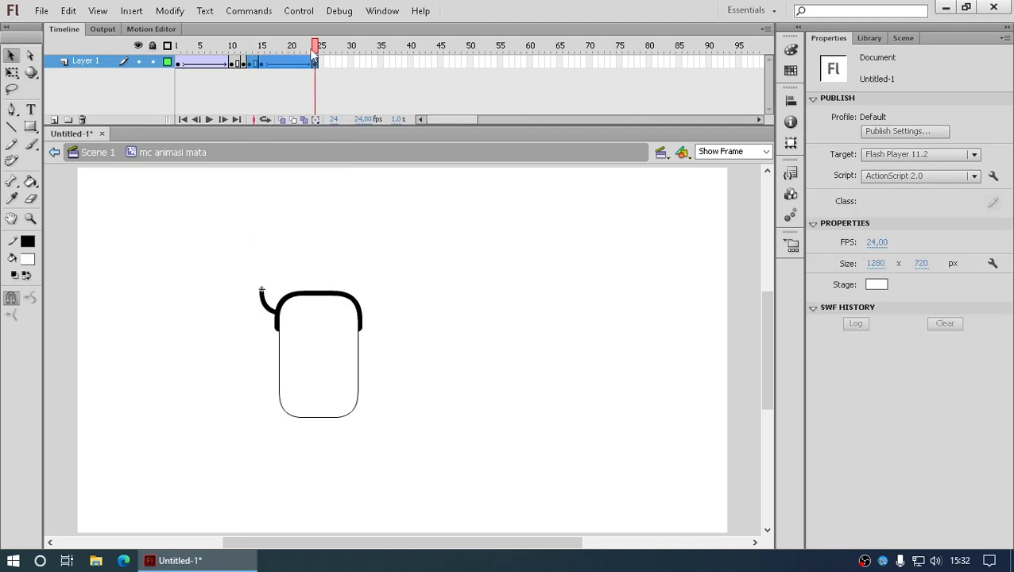
# - Scrub through the blink animation and test the movie to check the eye closing and opening
pyautogui.moveTo(305, 49)
pyautogui.mouseDown()
pyautogui.moveTo(177, 47)
pyautogui.moveTo(233, 62)
pyautogui.moveTo(337, 64)
pyautogui.moveTo(181, 65)
pyautogui.mouseUp()
pyautogui.hotkey('ctrl', 'Return')
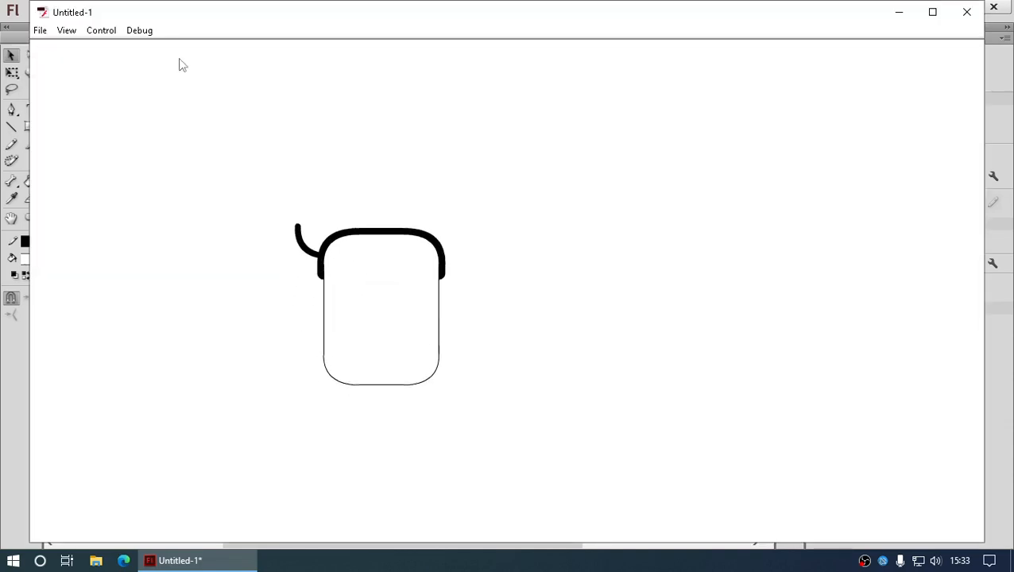
pyautogui.click(966, 12)
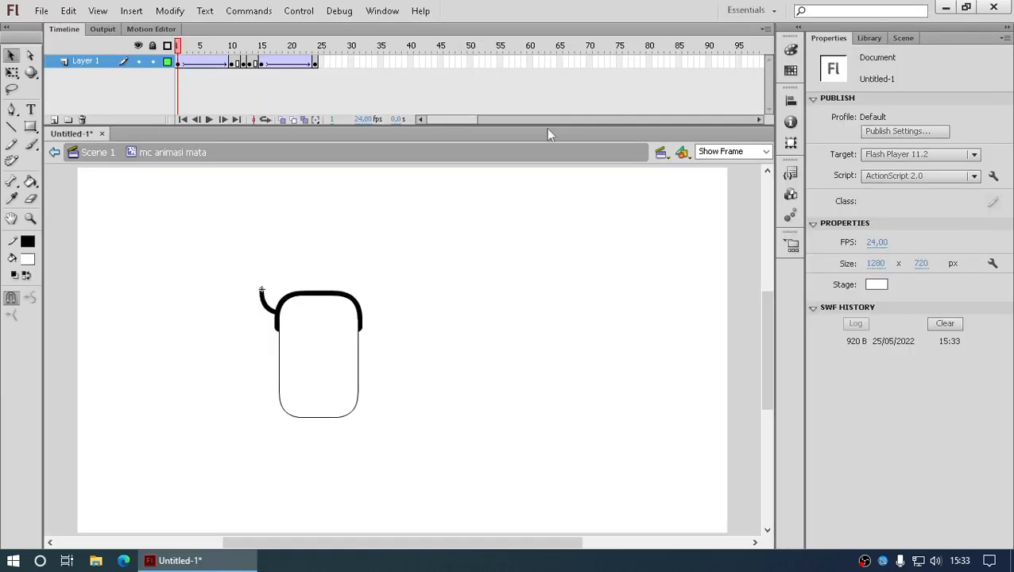
# - Extend the open eye's last keyframe to frame 40 as a pause between blinks
pyautogui.click(410, 63)
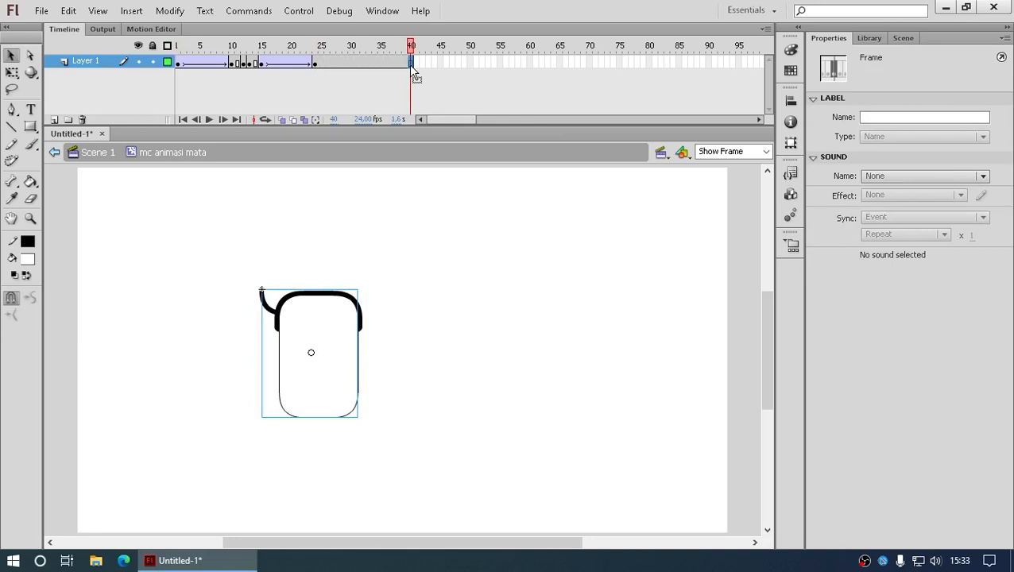
# - Test the movie, extend the open eye's pause to frame 60 and test the blink again
pyautogui.hotkey('ctrl', 'Return')
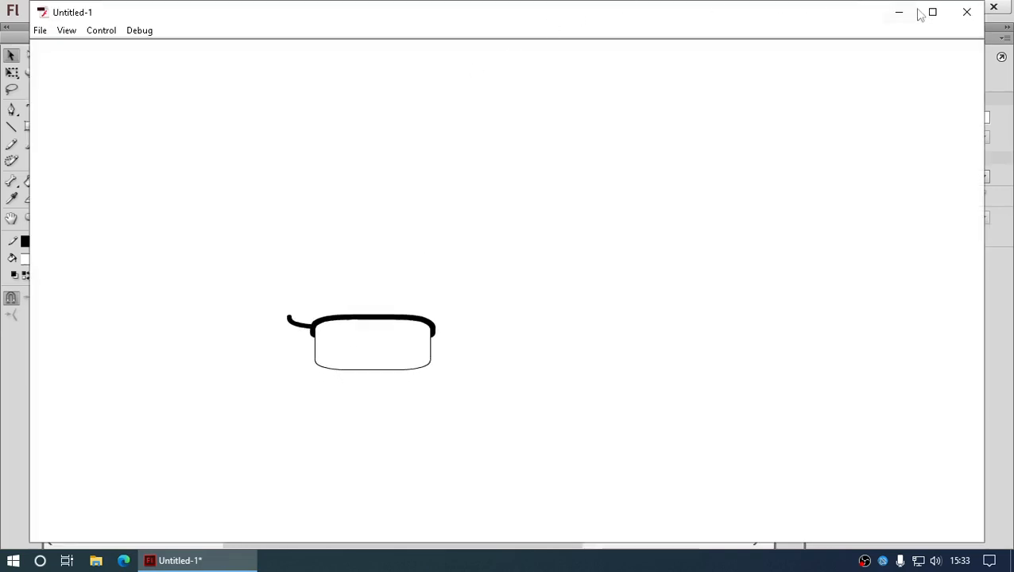
pyautogui.click(967, 12)
pyautogui.click(532, 63)
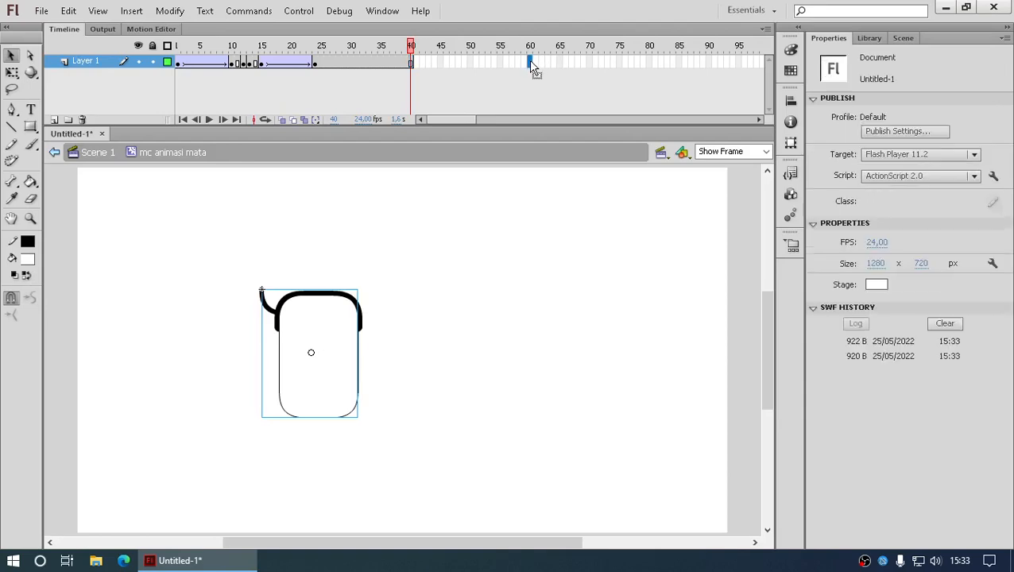
pyautogui.click(532, 63)
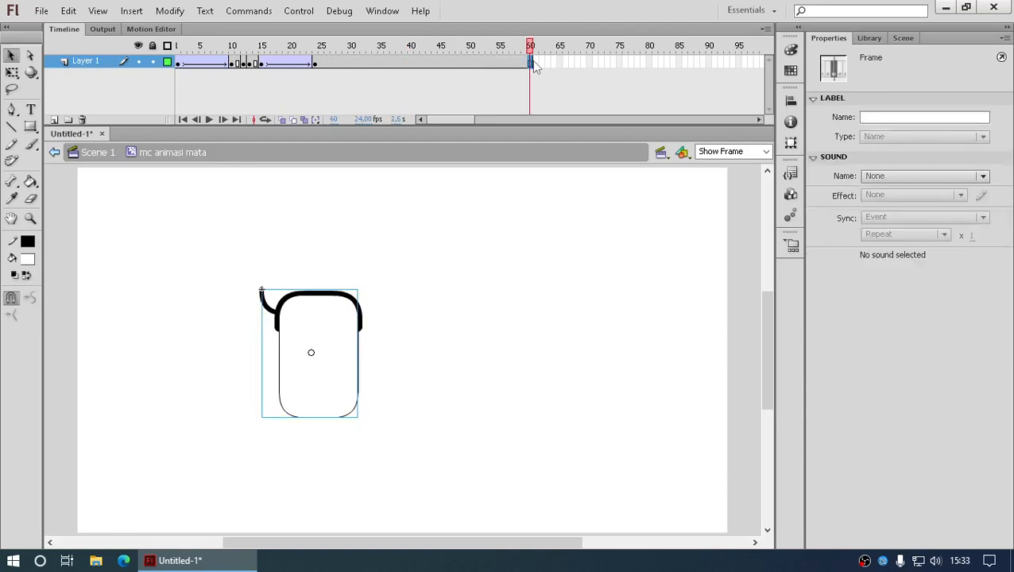
pyautogui.hotkey('ctrl', 'Return')
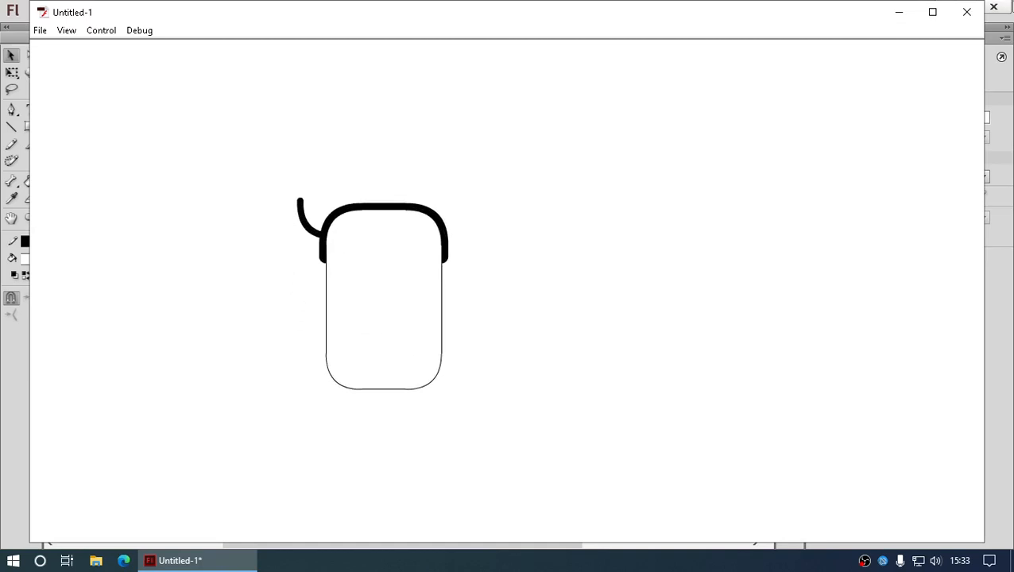
pyautogui.click(967, 12)
pyautogui.click(427, 183)
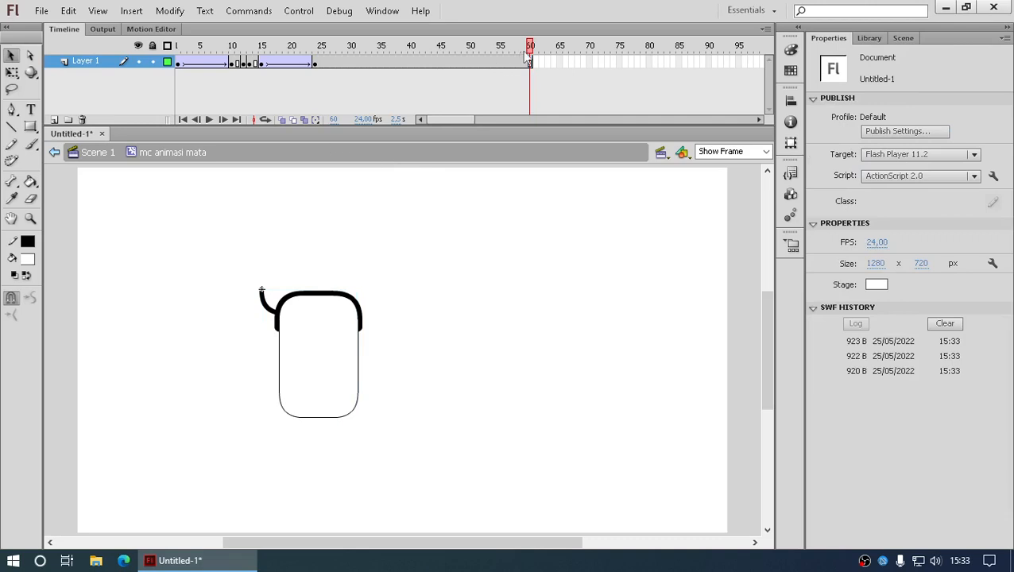
# - Return to frame 1 and rename the eye animation's layer as mata
pyautogui.moveTo(530, 57); pyautogui.dragTo(64, 74)
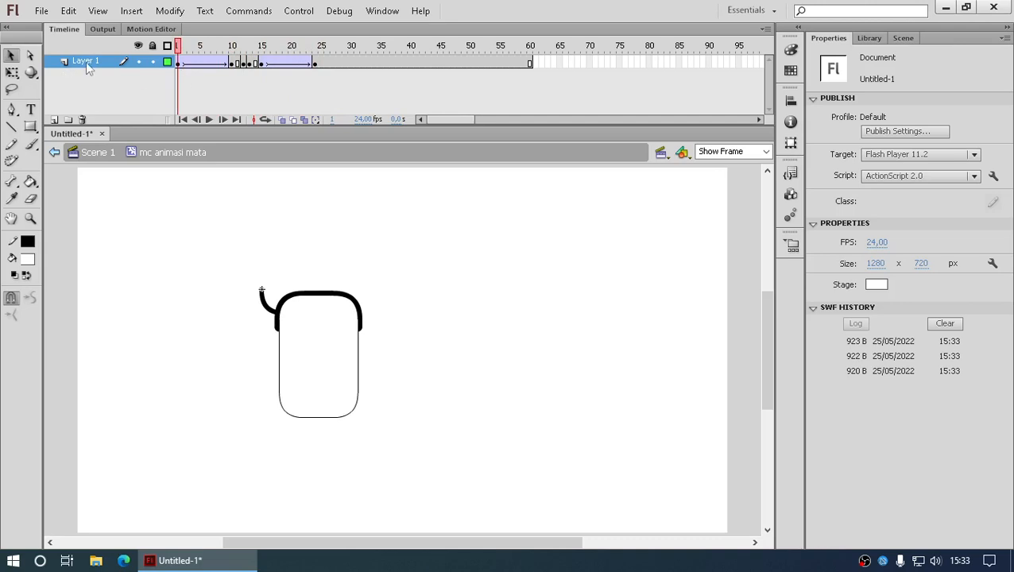
pyautogui.doubleClick(88, 63)
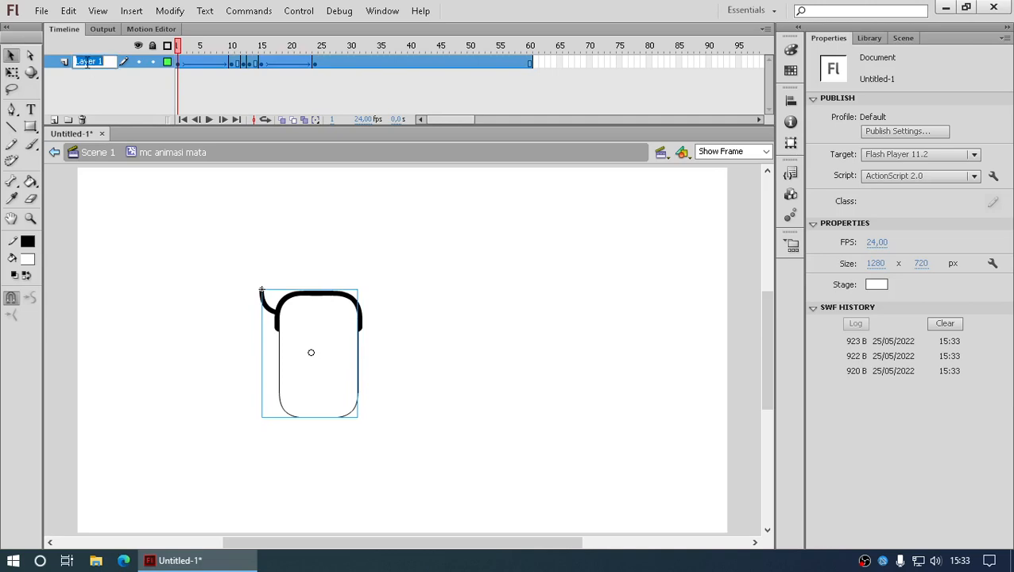
pyautogui.write('mata')
pyautogui.click(110, 87)
# - Duplicate the mata layer and rename the copy as mata mask
pyautogui.rightClick(90, 62)
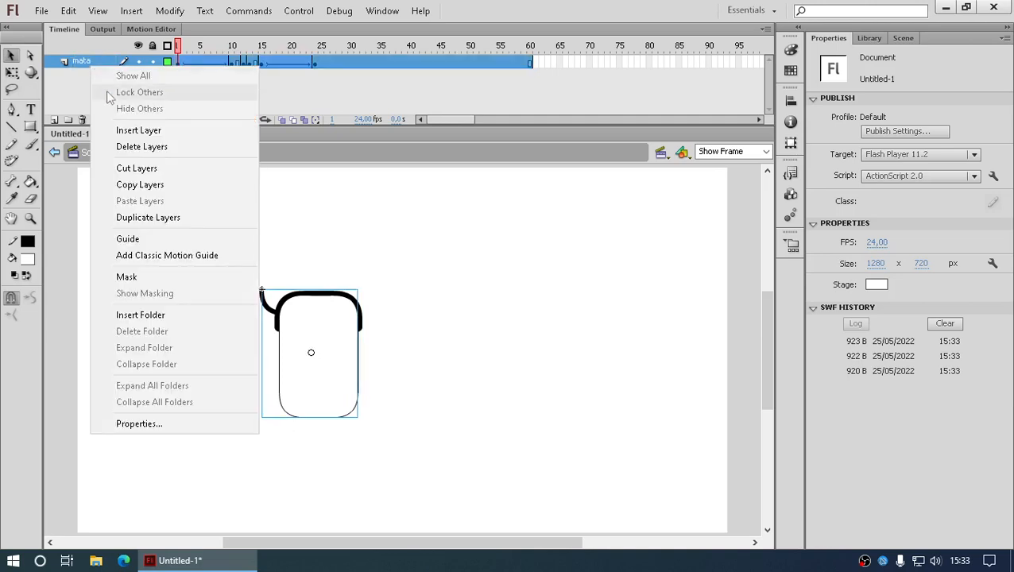
pyautogui.click(136, 217)
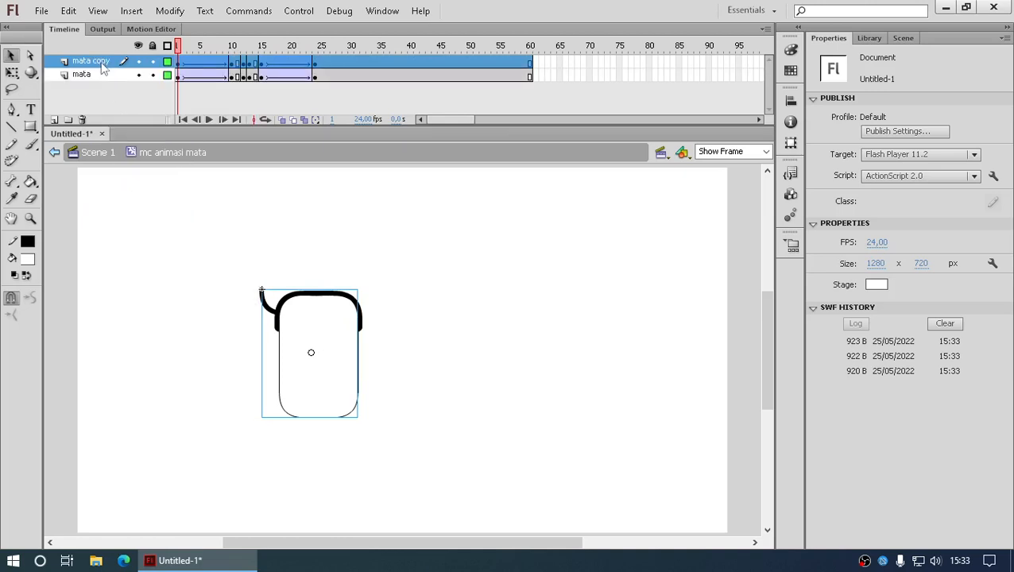
pyautogui.doubleClick(101, 63)
pyautogui.doubleClick(102, 62)
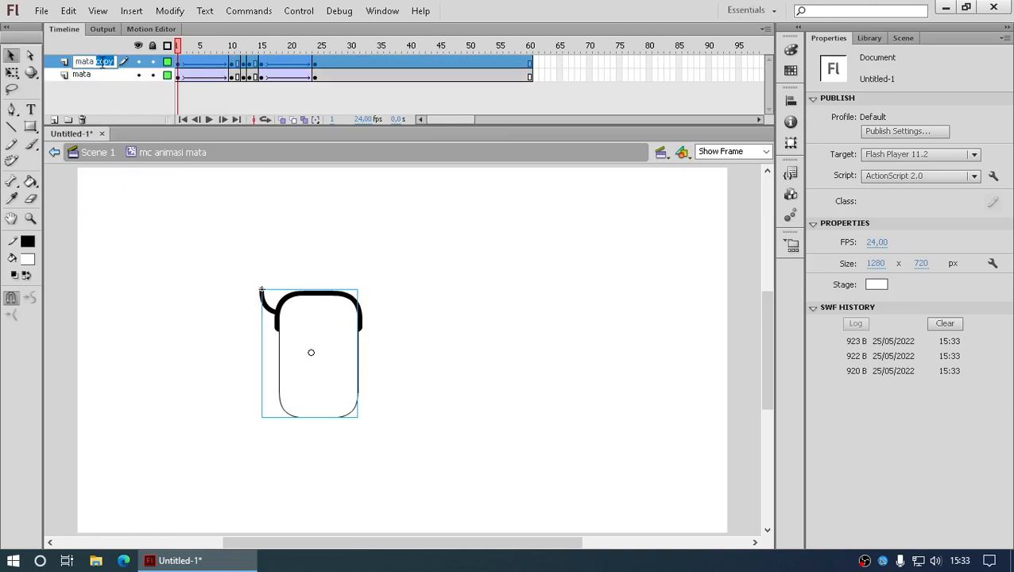
pyautogui.write('mask')
pyautogui.click(123, 218)
# - Insert a new layer directly above the mata layer and name it bola mata
pyautogui.click(76, 78)
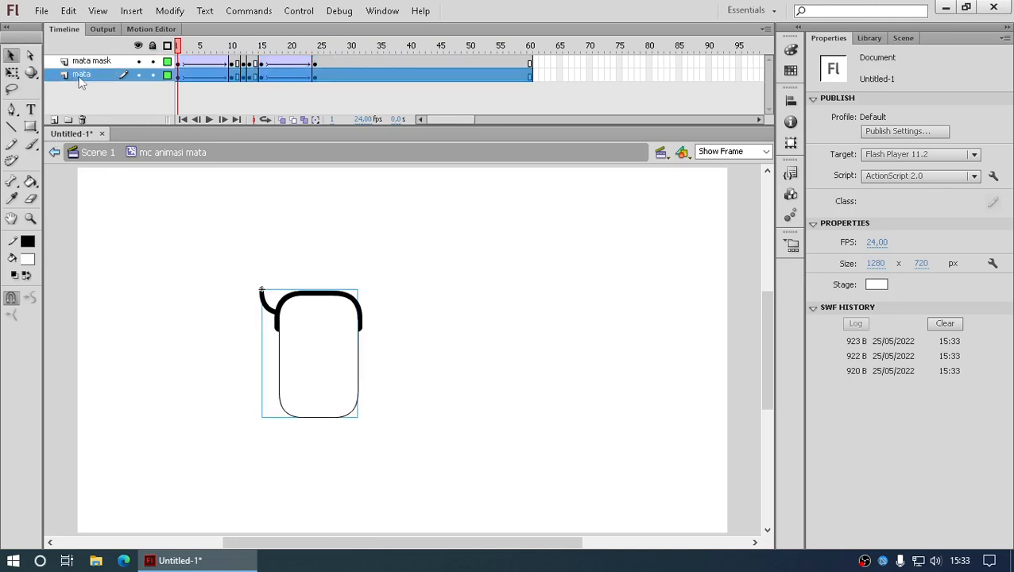
pyautogui.click(54, 119)
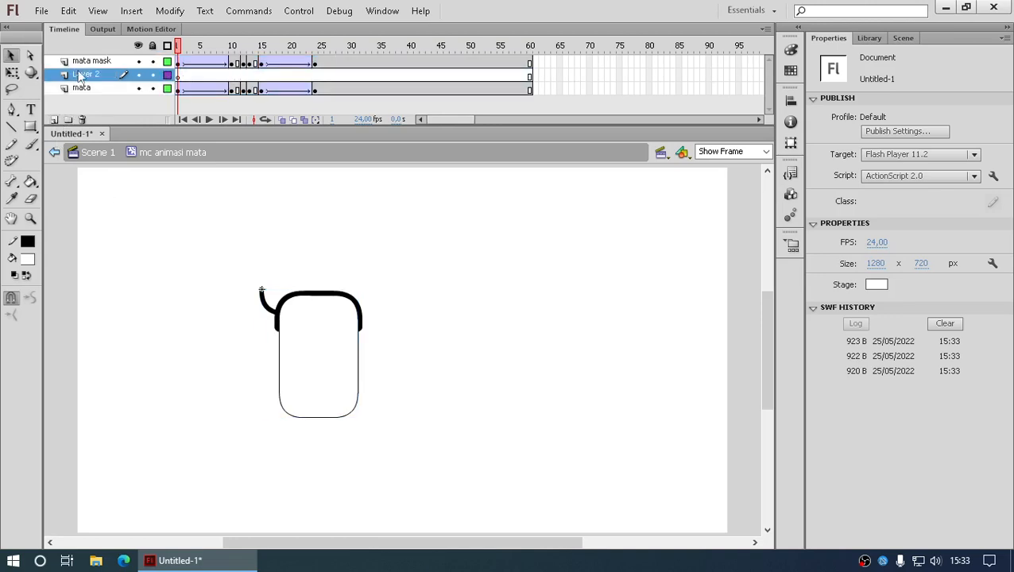
pyautogui.click(82, 75)
pyautogui.doubleClick(81, 74)
pyautogui.write('bola mata')
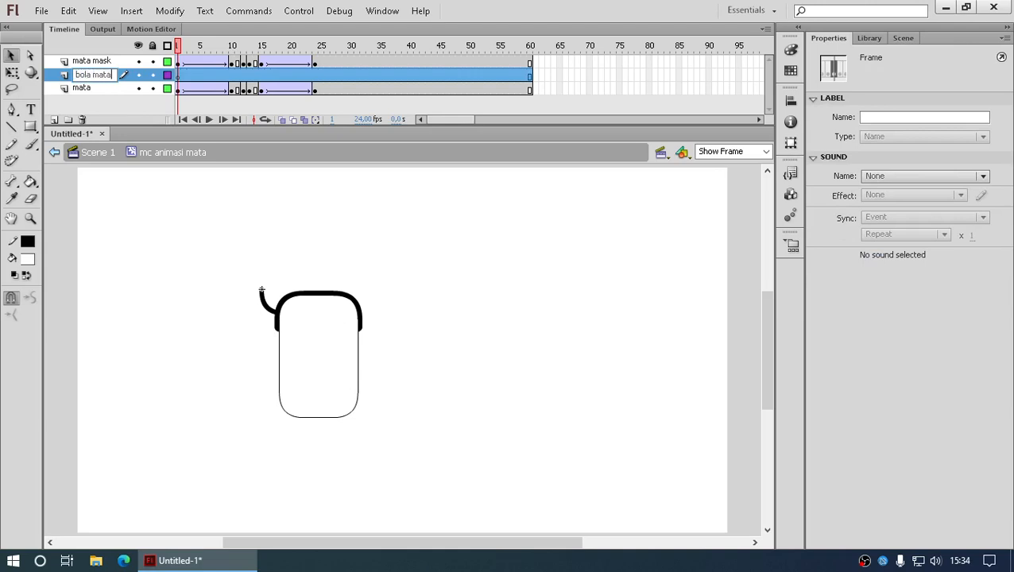
pyautogui.click(116, 175)
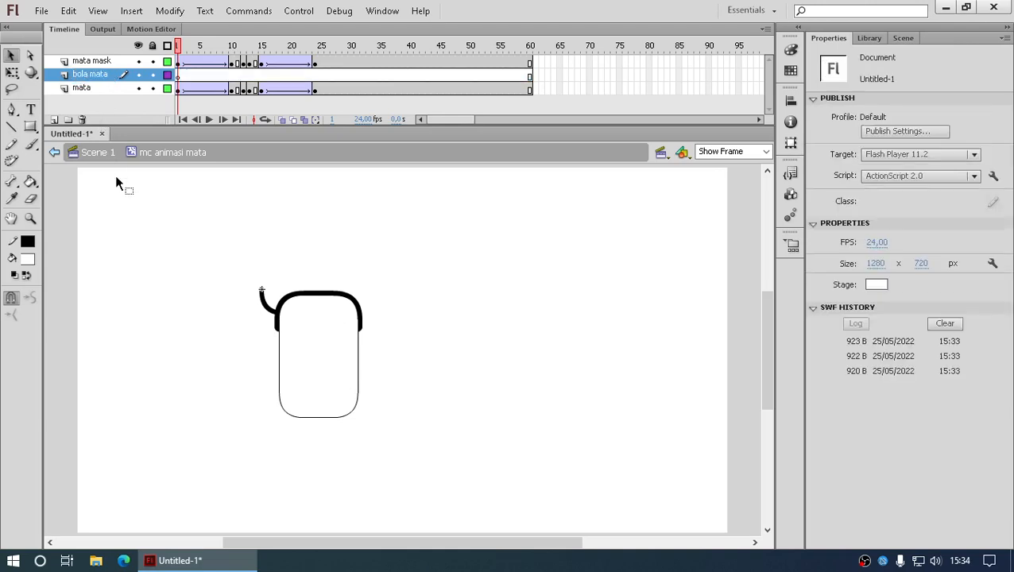
# - Draw a blue rounded rectangle primitive about 75 by 148 px beside the eye on the bola mata layer
pyautogui.click(31, 129)
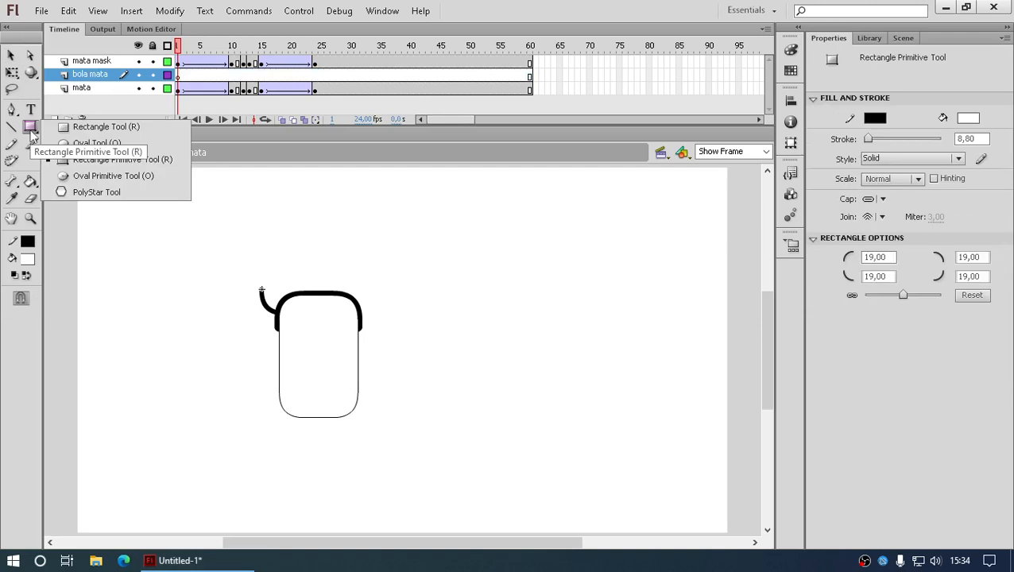
pyautogui.click(94, 160)
pyautogui.click(29, 259)
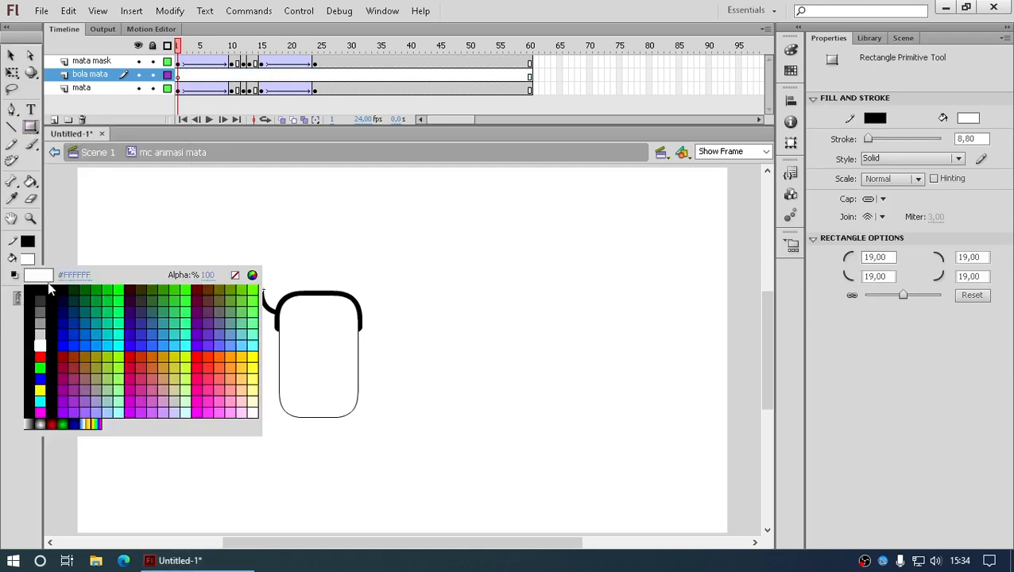
pyautogui.click(40, 292)
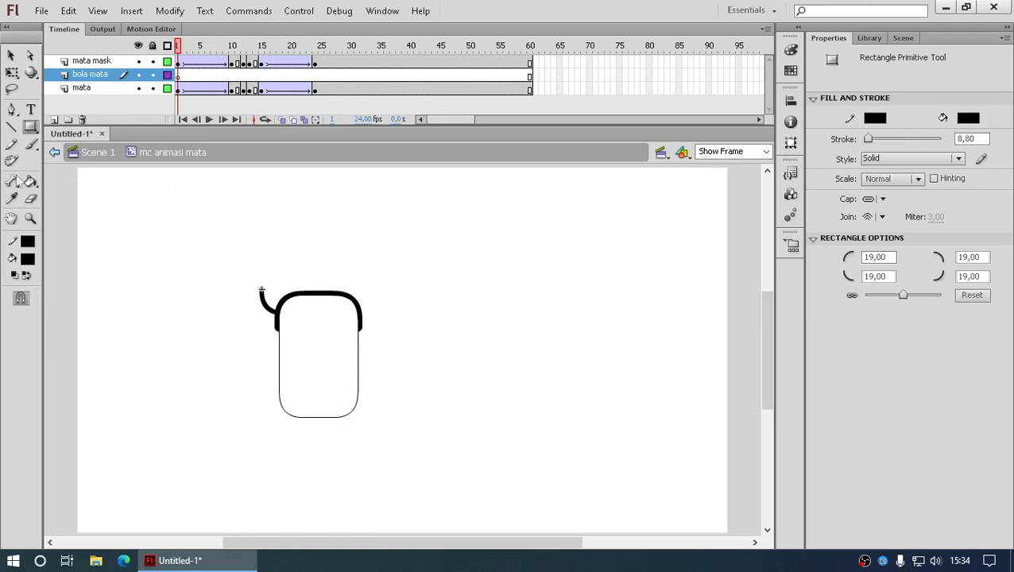
pyautogui.click(31, 261)
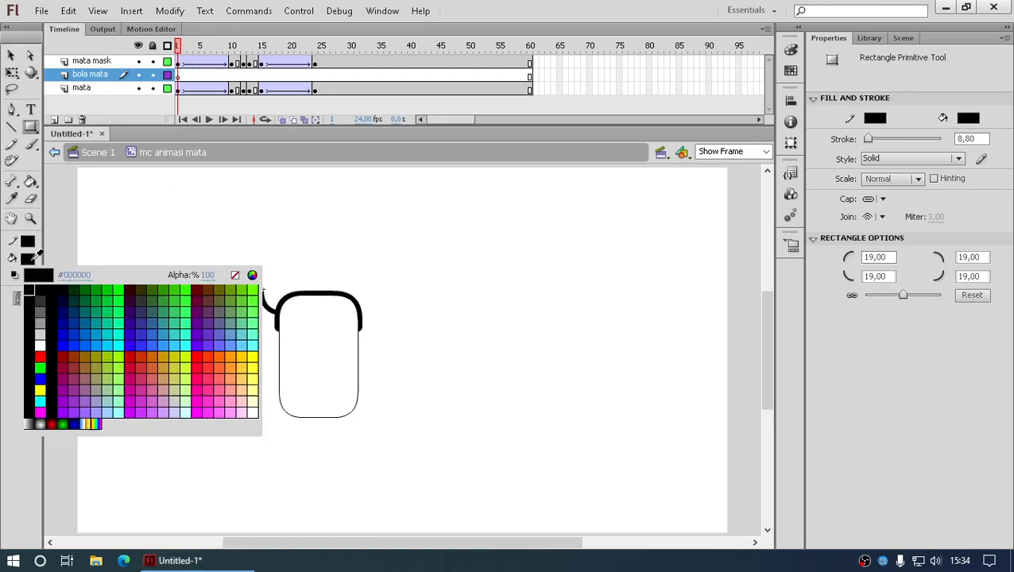
pyautogui.click(94, 341)
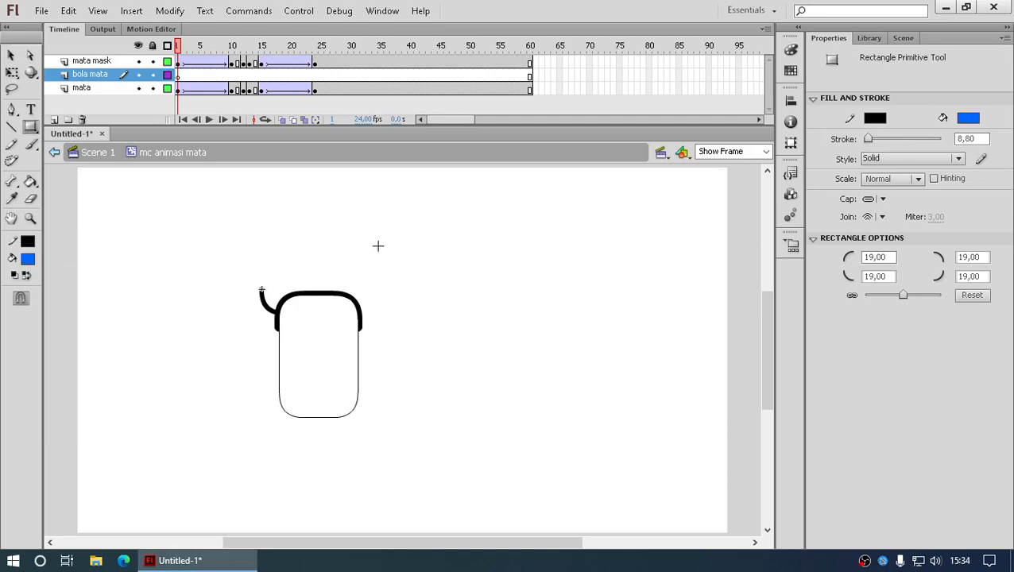
pyautogui.moveTo(407, 236); pyautogui.dragTo(445, 312)
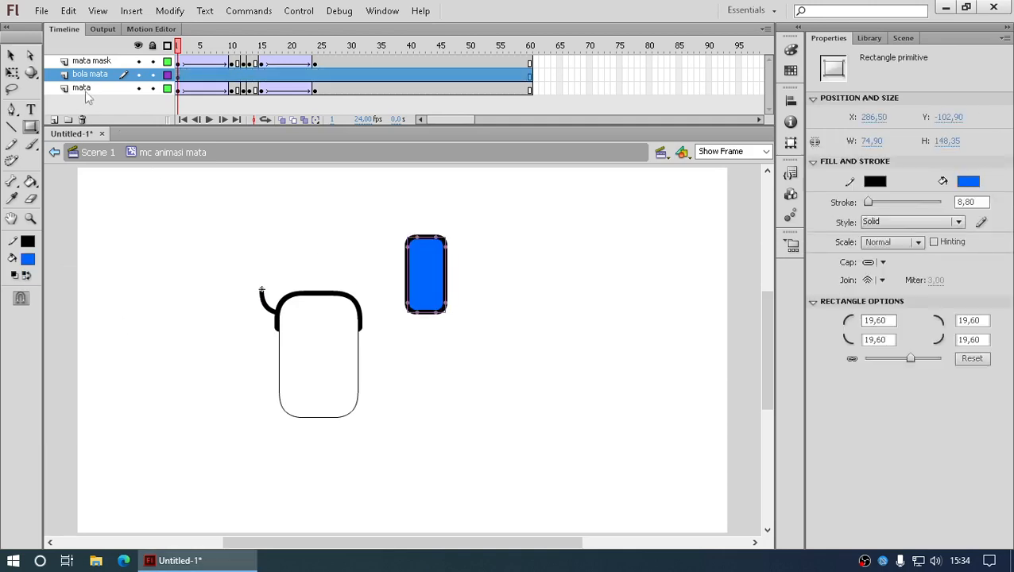
# - Remove the blue rectangle's stroke and move it to the middle of the eye
pyautogui.click(11, 55)
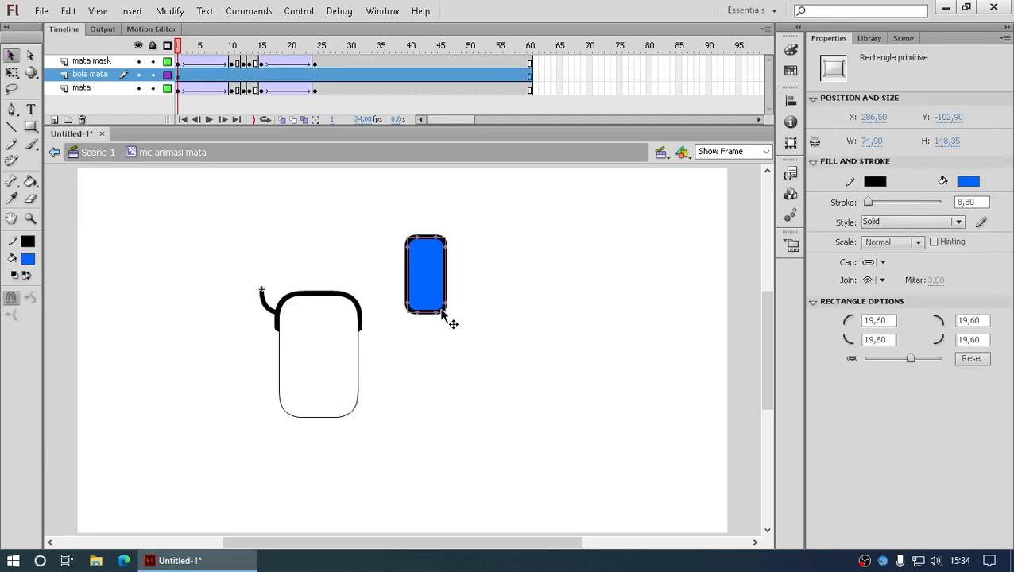
pyautogui.click(877, 185)
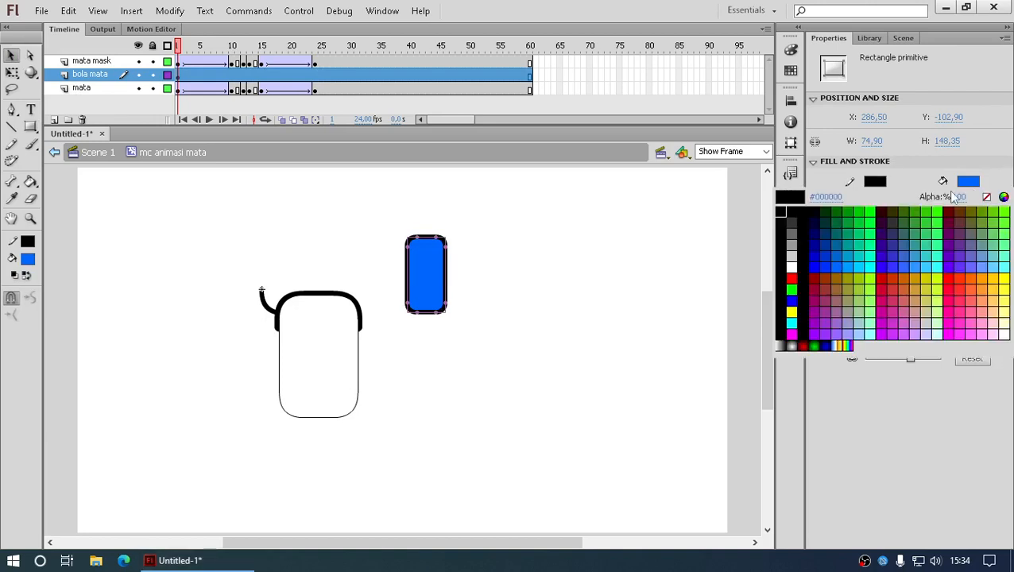
pyautogui.click(986, 197)
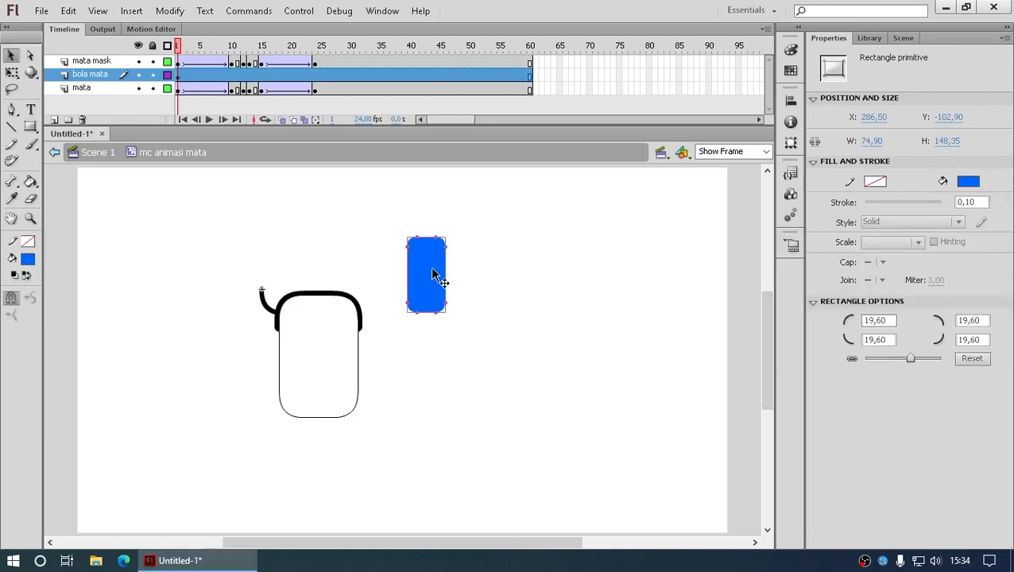
pyautogui.moveTo(433, 274)
pyautogui.mouseDown()
pyautogui.moveTo(346, 350)
pyautogui.moveTo(326, 352)
pyautogui.mouseUp()
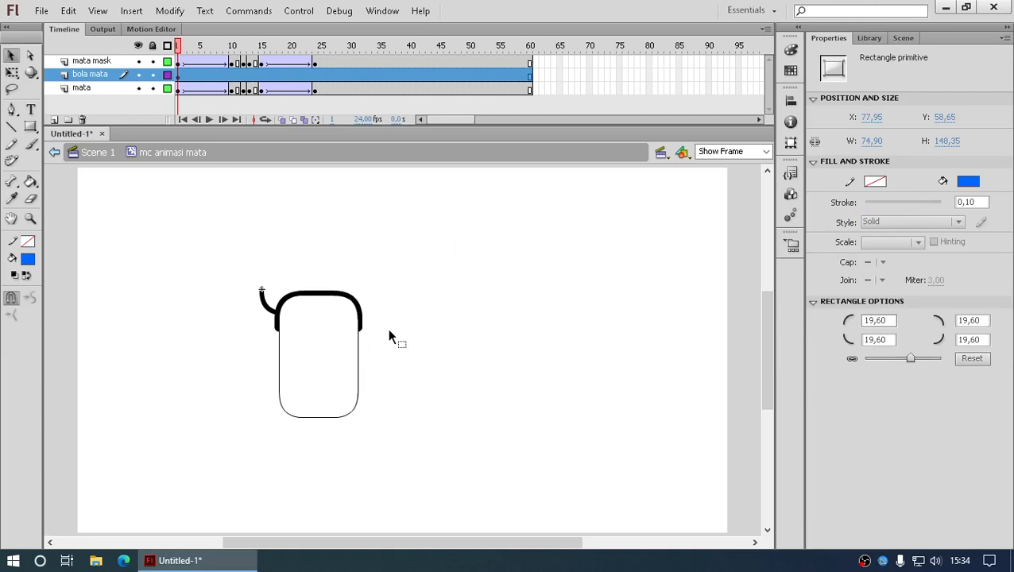
# - Turn the mata mask layer into a mask over bola mata and scrub the first frames to check it
pyautogui.rightClick(97, 63)
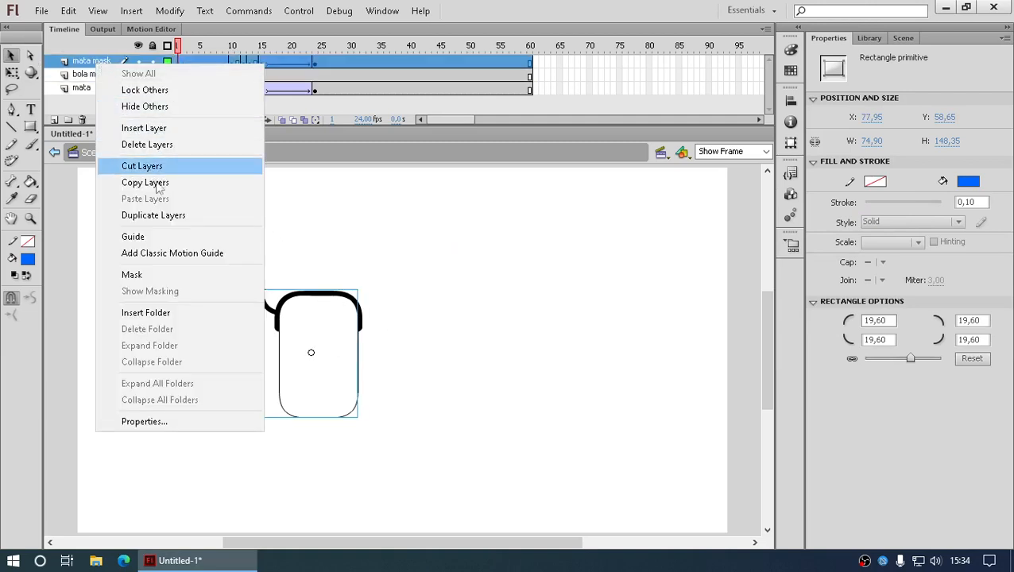
pyautogui.click(153, 275)
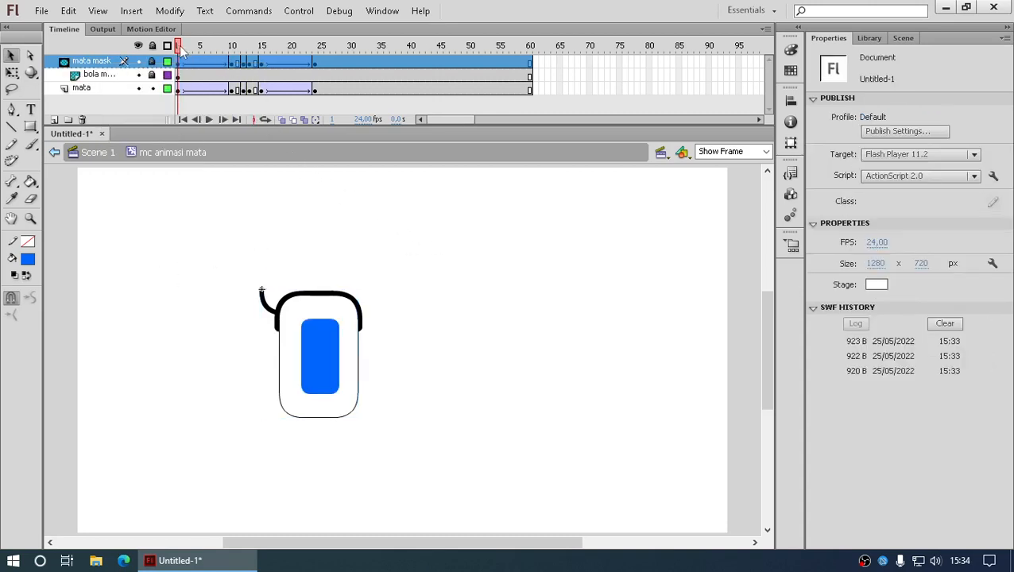
pyautogui.moveTo(179, 48); pyautogui.dragTo(209, 63)
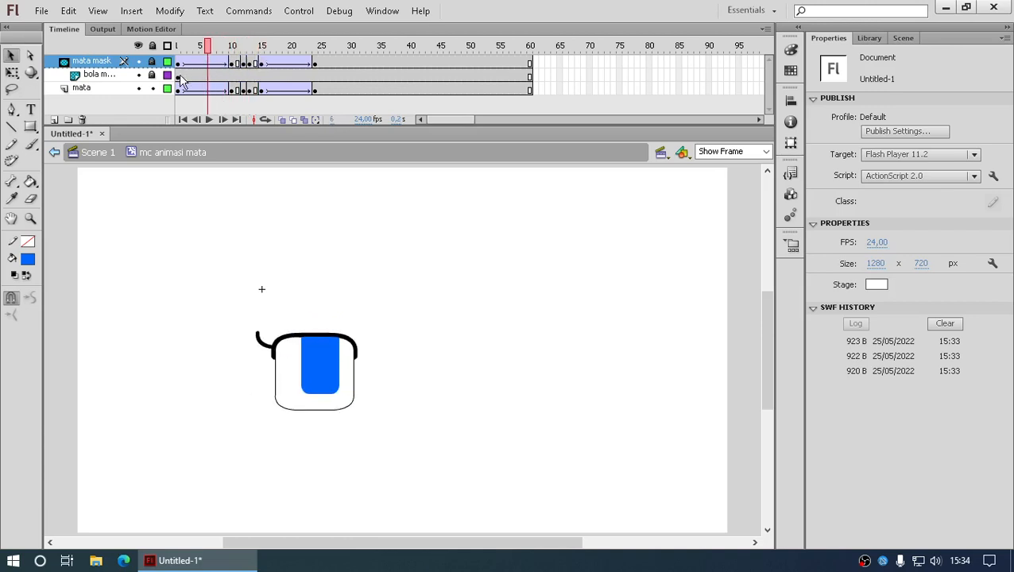
# - Unlock bola mata, hide the mask layer and convert the blue rectangle into a movie clip symbol named mc bola mata
pyautogui.click(151, 75)
pyautogui.click(178, 76)
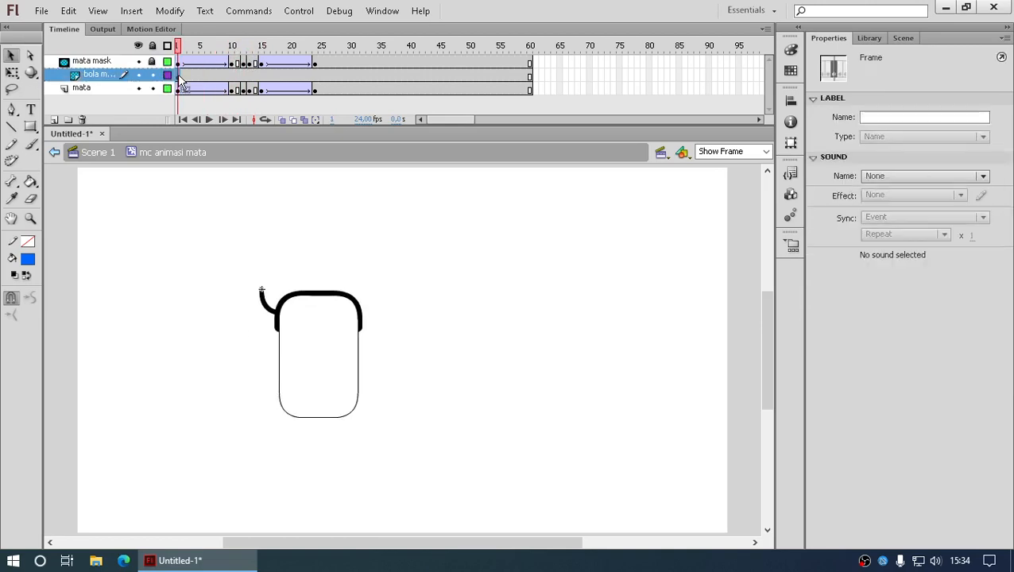
pyautogui.click(139, 62)
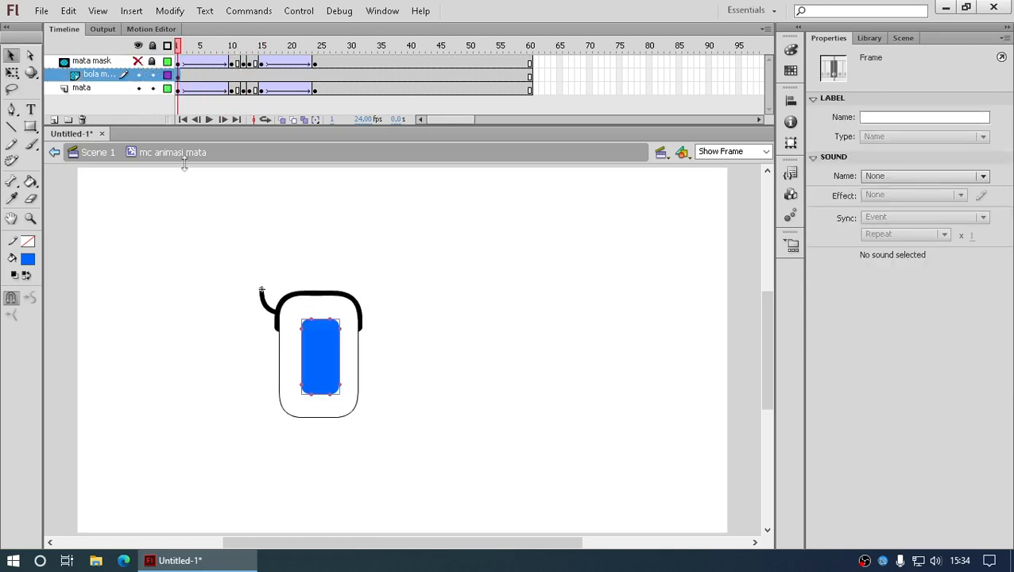
pyautogui.rightClick(314, 349)
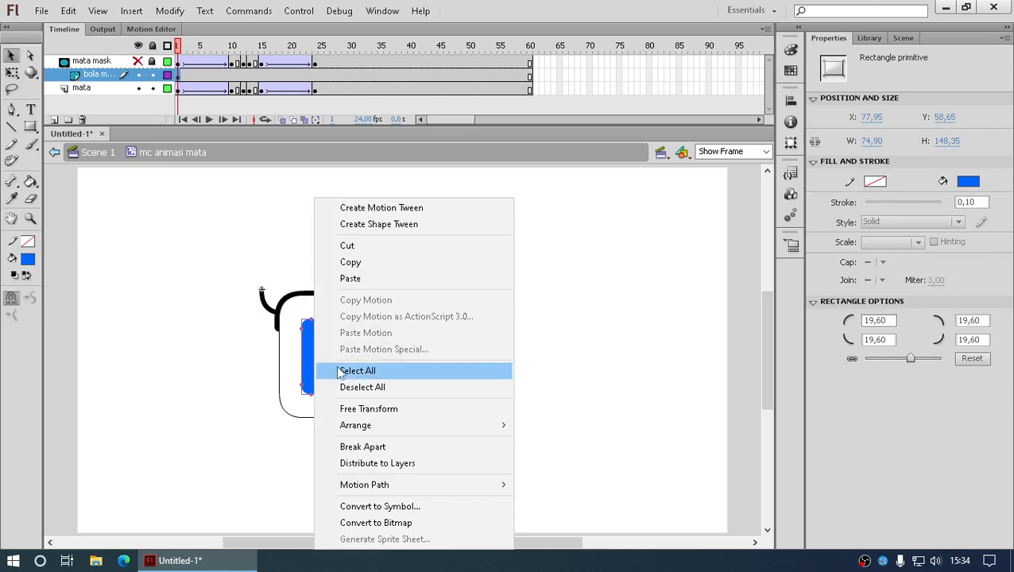
pyautogui.click(397, 506)
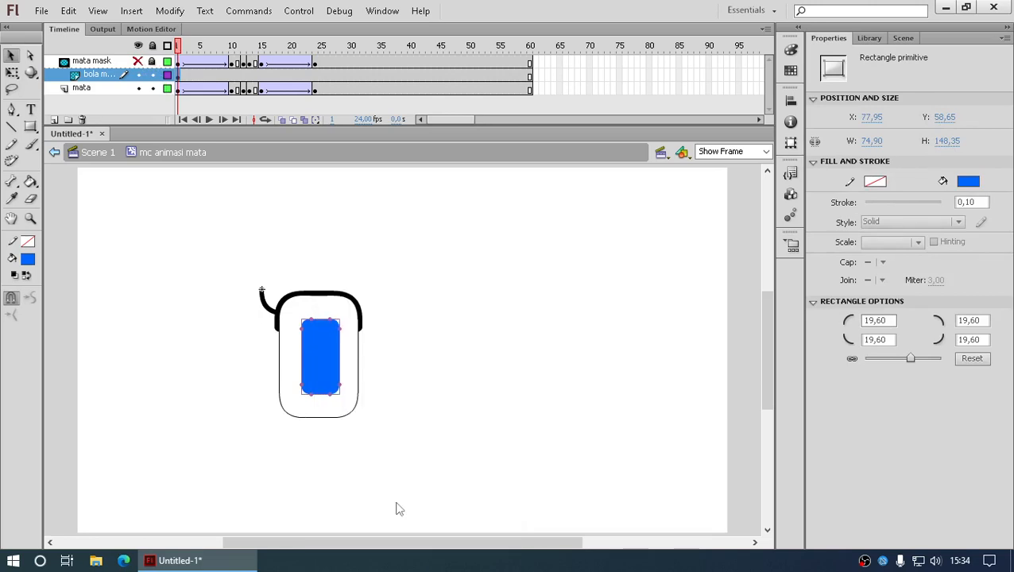
pyautogui.write('mc bola mata')
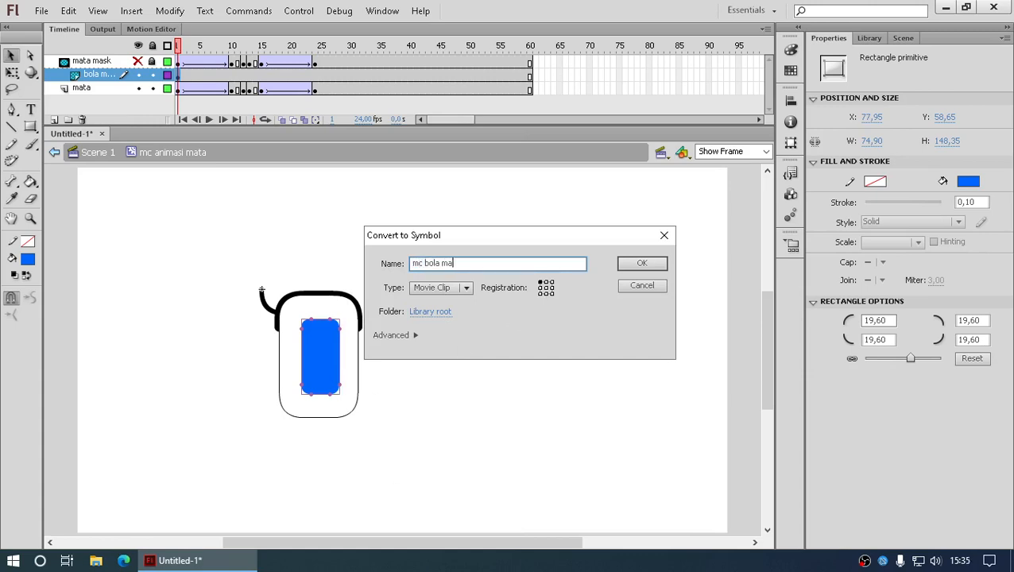
pyautogui.click(663, 265)
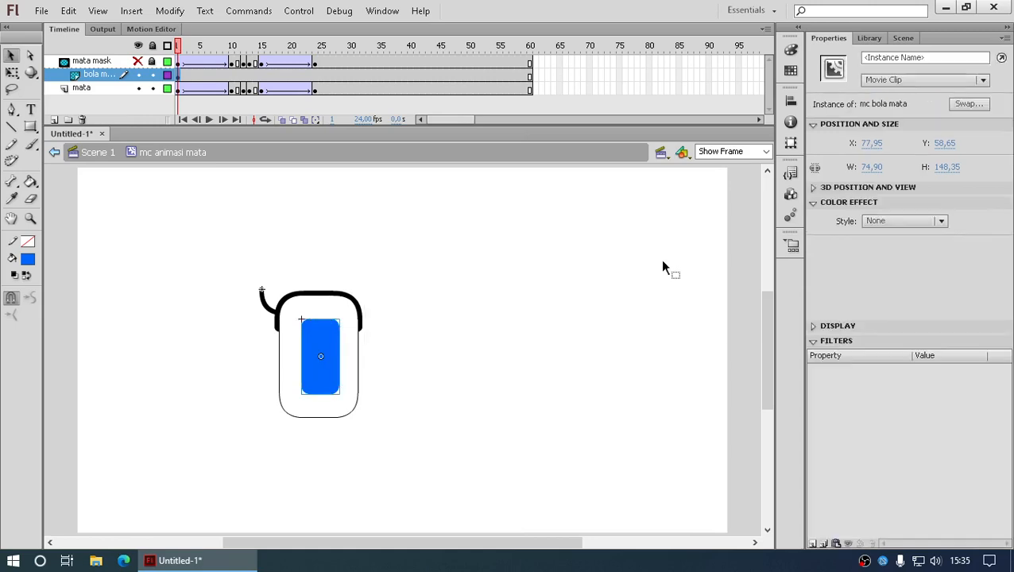
# - Show the mata mask layer again, lock all layers and check the closed eye at frame 12
pyautogui.click(138, 61)
pyautogui.click(153, 62)
pyautogui.moveTo(178, 51); pyautogui.dragTo(245, 62)
pyautogui.click(152, 47)
pyautogui.click(246, 63)
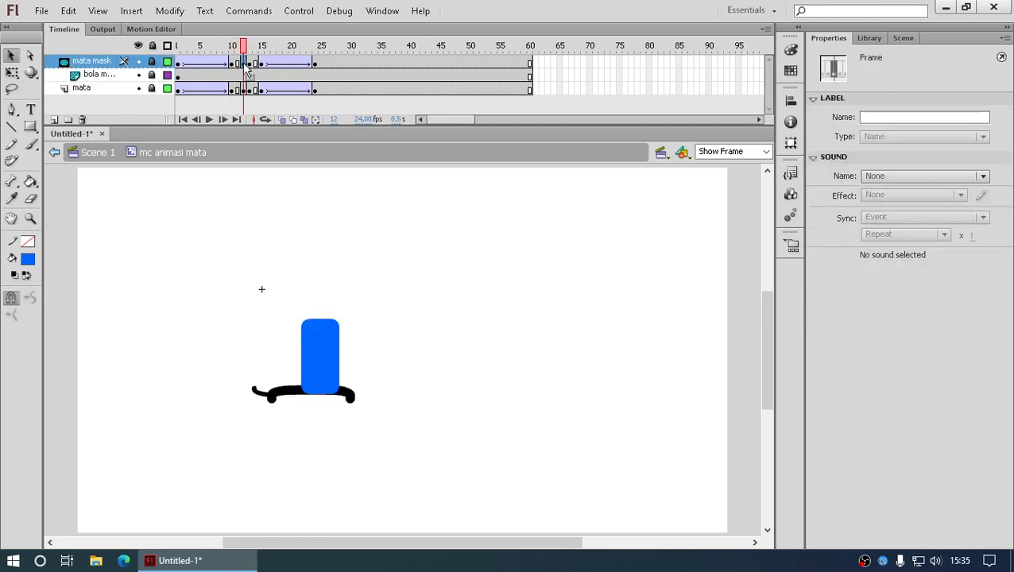
# - Unlock bola mata, hide mata mask, break apart the blue mc bola mata instance and delete that symbol from the library
pyautogui.click(152, 74)
pyautogui.click(179, 75)
pyautogui.click(137, 61)
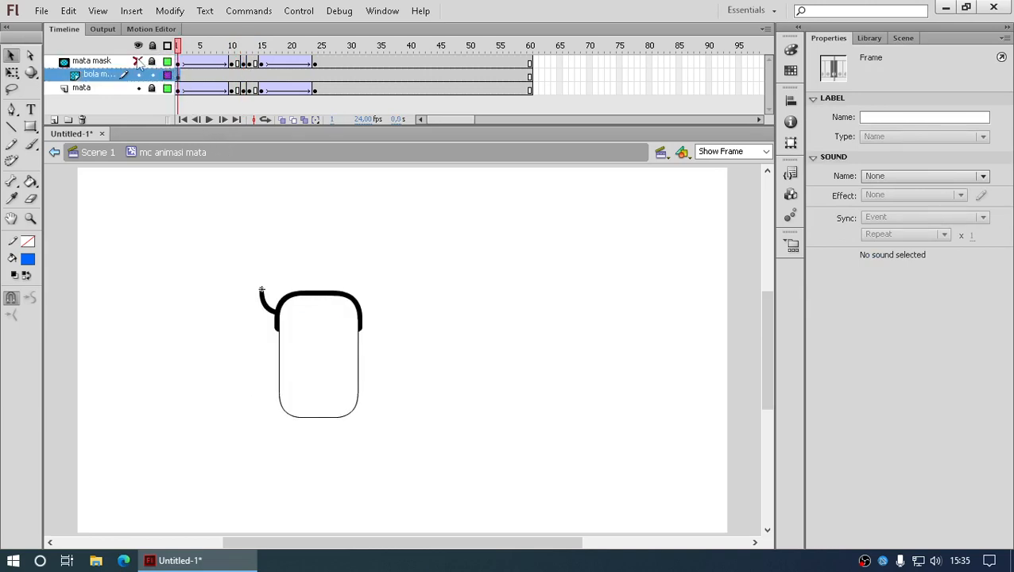
pyautogui.click(327, 358)
pyautogui.rightClick(327, 358)
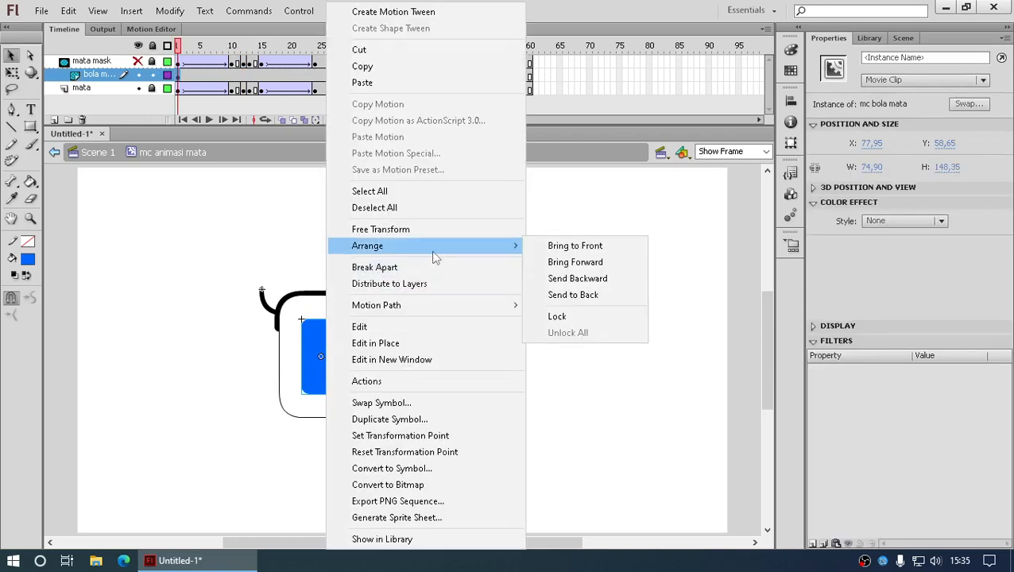
pyautogui.click(430, 265)
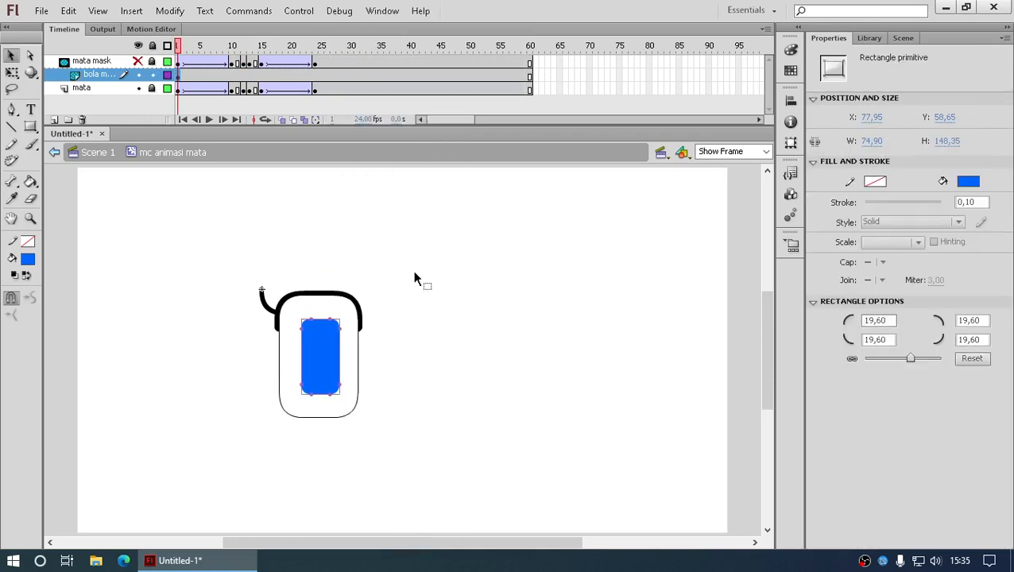
pyautogui.click(870, 38)
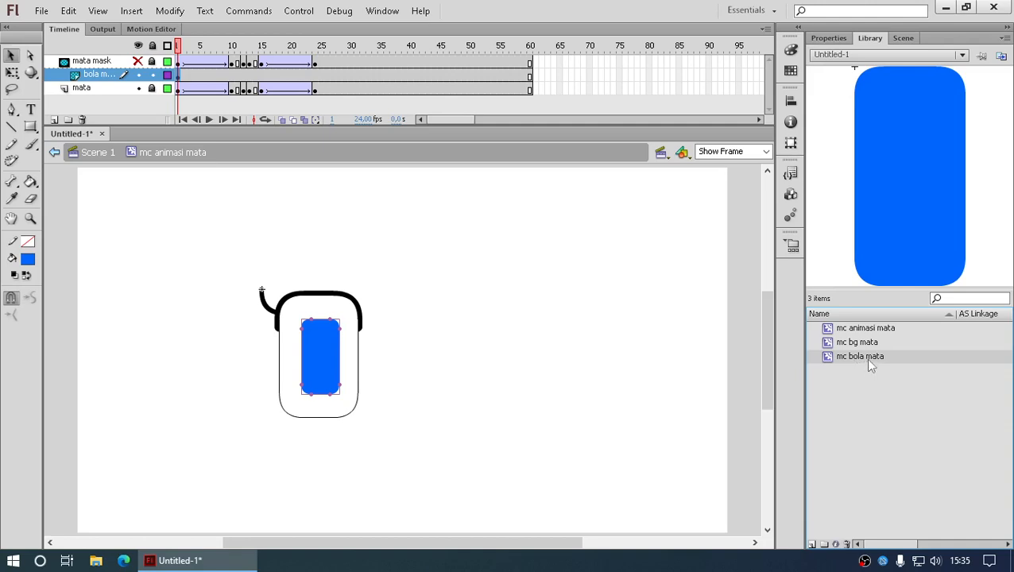
pyautogui.press('Delete')
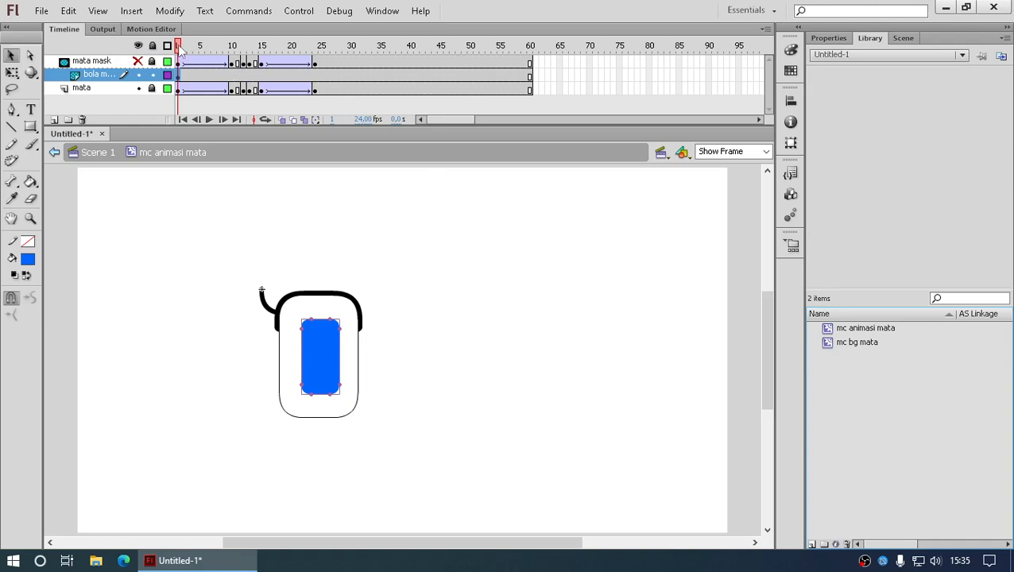
# - Compare the closing eye at frames 10 and 12, and make the mata mask layer unlocked and visible at frame 12
pyautogui.moveTo(180, 48); pyautogui.dragTo(244, 60)
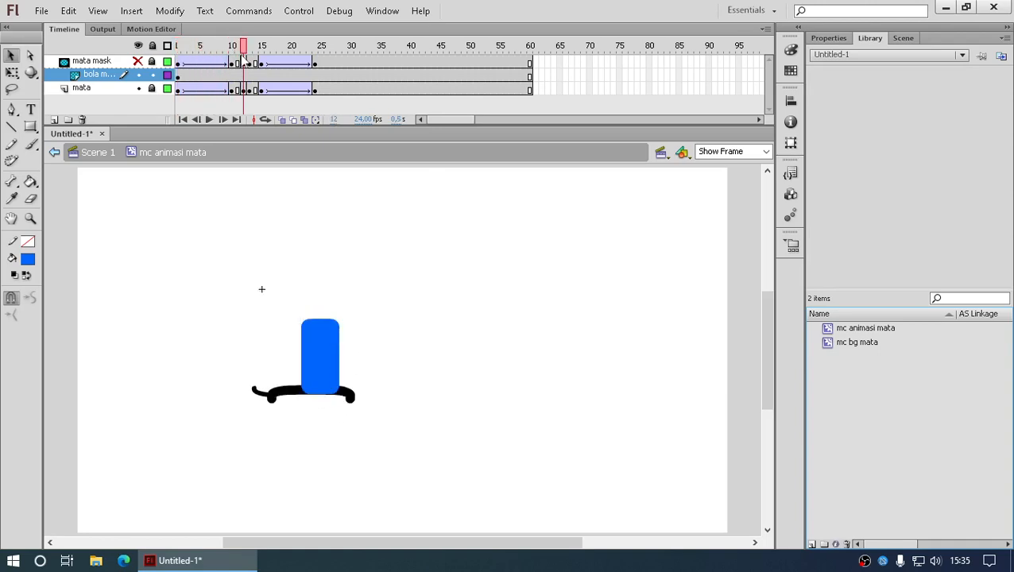
pyautogui.click(243, 63)
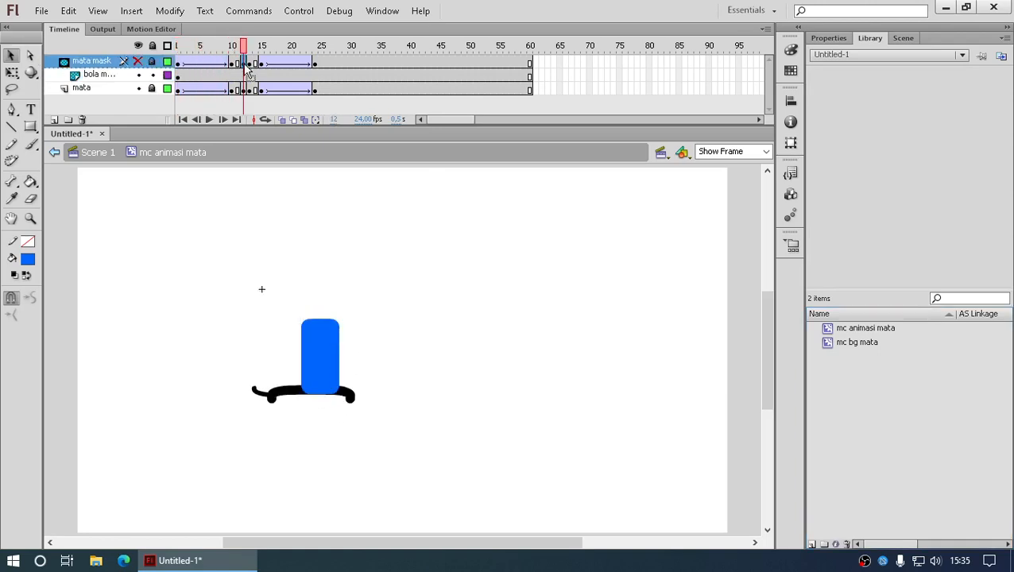
pyautogui.click(234, 65)
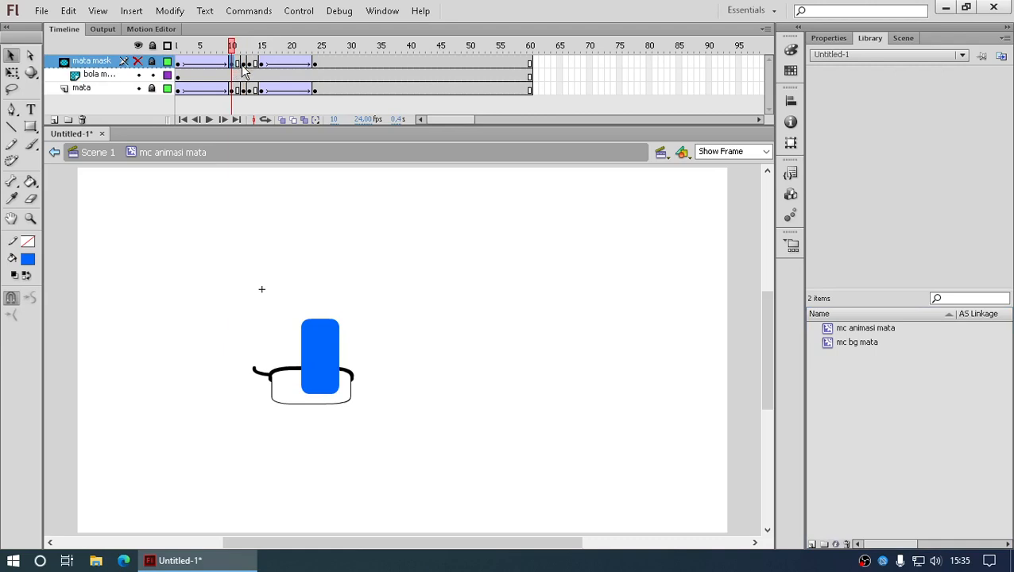
pyautogui.click(243, 66)
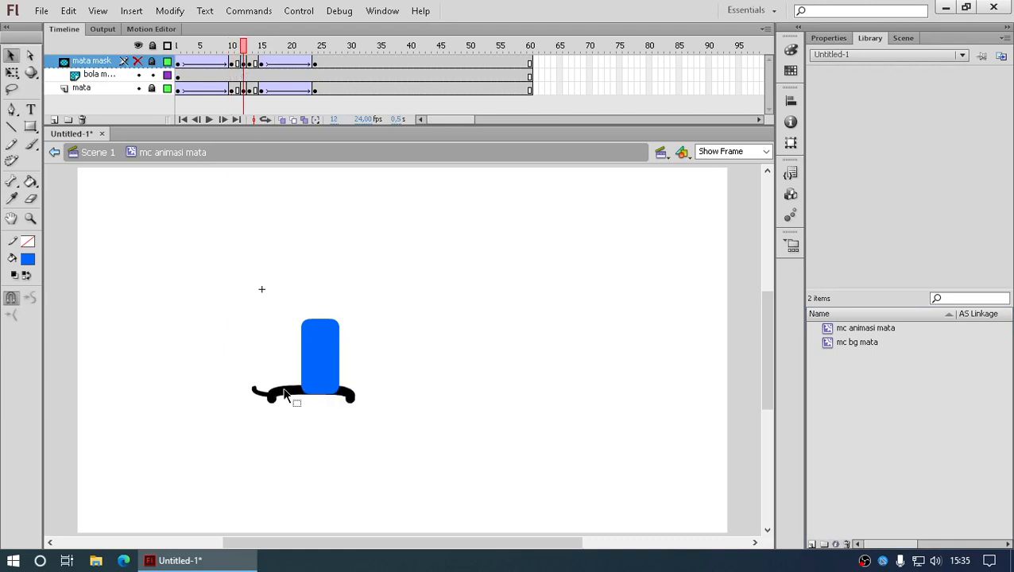
pyautogui.click(151, 61)
pyautogui.click(137, 61)
# - Convert the whole closed-eye shape at frame 12 of mata mask into a movie clip symbol named mc mata tutup 01
pyautogui.click(286, 396)
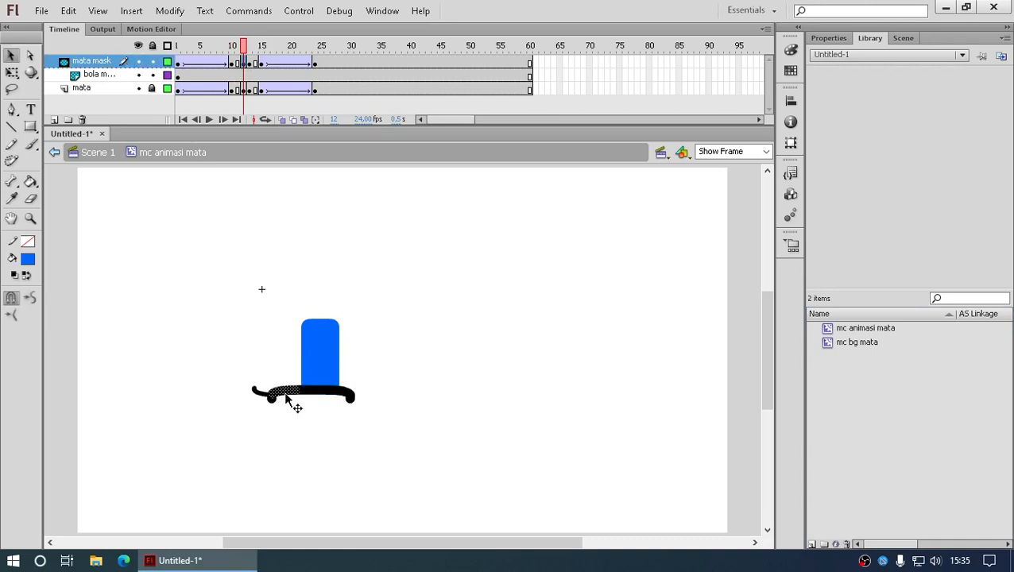
pyautogui.doubleClick(287, 397)
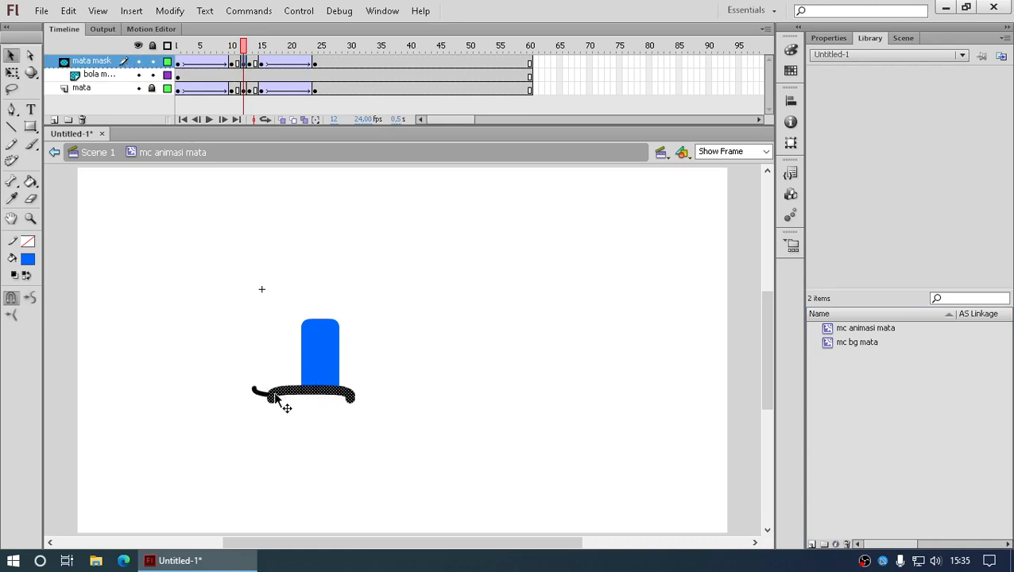
pyautogui.moveTo(249, 70); pyautogui.dragTo(274, 223)
pyautogui.rightClick(288, 397)
pyautogui.click(360, 365)
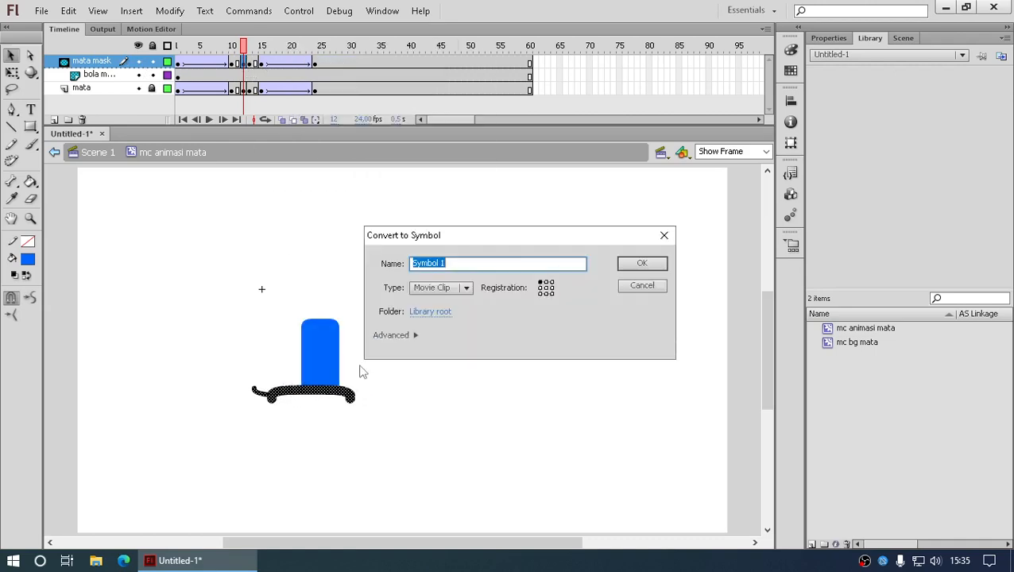
pyautogui.write('mc mata tutup 01')
pyautogui.click(632, 263)
# - Copy the mc mata tutup 01 instance and paste it in place at frame 13 of mata mask, replacing the raw closed-eye shape
pyautogui.rightClick(345, 395)
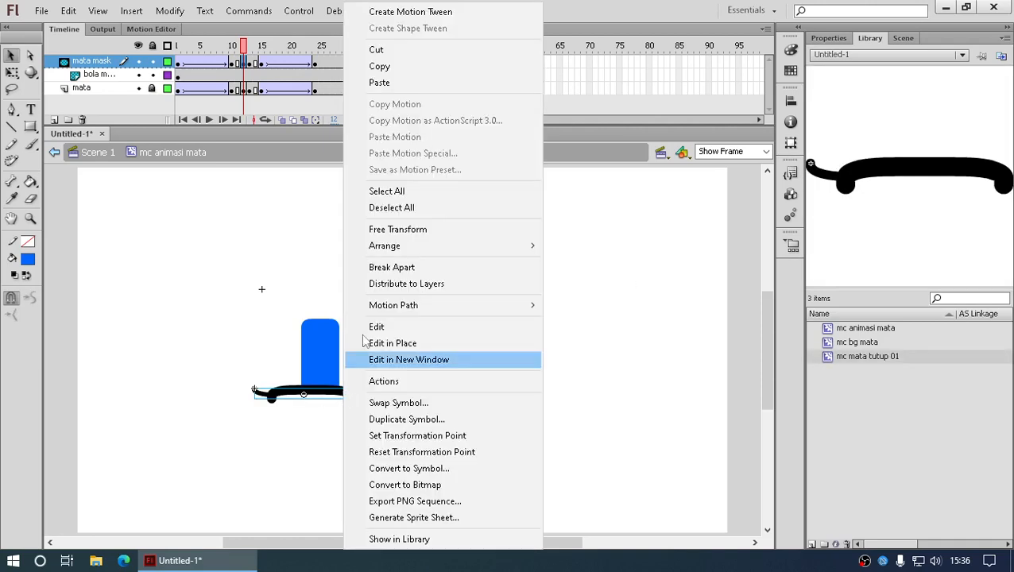
pyautogui.click(403, 67)
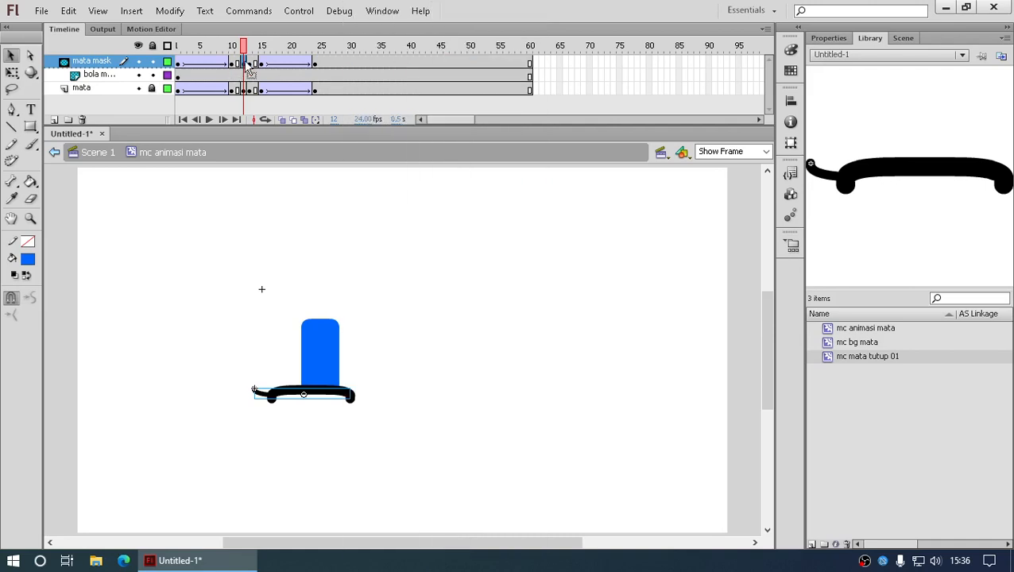
pyautogui.click(250, 49)
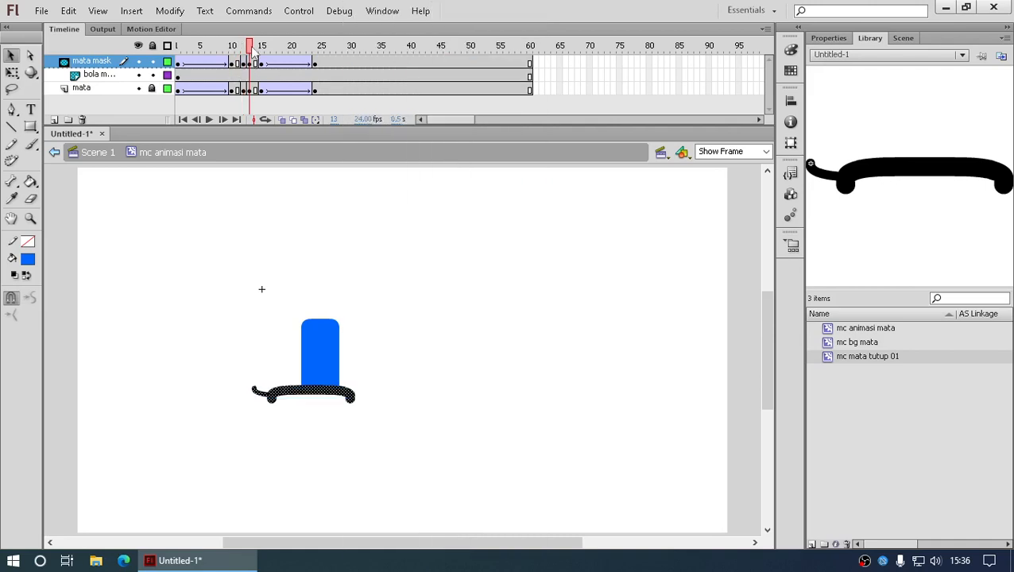
pyautogui.click(252, 52)
pyautogui.rightClick(450, 223)
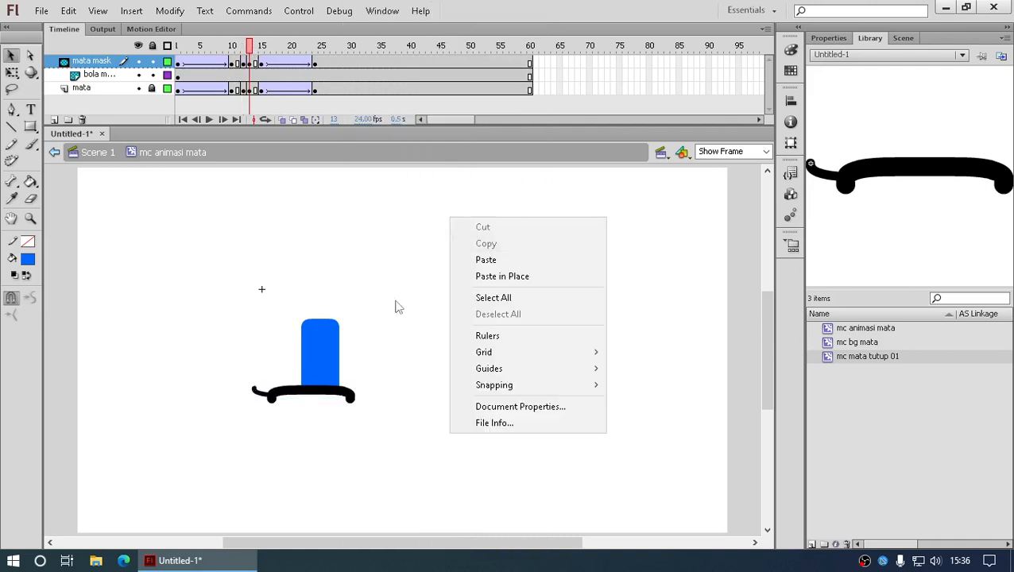
pyautogui.click(396, 307)
pyautogui.click(351, 396)
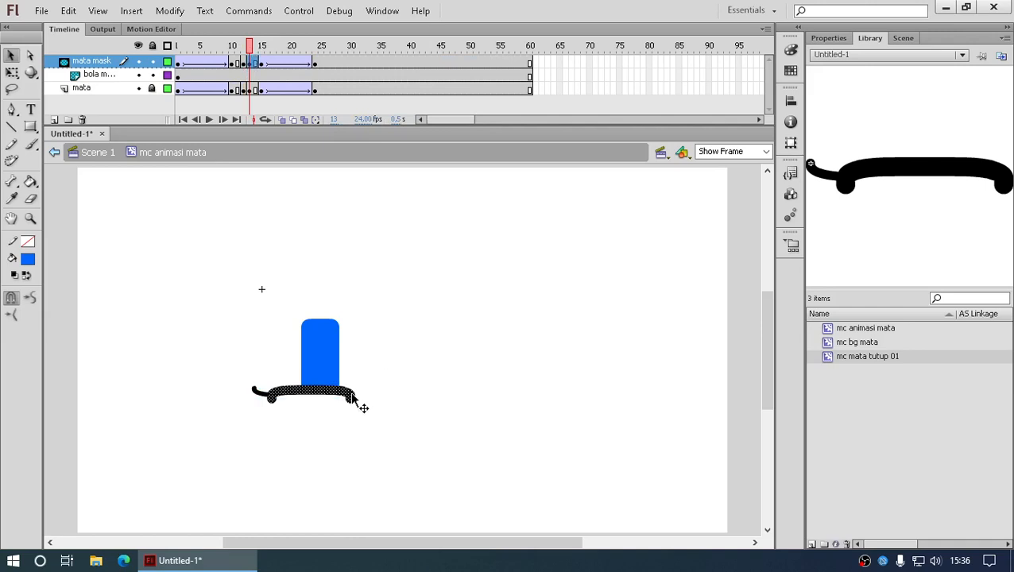
pyautogui.click(410, 364)
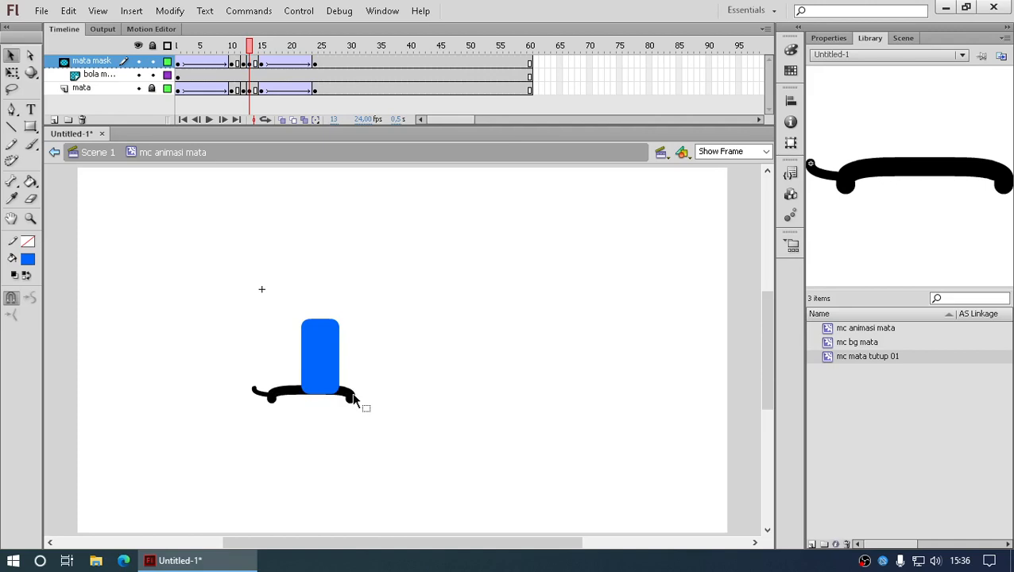
pyautogui.rightClick(489, 252)
pyautogui.click(543, 309)
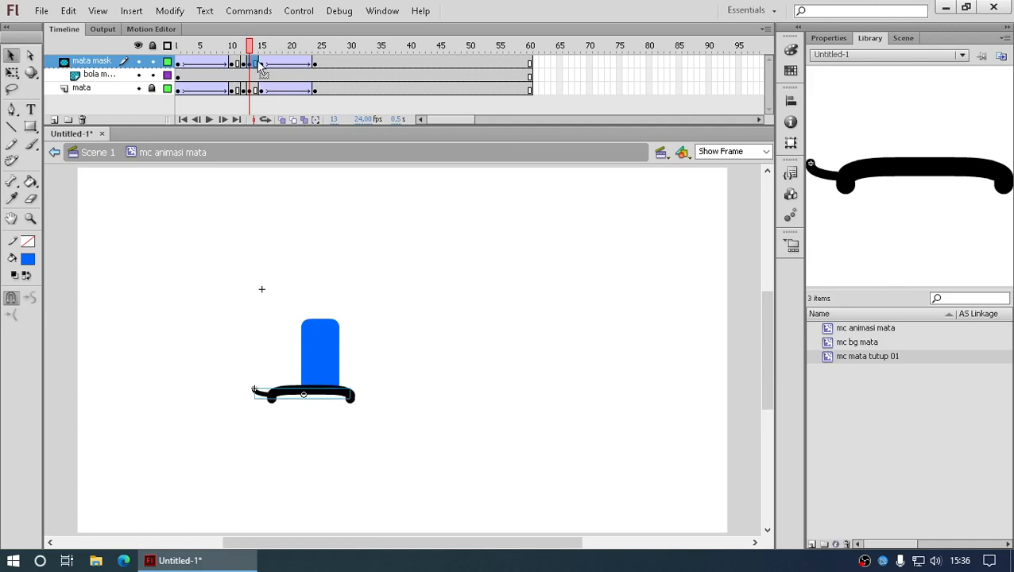
# - Preview the mask at frame 13 with mata mask locked, unlock it and inspect its keyframes at frames 12, 13 and 15
pyautogui.moveTo(252, 47); pyautogui.dragTo(253, 70)
pyautogui.click(152, 61)
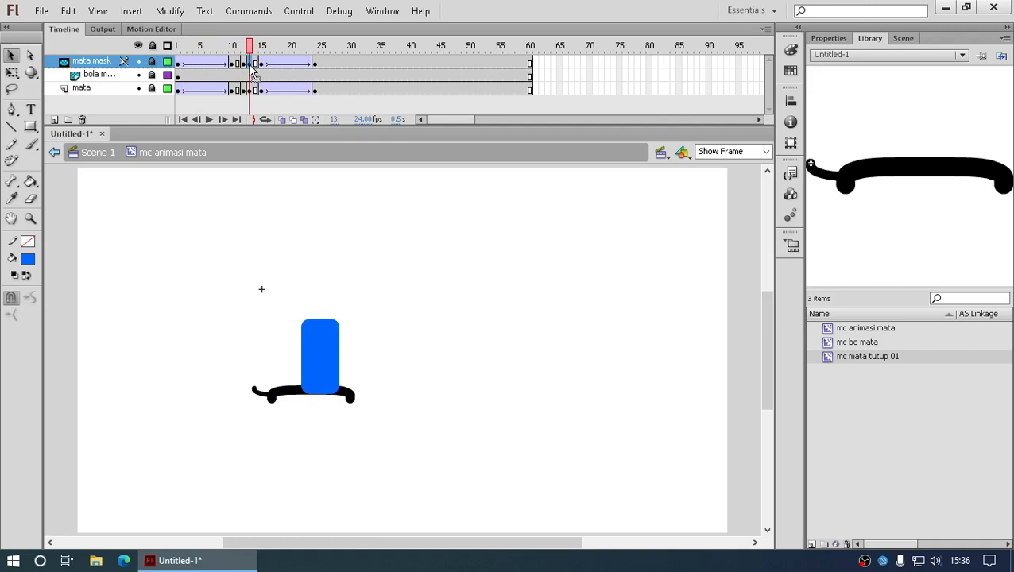
pyautogui.click(154, 62)
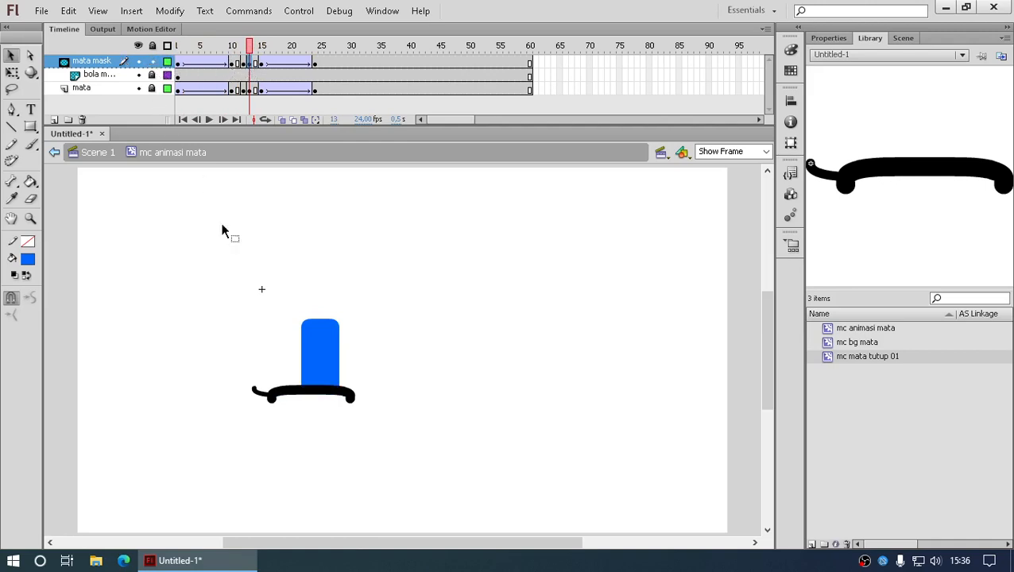
pyautogui.click(251, 69)
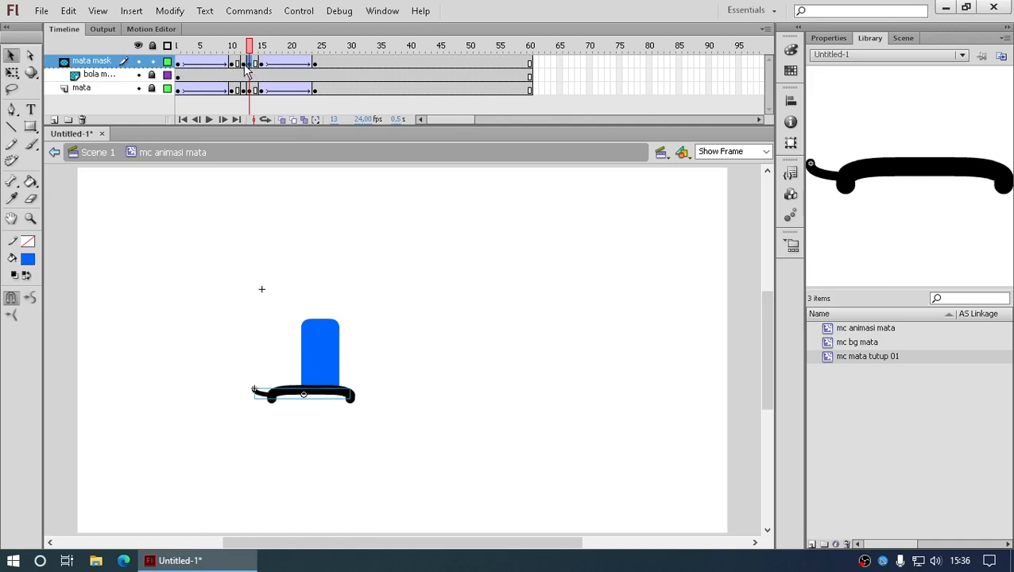
pyautogui.click(245, 70)
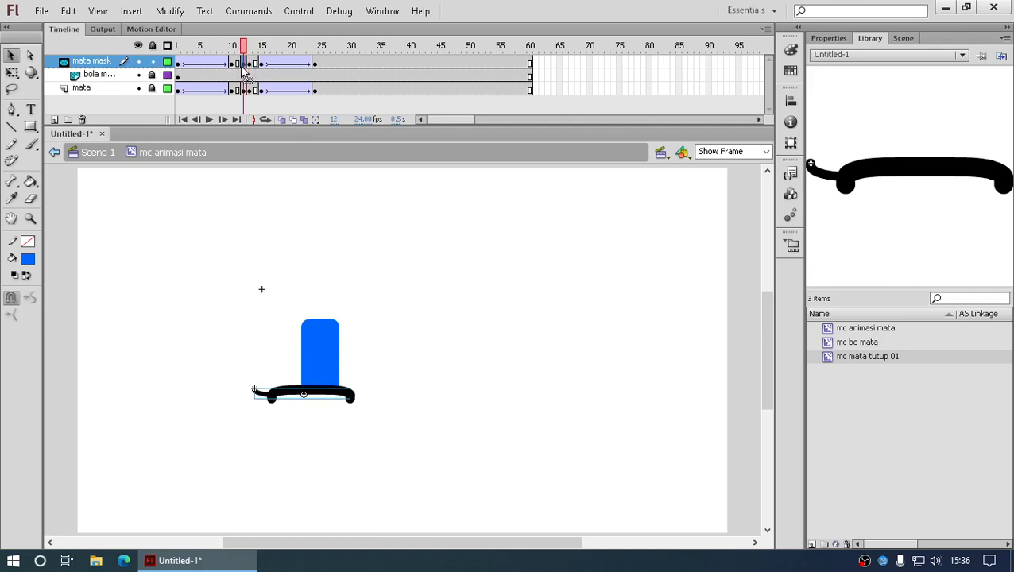
pyautogui.click(251, 70)
pyautogui.click(261, 70)
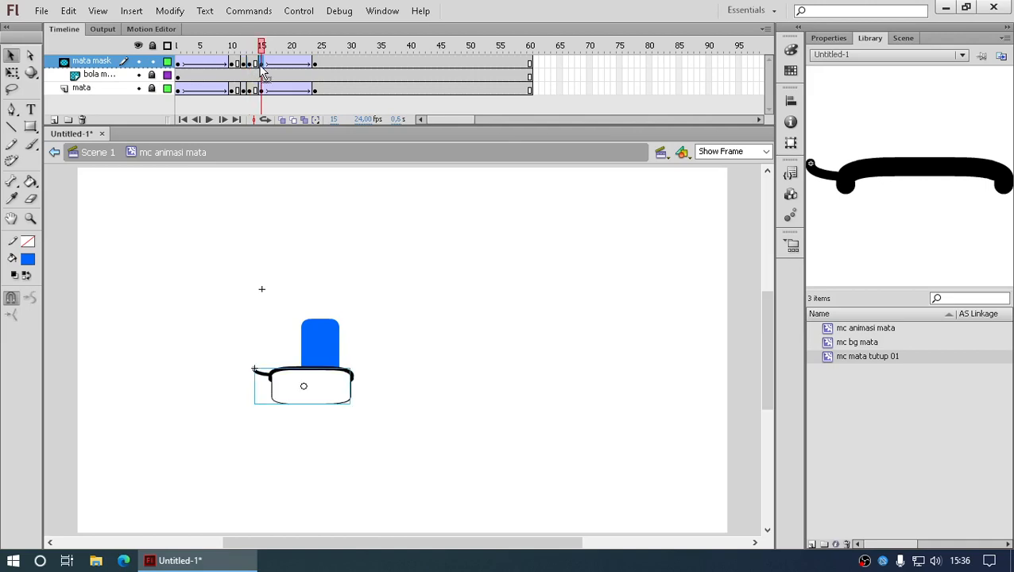
pyautogui.click(227, 58)
pyautogui.moveTo(227, 59); pyautogui.dragTo(247, 74)
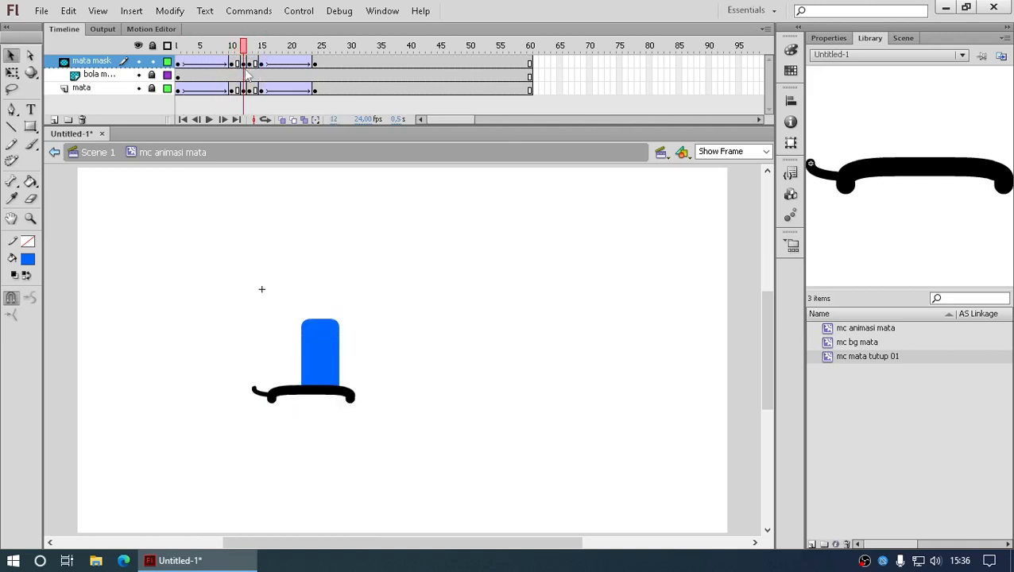
# - Scrub frames 9 to 14 with the mata mask layer locked and unlocked to compare the masking of the closed eye
pyautogui.click(229, 46)
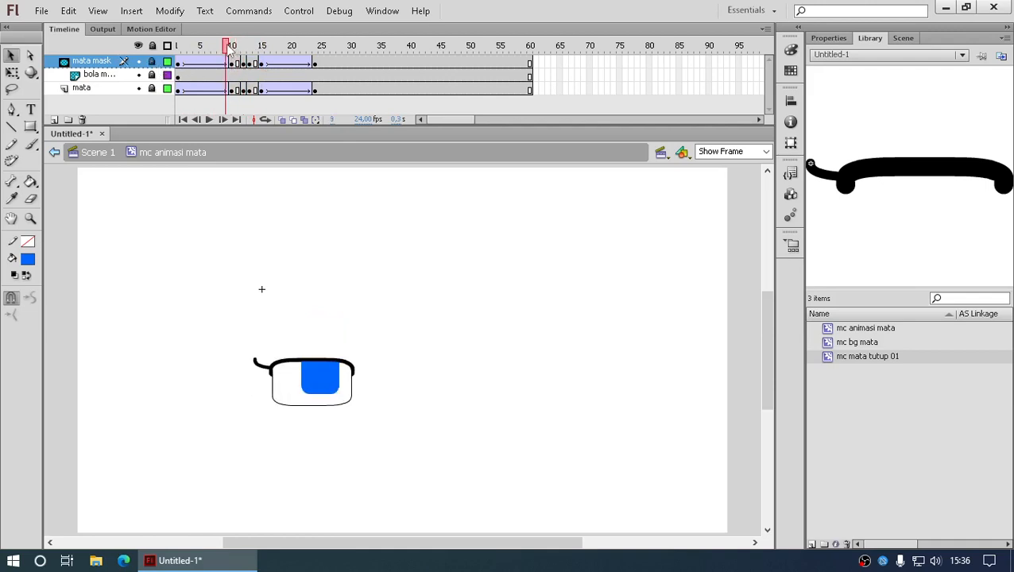
pyautogui.moveTo(229, 48); pyautogui.dragTo(246, 62)
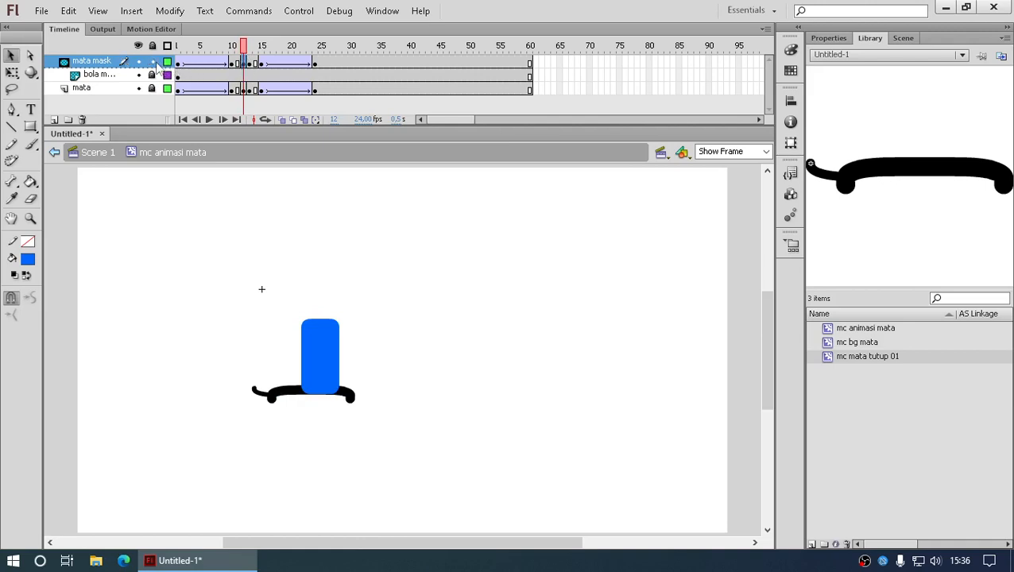
pyautogui.click(153, 62)
pyautogui.click(245, 64)
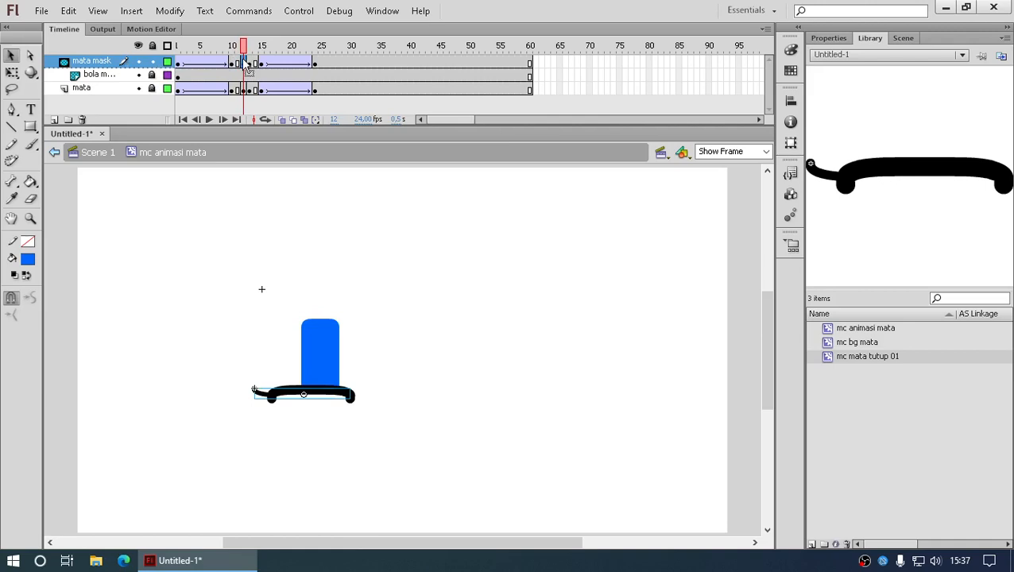
pyautogui.moveTo(246, 48); pyautogui.dragTo(256, 51)
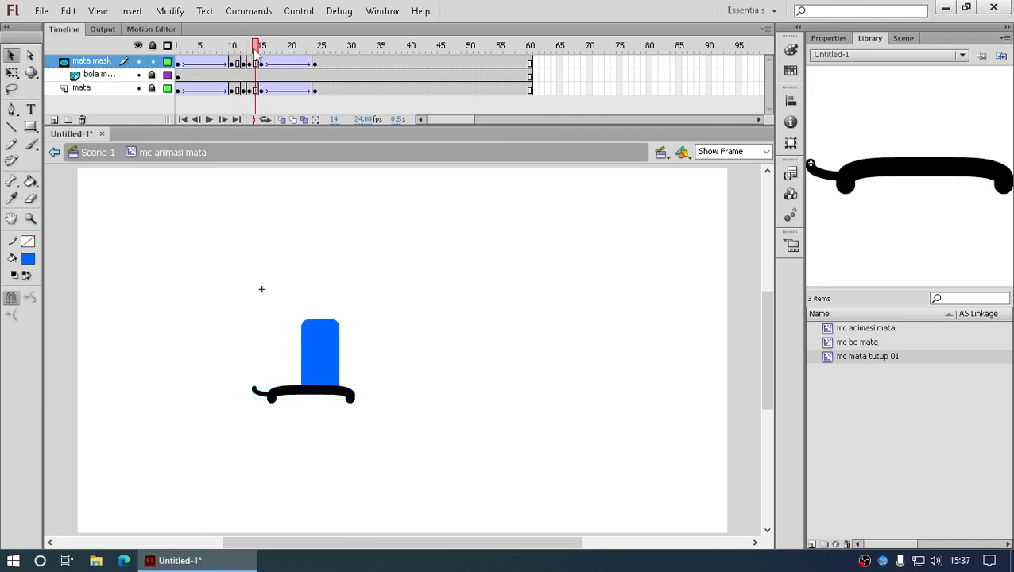
pyautogui.click(152, 62)
pyautogui.moveTo(255, 50); pyautogui.dragTo(248, 70)
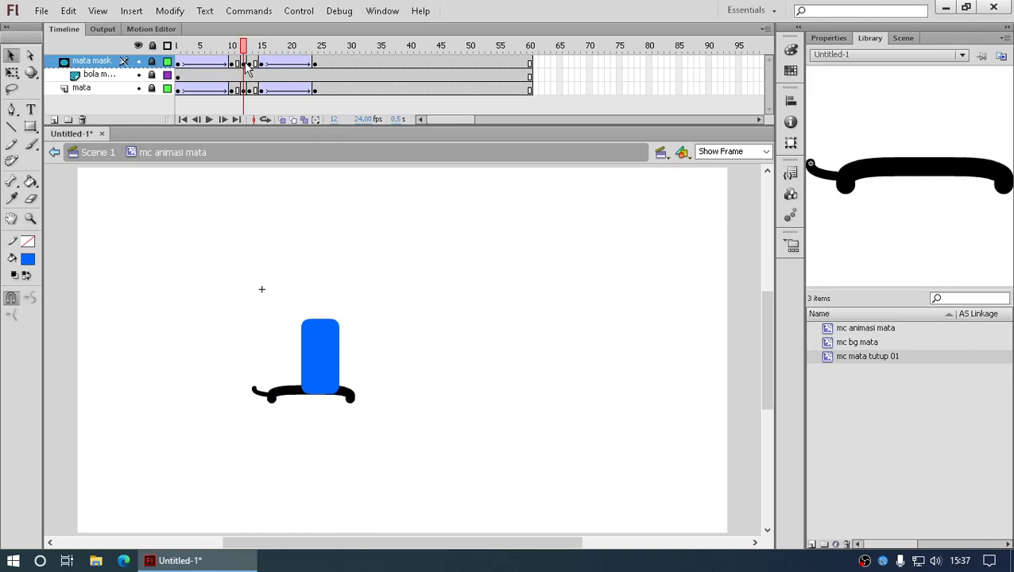
# - Open mc mata tutup 01 for editing and draw a straight black line joining the two lower ends of the closed eyelid
pyautogui.doubleClick(302, 403)
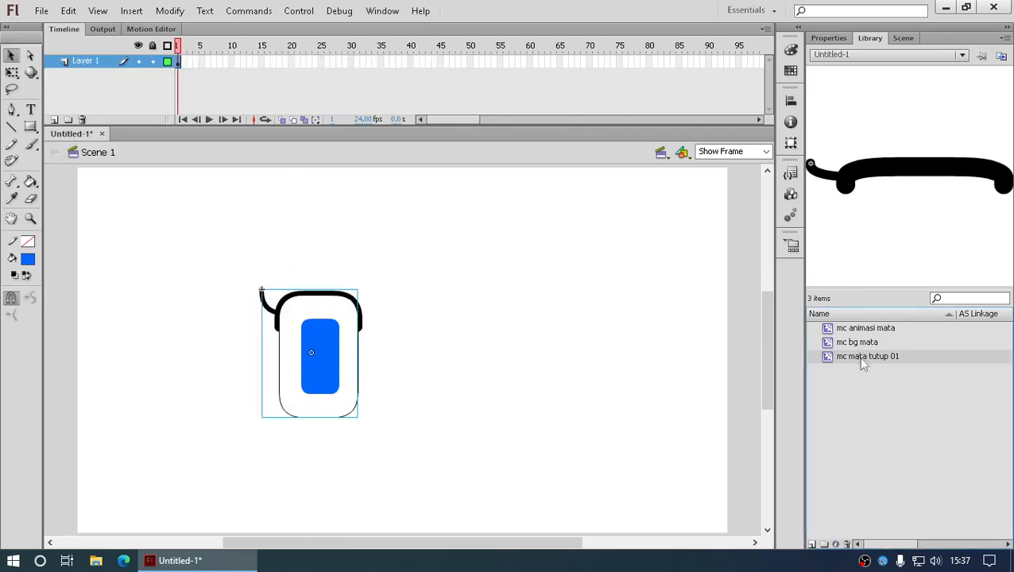
pyautogui.doubleClick(903, 179)
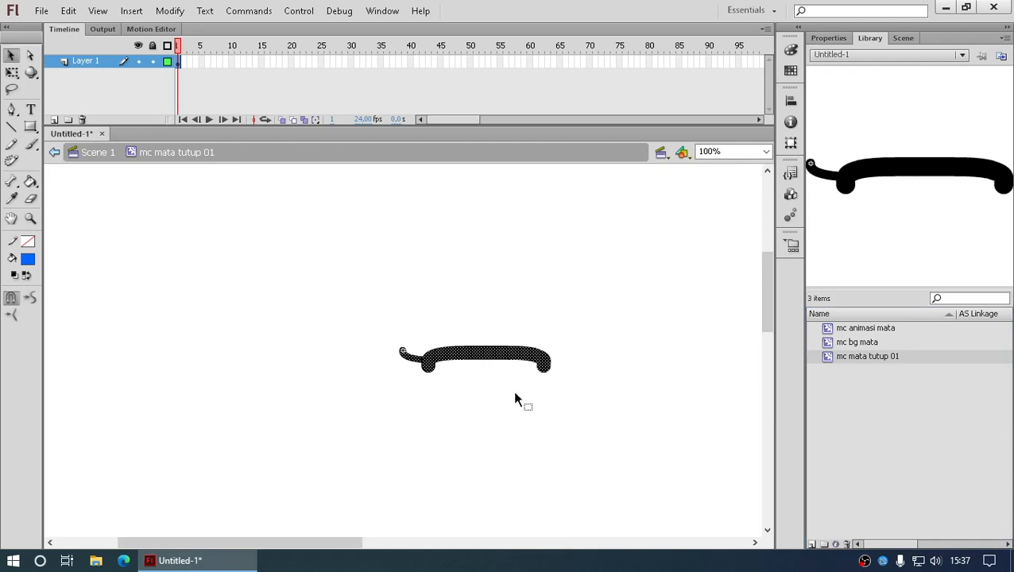
pyautogui.click(440, 365)
pyautogui.click(210, 367)
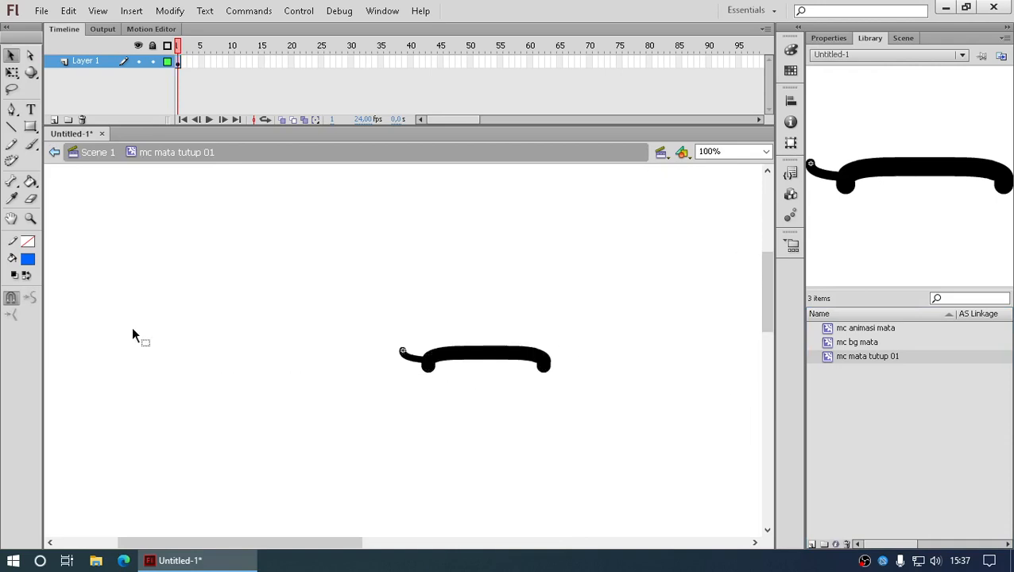
pyautogui.click(31, 127)
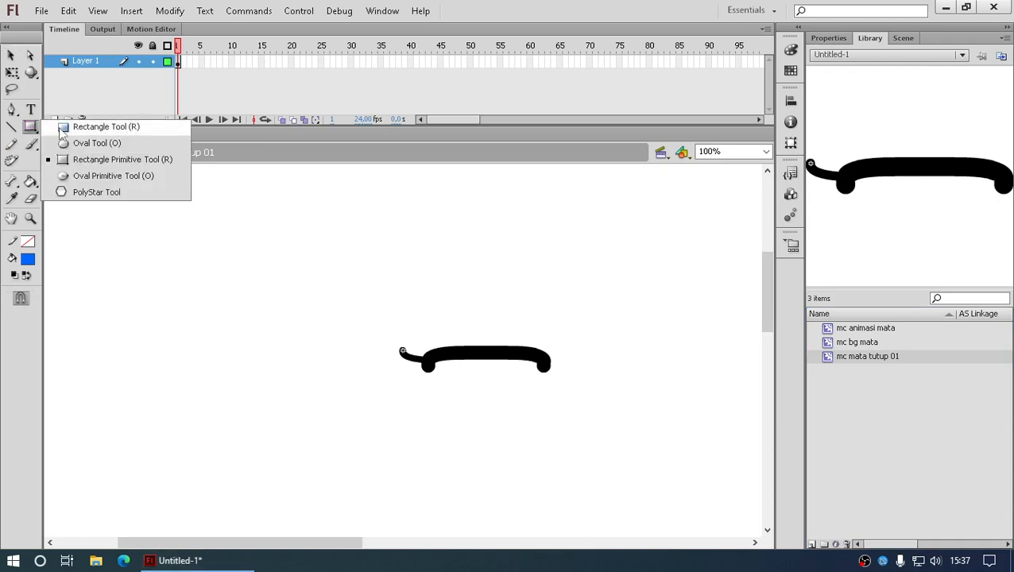
pyautogui.click(12, 127)
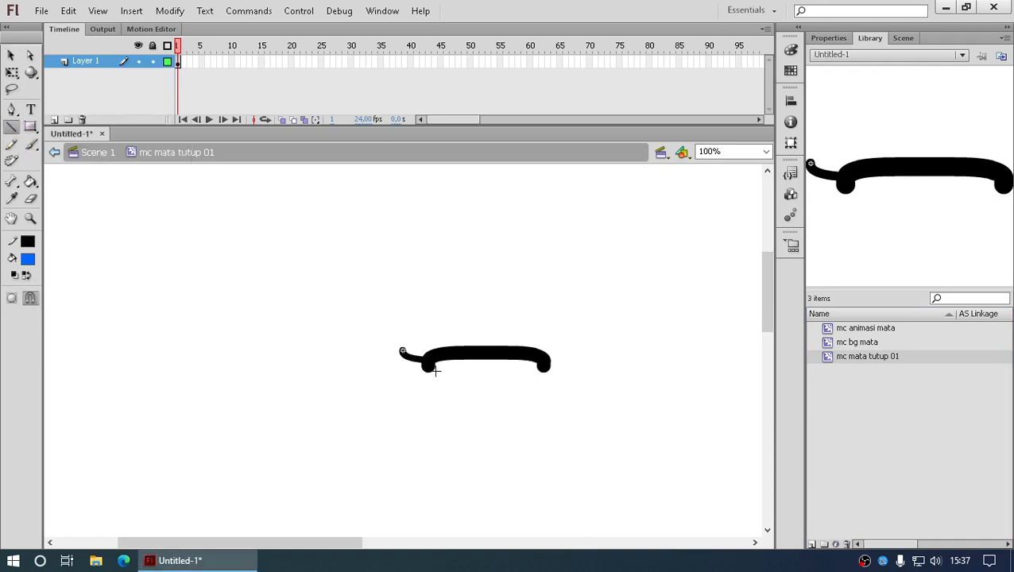
pyautogui.moveTo(436, 370); pyautogui.dragTo(544, 367)
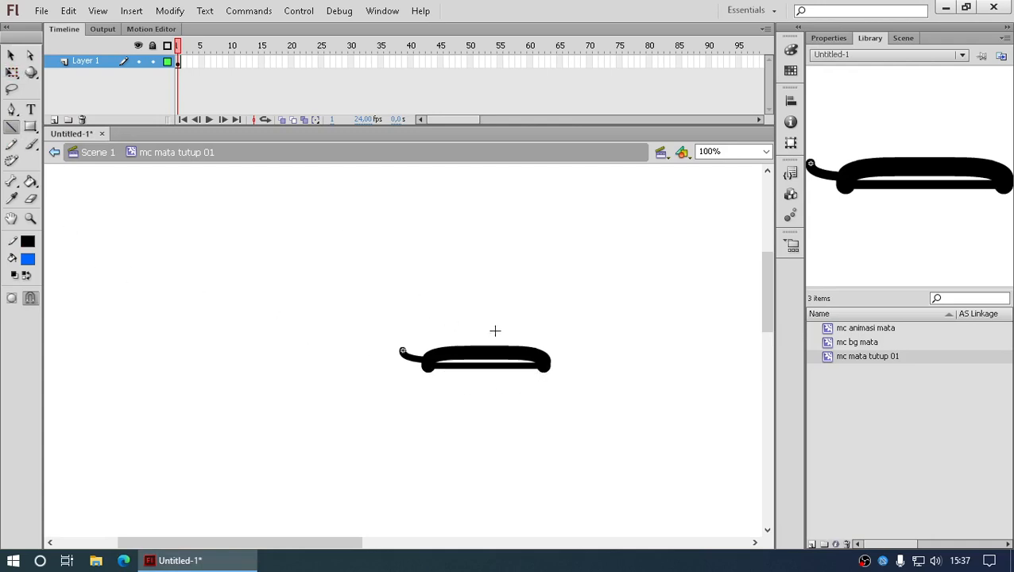
# - Set the fill colour to light pink and recolour the newly drawn line's stroke to light orange
pyautogui.click(11, 54)
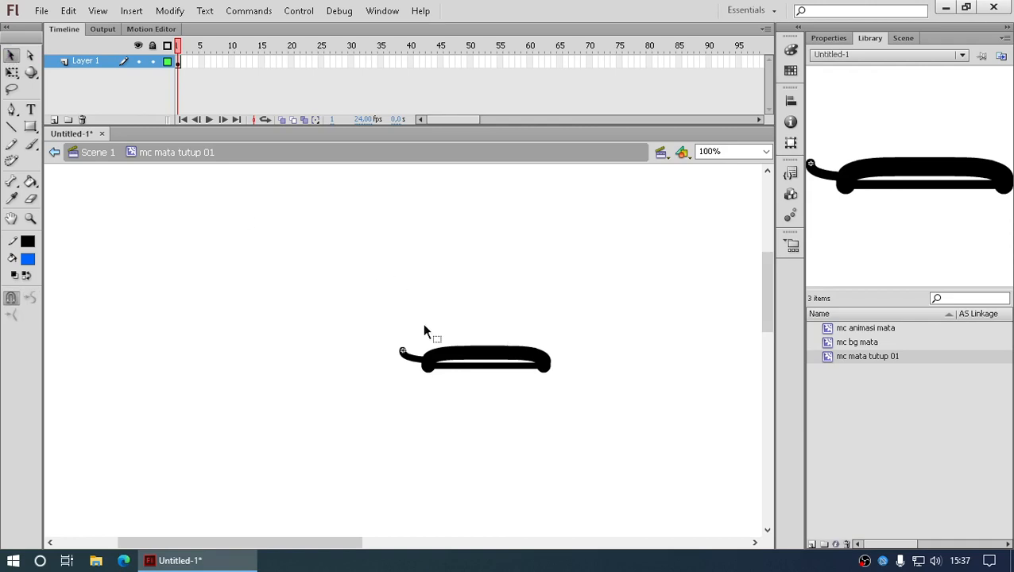
pyautogui.click(480, 369)
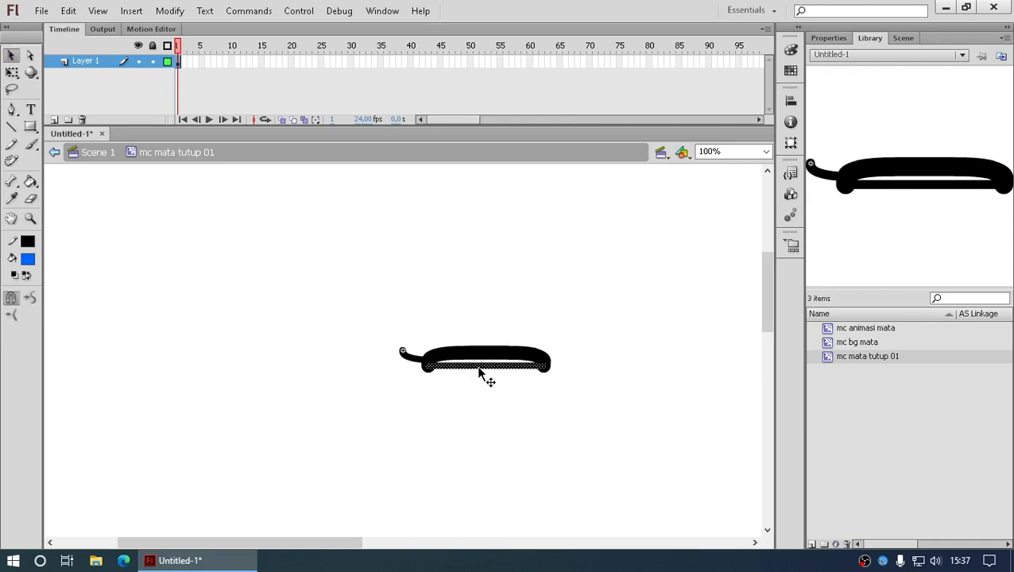
pyautogui.click(29, 260)
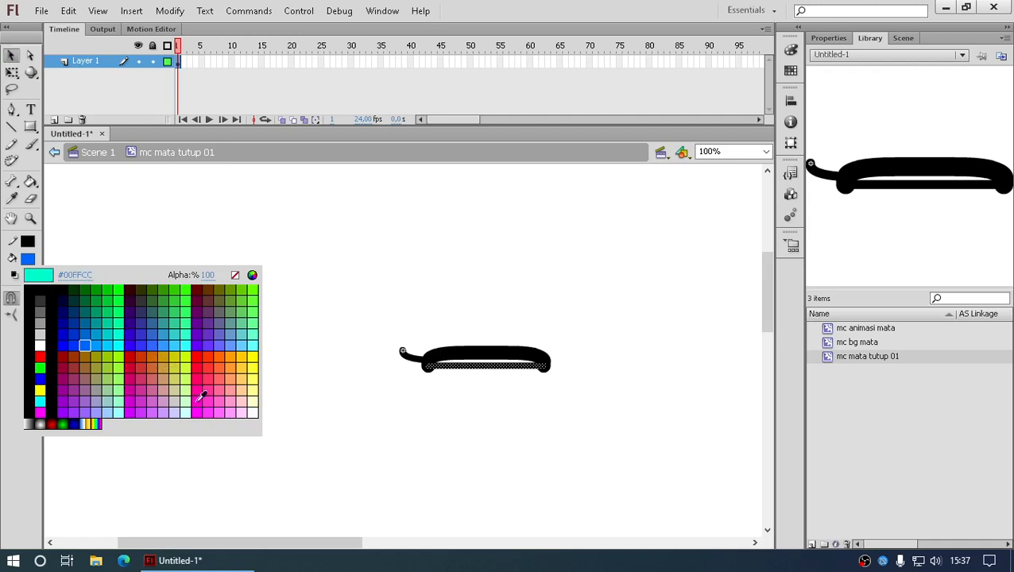
pyautogui.click(241, 411)
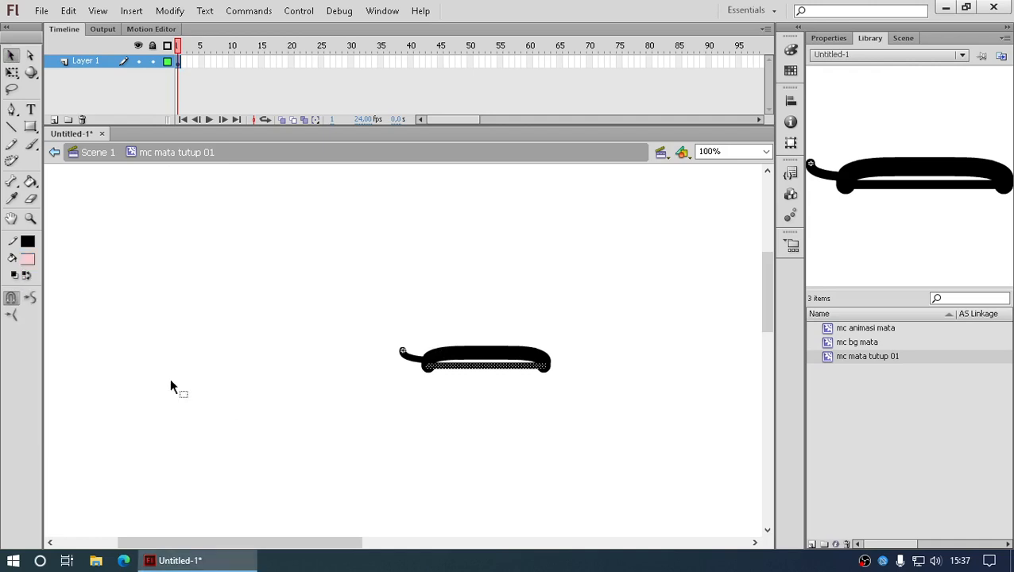
pyautogui.click(29, 259)
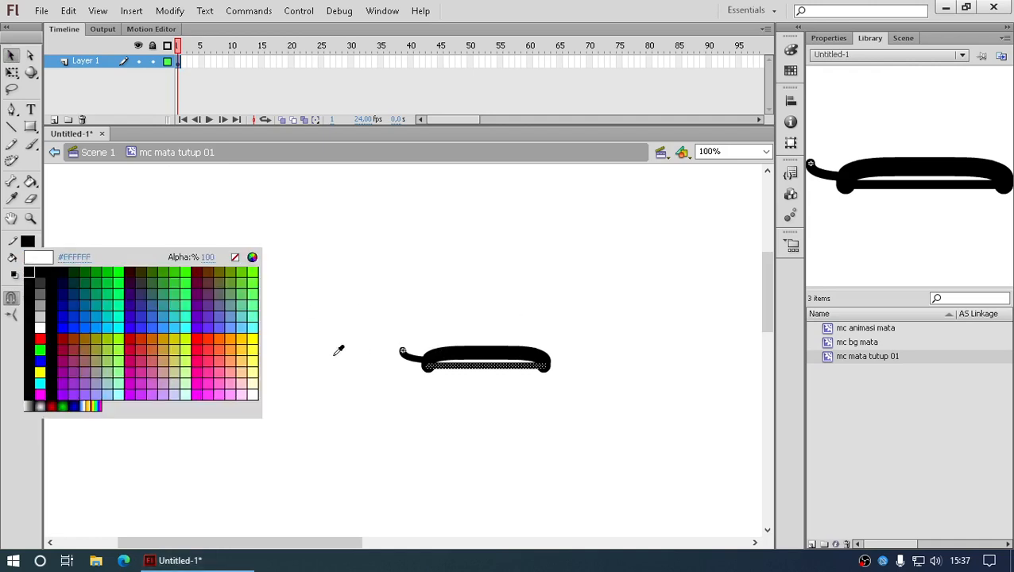
pyautogui.click(245, 364)
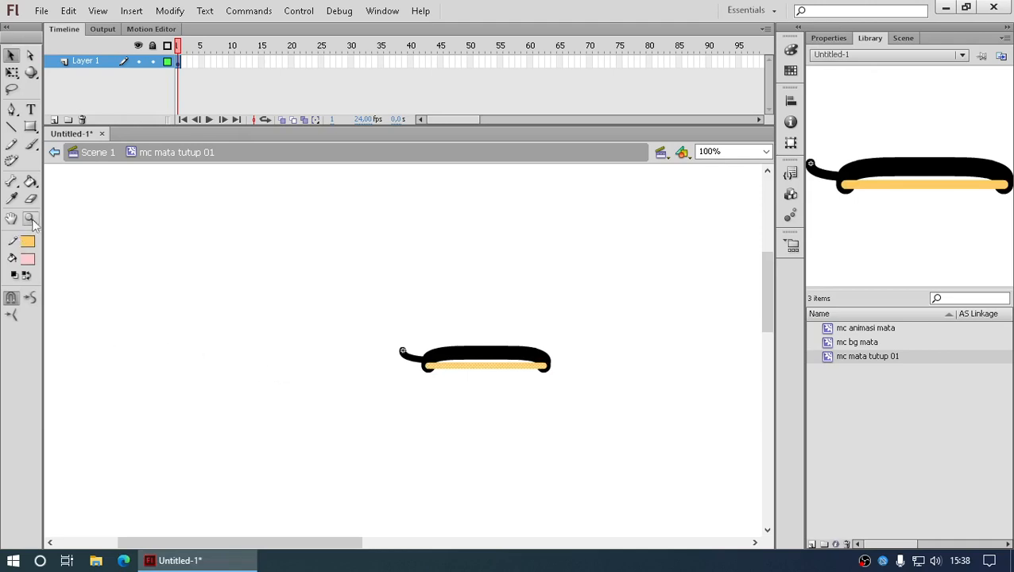
# - Fill the gap between the eyelid and the orange line with light pink using the Paint Bucket tool, and delete the line
pyautogui.click(31, 183)
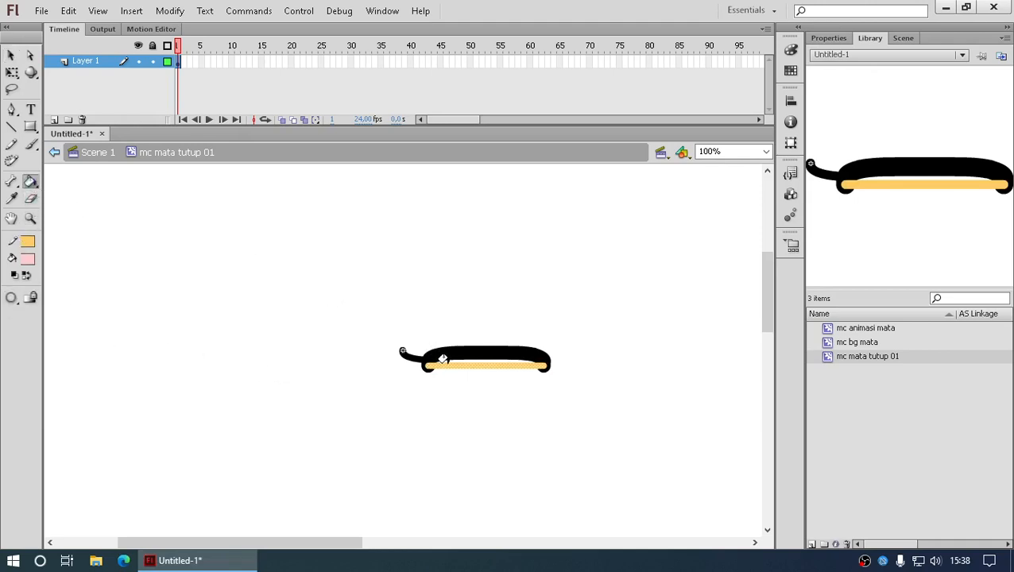
pyautogui.click(444, 359)
pyautogui.press('v')
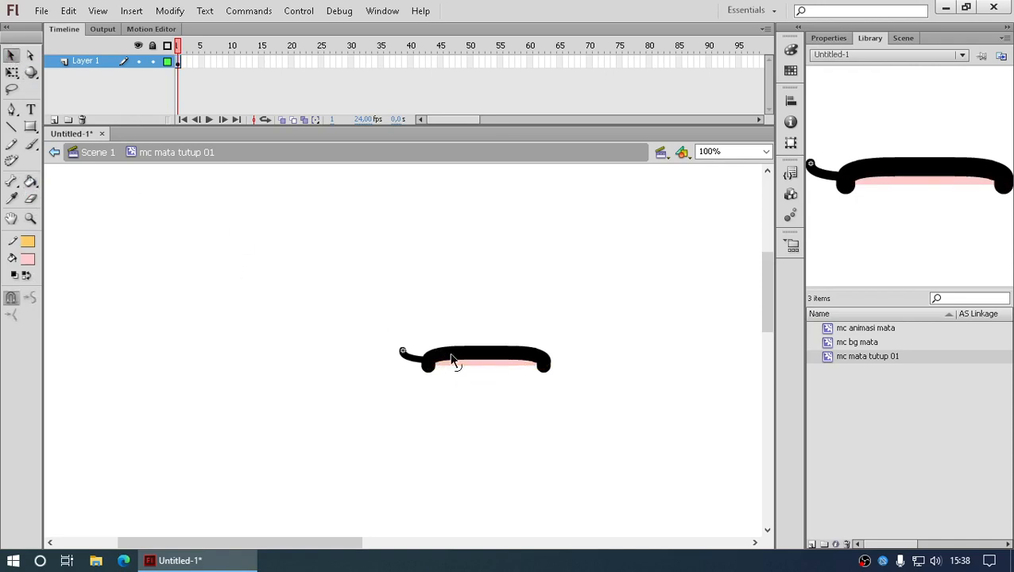
# - Return to mc animasi mata, play the blink and scrub around frame 13 to check the masking of the closed eye
pyautogui.click(109, 153)
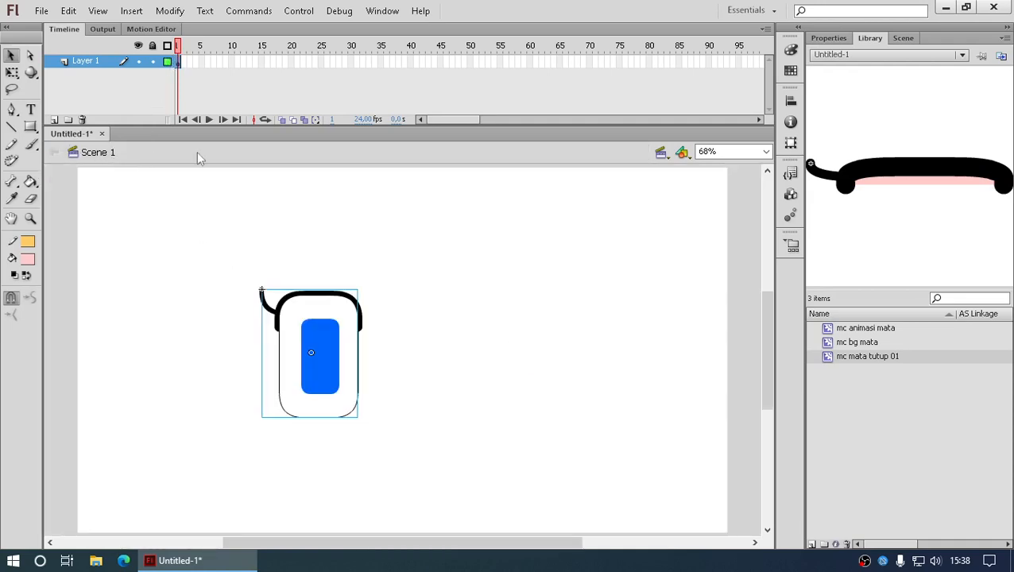
pyautogui.doubleClick(318, 333)
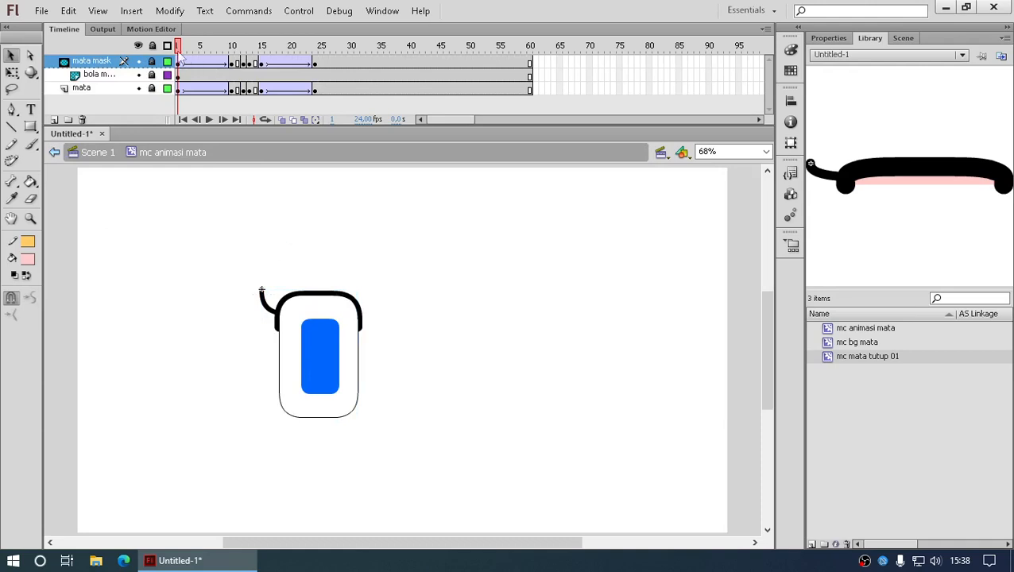
pyautogui.press('Return')
pyautogui.click(252, 62)
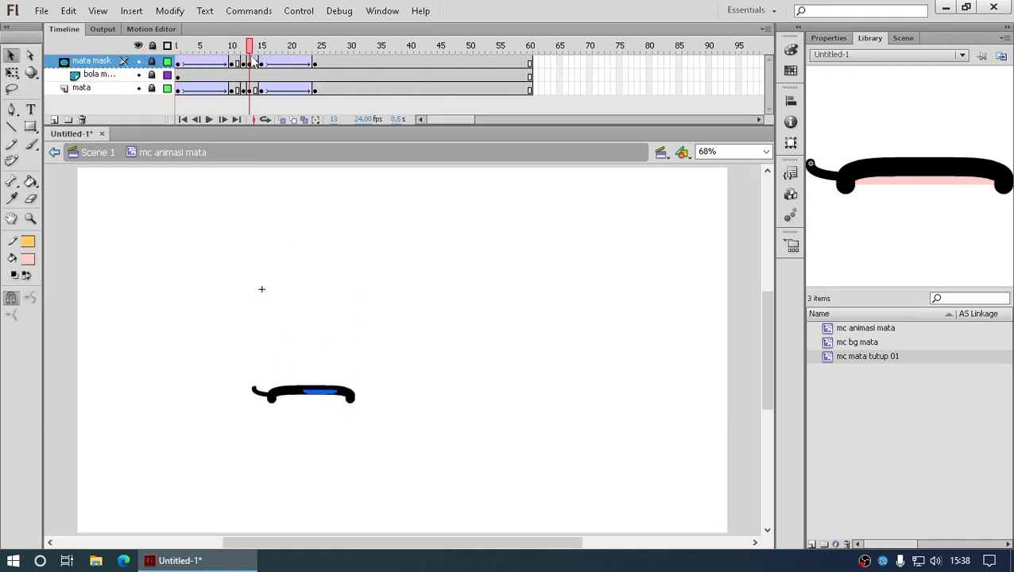
pyautogui.moveTo(252, 62)
pyautogui.mouseDown()
pyautogui.moveTo(262, 63)
pyautogui.moveTo(217, 63)
pyautogui.moveTo(284, 68)
pyautogui.moveTo(236, 69)
pyautogui.mouseUp()
pyautogui.doubleClick(285, 388)
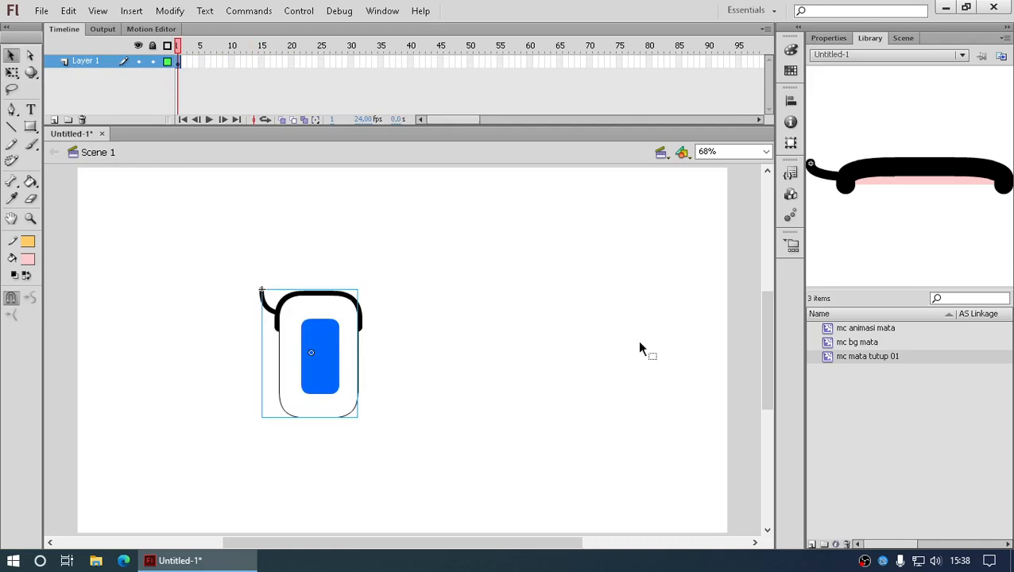
# - Reopen mc mata tutup 01 and move the light pink fill slightly down so it extends below the eyelid
pyautogui.doubleClick(874, 357)
pyautogui.doubleClick(914, 177)
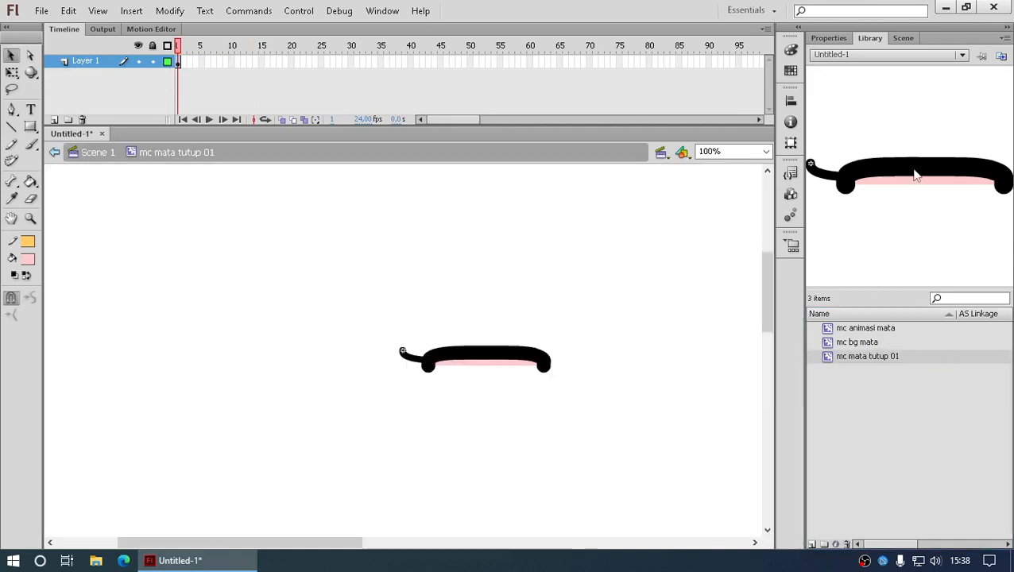
pyautogui.click(511, 370)
pyautogui.moveTo(511, 379); pyautogui.dragTo(513, 382)
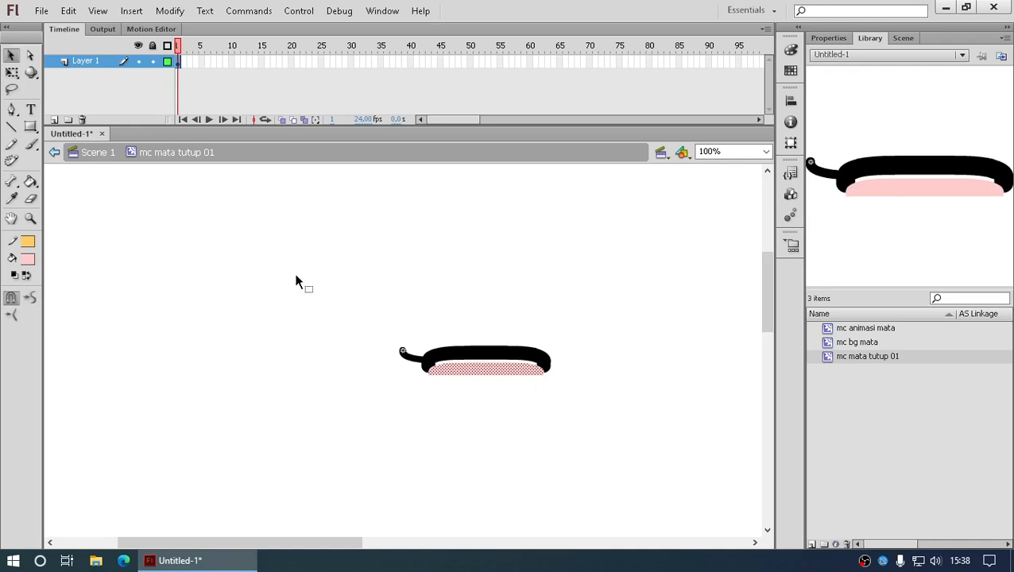
pyautogui.click(241, 209)
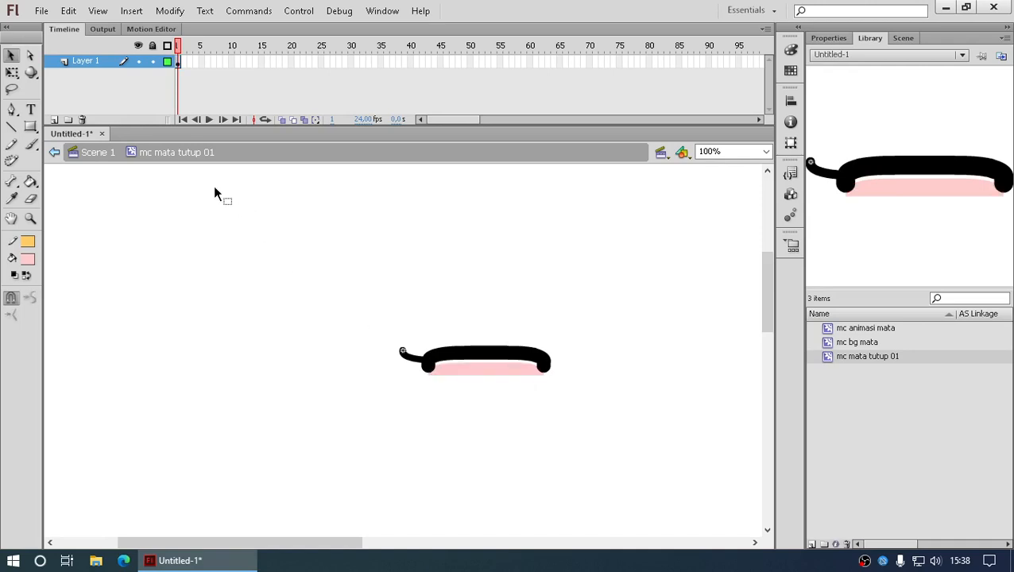
# - Go back into mc animasi mata and scrub the timeline to check how the eyeball is masked during the blink
pyautogui.click(106, 156)
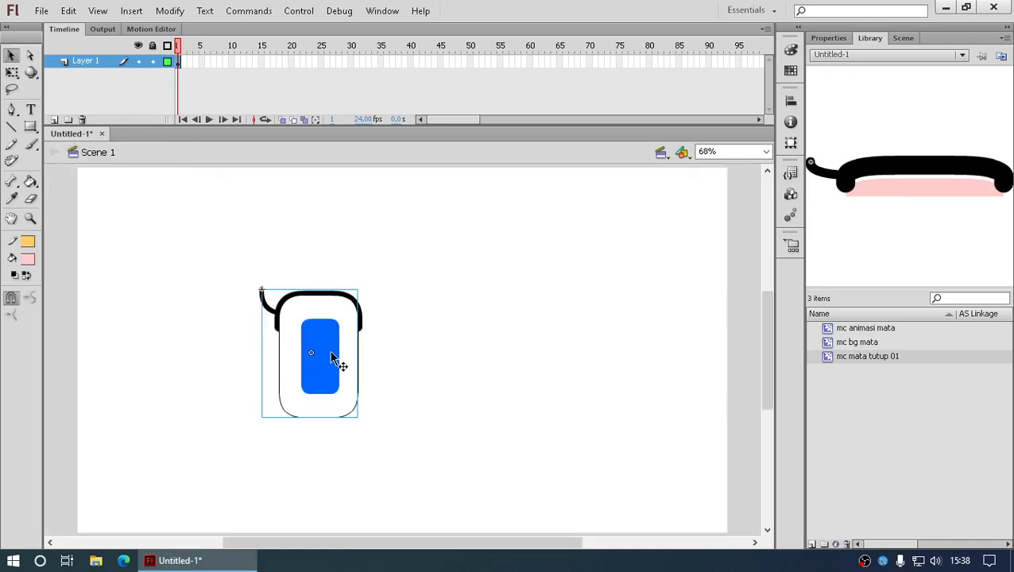
pyautogui.doubleClick(330, 351)
pyautogui.moveTo(182, 46); pyautogui.dragTo(180, 77)
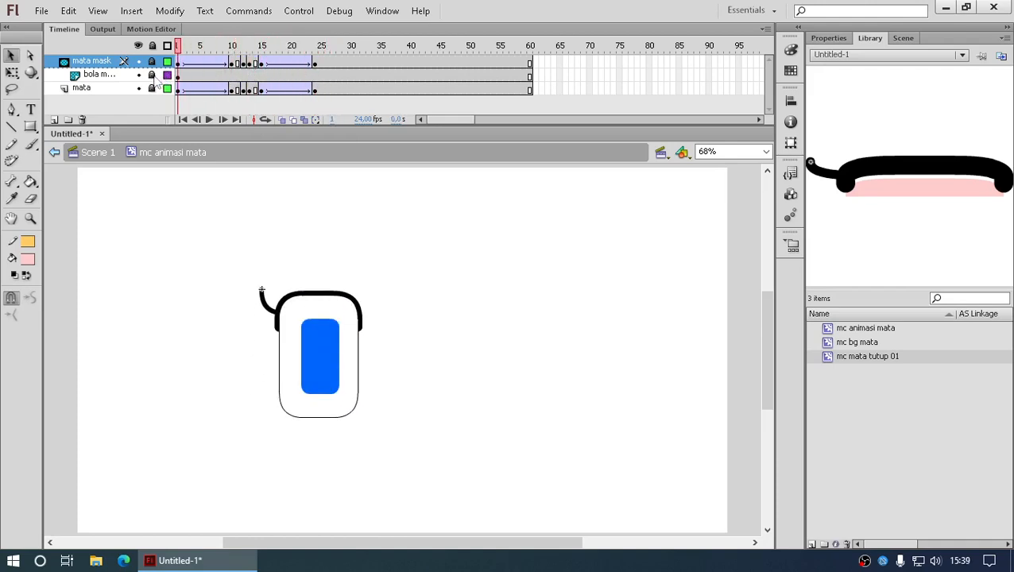
# - With mata mask hidden, move the blue eyeball to the upper right of the eye, scrub the blink and show the mask again
pyautogui.click(138, 62)
pyautogui.moveTo(332, 345)
pyautogui.mouseDown()
pyautogui.moveTo(345, 314)
pyautogui.moveTo(329, 341)
pyautogui.mouseUp()
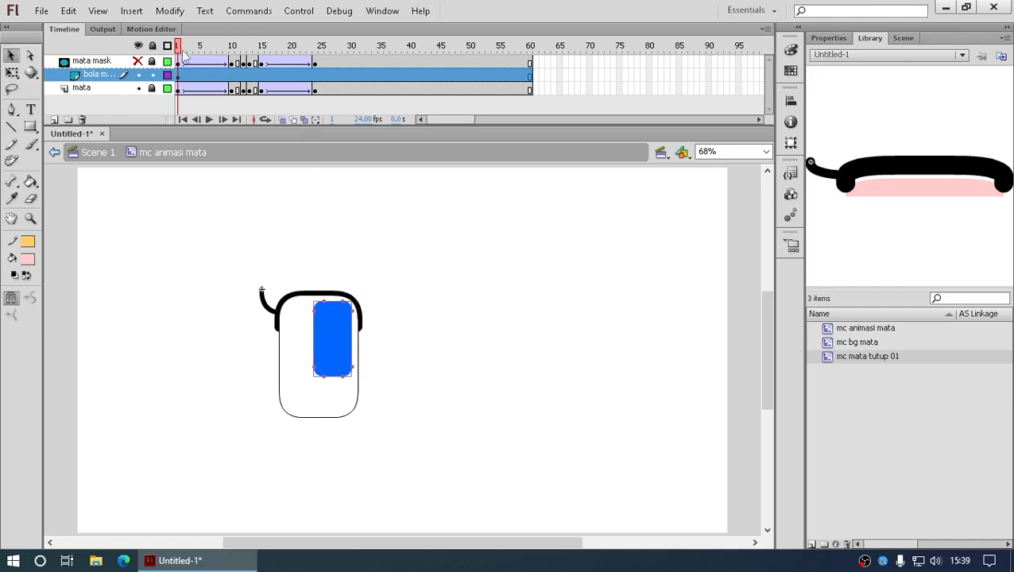
pyautogui.moveTo(179, 48)
pyautogui.mouseDown()
pyautogui.moveTo(280, 49)
pyautogui.moveTo(176, 51)
pyautogui.moveTo(278, 50)
pyautogui.moveTo(176, 60)
pyautogui.mouseUp()
pyautogui.click(138, 61)
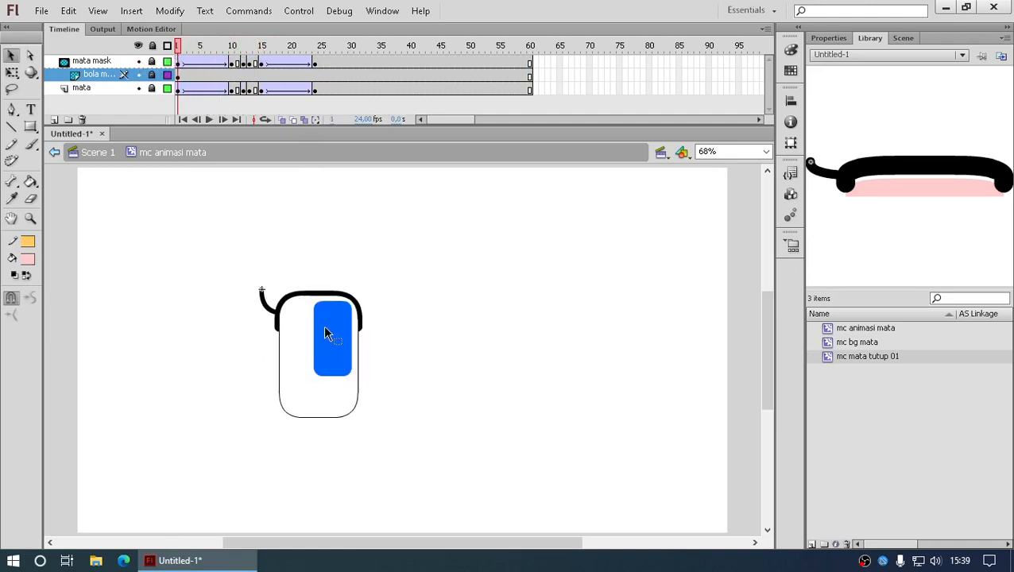
# - Unlock the eyeball layer with mata mask hidden, scale the blue eyeball down with Free Transform and place it at the eye's centre
pyautogui.click(152, 74)
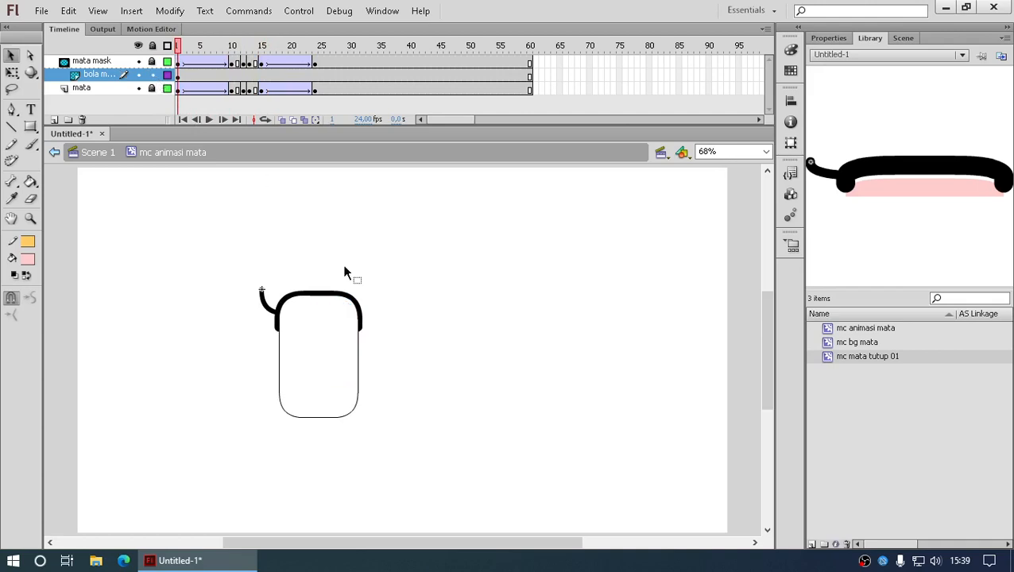
pyautogui.click(139, 61)
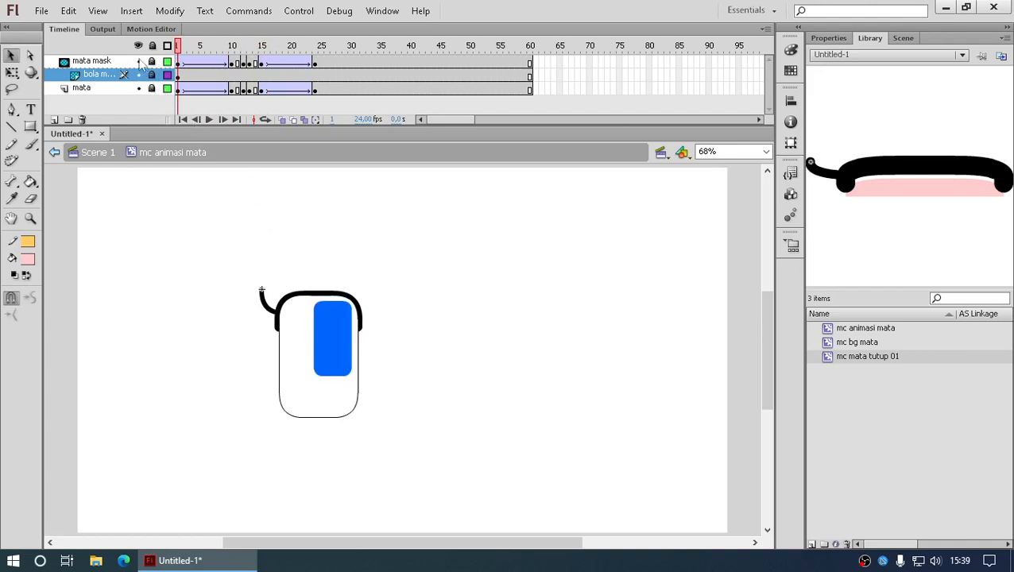
pyautogui.click(325, 344)
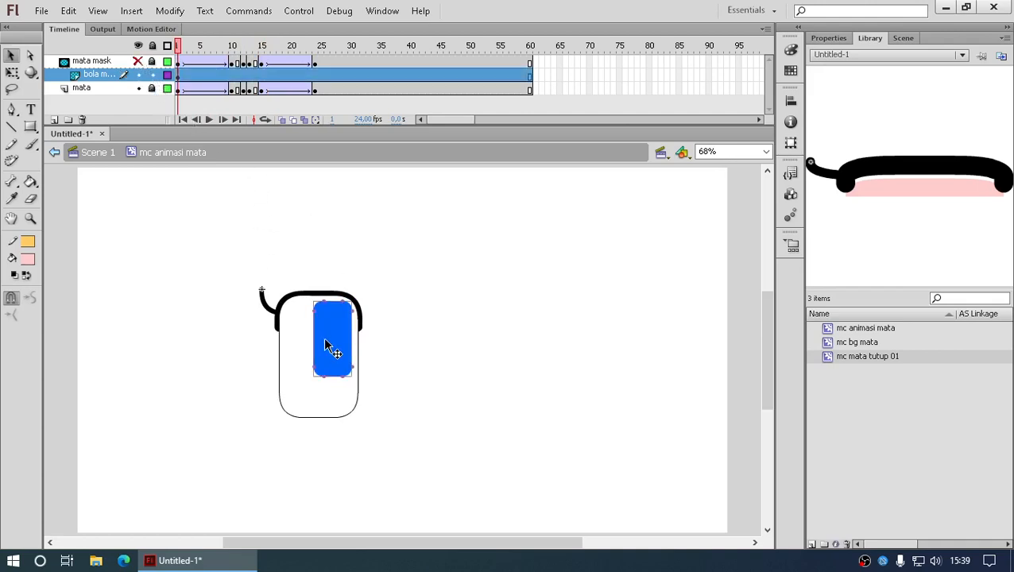
pyautogui.press('q')
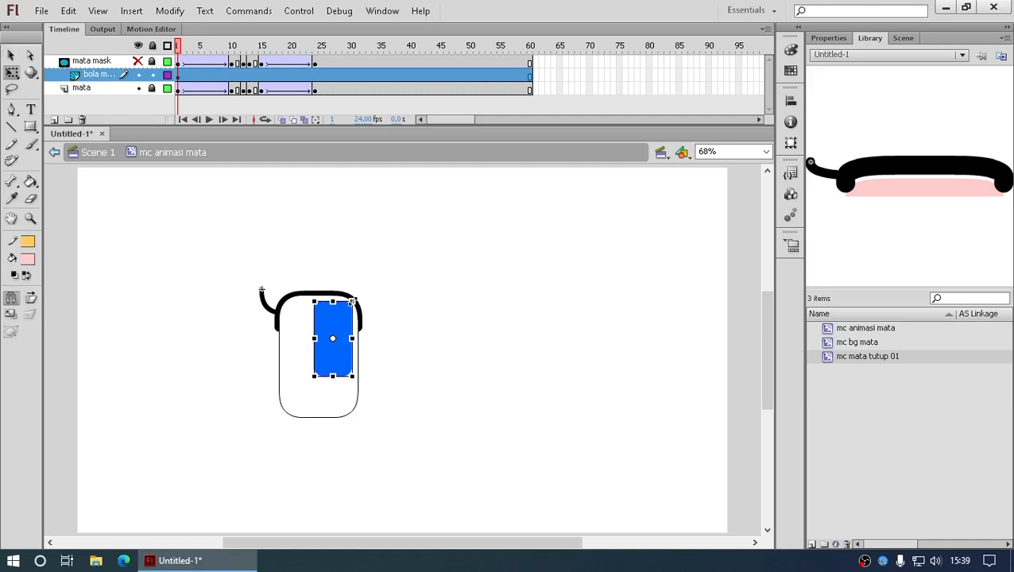
pyautogui.moveTo(352, 301); pyautogui.dragTo(344, 318)
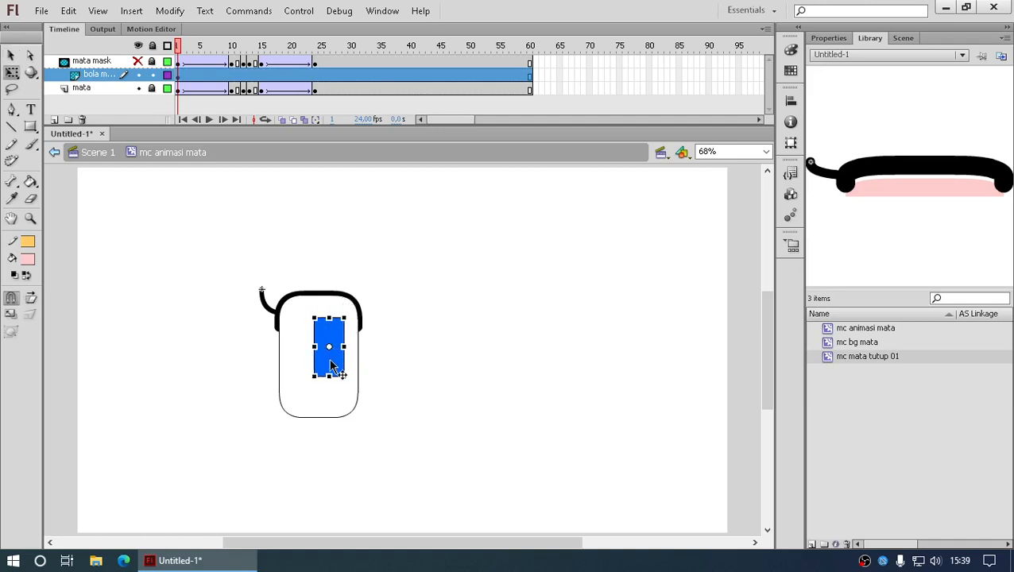
pyautogui.moveTo(332, 367); pyautogui.dragTo(322, 379)
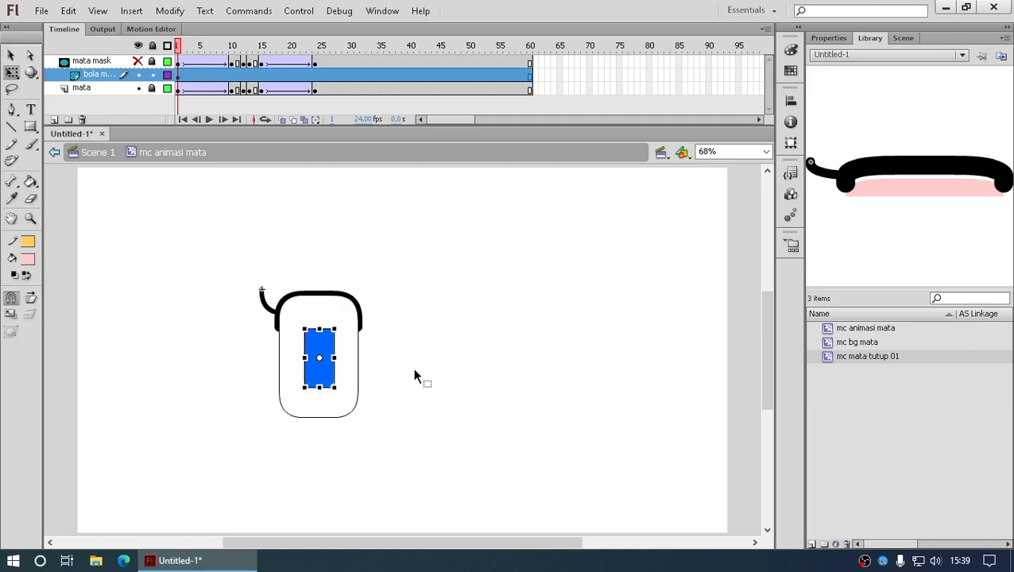
pyautogui.click(414, 377)
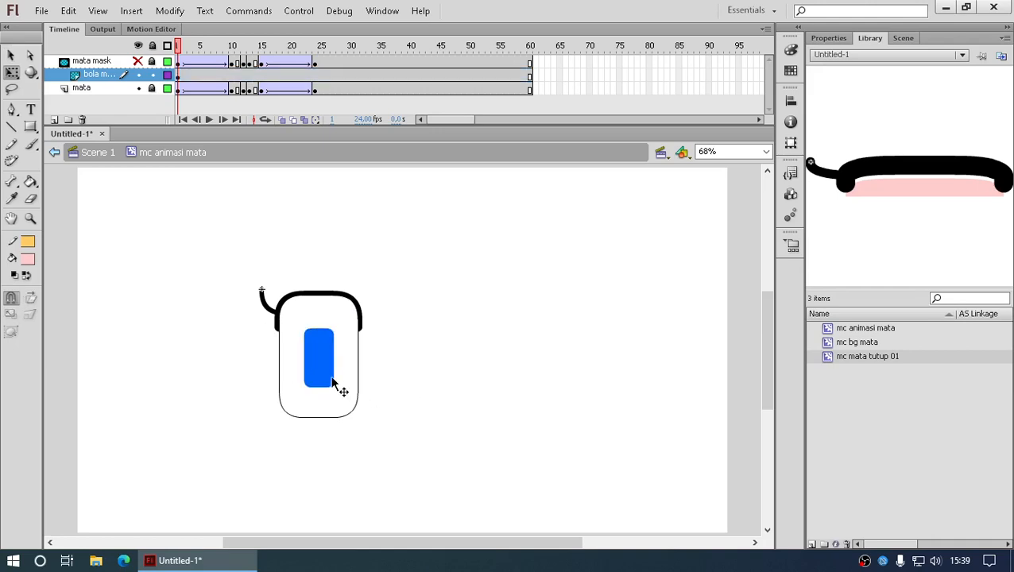
# - Move the smaller eyeball to the upper left of the eye and scrub the blink to test the mask
pyautogui.moveTo(315, 357); pyautogui.dragTo(306, 344)
pyautogui.click(254, 177)
pyautogui.moveTo(180, 45); pyautogui.dragTo(178, 82)
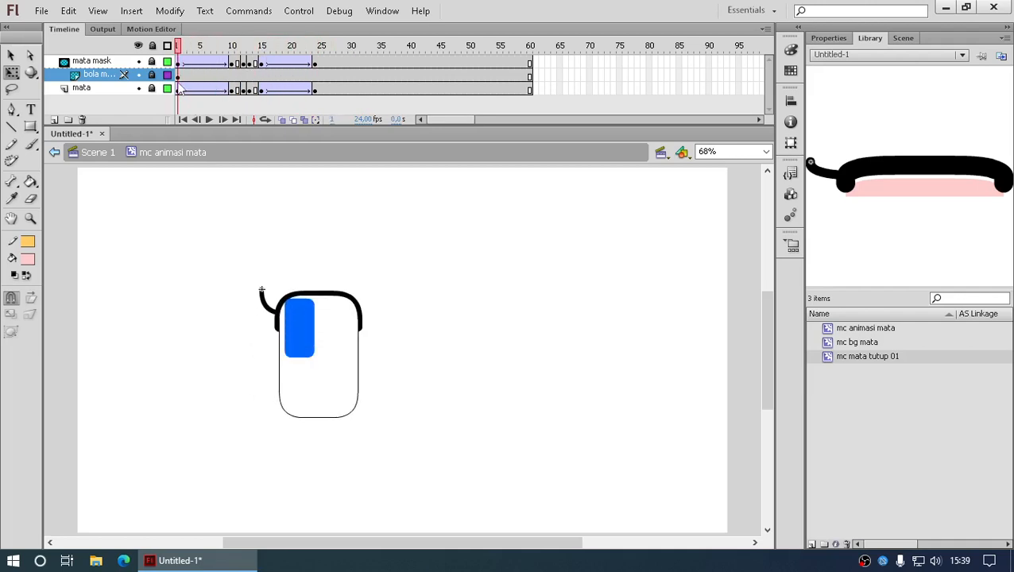
# - With mata mask hidden, move the blue eyeball to the bottom centre of the eye, relock its layer and scrub the blink
pyautogui.click(151, 75)
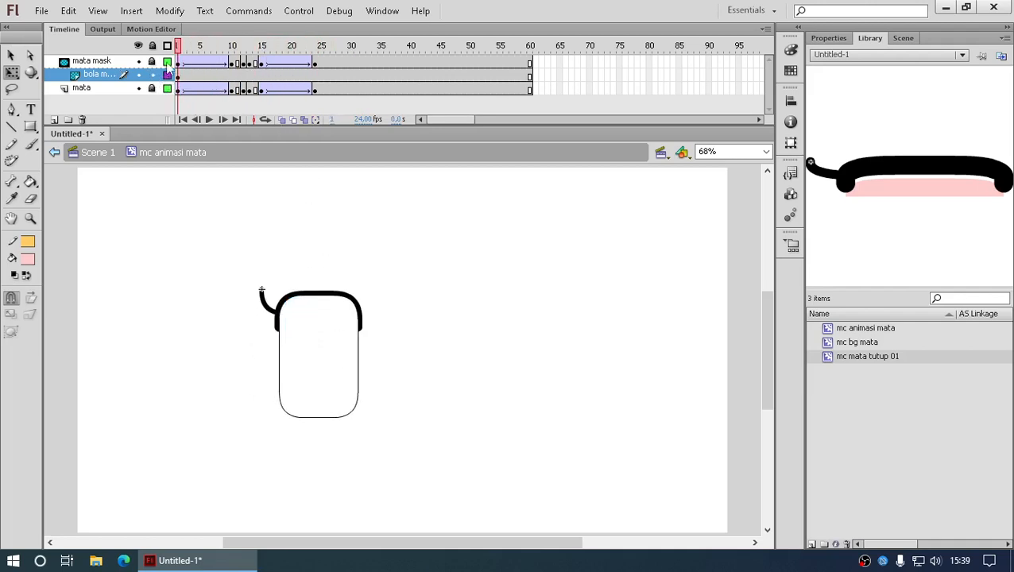
pyautogui.click(138, 61)
pyautogui.moveTo(302, 356); pyautogui.dragTo(322, 411)
pyautogui.click(139, 61)
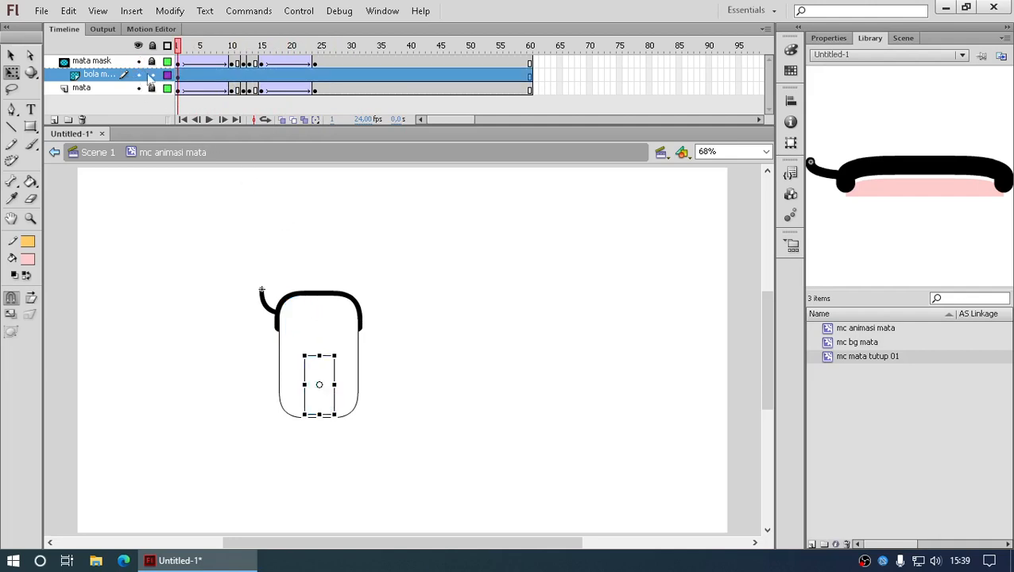
pyautogui.click(152, 75)
pyautogui.moveTo(180, 57); pyautogui.dragTo(293, 106)
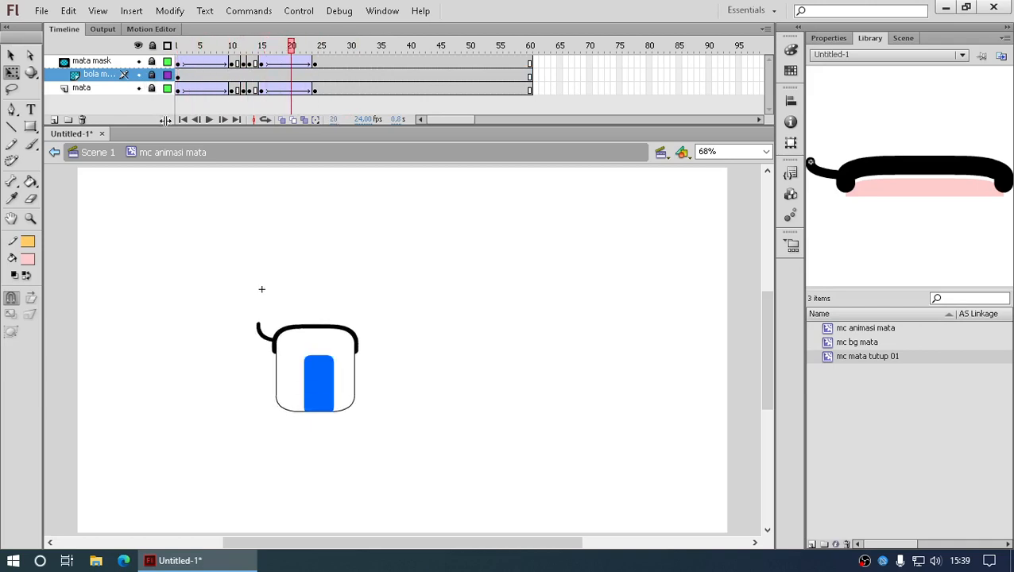
# - Back in Scene 1, copy the eye, paste it in place and move the copy to the right of the original
pyautogui.click(108, 158)
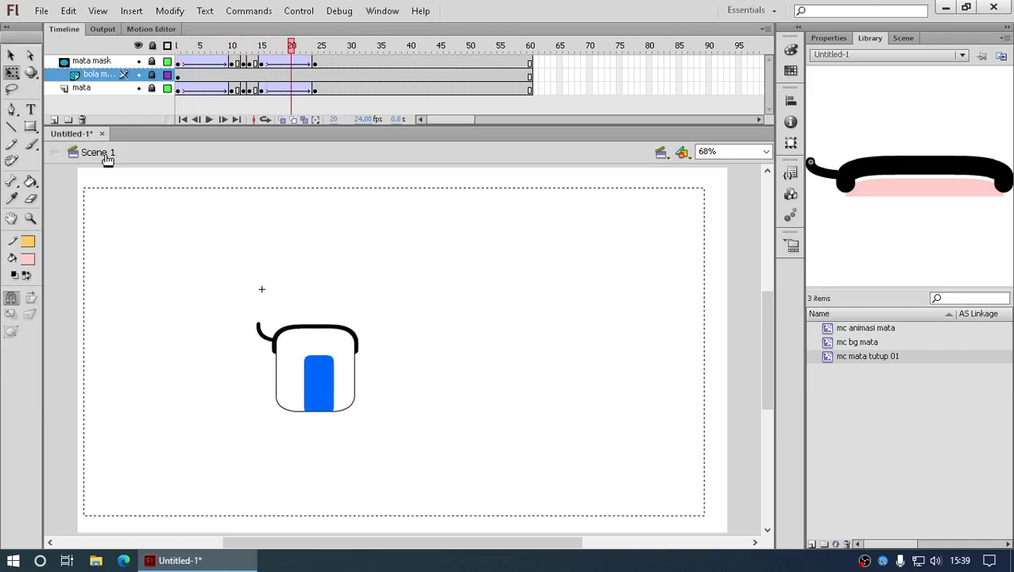
pyautogui.click(259, 252)
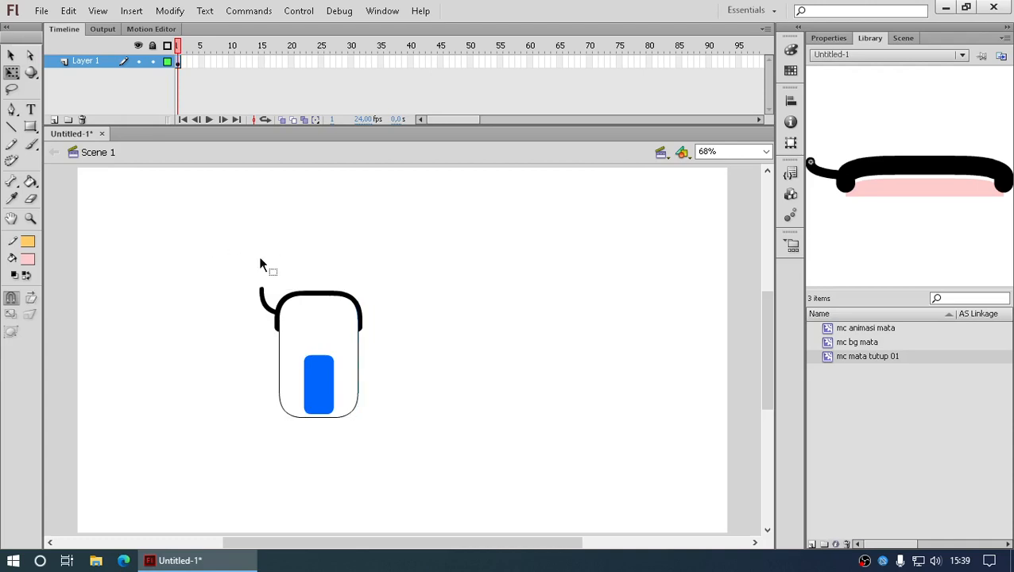
pyautogui.click(336, 376)
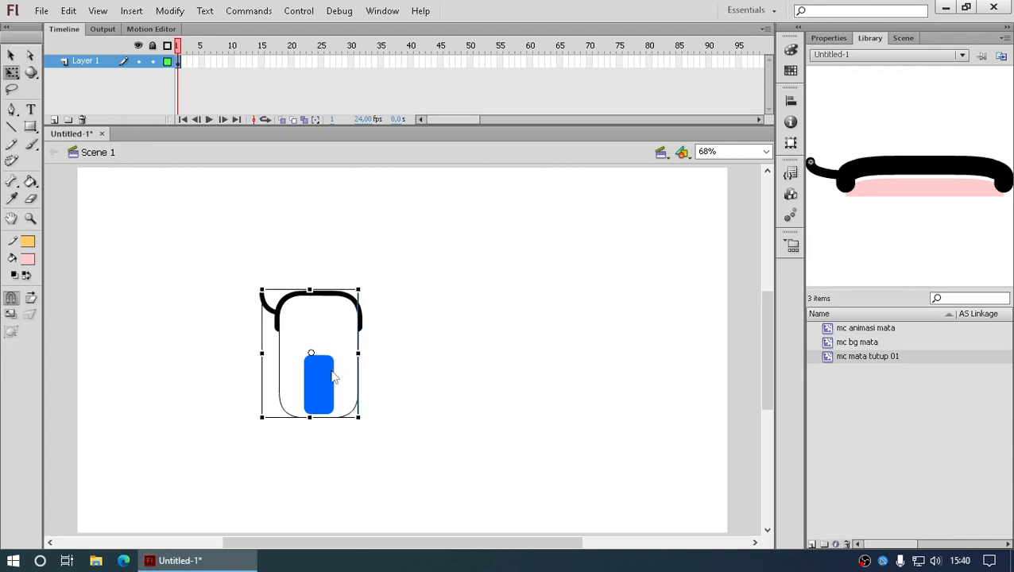
pyautogui.rightClick(335, 377)
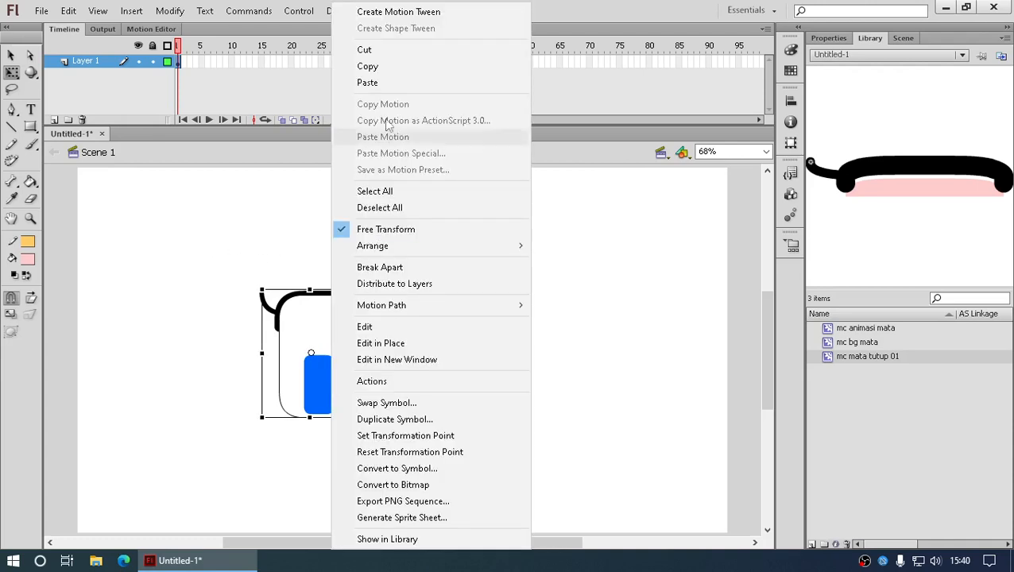
pyautogui.click(384, 66)
pyautogui.rightClick(458, 262)
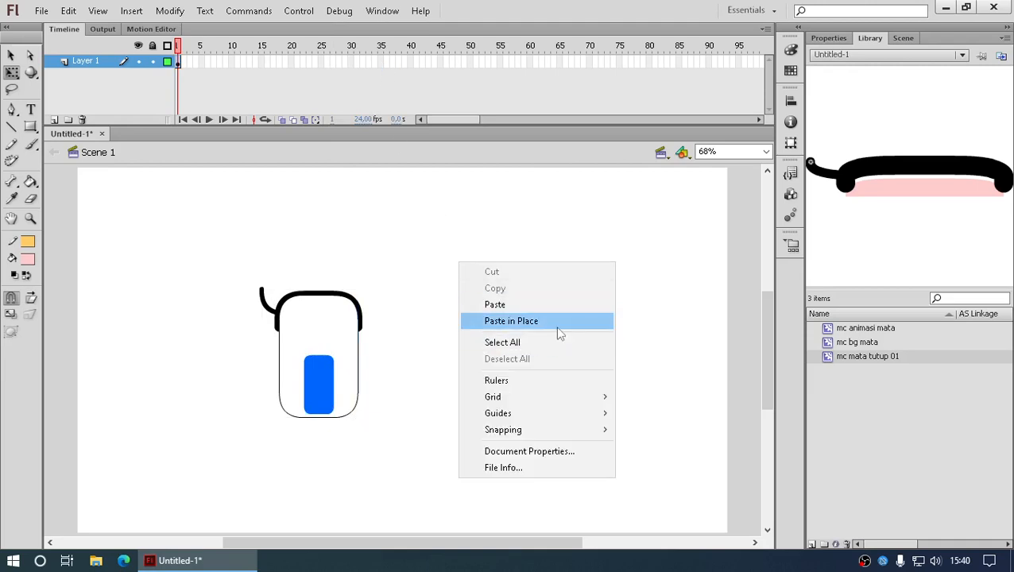
pyautogui.click(557, 327)
pyautogui.moveTo(324, 391); pyautogui.dragTo(494, 385)
pyautogui.click(623, 365)
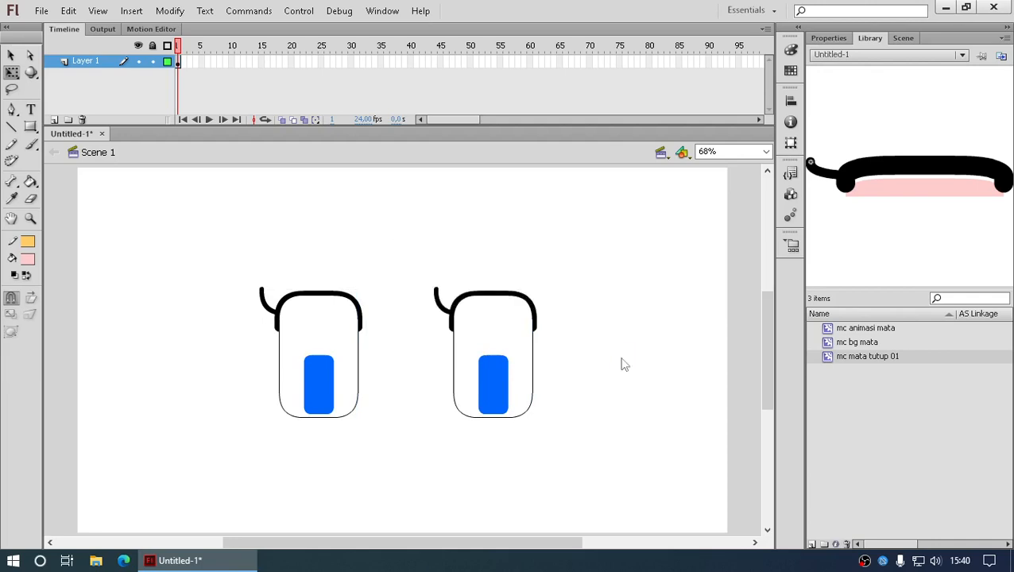
# - Test the movie with both eyes blinking and look inside the right eye's clip
pyautogui.hotkey('ctrl', 'Return')
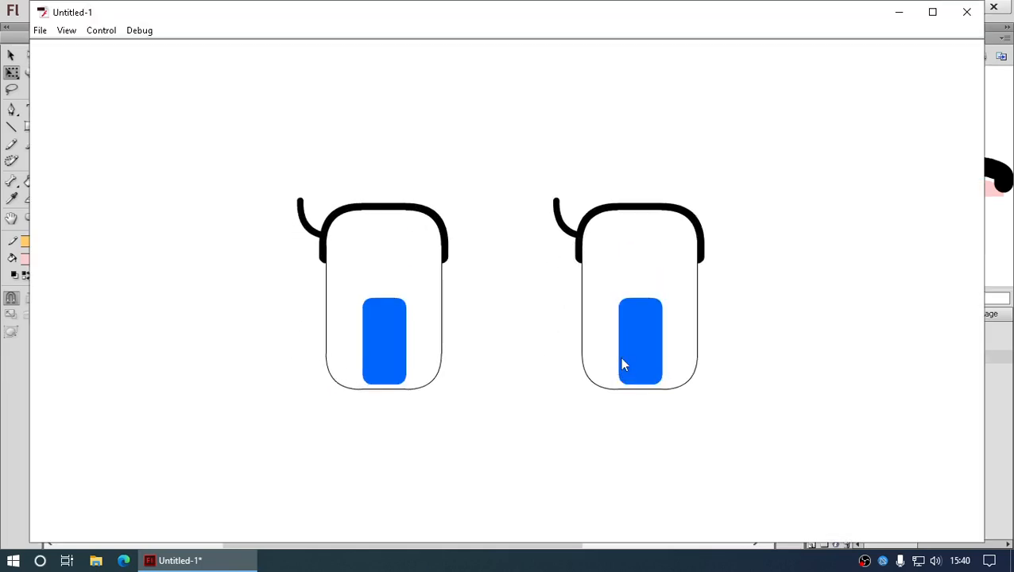
pyautogui.click(966, 12)
pyautogui.doubleClick(493, 387)
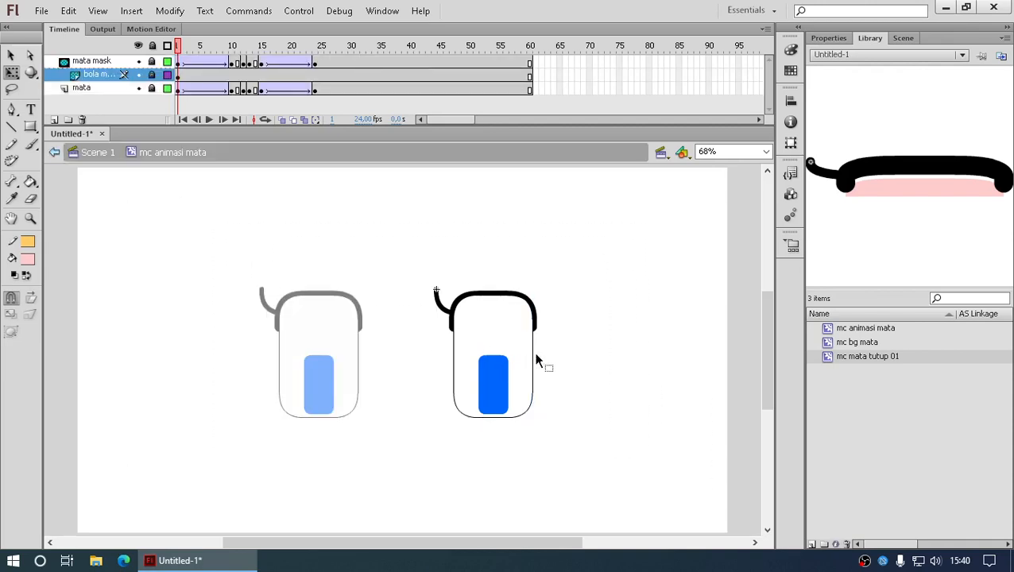
pyautogui.doubleClick(571, 350)
# - Scale both eyes down together with Free Transform, place them higher on the stage and test the movie
pyautogui.moveTo(601, 238); pyautogui.dragTo(247, 482)
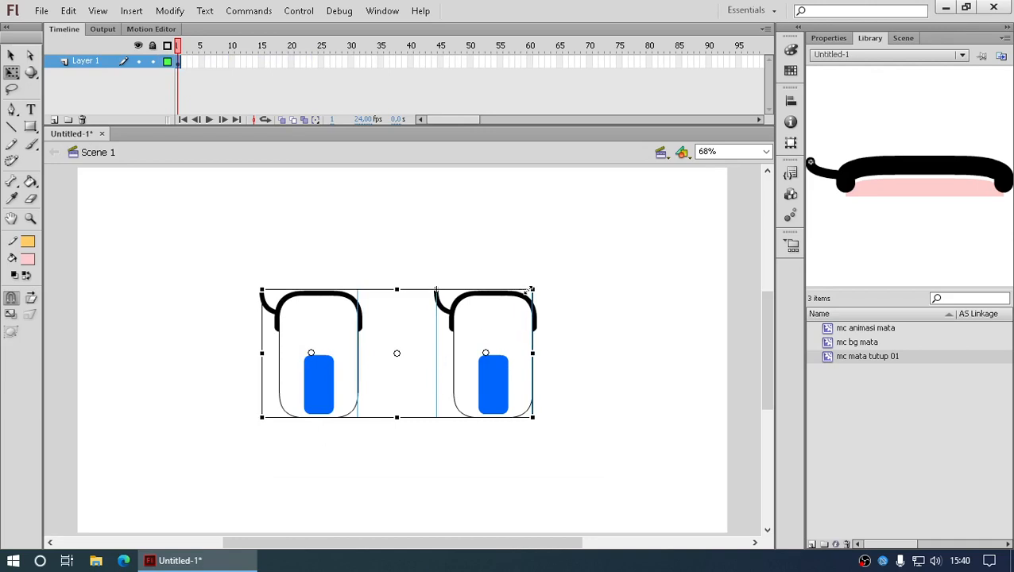
pyautogui.moveTo(531, 289); pyautogui.dragTo(443, 332)
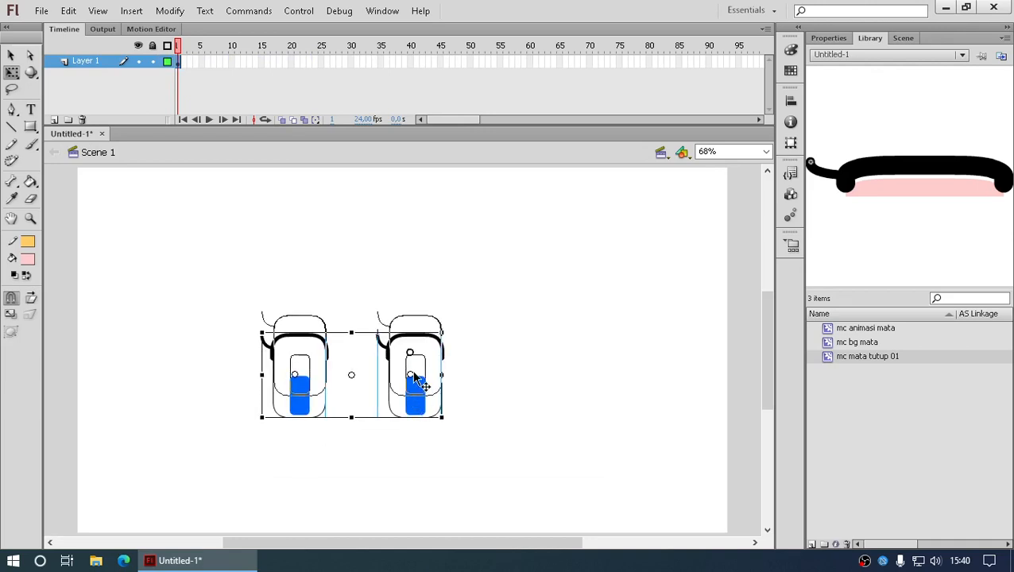
pyautogui.moveTo(414, 379); pyautogui.dragTo(426, 308)
pyautogui.click(474, 359)
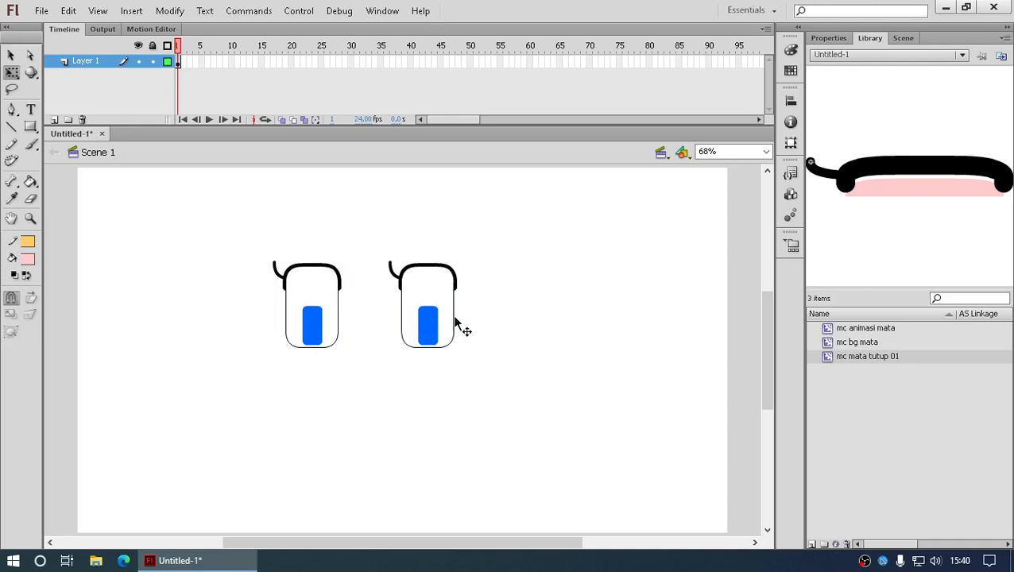
pyautogui.hotkey('ctrl', 'Return')
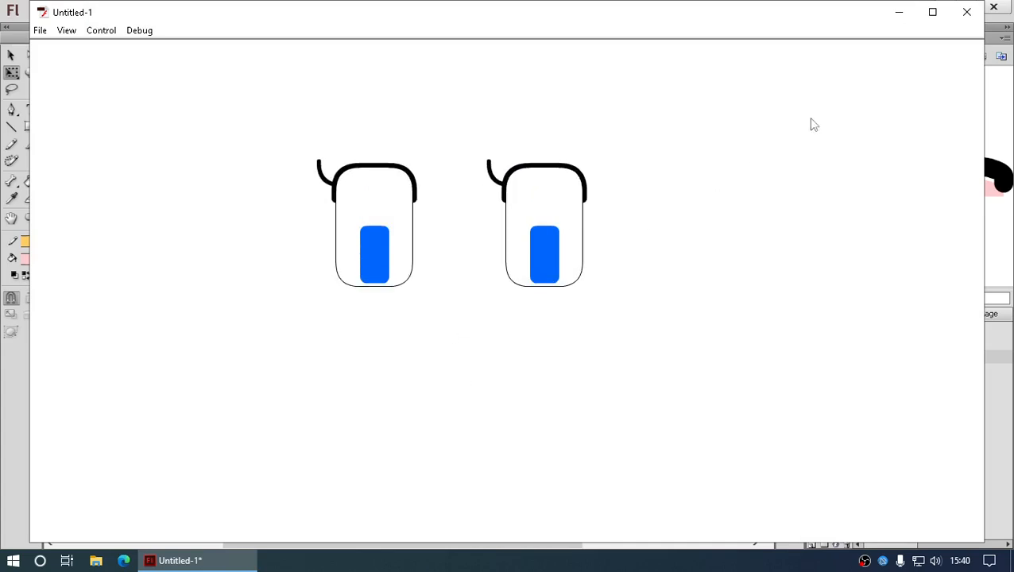
pyautogui.click(967, 12)
# - Inside the right eye's clip, hide mata mask, unlock the eyeball layer and move the eyeball up to the eye's centre
pyautogui.doubleClick(422, 318)
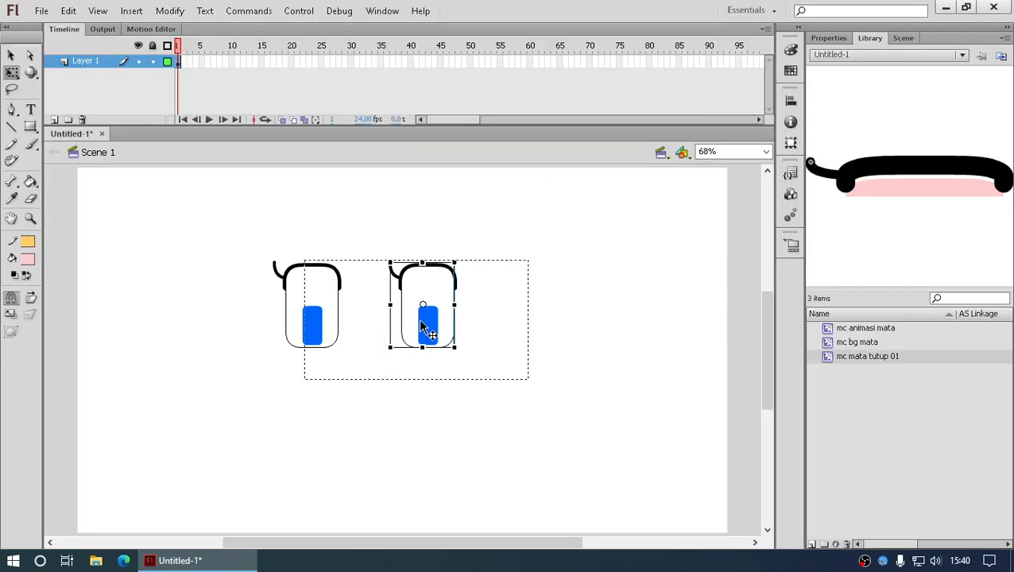
pyautogui.doubleClick(434, 326)
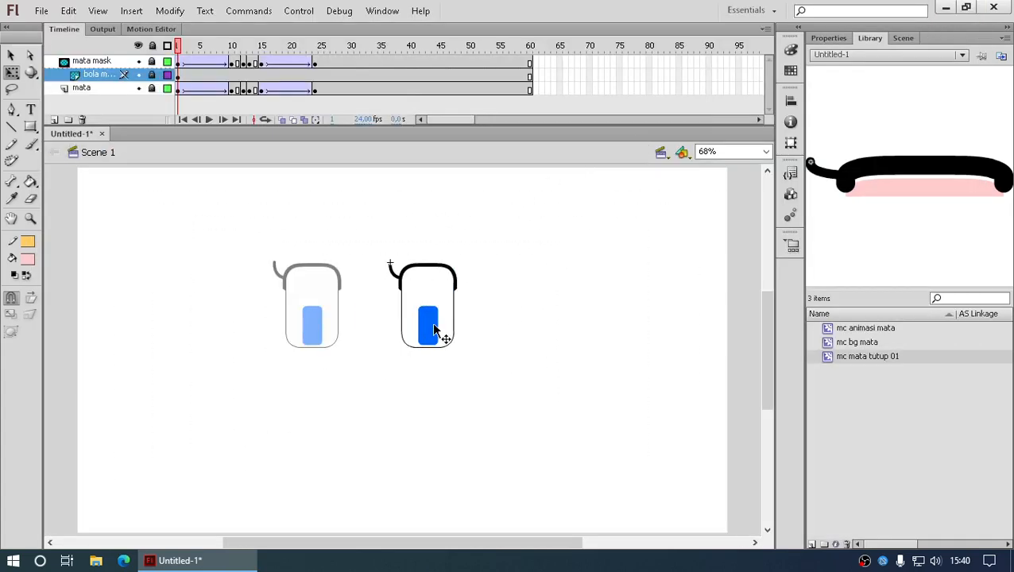
pyautogui.doubleClick(434, 325)
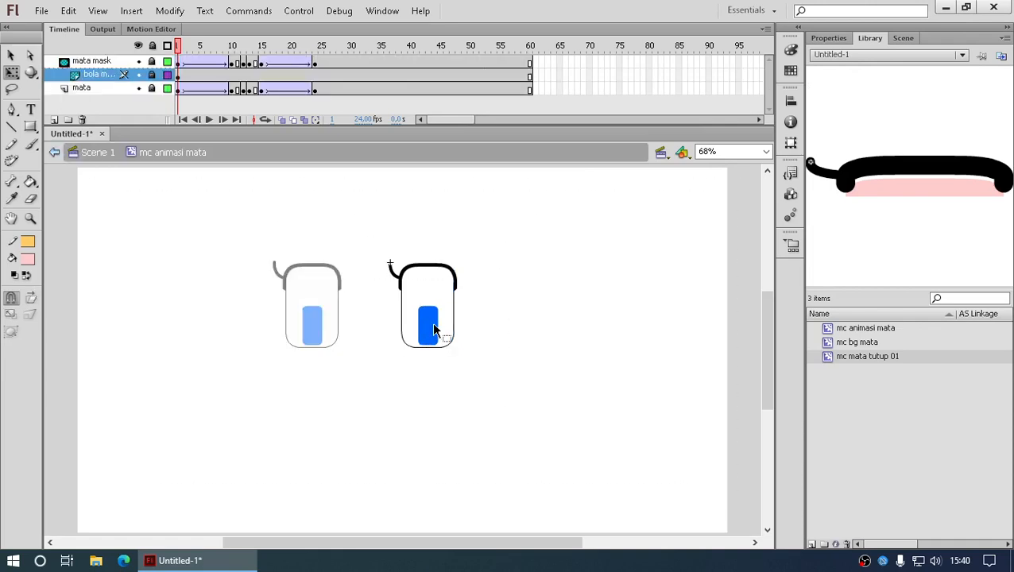
pyautogui.click(138, 61)
pyautogui.click(152, 75)
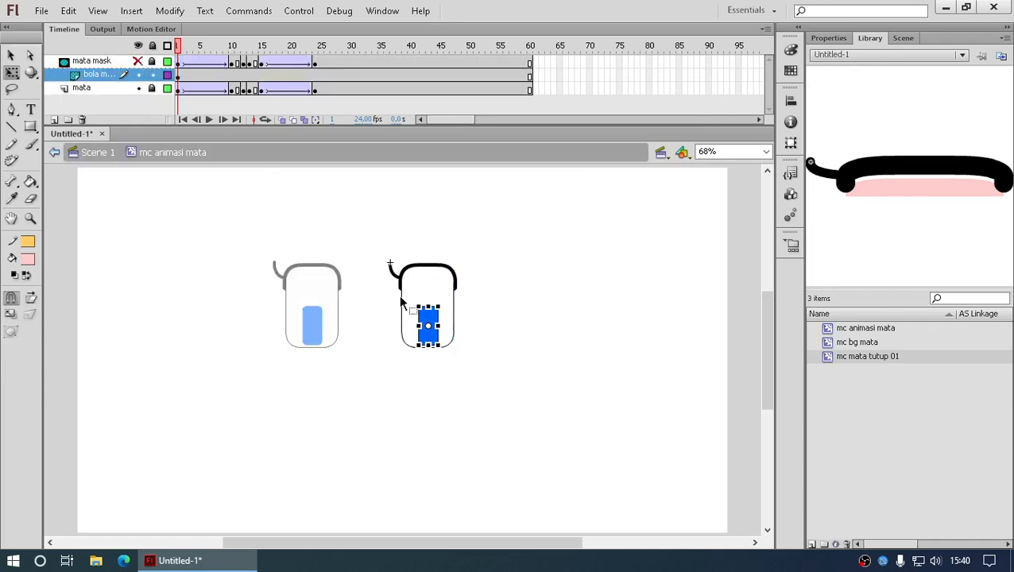
pyautogui.click(14, 57)
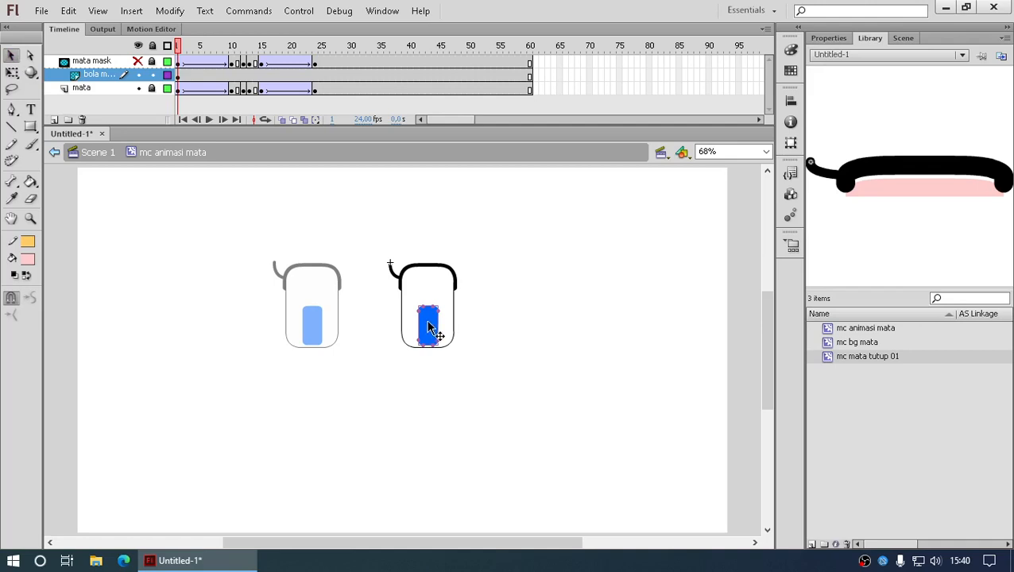
pyautogui.moveTo(428, 326); pyautogui.dragTo(429, 309)
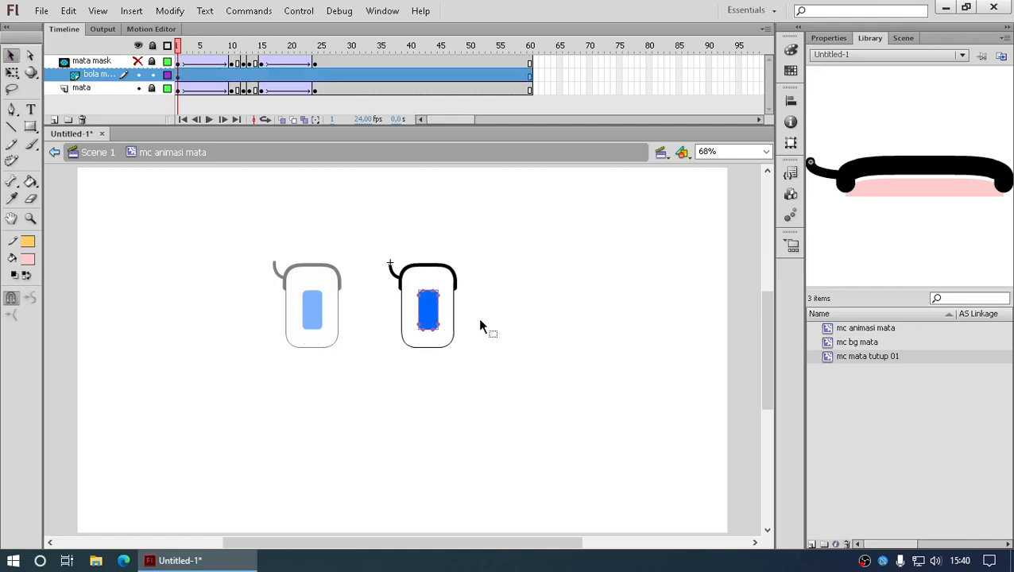
# - Leave and re-enter the right eye's clip and try the eyeball in the upper right of the eye
pyautogui.doubleClick(483, 323)
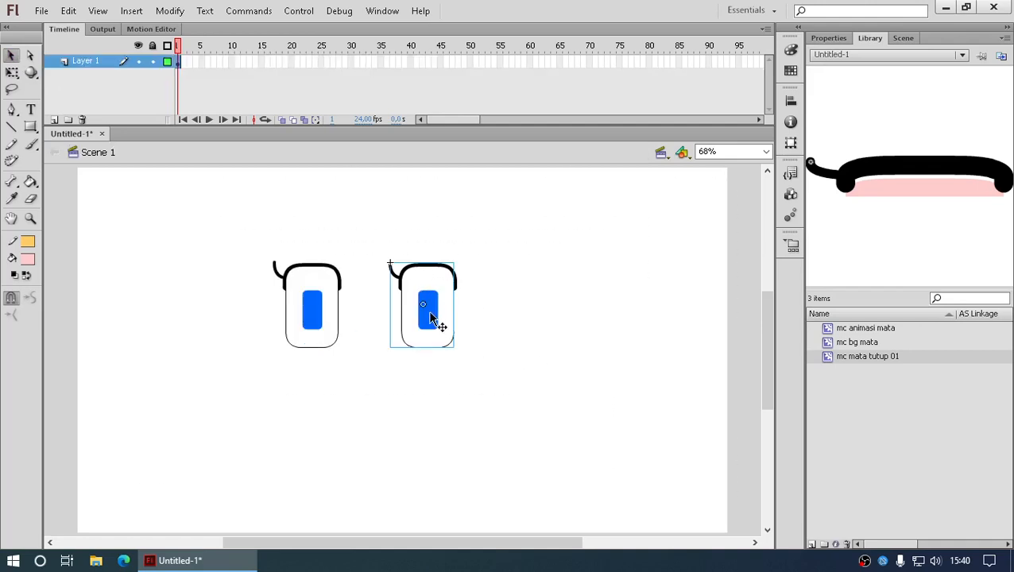
pyautogui.doubleClick(429, 311)
pyautogui.moveTo(431, 316); pyautogui.dragTo(445, 296)
pyautogui.click(506, 328)
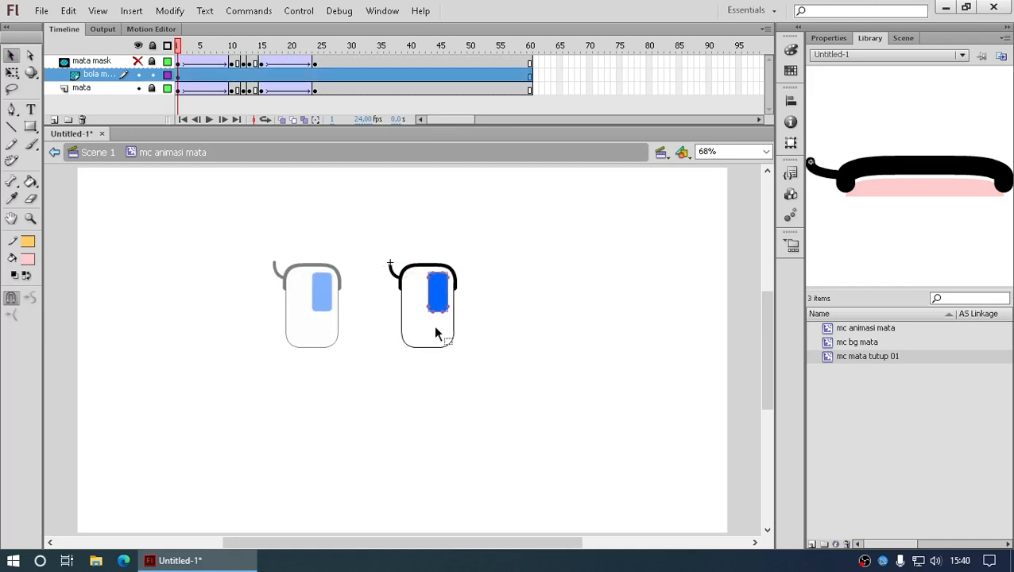
pyautogui.hotkey('ctrl', 'z')
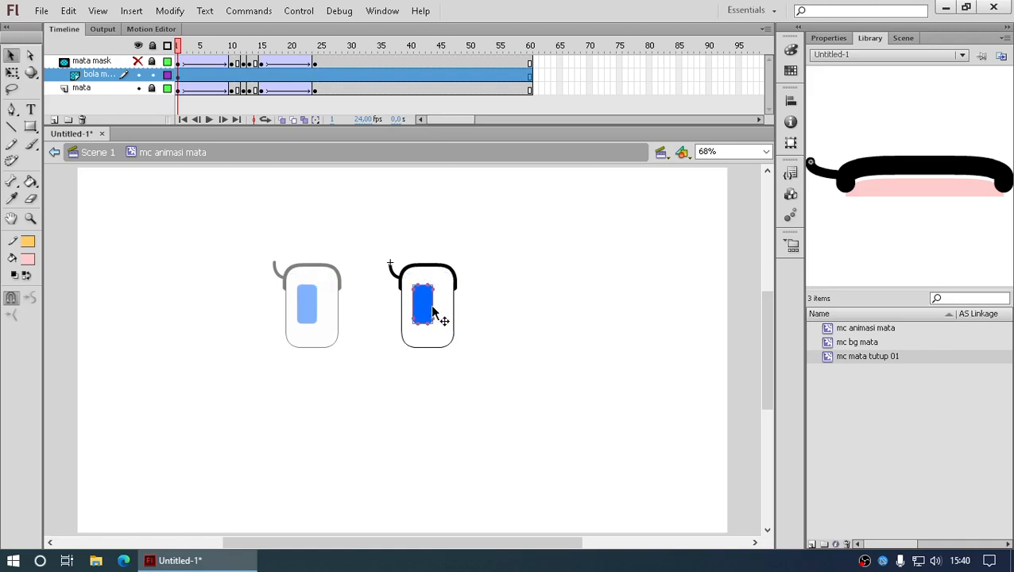
# - Nudge the eyeball into the middle of the eye and return to Scene 1
pyautogui.hotkey('shift', 'Right')
pyautogui.hotkey('shift', 'Down')
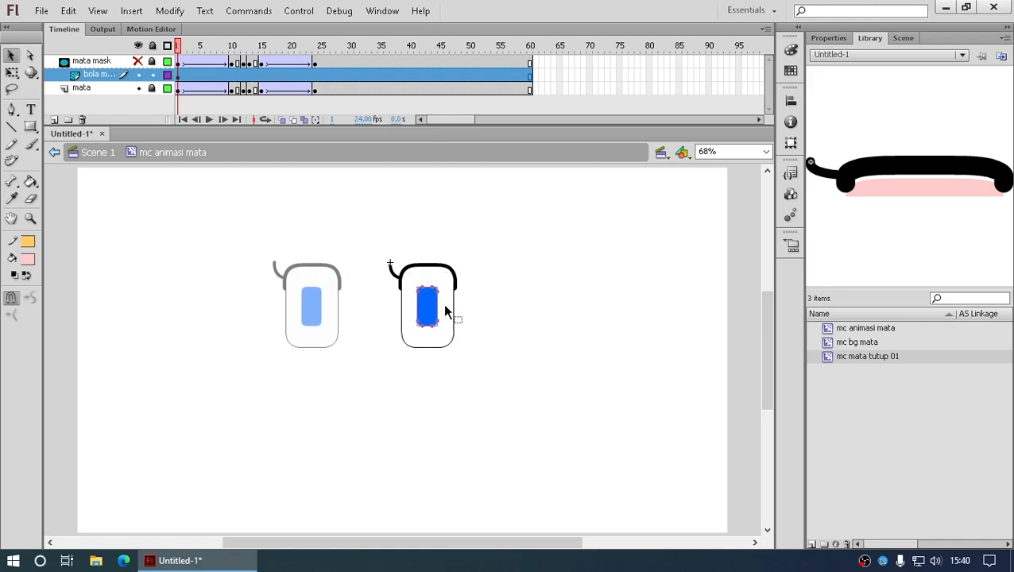
pyautogui.hotkey('shift', 'Up')
pyautogui.click(510, 336)
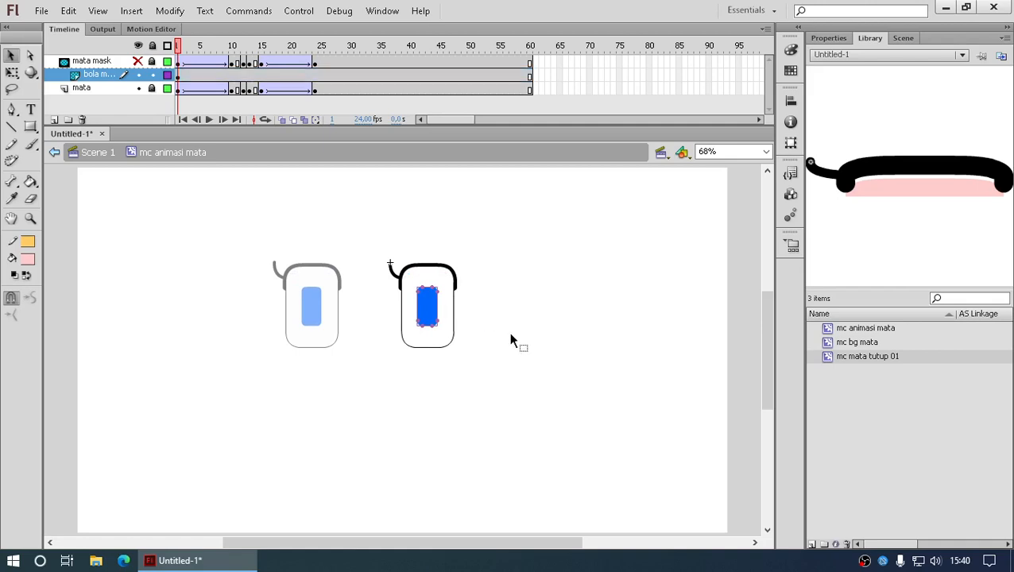
pyautogui.click(96, 152)
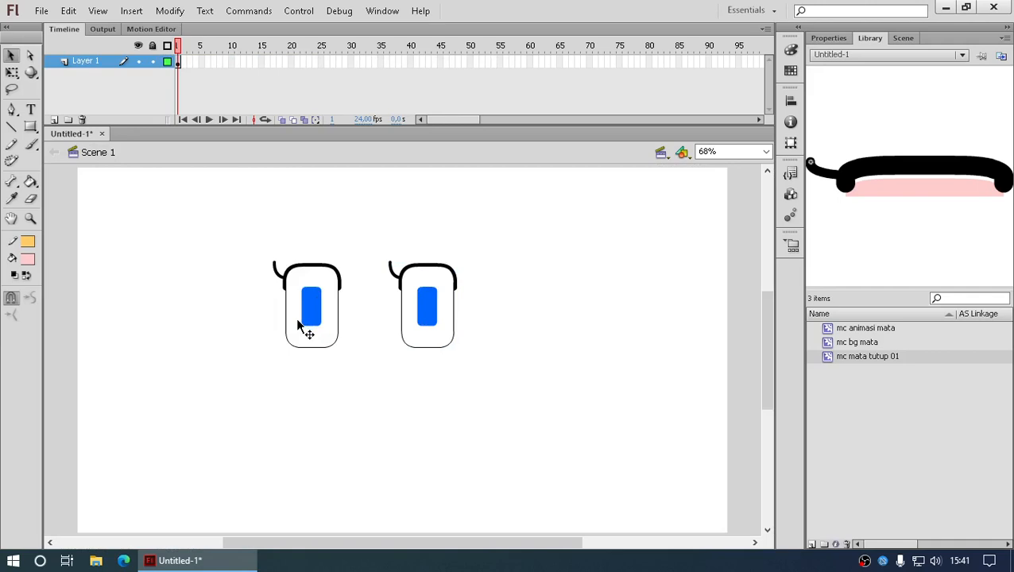
# - Draw an angular face outline around the eyes with the Line tool: two vertical sides joined by a three-segment chin
pyautogui.press('n')
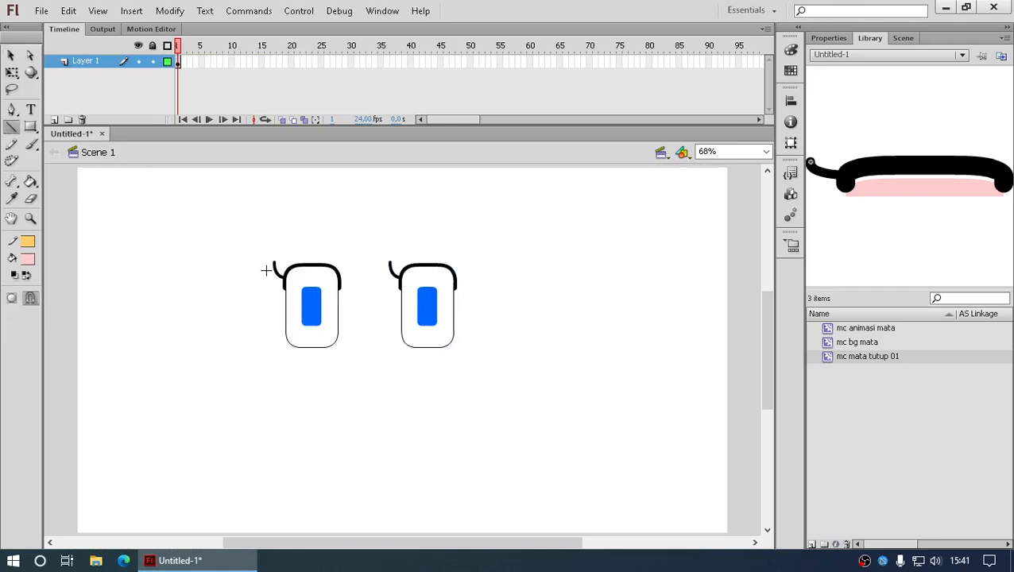
pyautogui.moveTo(267, 271); pyautogui.dragTo(268, 413)
pyautogui.moveTo(268, 410)
pyautogui.mouseDown()
pyautogui.moveTo(268, 382)
pyautogui.moveTo(347, 467)
pyautogui.moveTo(352, 447)
pyautogui.moveTo(336, 437)
pyautogui.moveTo(401, 446)
pyautogui.moveTo(393, 436)
pyautogui.moveTo(470, 394)
pyautogui.mouseUp()
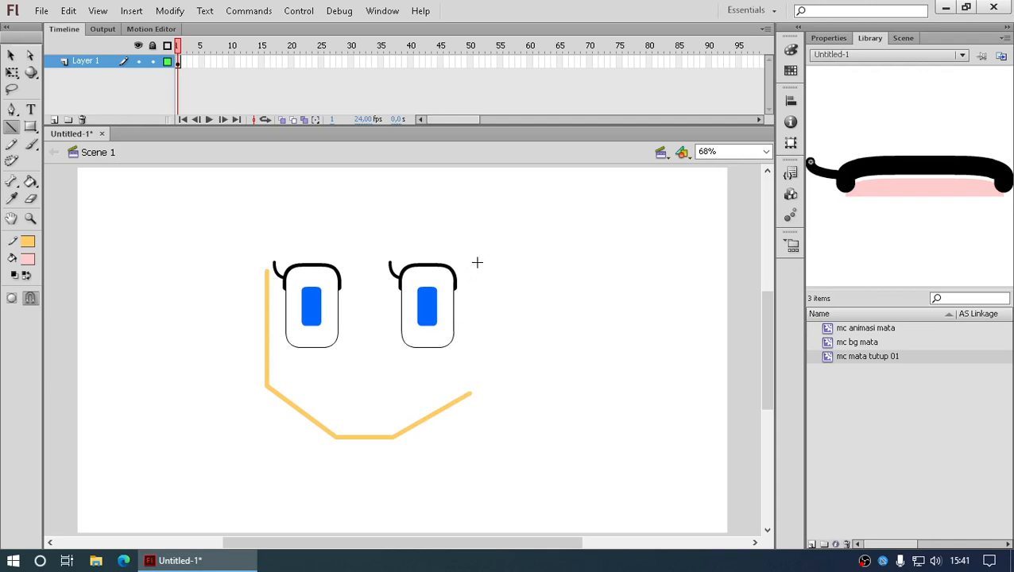
pyautogui.moveTo(473, 260); pyautogui.dragTo(472, 389)
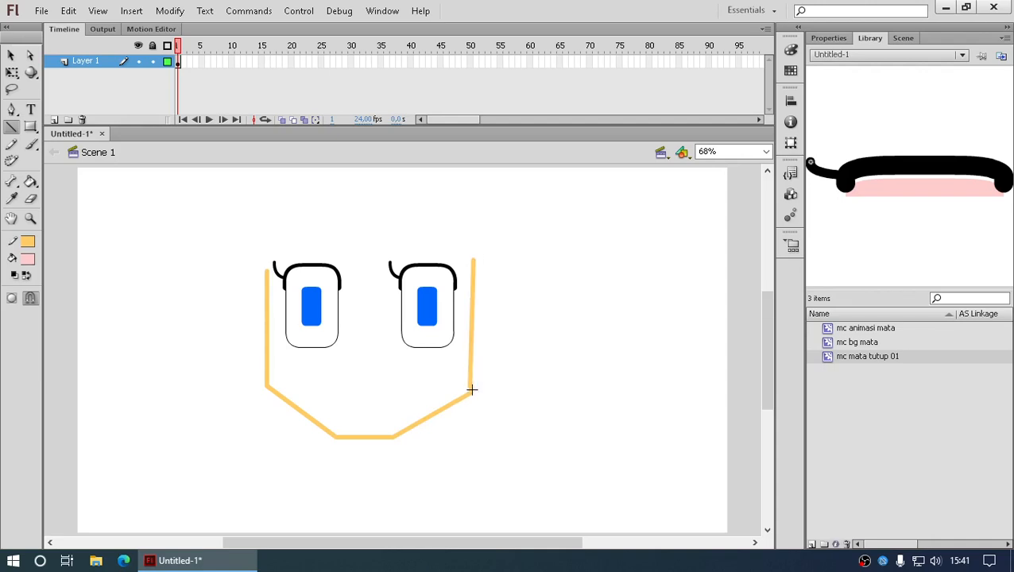
# - Straighten the right side of the face by moving its jaw corner and bend both slanted jaw lines outward into curves
pyautogui.click(12, 55)
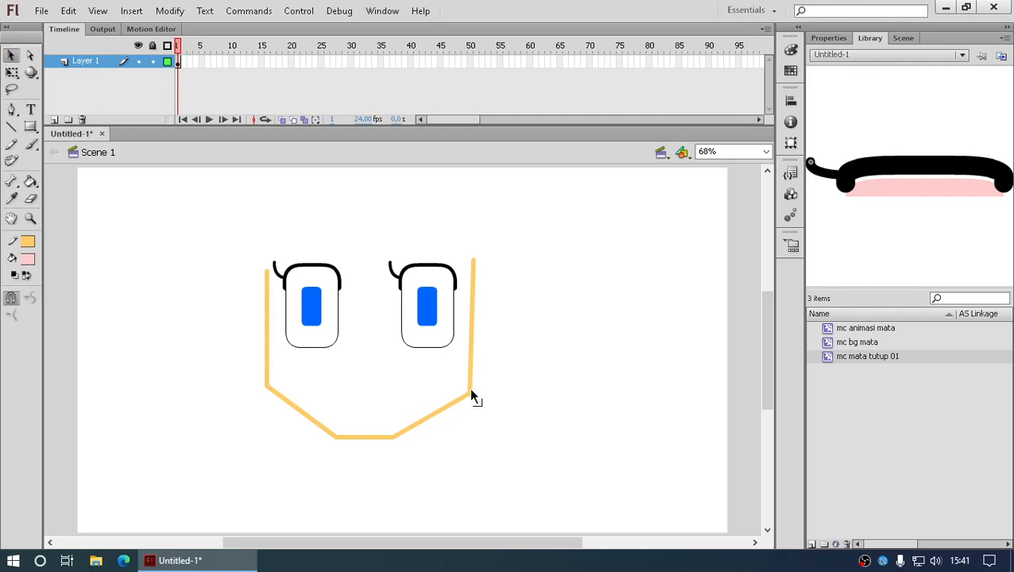
pyautogui.moveTo(470, 394); pyautogui.dragTo(475, 391)
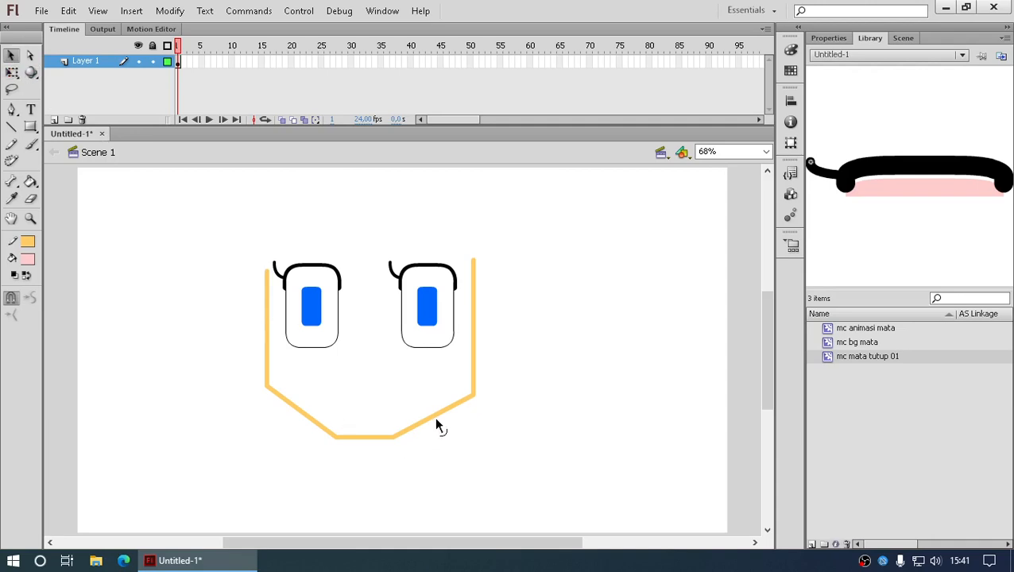
pyautogui.moveTo(436, 420); pyautogui.dragTo(442, 428)
pyautogui.moveTo(308, 423); pyautogui.dragTo(299, 427)
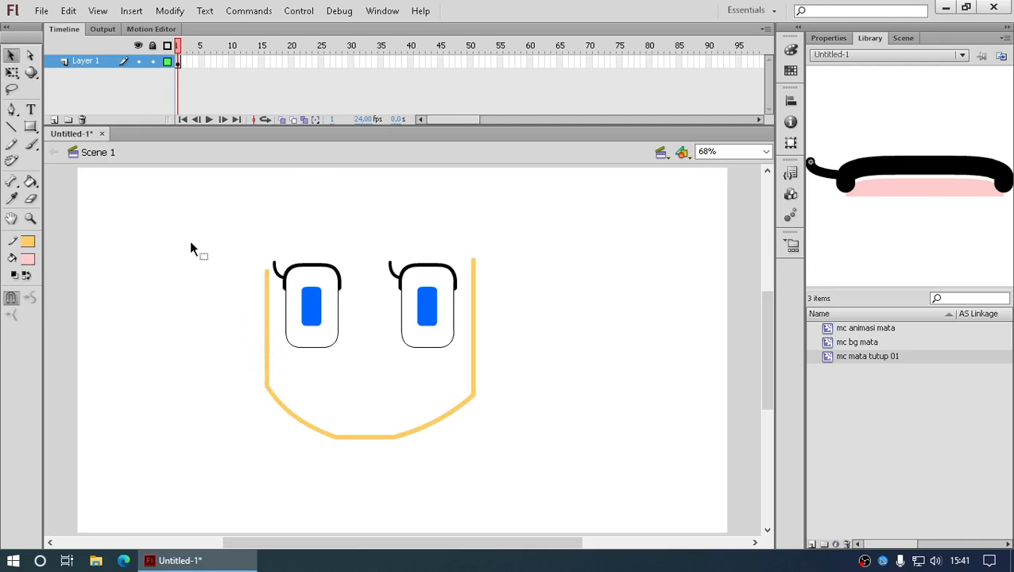
# - Switch to the Line tool and change the stroke colour to black by exchanging it with the fill colour
pyautogui.click(11, 127)
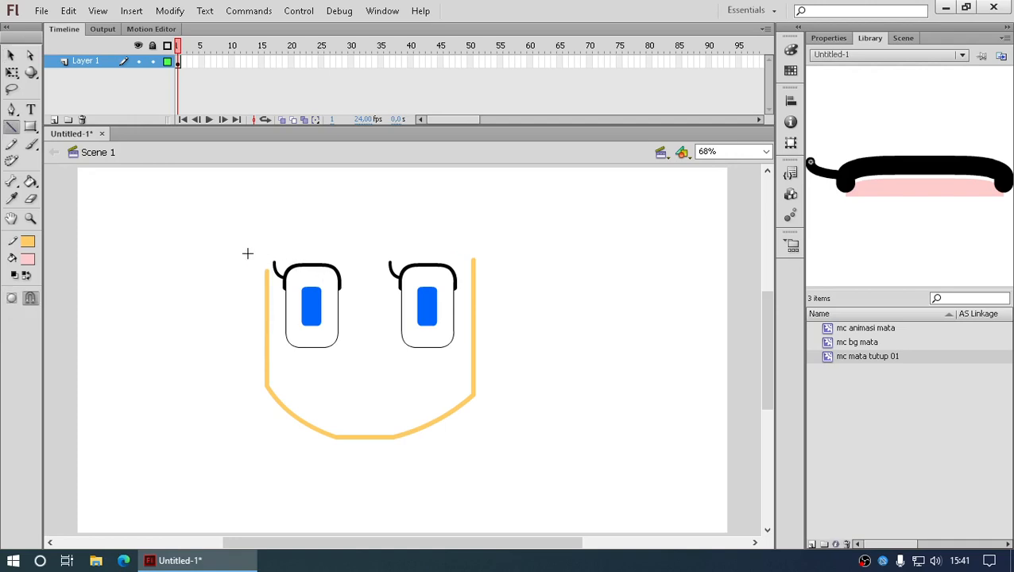
pyautogui.click(27, 259)
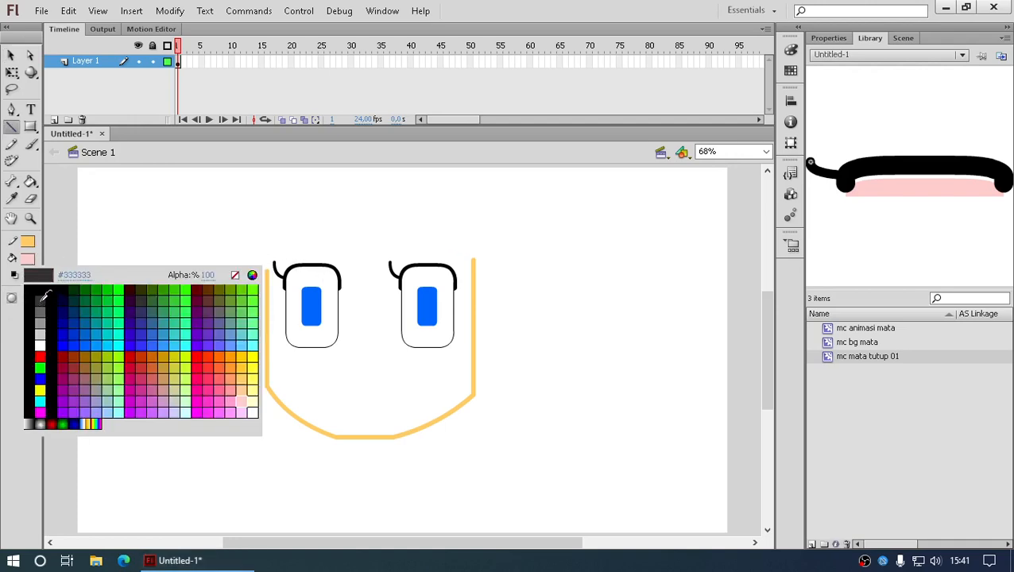
pyautogui.click(62, 298)
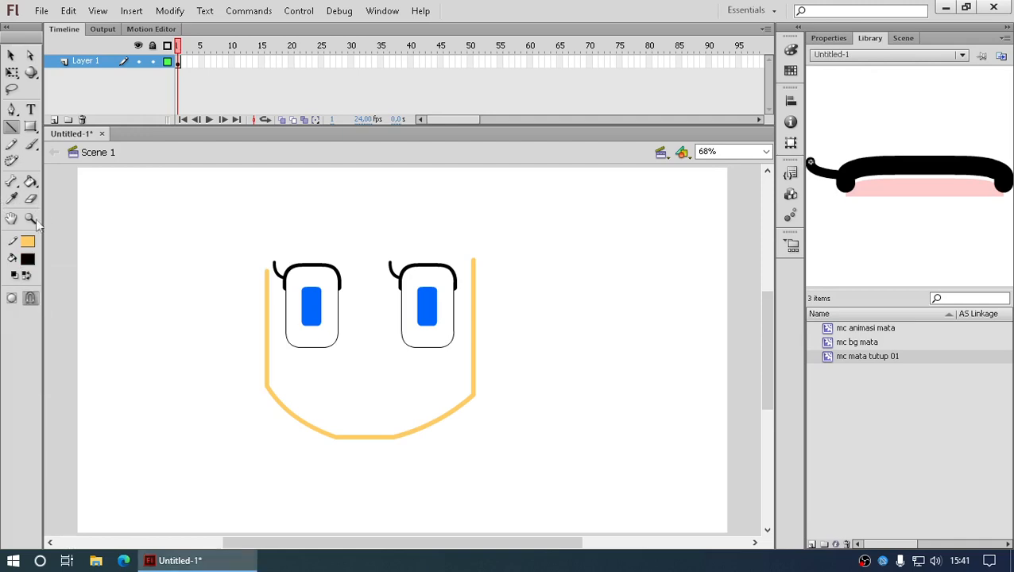
pyautogui.click(28, 259)
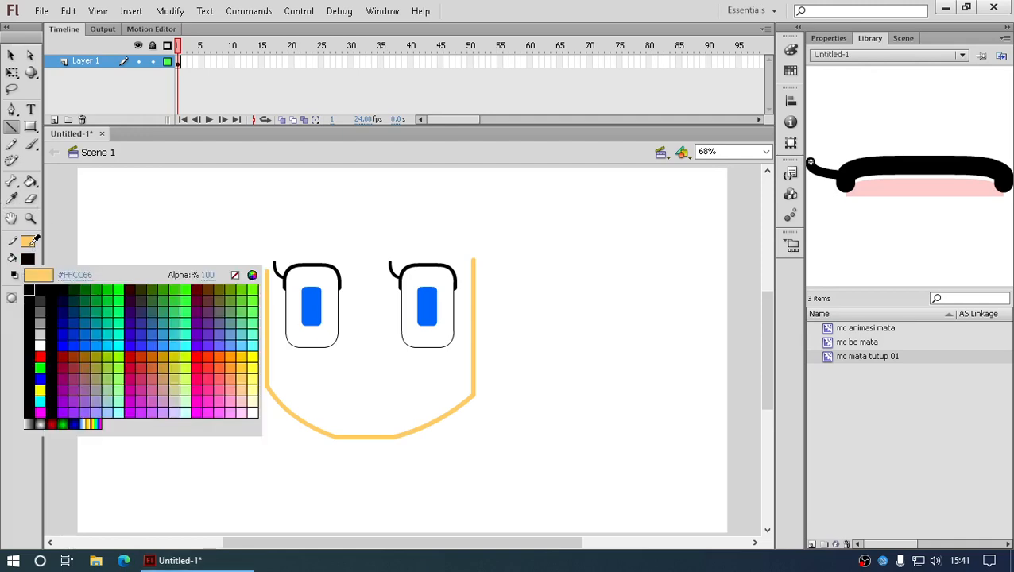
pyautogui.click(30, 243)
pyautogui.click(28, 241)
pyautogui.click(34, 268)
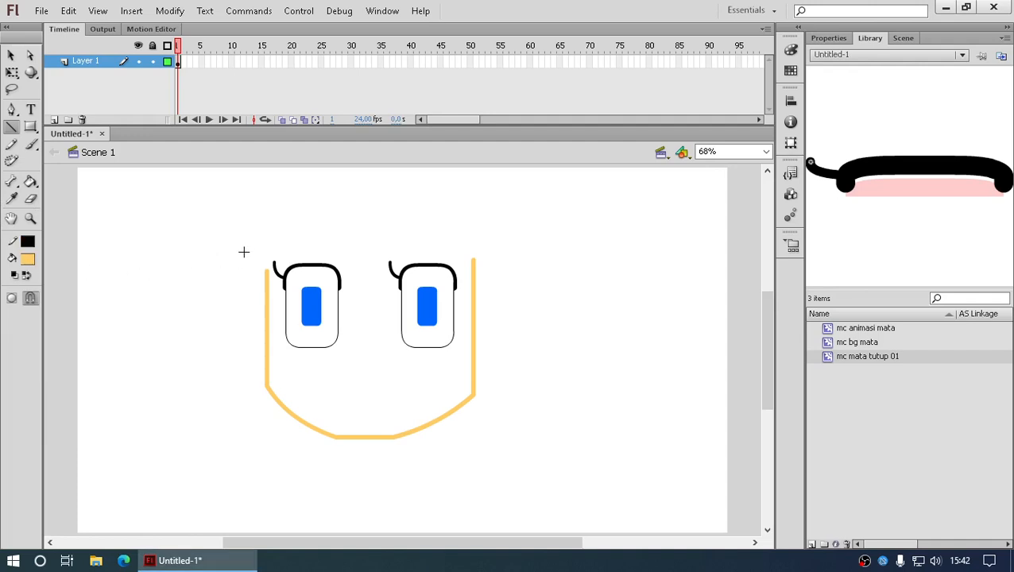
# - Try a black horizontal line just above the eyes and another along their upper edges, undoing each one
pyautogui.moveTo(243, 252)
pyautogui.mouseDown()
pyautogui.moveTo(314, 263)
pyautogui.moveTo(494, 255)
pyautogui.mouseUp()
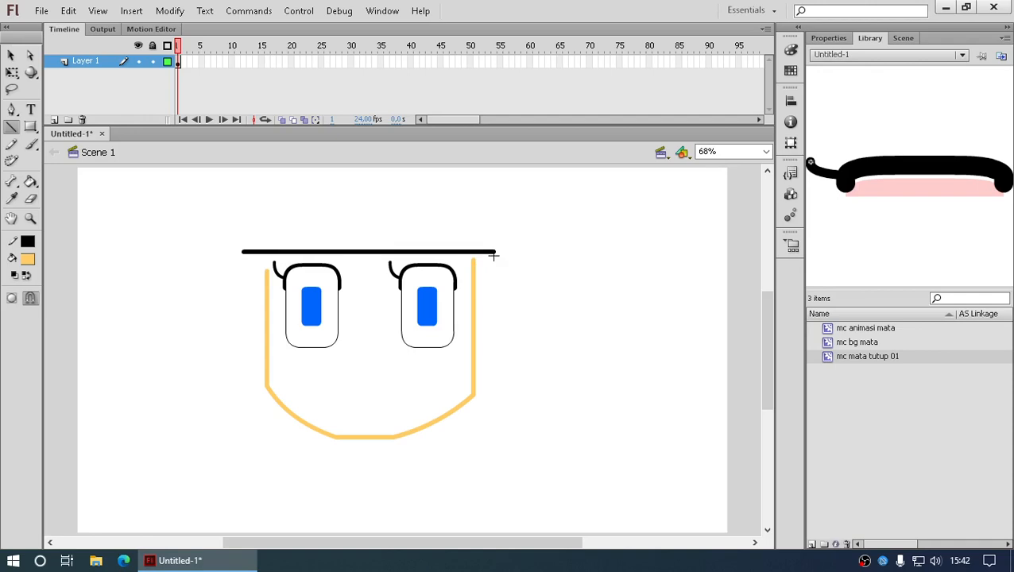
pyautogui.hotkey('ctrl', 'z')
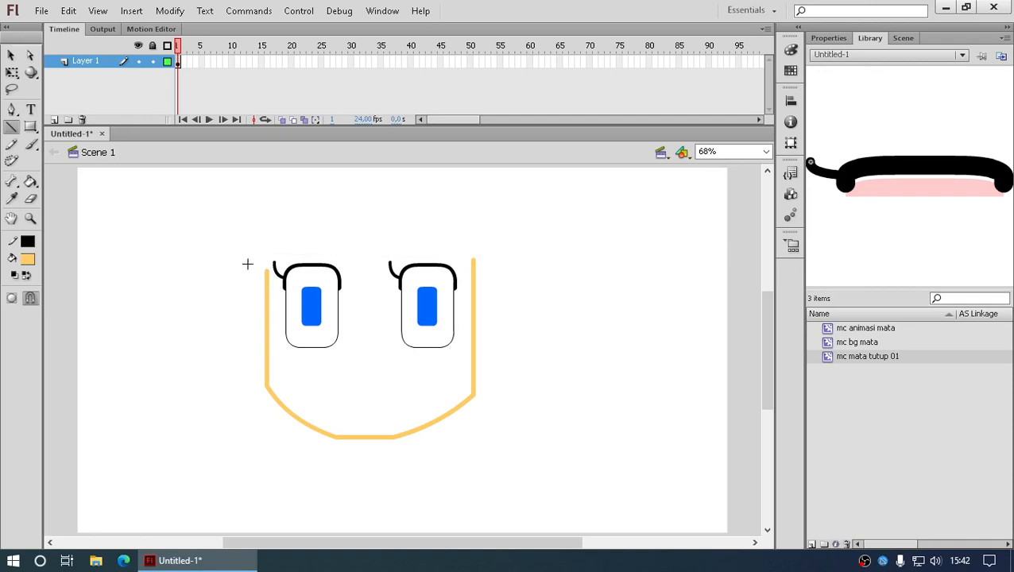
pyautogui.moveTo(247, 264); pyautogui.dragTo(493, 269)
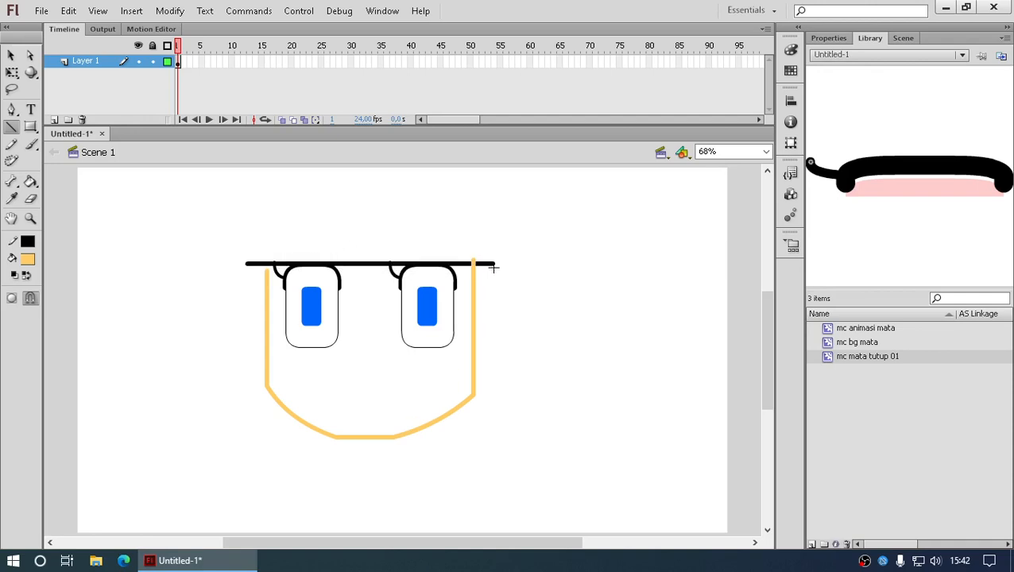
pyautogui.hotkey('ctrl', 'z')
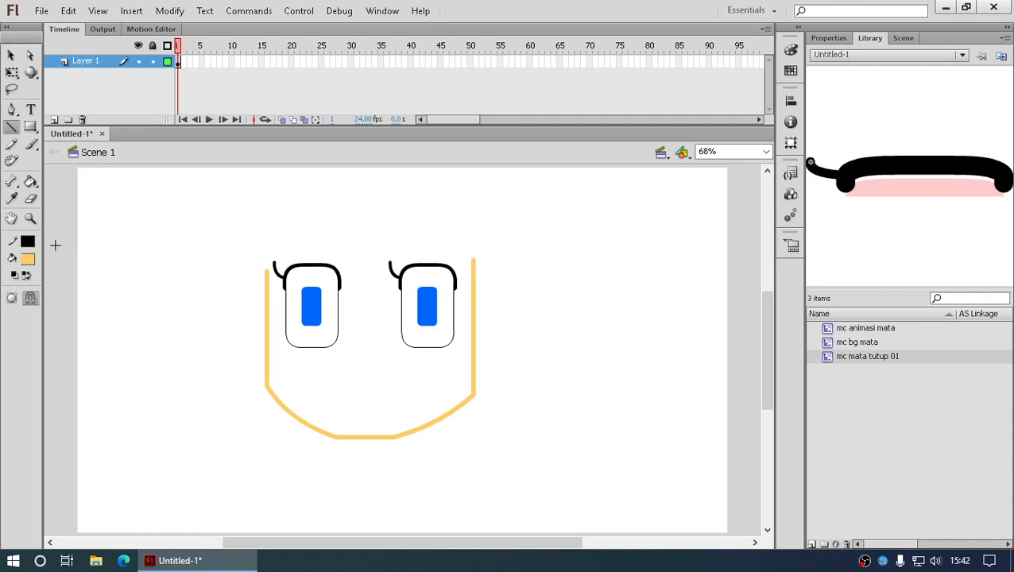
# - Change the fill colour to bright pink
pyautogui.click(28, 259)
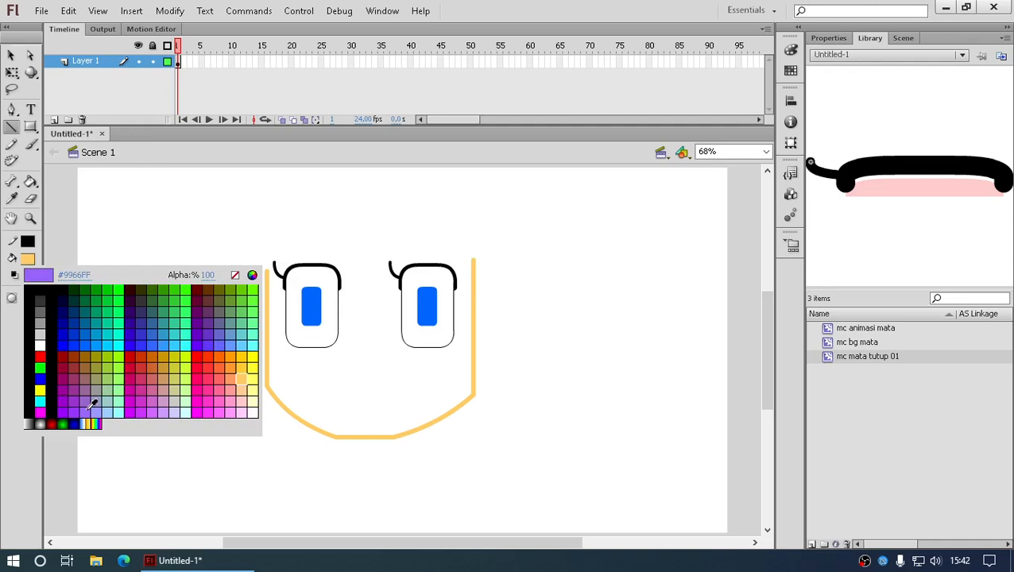
pyautogui.click(157, 411)
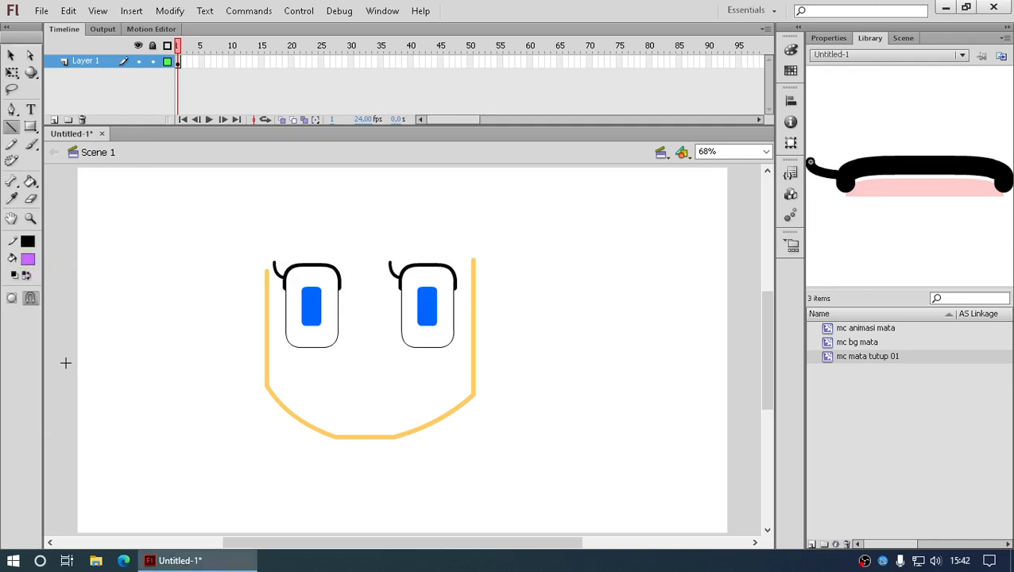
pyautogui.click(28, 259)
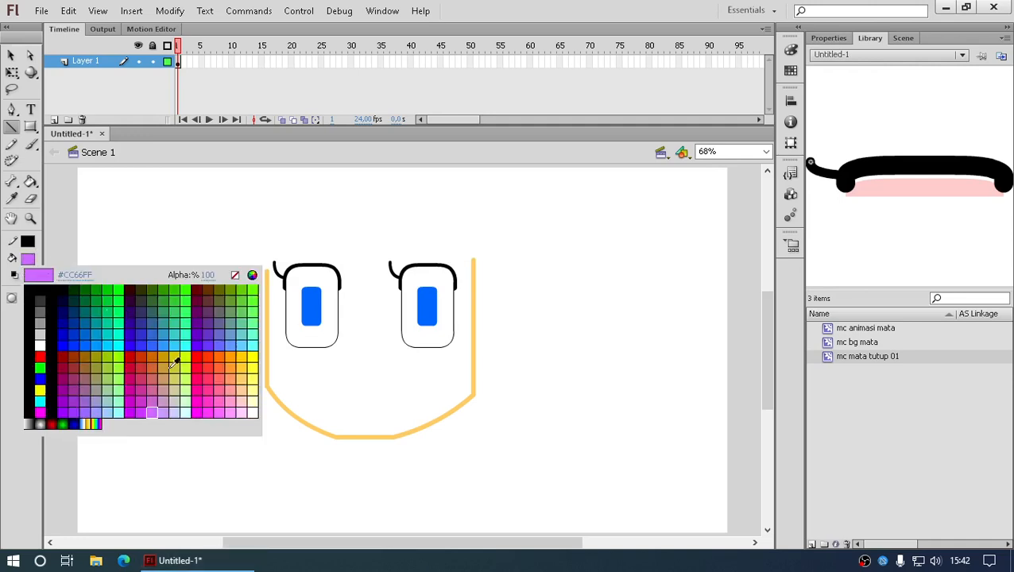
pyautogui.click(224, 406)
# - Draw a black horizontal line across the upper part of both eyes and extend its left end further outside the face
pyautogui.moveTo(256, 271); pyautogui.dragTo(502, 270)
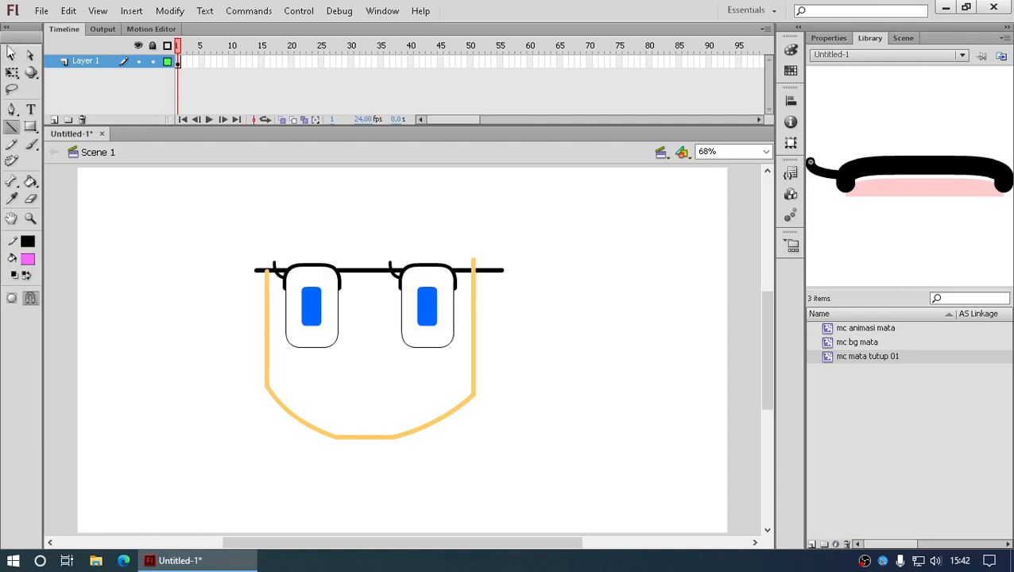
pyautogui.click(11, 54)
pyautogui.moveTo(255, 272); pyautogui.dragTo(238, 272)
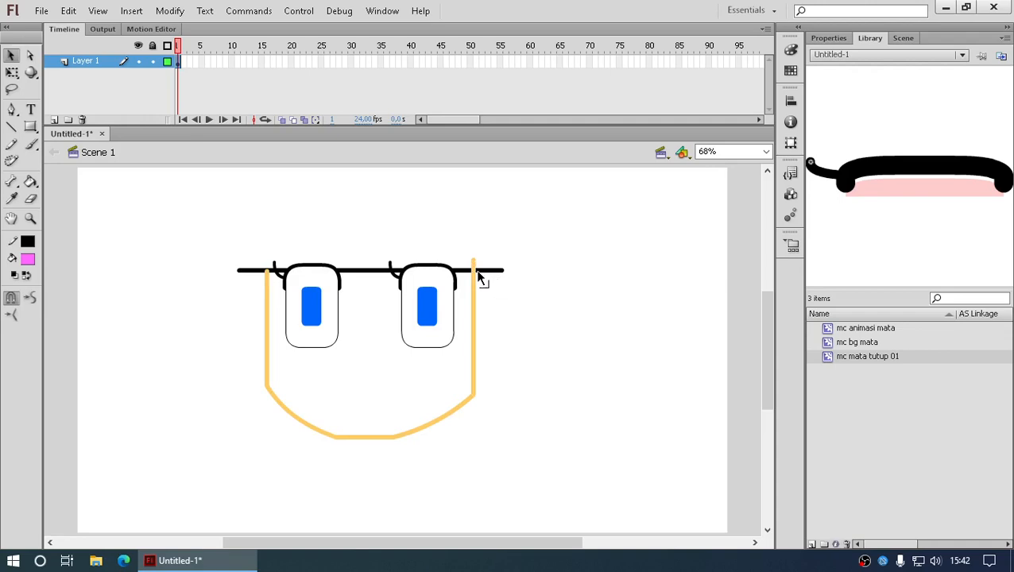
# - Delete the short stub of the face's right side that sticks out above the black horizontal line
pyautogui.click(487, 272)
pyautogui.click(478, 278)
pyautogui.click(475, 271)
pyautogui.press('Delete')
# - Scale the whole drawing of eyes, face outline and black line down to slightly less than half its size
pyautogui.scroll(2, 249, 283)
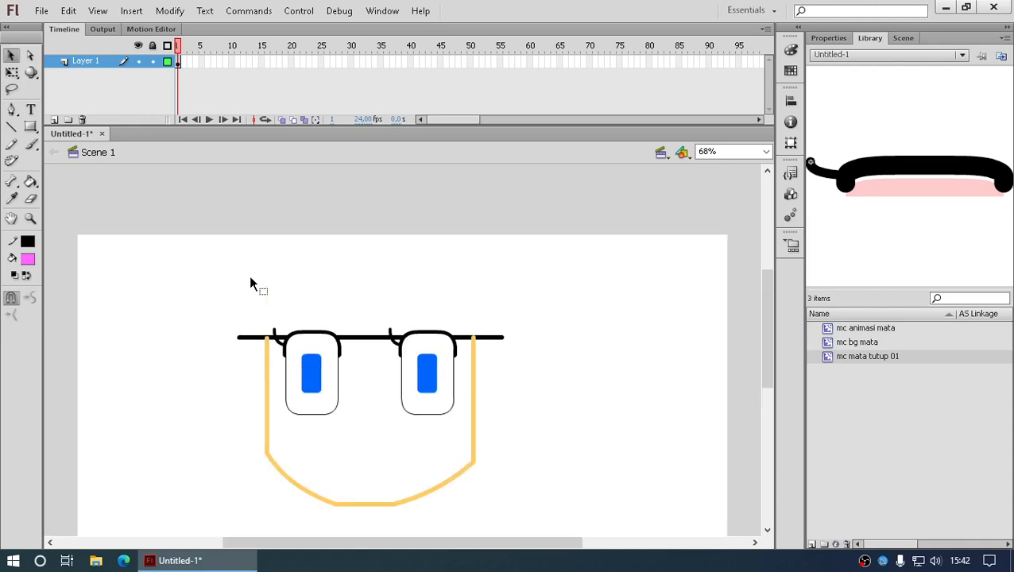
pyautogui.scroll(-2, 250, 284)
pyautogui.hotkey('ctrl', 'a')
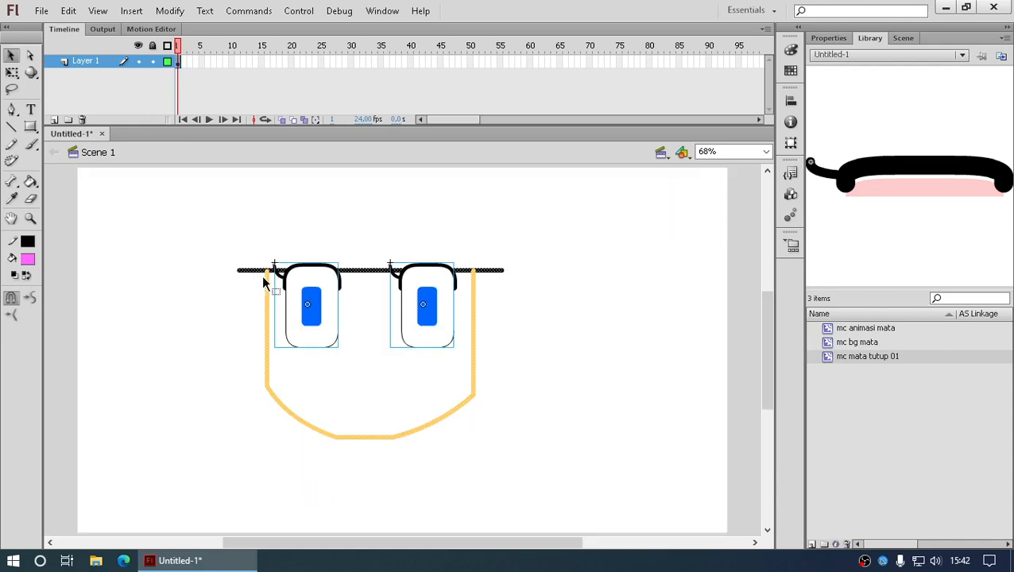
pyautogui.press('q')
pyautogui.moveTo(501, 263); pyautogui.dragTo(400, 378)
pyautogui.click(501, 395)
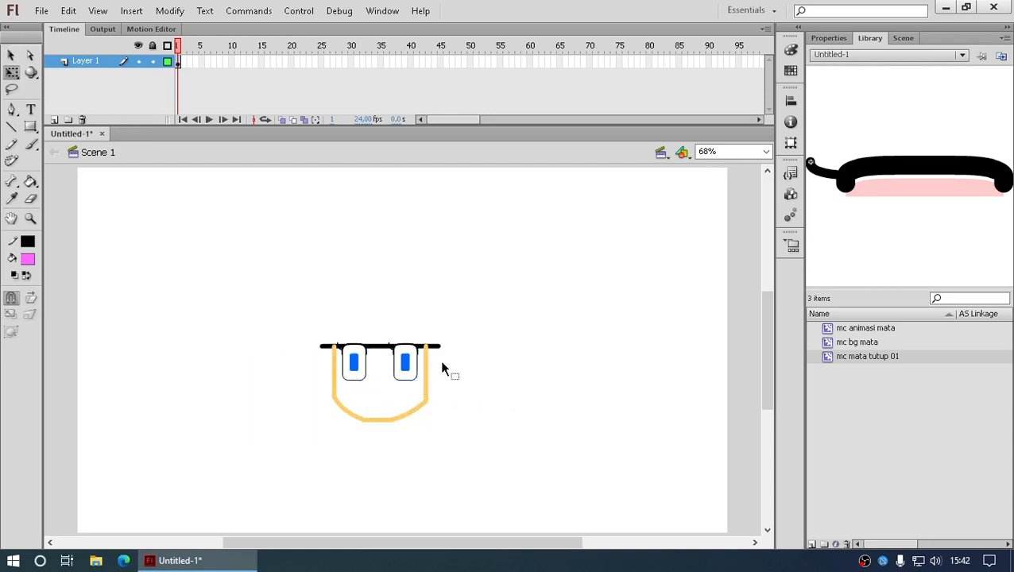
# - Draw a large circle with a black outline to the right of the face using the Oval tool and delete its pink fill
pyautogui.press('n')
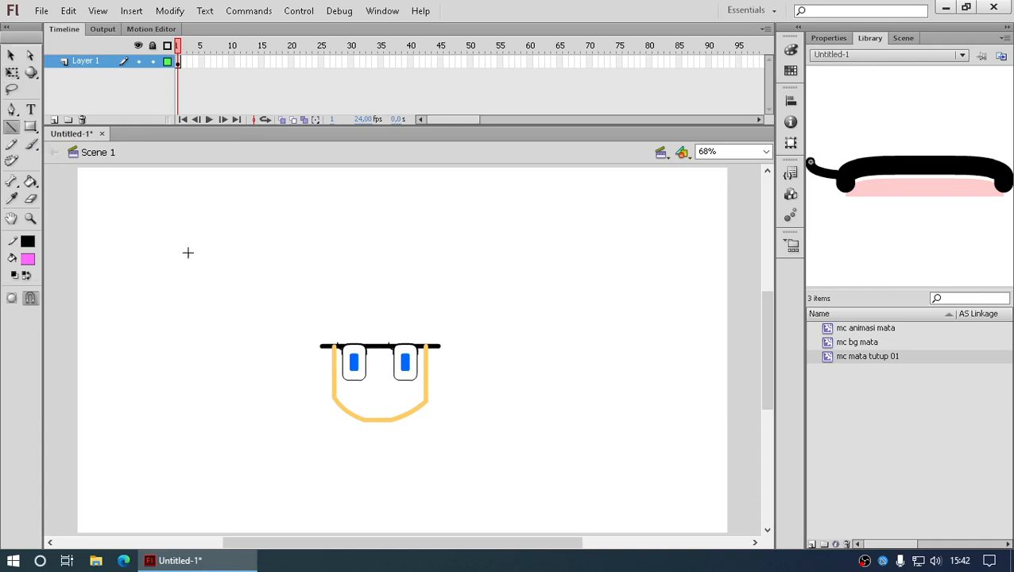
pyautogui.click(30, 126)
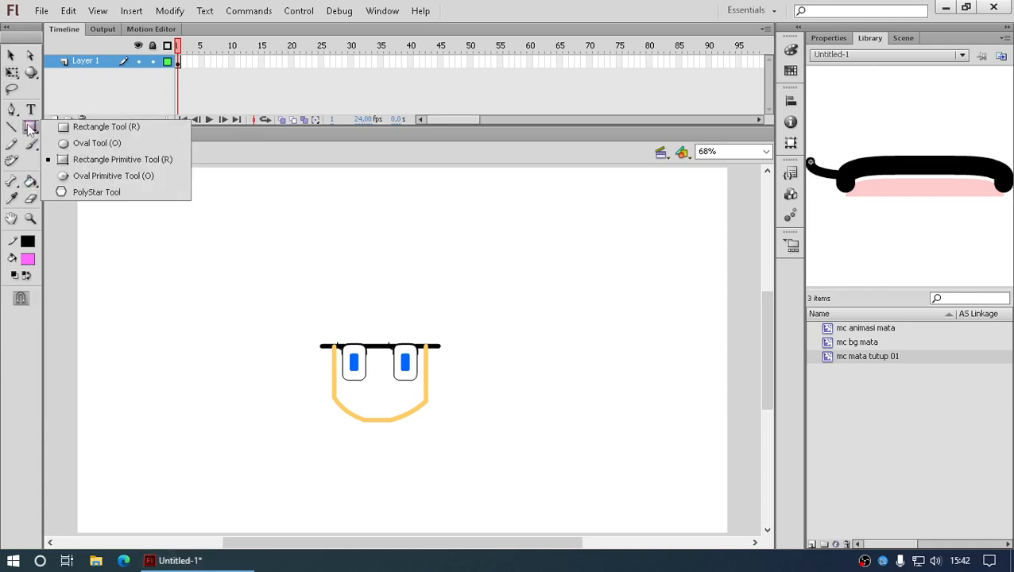
pyautogui.click(169, 144)
pyautogui.moveTo(540, 260); pyautogui.dragTo(685, 400)
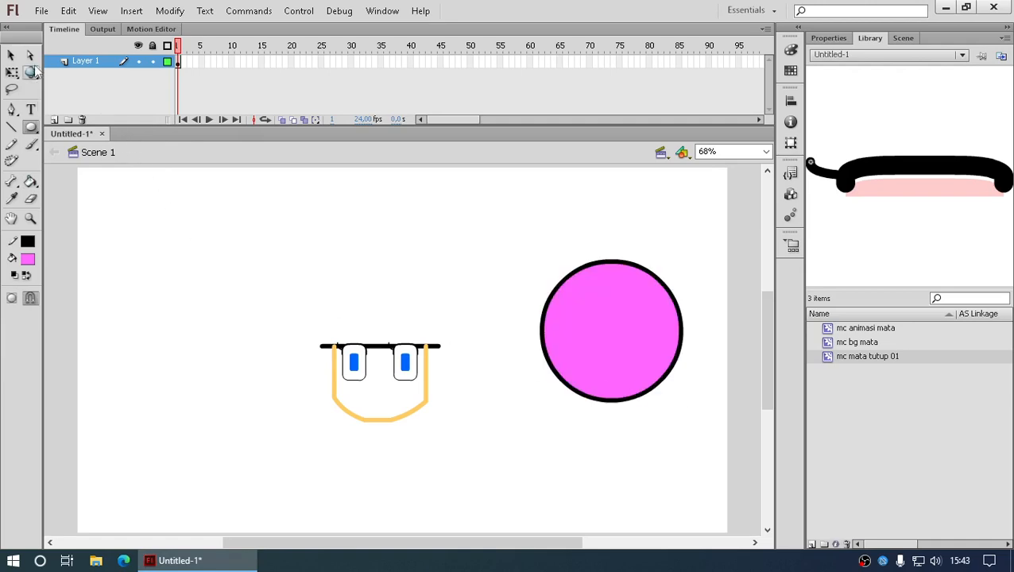
pyautogui.click(11, 55)
pyautogui.click(607, 380)
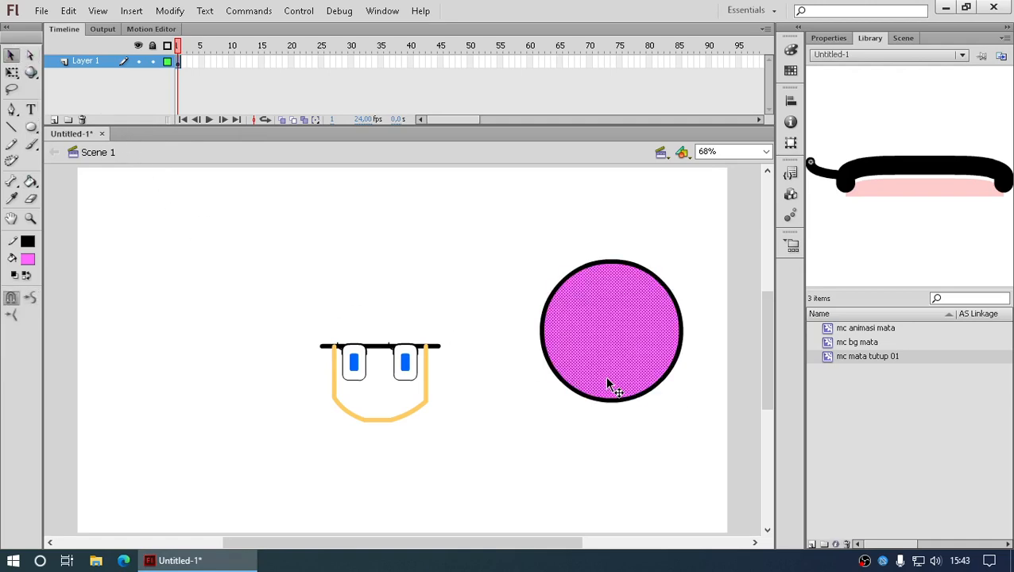
pyautogui.press('Delete')
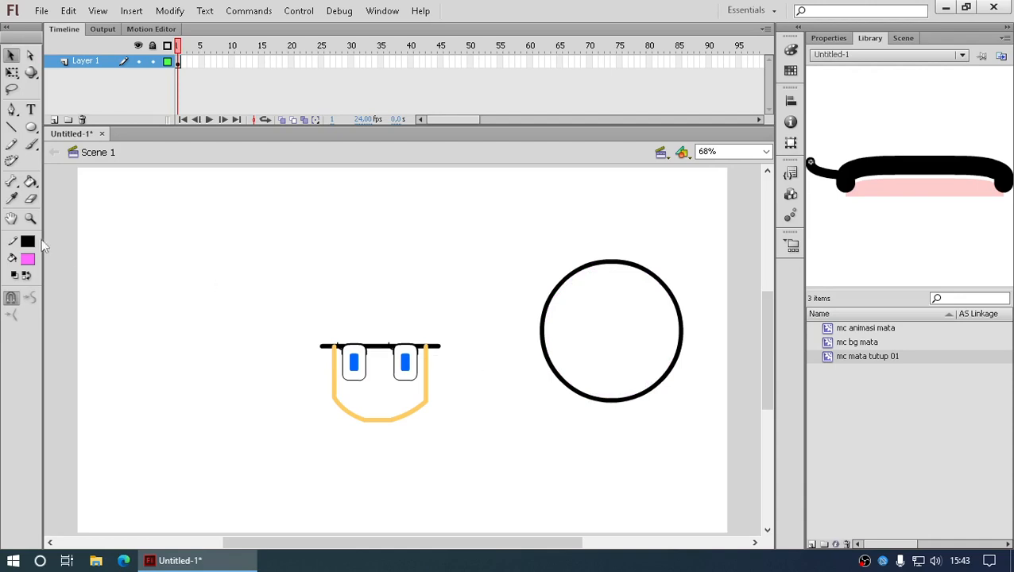
# - Cut the circle with a horizontal line through its middle, then delete the lower arc and all pieces of the cutting line
pyautogui.click(12, 128)
pyautogui.moveTo(515, 326)
pyautogui.mouseDown()
pyautogui.moveTo(627, 335)
pyautogui.moveTo(717, 326)
pyautogui.mouseUp()
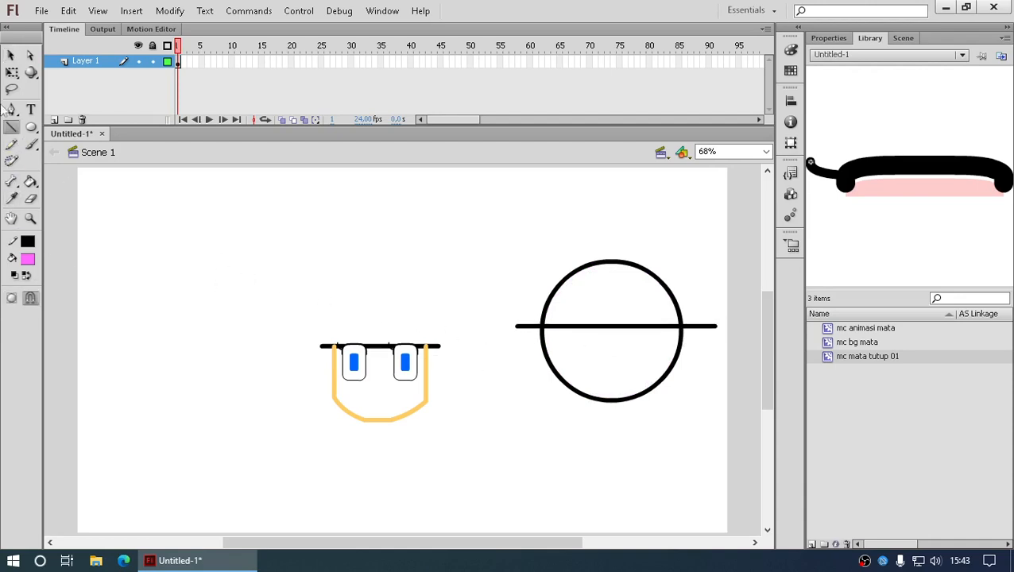
pyautogui.click(12, 56)
pyautogui.click(628, 402)
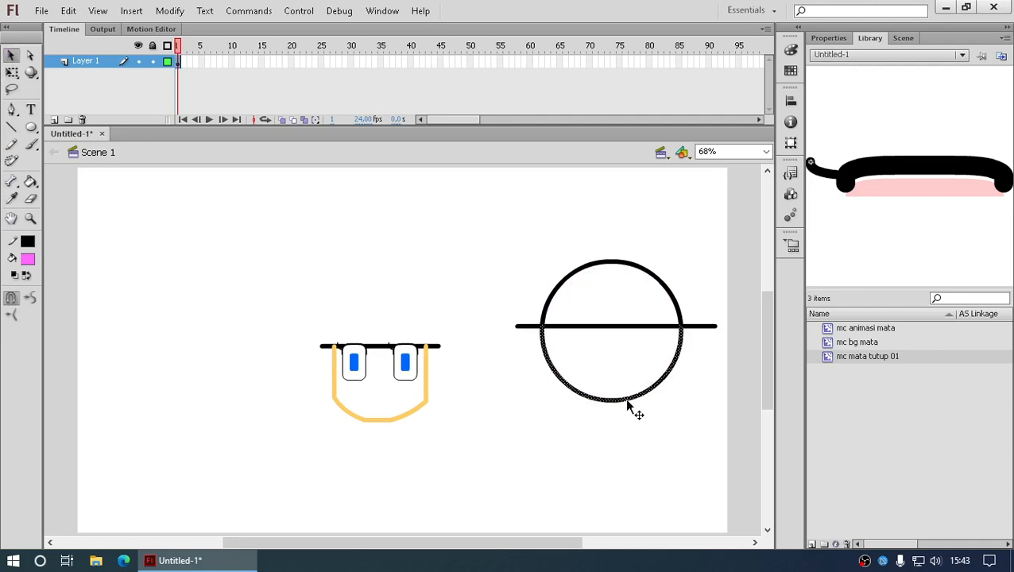
pyautogui.press('Delete')
pyautogui.click(641, 327)
pyautogui.press('Delete')
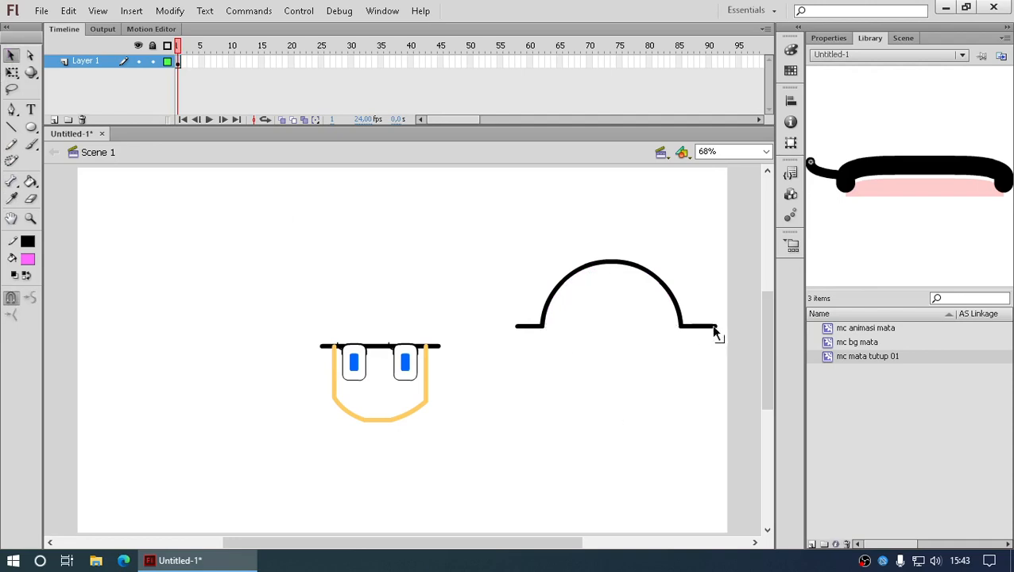
pyautogui.click(714, 326)
pyautogui.press('Delete')
pyautogui.click(531, 327)
pyautogui.press('Delete')
# - Move the semicircle onto the black line above the eyes and scale it down to match the line's width
pyautogui.click(568, 291)
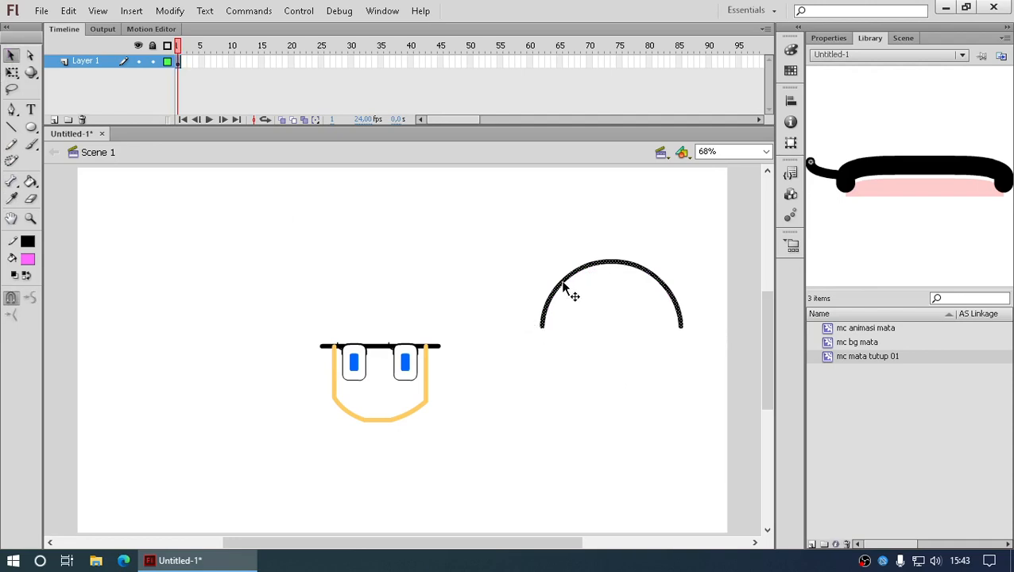
pyautogui.moveTo(566, 287); pyautogui.dragTo(344, 302)
pyautogui.press('q')
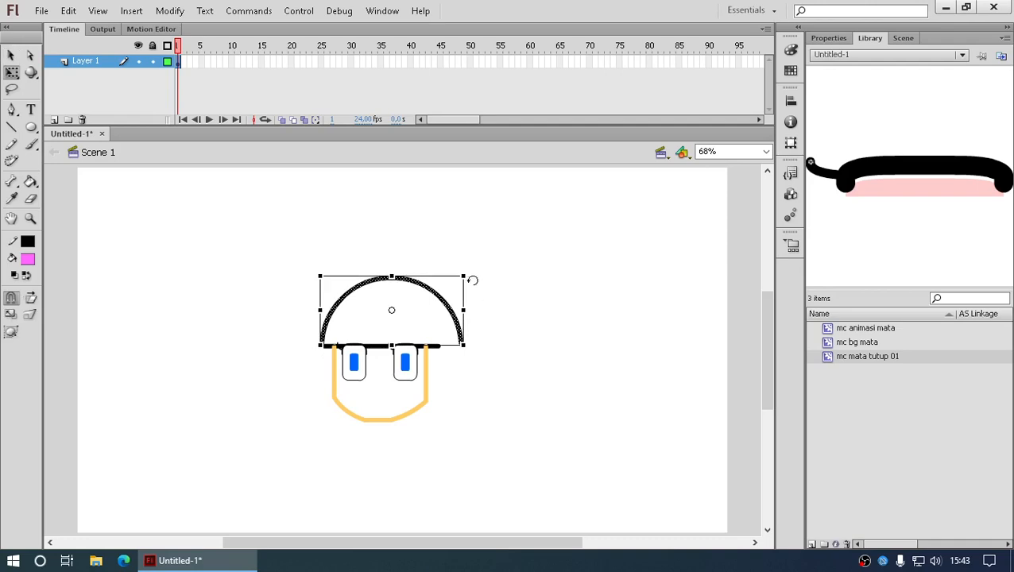
pyautogui.moveTo(465, 278); pyautogui.dragTo(442, 287)
pyautogui.click(528, 327)
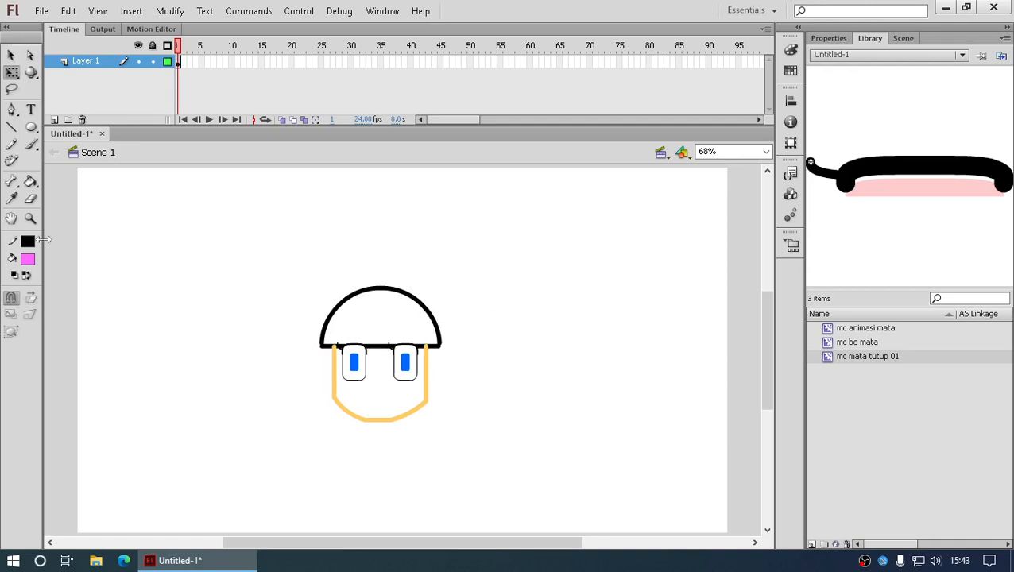
# - Join both ends of the black horizontal line to the lower ends of the semicircle
pyautogui.click(30, 218)
pyautogui.moveTo(275, 288); pyautogui.dragTo(533, 396)
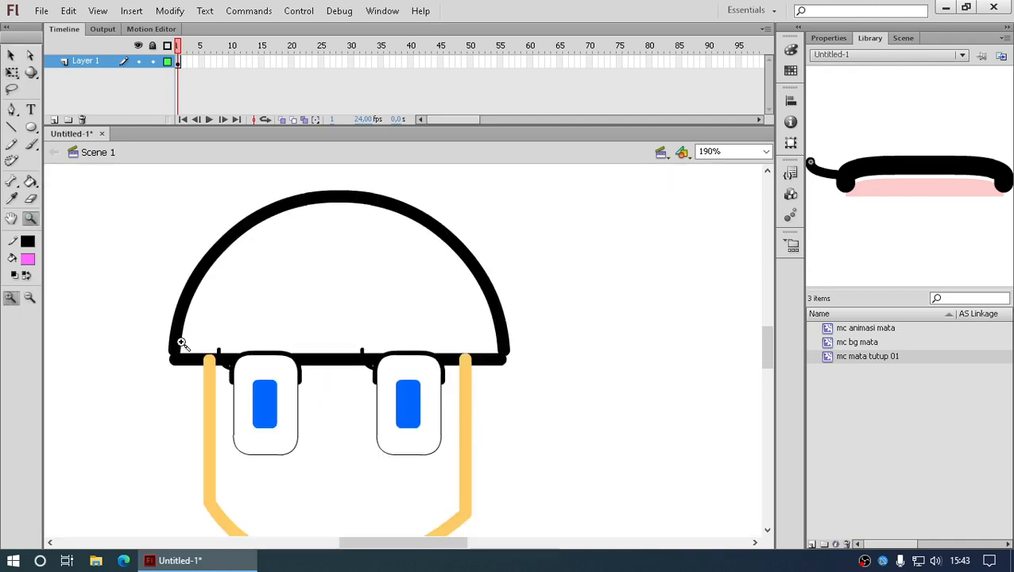
pyautogui.click(12, 55)
pyautogui.click(244, 229)
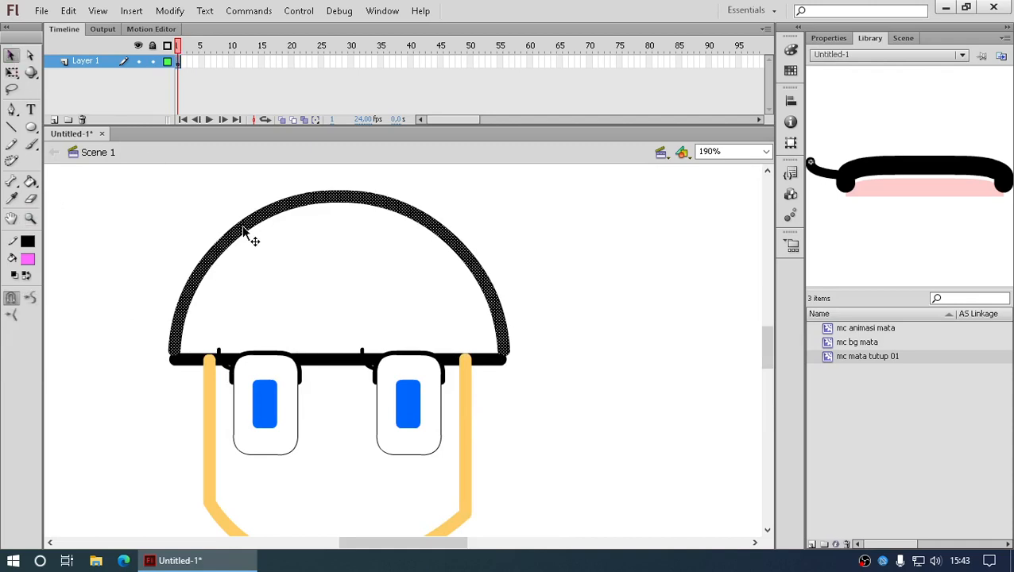
pyautogui.click(497, 398)
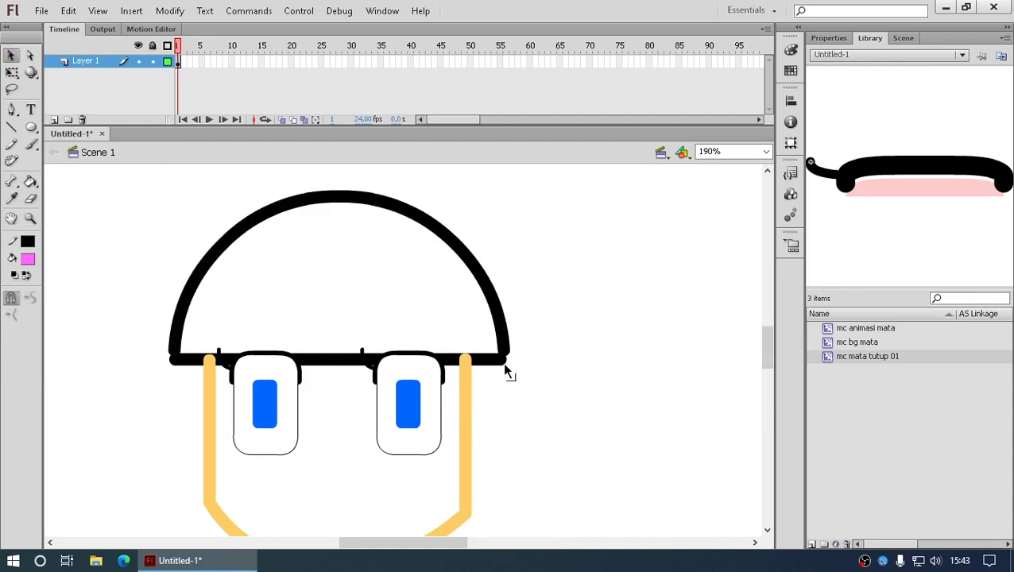
pyautogui.moveTo(504, 367); pyautogui.dragTo(508, 361)
pyautogui.moveTo(178, 359); pyautogui.dragTo(174, 350)
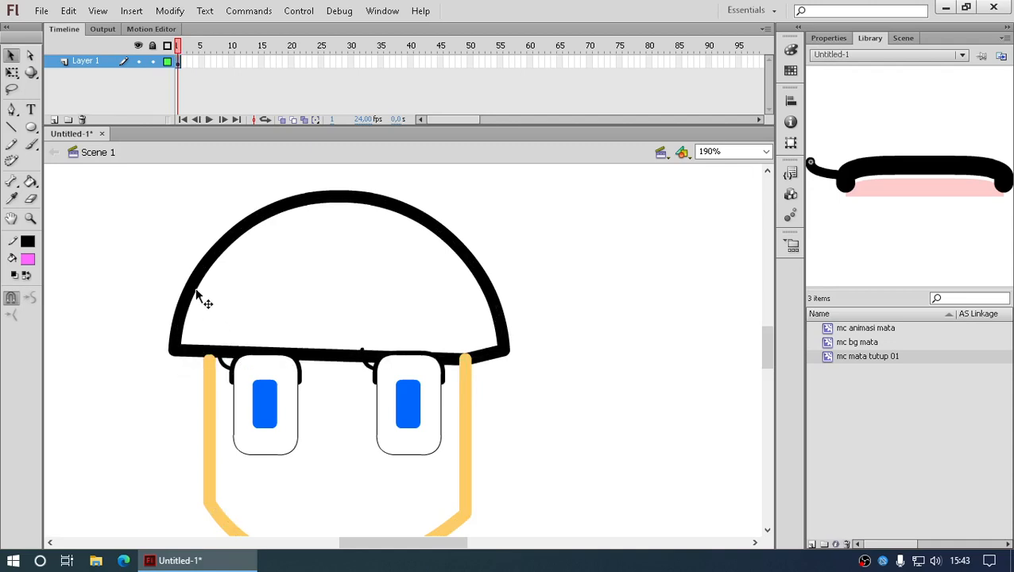
# - Set the stroke thickness of the whole semicircular head outline to 1
pyautogui.doubleClick(199, 297)
pyautogui.click(829, 38)
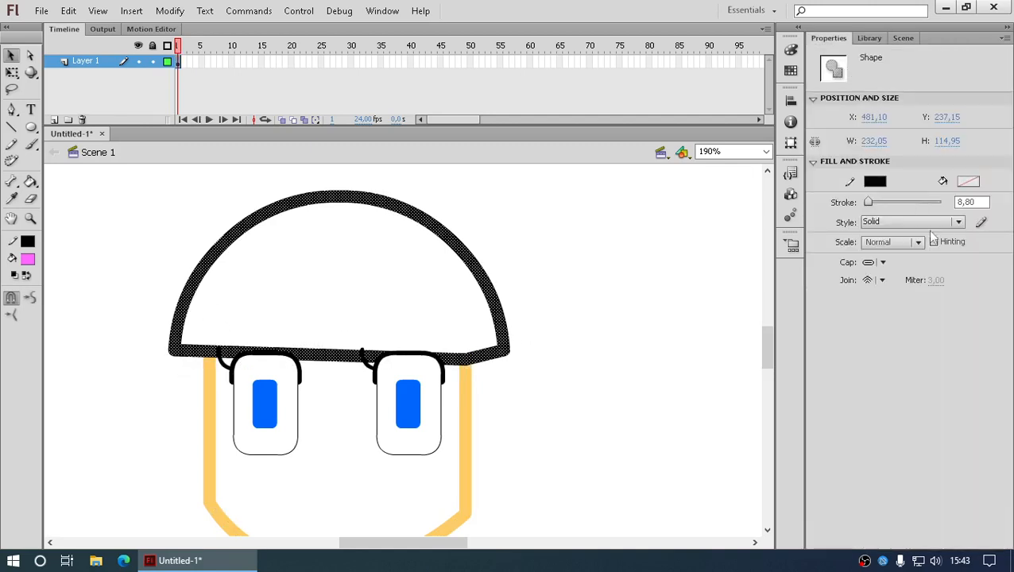
pyautogui.moveTo(979, 203); pyautogui.dragTo(924, 205)
pyautogui.write('1')
pyautogui.press('Return')
pyautogui.click(564, 375)
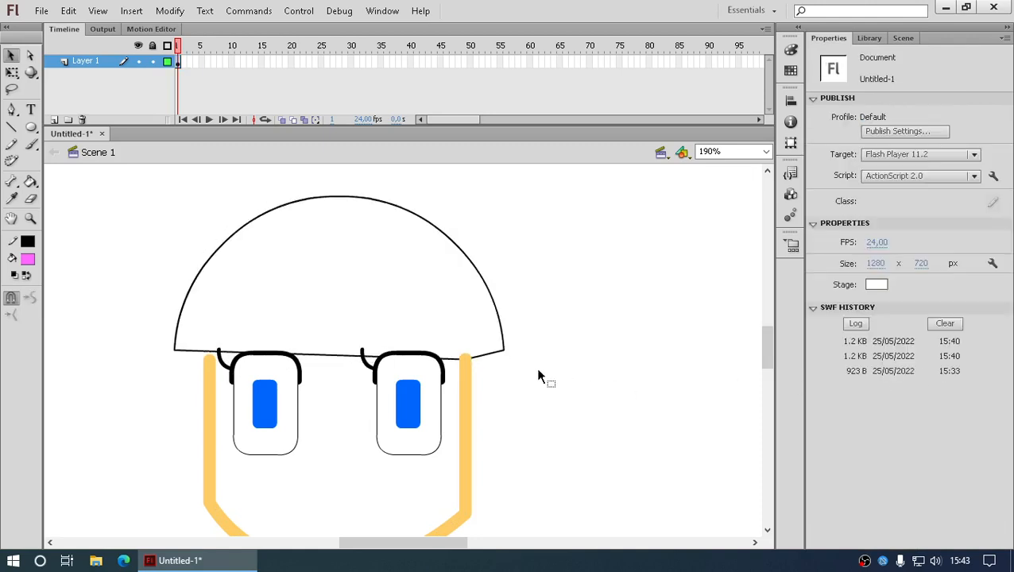
# - Set the stroke thickness of the orange face outline to 1
pyautogui.click(468, 390)
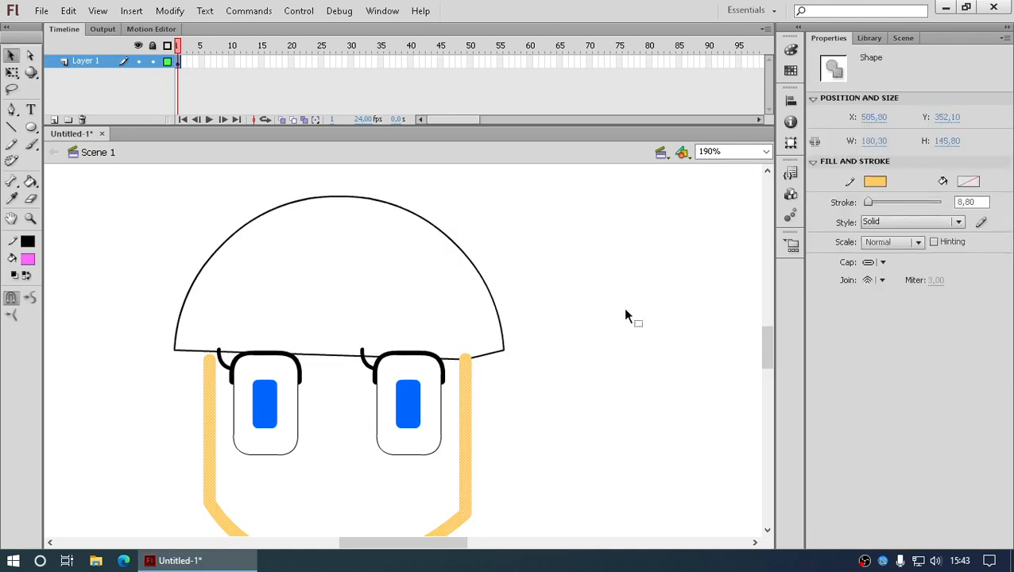
pyautogui.click(971, 203)
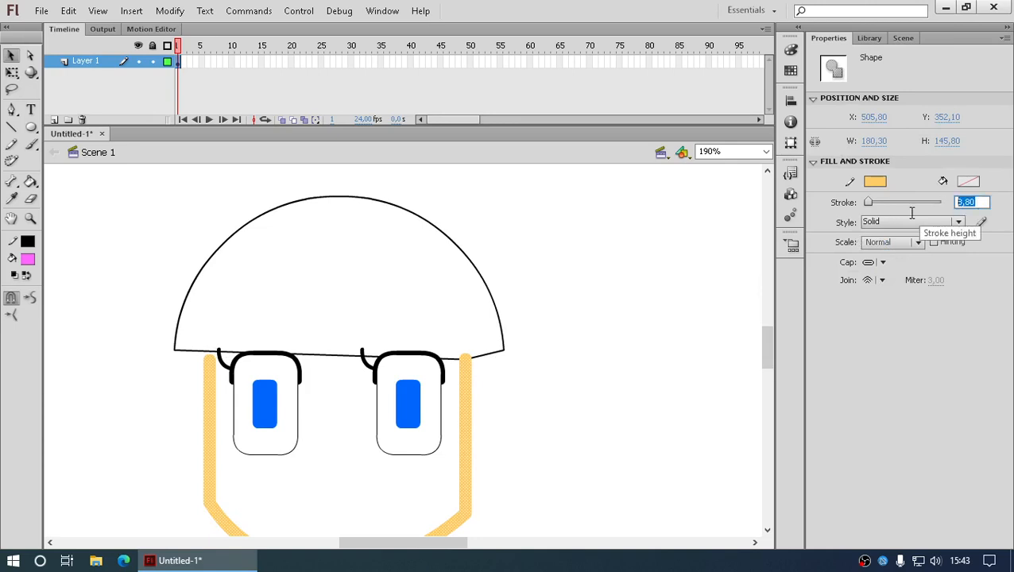
pyautogui.write('1')
pyautogui.press('Return')
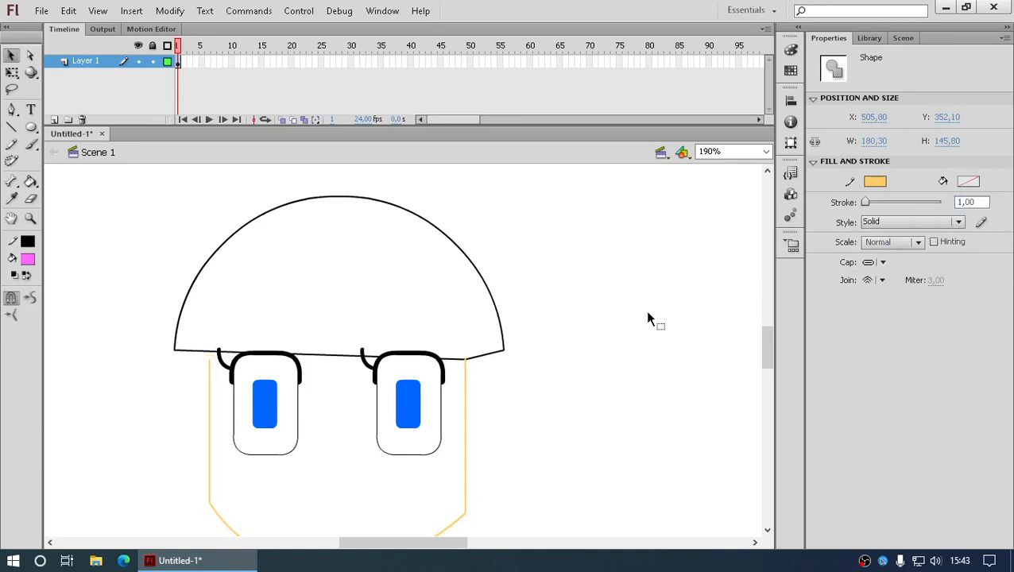
pyautogui.click(644, 310)
# - Close the gap between the face outline's left side and the hair's lower edge, and fill the face with a light peach skin colour
pyautogui.scroll(-1, 617, 322)
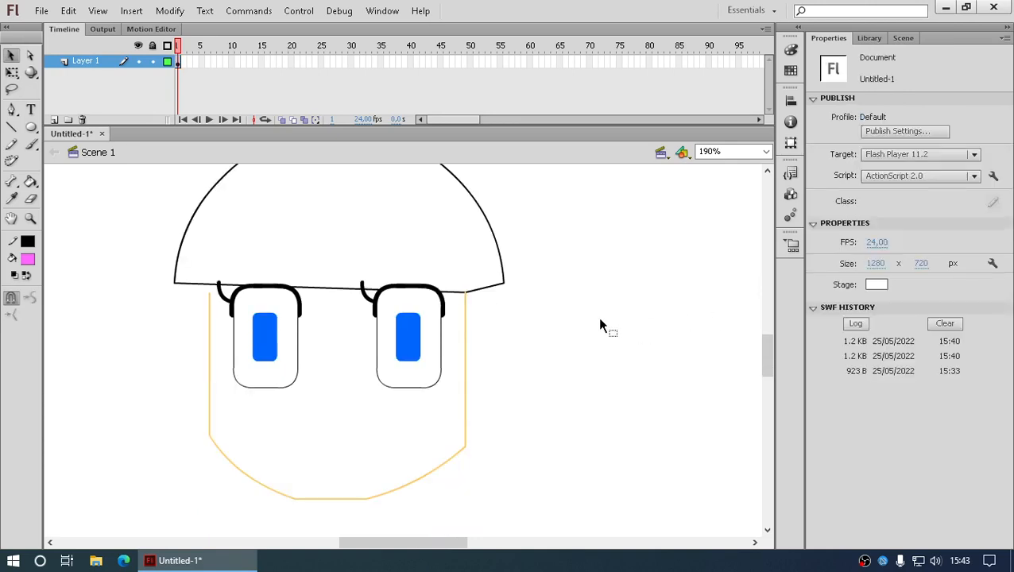
pyautogui.click(31, 182)
pyautogui.click(30, 257)
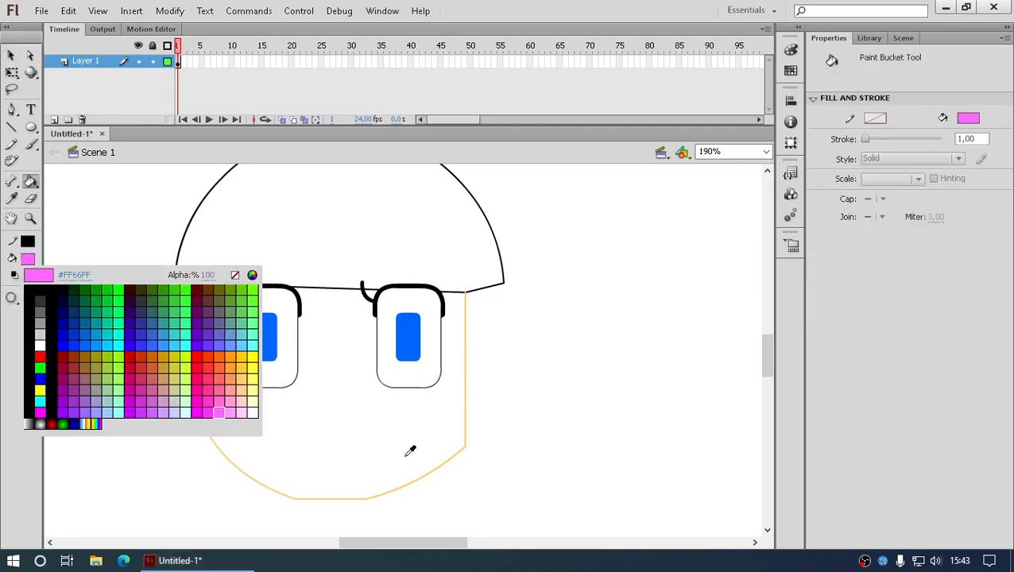
pyautogui.click(451, 459)
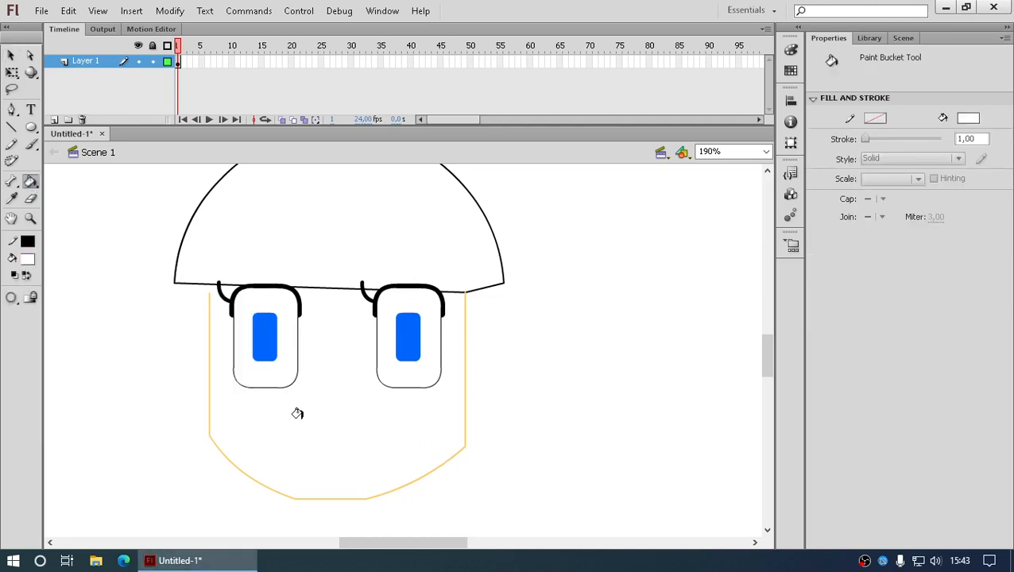
pyautogui.click(28, 260)
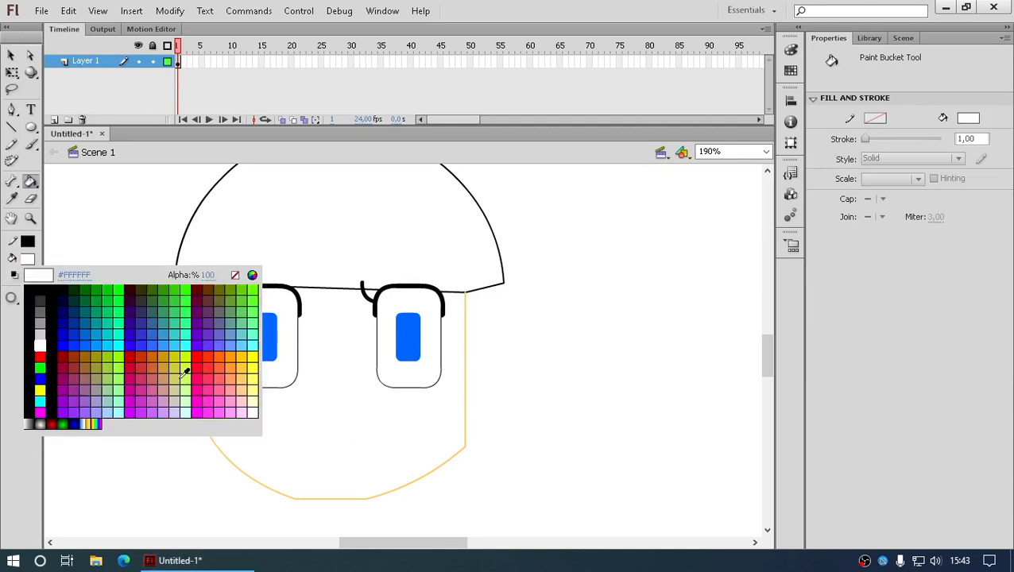
pyautogui.click(245, 385)
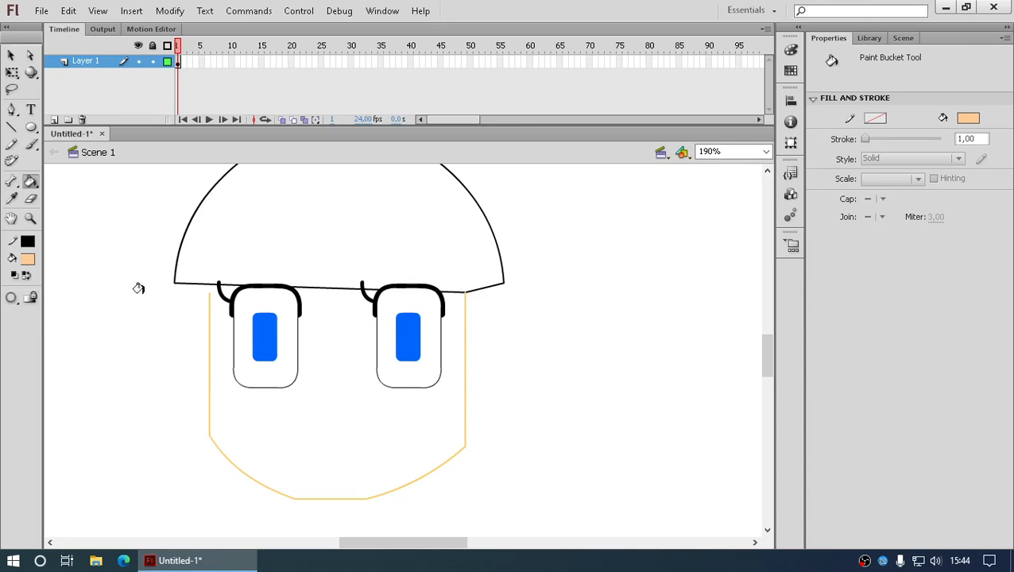
pyautogui.click(11, 56)
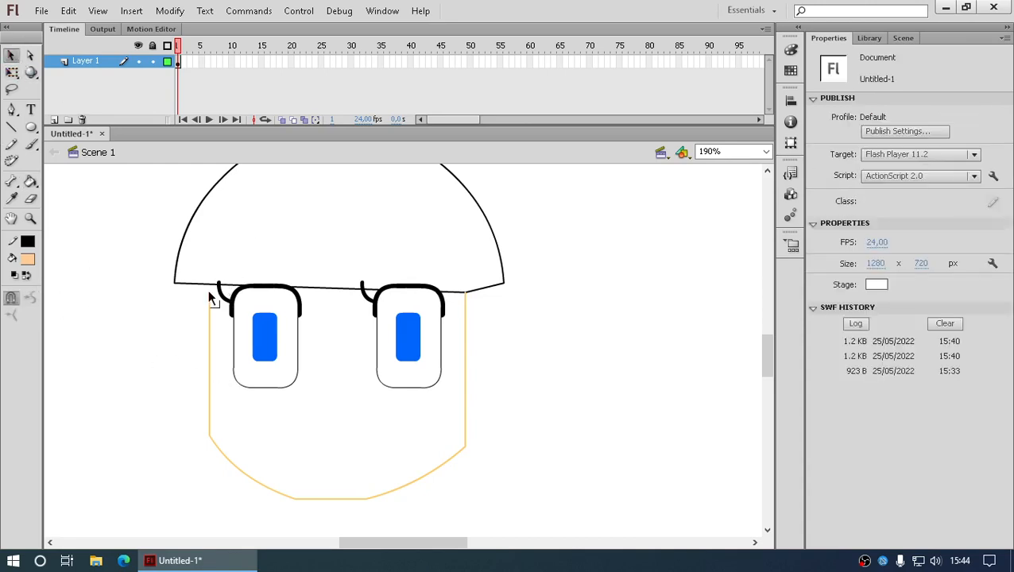
pyautogui.moveTo(209, 294); pyautogui.dragTo(209, 284)
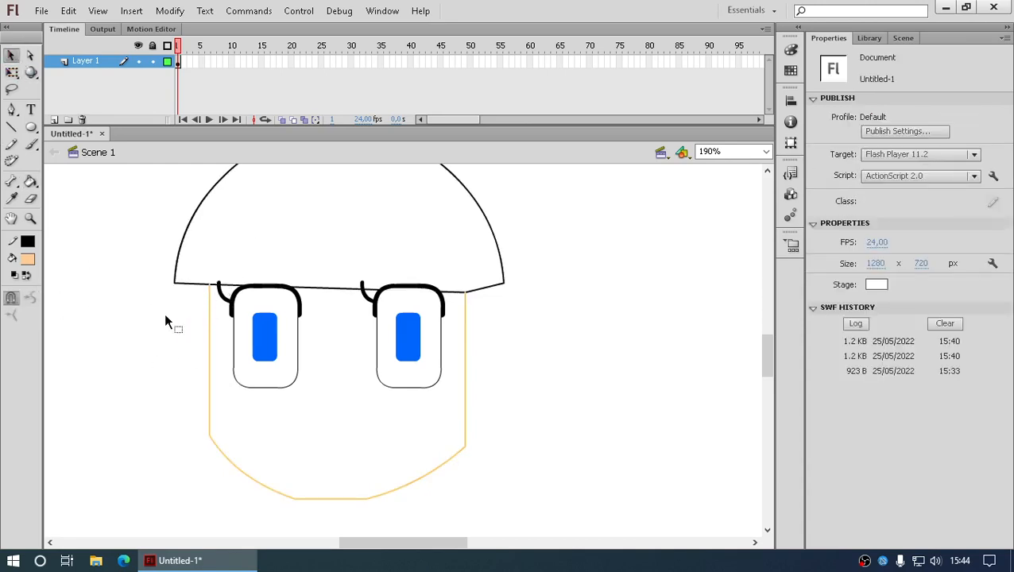
pyautogui.click(31, 181)
pyautogui.click(326, 421)
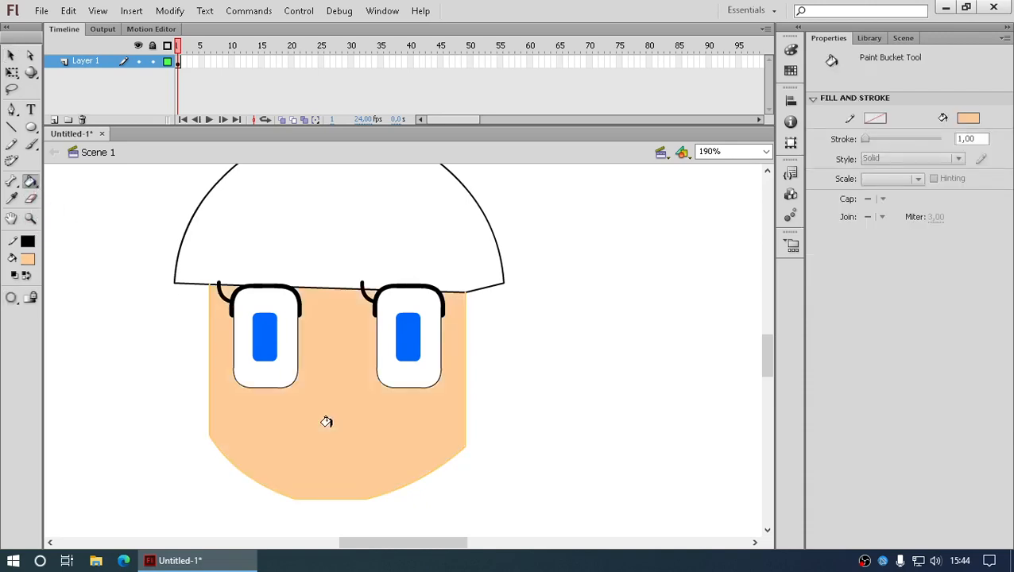
# - Straighten the right end of the hair's lower edge and draw two narrow triangular notches rising from that edge between the left eye and the centre
pyautogui.click(11, 55)
pyautogui.moveTo(504, 284); pyautogui.dragTo(504, 292)
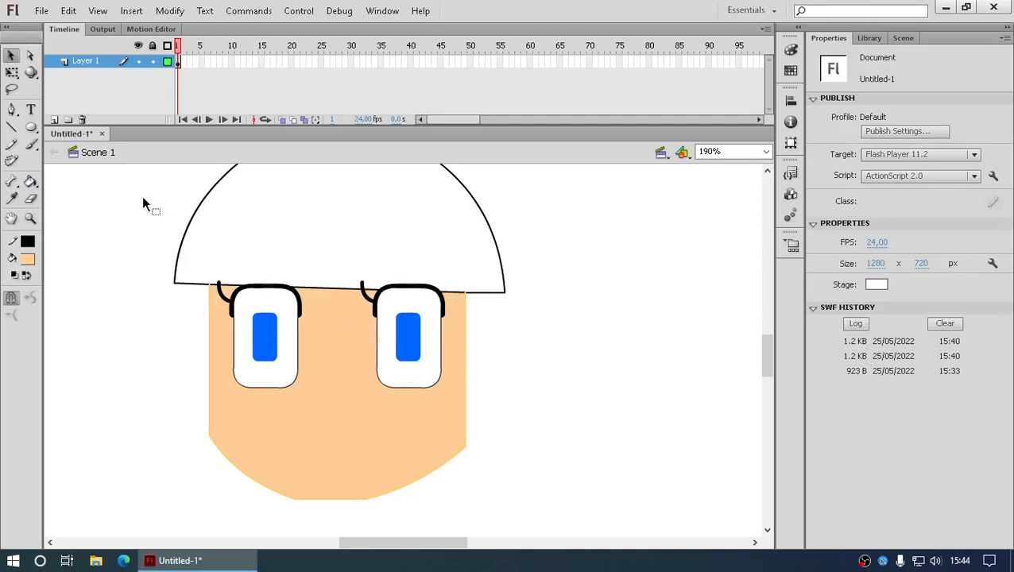
pyautogui.click(12, 127)
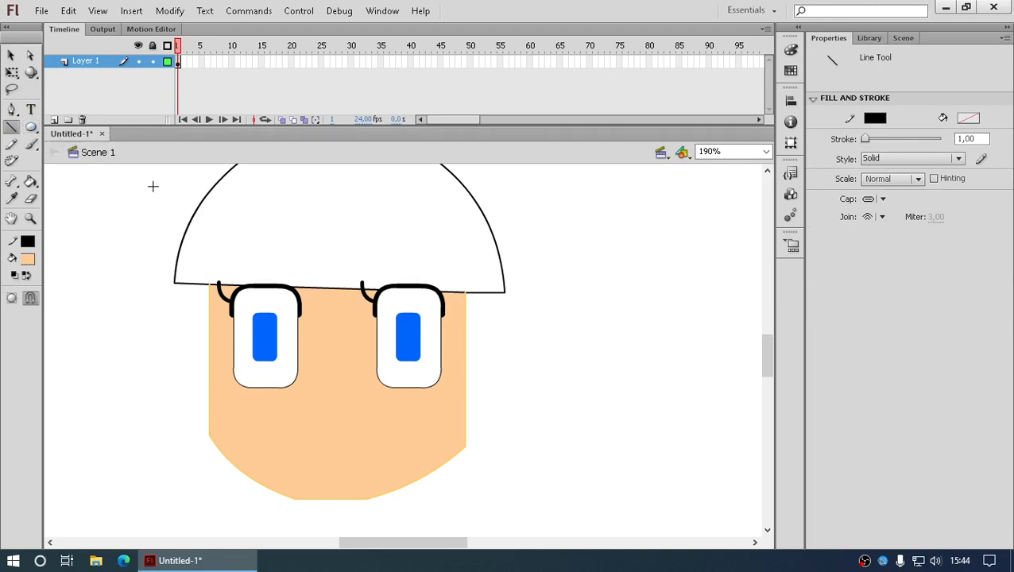
pyautogui.moveTo(258, 283)
pyautogui.mouseDown()
pyautogui.moveTo(283, 233)
pyautogui.moveTo(284, 293)
pyautogui.moveTo(314, 240)
pyautogui.moveTo(320, 287)
pyautogui.mouseUp()
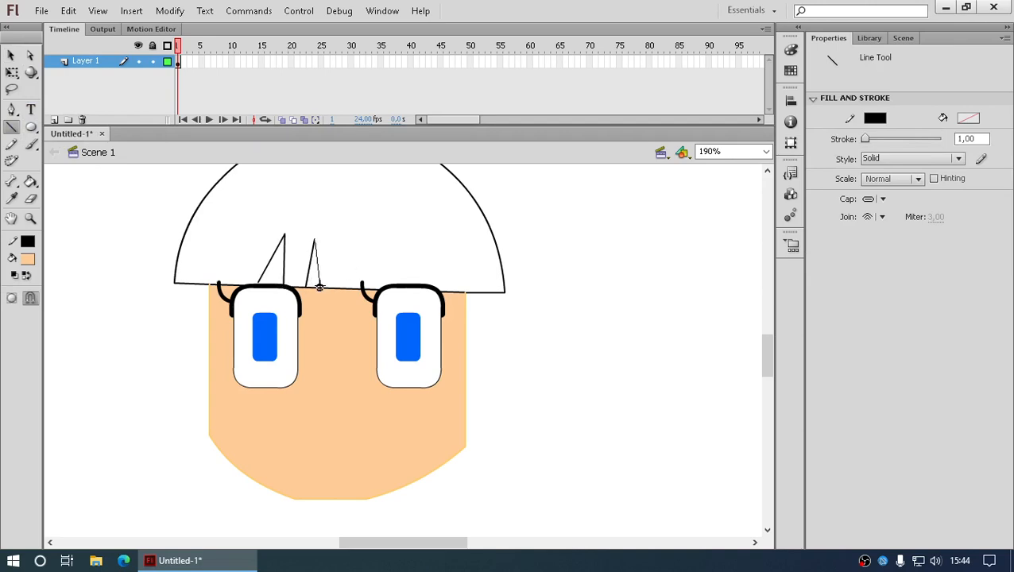
# - Move the left eye off the face to uncover the hair's lower edge beneath the notches
pyautogui.click(11, 54)
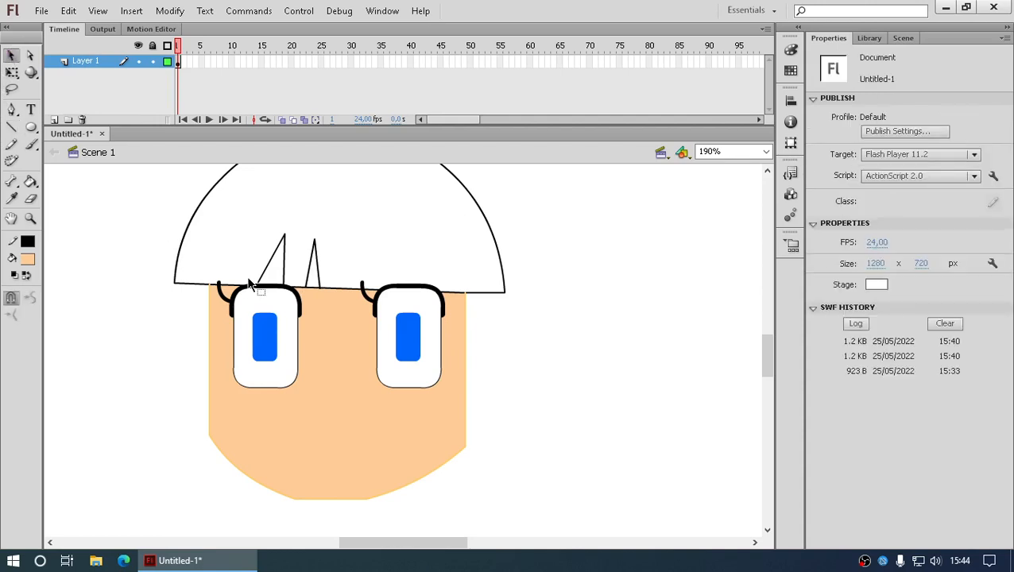
pyautogui.click(278, 296)
pyautogui.click(326, 314)
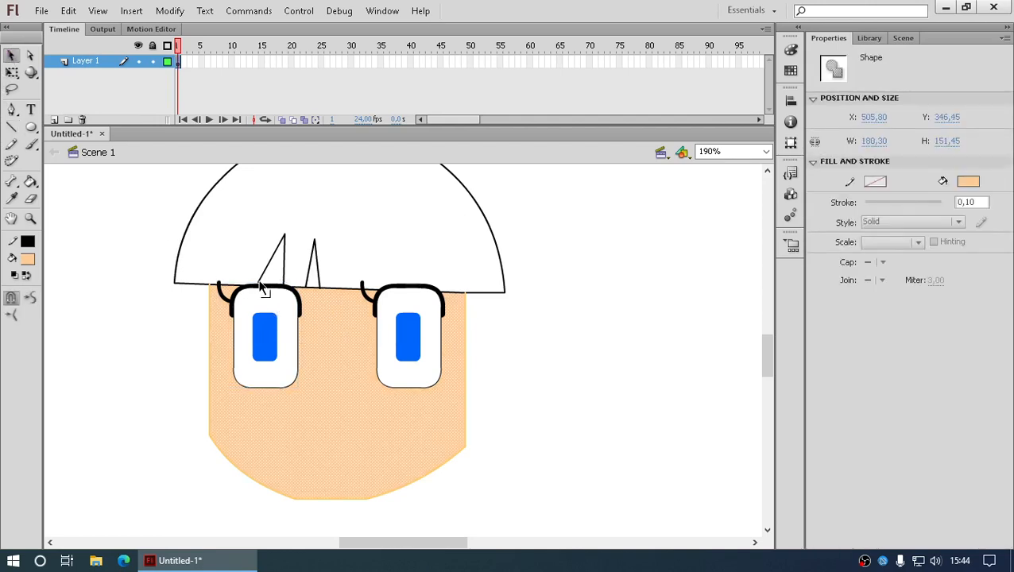
pyautogui.click(315, 293)
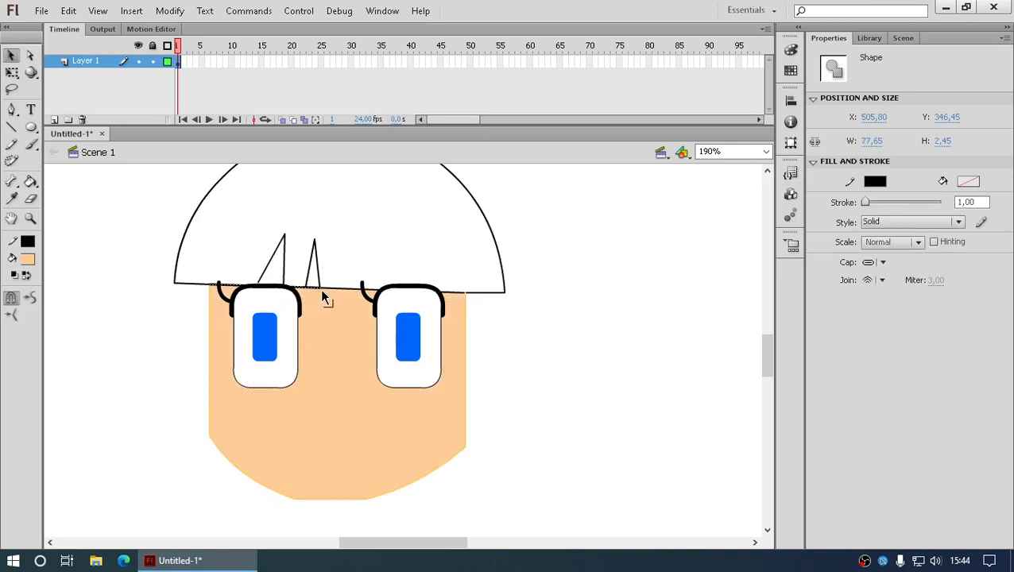
pyautogui.click(99, 228)
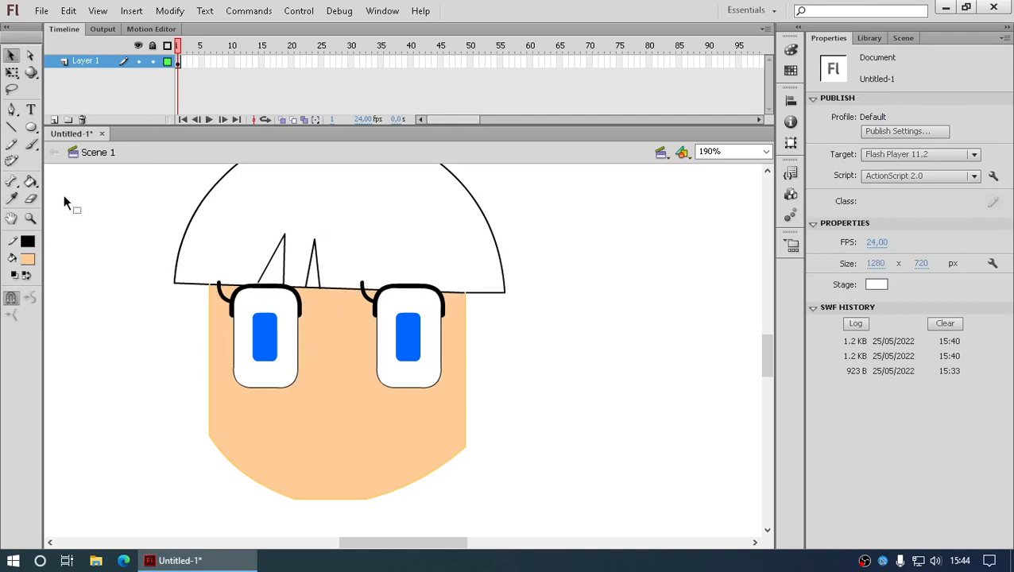
pyautogui.moveTo(254, 288)
pyautogui.mouseDown()
pyautogui.moveTo(281, 322)
pyautogui.moveTo(204, 345)
pyautogui.moveTo(182, 332)
pyautogui.mouseUp()
# - Snap the lower ends of the notch lines onto the hair's lower edge so both triangles are closed
pyautogui.click(274, 285)
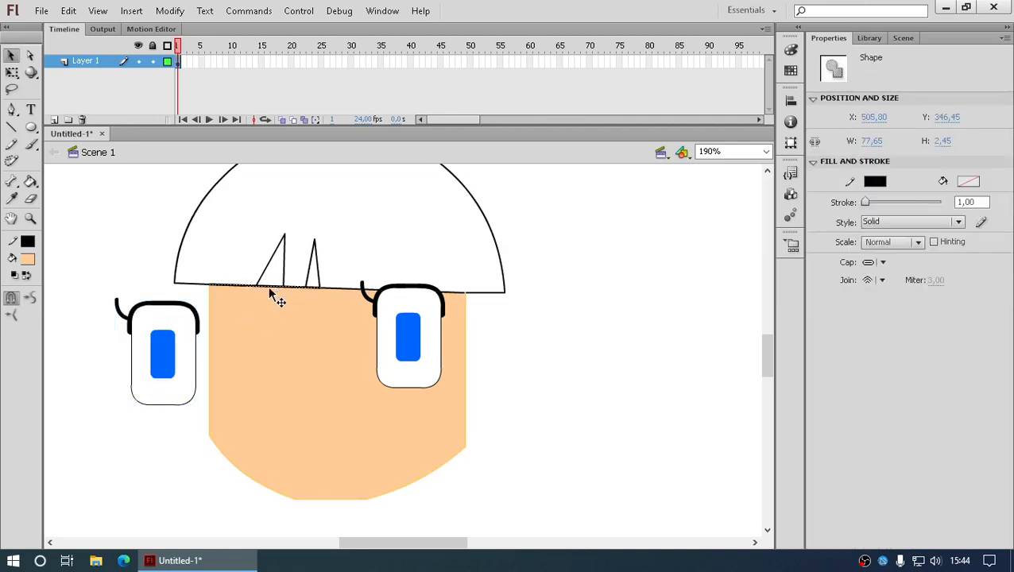
pyautogui.click(279, 271)
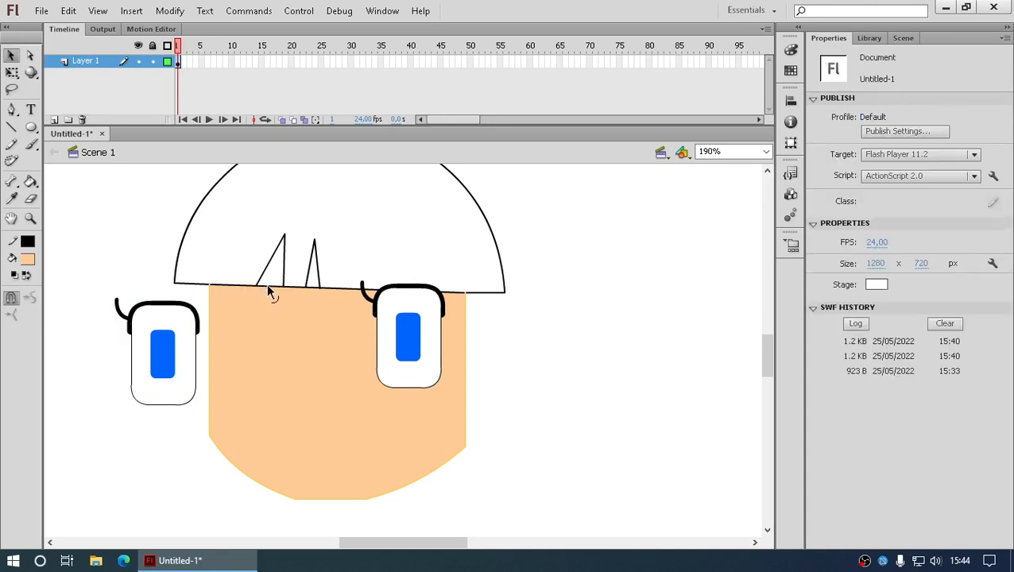
pyautogui.moveTo(256, 286); pyautogui.dragTo(254, 287)
pyautogui.click(263, 287)
pyautogui.press('Delete')
pyautogui.moveTo(254, 287); pyautogui.dragTo(255, 287)
pyautogui.hotkey('ctrl', 'z')
pyautogui.click(292, 281)
pyautogui.moveTo(282, 286); pyautogui.dragTo(280, 292)
pyautogui.moveTo(307, 286); pyautogui.dragTo(305, 285)
# - Delete the segments of the hair's lower edge that cross the bases of the two notches
pyautogui.click(315, 288)
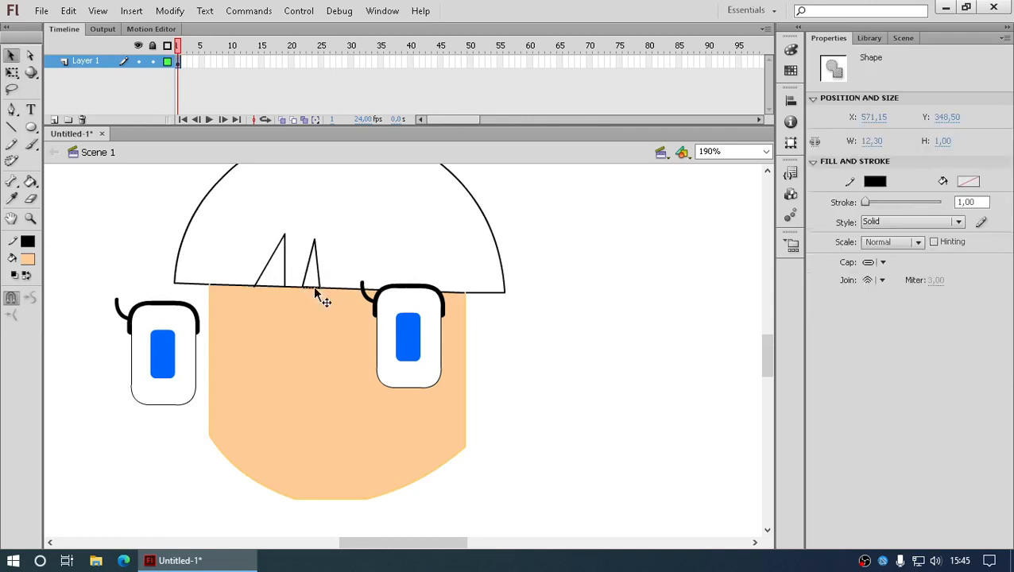
pyautogui.press('Delete')
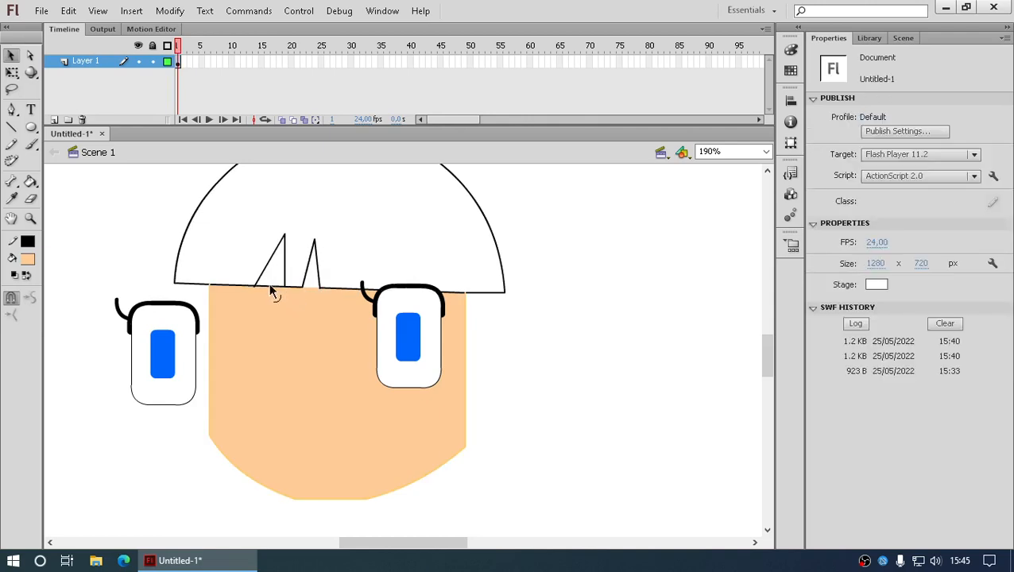
pyautogui.click(272, 286)
pyautogui.press('Delete')
pyautogui.click(253, 286)
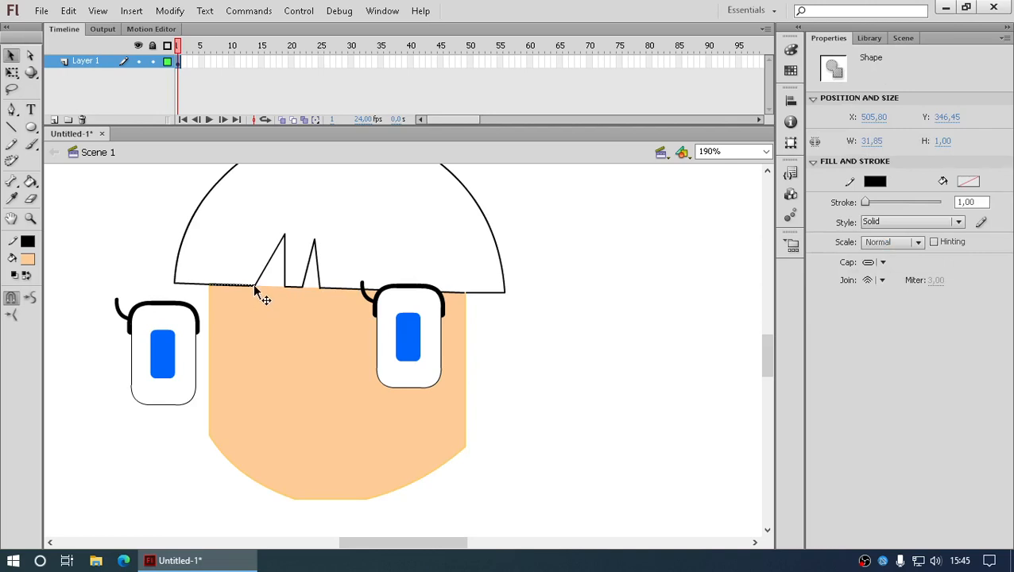
pyautogui.click(134, 276)
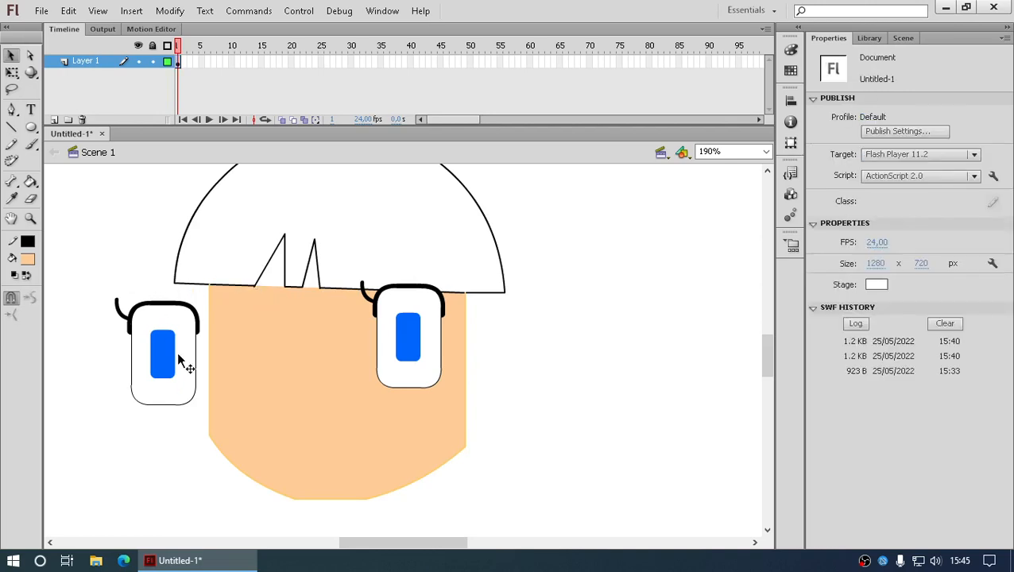
# - Move the left eye back onto the face, level with the right eye
pyautogui.click(171, 362)
pyautogui.moveTo(169, 364); pyautogui.dragTo(270, 343)
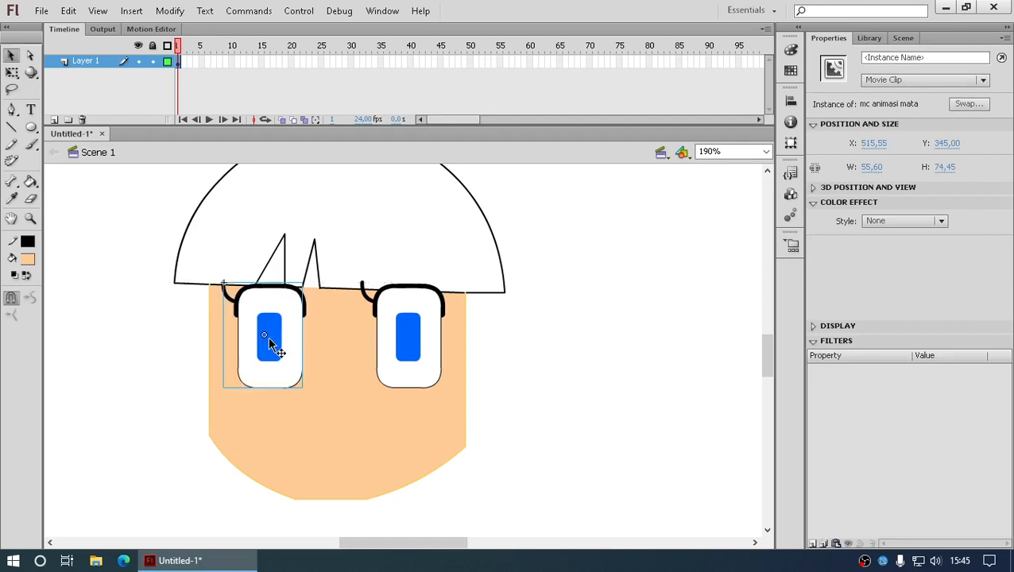
pyautogui.click(592, 374)
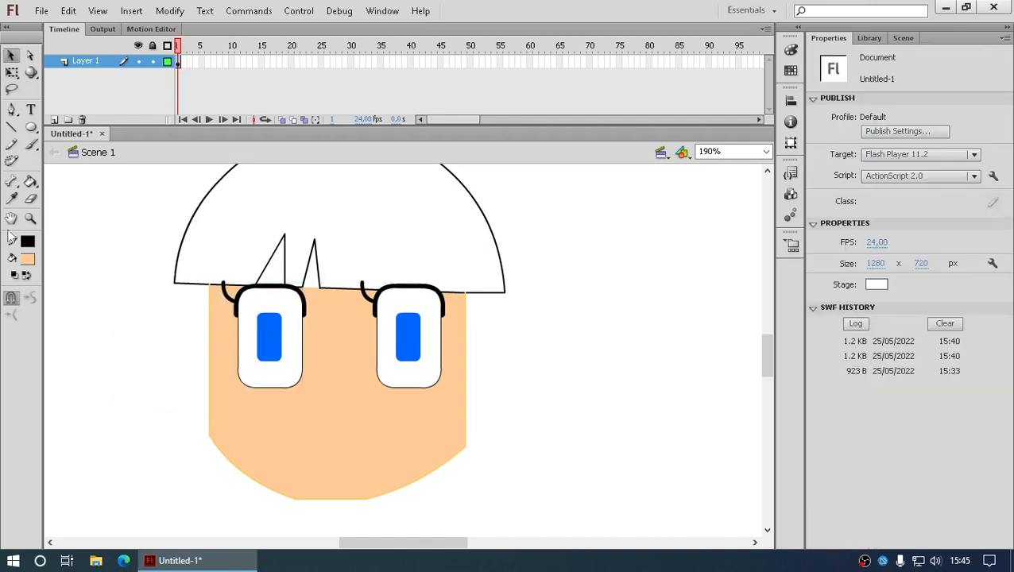
# - Fill both fringe notches with the skin colour and the rest of the hair with light pink
pyautogui.click(31, 182)
pyautogui.click(277, 261)
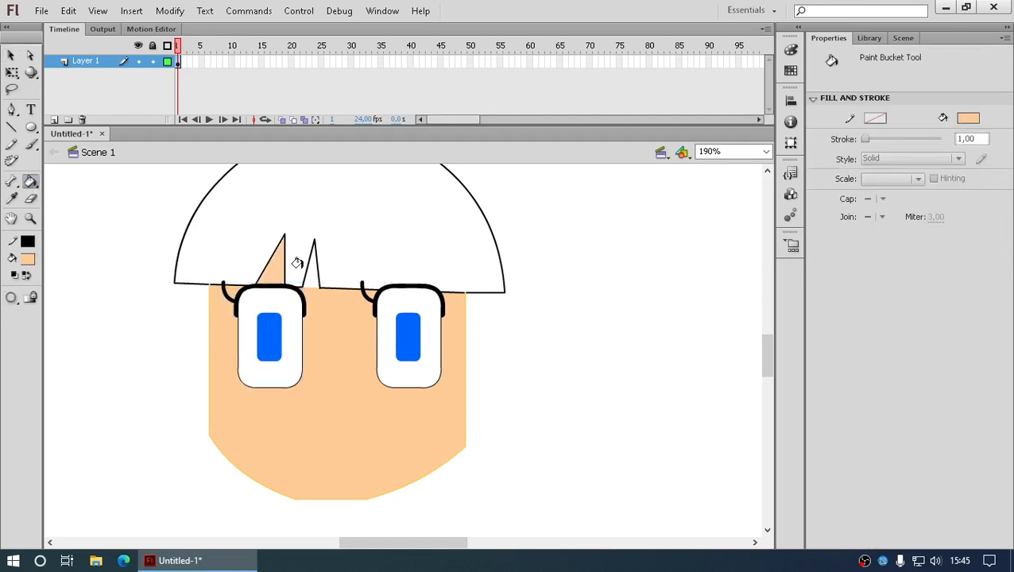
pyautogui.click(307, 269)
pyautogui.click(32, 260)
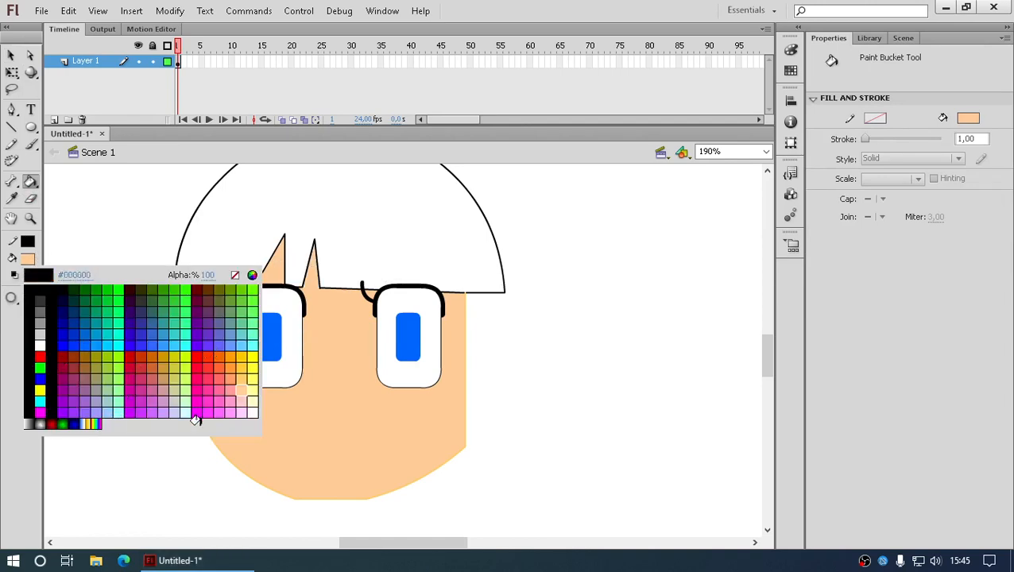
pyautogui.click(232, 396)
pyautogui.click(248, 208)
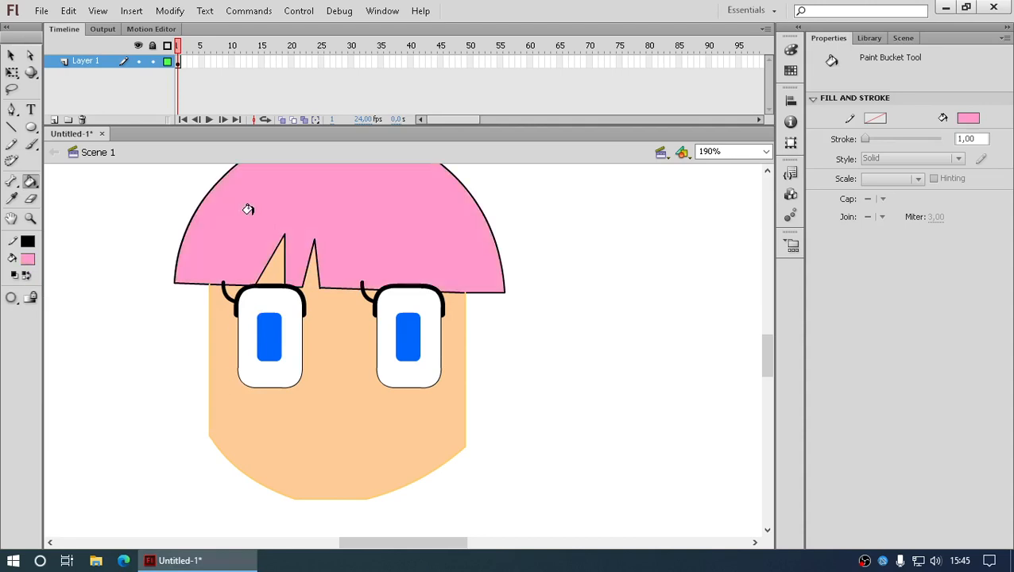
# - Bend the straight sides of both fringe notches into curves to shape the hair strands
pyautogui.click(12, 55)
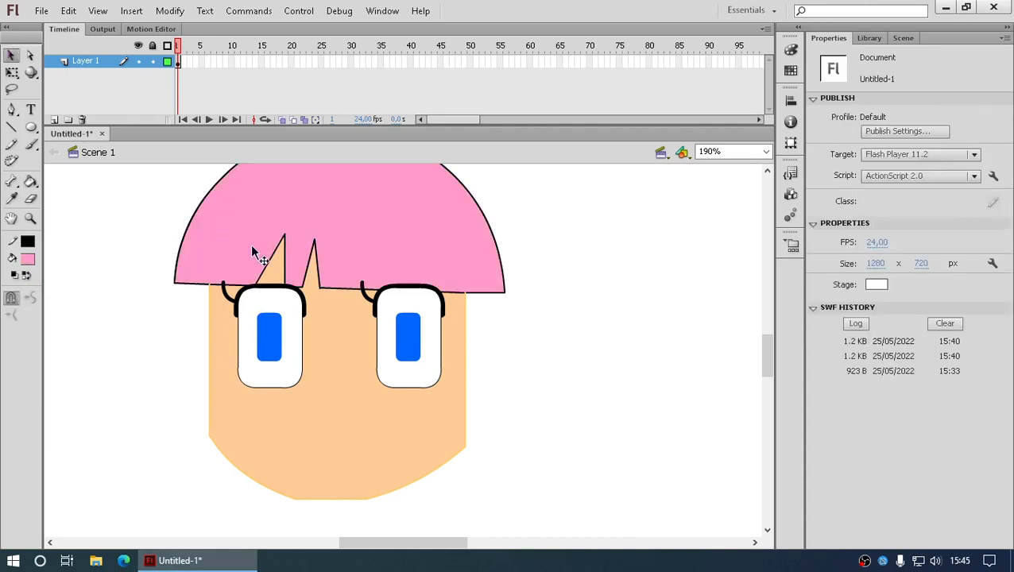
pyautogui.moveTo(270, 264); pyautogui.dragTo(264, 267)
pyautogui.doubleClick(280, 264)
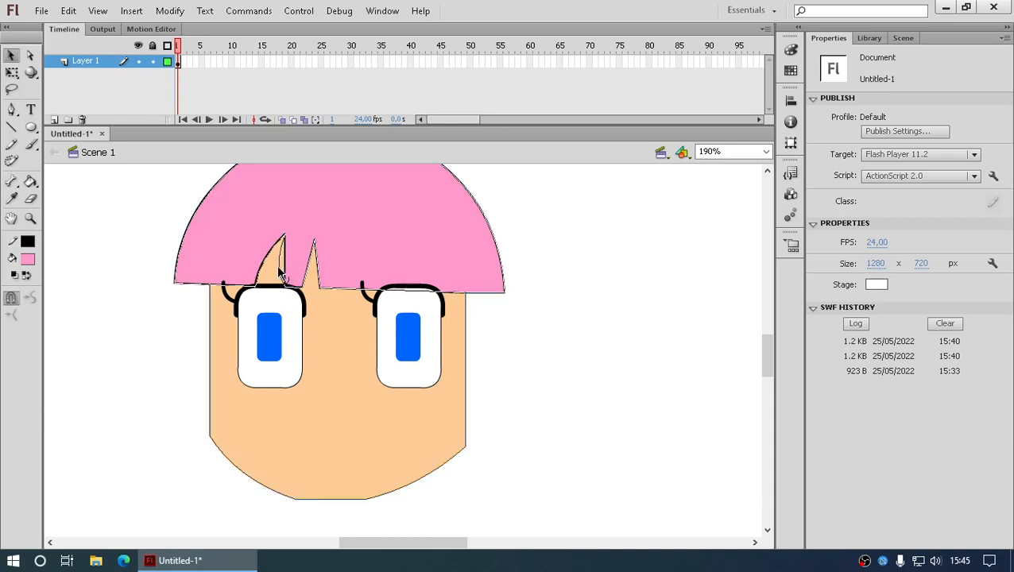
pyautogui.press('Delete')
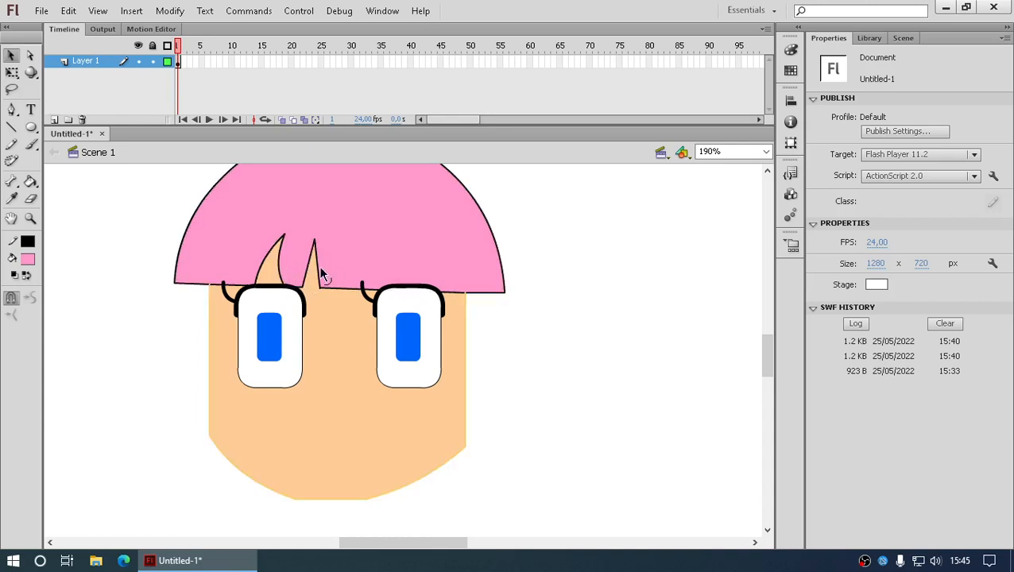
pyautogui.moveTo(321, 268); pyautogui.dragTo(315, 274)
pyautogui.scroll(2, 623, 274)
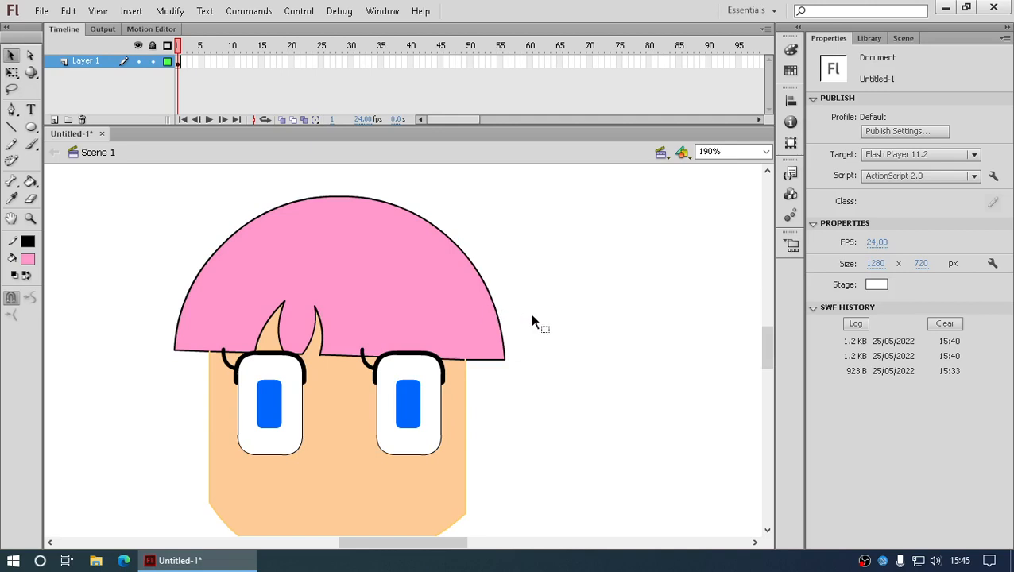
pyautogui.scroll(-2, 532, 321)
pyautogui.scroll(1, 533, 321)
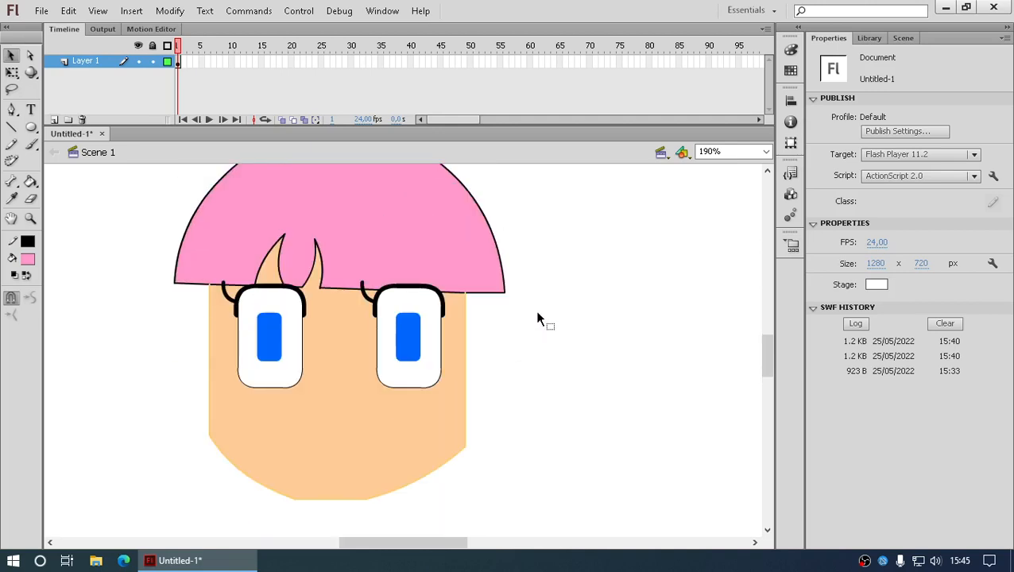
pyautogui.scroll(1, 539, 314)
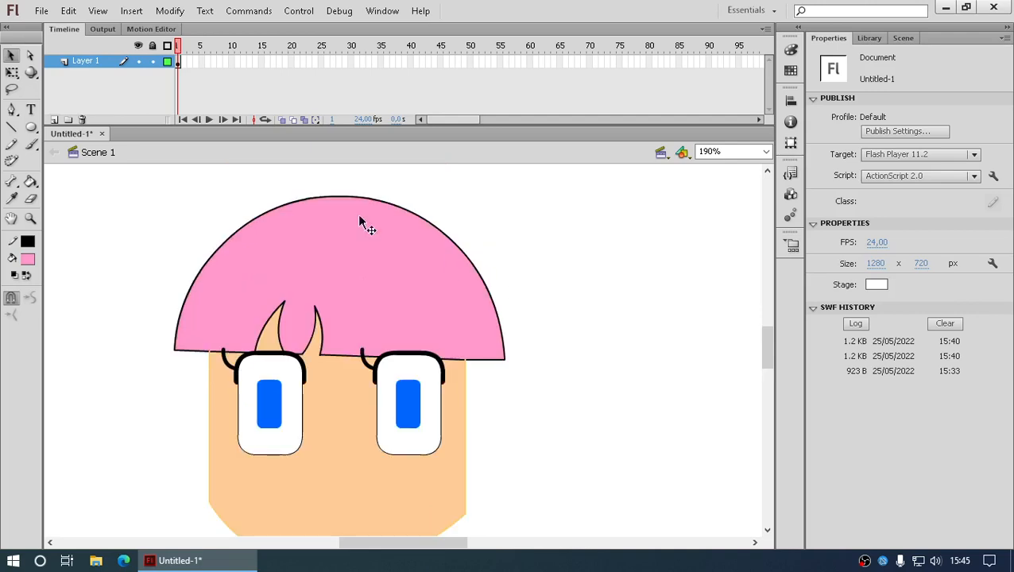
# - Draw a small tilted rectangle on the hair's upper-right edge as a hair tie and fill it with red
pyautogui.click(13, 129)
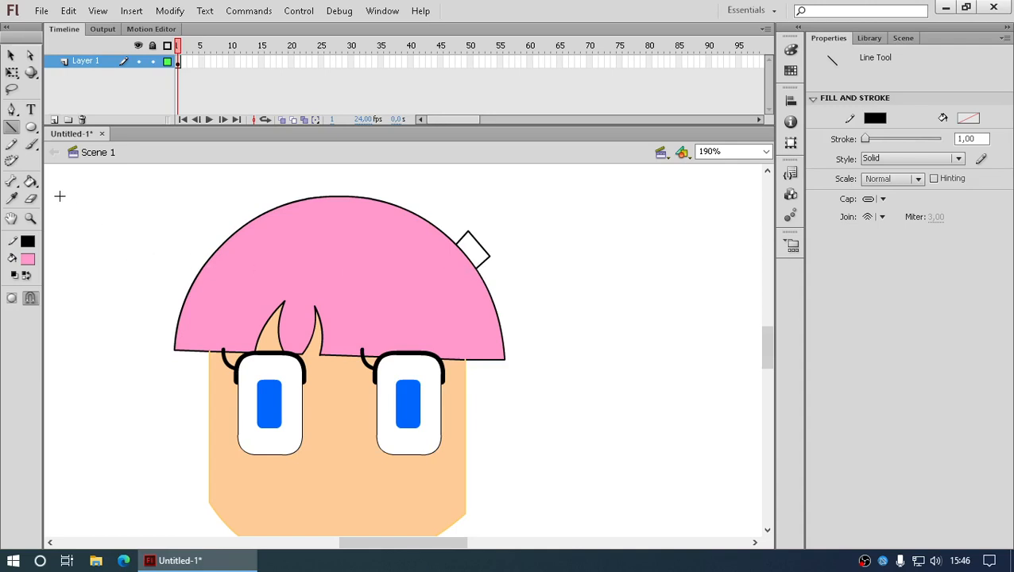
pyautogui.click(30, 181)
pyautogui.click(32, 257)
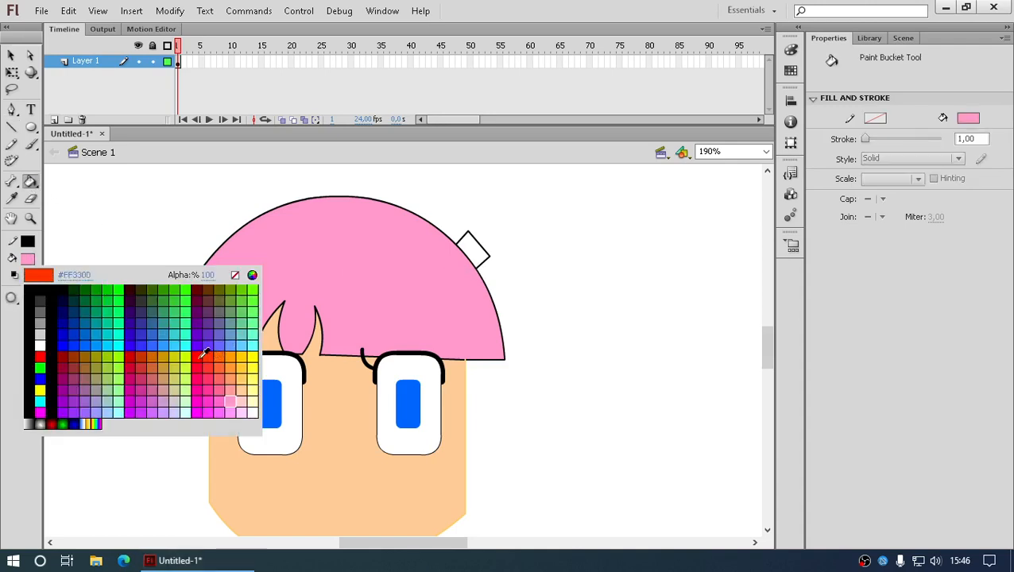
pyautogui.click(40, 357)
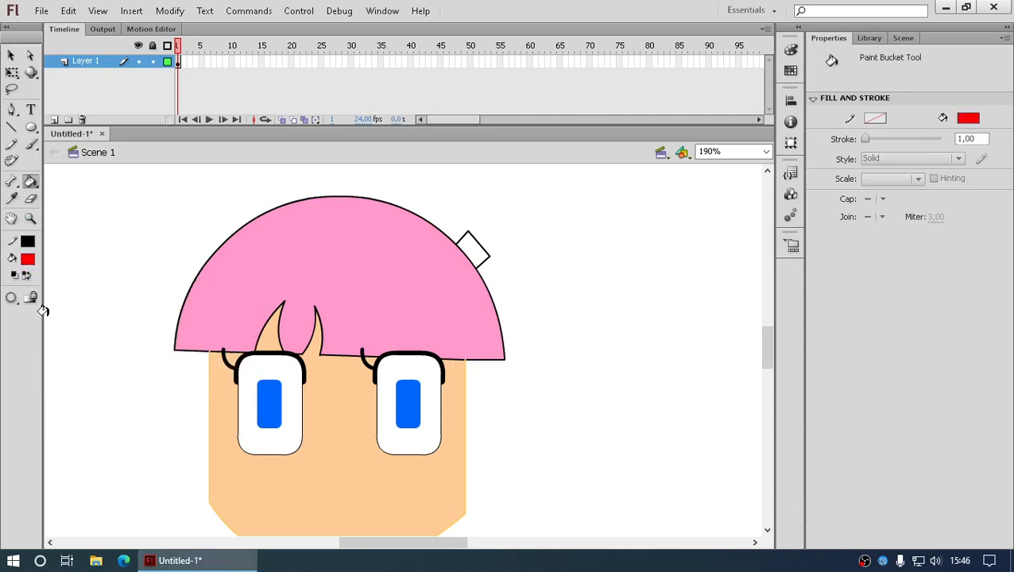
pyautogui.click(30, 181)
pyautogui.click(472, 247)
pyautogui.scroll(2, 471, 241)
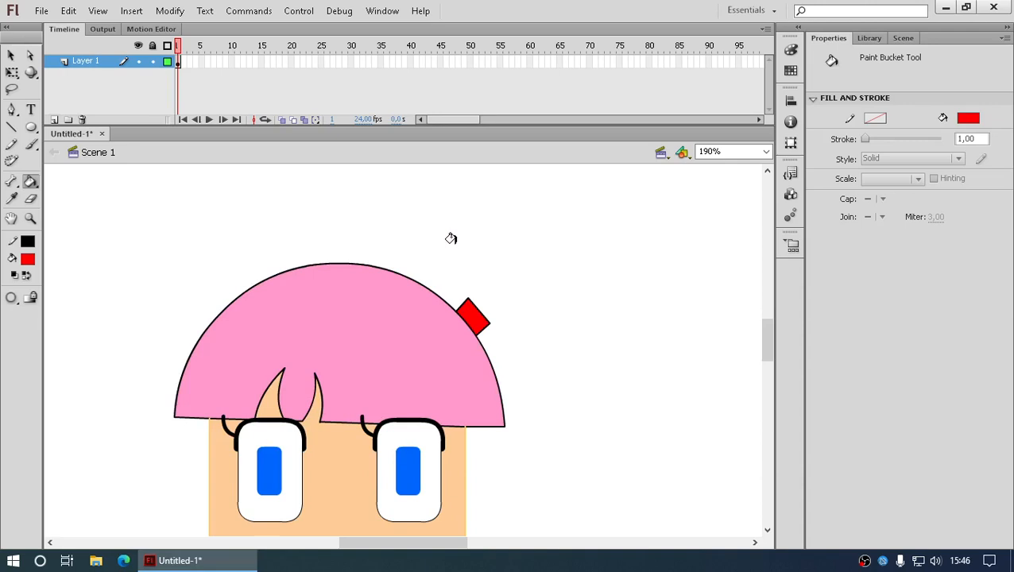
# - Draw a circle with a black outline to the right of the hair and fill it with the hair's light pink
pyautogui.click(31, 127)
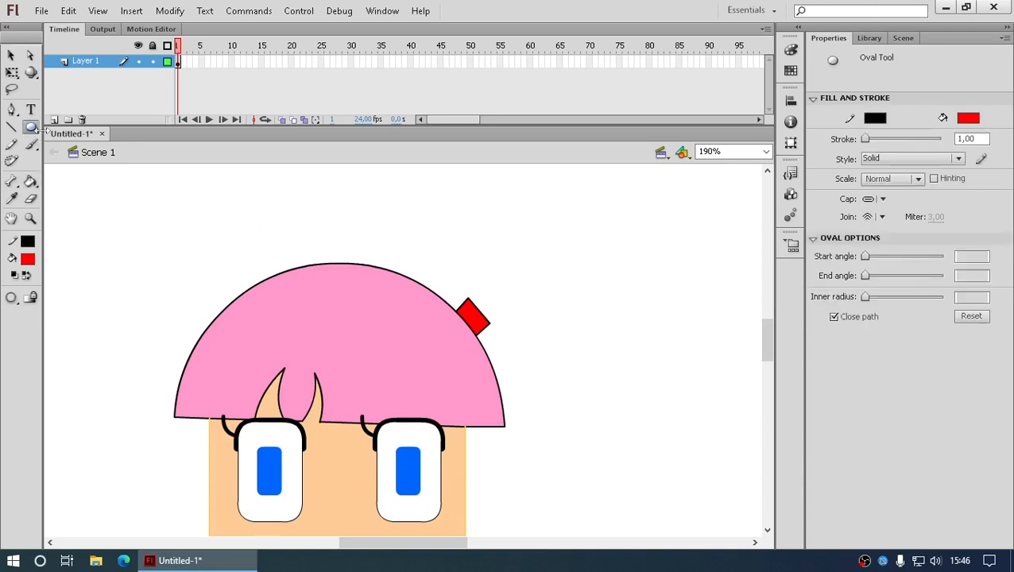
pyautogui.moveTo(583, 248); pyautogui.dragTo(711, 380)
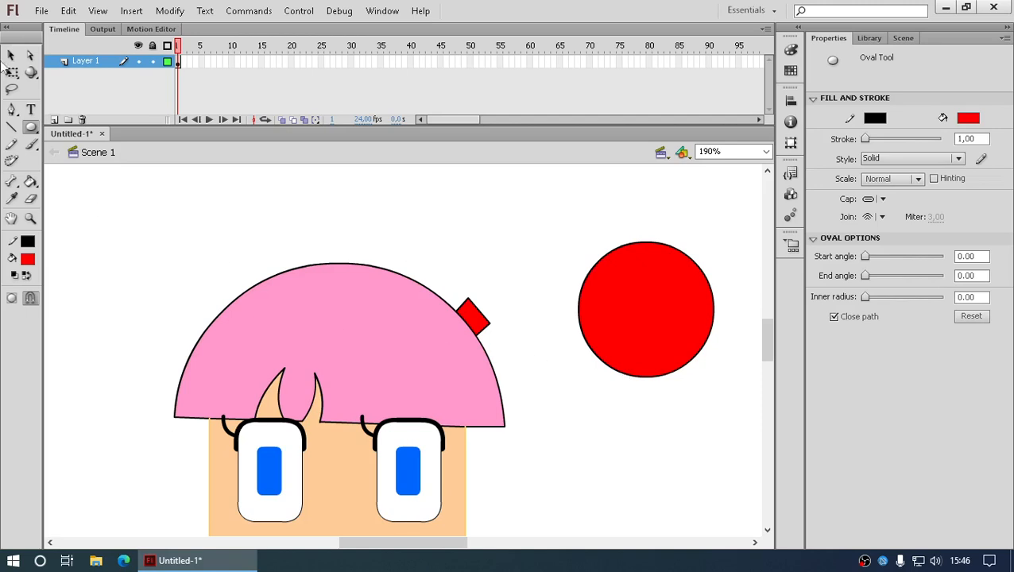
pyautogui.click(11, 55)
pyautogui.click(29, 259)
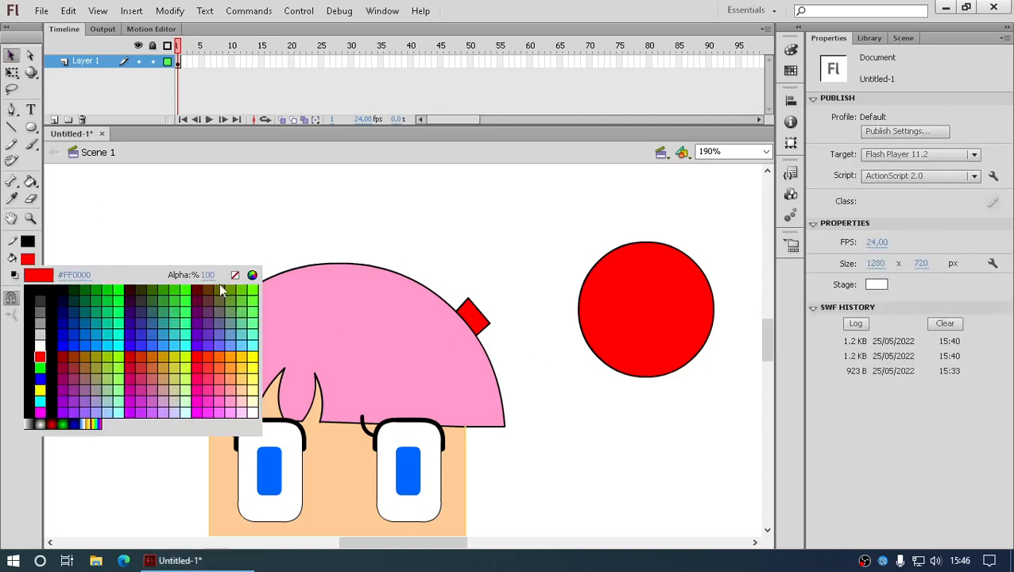
pyautogui.click(311, 318)
pyautogui.click(31, 182)
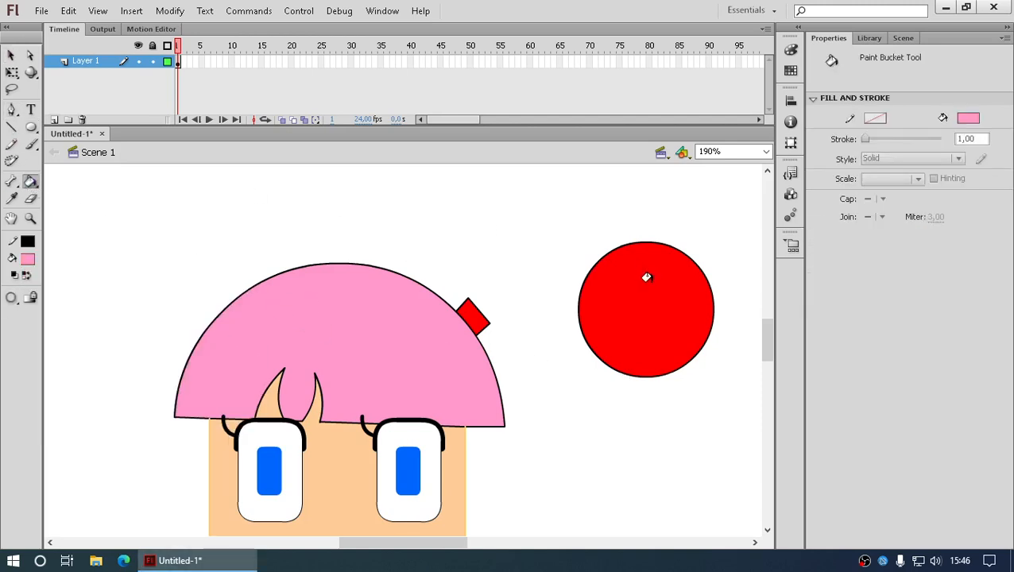
pyautogui.click(647, 277)
# - Bend the red hair tie's outer side into a curve and place a copy of the tie on the pink circle's lower-left edge
pyautogui.click(14, 55)
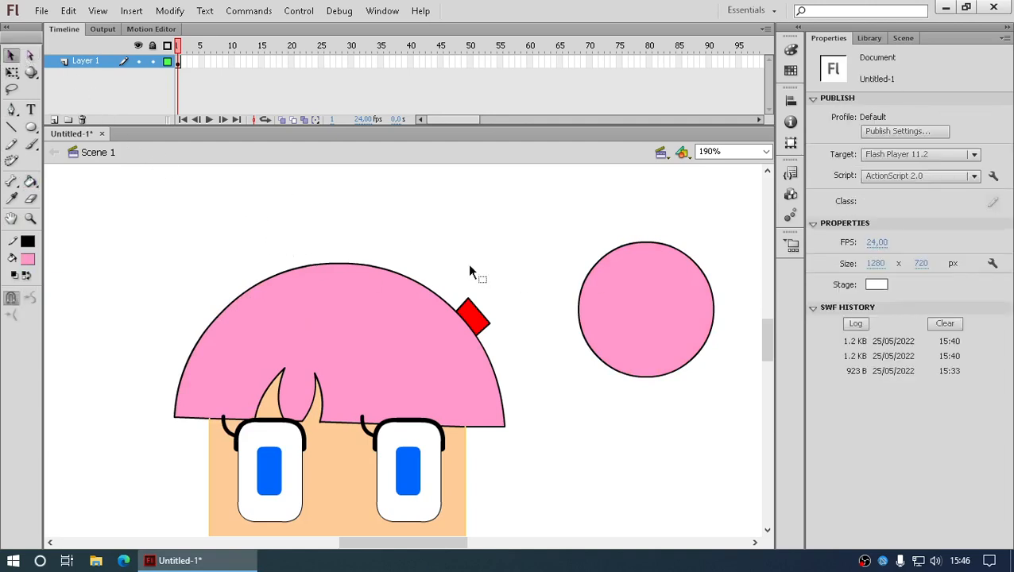
pyautogui.hotkey('ctrl', 'a')
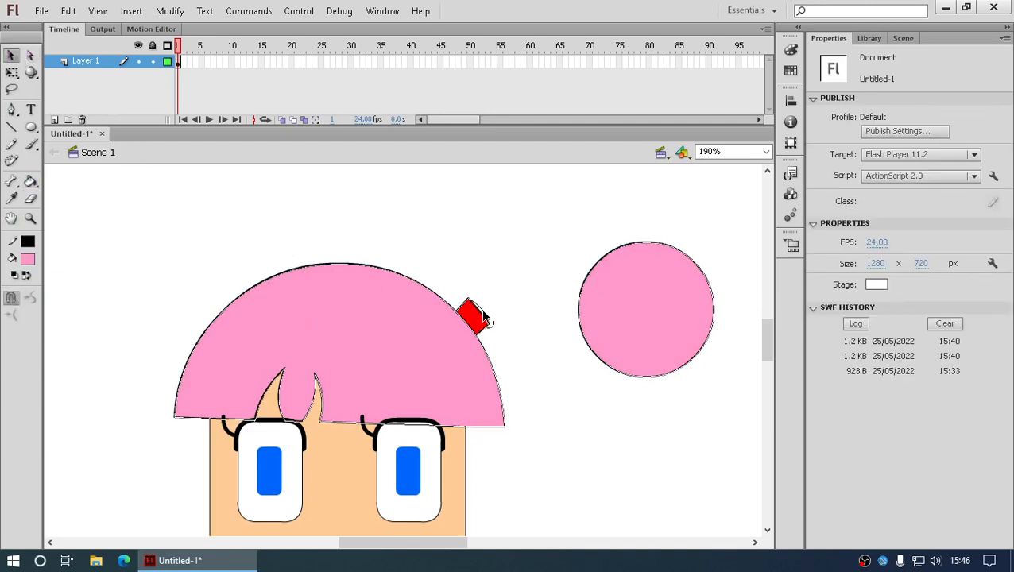
pyautogui.click(502, 340)
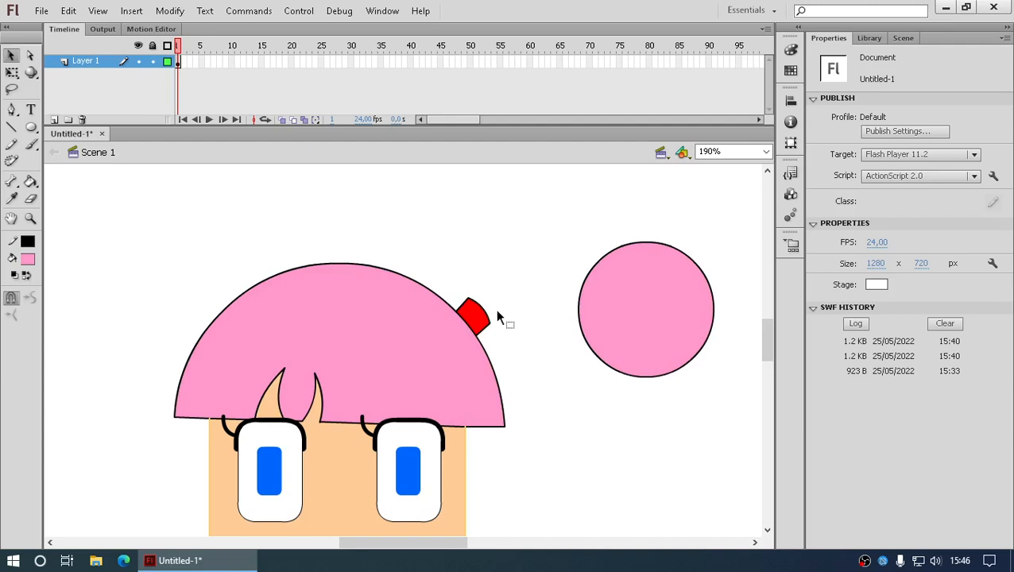
pyautogui.click(480, 318)
pyautogui.rightClick(471, 317)
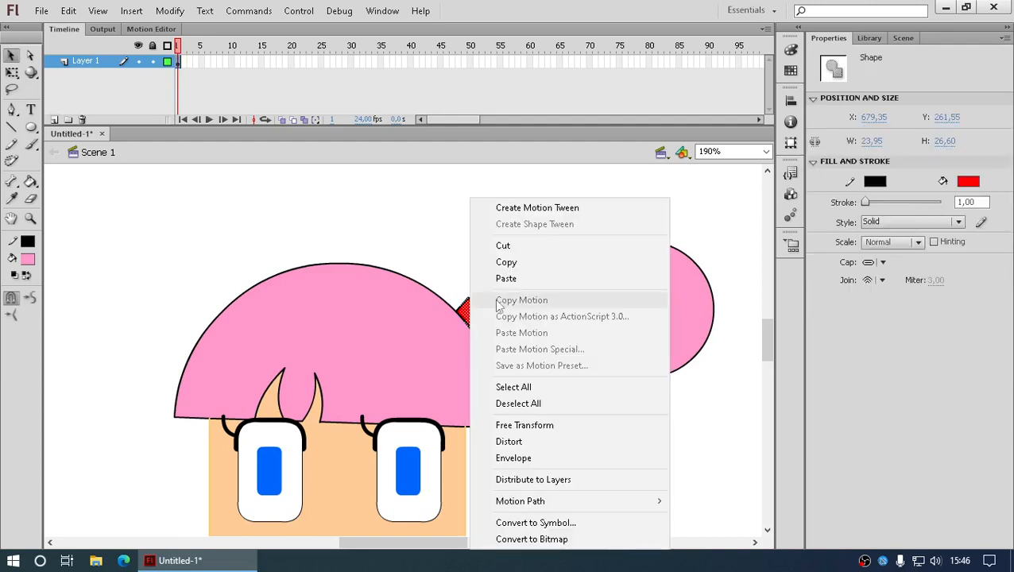
pyautogui.click(518, 268)
pyautogui.rightClick(531, 231)
pyautogui.click(561, 287)
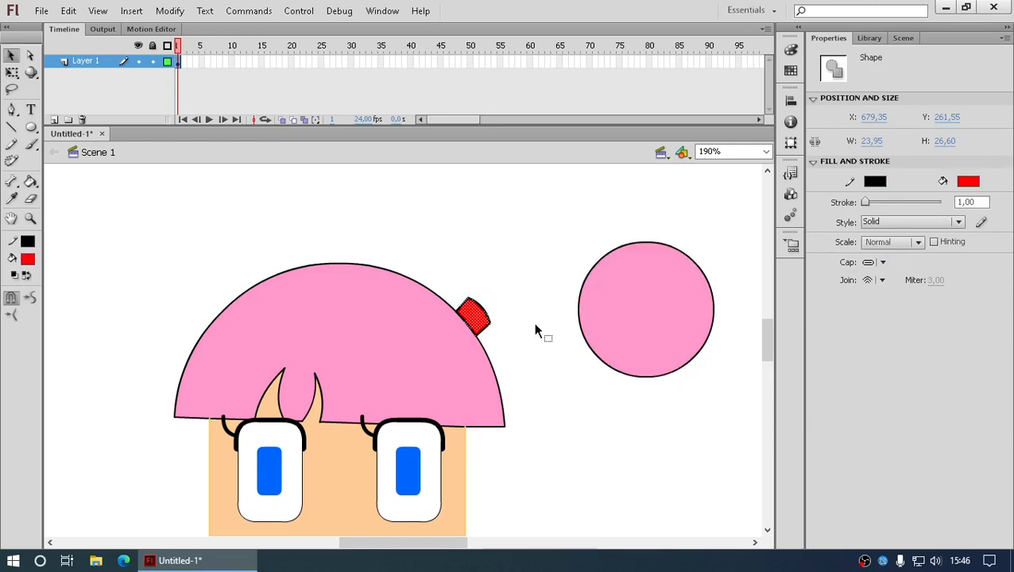
pyautogui.moveTo(485, 319); pyautogui.dragTo(614, 362)
pyautogui.click(587, 413)
# - Draw an open zigzag outline of six joined straight lines below the pink circle for the ponytail's end
pyautogui.scroll(-3, 588, 413)
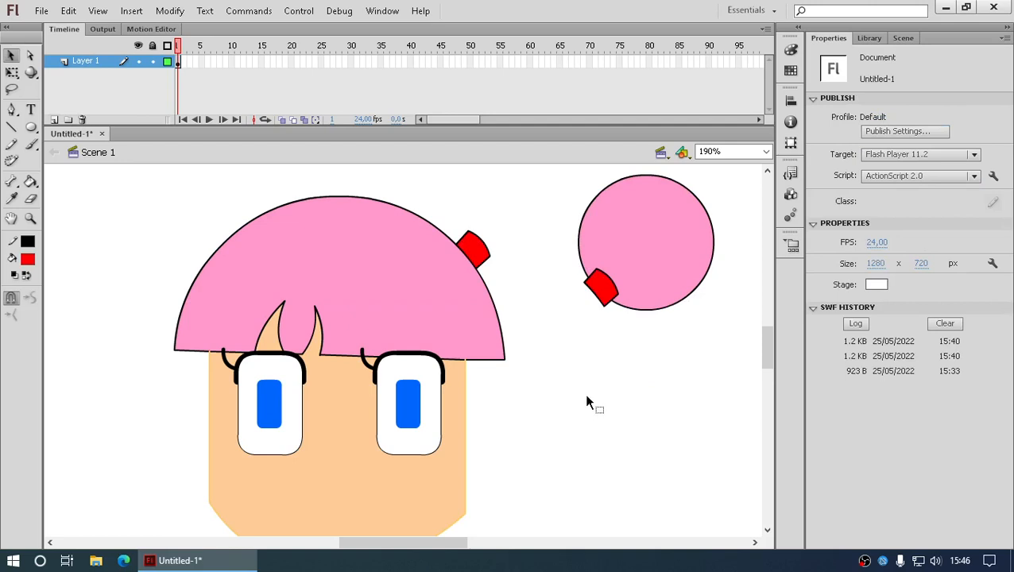
pyautogui.scroll(-3, 608, 401)
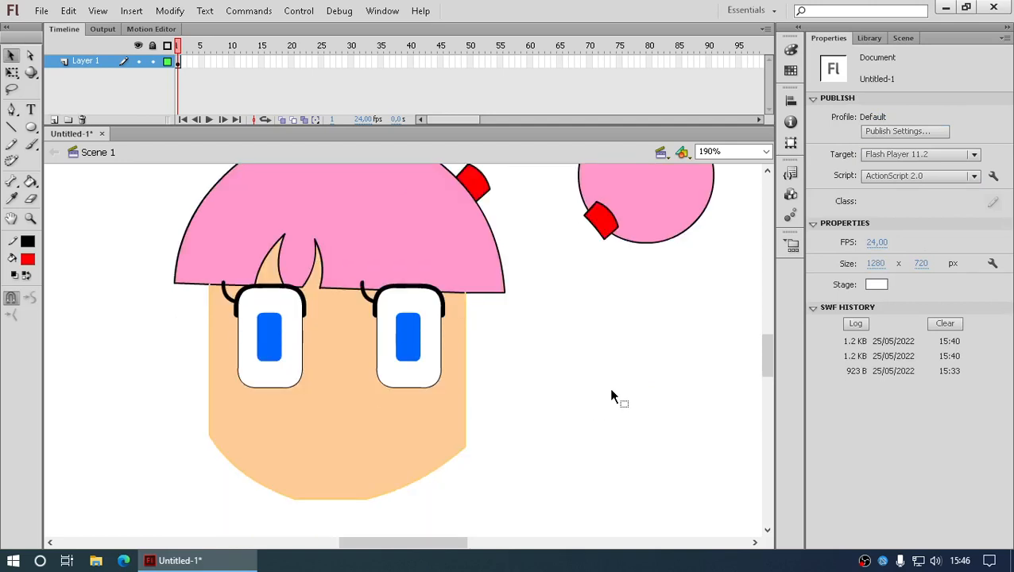
pyautogui.moveTo(614, 376)
pyautogui.mouseDown()
pyautogui.moveTo(484, 406)
pyautogui.moveTo(461, 424)
pyautogui.mouseUp()
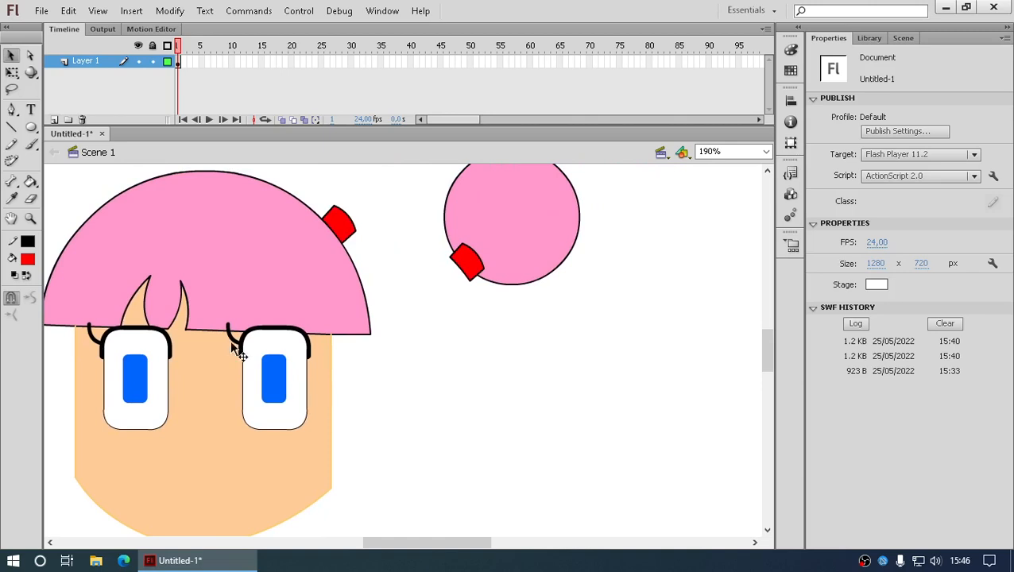
pyautogui.click(11, 126)
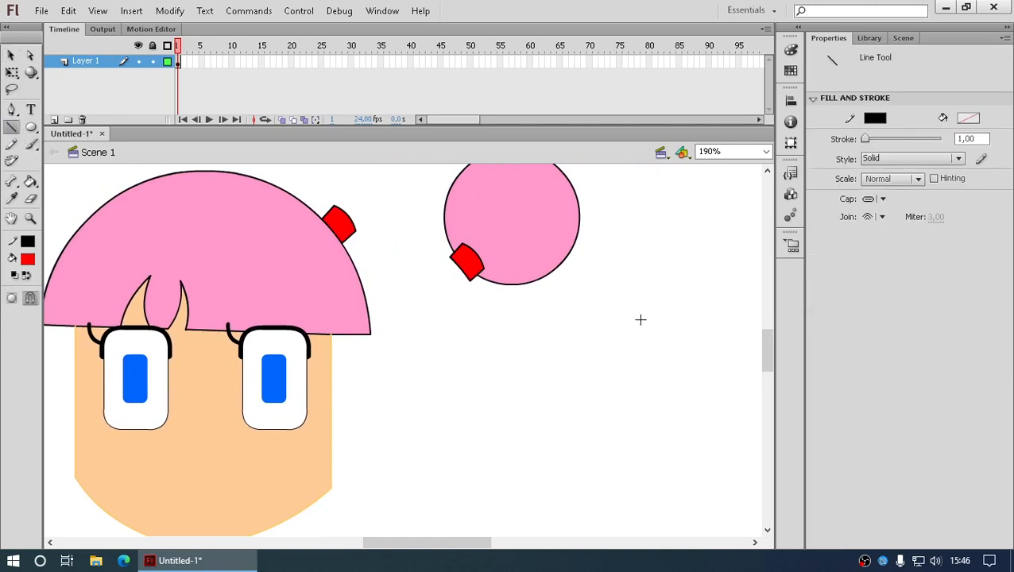
pyautogui.moveTo(649, 340)
pyautogui.mouseDown()
pyautogui.moveTo(655, 359)
pyautogui.moveTo(635, 410)
pyautogui.moveTo(651, 428)
pyautogui.moveTo(576, 402)
pyautogui.moveTo(588, 378)
pyautogui.moveTo(567, 349)
pyautogui.mouseUp()
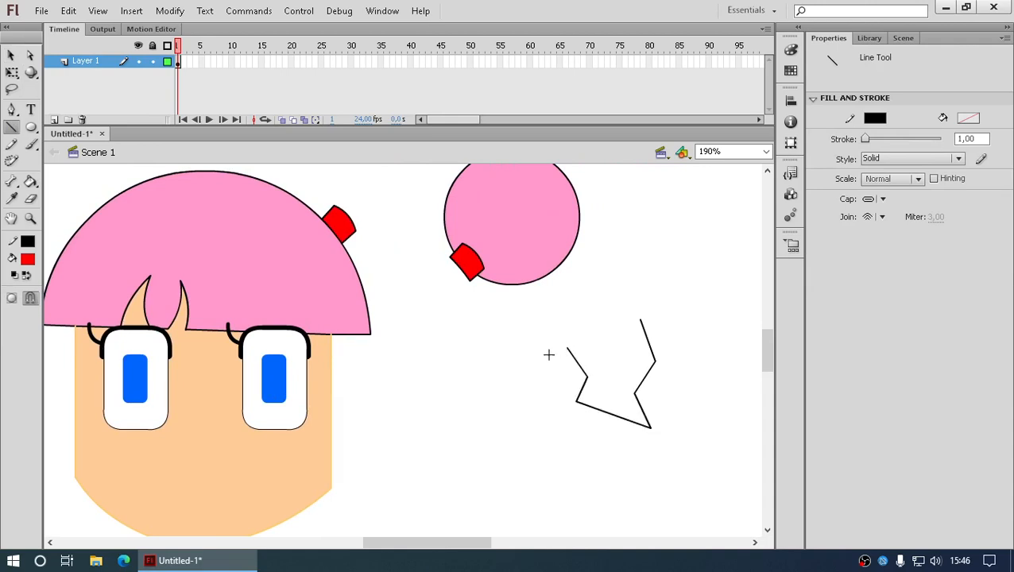
# - Bend the straight lines of the zigzag outline into smooth curves ending in a pointed tip at its lower right
pyautogui.press('v')
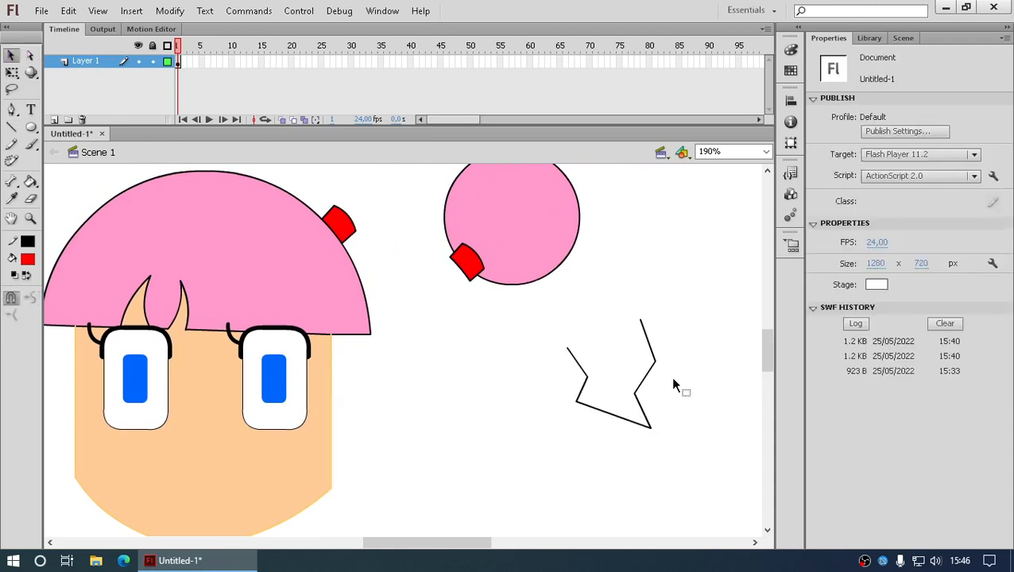
pyautogui.moveTo(653, 344)
pyautogui.mouseDown()
pyautogui.moveTo(657, 401)
pyautogui.moveTo(653, 387)
pyautogui.moveTo(644, 406)
pyautogui.mouseUp()
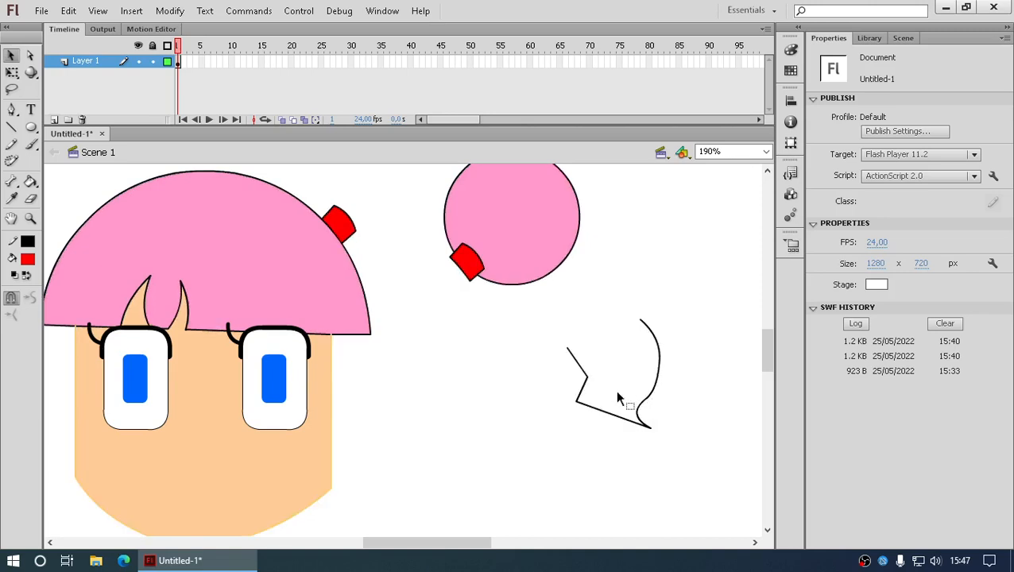
pyautogui.moveTo(579, 366)
pyautogui.mouseDown()
pyautogui.moveTo(585, 357)
pyautogui.moveTo(593, 396)
pyautogui.moveTo(592, 380)
pyautogui.mouseUp()
pyautogui.moveTo(602, 415)
pyautogui.mouseDown()
pyautogui.moveTo(598, 448)
pyautogui.moveTo(583, 409)
pyautogui.moveTo(610, 433)
pyautogui.mouseUp()
# - Move the pink circle together with its hair tie closer to the curved ponytail outline
pyautogui.scroll(4, 554, 268)
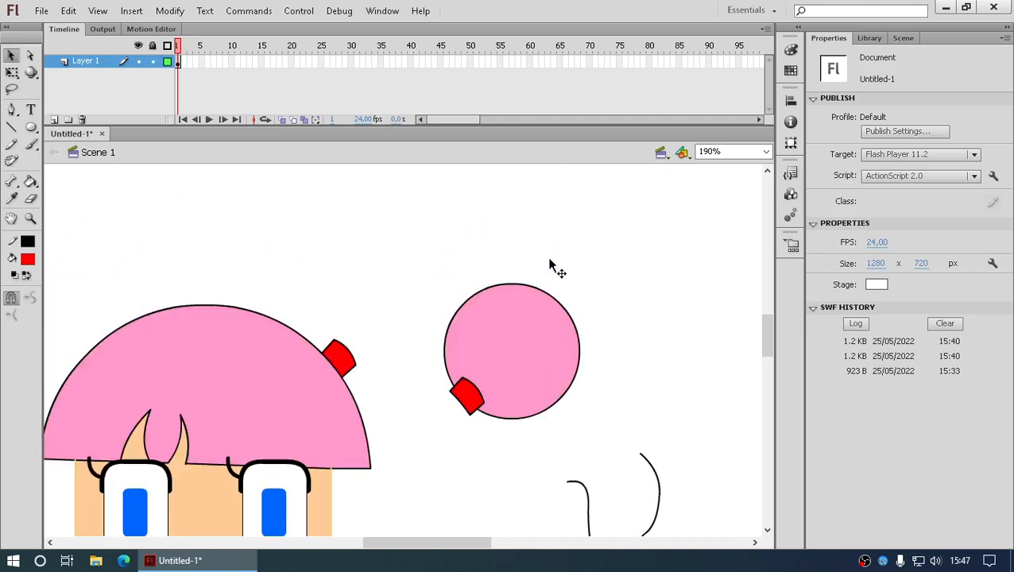
pyautogui.moveTo(403, 269); pyautogui.dragTo(624, 444)
pyautogui.scroll(-2, 653, 496)
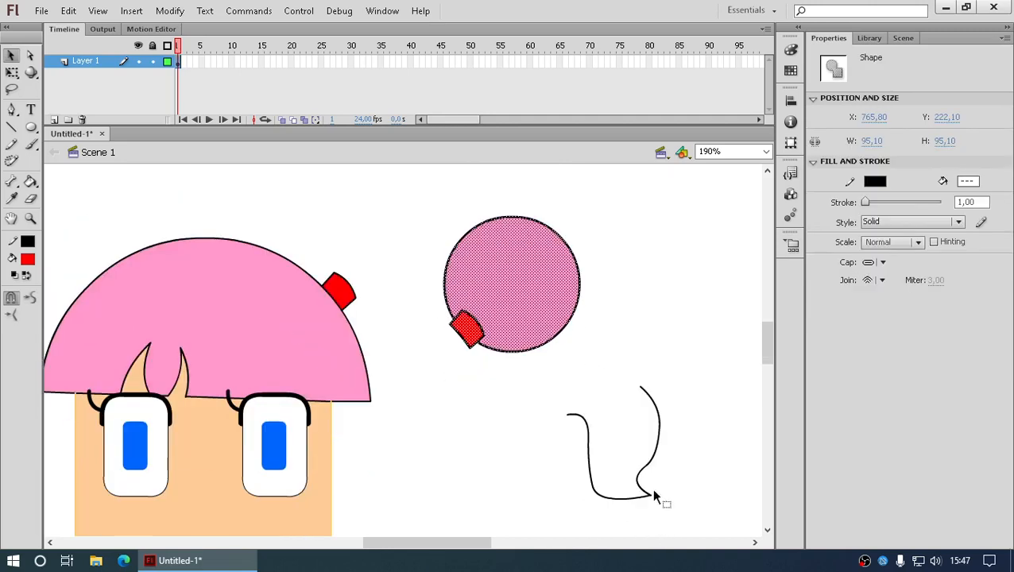
pyautogui.moveTo(550, 320); pyautogui.dragTo(585, 367)
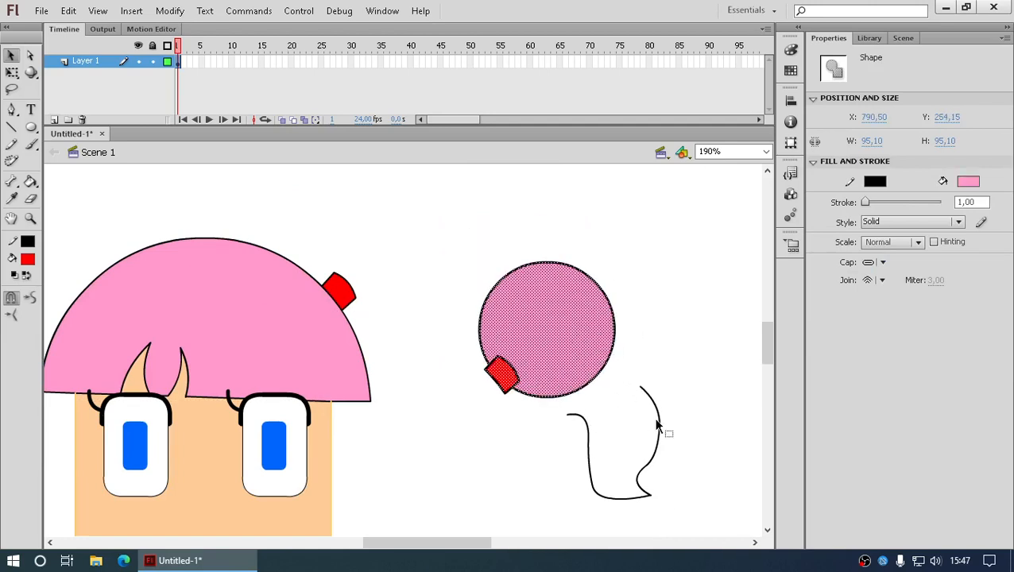
# - Enlarge the curved ponytail outline to about 98 by 120 px and place it just beneath the pink circle
pyautogui.click(660, 427)
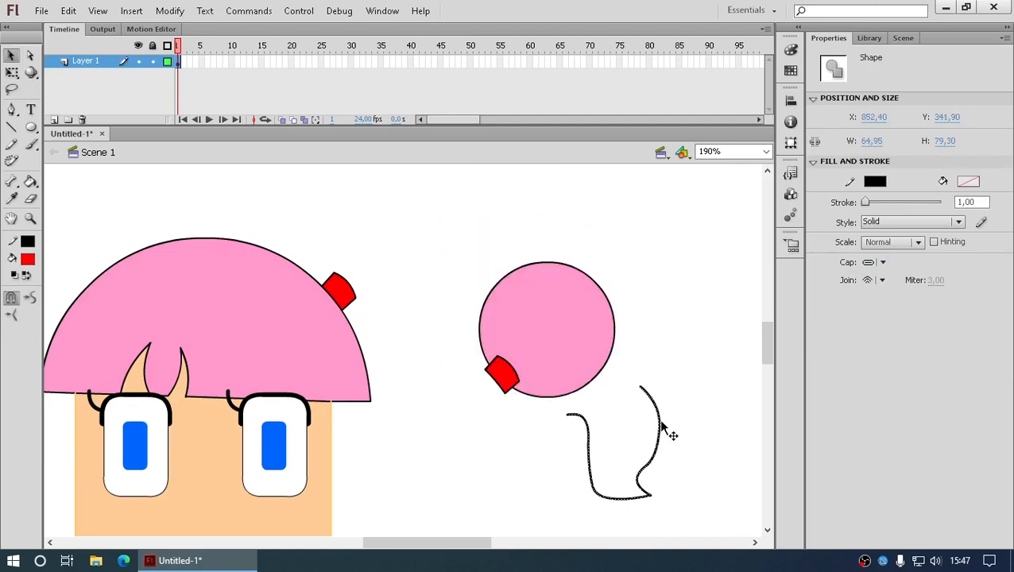
pyautogui.press('q')
pyautogui.moveTo(660, 387); pyautogui.dragTo(707, 328)
pyautogui.moveTo(713, 374); pyautogui.dragTo(658, 436)
pyautogui.scroll(-3, 642, 360)
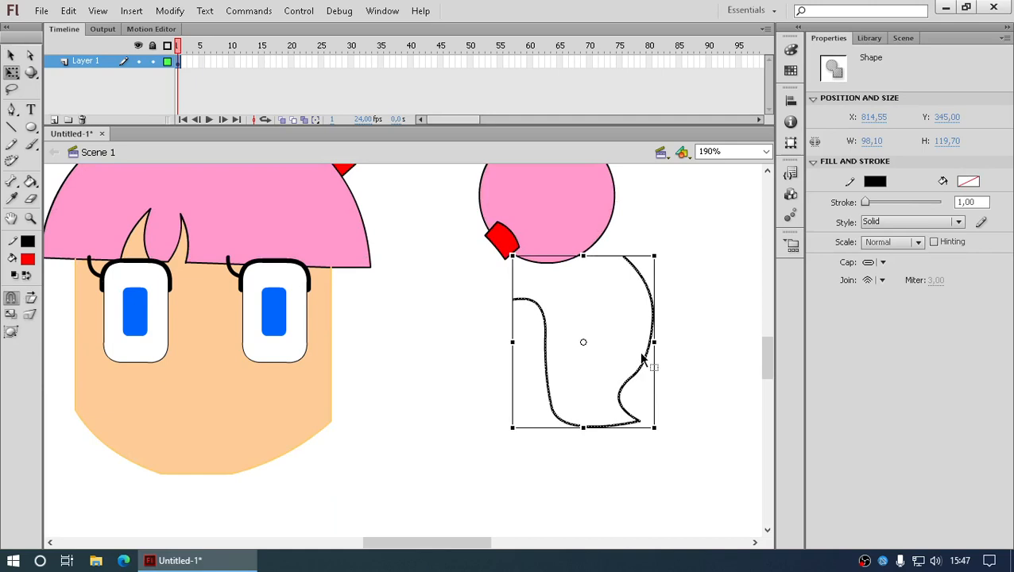
# - Move the pink circle and its hair tie down onto the curved outline so that their edges join
pyautogui.click(586, 223)
pyautogui.keyDown('shift'); pyautogui.click(500, 237); pyautogui.keyUp('shift')
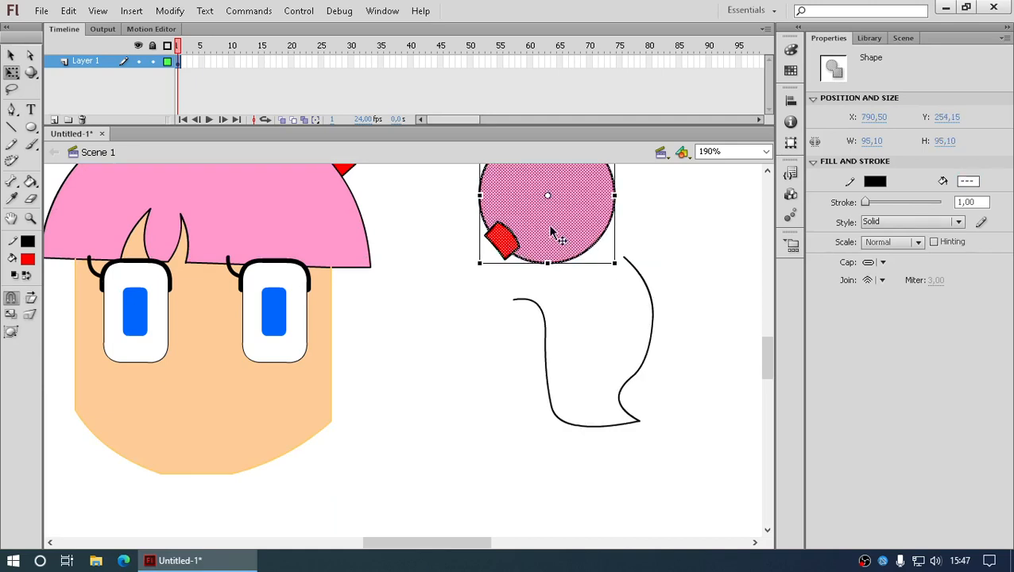
pyautogui.moveTo(551, 230); pyautogui.dragTo(587, 342)
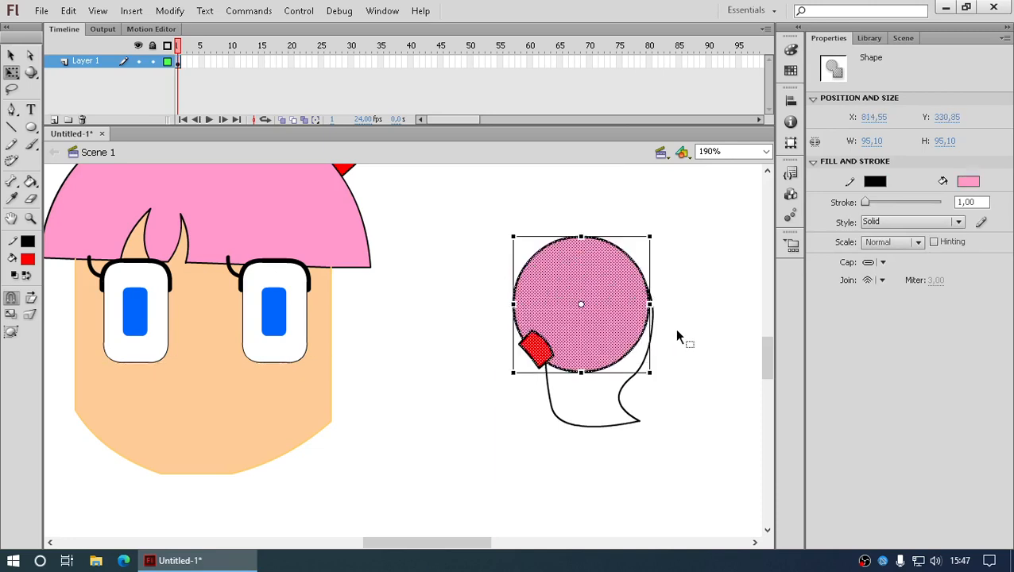
pyautogui.click(675, 331)
# - Delete the circle's arc inside the joined outline and fill the ponytail's lower part with the hair's light pink
pyautogui.click(622, 364)
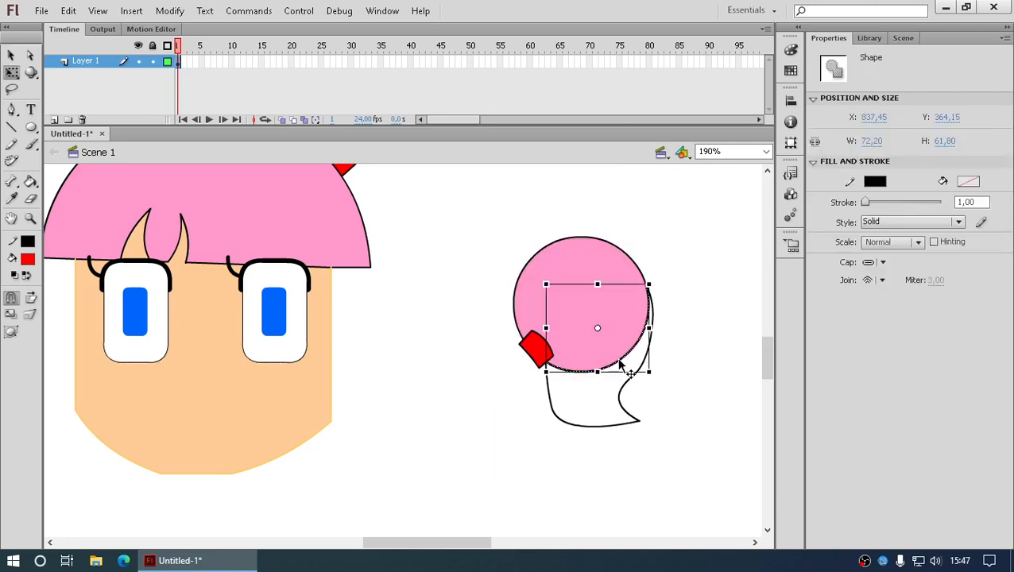
pyautogui.click(445, 303)
pyautogui.click(30, 182)
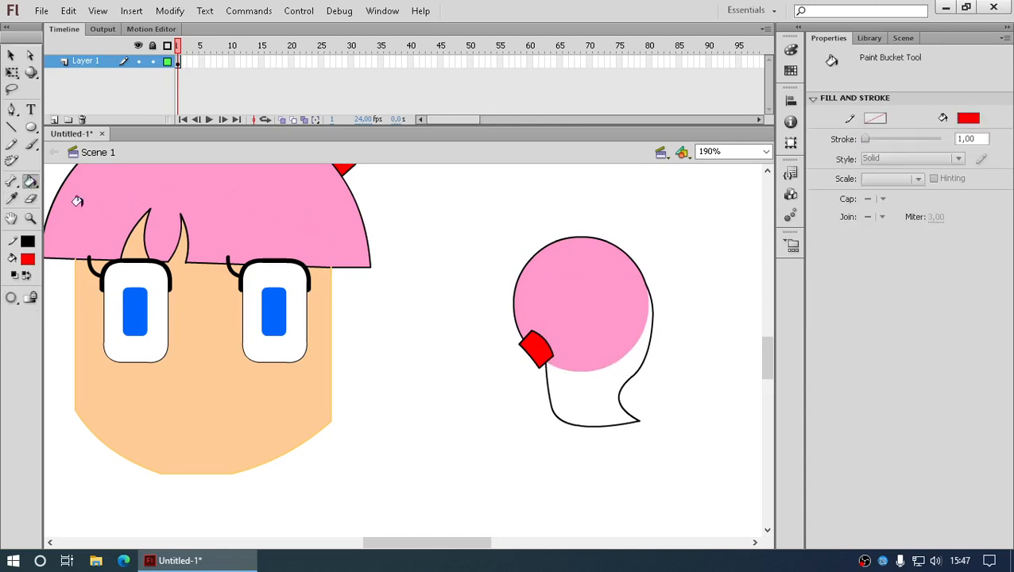
pyautogui.click(578, 399)
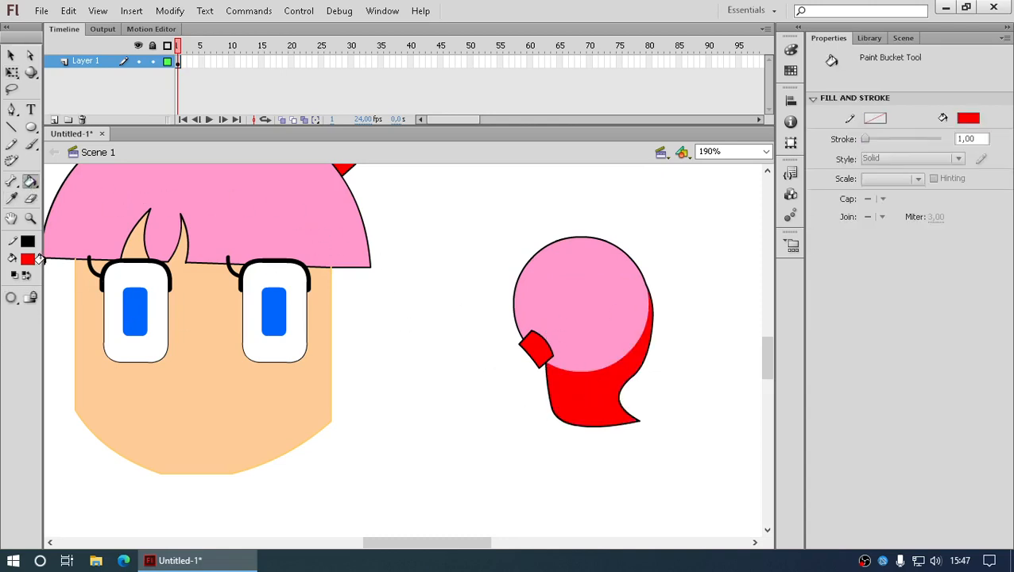
pyautogui.click(198, 211)
pyautogui.click(566, 407)
# - Move the whole ponytail, with its outline and hair tie, up beside the tie on the character's hair
pyautogui.click(765, 151)
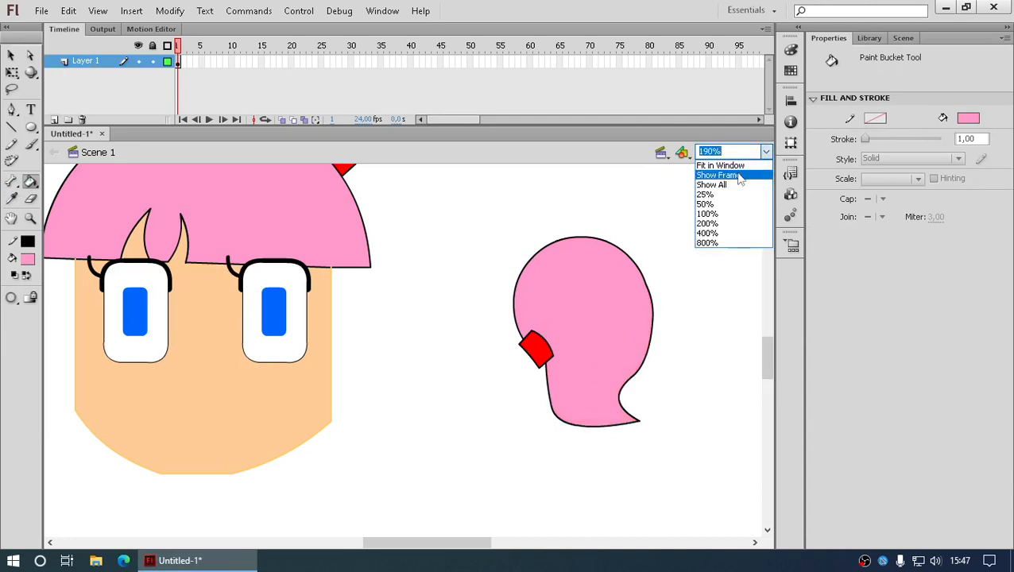
pyautogui.click(740, 173)
pyautogui.click(12, 56)
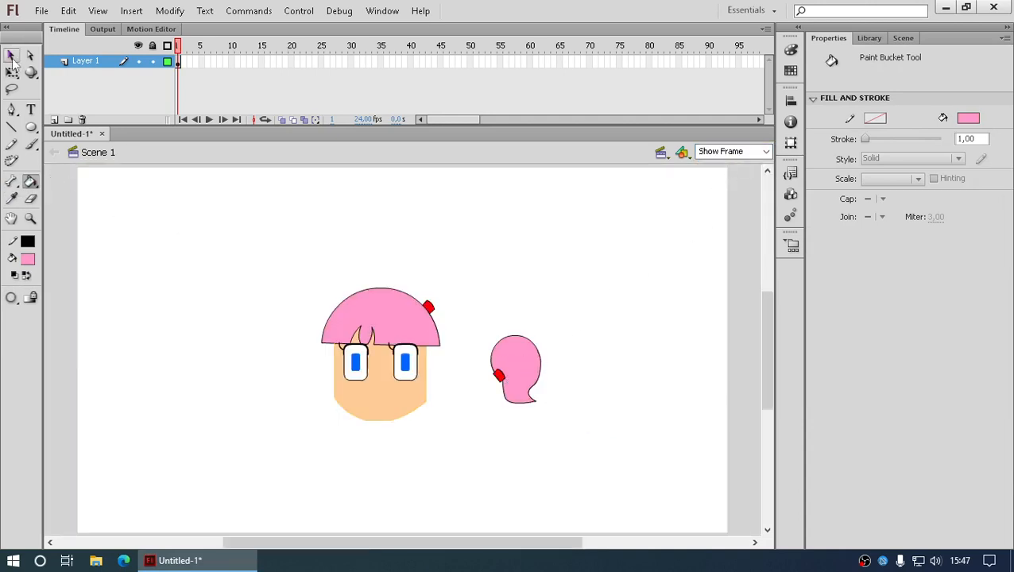
pyautogui.moveTo(466, 313); pyautogui.dragTo(562, 414)
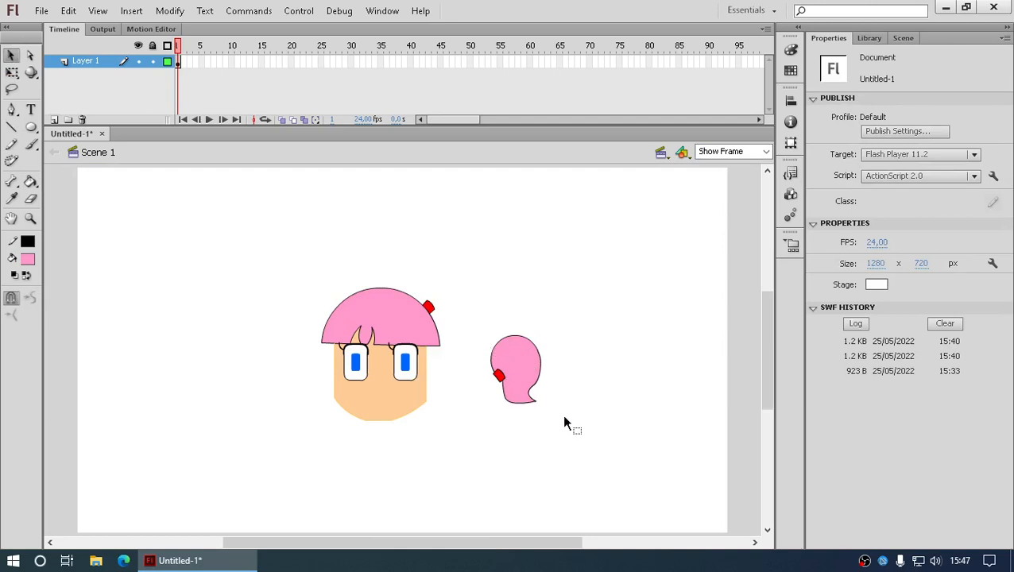
pyautogui.moveTo(524, 366); pyautogui.dragTo(482, 298)
# - Try to position the filled ponytail so that its red tie coincides with the red tie on the hair
pyautogui.click(35, 219)
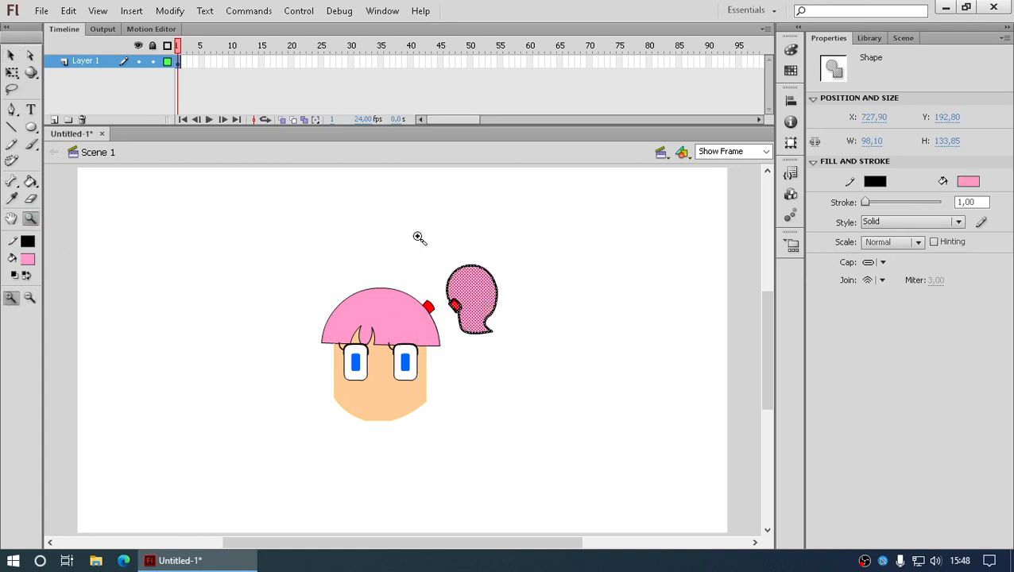
pyautogui.moveTo(390, 243); pyautogui.dragTo(588, 370)
pyautogui.click(513, 428)
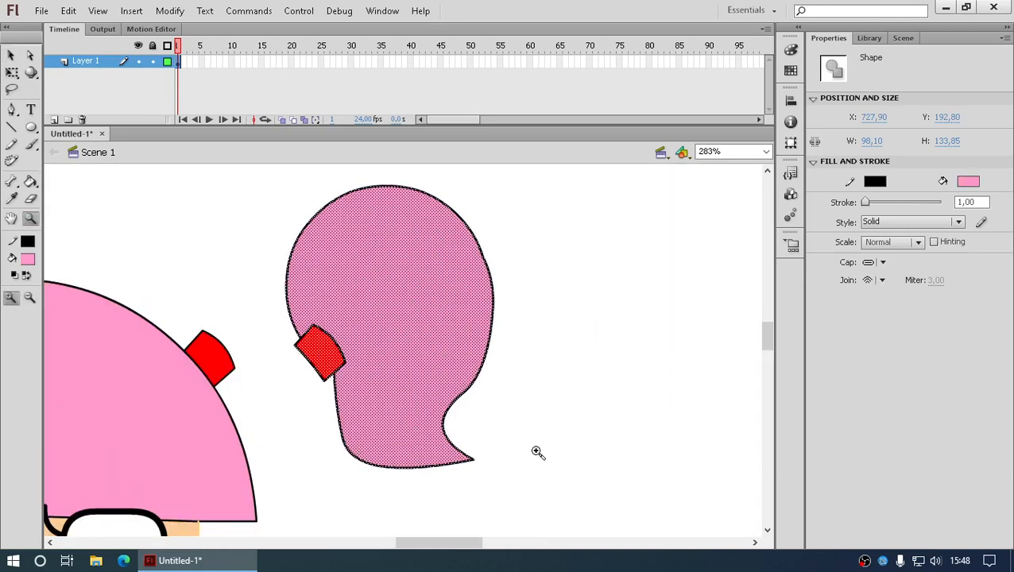
pyautogui.click(11, 54)
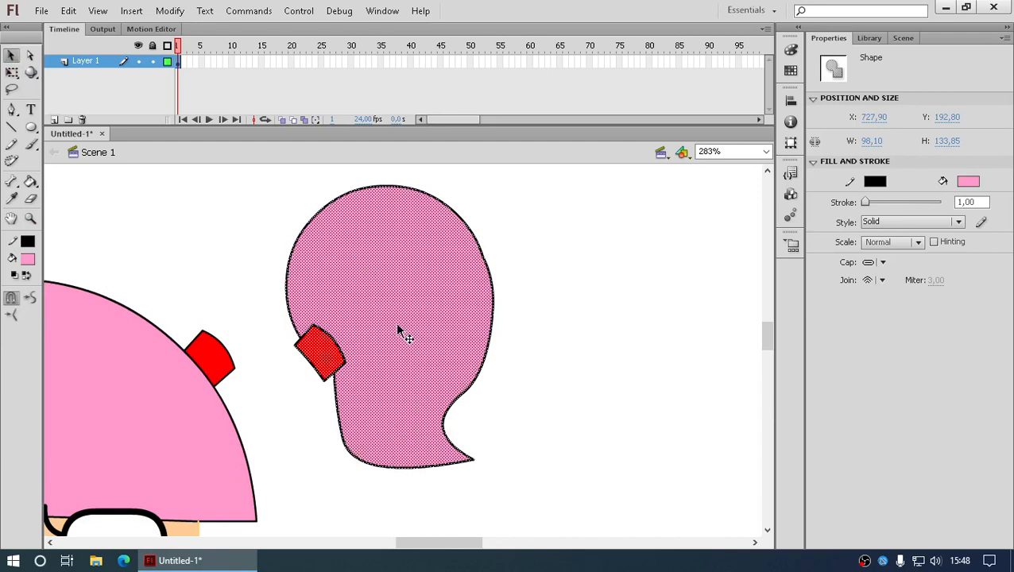
pyautogui.moveTo(401, 334); pyautogui.dragTo(288, 329)
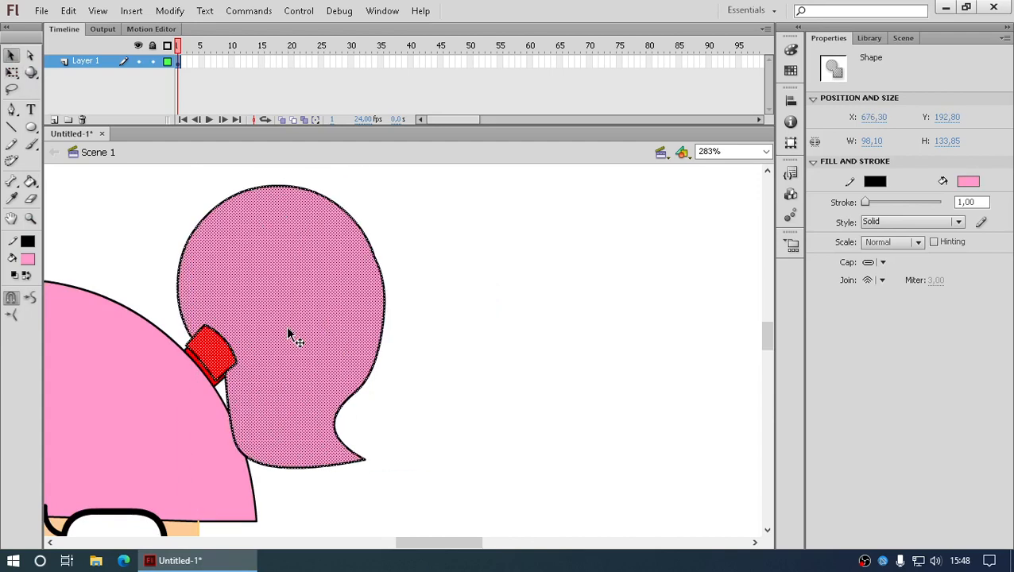
pyautogui.press('Left')
pyautogui.press('Down')
pyautogui.press('Down')
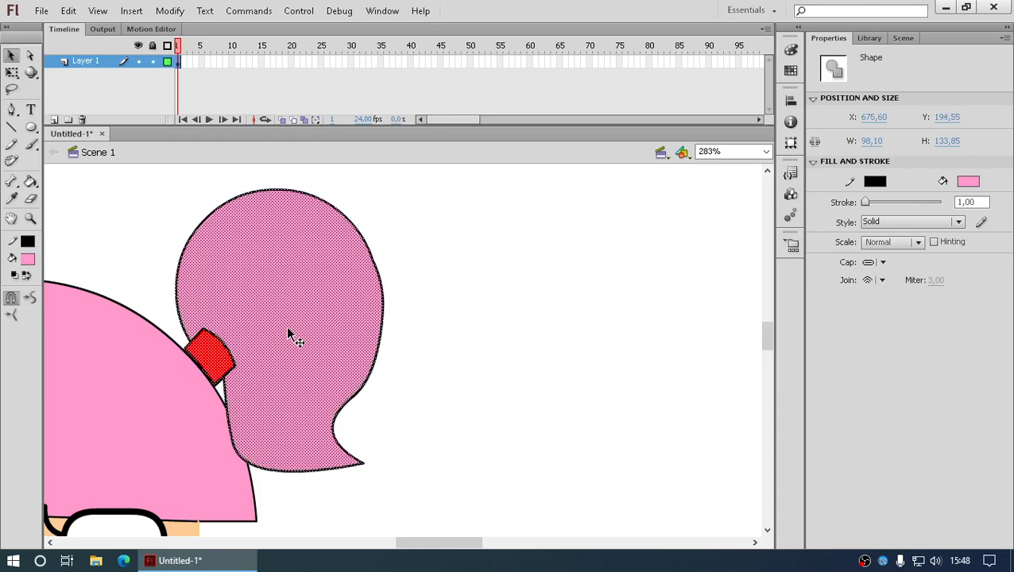
pyautogui.press('Down')
pyautogui.press('Right')
pyautogui.press('Right')
pyautogui.press('Right')
pyautogui.press('Right')
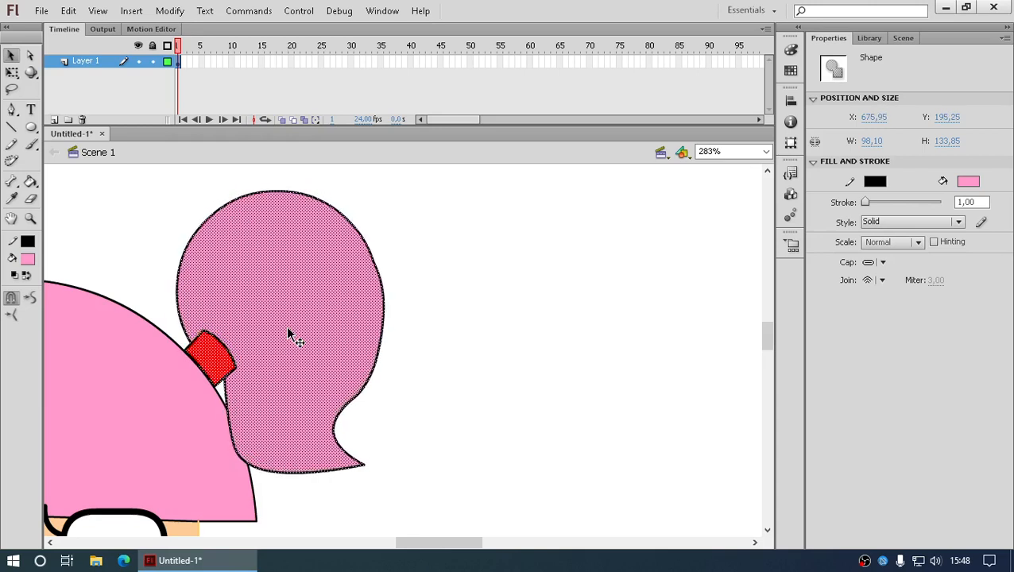
# - Shift the selected ponytail horizontally about 26 px away from the hair so the two shapes no longer overlap
pyautogui.press('Right')
pyautogui.press('Right')
pyautogui.press('Right')
pyautogui.press('Right')
pyautogui.press('Right')
pyautogui.press('Right')
pyautogui.press('Right')
pyautogui.press('Right')
pyautogui.press('Right')
pyautogui.press('Right')
pyautogui.press('Right')
pyautogui.press('Right')
pyautogui.press('Right')
pyautogui.press('Right')
pyautogui.press('Right')
pyautogui.press('Right')
pyautogui.press('Right')
pyautogui.press('Right')
pyautogui.press('Right')
pyautogui.press('Right')
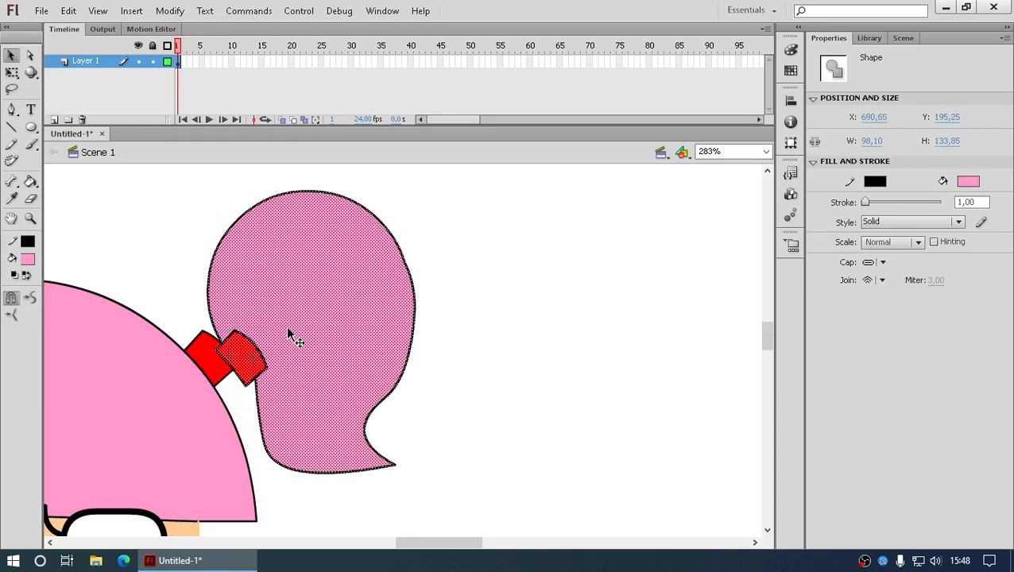
pyautogui.press('Right')
pyautogui.press('Right')
pyautogui.press('Right')
pyautogui.press('Right')
pyautogui.press('Right')
pyautogui.press('Right')
pyautogui.press('Right')
pyautogui.press('Right')
pyautogui.press('Right')
pyautogui.press('Right')
pyautogui.press('Right')
pyautogui.press('Right')
pyautogui.press('Right')
pyautogui.press('Right')
pyautogui.press('Right')
pyautogui.press('Right')
pyautogui.press('Right')
pyautogui.press('Right')
pyautogui.press('Right')
pyautogui.press('Right')
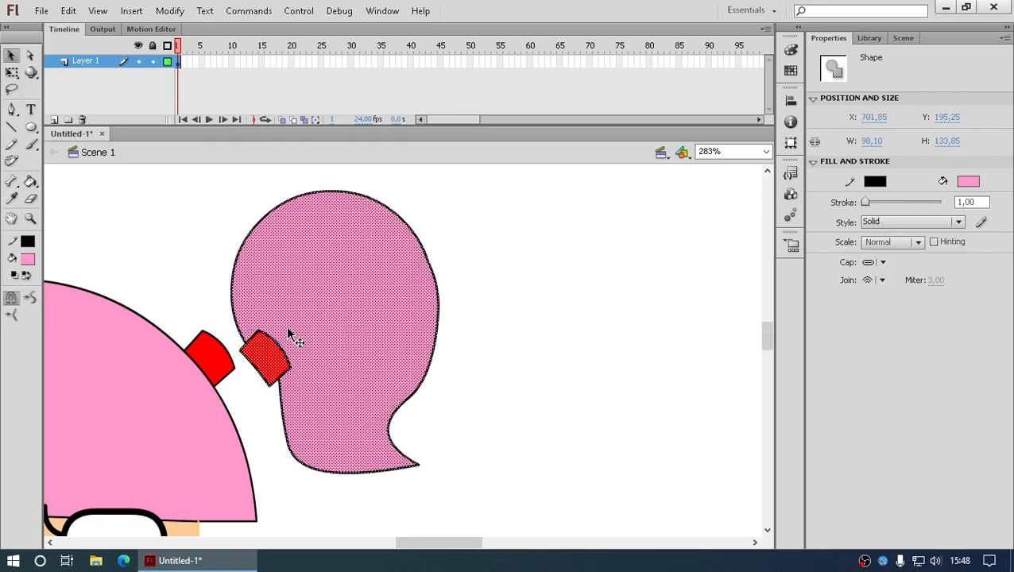
# - Delete the ponytail's pink fill, leaving only its outline and the red tie
pyautogui.click(253, 453)
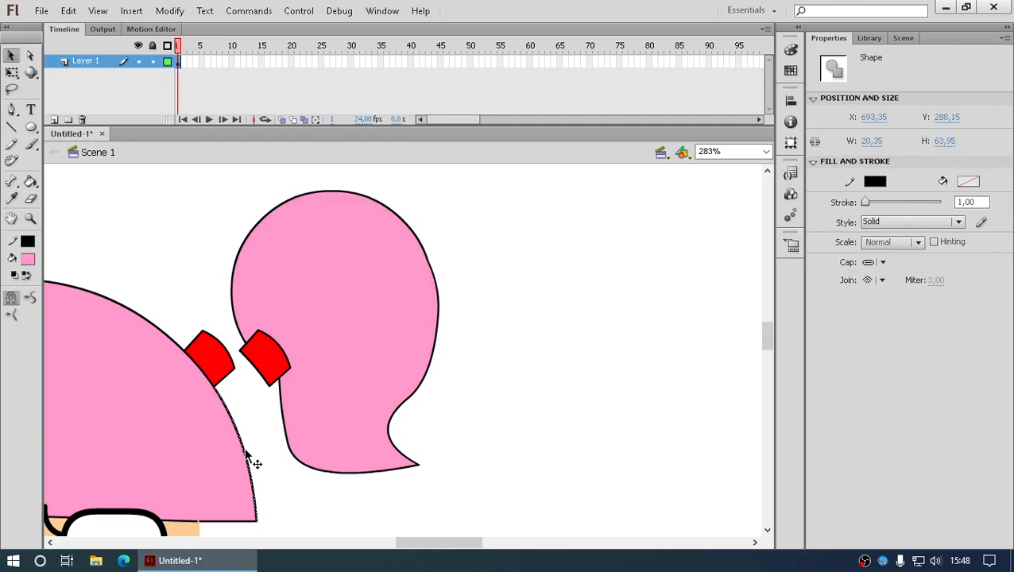
pyautogui.click(326, 421)
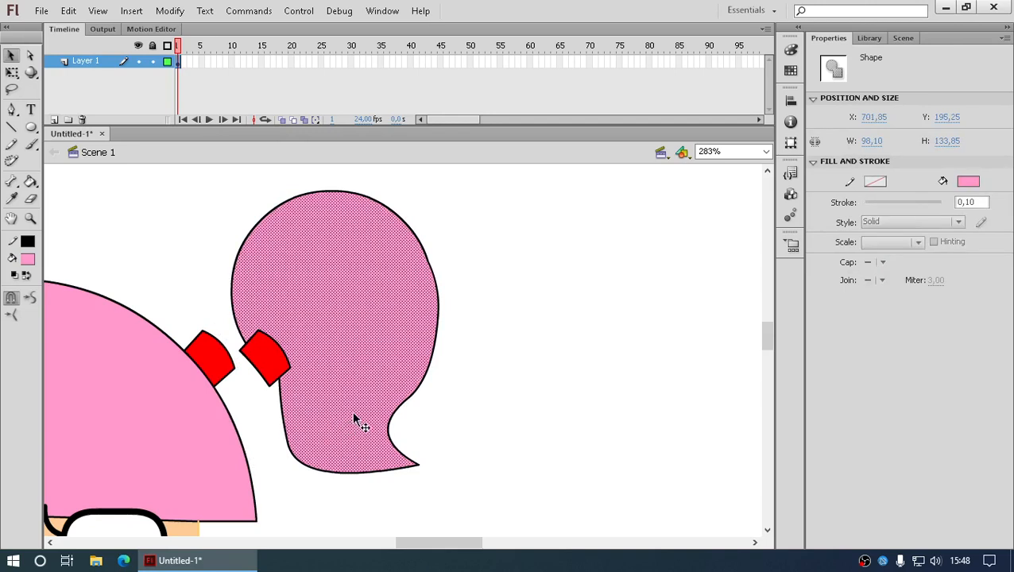
pyautogui.press('Delete')
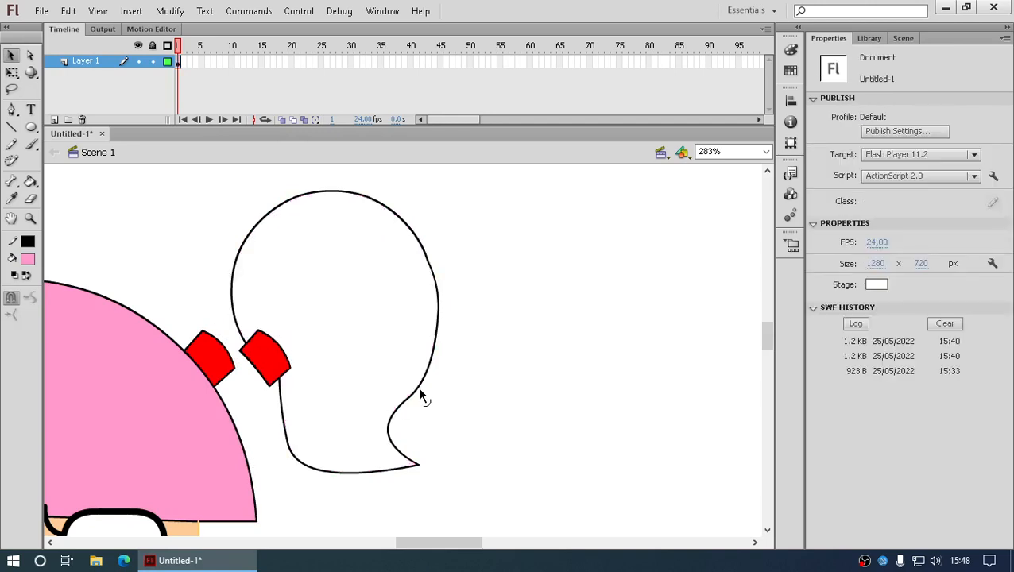
# - Move the empty ponytail outline together with its red tie onto the matching tie on the hair
pyautogui.click(267, 350)
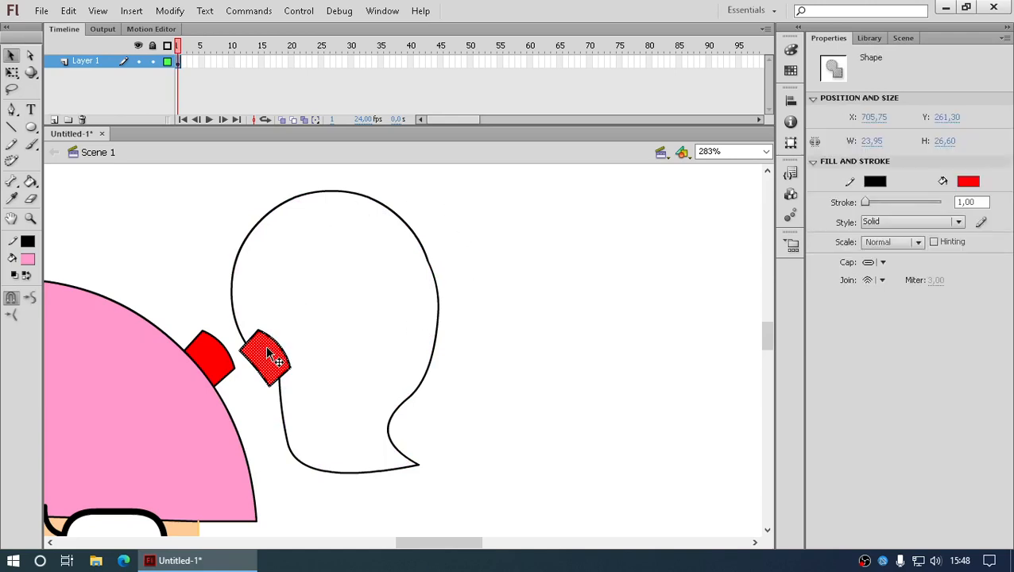
pyautogui.keyDown('shift'); pyautogui.click(234, 280); pyautogui.keyUp('shift')
pyautogui.moveTo(266, 359); pyautogui.dragTo(219, 356)
pyautogui.click(507, 317)
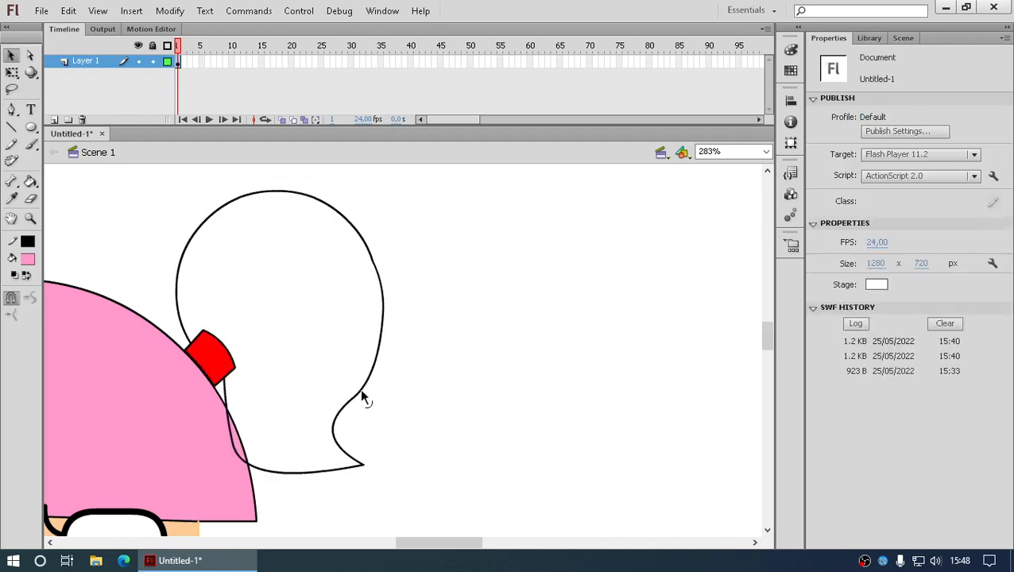
# - Delete the ponytail line that crosses inside the hair and fill the ponytail with the hair's light pink
pyautogui.click(232, 447)
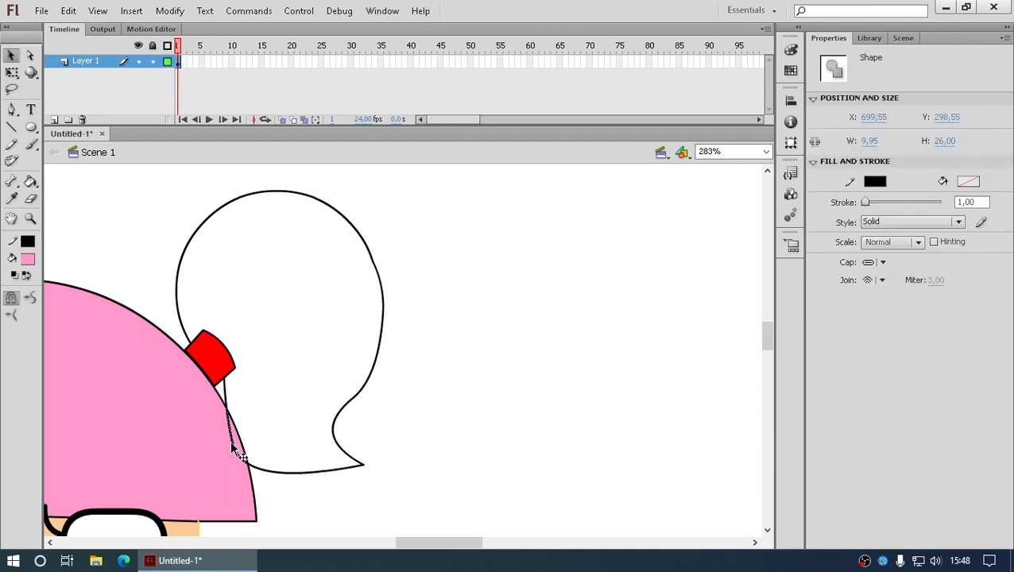
pyautogui.press('Delete')
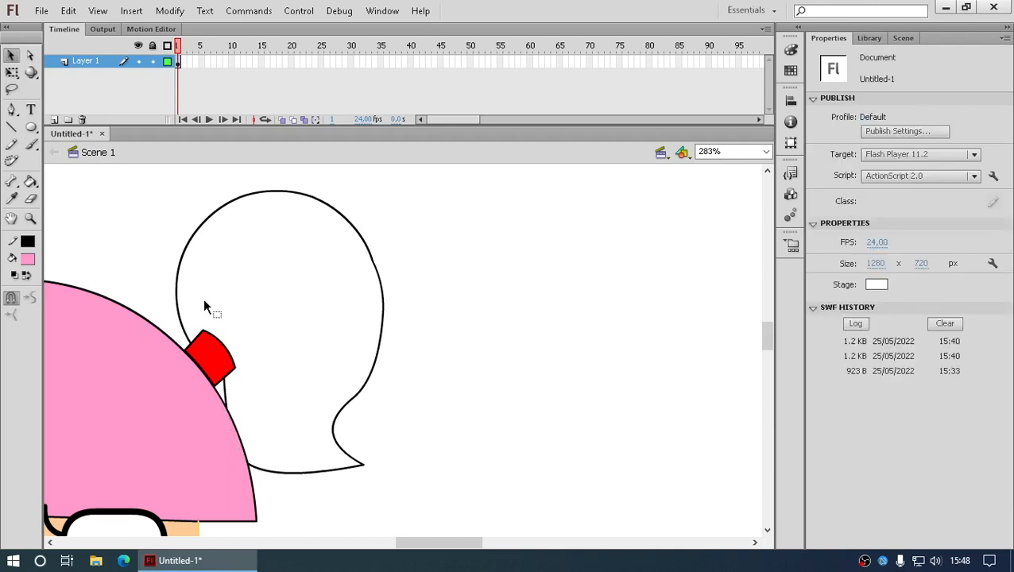
pyautogui.click(30, 182)
pyautogui.click(207, 241)
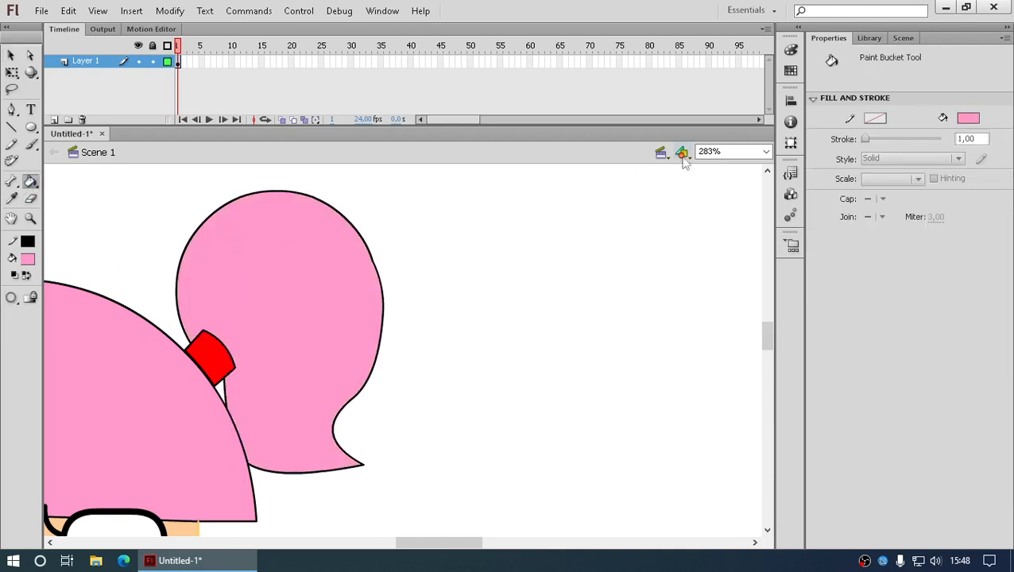
# - Show the whole frame and test the movie to check the character with the attached ponytail
pyautogui.click(761, 153)
pyautogui.click(719, 169)
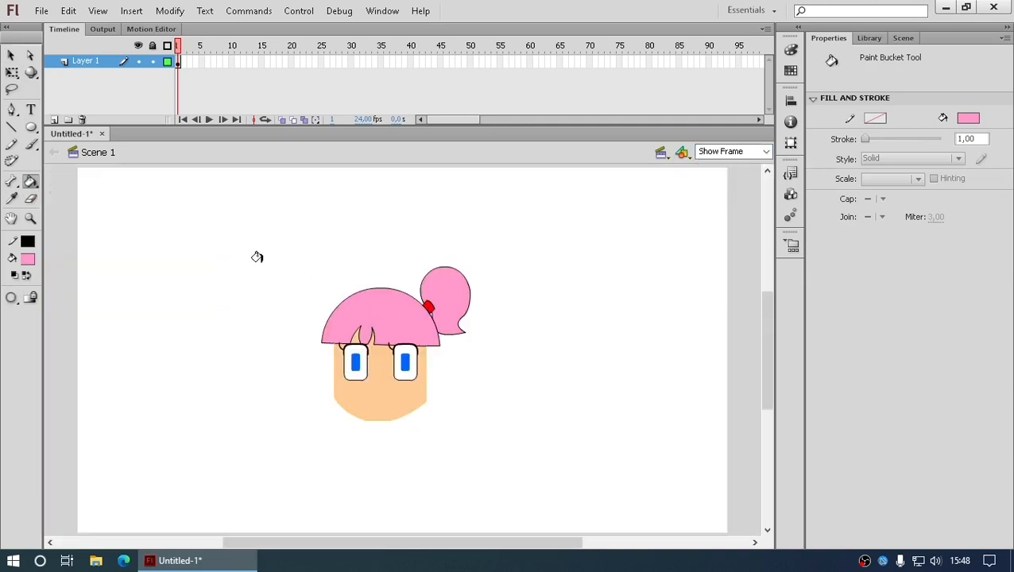
pyautogui.hotkey('ctrl', 'Return')
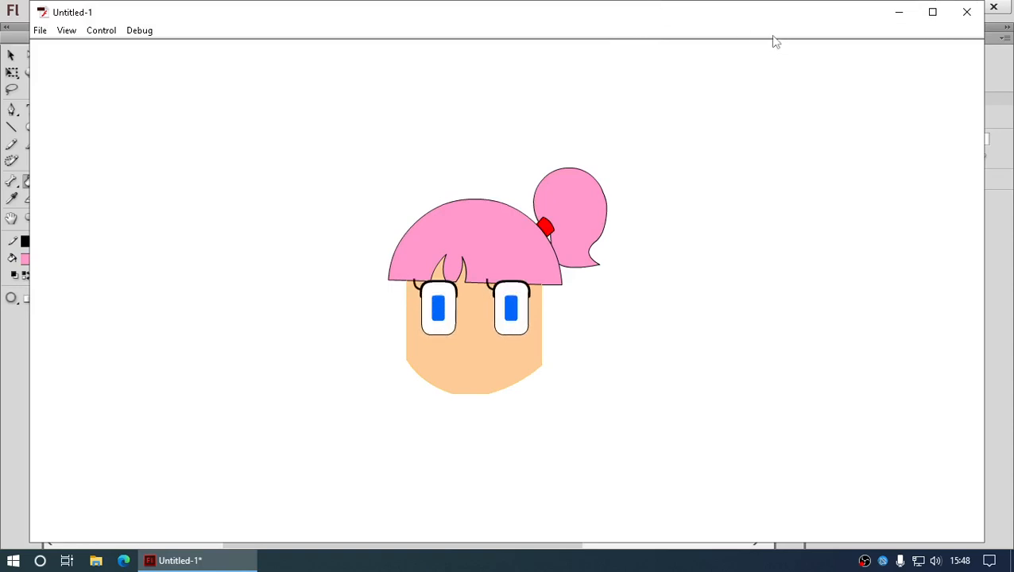
pyautogui.click(966, 12)
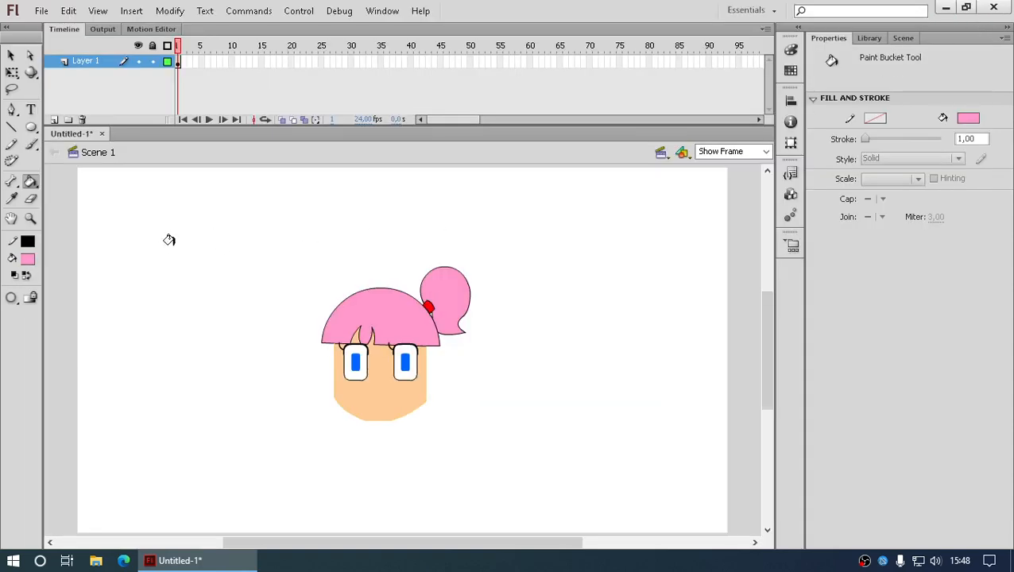
# - Draw a black-outlined primitive rounded square about 68 px wide in the face's skin colour, on the empty area beyond the ponytail
pyautogui.click(11, 146)
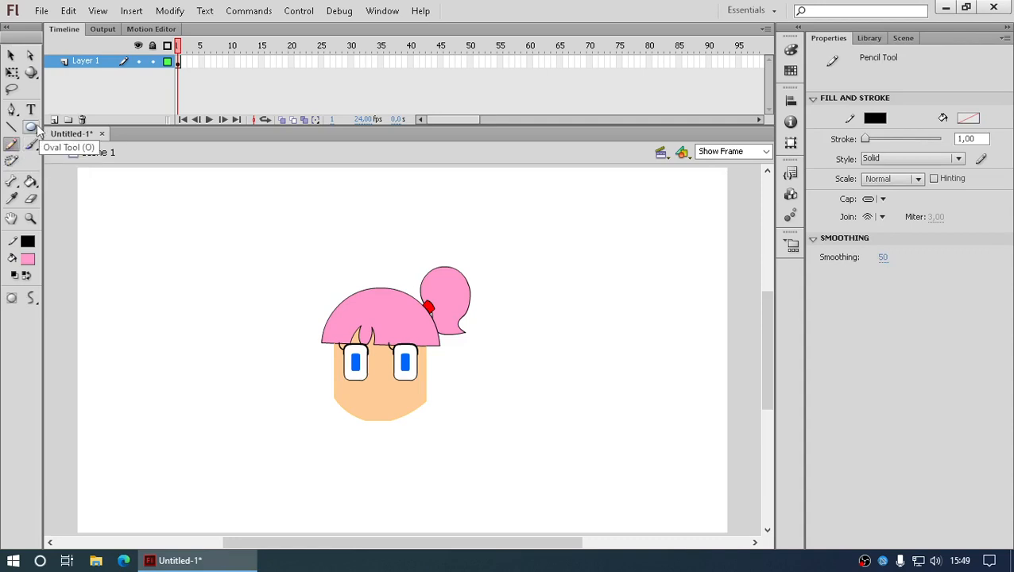
pyautogui.click(36, 125)
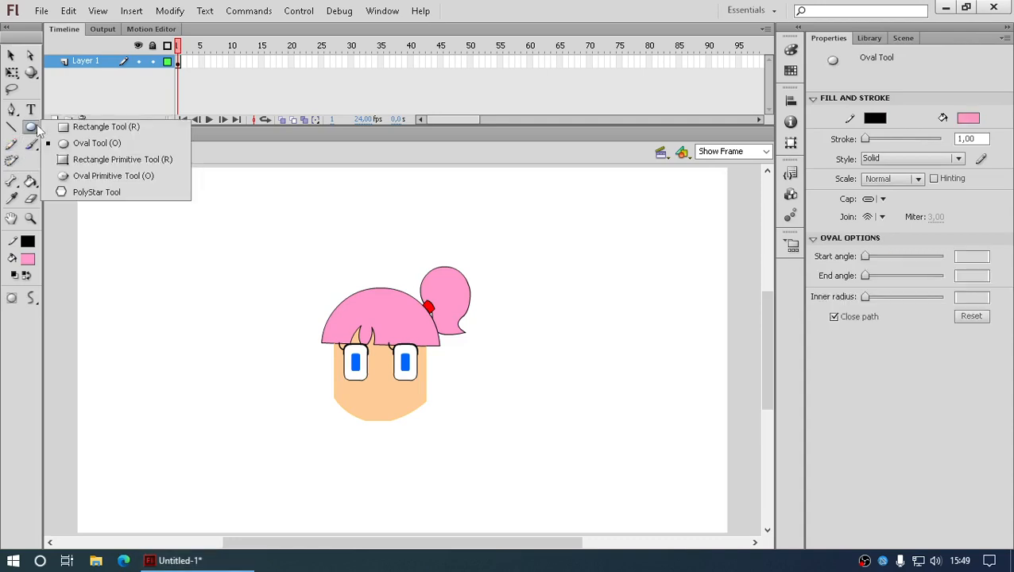
pyautogui.click(99, 159)
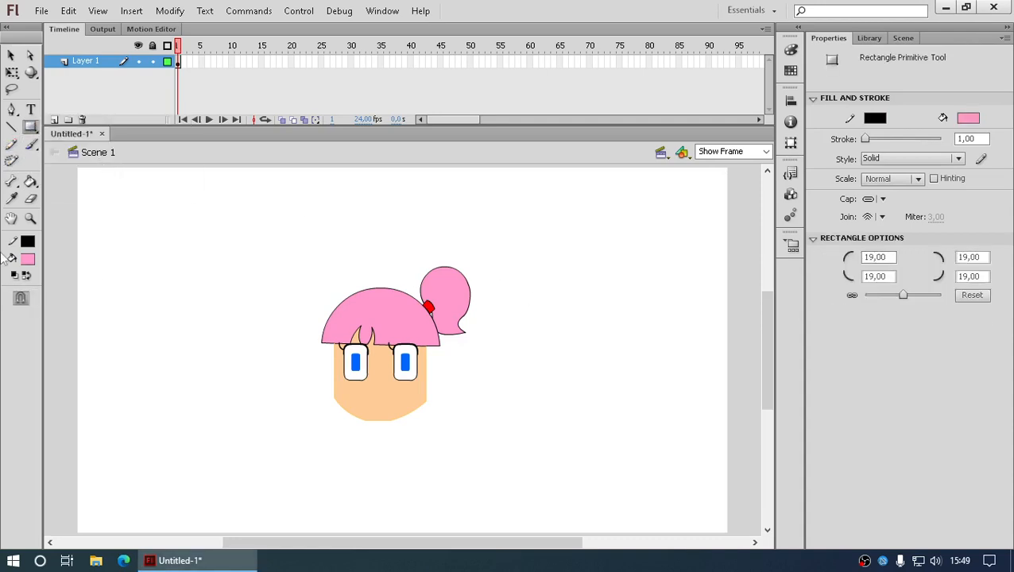
pyautogui.click(31, 261)
pyautogui.click(379, 383)
pyautogui.moveTo(597, 282); pyautogui.dragTo(630, 317)
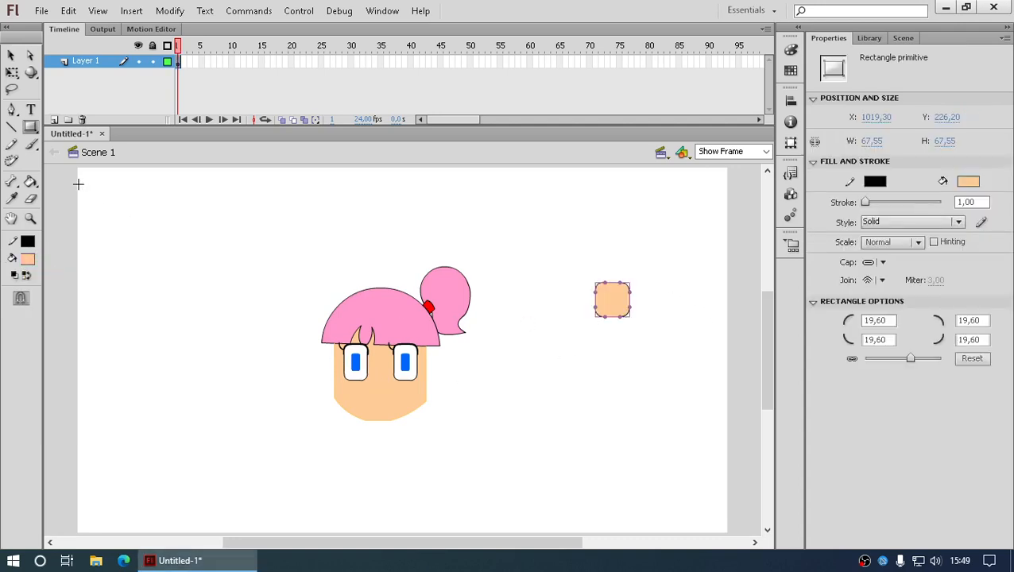
# - Move the skin-coloured rounded square beside the face, beneath the ponytail, and scale it down to about 49 px
pyautogui.click(31, 219)
pyautogui.moveTo(259, 209); pyautogui.dragTo(716, 472)
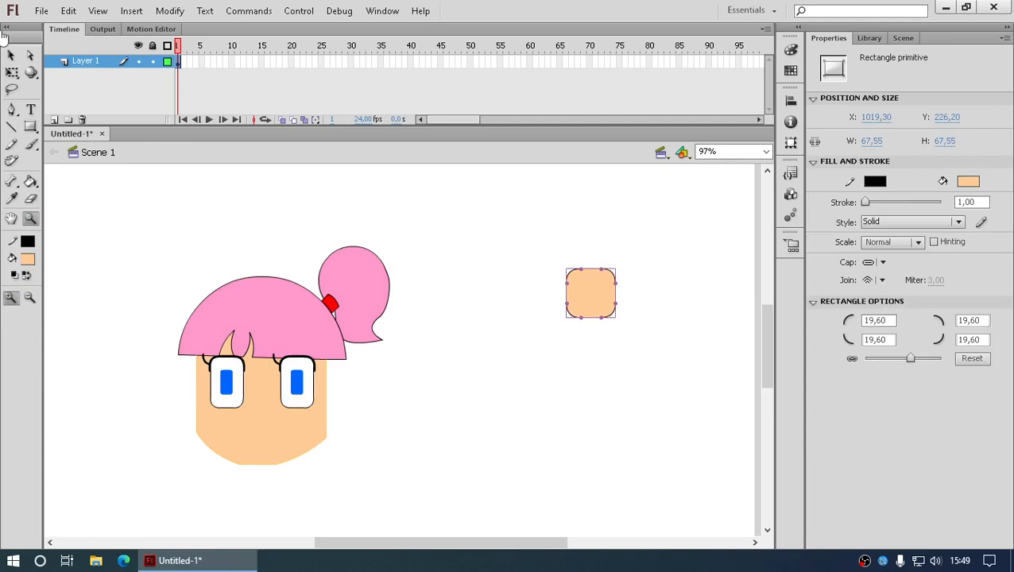
pyautogui.click(10, 55)
pyautogui.doubleClick(589, 297)
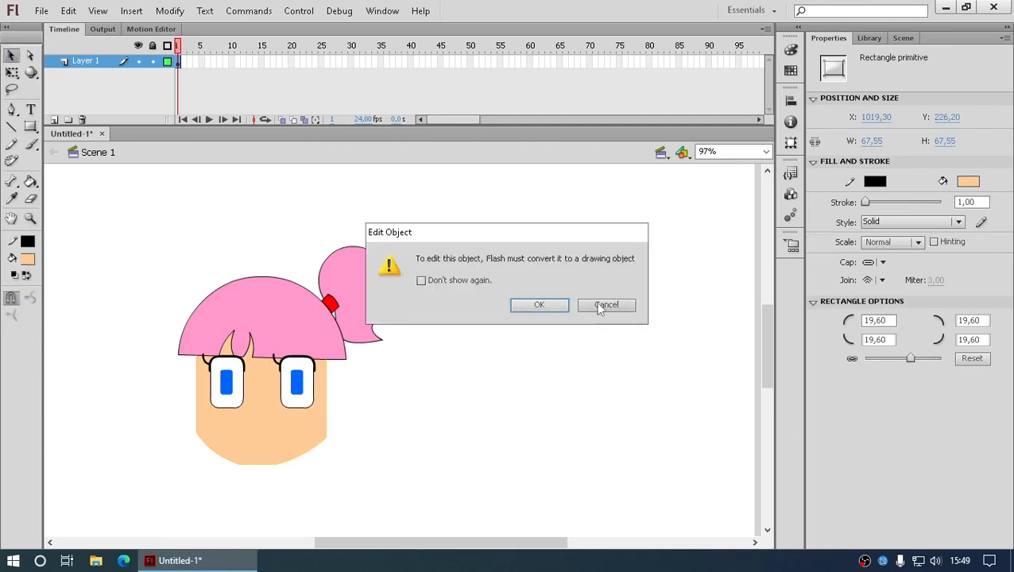
pyautogui.click(597, 303)
pyautogui.moveTo(597, 316); pyautogui.dragTo(403, 398)
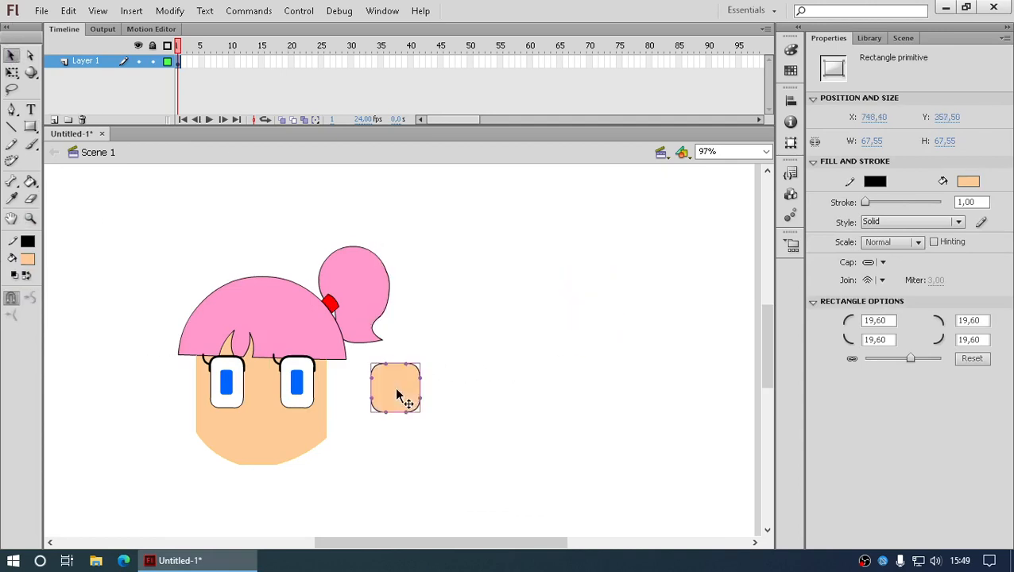
pyautogui.press('q')
pyautogui.moveTo(421, 364); pyautogui.dragTo(436, 422)
pyautogui.click(437, 388)
# - Copy the rounded square and paste the duplicate in place
pyautogui.click(30, 220)
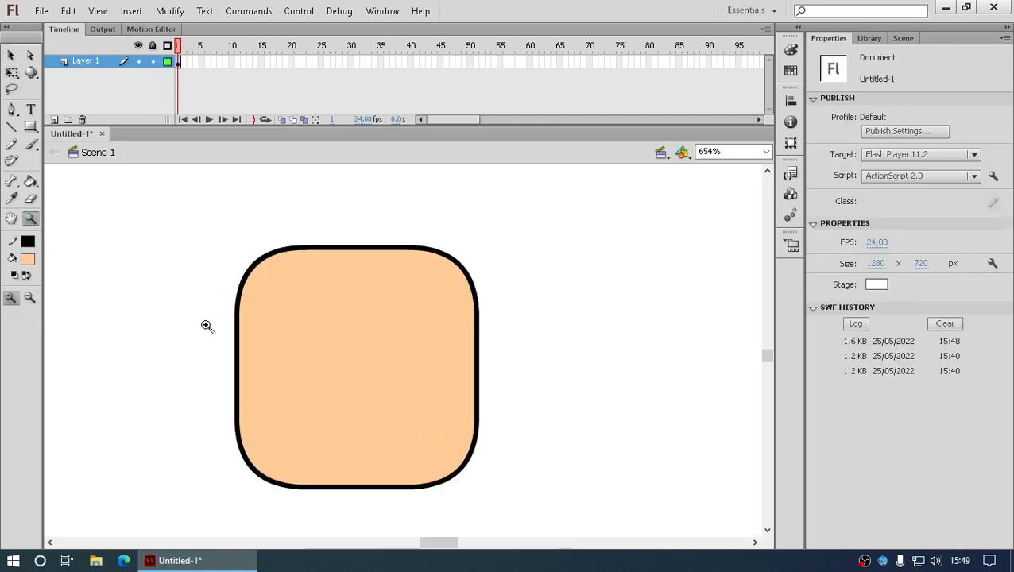
pyautogui.click(11, 55)
pyautogui.rightClick(337, 273)
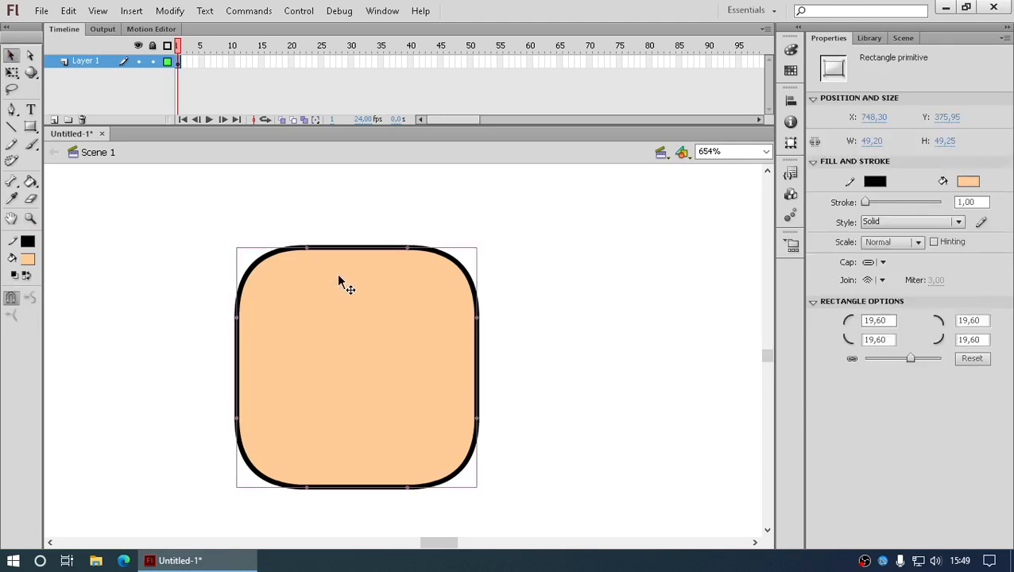
pyautogui.click(414, 262)
pyautogui.rightClick(561, 294)
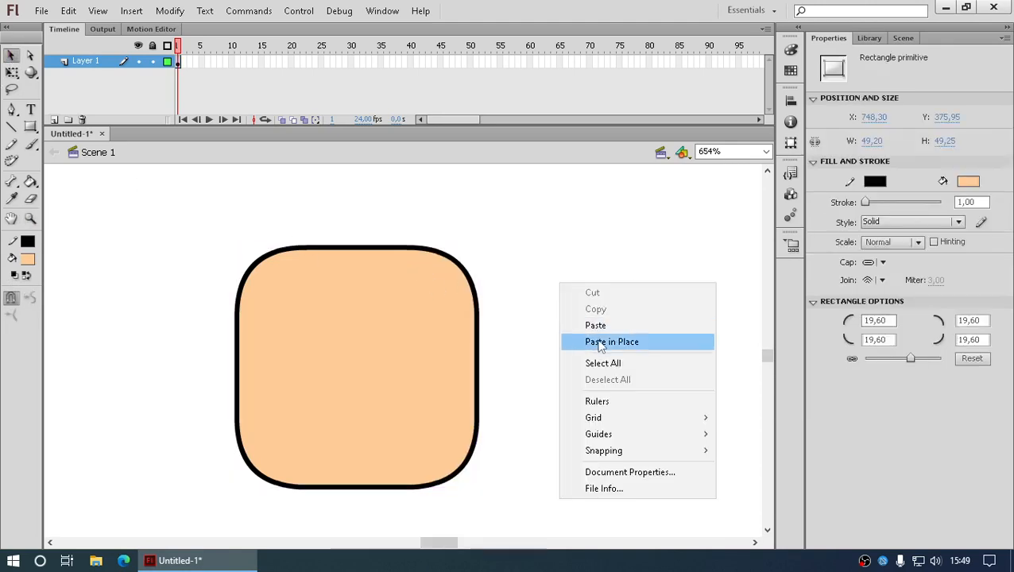
pyautogui.click(598, 344)
# - Scale the pasted rounded square down to about 32 px and centre it inside the larger one
pyautogui.press('q')
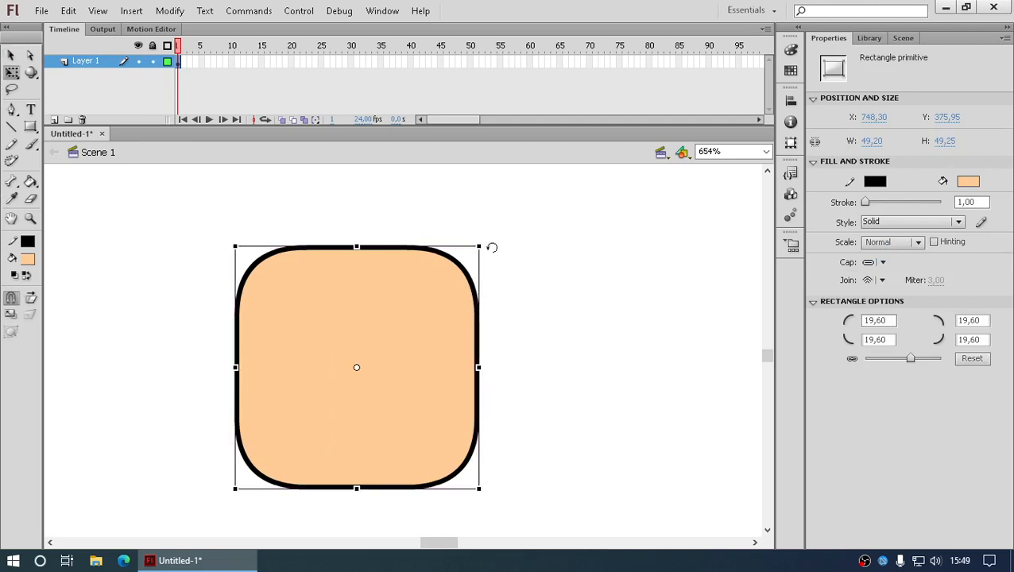
pyautogui.moveTo(481, 248); pyautogui.dragTo(395, 330)
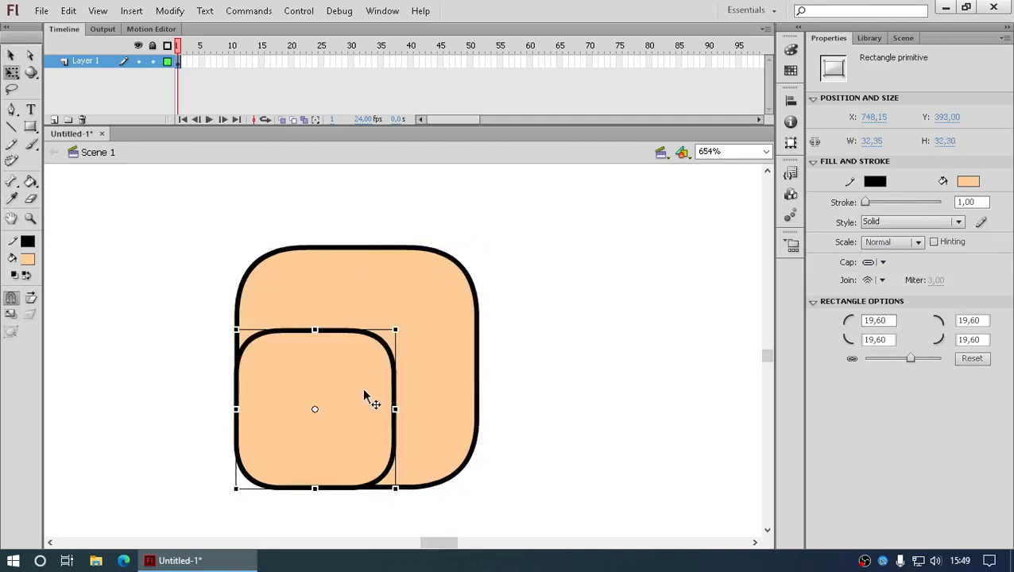
pyautogui.moveTo(368, 398); pyautogui.dragTo(425, 355)
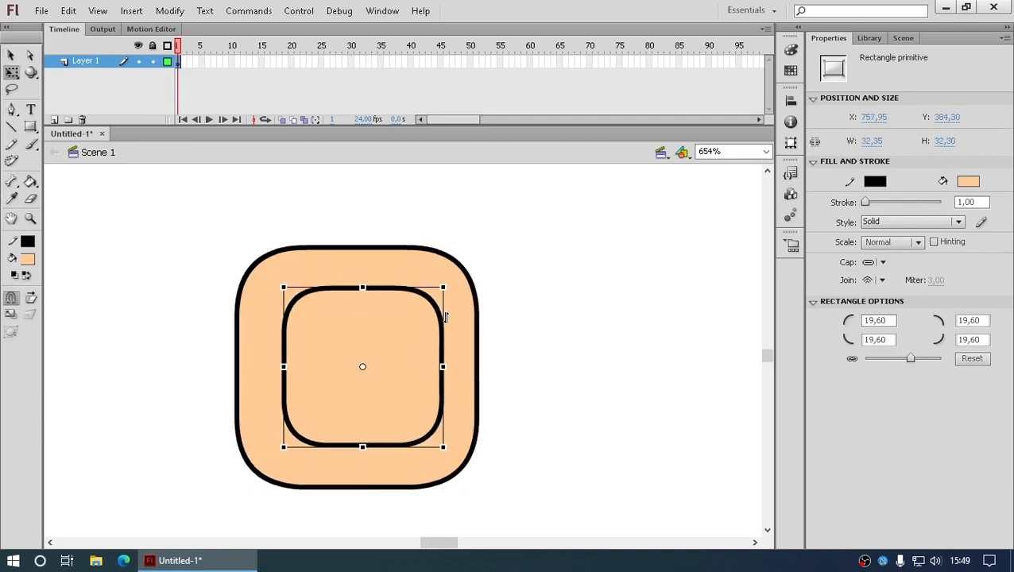
# - Scale the inner rounded square of the ear up to about 36 px and adjust its position inside the outer one
pyautogui.moveTo(442, 287); pyautogui.dragTo(460, 270)
pyautogui.moveTo(430, 345)
pyautogui.mouseDown()
pyautogui.moveTo(417, 342)
pyautogui.moveTo(423, 345)
pyautogui.mouseUp()
pyautogui.rightClick(422, 347)
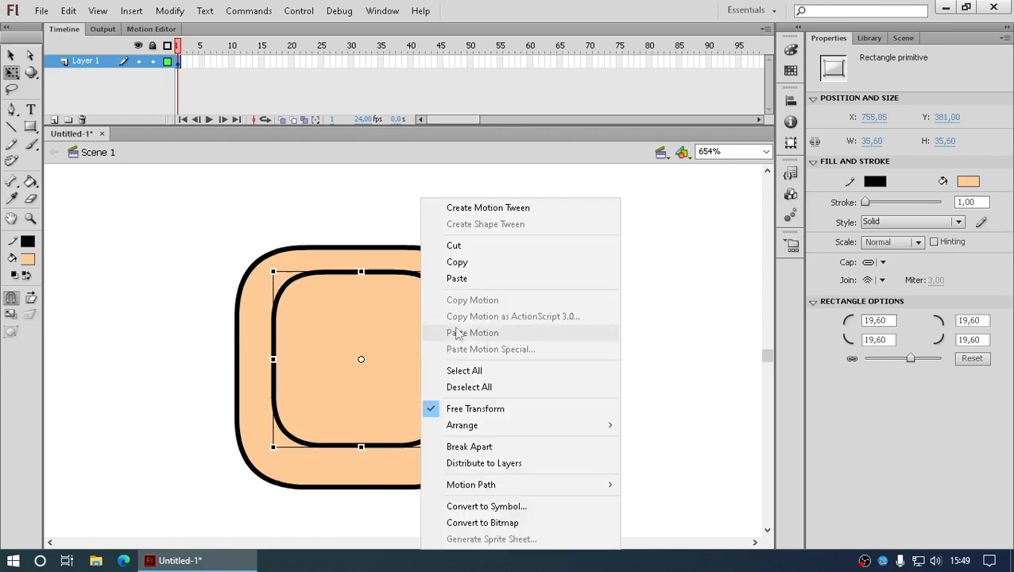
# - Paste another copy of the outer rounded square in place, shrink it and position it inside the upper-left part of the middle square
pyautogui.rightClick(686, 266)
pyautogui.click(740, 321)
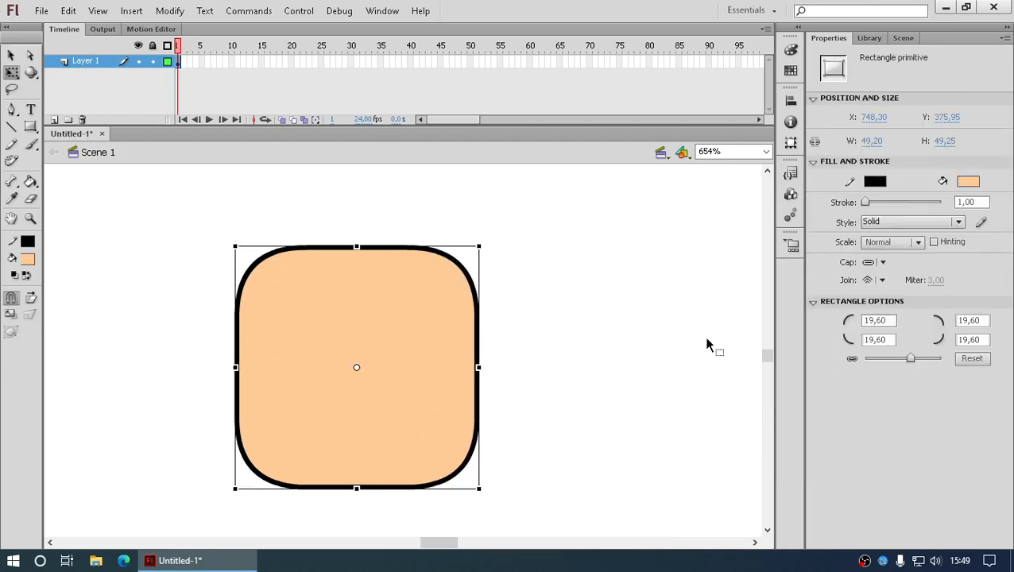
pyautogui.moveTo(480, 247); pyautogui.dragTo(318, 393)
pyautogui.moveTo(301, 446); pyautogui.dragTo(347, 351)
pyautogui.click(543, 361)
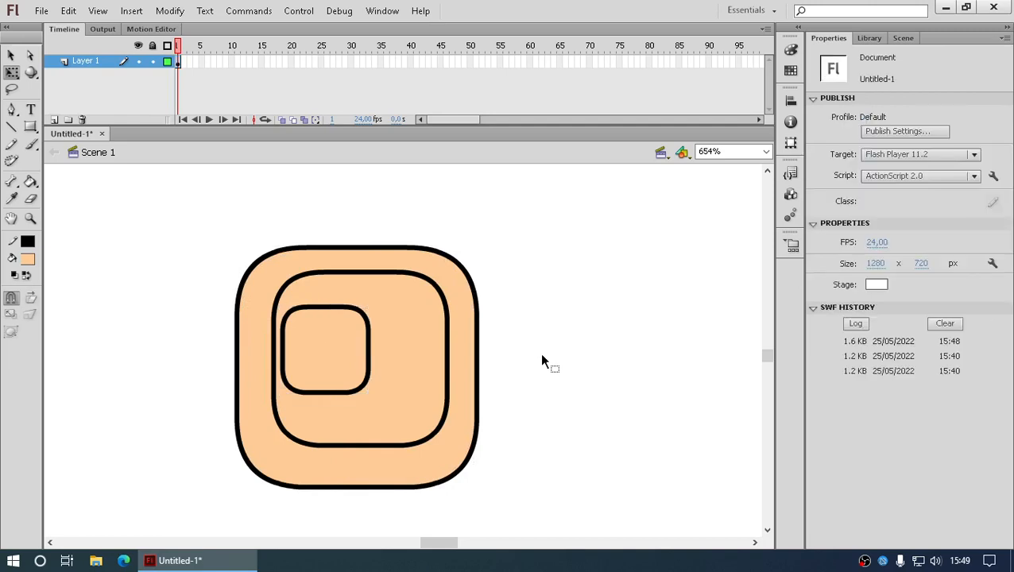
# - Draw a dark grey, black-outlined primitive rounded bar about 7 px wide and 22 px high on the empty area beside the ear
pyautogui.scroll(-1, 546, 362)
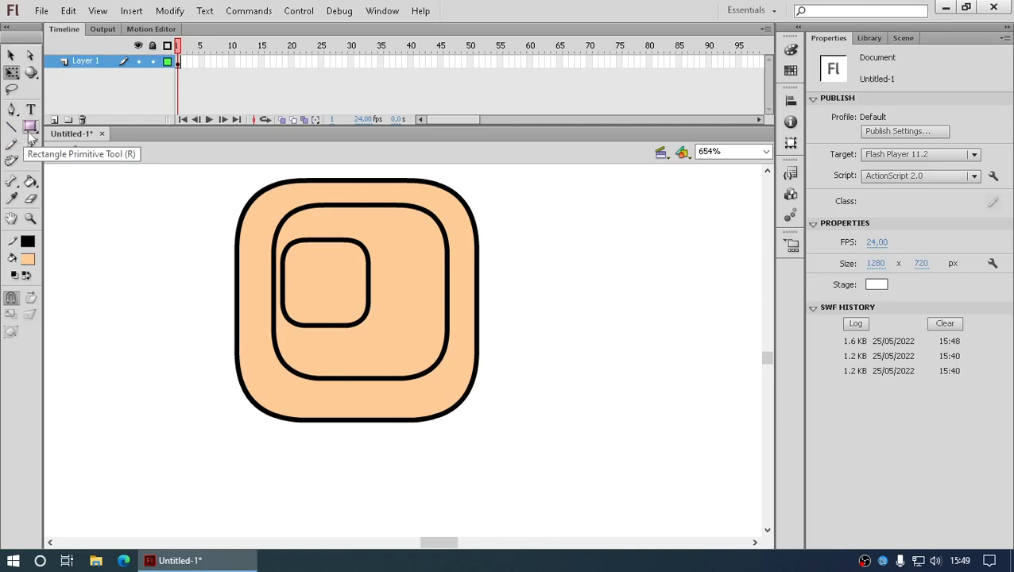
pyautogui.scroll(-2, 124, 266)
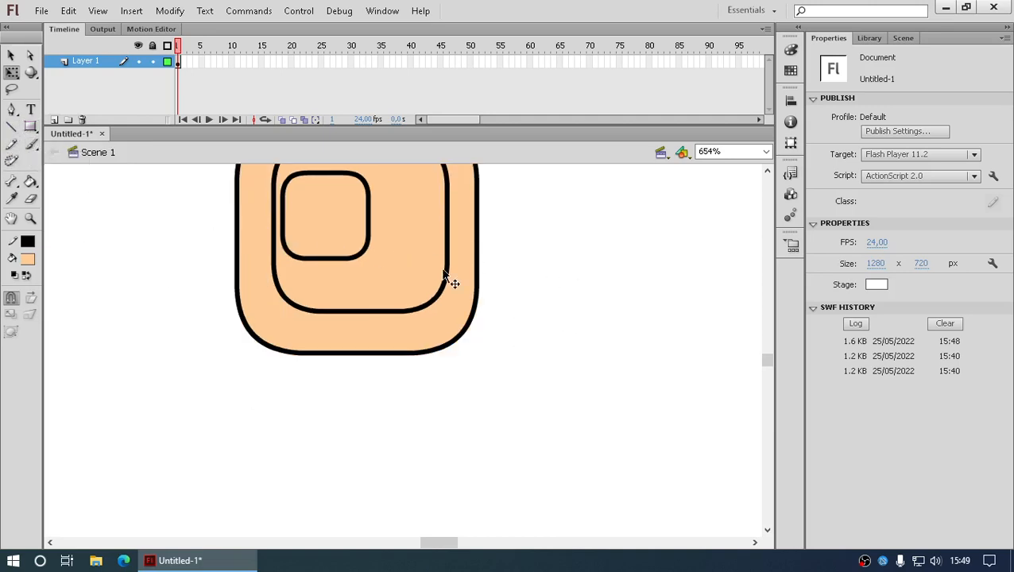
pyautogui.click(30, 127)
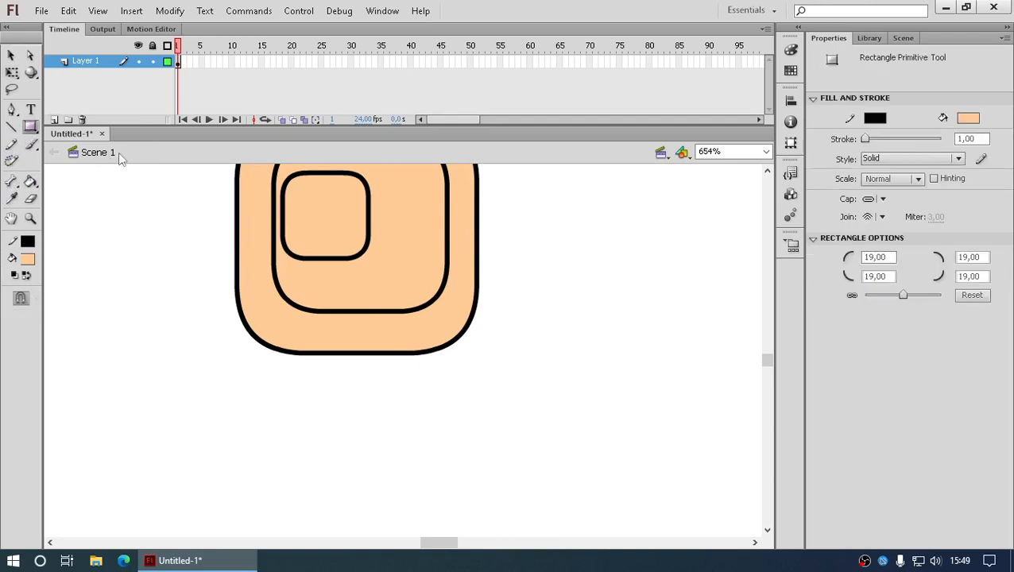
pyautogui.click(28, 262)
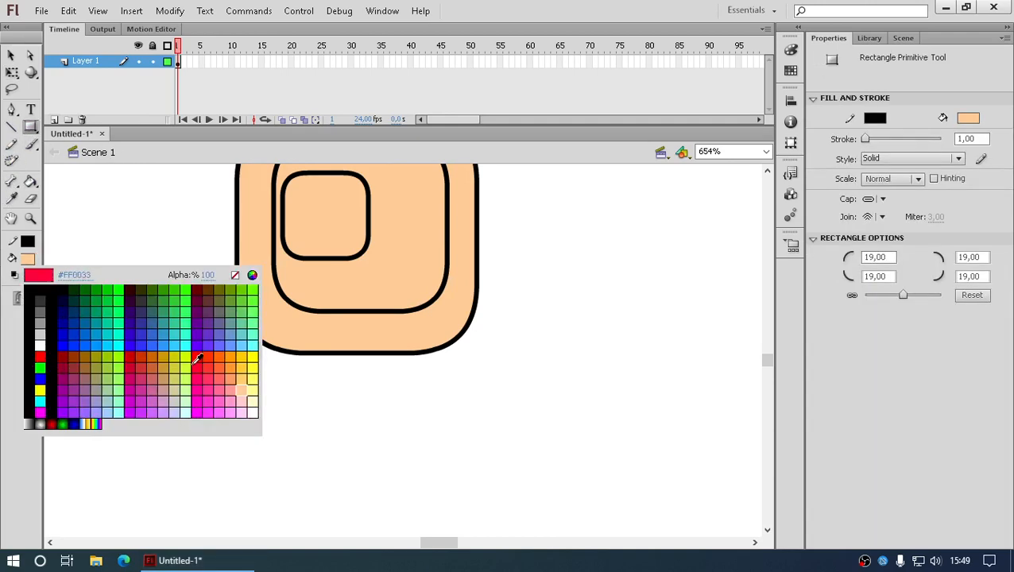
pyautogui.click(39, 299)
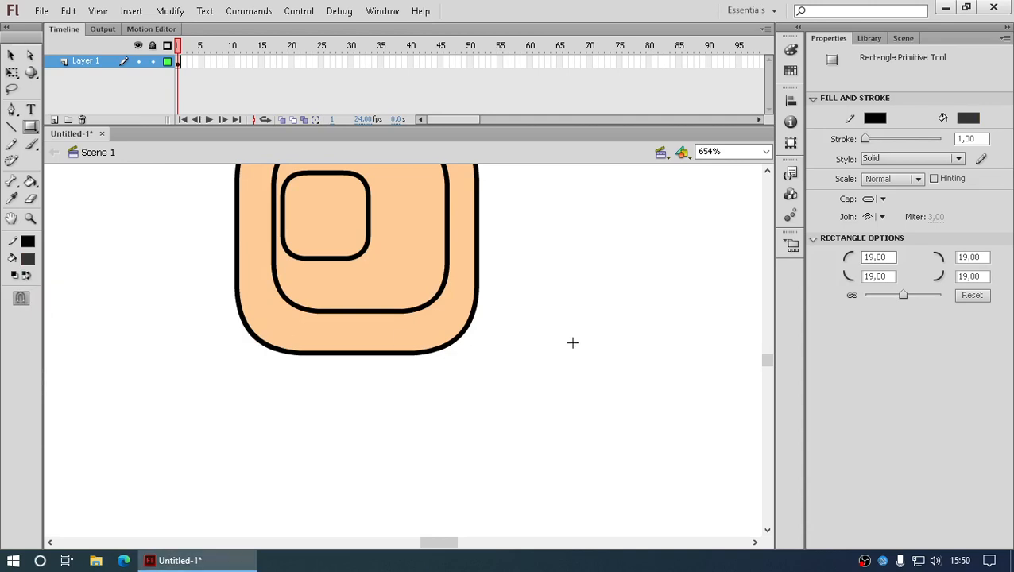
pyautogui.moveTo(579, 321); pyautogui.dragTo(608, 430)
# - Move the dark grey bar onto the ear's lower edge so that it hangs below the ear, keeping it a primitive
pyautogui.click(11, 55)
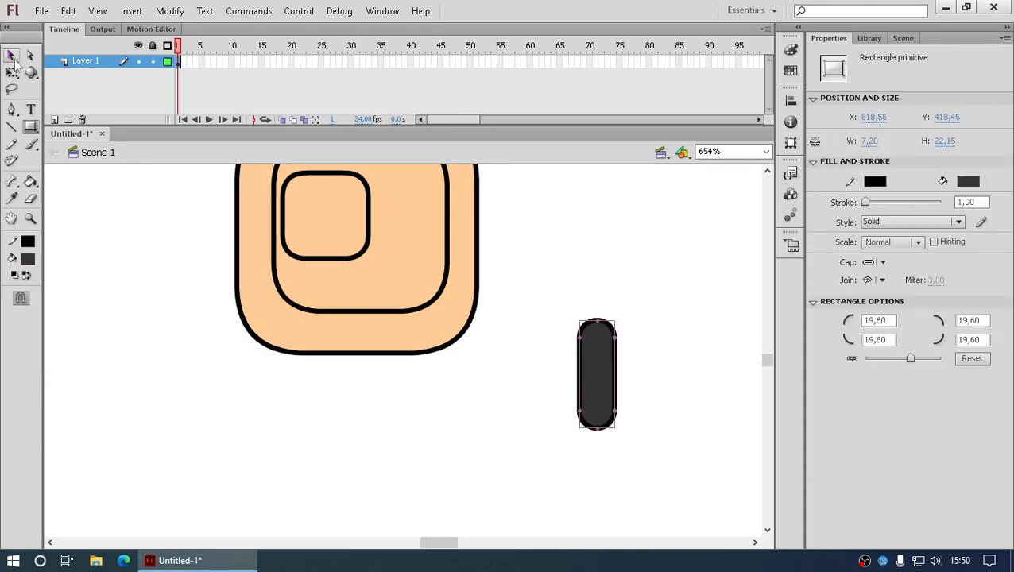
pyautogui.doubleClick(601, 379)
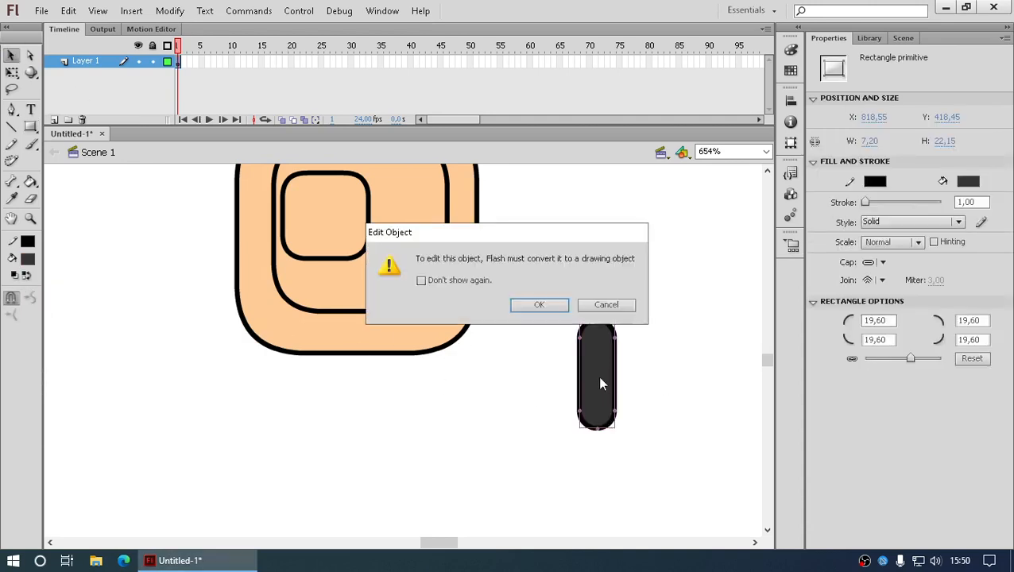
pyautogui.click(605, 306)
pyautogui.moveTo(604, 368); pyautogui.dragTo(403, 389)
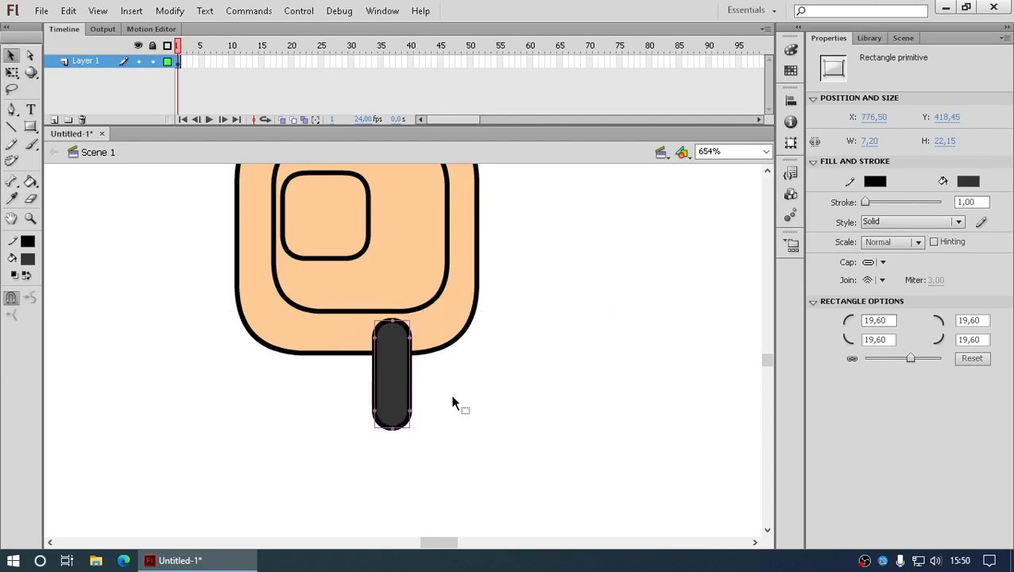
# - Draw a pink, black-outlined circle about 22 px in diameter with the Oval tool on the empty area beside the bar
pyautogui.click(32, 128)
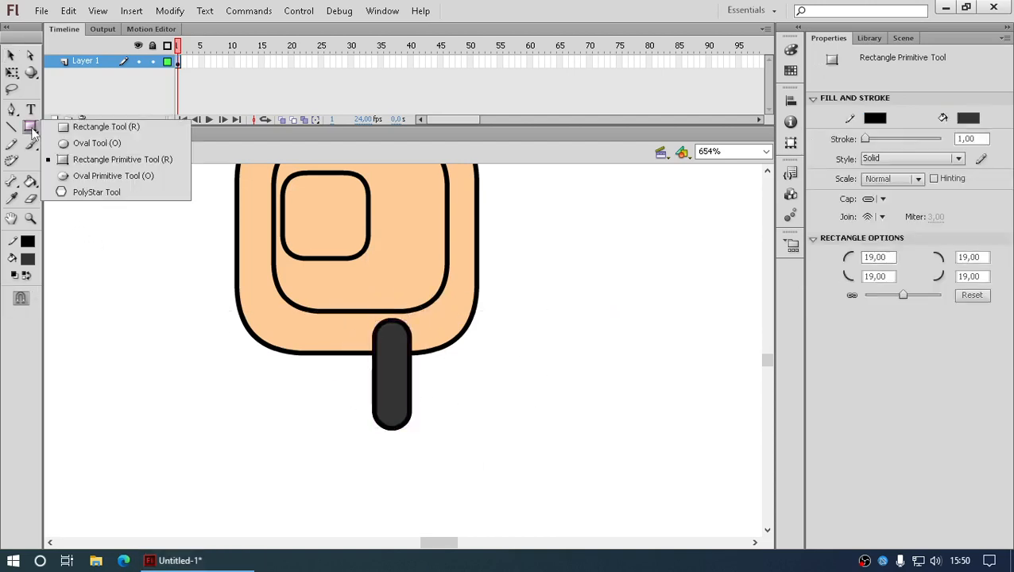
pyautogui.click(97, 143)
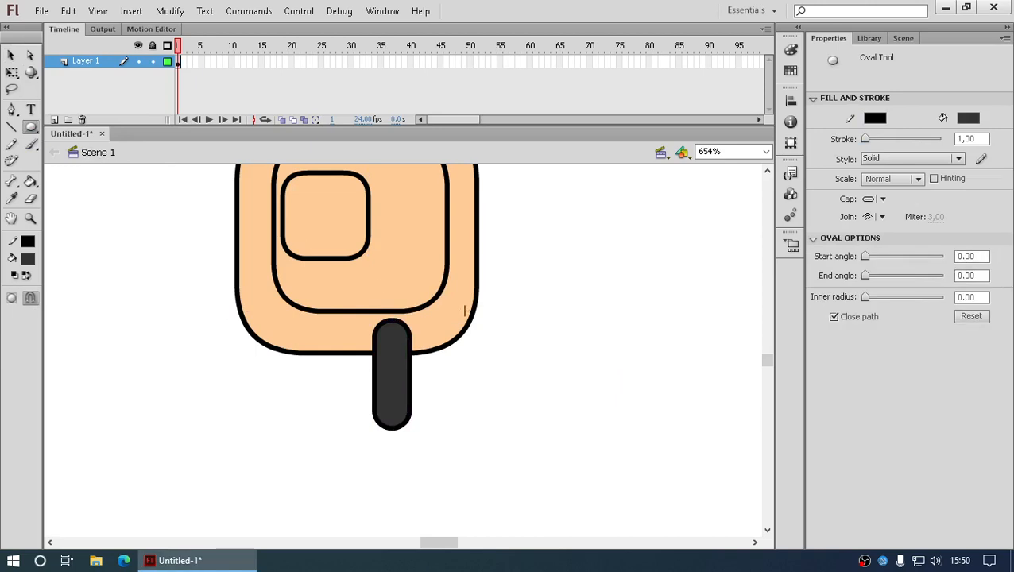
pyautogui.click(27, 260)
pyautogui.click(229, 395)
pyautogui.moveTo(532, 333)
pyautogui.mouseDown()
pyautogui.moveTo(608, 430)
pyautogui.moveTo(644, 445)
pyautogui.mouseUp()
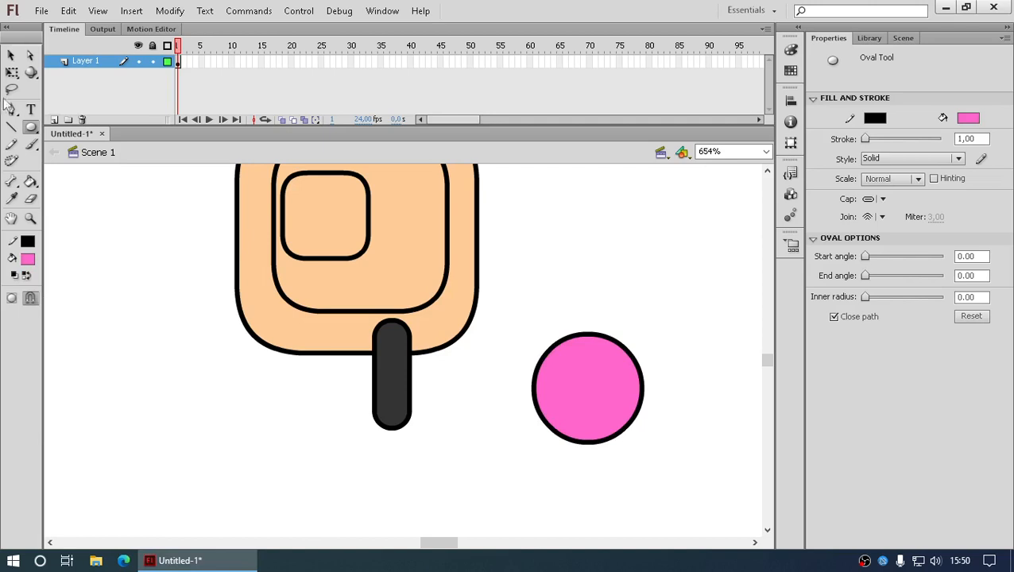
# - Move the pink circle with its outline under the lower end of the dark bar as the earring's pendant
pyautogui.click(11, 55)
pyautogui.doubleClick(583, 404)
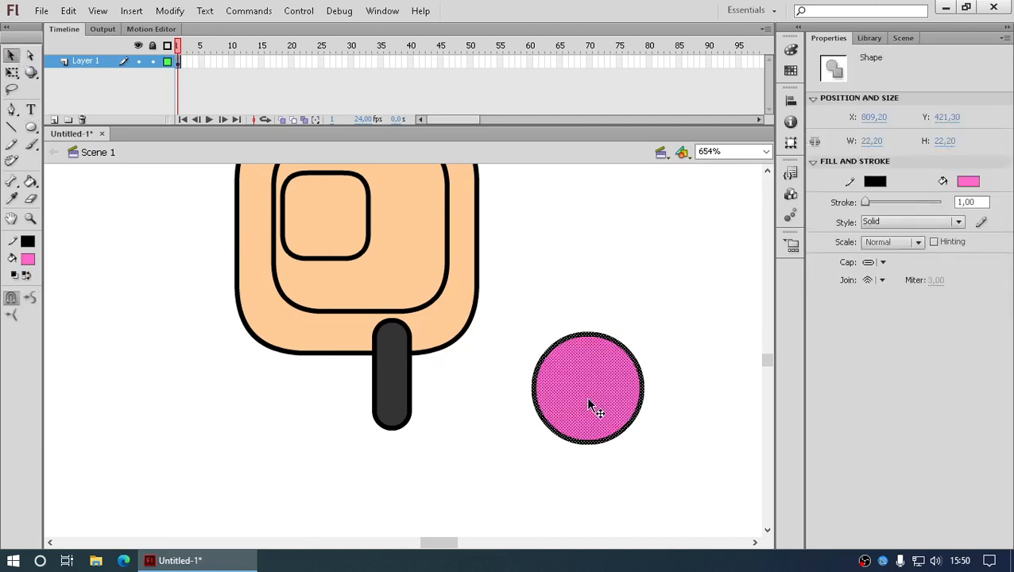
pyautogui.moveTo(590, 401)
pyautogui.mouseDown()
pyautogui.moveTo(433, 446)
pyautogui.moveTo(393, 440)
pyautogui.mouseUp()
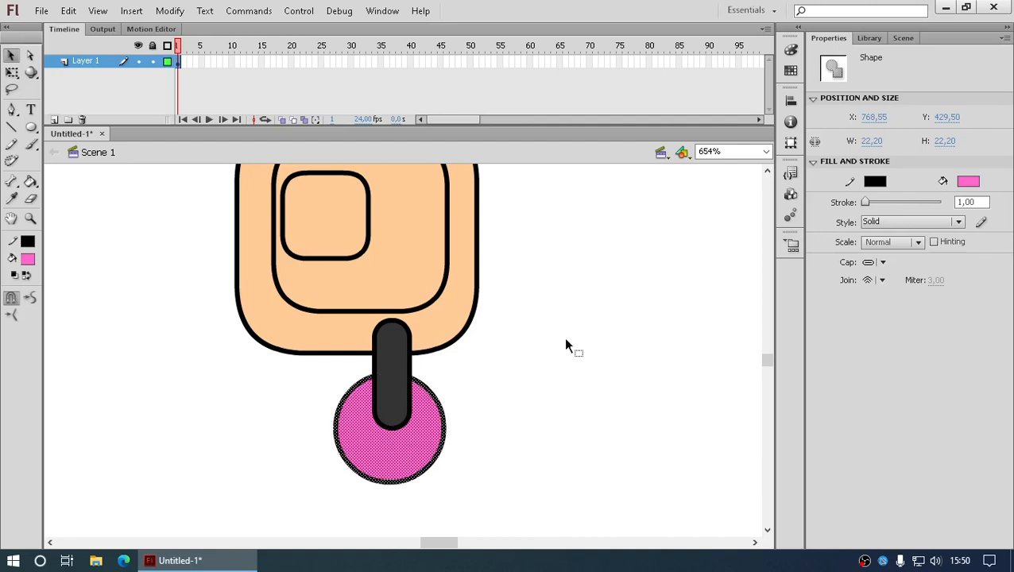
# - Convert the complete ear with its earring into a movie clip symbol named "mc telinga"
pyautogui.click(765, 151)
pyautogui.click(745, 174)
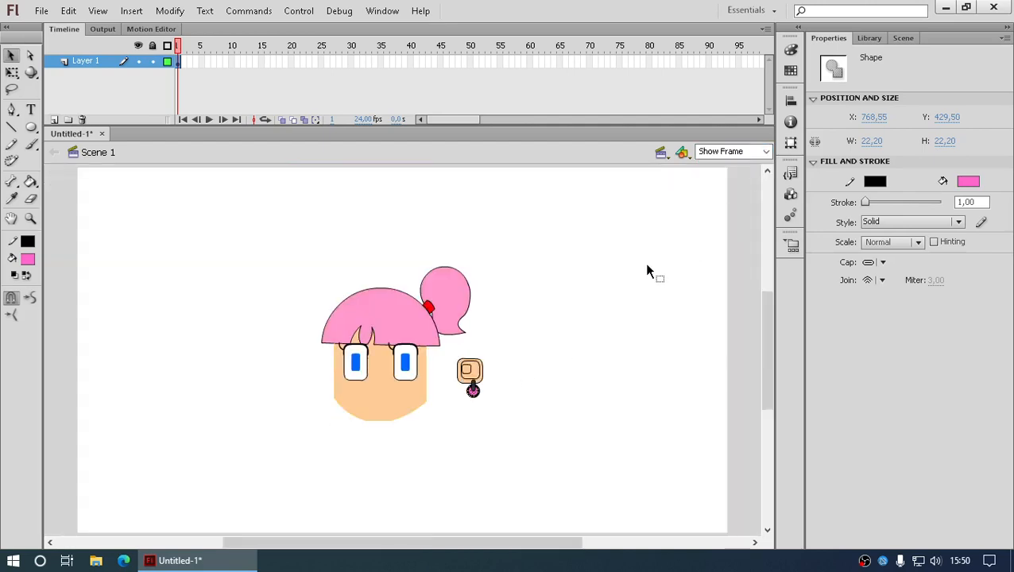
pyautogui.click(583, 328)
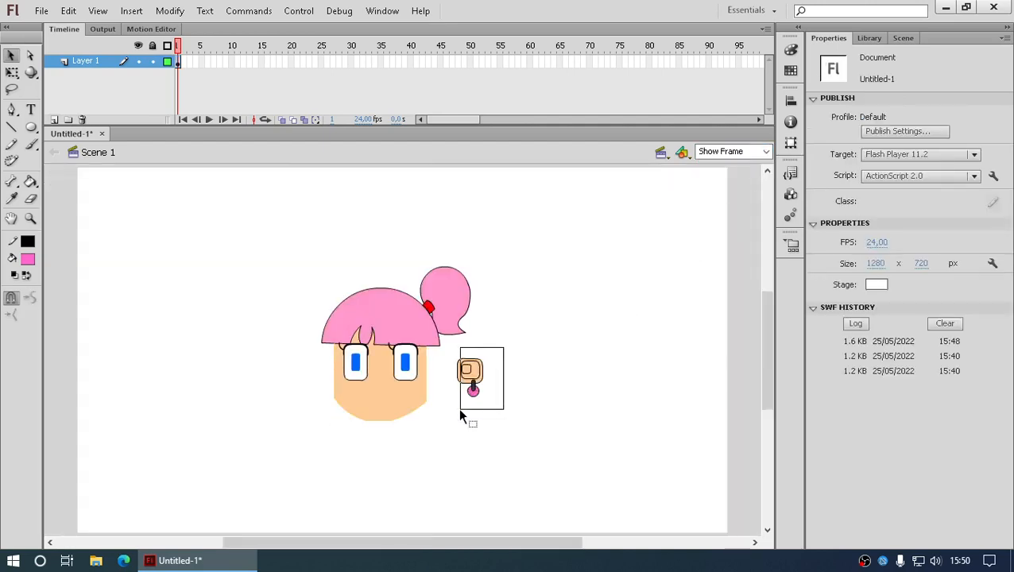
pyautogui.moveTo(460, 410); pyautogui.dragTo(455, 412)
pyautogui.rightClick(473, 384)
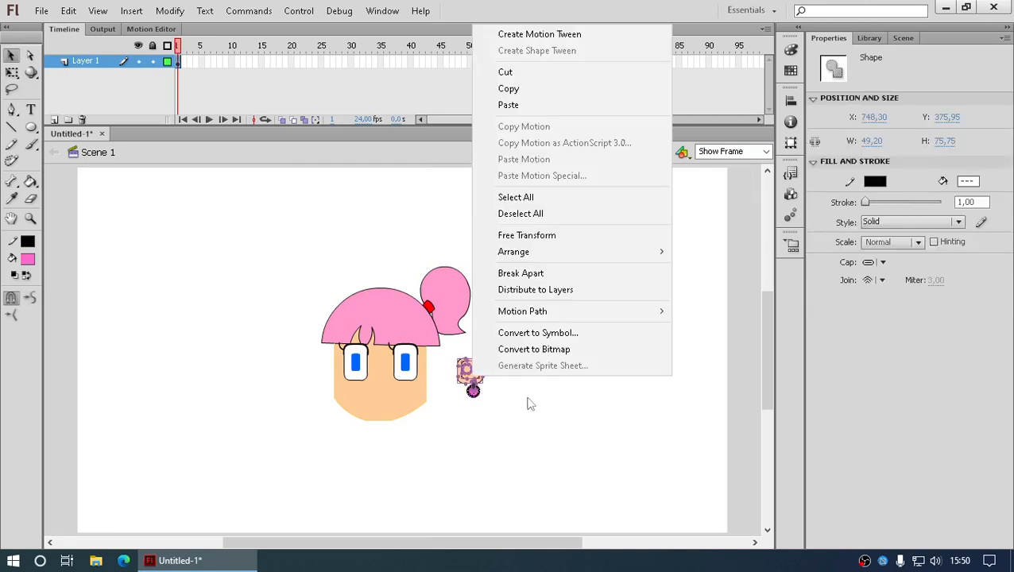
pyautogui.click(565, 333)
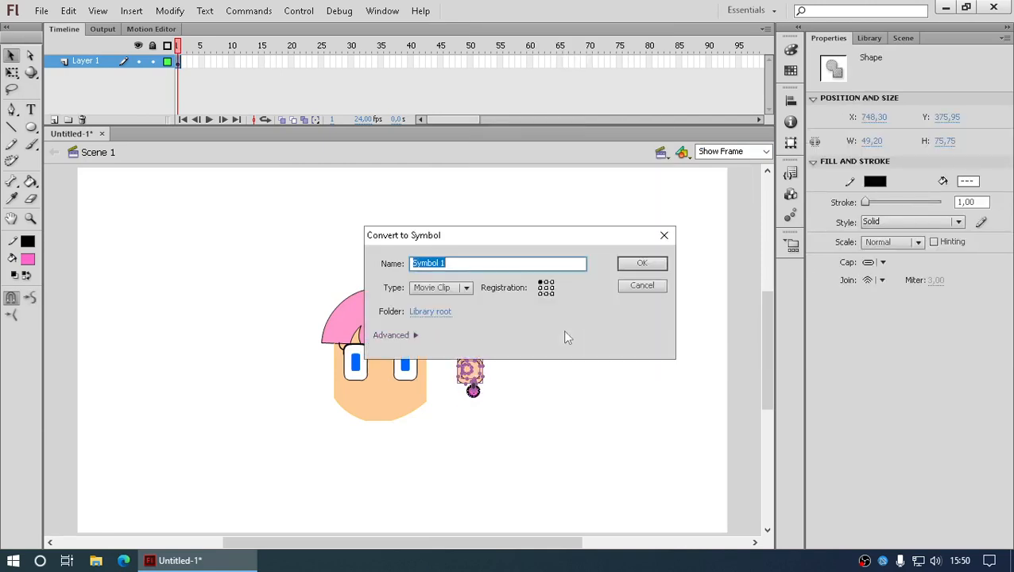
pyautogui.write('mc telinga')
pyautogui.click(661, 266)
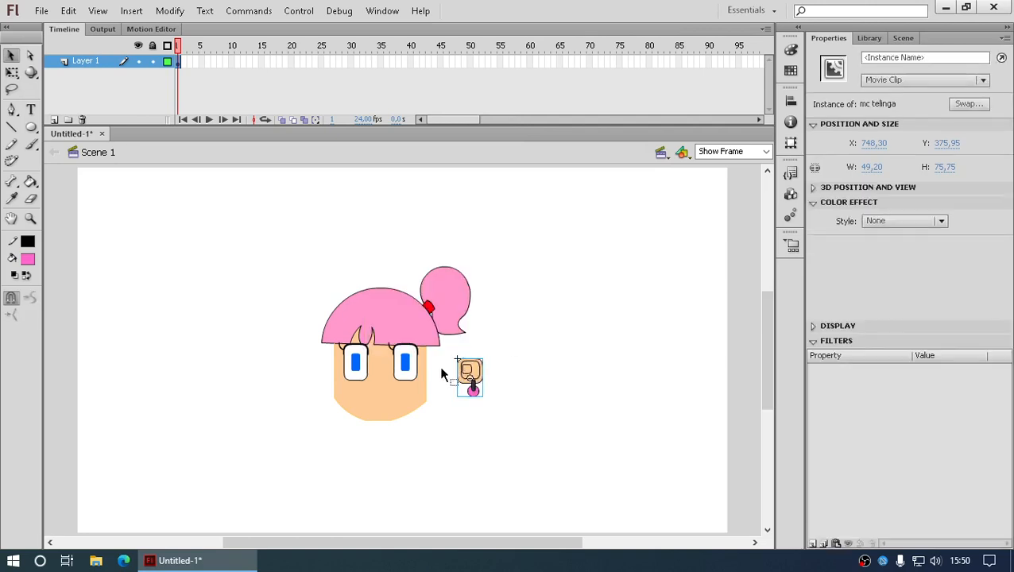
# - Select the face's skin-coloured shape and open its context options
pyautogui.click(412, 394)
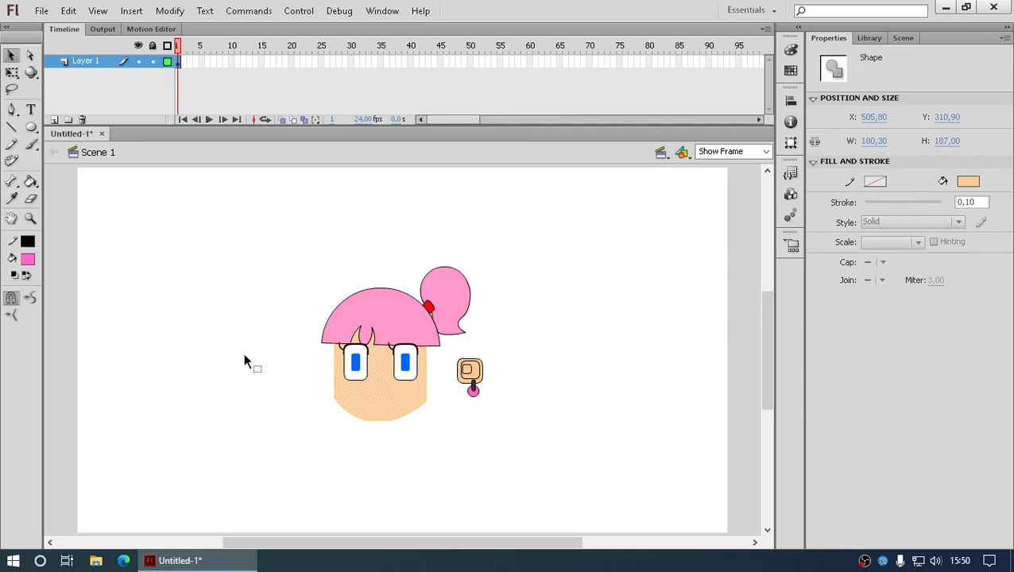
pyautogui.click(31, 219)
pyautogui.moveTo(272, 222); pyautogui.dragTo(505, 475)
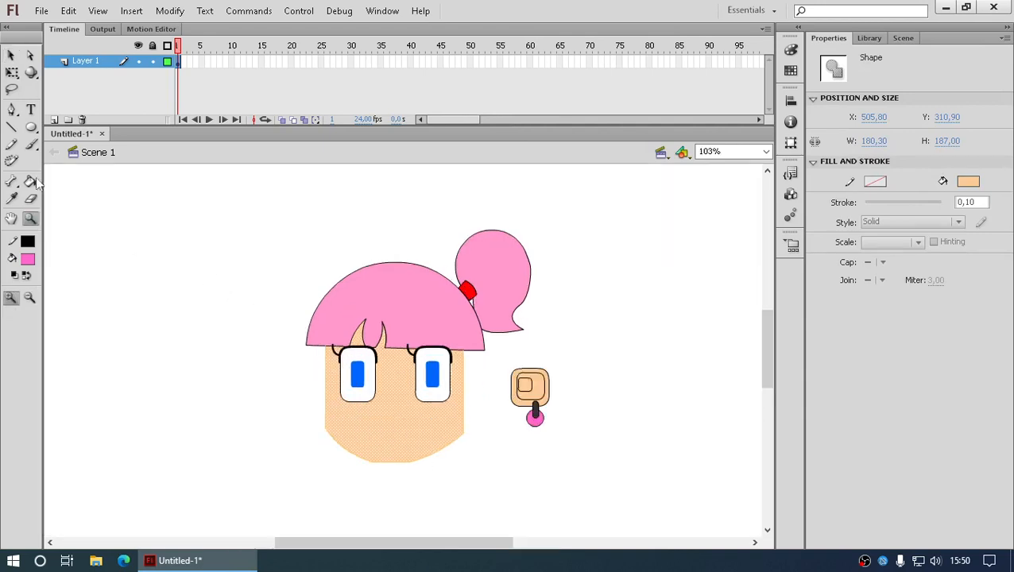
pyautogui.click(11, 55)
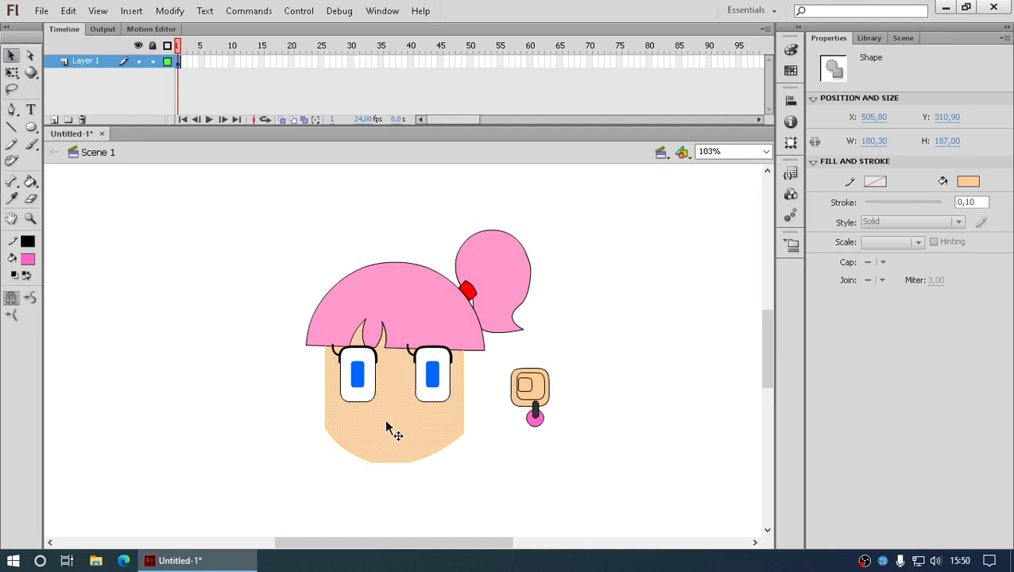
pyautogui.rightClick(387, 425)
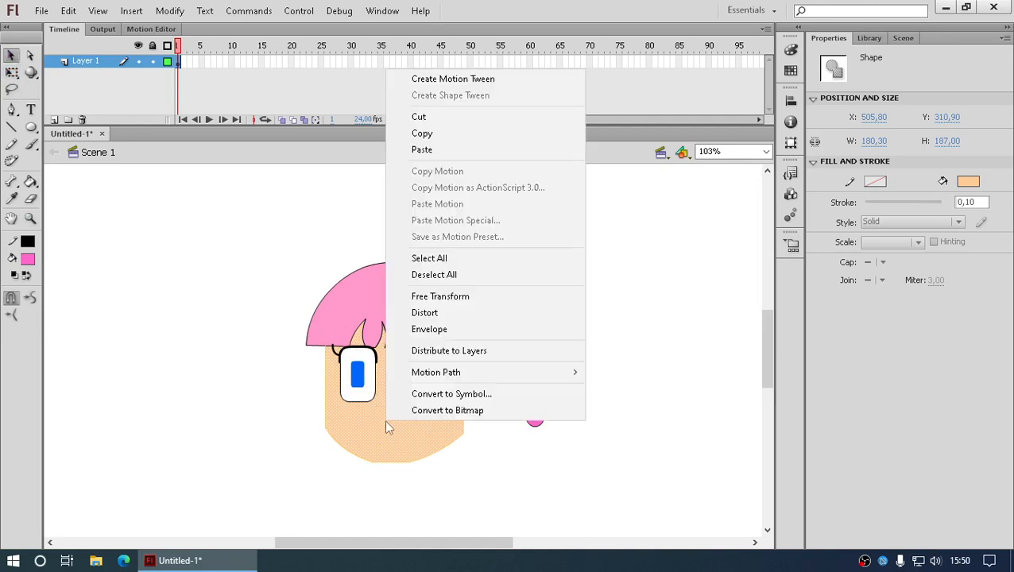
# - Convert the selected face shape to a movie clip symbol named "mc template wajah"
pyautogui.click(464, 395)
pyautogui.write('mc template wajah')
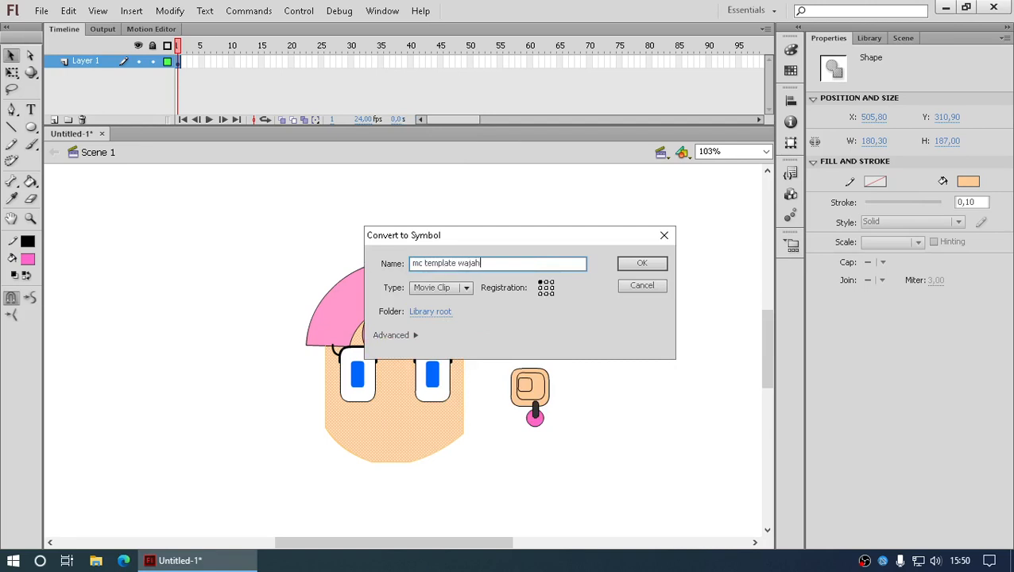
pyautogui.click(644, 264)
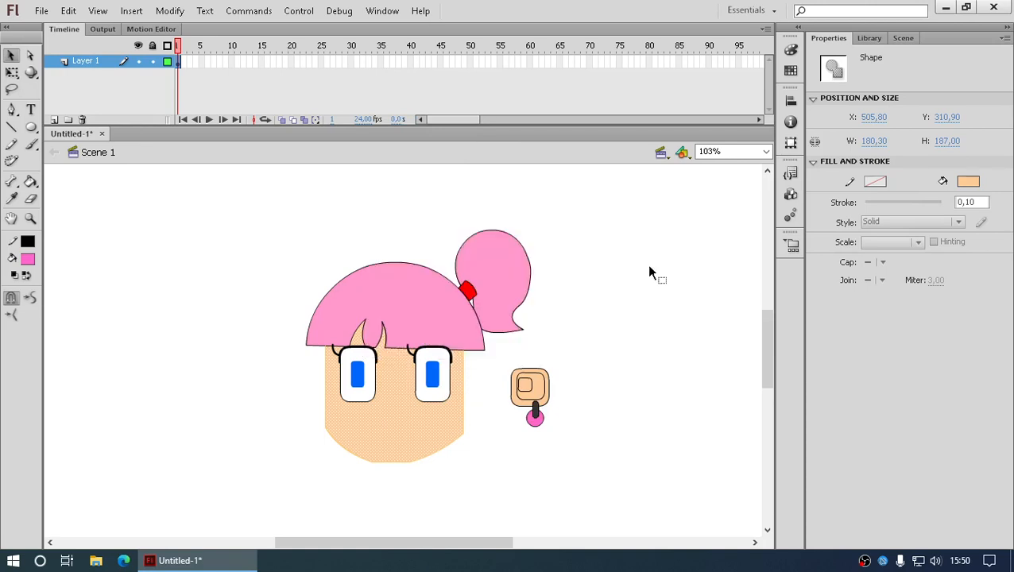
pyautogui.rightClick(443, 417)
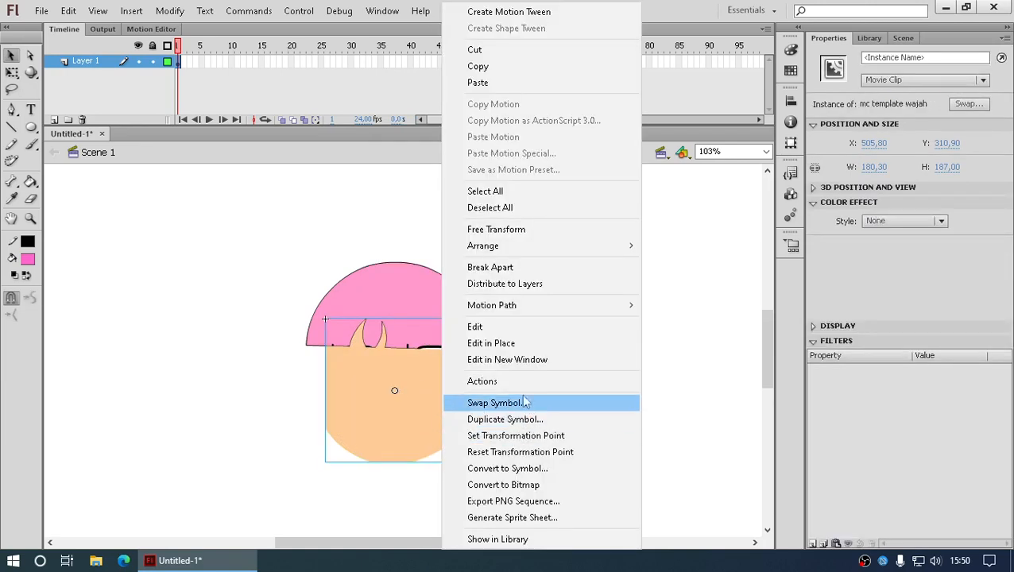
pyautogui.click(521, 284)
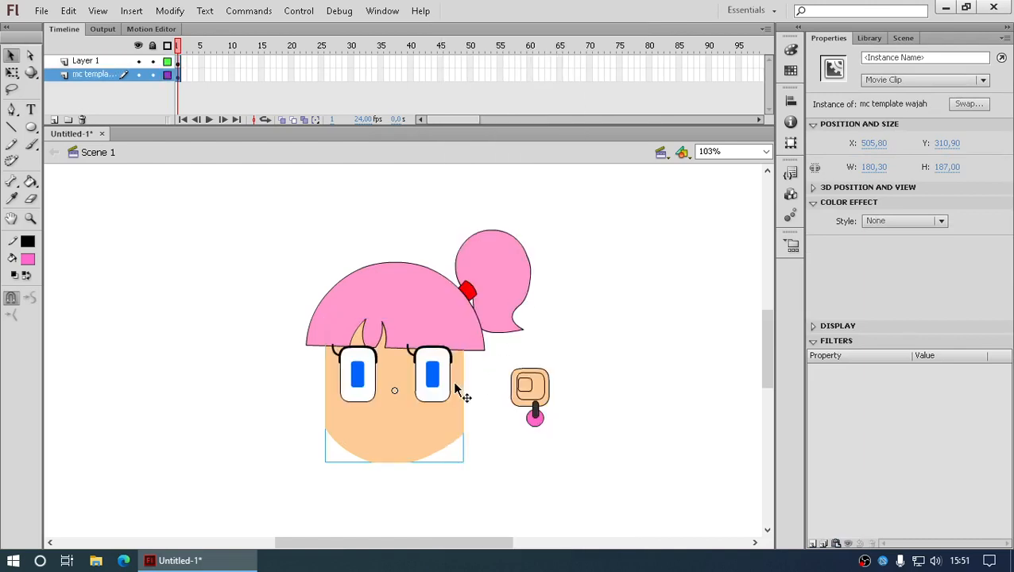
pyautogui.moveTo(548, 399); pyautogui.dragTo(478, 389)
pyautogui.rightClick(477, 389)
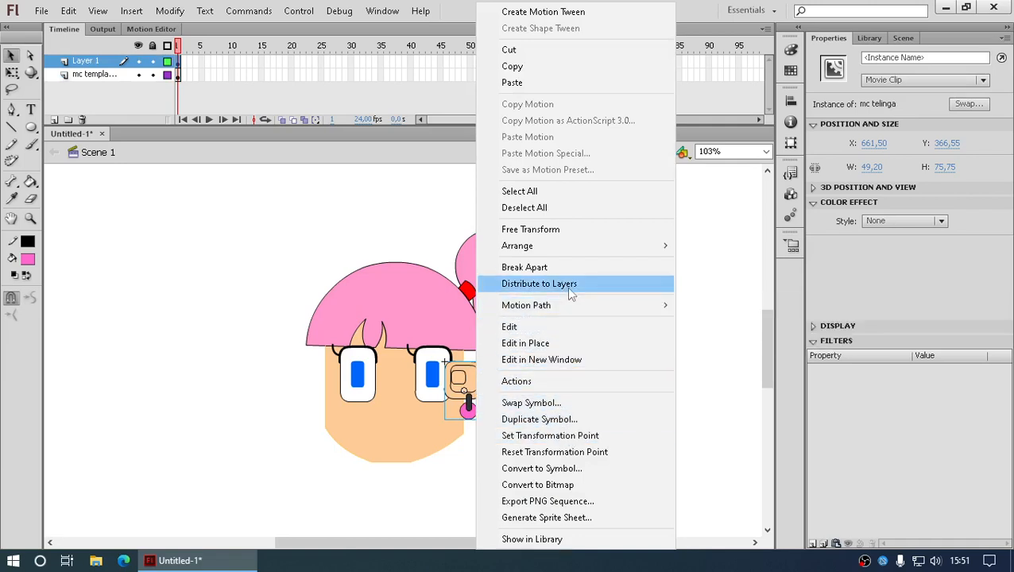
pyautogui.moveTo(579, 254)
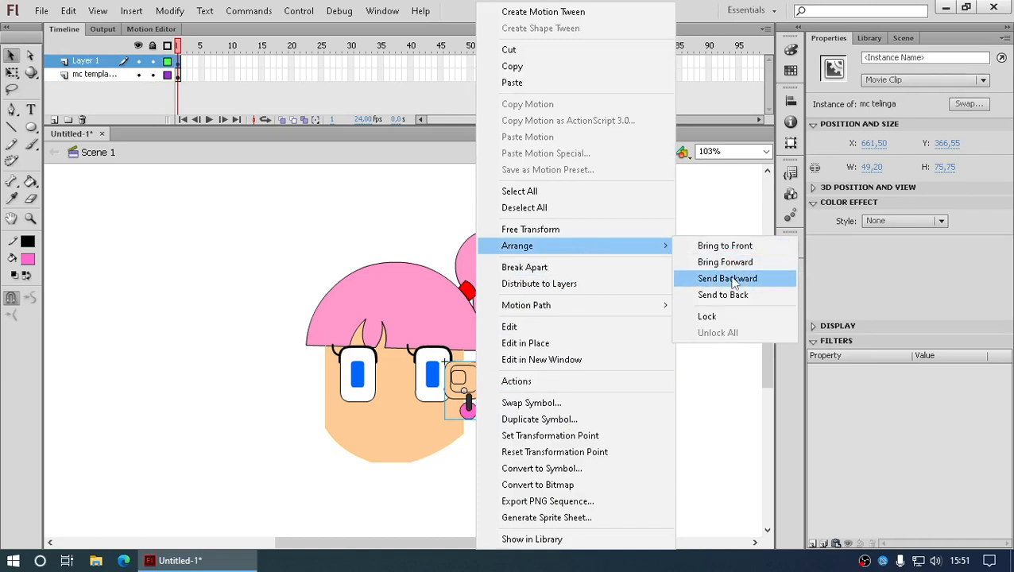
pyautogui.click(203, 401)
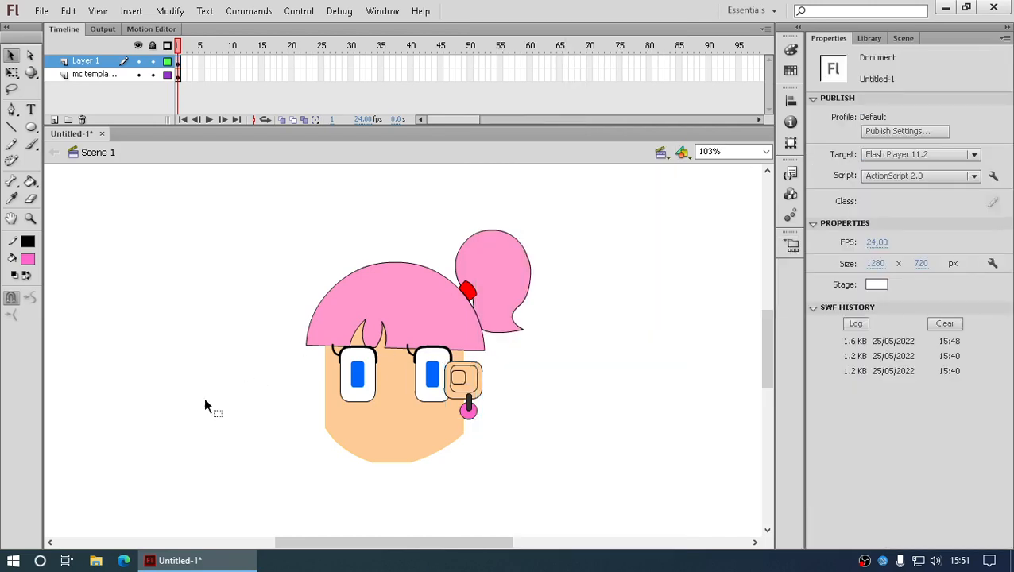
pyautogui.hotkey('ctrl', 'z')
pyautogui.hotkey('ctrl', 'z')
pyautogui.hotkey('ctrl', 'z')
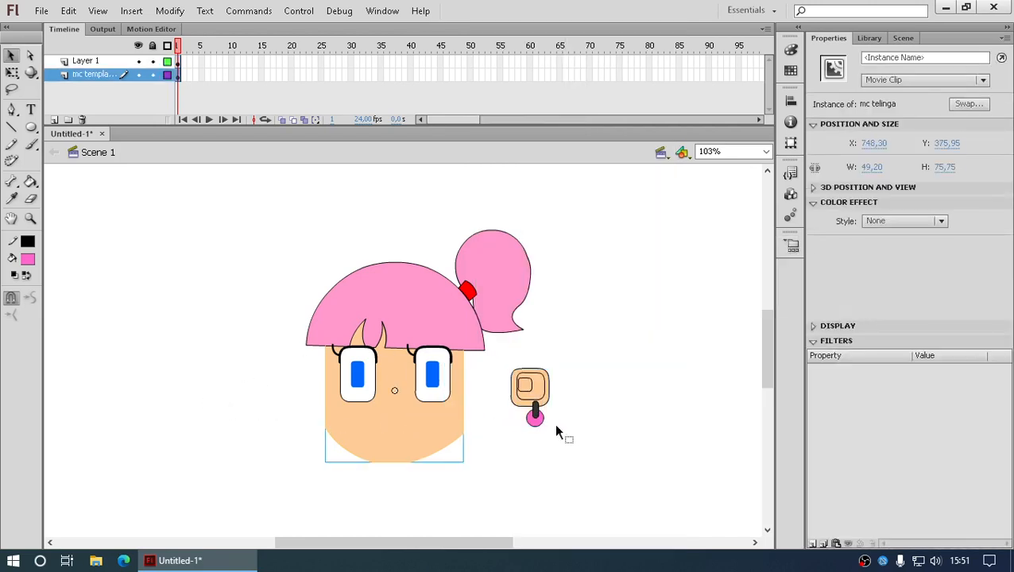
# - Send the face symbol to the back of the stacking order
pyautogui.rightClick(399, 426)
pyautogui.moveTo(480, 256)
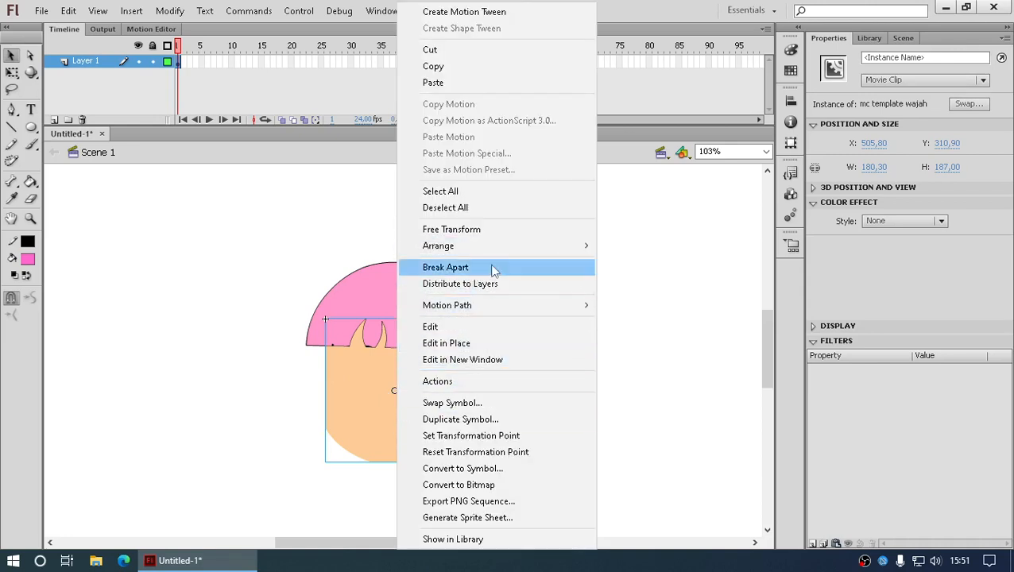
pyautogui.moveTo(540, 253)
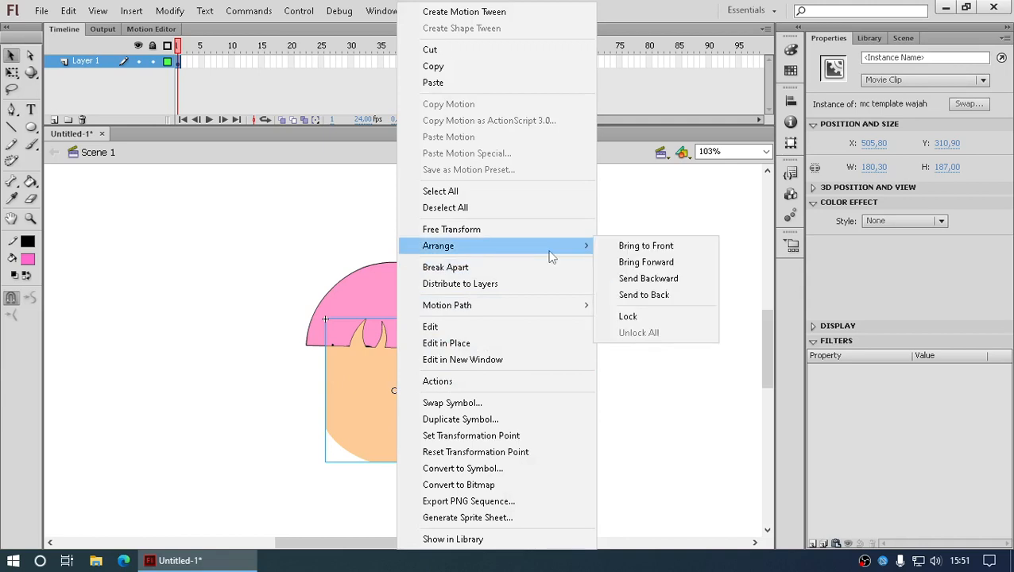
pyautogui.click(644, 295)
pyautogui.click(580, 396)
# - Move the ear with the earring onto the face's right edge and send it to the back, behind the face
pyautogui.moveTo(543, 397); pyautogui.dragTo(486, 385)
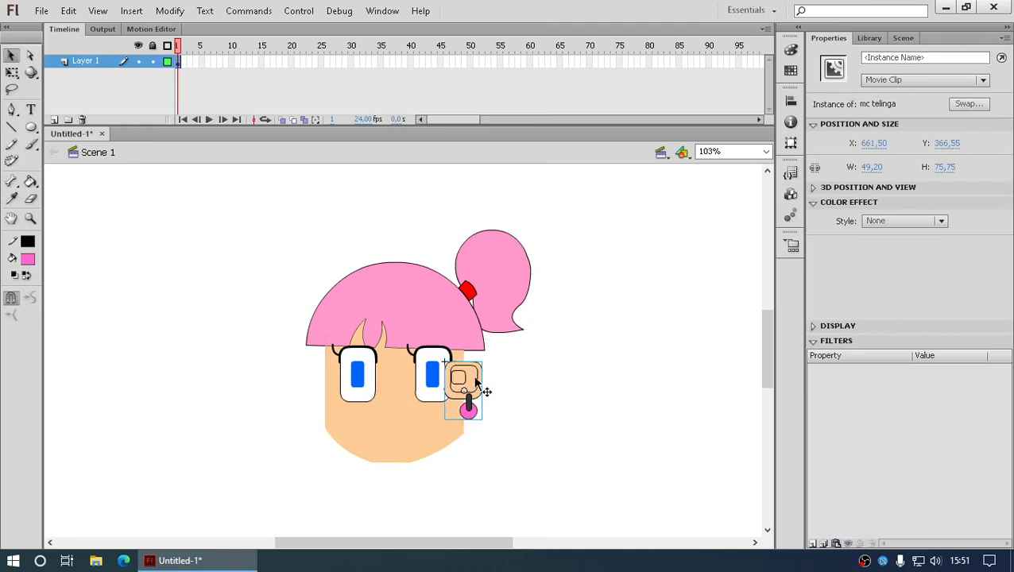
pyautogui.rightClick(475, 379)
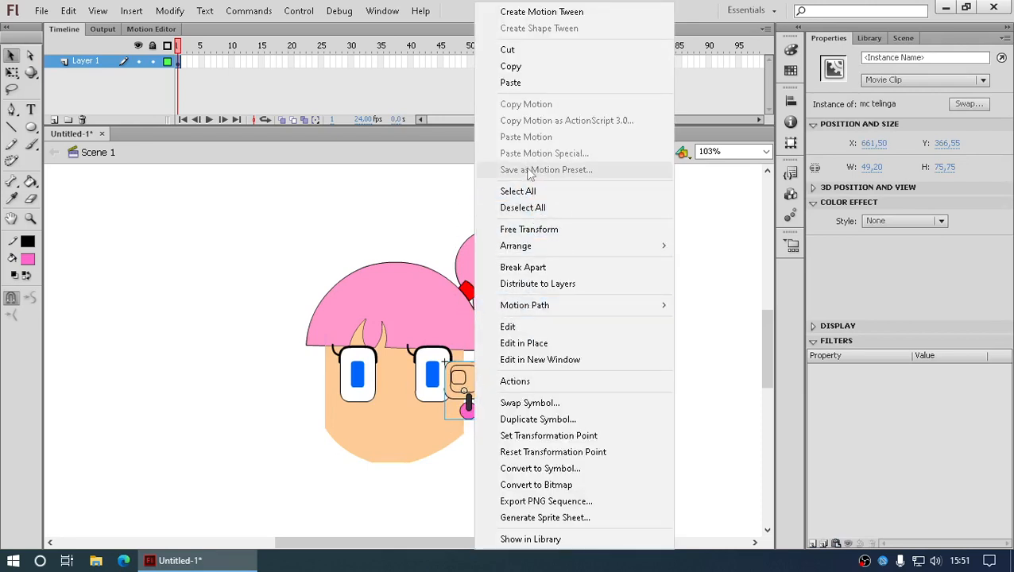
pyautogui.moveTo(611, 254)
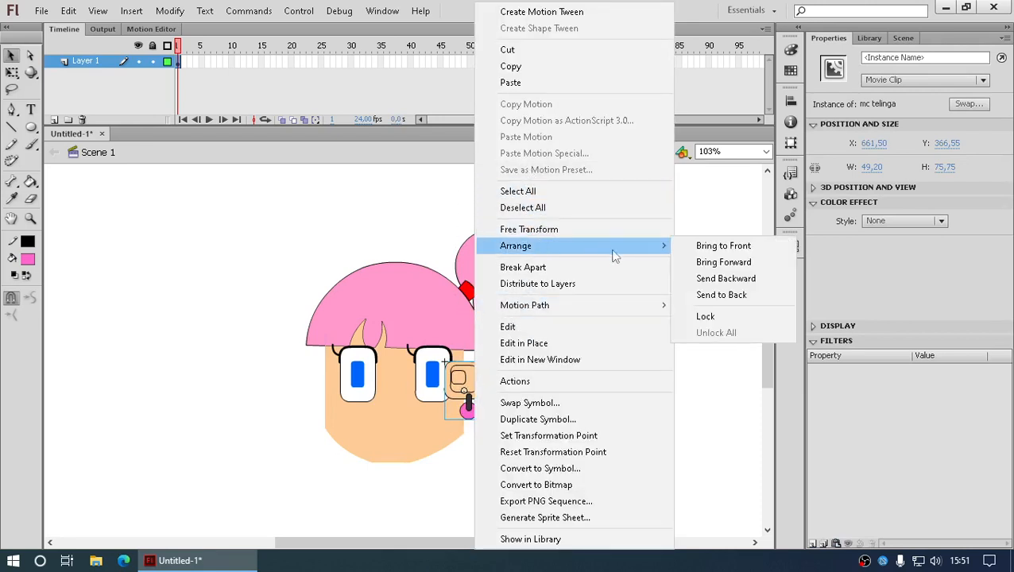
pyautogui.click(733, 295)
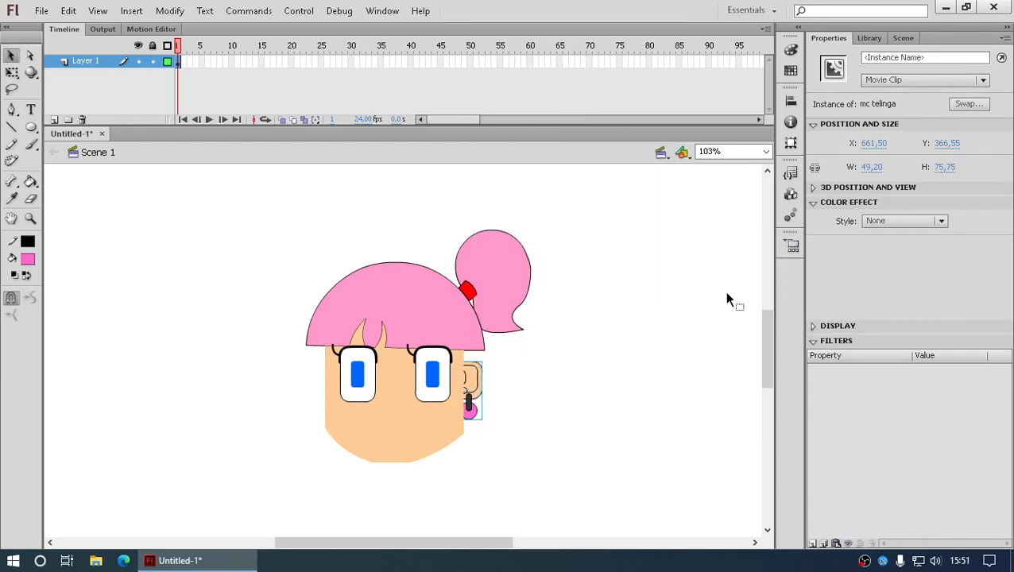
# - Nudge the right-hand ear outward from the face to X 668,15
pyautogui.press('Right')
pyautogui.press('Right')
pyautogui.press('Right')
pyautogui.press('Right')
pyautogui.press('Right')
pyautogui.press('Right')
pyautogui.press('Right')
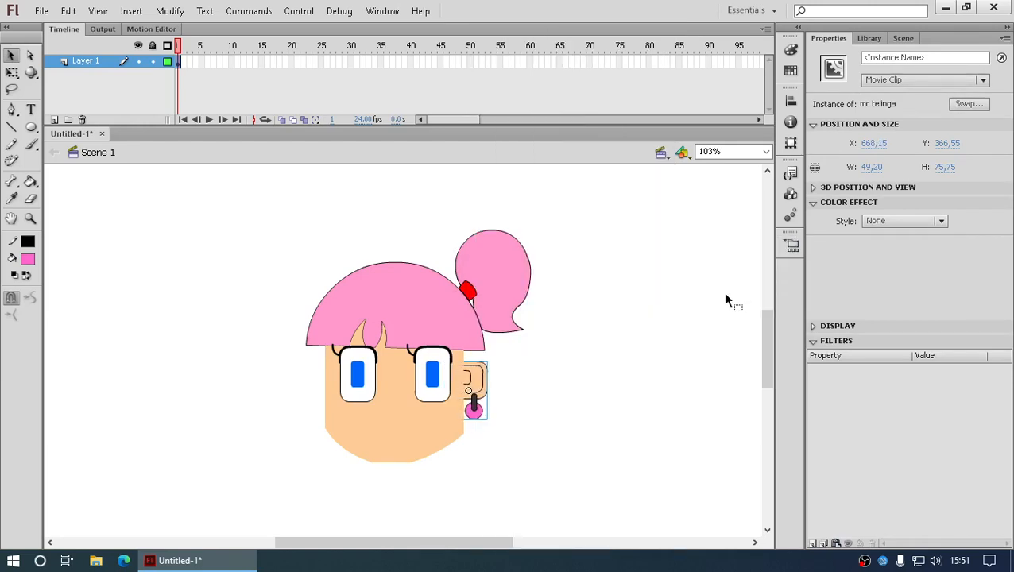
pyautogui.press('Left')
# - Add a black 1,00 solid outline to the face shape inside its symbol with the Ink Bottle tool, and return to Scene 1
pyautogui.click(407, 442)
pyautogui.doubleClick(404, 440)
pyautogui.click(182, 342)
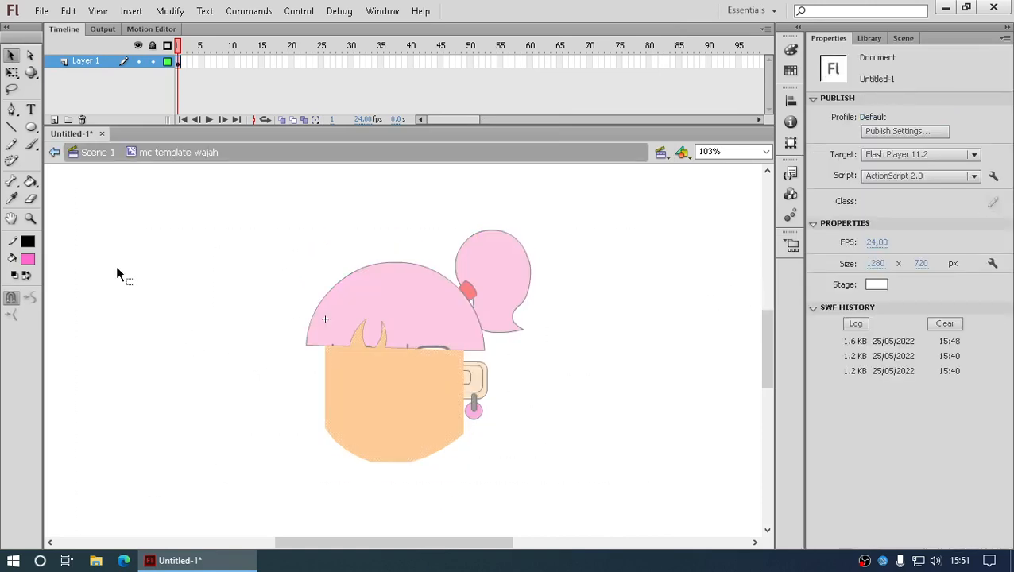
pyautogui.click(31, 181)
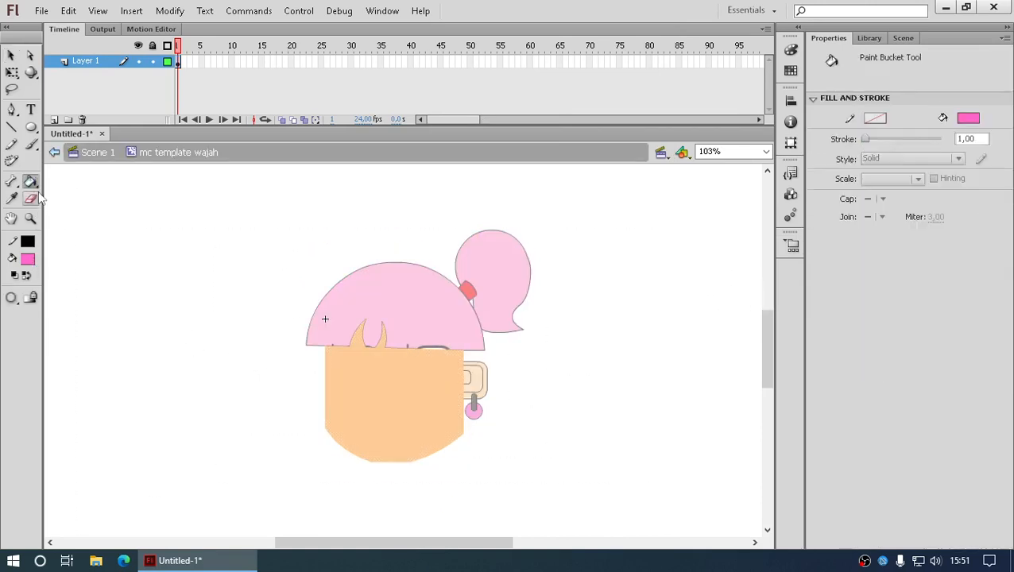
pyautogui.moveTo(30, 181); pyautogui.dragTo(95, 202)
pyautogui.click(451, 386)
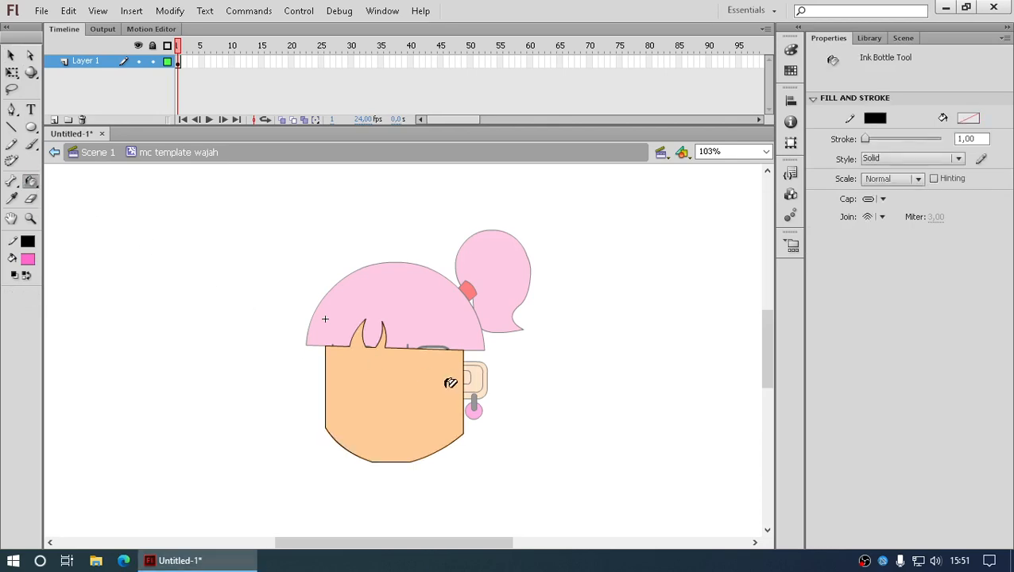
pyautogui.click(86, 152)
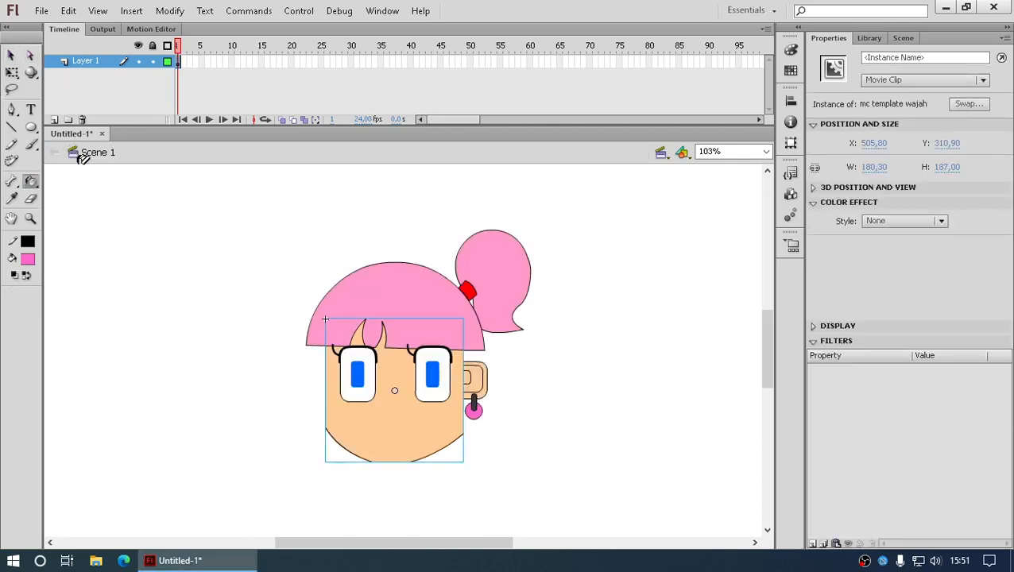
pyautogui.click(11, 54)
pyautogui.click(266, 340)
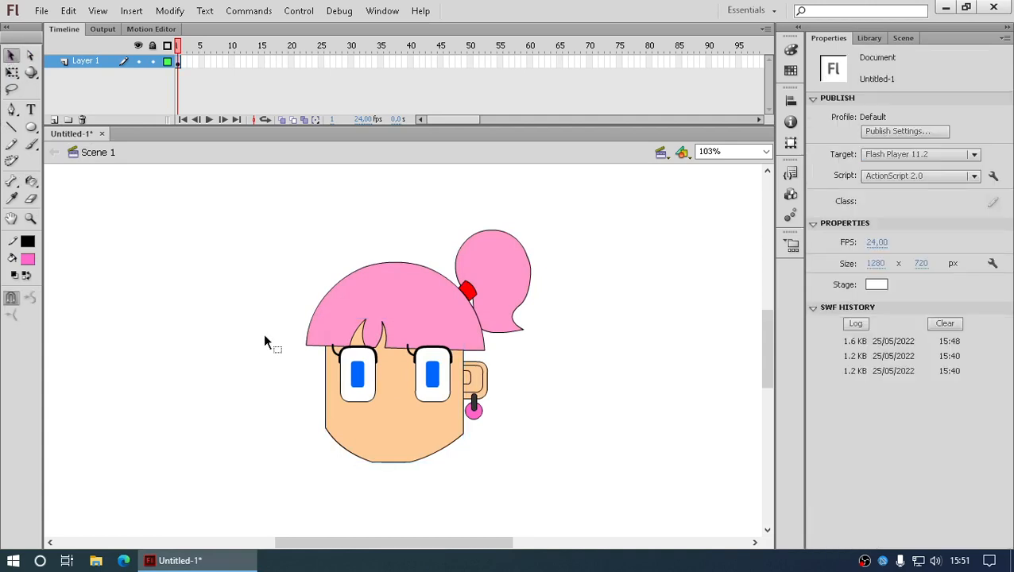
# - Duplicate the ear in place and move the copy to the empty area left of the face, at about X 388
pyautogui.rightClick(491, 391)
pyautogui.click(555, 67)
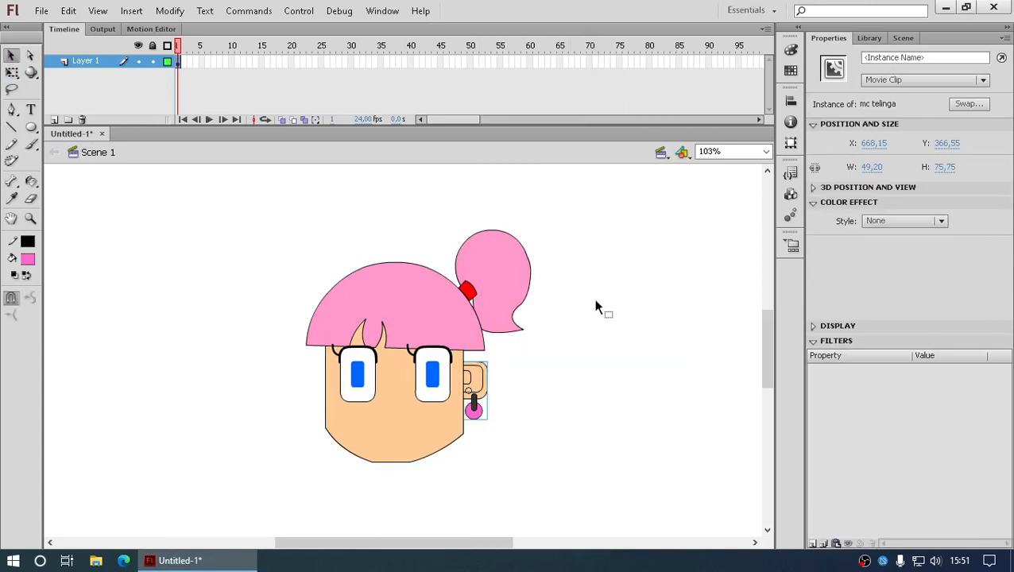
pyautogui.rightClick(597, 306)
pyautogui.click(640, 360)
pyautogui.moveTo(481, 398); pyautogui.dragTo(263, 391)
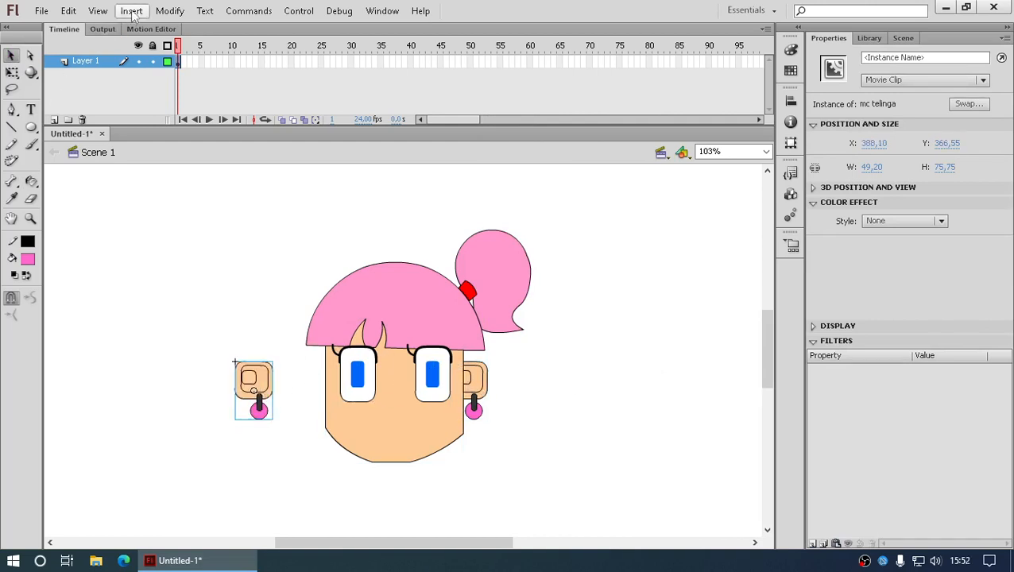
# - Flip the copied ear horizontally
pyautogui.click(170, 11)
pyautogui.moveTo(215, 197)
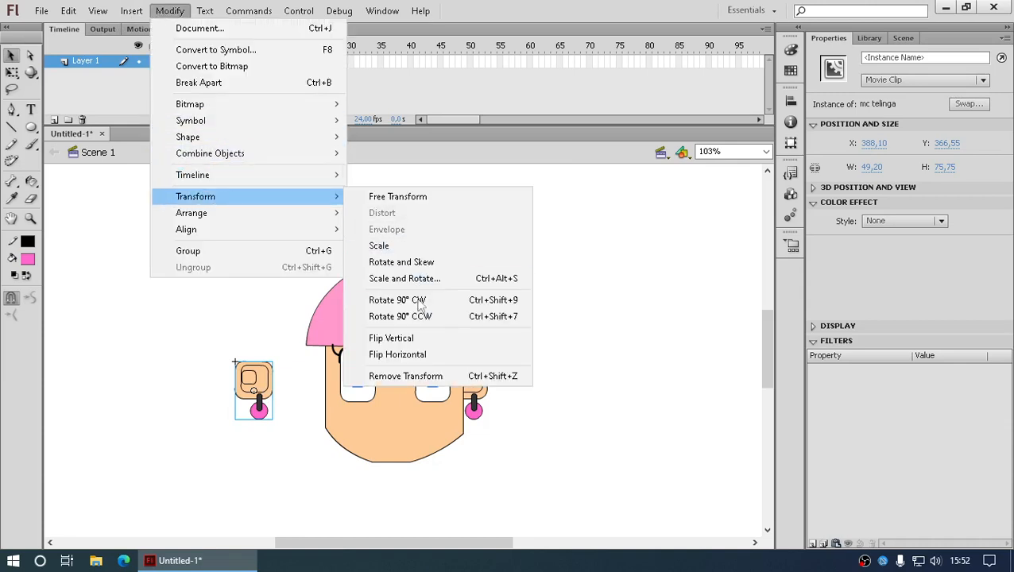
pyautogui.click(419, 355)
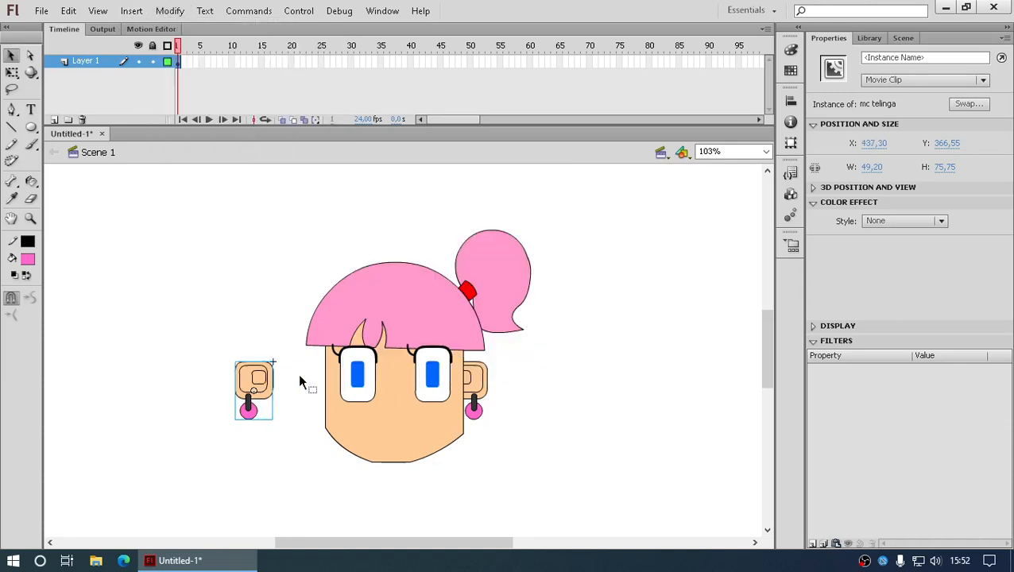
# - Move the flipped ear onto the face's left edge and send it to the back, behind the face
pyautogui.moveTo(267, 402); pyautogui.dragTo(322, 380)
pyautogui.rightClick(308, 380)
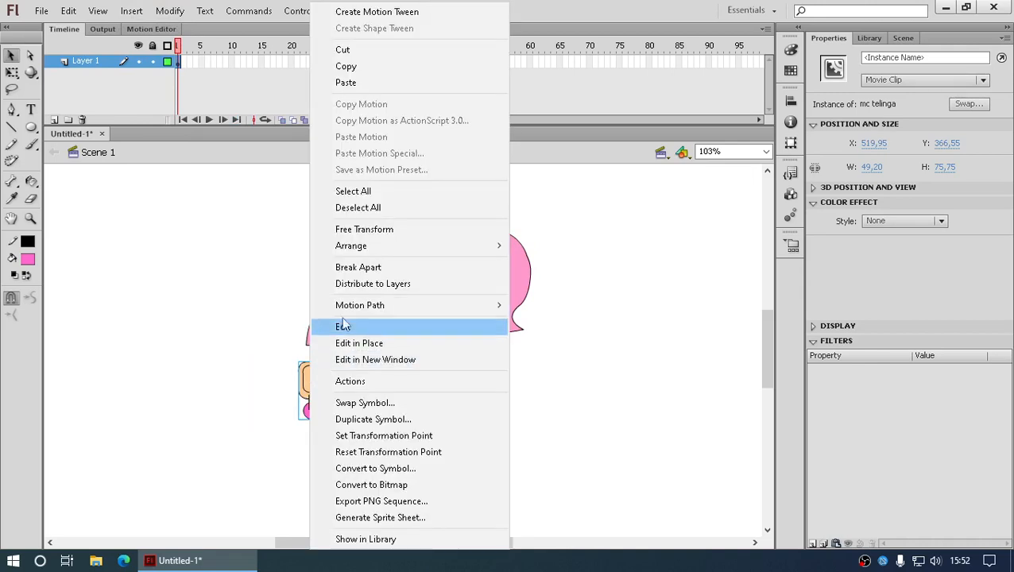
pyautogui.moveTo(385, 248)
pyautogui.click(557, 295)
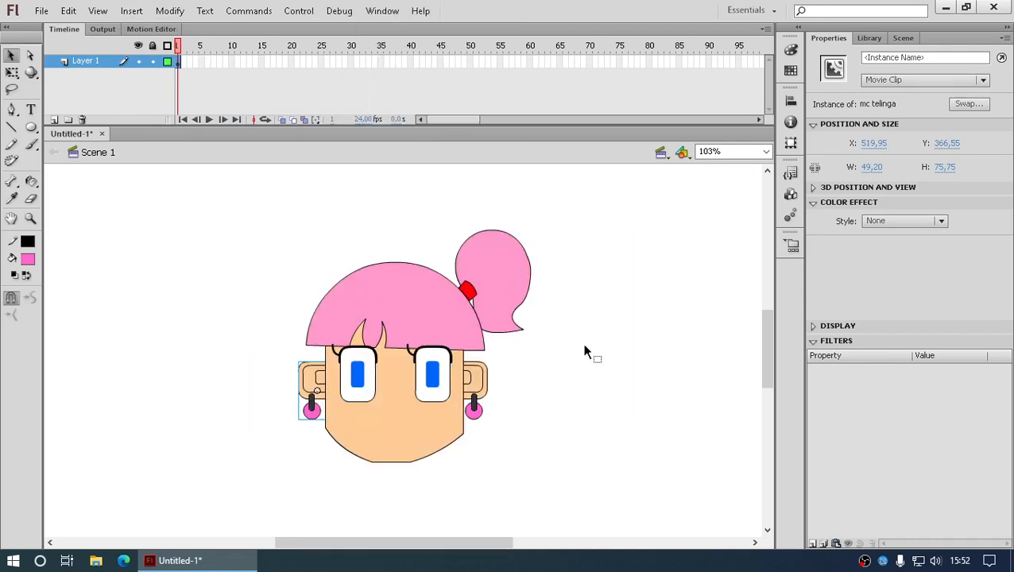
pyautogui.click(586, 345)
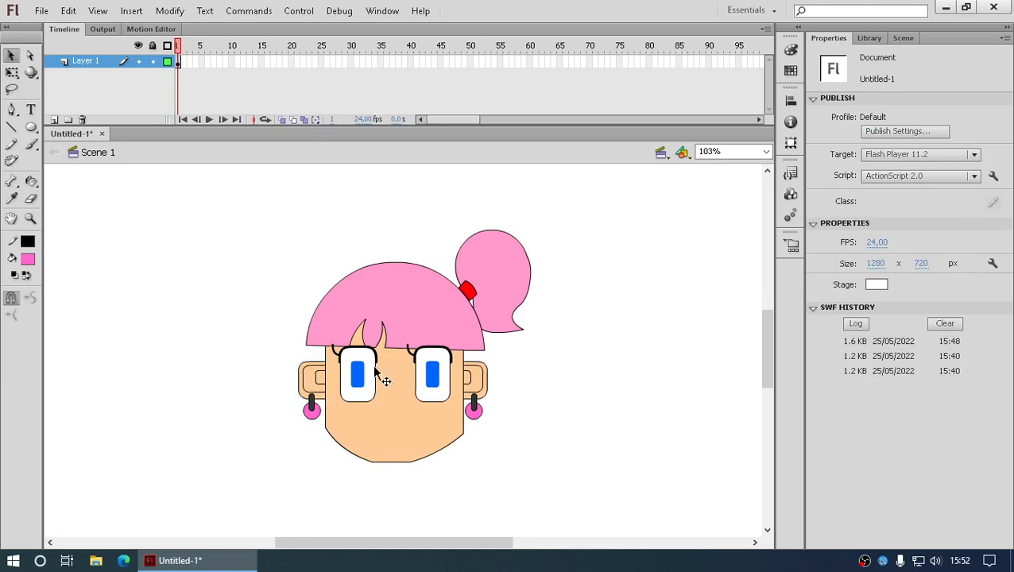
# - Nudge the left-hand ear inward toward the face to X 522,80
pyautogui.click(319, 380)
pyautogui.press('Right')
pyautogui.press('Right')
pyautogui.press('Right')
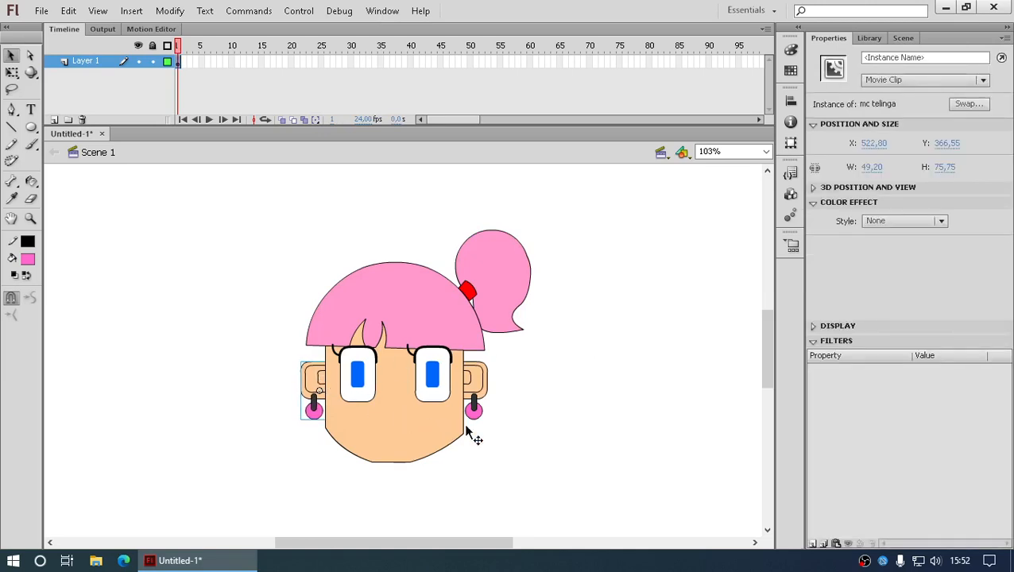
# - Test the movie to preview the character's head, and close the preview window
pyautogui.click(527, 423)
pyautogui.hotkey('ctrl', 'Return')
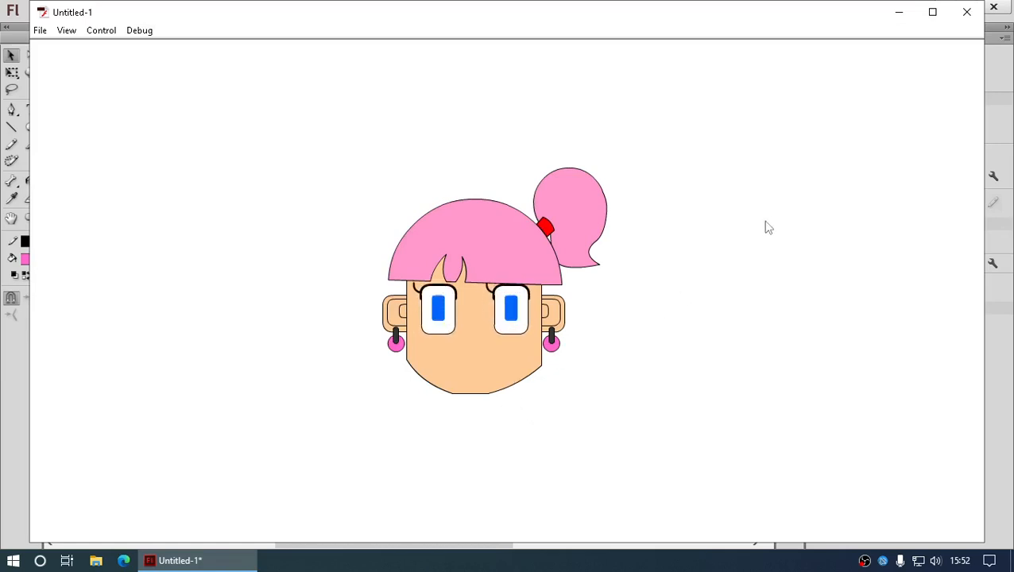
pyautogui.click(969, 13)
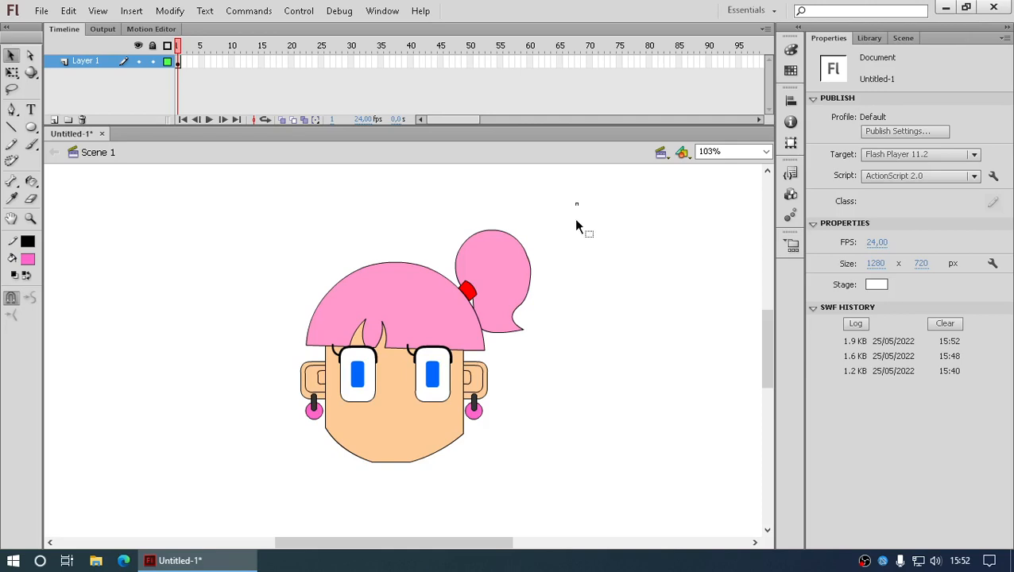
# - Select the whole head and move it up and left on the stage to about X 390, Y 133
pyautogui.moveTo(577, 204); pyautogui.dragTo(283, 505)
pyautogui.moveTo(367, 464); pyautogui.dragTo(316, 410)
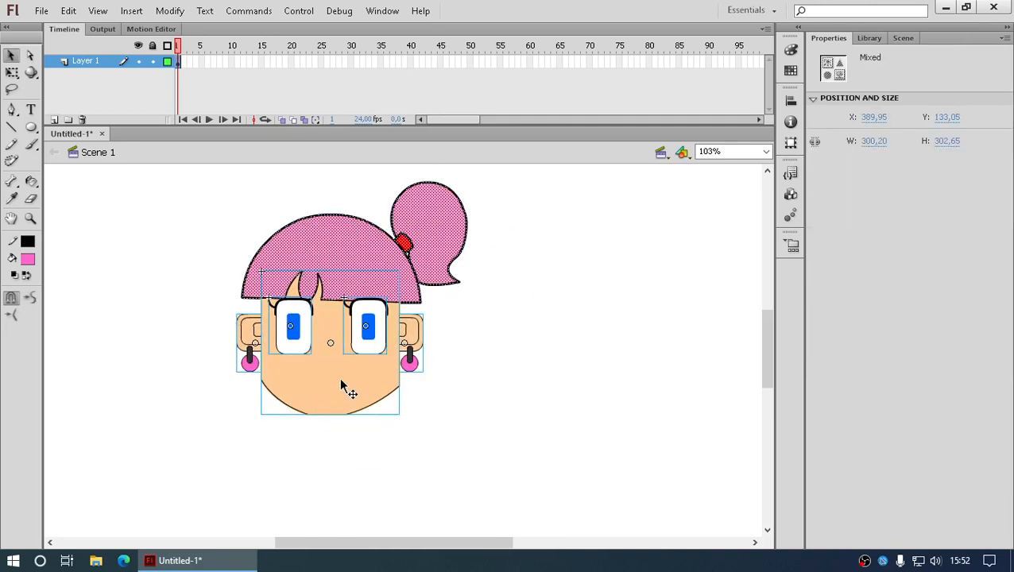
pyautogui.click(534, 338)
# - Select the hair cap, ponytail and red hair tie, and convert them into a movie clip symbol named mc rambut 01
pyautogui.click(362, 247)
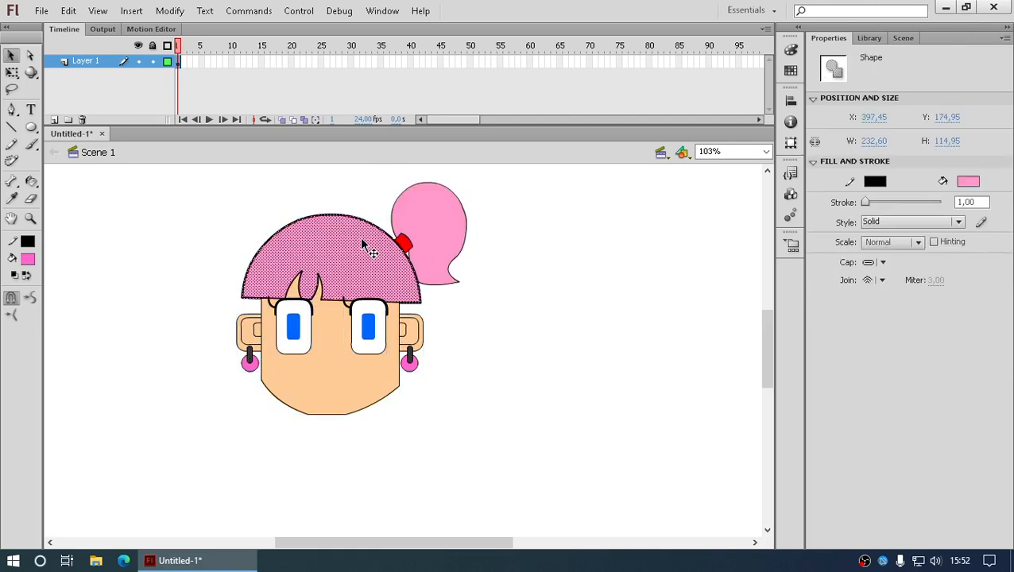
pyautogui.keyDown('shift'); pyautogui.click(433, 231); pyautogui.keyUp('shift')
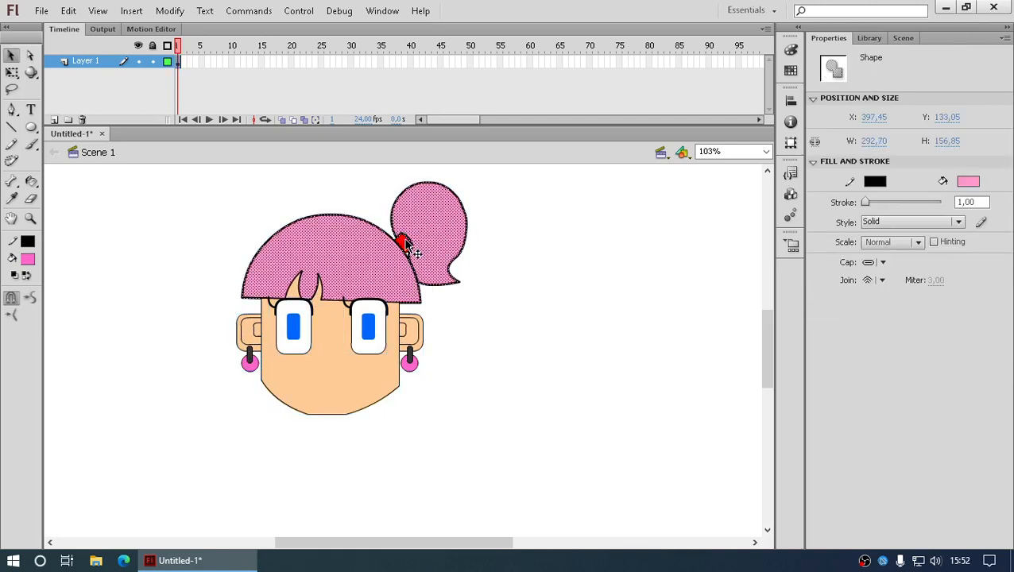
pyautogui.keyDown('shift'); pyautogui.click(405, 242); pyautogui.keyUp('shift')
pyautogui.rightClick(405, 244)
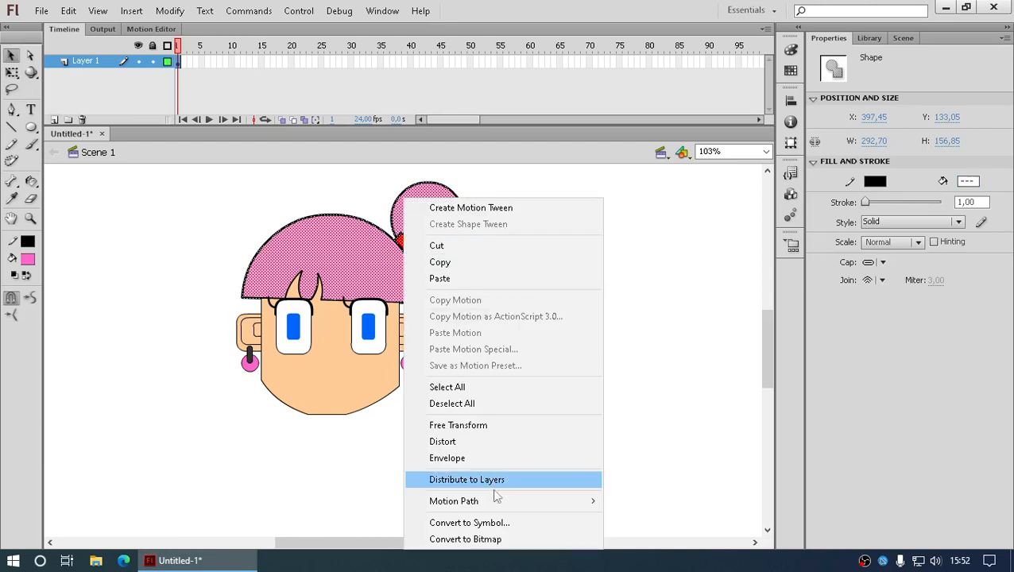
pyautogui.click(517, 525)
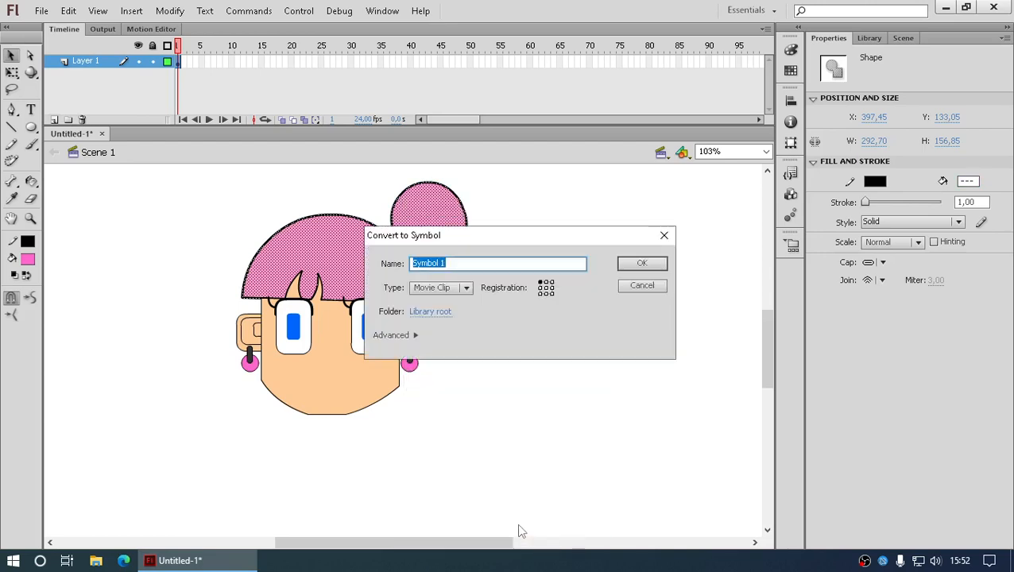
pyautogui.write('mc')
pyautogui.write(' a')
pyautogui.write('nima')
pyautogui.press('Return')
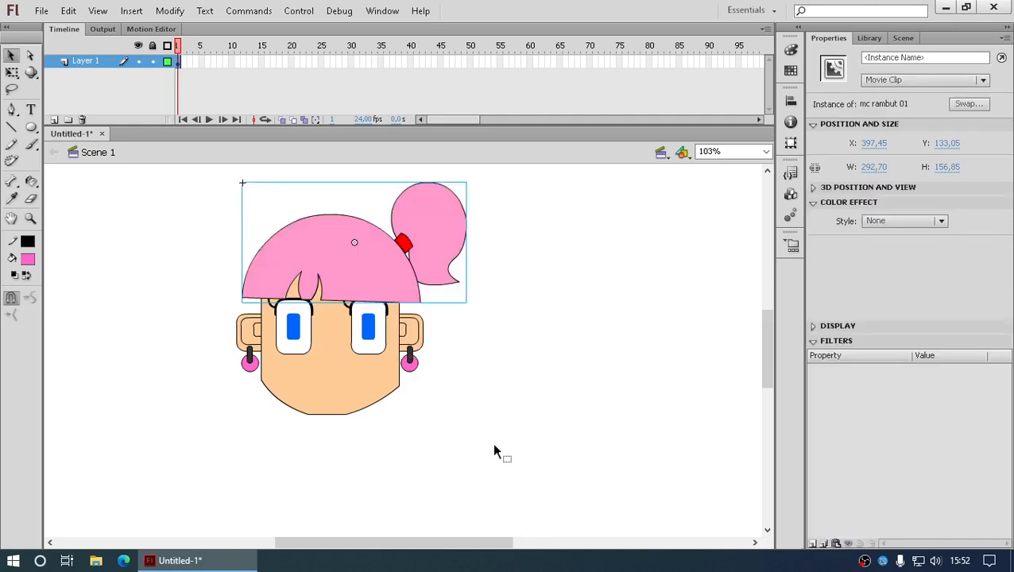
# - Test the movie to preview the head with its hair symbol, close the preview, and deselect the hair
pyautogui.hotkey('ctrl', 'Return')
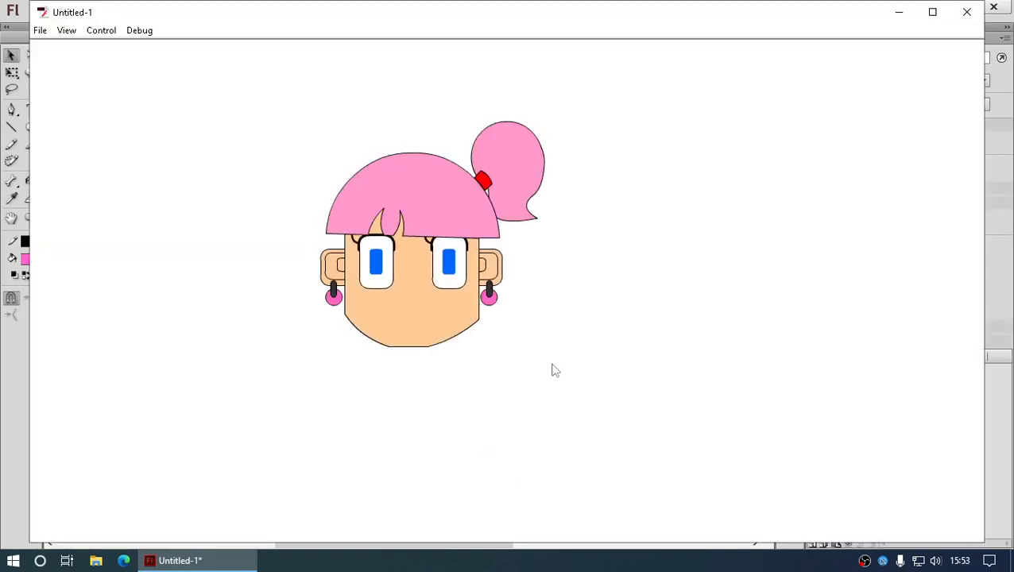
pyautogui.click(967, 13)
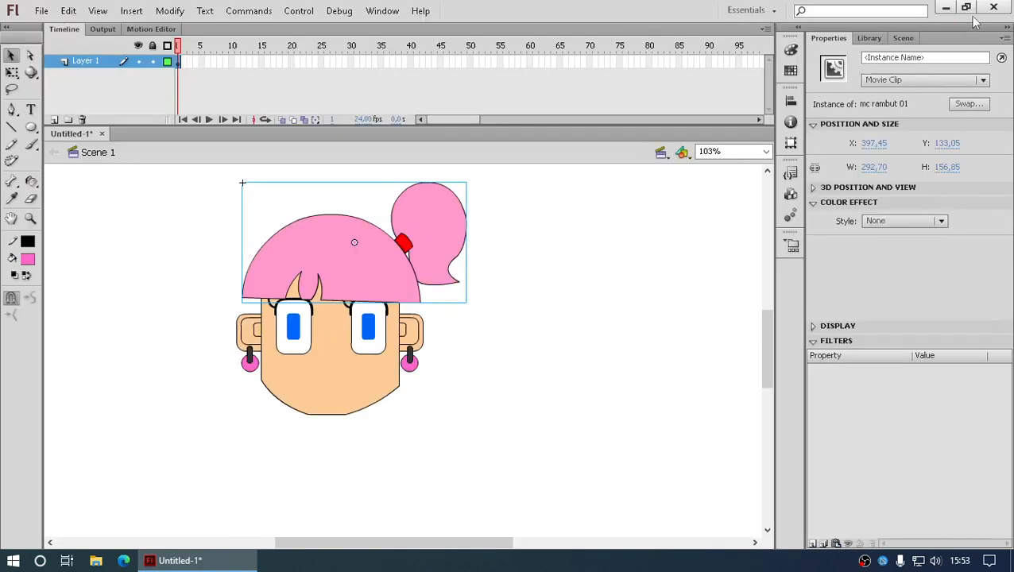
pyautogui.click(651, 480)
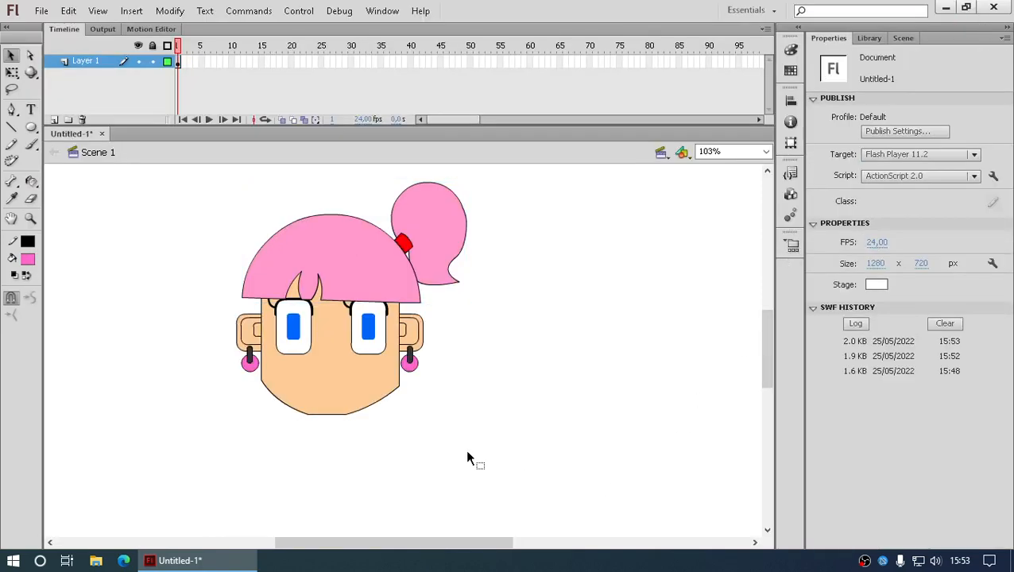
# - Set the fill colour to red and draw a horizontal line about 74 px long on the empty stage beside the head
pyautogui.click(11, 127)
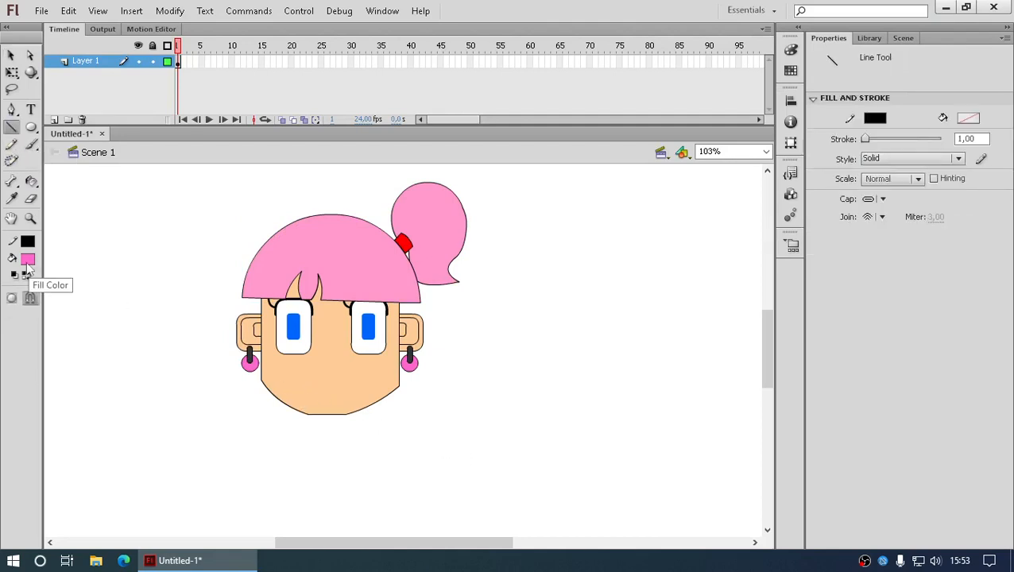
pyautogui.click(27, 268)
pyautogui.click(45, 368)
pyautogui.moveTo(499, 360)
pyautogui.mouseDown()
pyautogui.moveTo(571, 360)
pyautogui.moveTo(555, 360)
pyautogui.mouseUp()
# - Set the stroke colour to red and recolour the horizontal line with the Ink Bottle tool
pyautogui.click(28, 242)
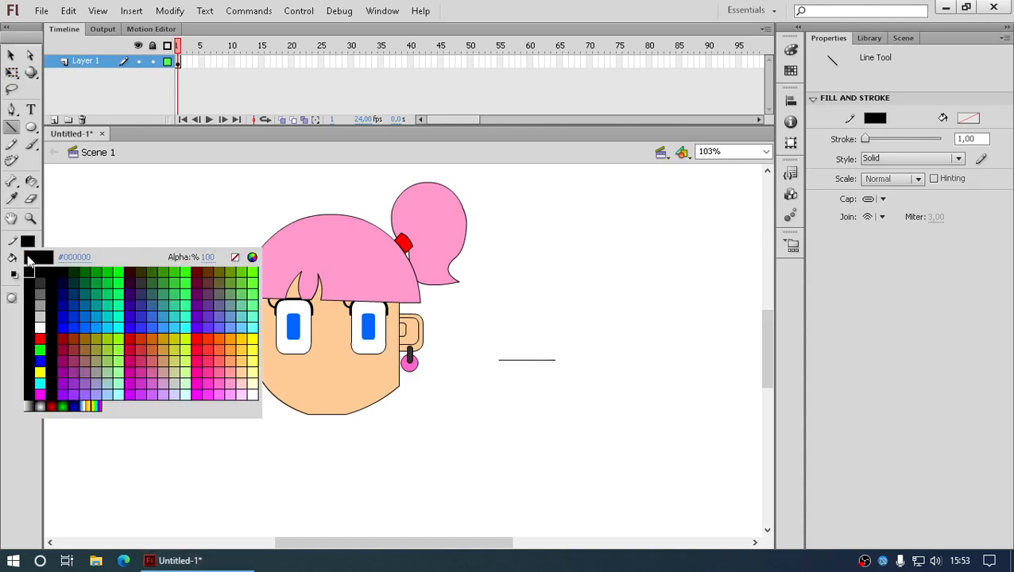
pyautogui.click(41, 339)
pyautogui.click(32, 182)
pyautogui.moveTo(35, 185); pyautogui.dragTo(73, 197)
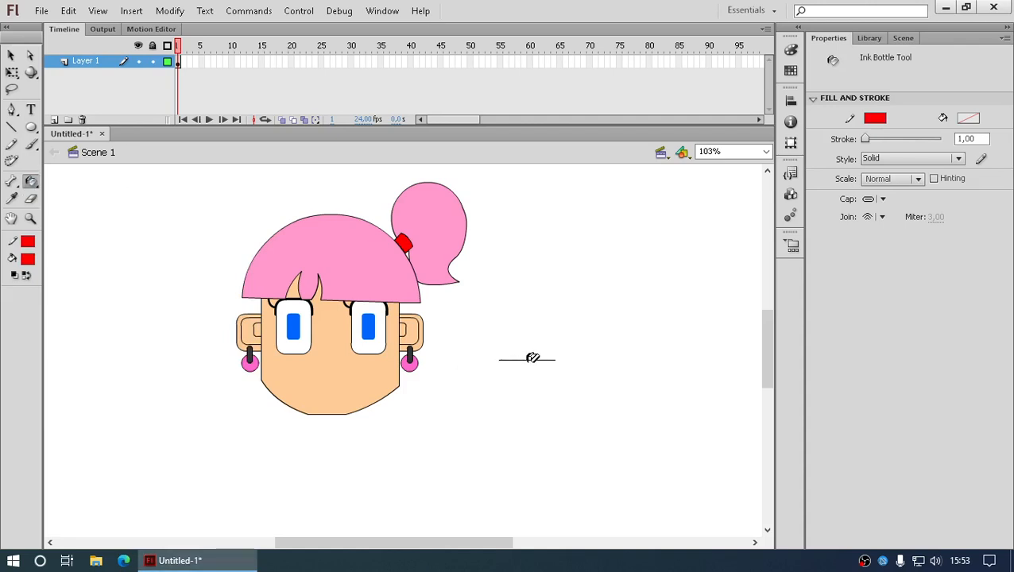
pyautogui.click(529, 360)
# - Bend the red line downward into a smile about 9 px high, and undo its trial move onto the face
pyautogui.click(11, 55)
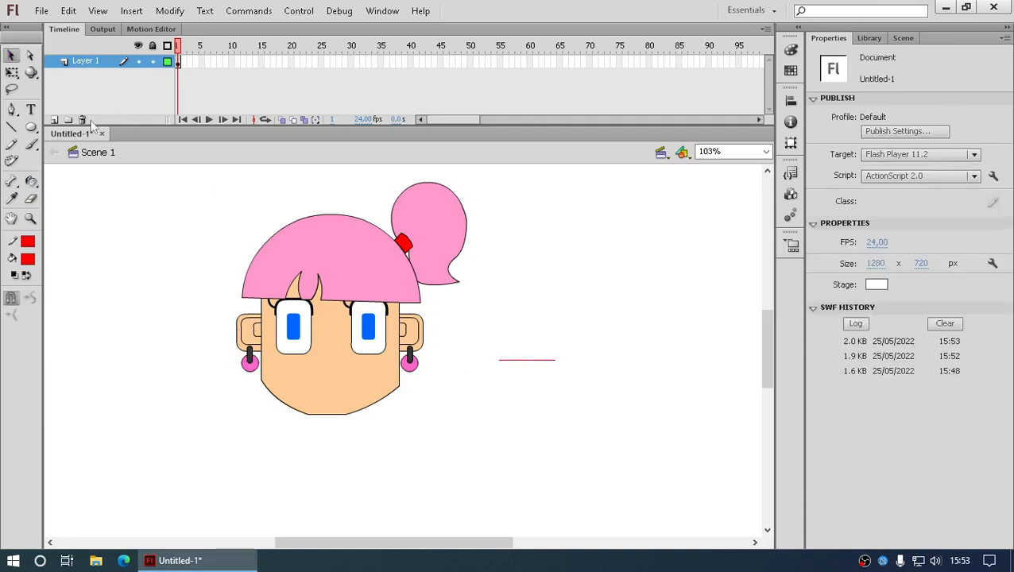
pyautogui.moveTo(531, 361); pyautogui.dragTo(337, 393)
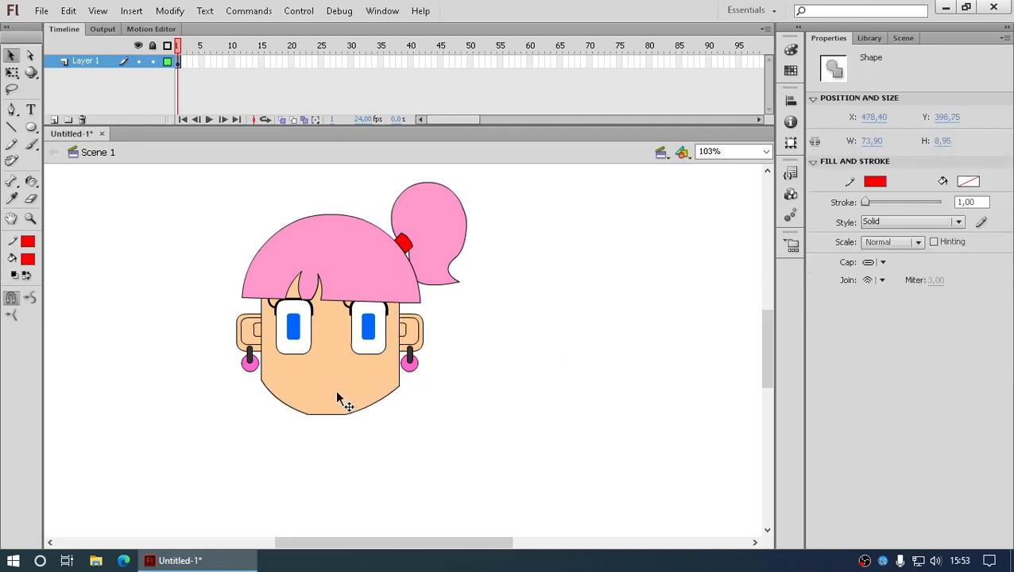
pyautogui.hotkey('ctrl', 'z')
# - Convert the red smile curve into a movie clip symbol named mc mulut diam
pyautogui.rightClick(539, 367)
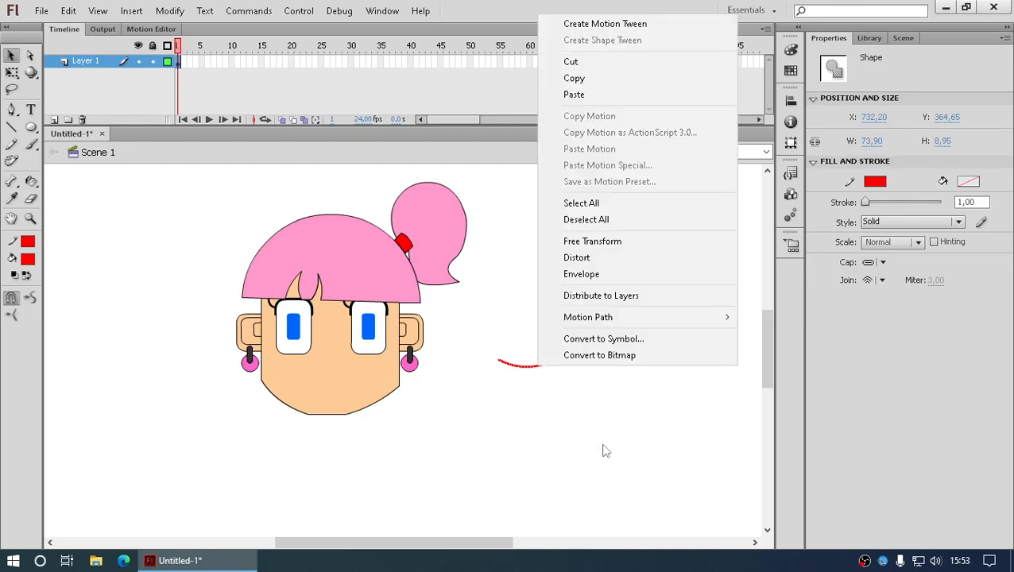
pyautogui.click(637, 341)
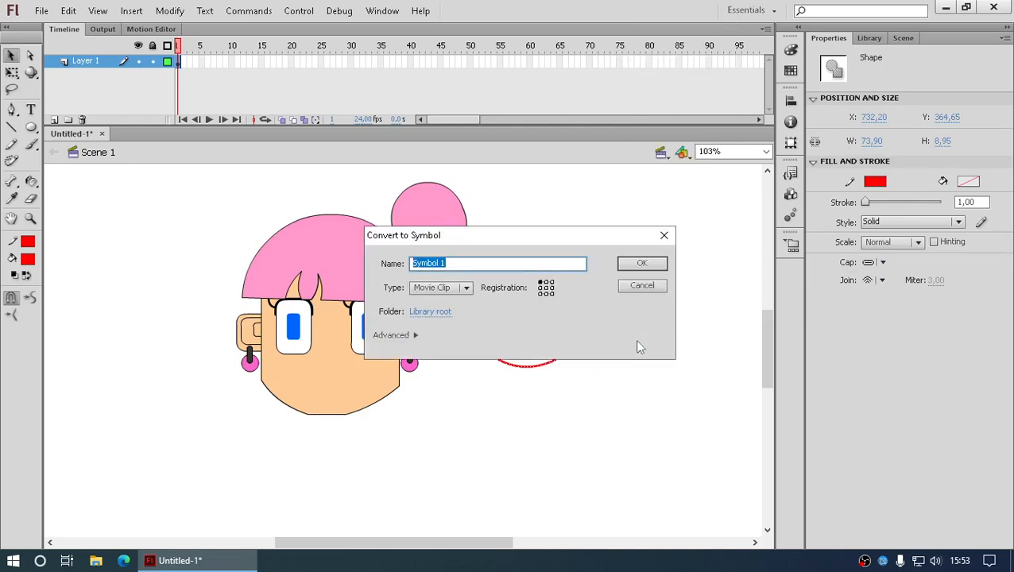
pyautogui.write('mc mulut diam')
pyautogui.press('Return')
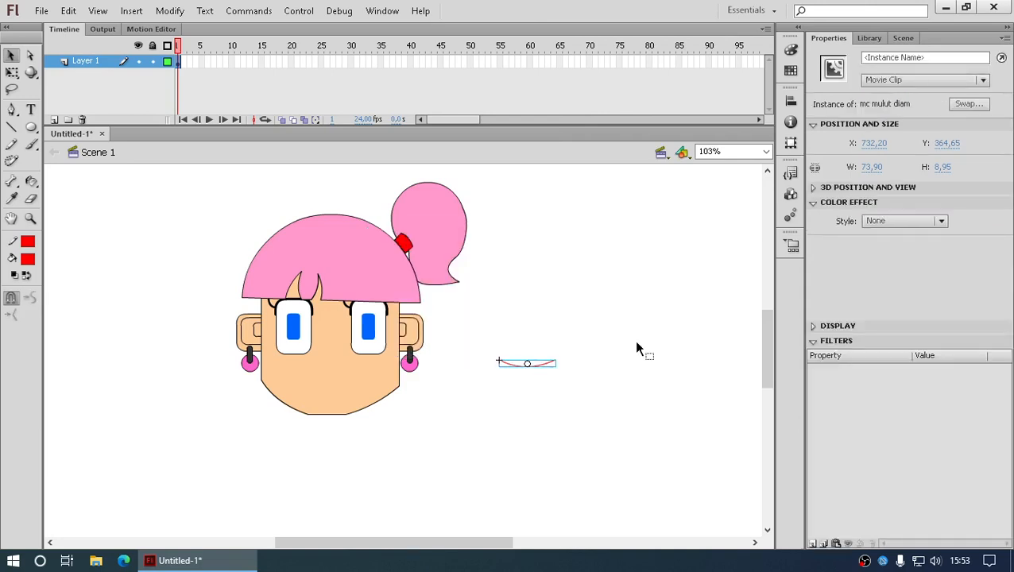
# - Move the mouth symbol clear of the head, down to about X 790, Y 457
pyautogui.click(551, 375)
pyautogui.moveTo(550, 364); pyautogui.dragTo(470, 434)
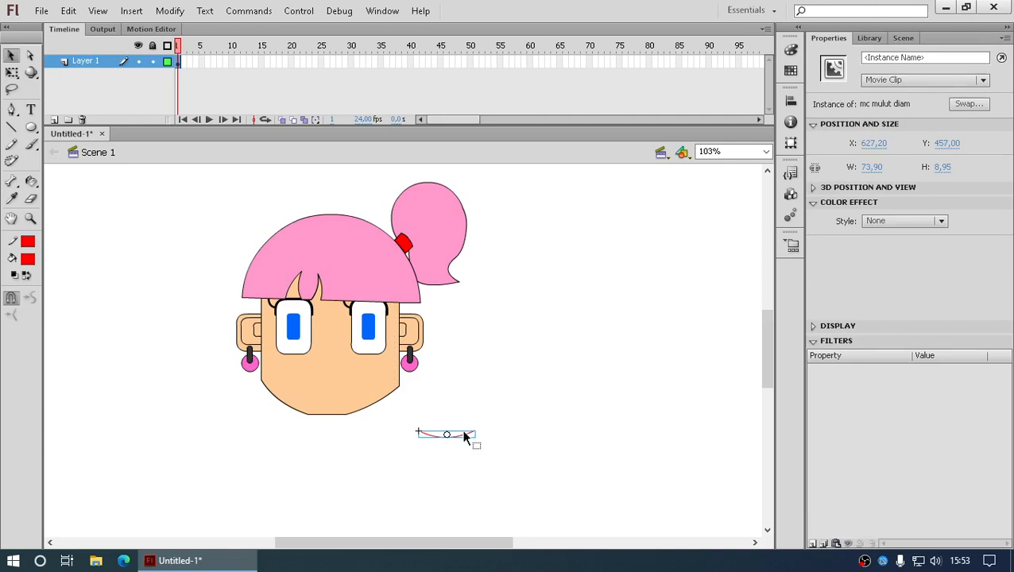
pyautogui.moveTo(470, 436); pyautogui.dragTo(594, 435)
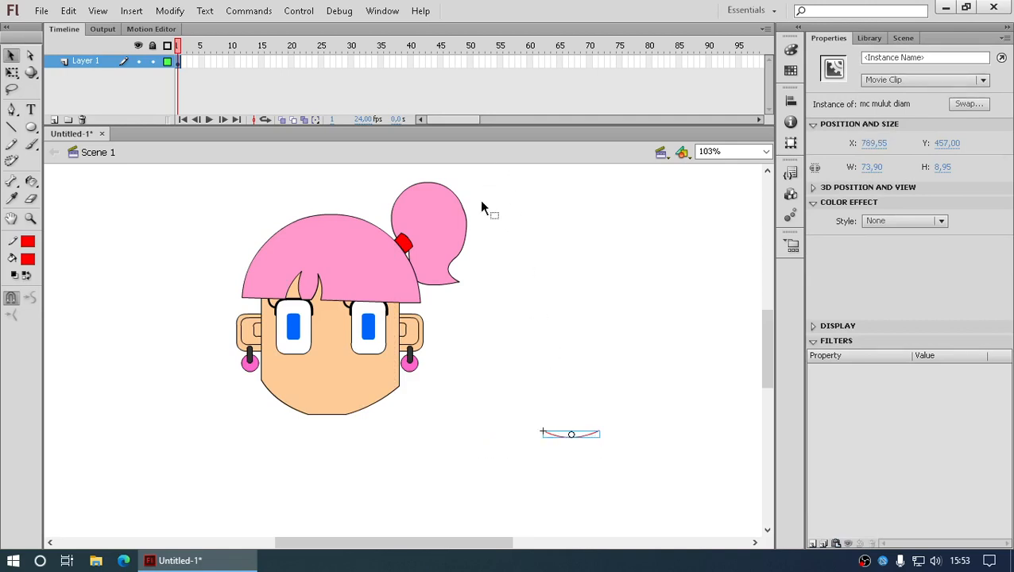
# - Select all parts of the head without the mouth and convert them into a movie clip symbol named mc karakter 0ri
pyautogui.moveTo(485, 174); pyautogui.dragTo(223, 438)
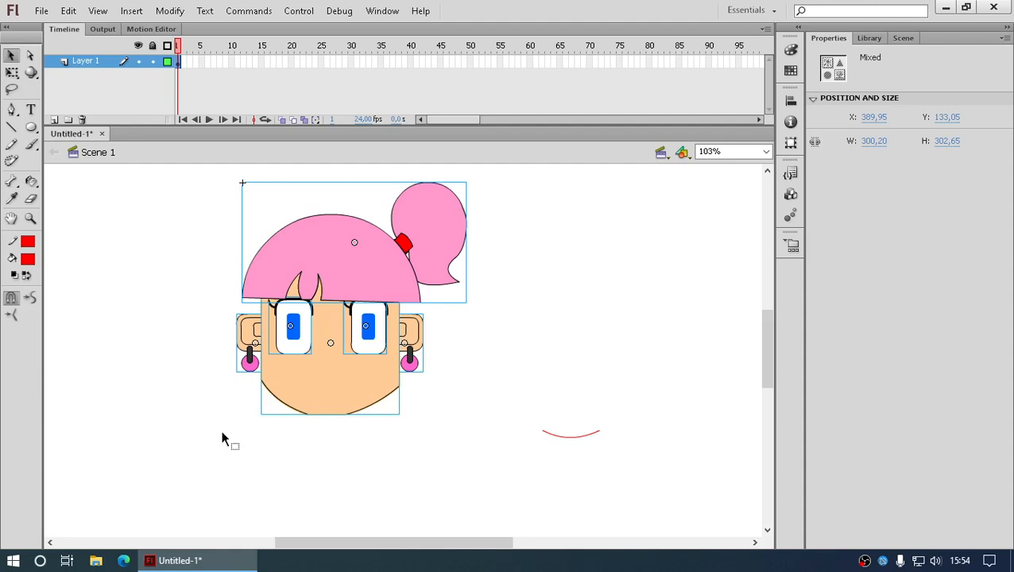
pyautogui.rightClick(379, 282)
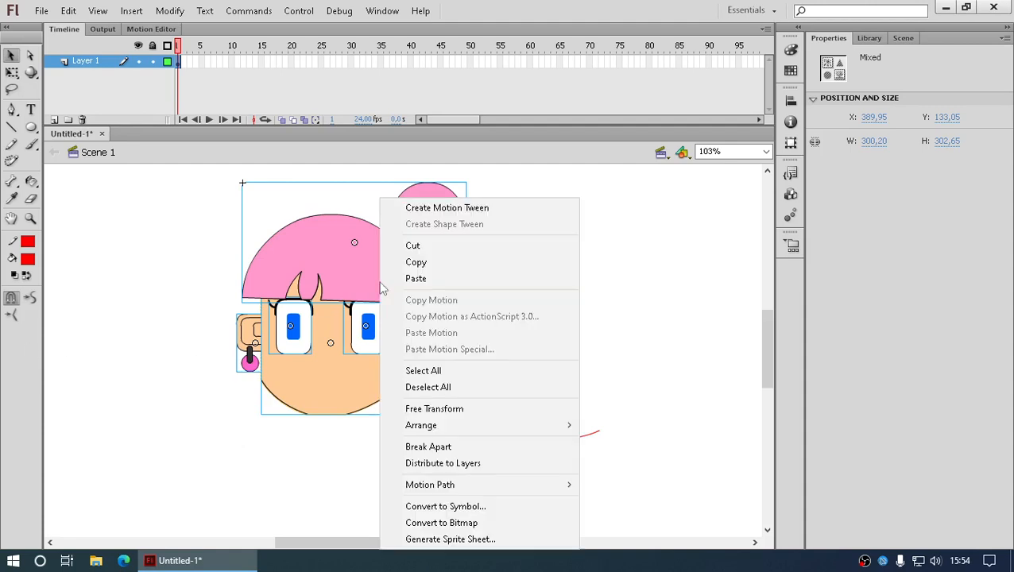
pyautogui.click(478, 506)
pyautogui.write('m')
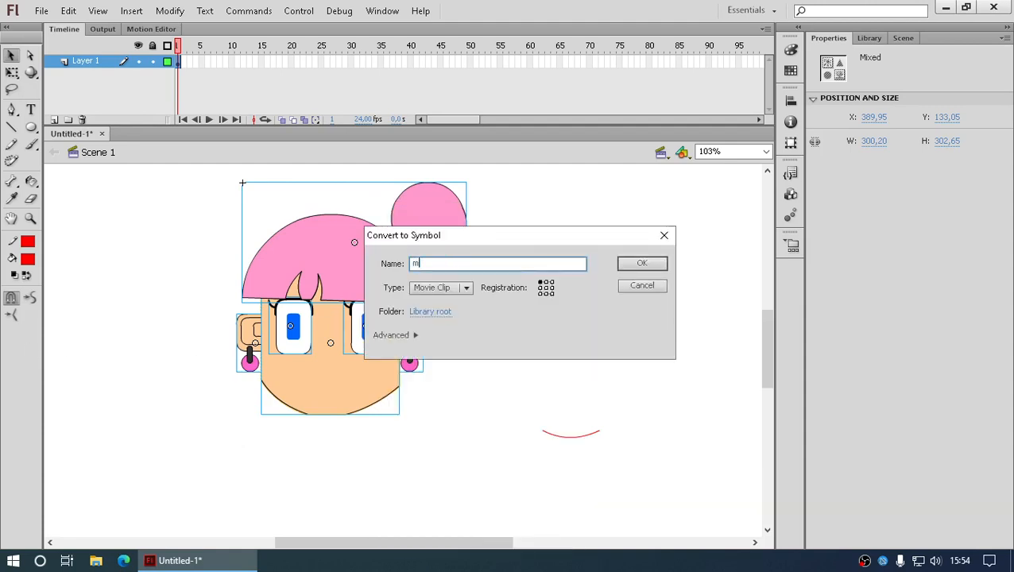
pyautogui.write('c ')
pyautogui.write('w')
pyautogui.write('i')
pyautogui.press('Return')
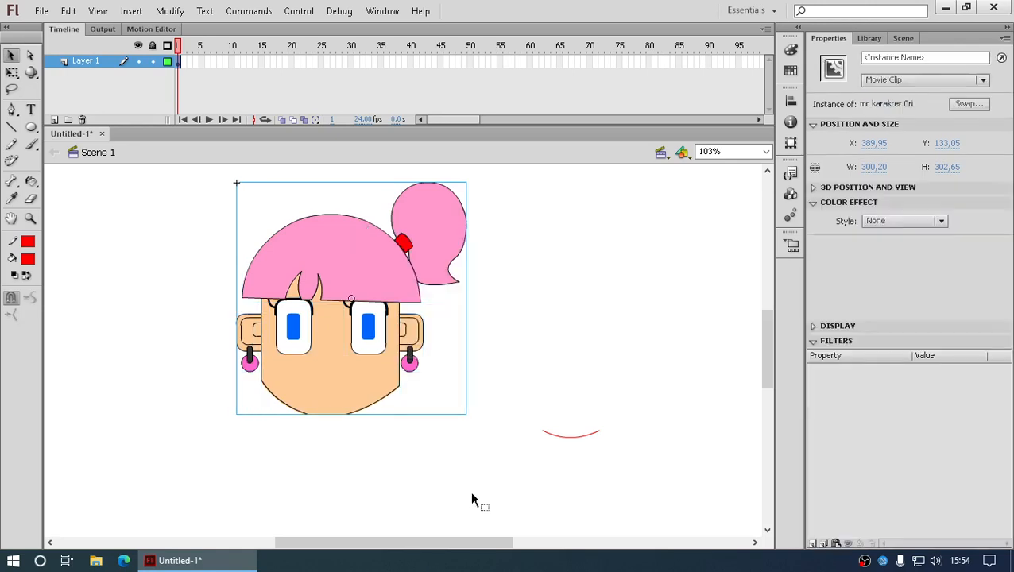
# - Move the head symbol slightly down and left to about X 376, Y 147, and cut the mouth symbol from the stage
pyautogui.moveTo(372, 272); pyautogui.dragTo(361, 282)
pyautogui.rightClick(361, 282)
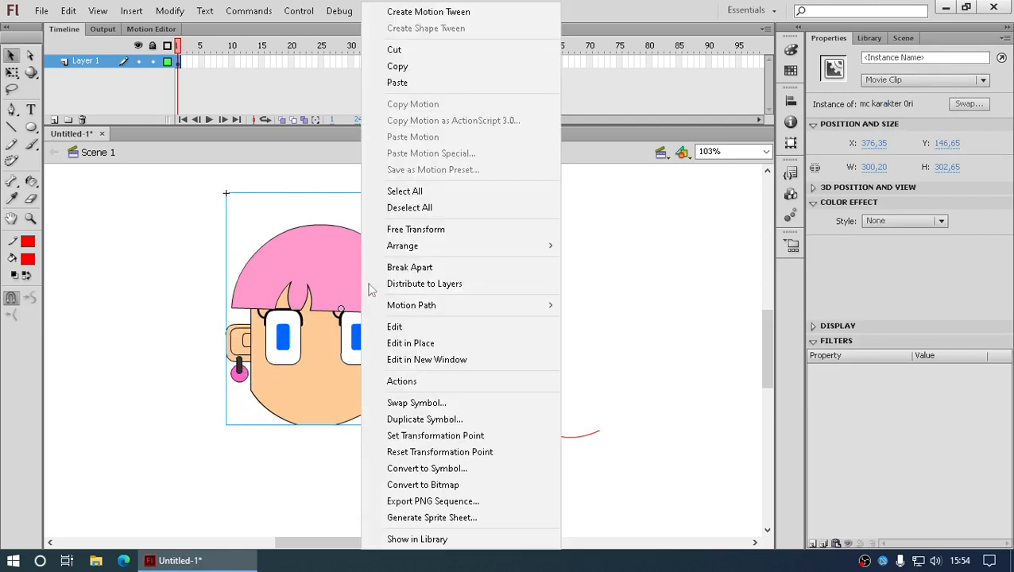
pyautogui.click(593, 435)
pyautogui.rightClick(596, 434)
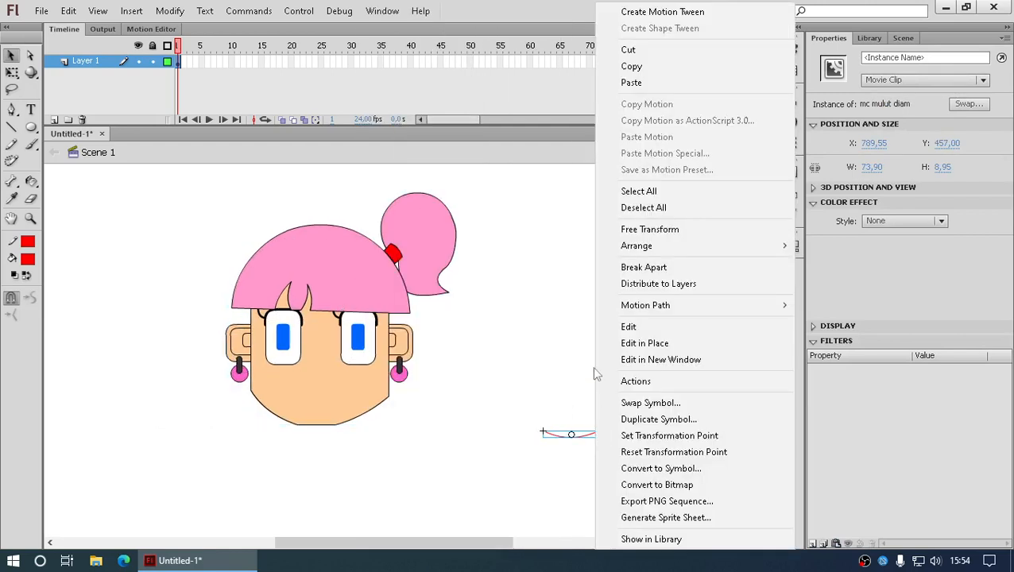
pyautogui.click(631, 50)
# - Duplicate the head symbol as mc karakter diam through Swap Symbol and swap the stage instance to that copy
pyautogui.rightClick(347, 375)
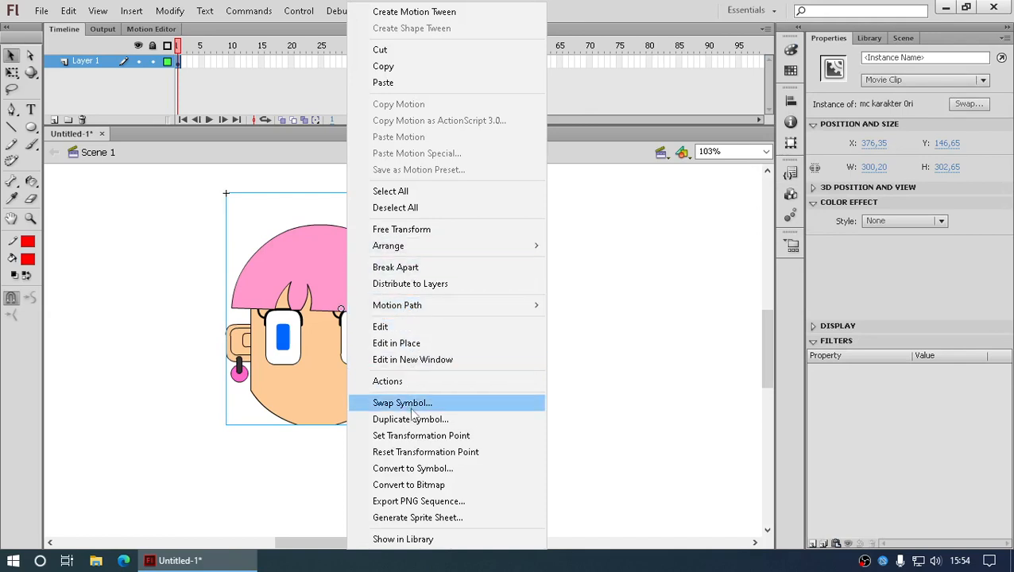
pyautogui.click(409, 404)
pyautogui.click(334, 297)
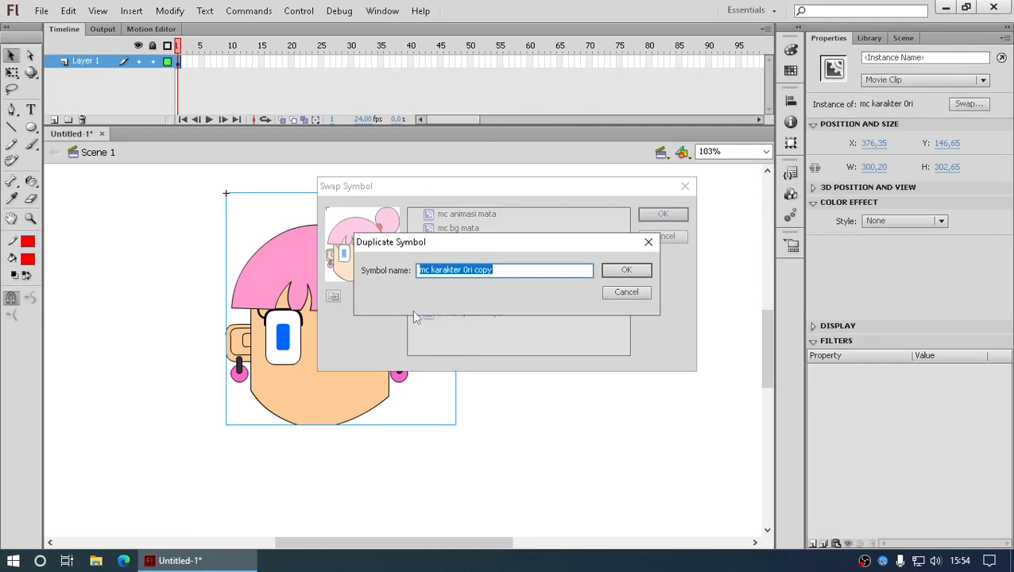
pyautogui.doubleClick(486, 270)
pyautogui.press('BackSpace')
pyautogui.press('BackSpace')
pyautogui.press('BackSpace')
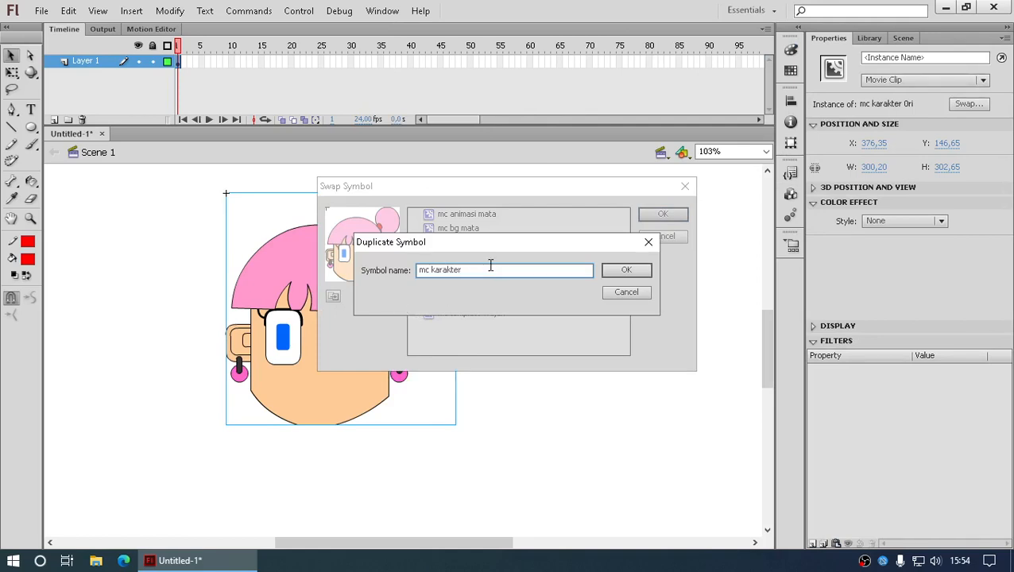
pyautogui.write('diam')
pyautogui.click(621, 270)
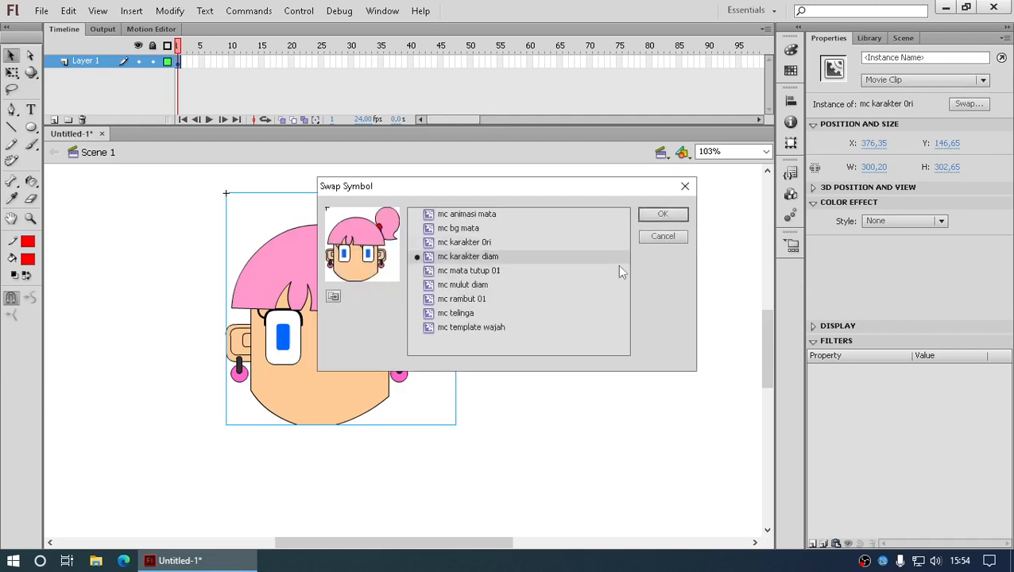
pyautogui.click(663, 214)
# - Open the mc karakter diam symbol for editing in place and deselect its parts
pyautogui.doubleClick(393, 399)
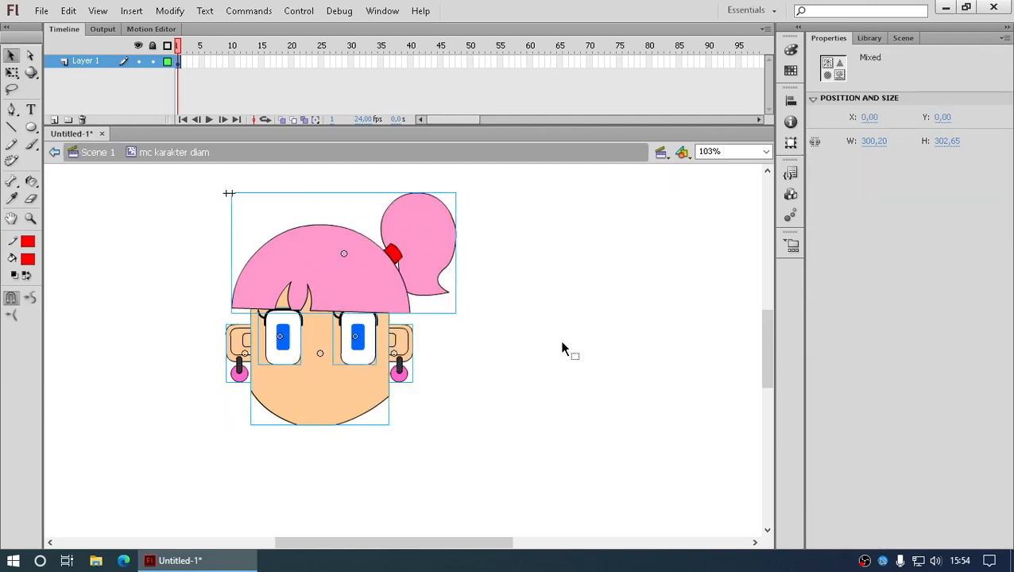
pyautogui.doubleClick(564, 348)
pyautogui.click(370, 369)
pyautogui.doubleClick(345, 390)
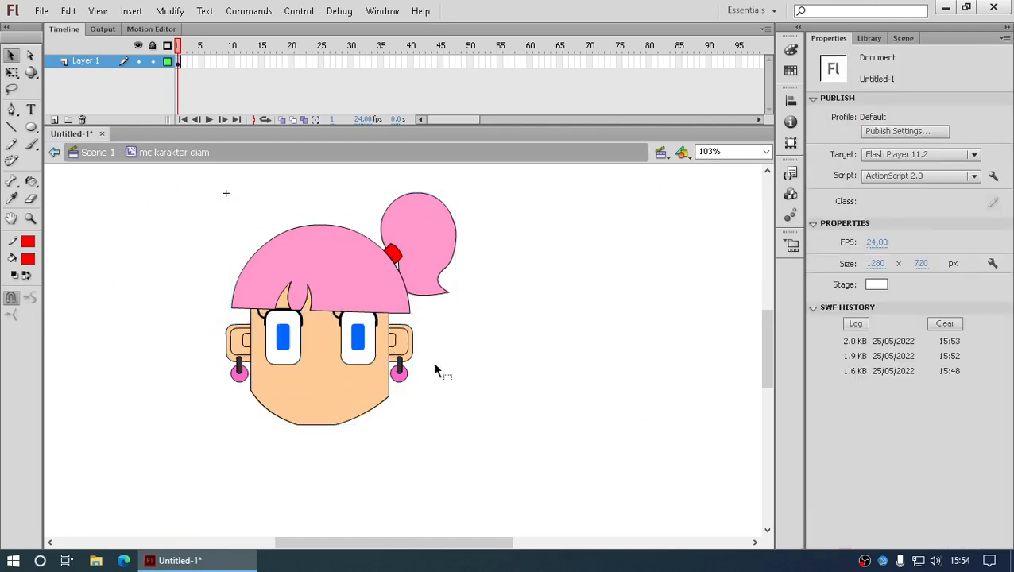
# - Try to paste the cut mouth in place inside the mc karakter diam symbol
pyautogui.rightClick(604, 364)
pyautogui.click(645, 388)
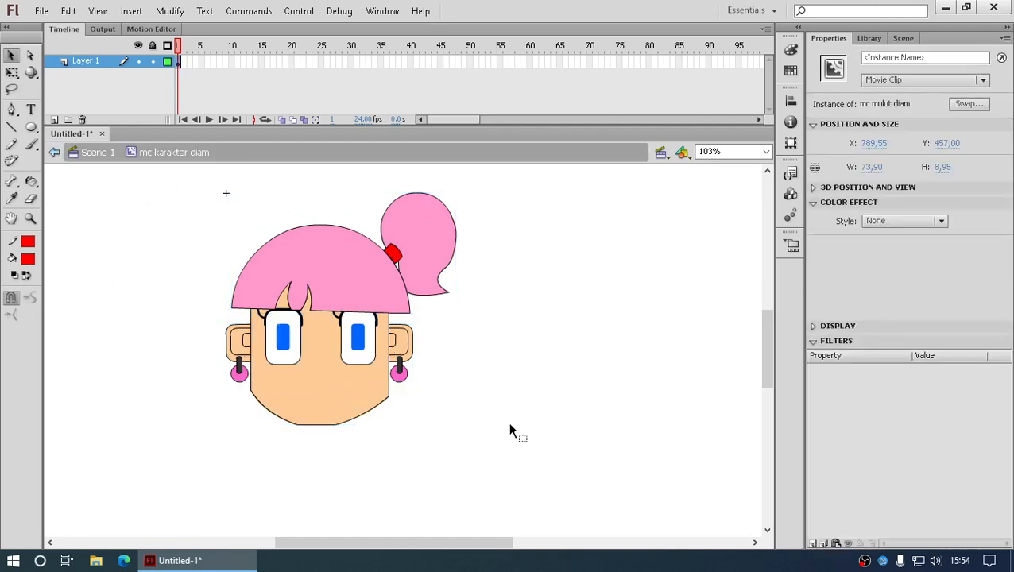
pyautogui.click(536, 407)
# - Paste the mouth symbol, place it centred on the lower face above the chin, and return to Scene 1
pyautogui.rightClick(584, 394)
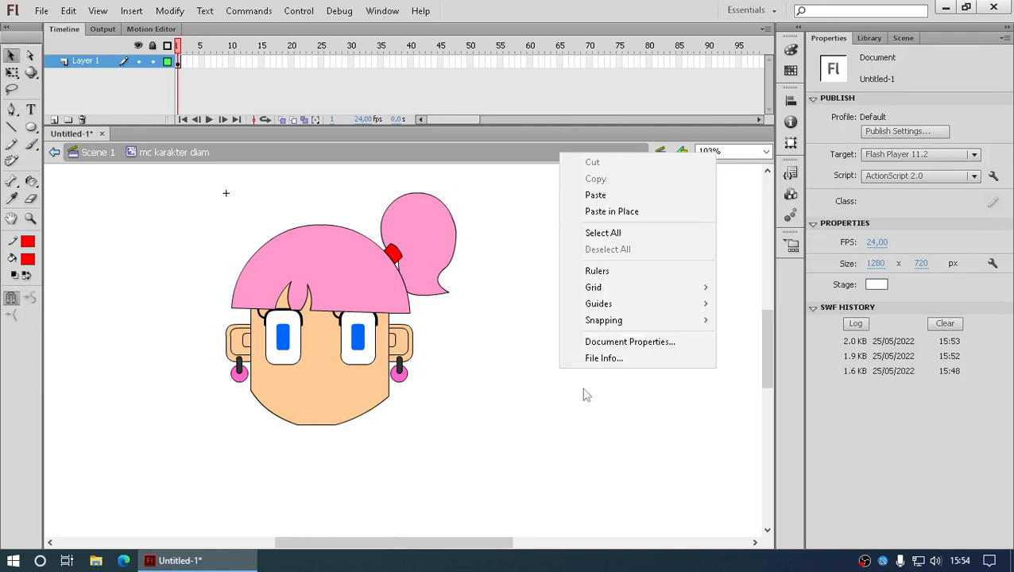
pyautogui.click(624, 202)
pyautogui.moveTo(424, 355); pyautogui.dragTo(353, 410)
pyautogui.click(468, 427)
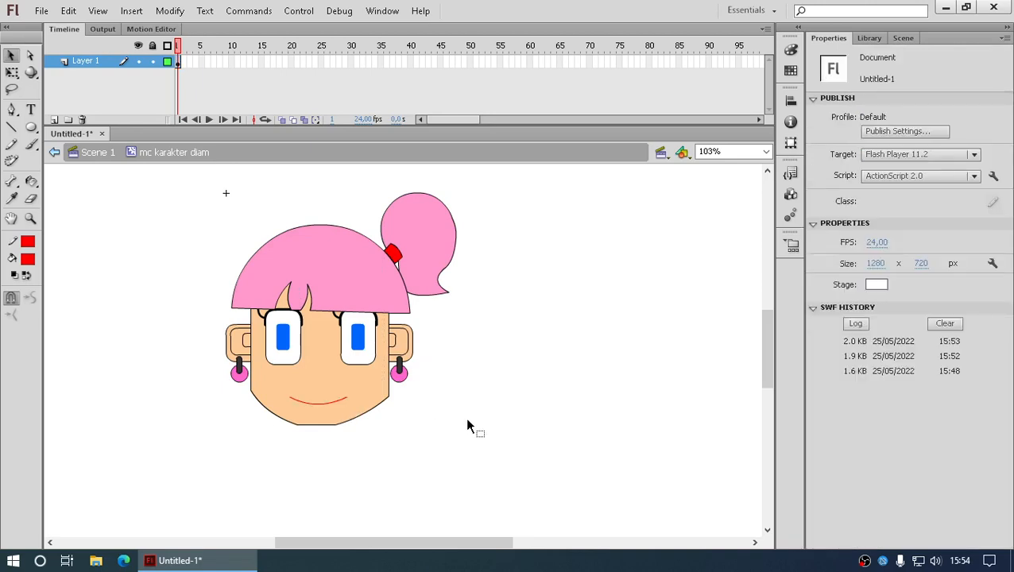
pyautogui.doubleClick(475, 426)
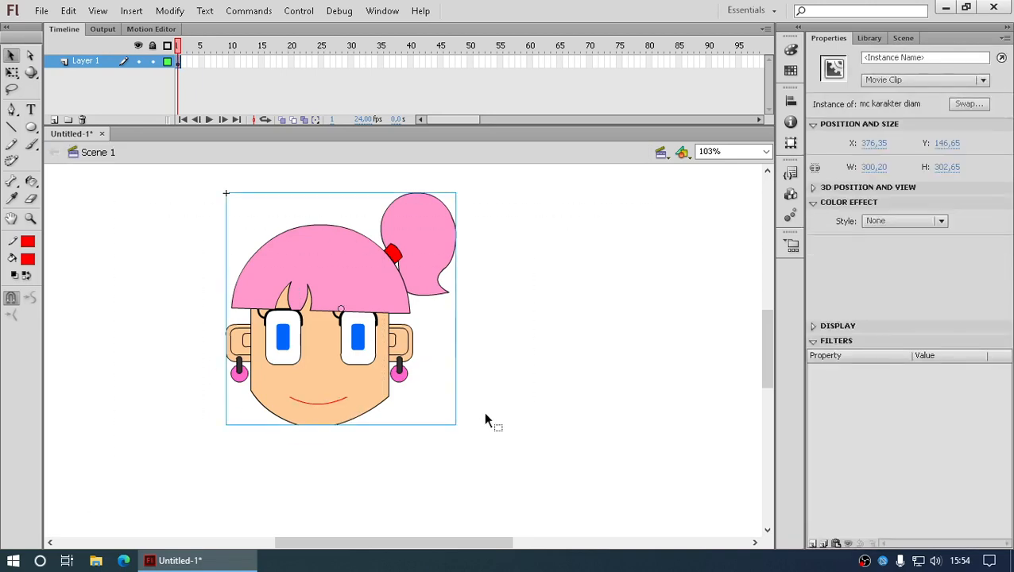
pyautogui.click(485, 419)
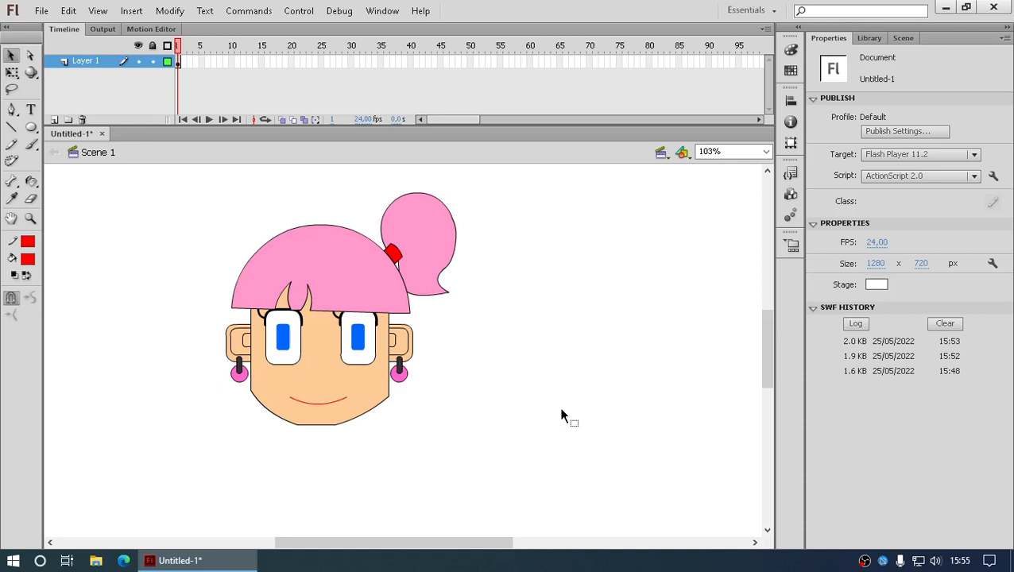
# - Delete the mc karakter diam instance from the stage and create a library folder named MovieClip
pyautogui.click(330, 378)
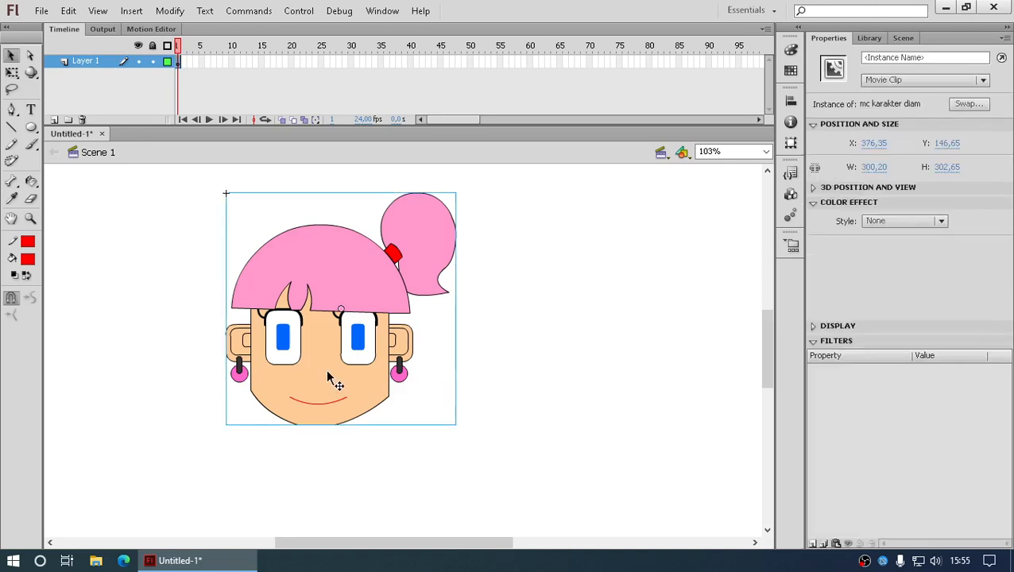
pyautogui.press('Delete')
pyautogui.click(879, 39)
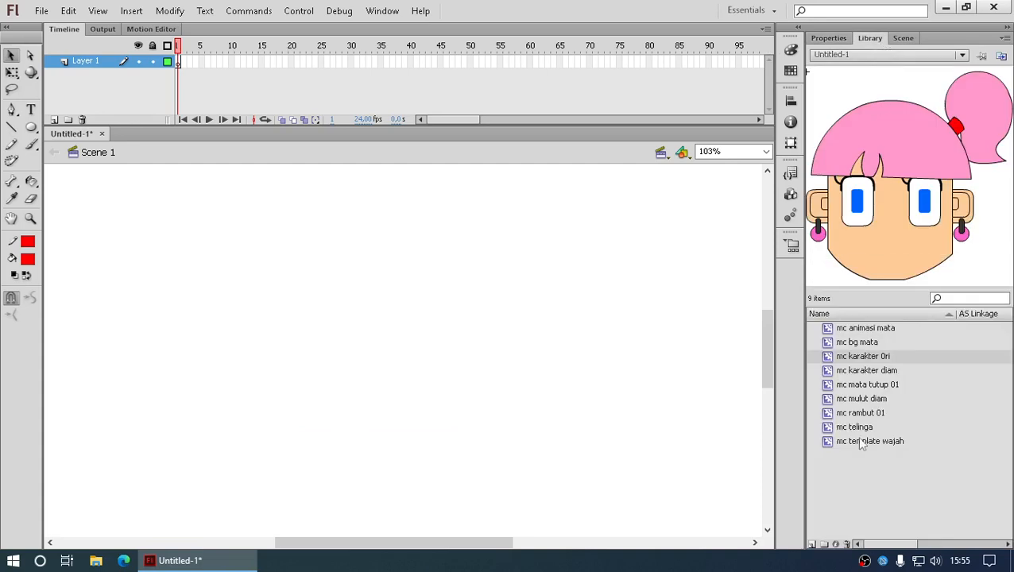
pyautogui.rightClick(845, 488)
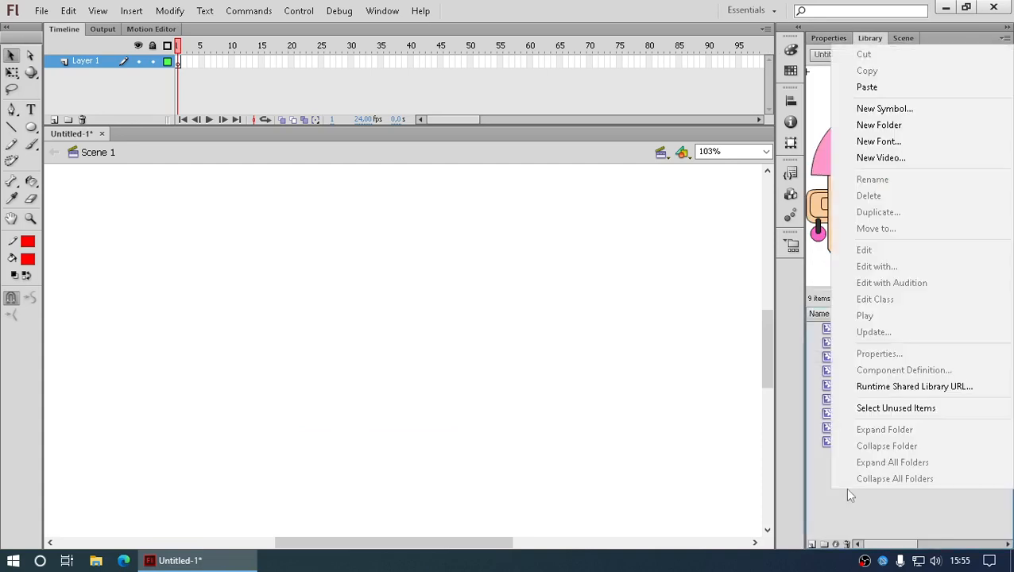
pyautogui.click(904, 125)
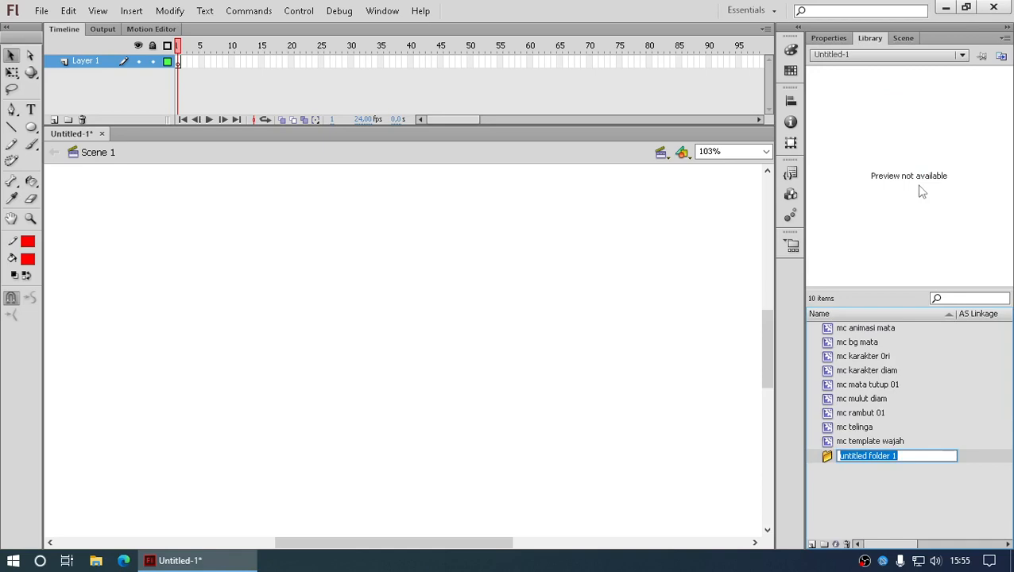
pyautogui.write('MovieClip')
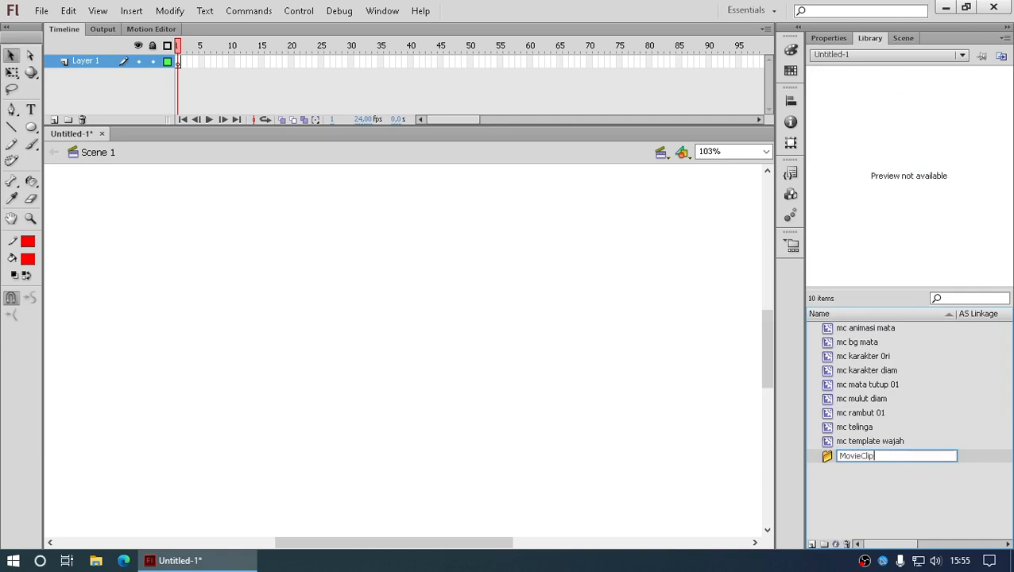
pyautogui.click(829, 496)
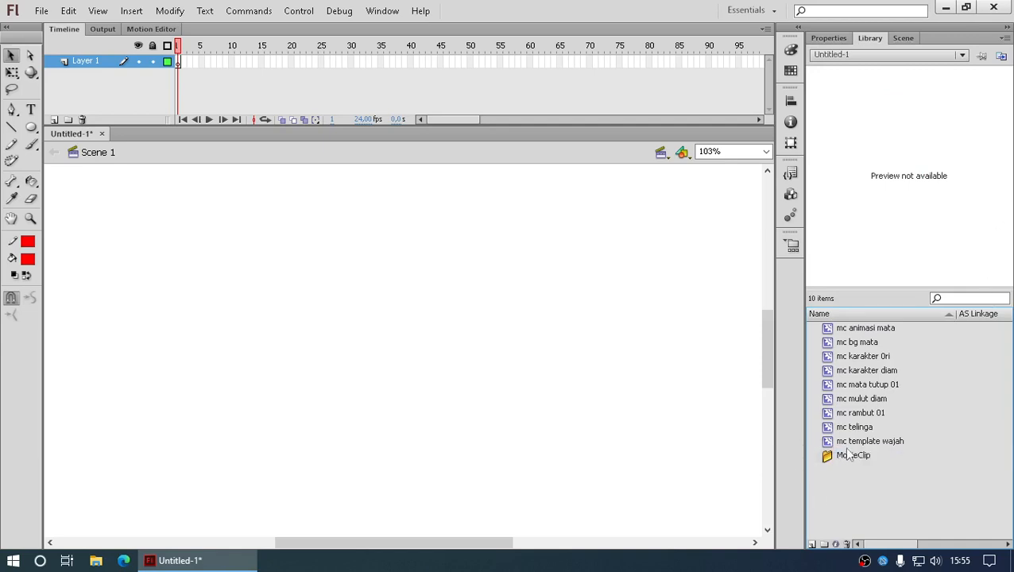
# - Move all the symbols from mc animasi mata to mc template wajah into the MovieClip library folder
pyautogui.click(847, 443)
pyautogui.keyDown('shift'); pyautogui.click(887, 333); pyautogui.keyUp('shift')
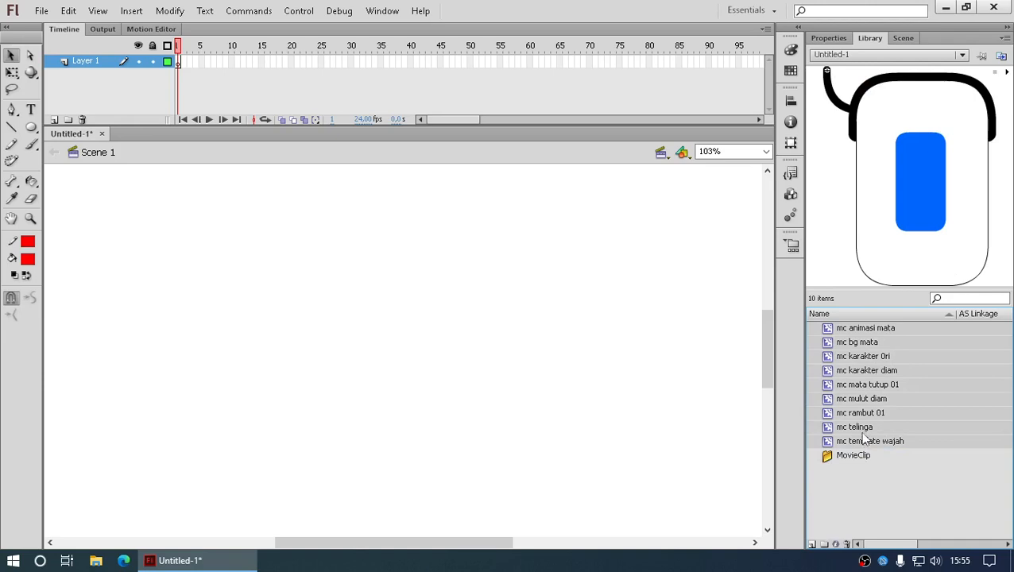
pyautogui.moveTo(863, 435); pyautogui.dragTo(858, 455)
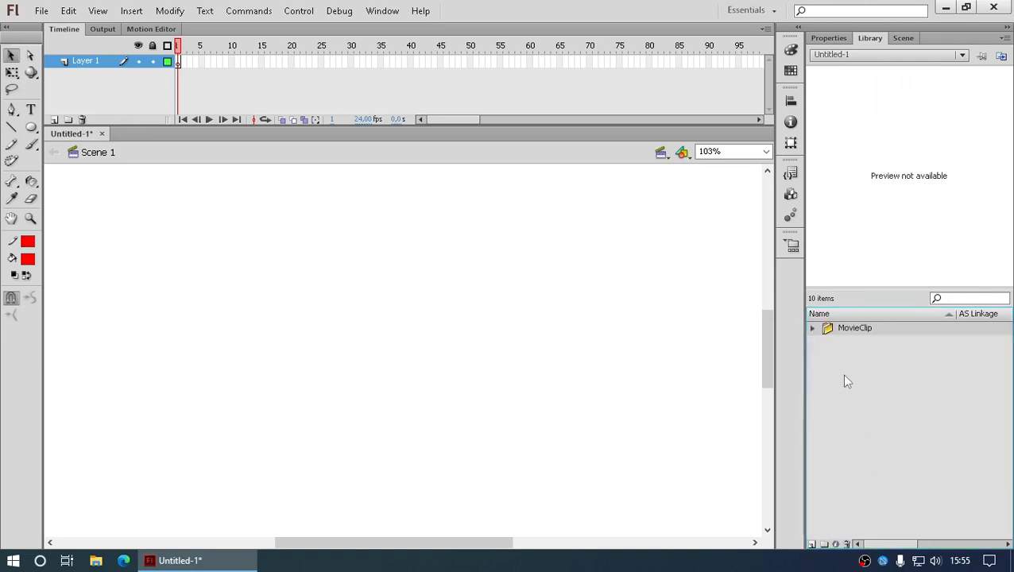
# - Create a second library folder named Karakter outside the MovieClip folder
pyautogui.rightClick(832, 413)
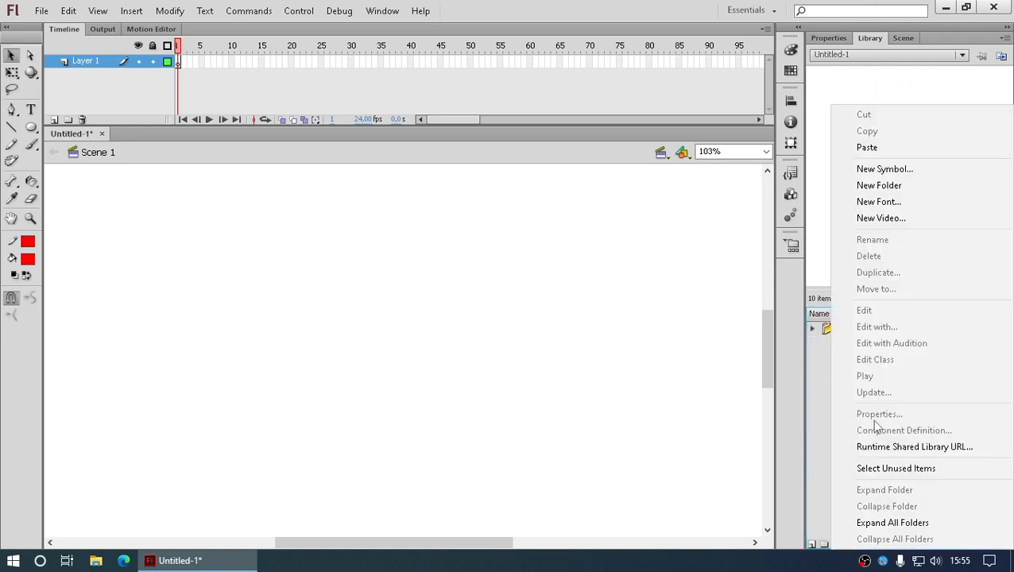
pyautogui.click(881, 185)
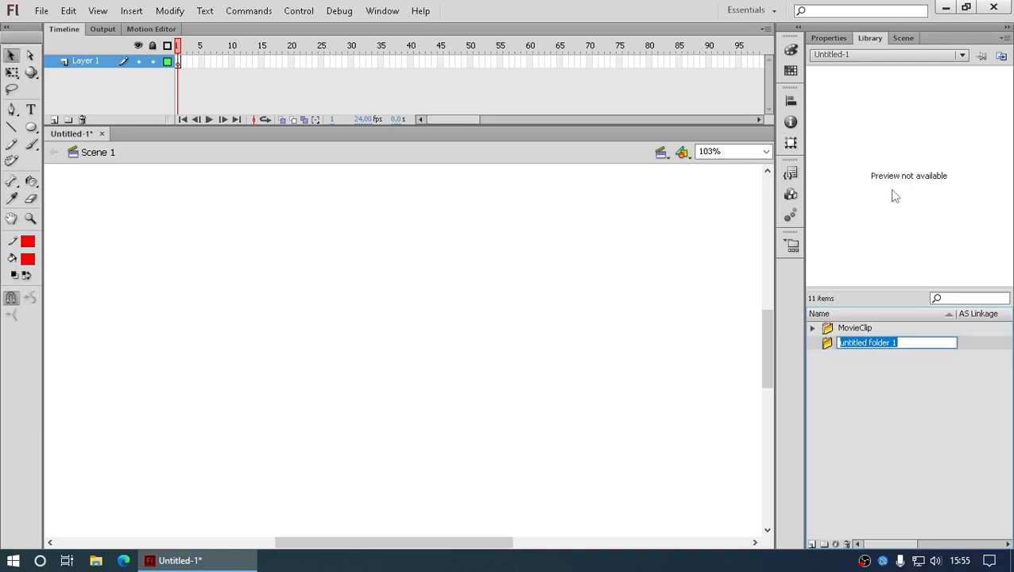
pyautogui.write('Karakter')
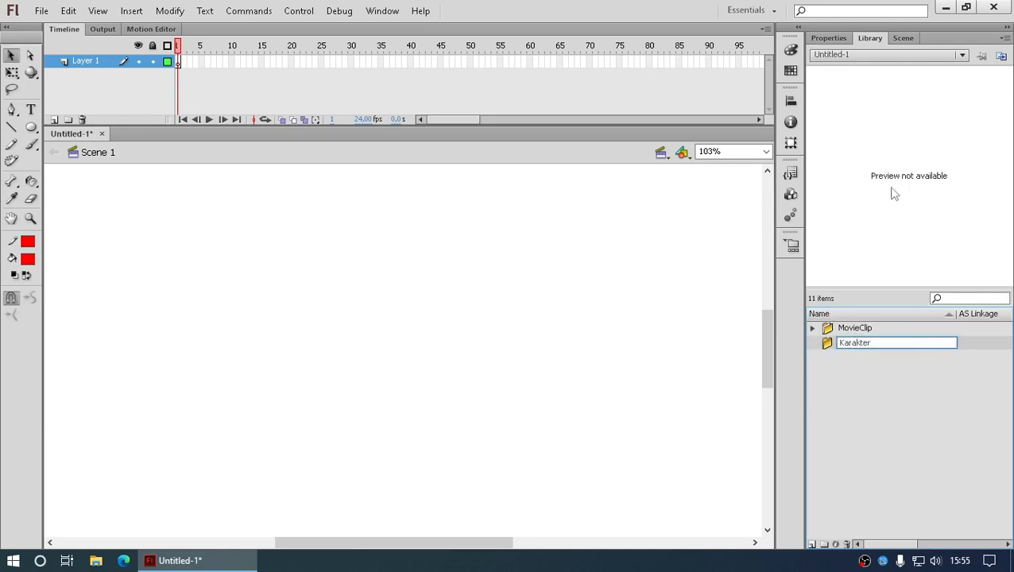
pyautogui.click(832, 362)
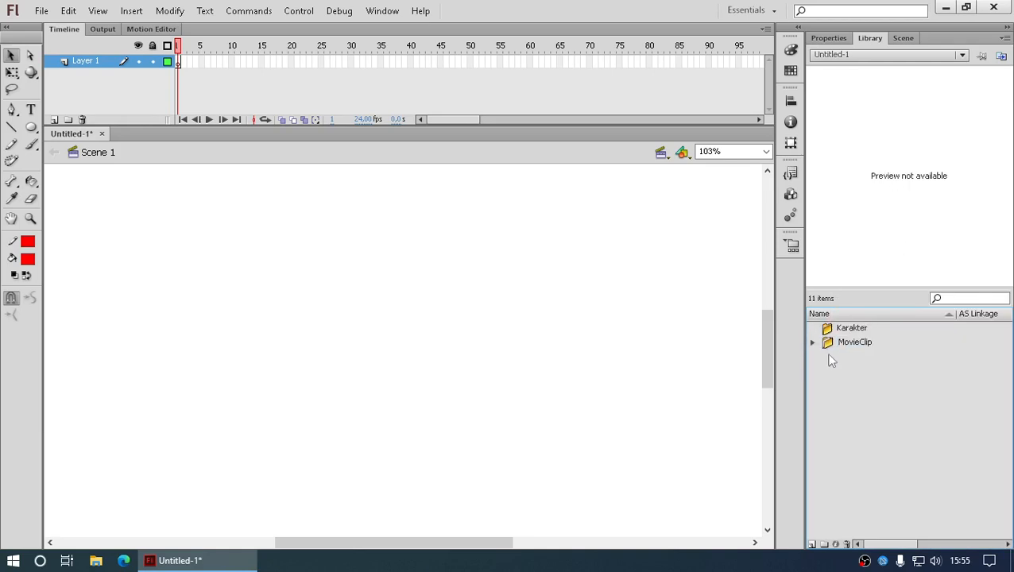
# - Move the mc karakter 0ri and mc karakter diam symbols from the MovieClip folder into the Karakter folder
pyautogui.click(813, 344)
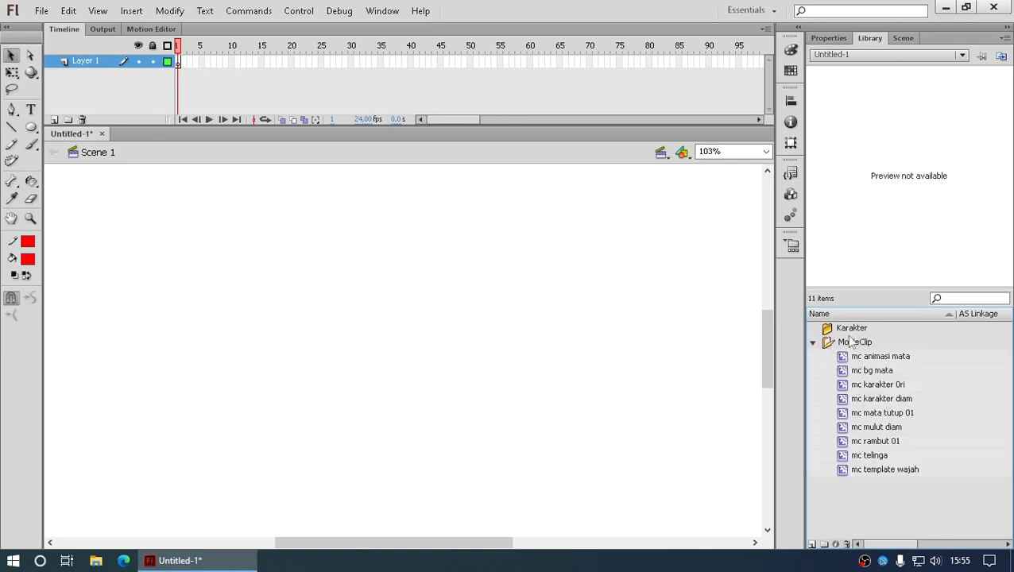
pyautogui.click(879, 429)
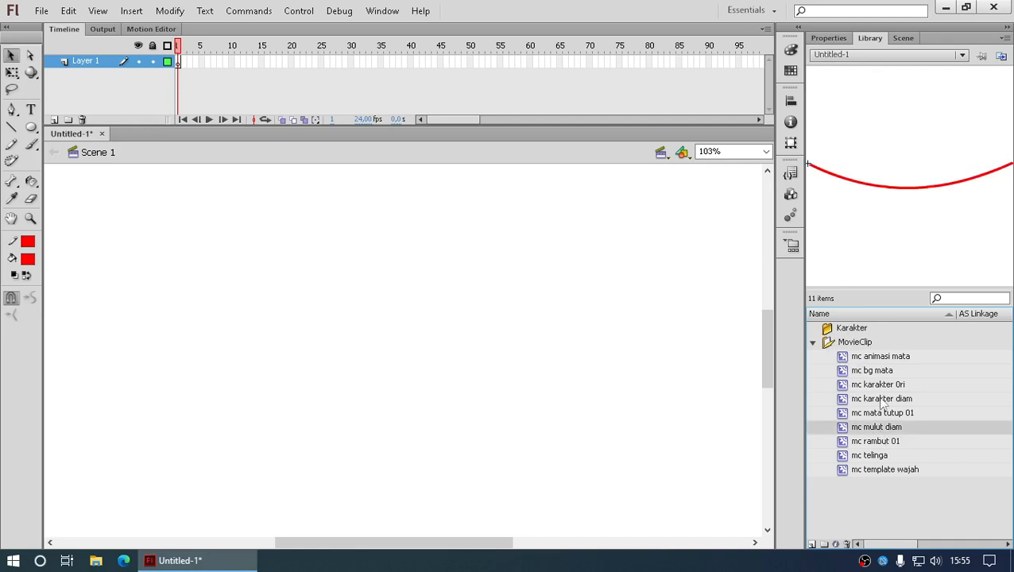
pyautogui.click(883, 386)
pyautogui.moveTo(879, 387); pyautogui.dragTo(896, 324)
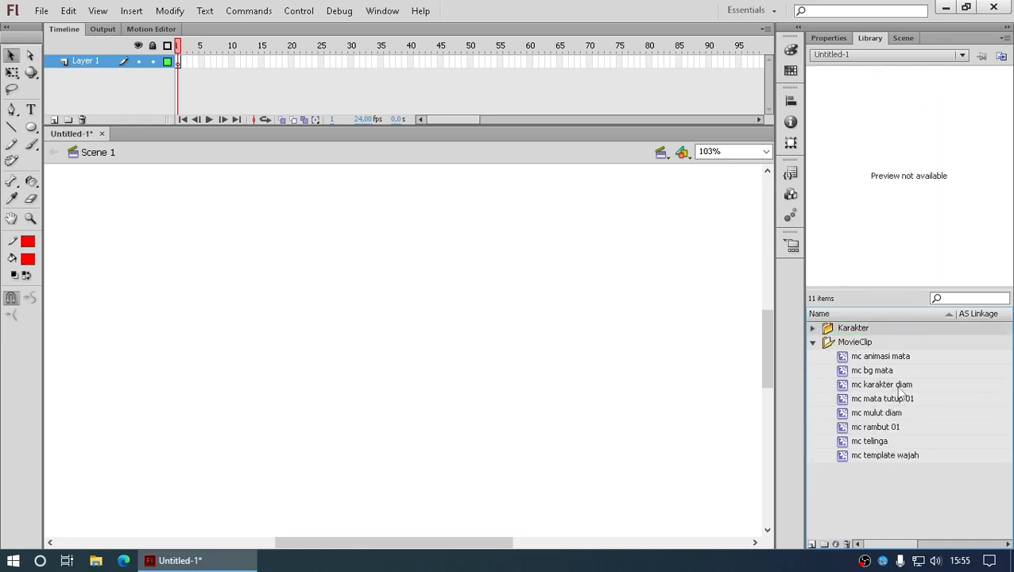
pyautogui.moveTo(897, 387); pyautogui.dragTo(891, 328)
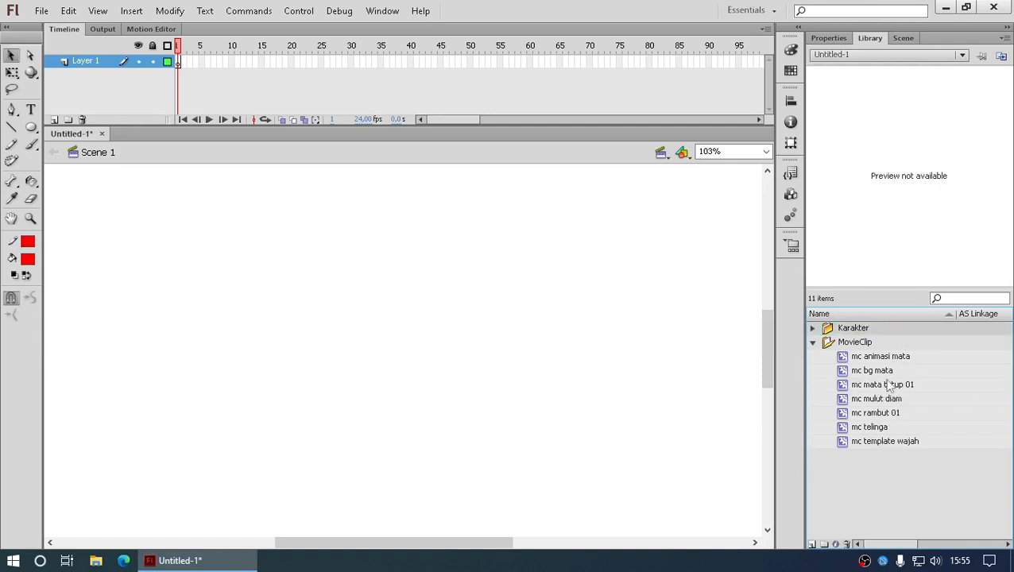
pyautogui.click(813, 342)
pyautogui.click(812, 328)
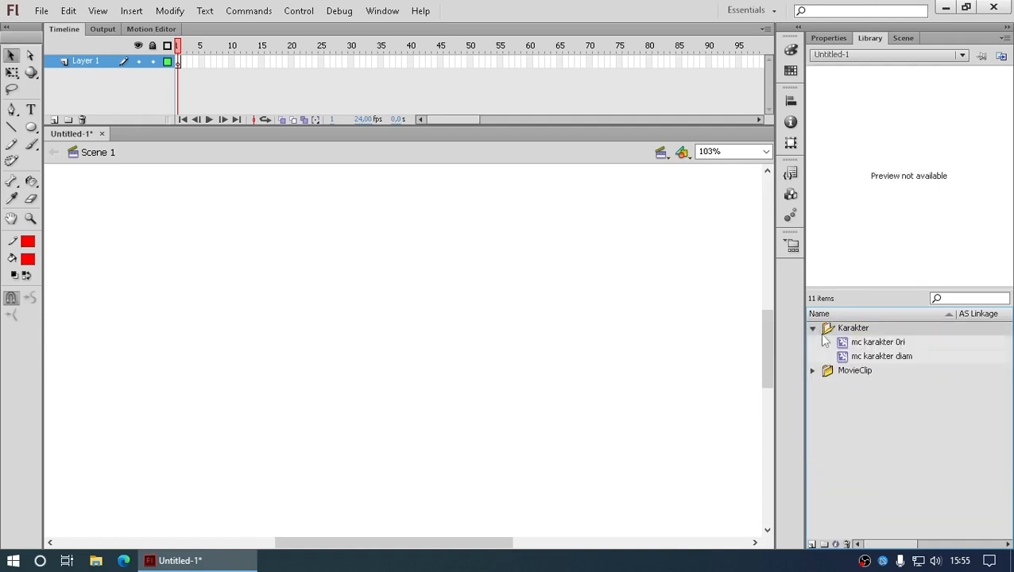
pyautogui.click(865, 345)
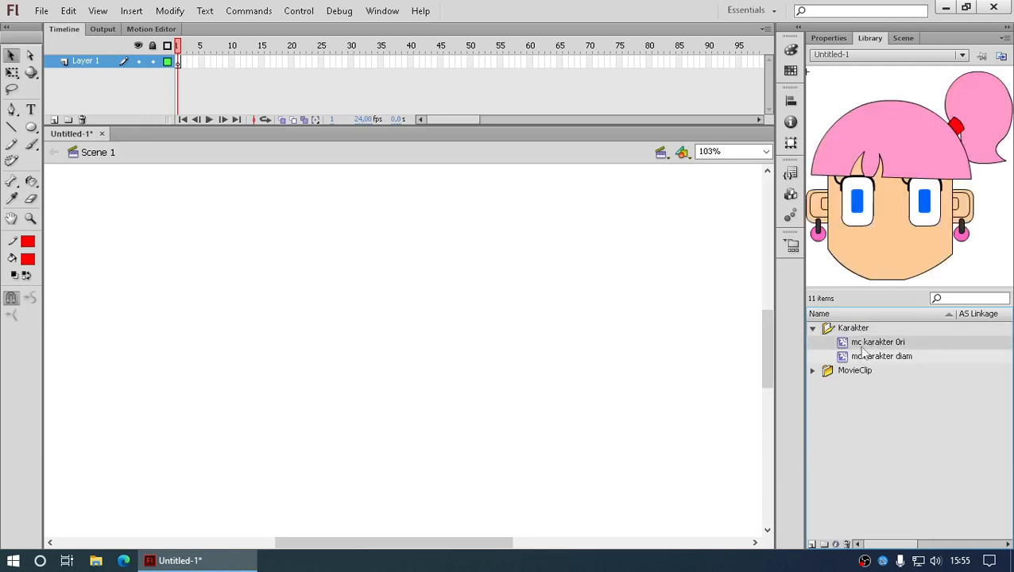
# - Create a third library folder named Mulut at the same level as Karakter and MovieClip
pyautogui.rightClick(832, 393)
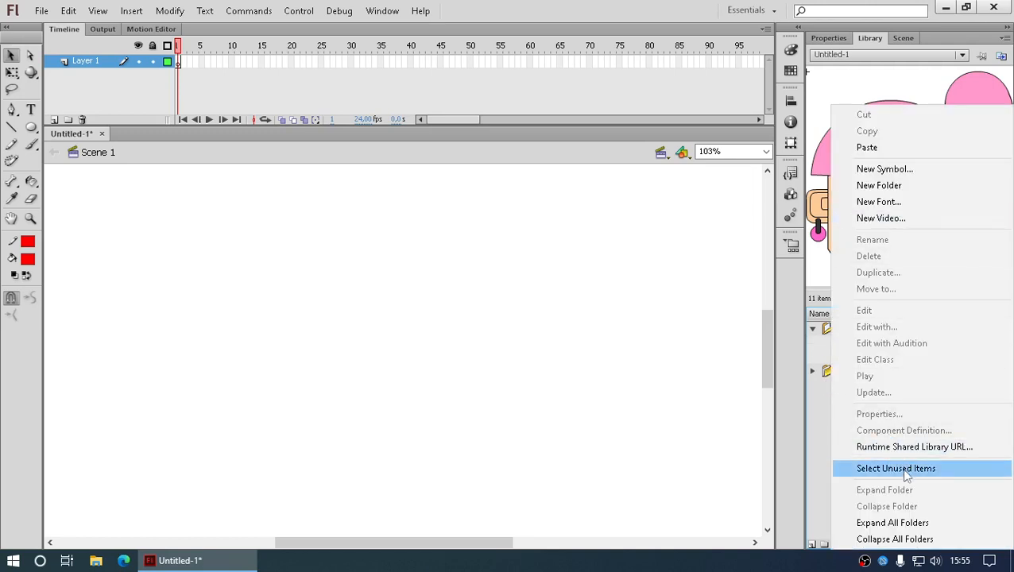
pyautogui.click(901, 198)
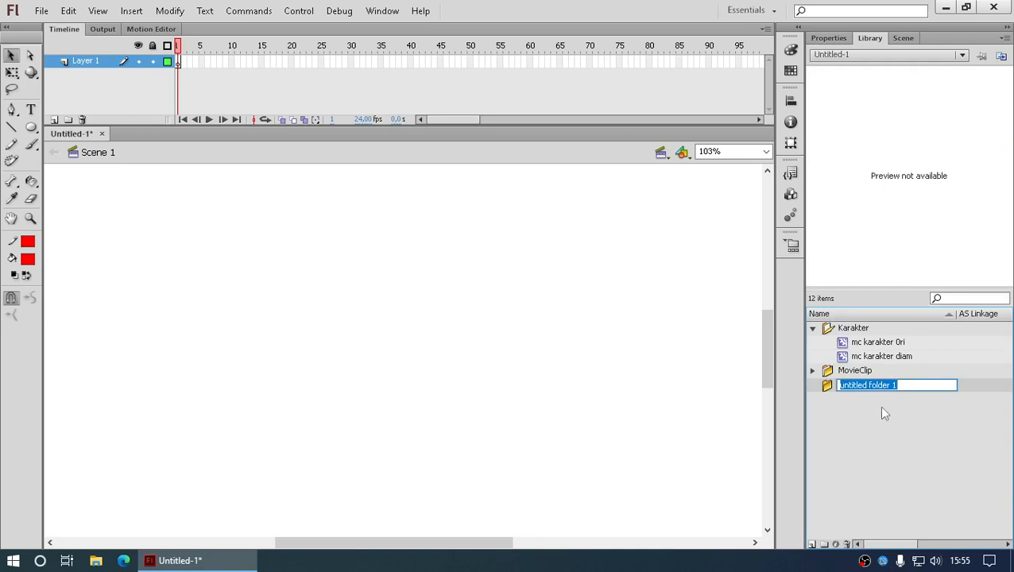
pyautogui.write('Mulut')
pyautogui.press('Return')
# - Move the mc mulut diam symbol from MovieClip into the Mulut folder and collapse the open library folders
pyautogui.click(812, 371)
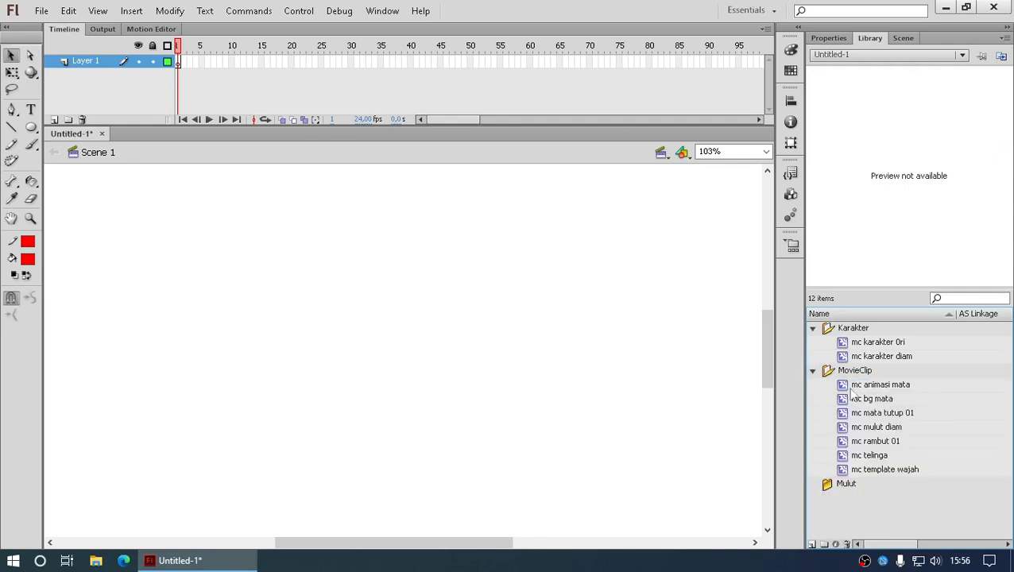
pyautogui.click(881, 429)
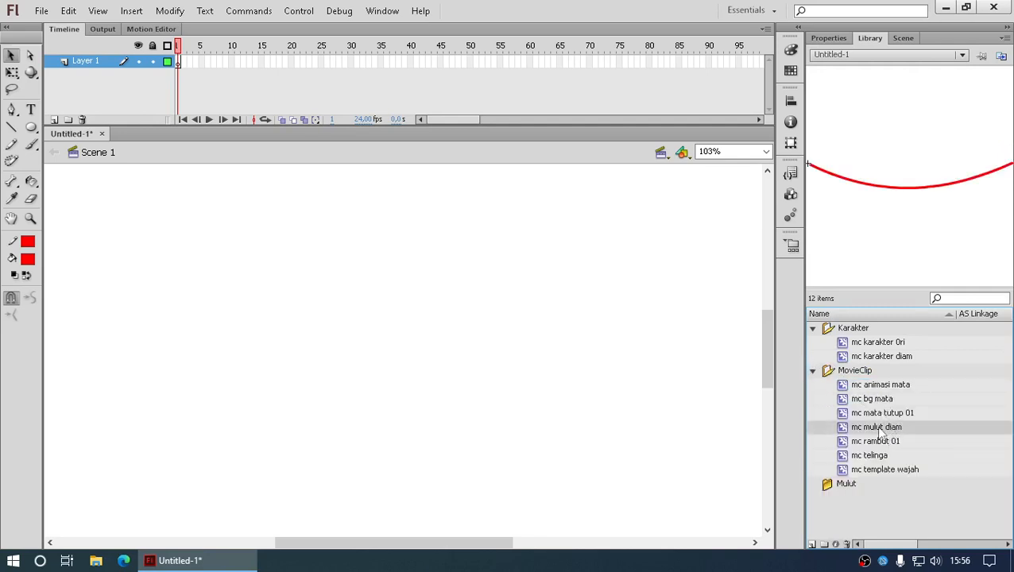
pyautogui.moveTo(881, 429); pyautogui.dragTo(875, 485)
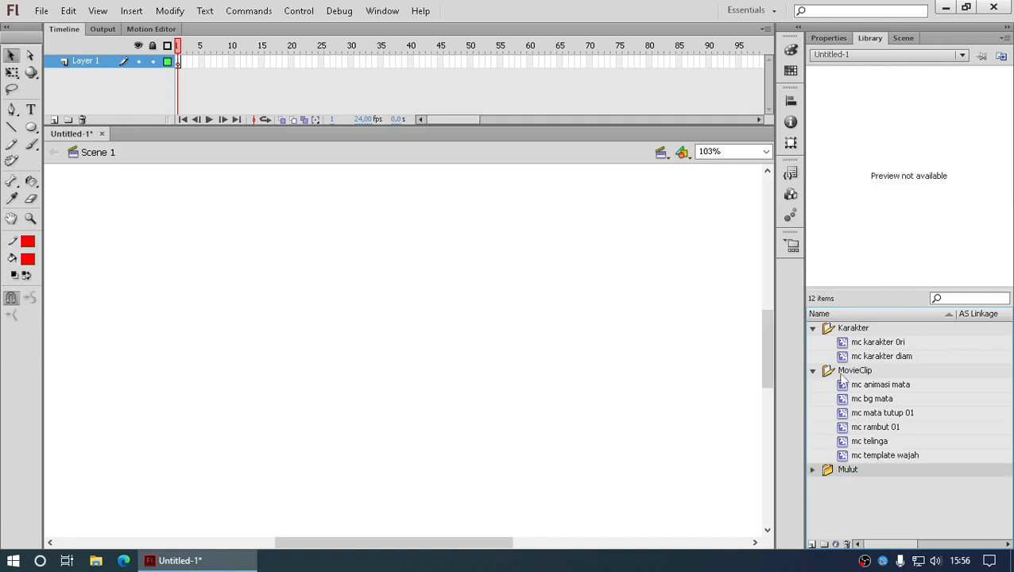
pyautogui.click(813, 370)
pyautogui.click(813, 328)
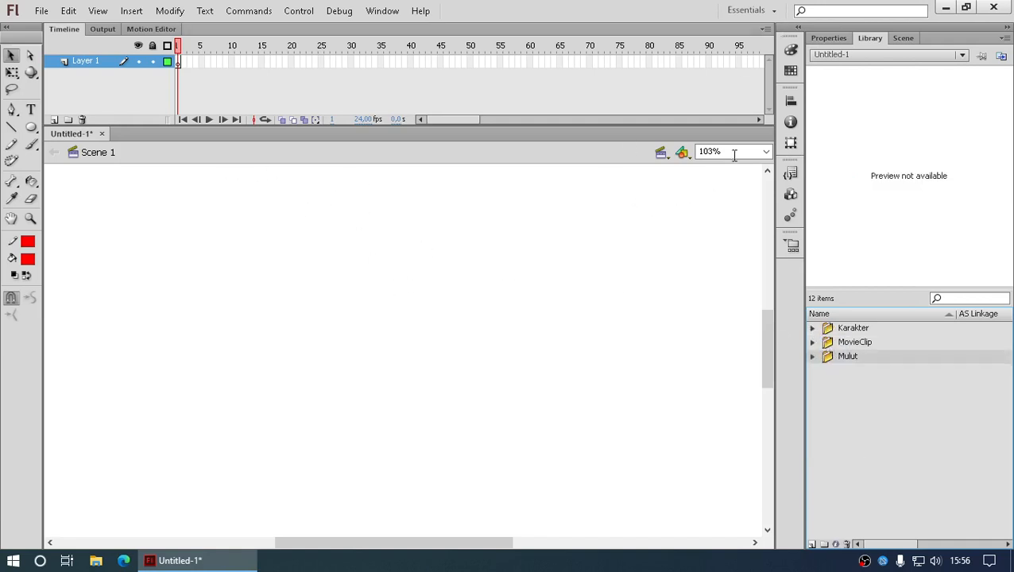
# - Place an instance of mc karakter diam from the Karakter folder near the centre of the stage
pyautogui.click(766, 152)
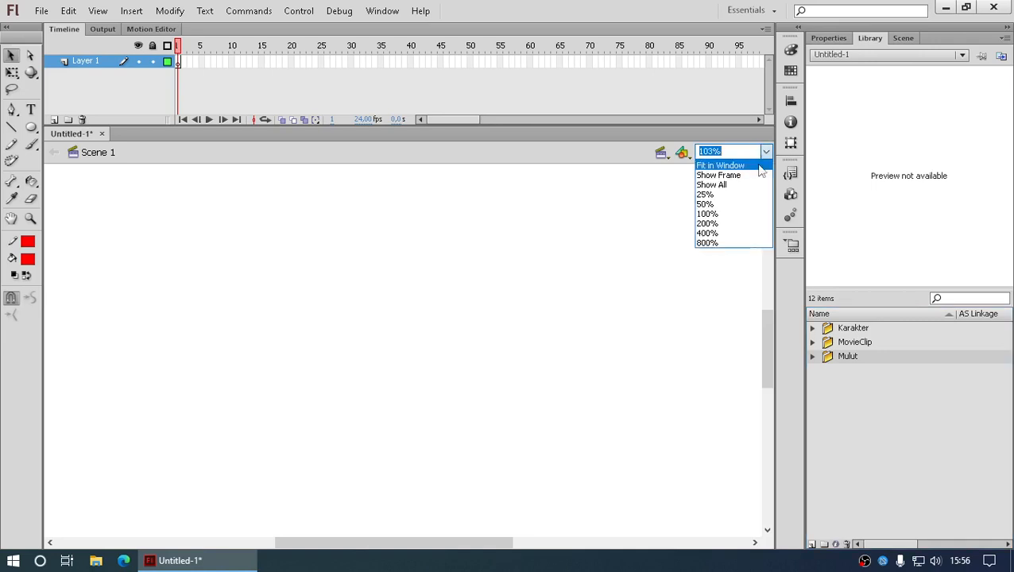
pyautogui.click(719, 175)
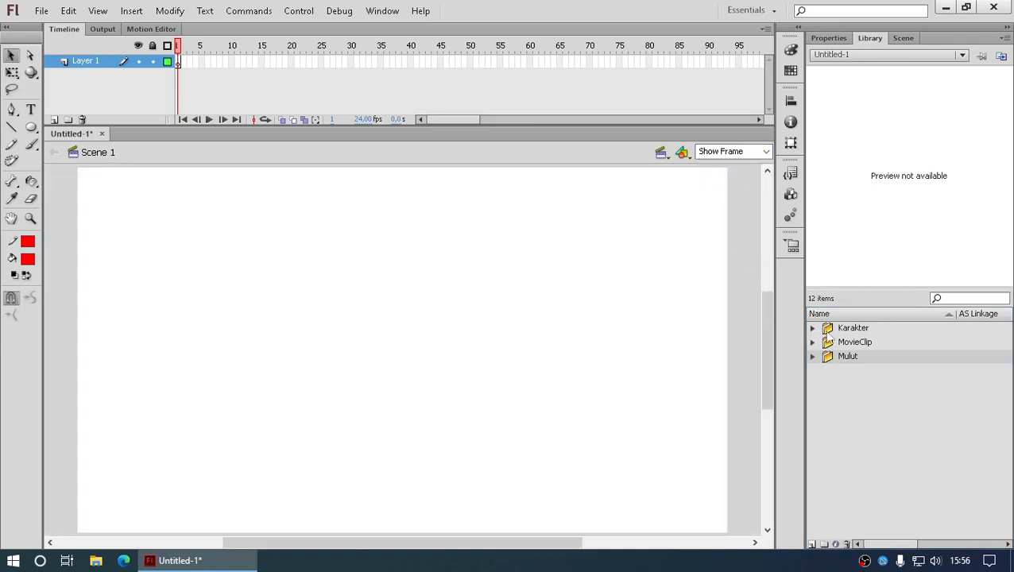
pyautogui.click(854, 330)
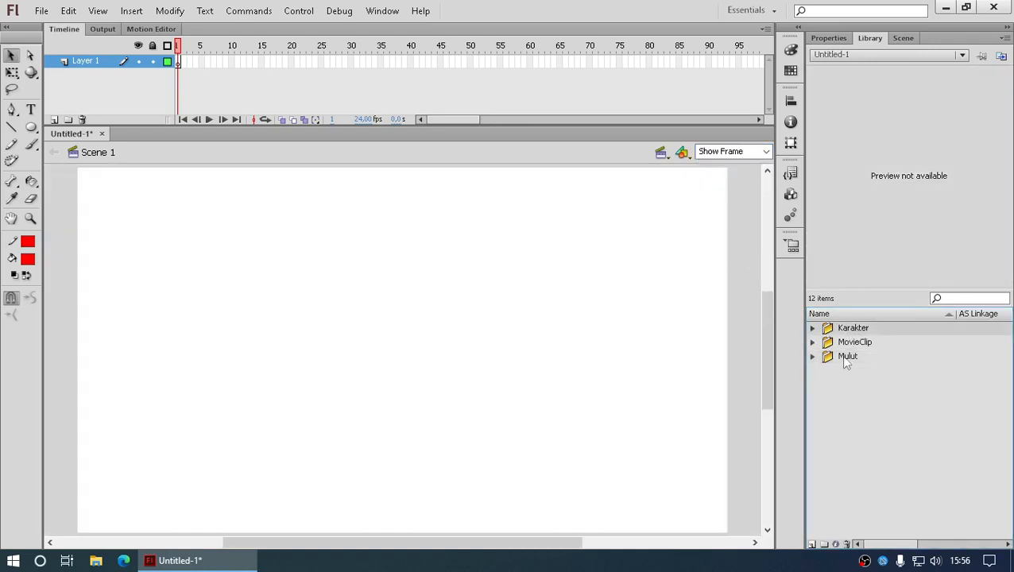
pyautogui.click(858, 341)
pyautogui.click(814, 328)
pyautogui.click(864, 344)
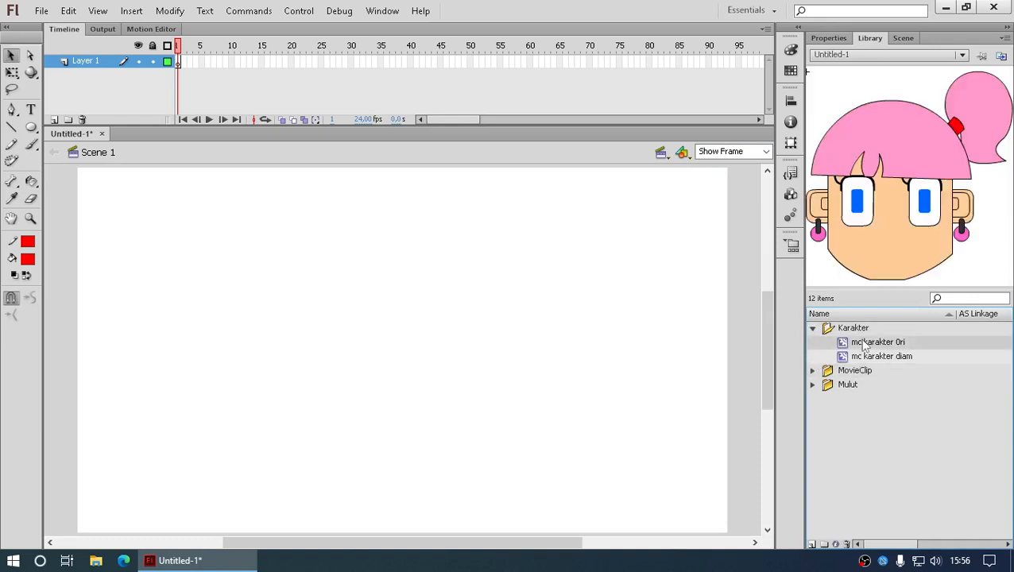
pyautogui.click(879, 357)
pyautogui.moveTo(902, 275); pyautogui.dragTo(421, 390)
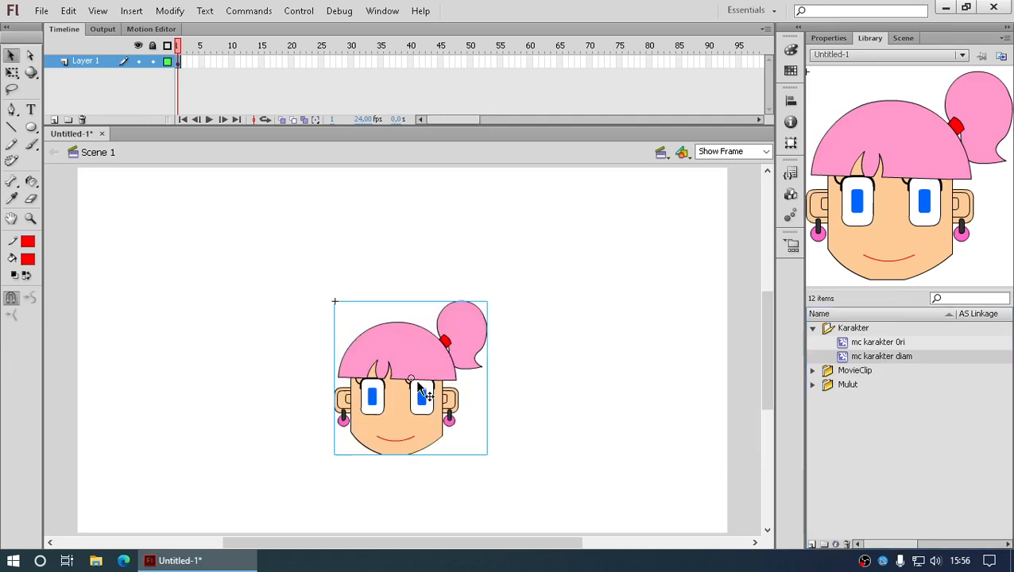
# - Move the character instance horizontally into the right half of the stage, leaving space before the stage edge
pyautogui.moveTo(431, 426); pyautogui.dragTo(588, 430)
pyautogui.click(762, 152)
pyautogui.click(746, 178)
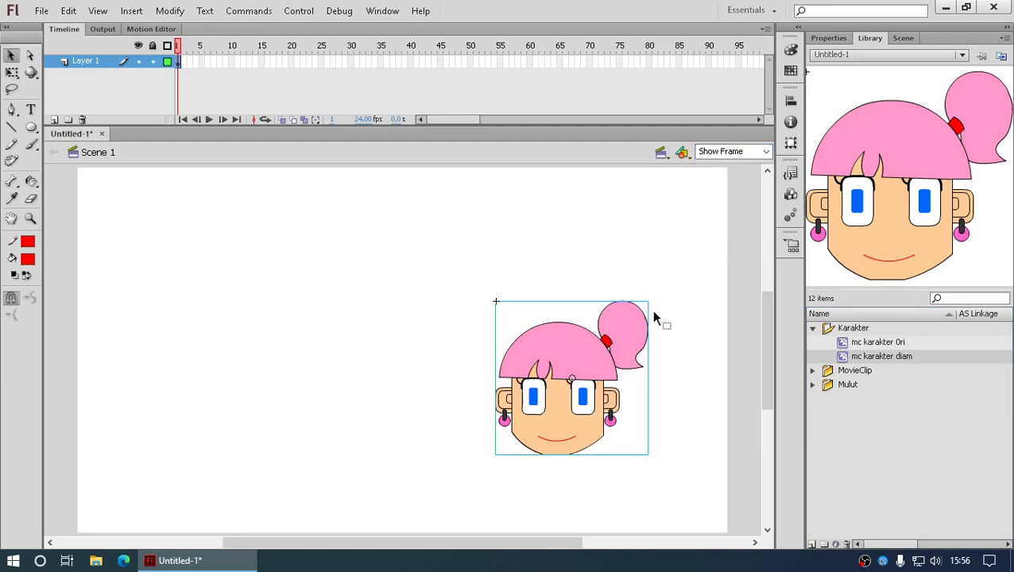
pyautogui.moveTo(580, 415); pyautogui.dragTo(552, 415)
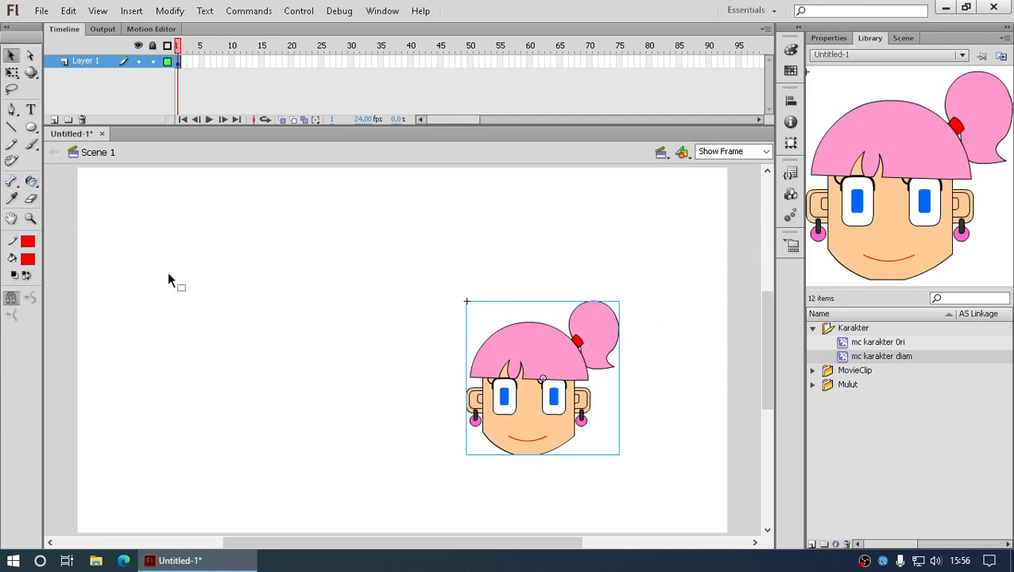
pyautogui.click(11, 127)
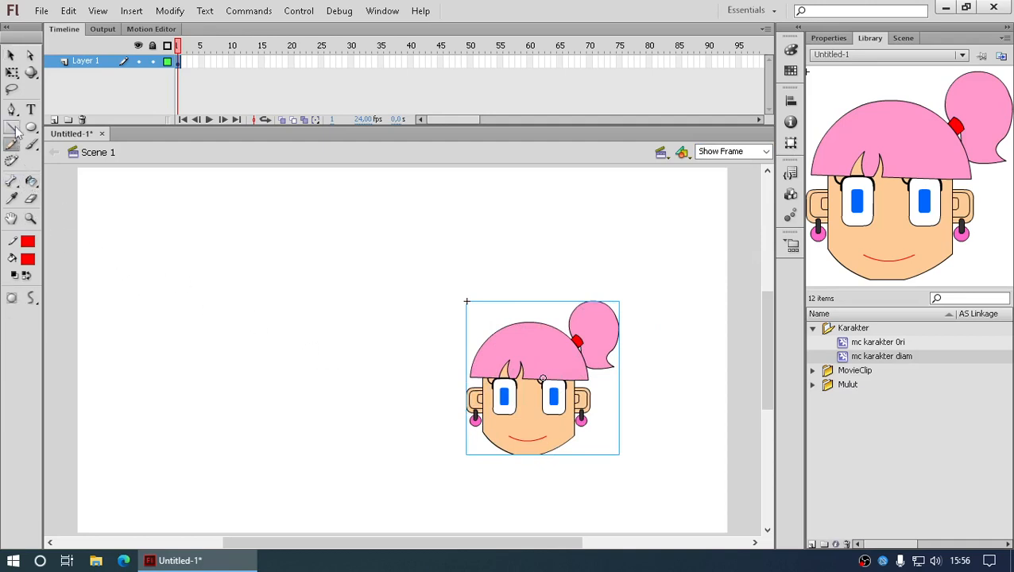
pyautogui.moveTo(237, 268); pyautogui.dragTo(288, 321)
pyautogui.hotkey('ctrl', 'z')
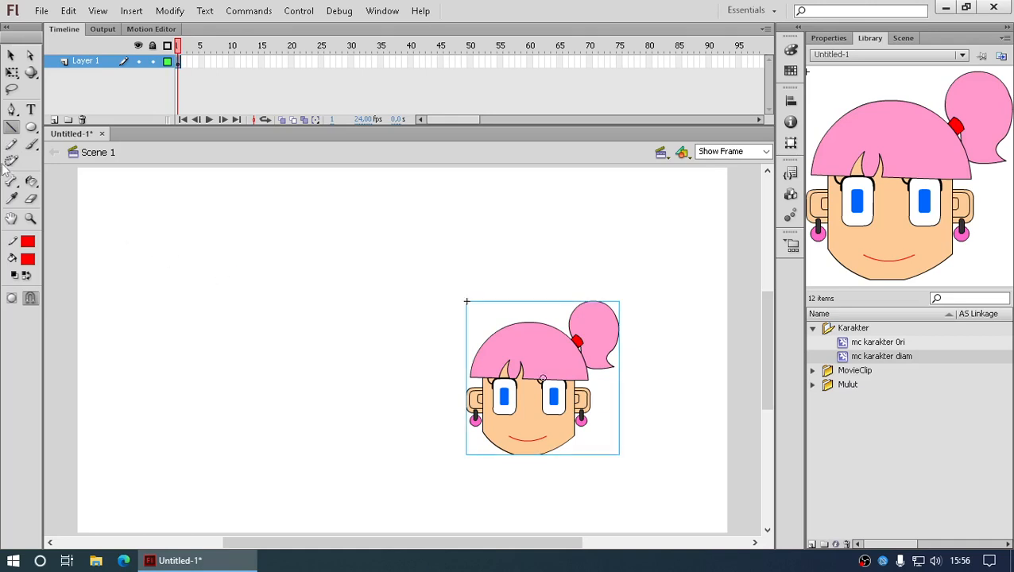
# - Set the stroke colour to black and outline a pointing index finger with curled fingers below it on the empty stage area beside the character
pyautogui.click(32, 257)
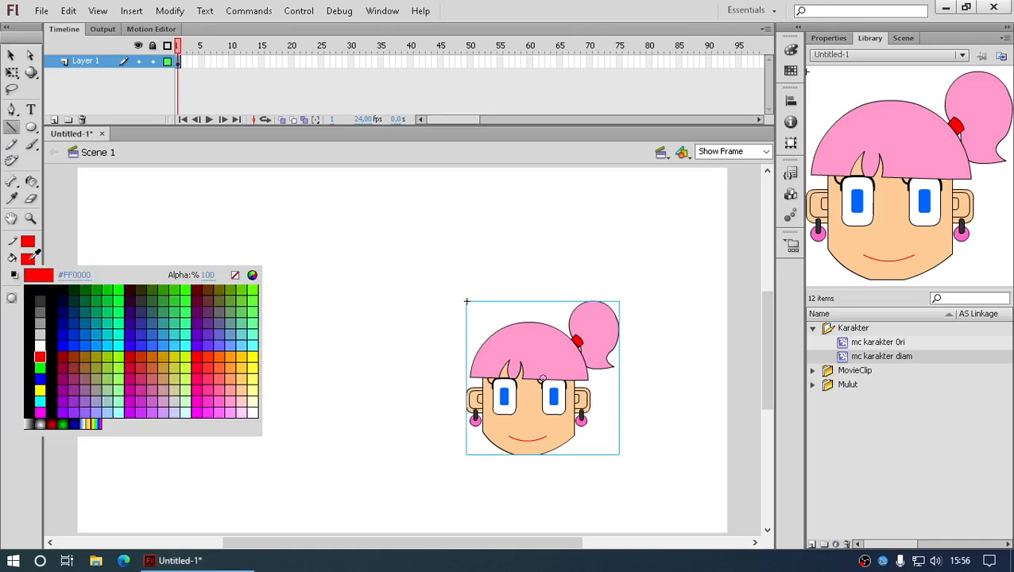
pyautogui.press('Escape')
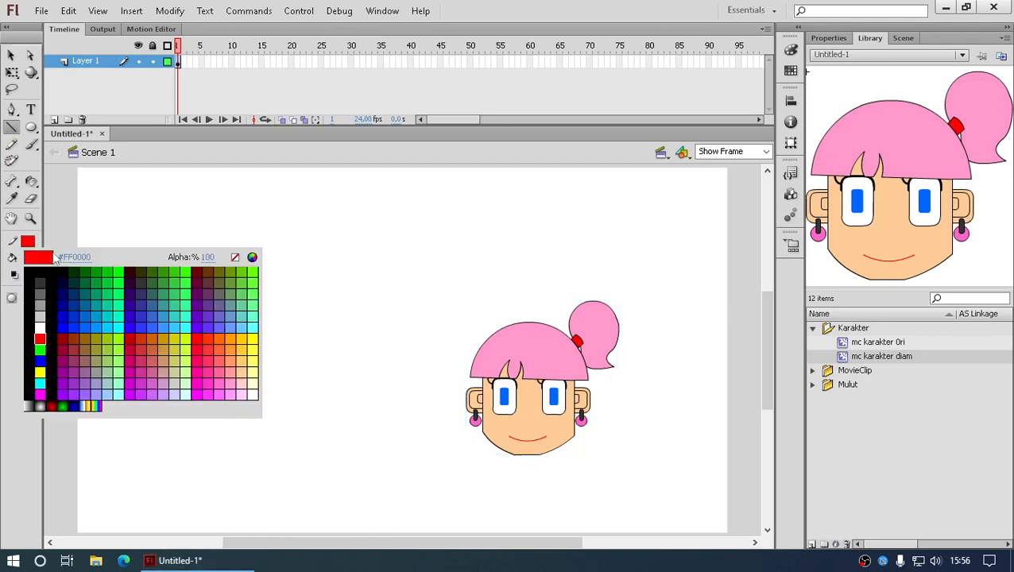
pyautogui.click(28, 242)
pyautogui.click(29, 267)
pyautogui.moveTo(296, 272); pyautogui.dragTo(366, 273)
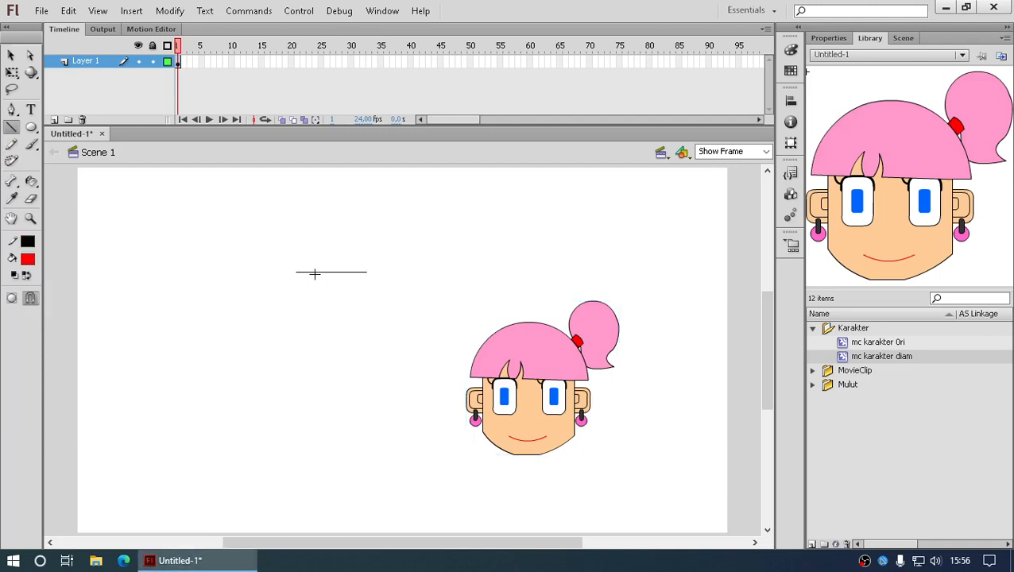
pyautogui.moveTo(296, 271)
pyautogui.mouseDown()
pyautogui.moveTo(296, 294)
pyautogui.moveTo(296, 284)
pyautogui.mouseUp()
pyautogui.moveTo(296, 285); pyautogui.dragTo(356, 298)
pyautogui.hotkey('ctrl', 'z')
pyautogui.hotkey('ctrl', 'z')
pyautogui.moveTo(328, 311)
pyautogui.mouseDown()
pyautogui.moveTo(348, 311)
pyautogui.moveTo(328, 327)
pyautogui.moveTo(359, 327)
pyautogui.mouseUp()
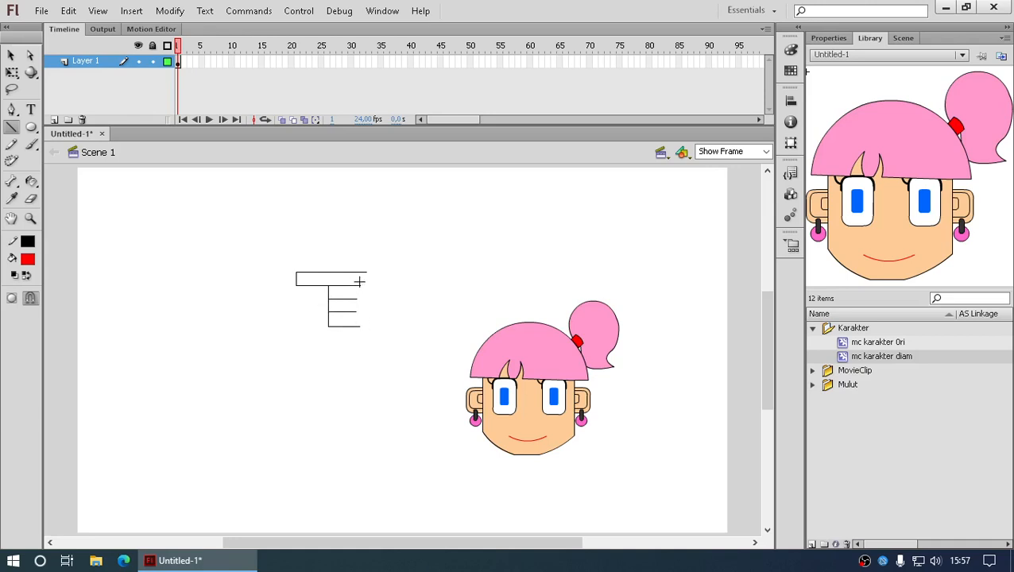
# - Complete the hand outline with a raised thumb, the back of the hand and a closed lower edge
pyautogui.moveTo(361, 285)
pyautogui.mouseDown()
pyautogui.moveTo(358, 299)
pyautogui.moveTo(347, 254)
pyautogui.moveTo(365, 245)
pyautogui.moveTo(387, 272)
pyautogui.mouseUp()
pyautogui.moveTo(387, 272); pyautogui.dragTo(387, 325)
pyautogui.moveTo(388, 324); pyautogui.dragTo(362, 326)
# - Fill the hand with the skin colour sampled from the character's face using the Paint Bucket tool
pyautogui.click(25, 261)
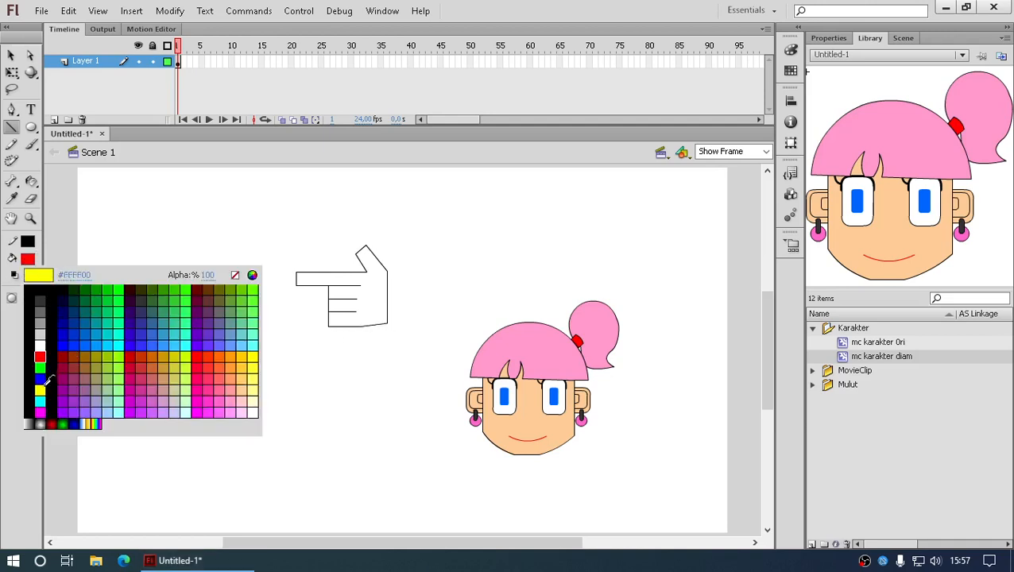
pyautogui.click(504, 410)
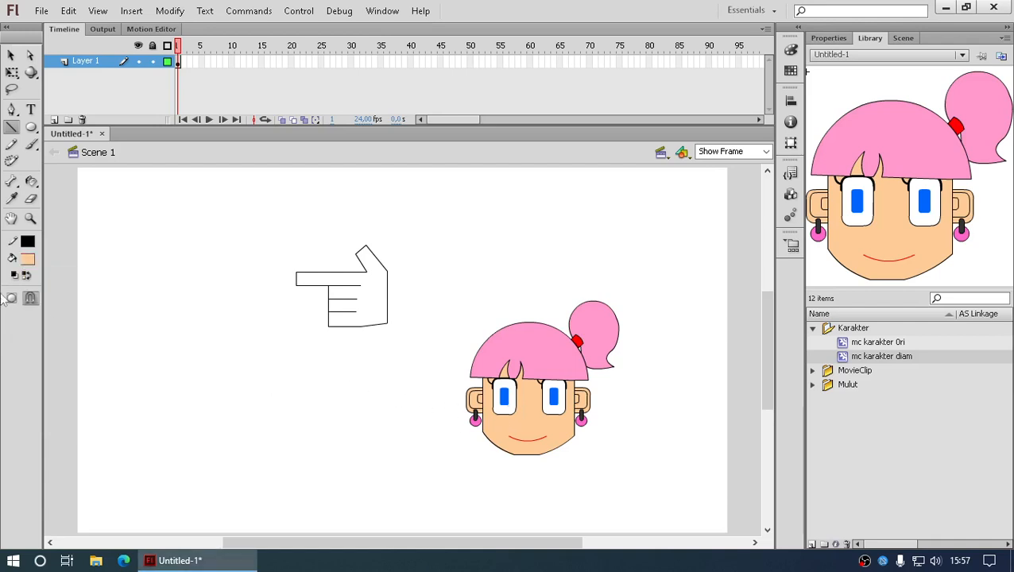
pyautogui.click(30, 199)
pyautogui.click(31, 182)
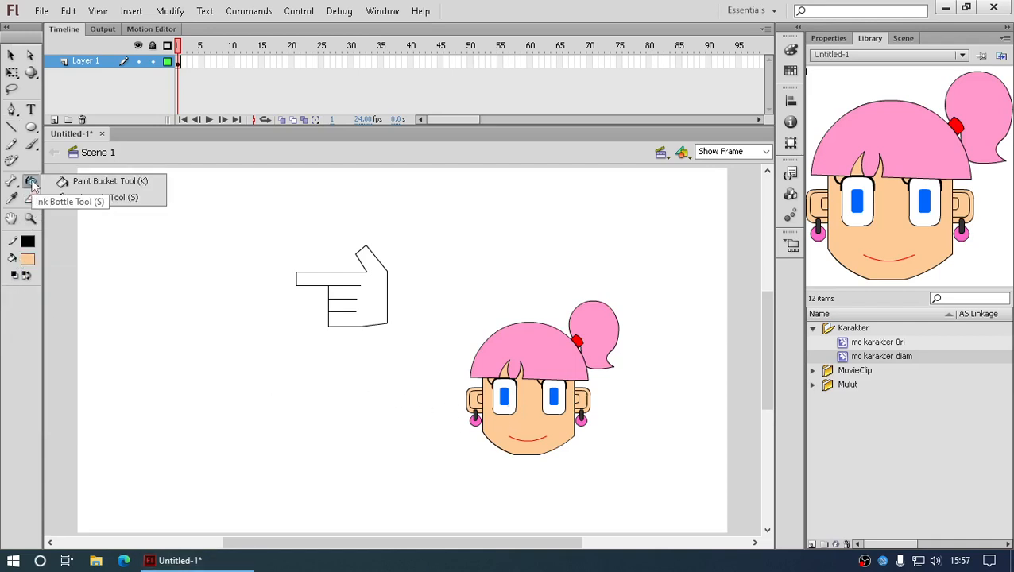
pyautogui.click(80, 177)
pyautogui.click(373, 292)
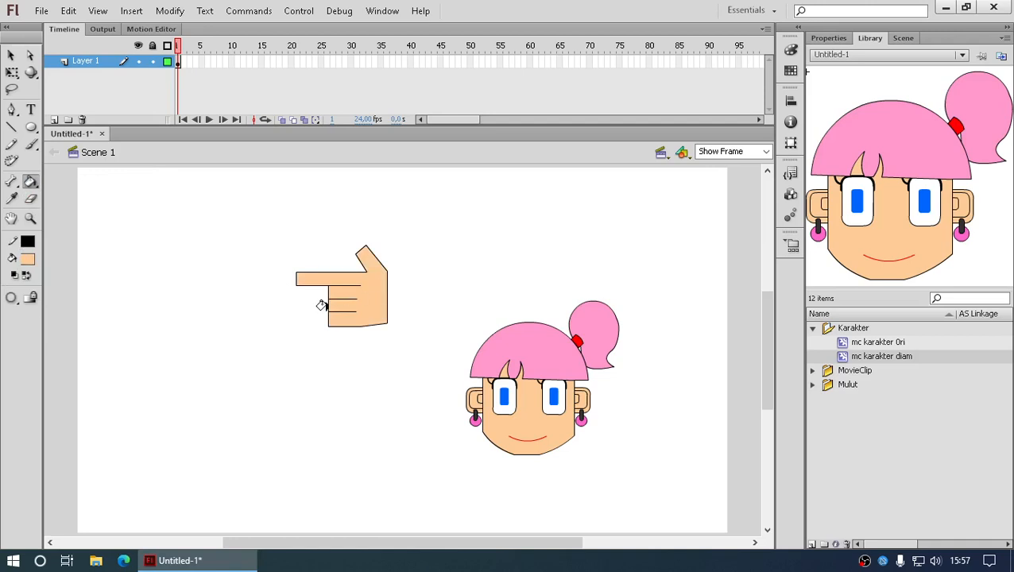
# - Draw a vertical line across the inner ends of the curled fingers with the Line tool
pyautogui.click(11, 127)
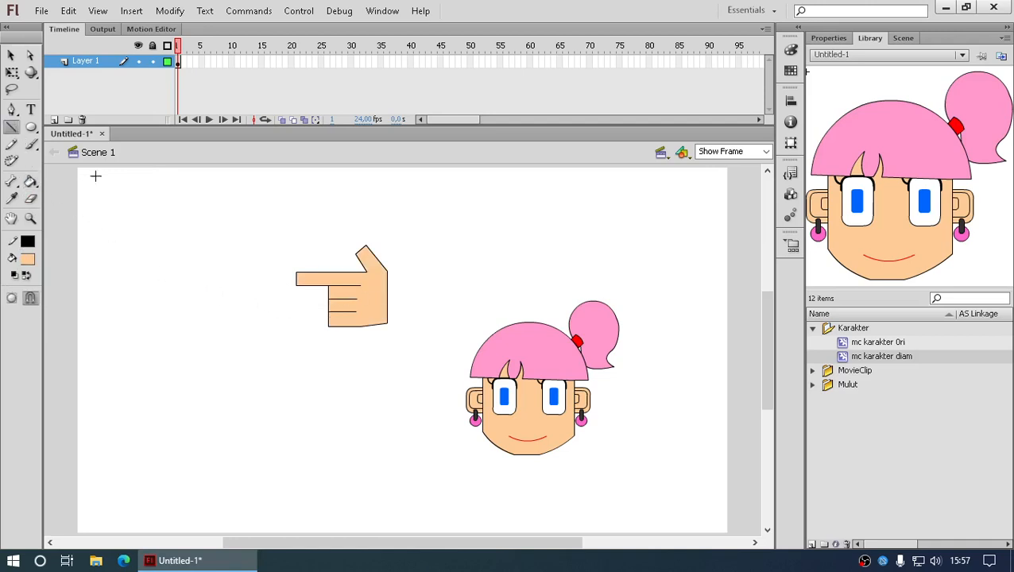
pyautogui.moveTo(357, 286); pyautogui.dragTo(355, 328)
pyautogui.hotkey('ctrl', 'z')
# - Convert the whole hand drawing into a Movie Clip symbol named mc tangan
pyautogui.click(12, 56)
pyautogui.moveTo(269, 229); pyautogui.dragTo(435, 363)
pyautogui.rightClick(375, 310)
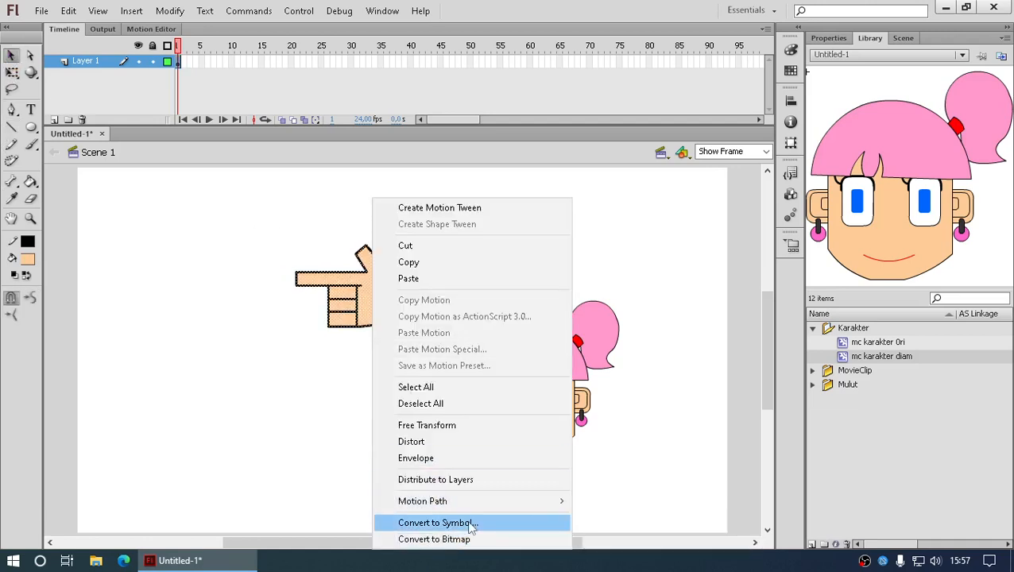
pyautogui.click(468, 524)
pyautogui.write('mc')
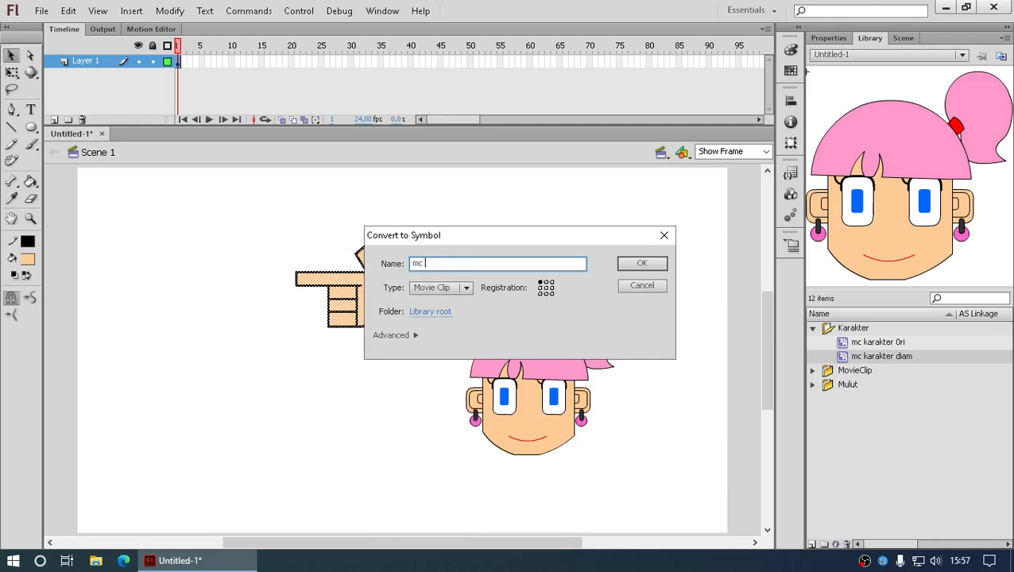
pyautogui.write(' tangan')
pyautogui.click(644, 263)
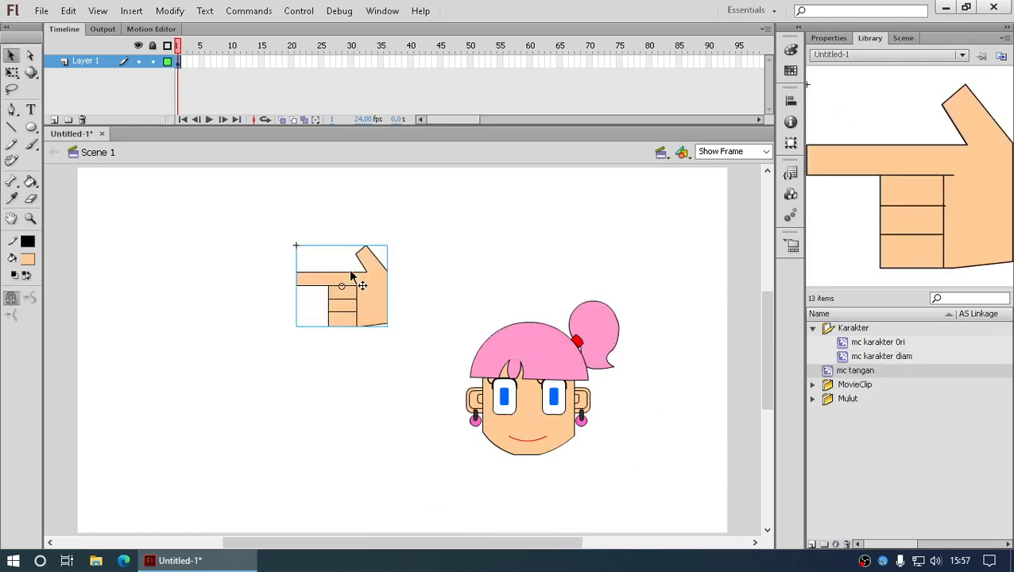
# - Place the hand beside the face, rotate it about 30 degrees clockwise, and shift the character instance slightly down and to the right
pyautogui.moveTo(349, 269); pyautogui.dragTo(359, 406)
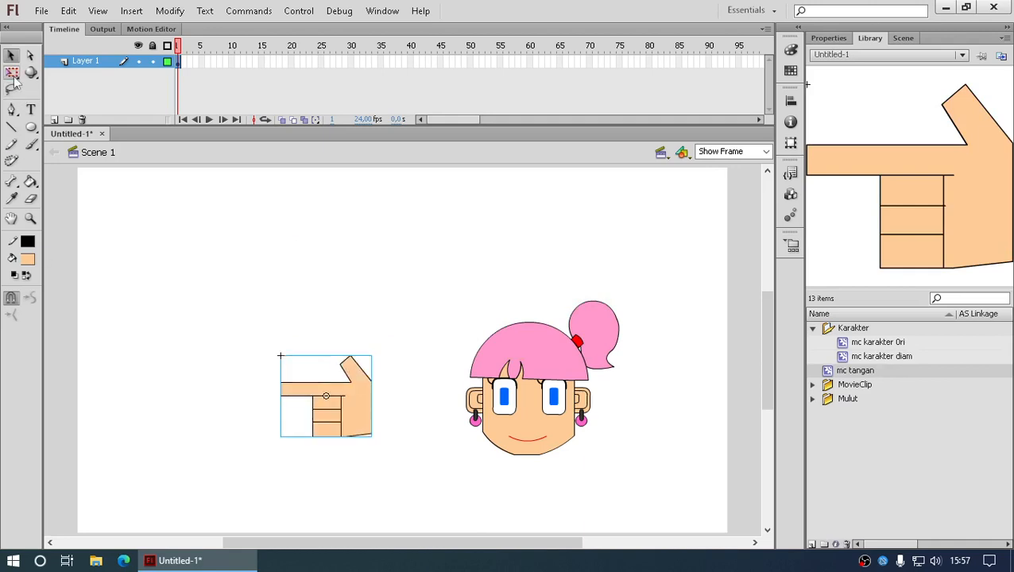
pyautogui.press('q')
pyautogui.moveTo(389, 350); pyautogui.dragTo(417, 461)
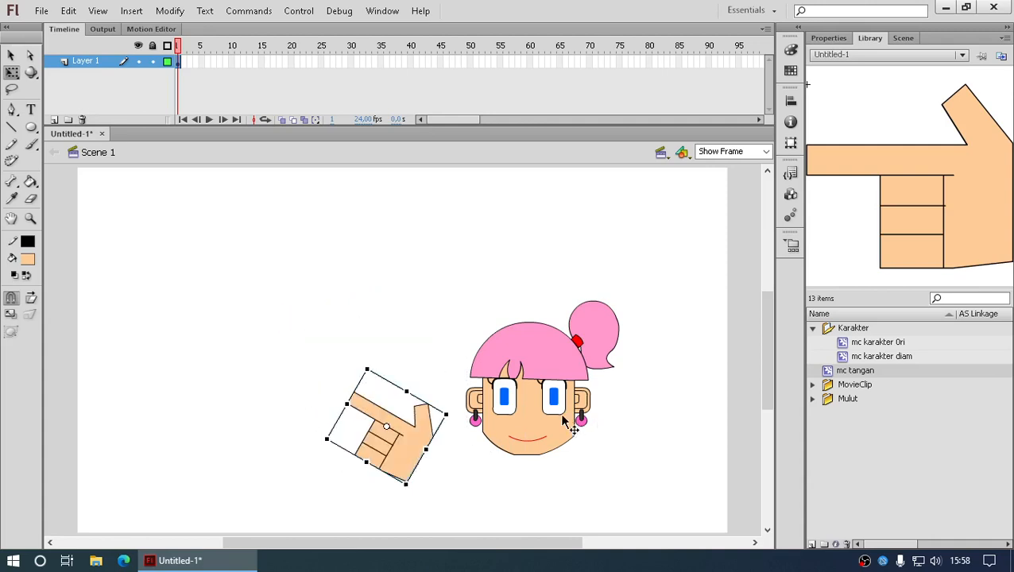
pyautogui.click(549, 430)
pyautogui.moveTo(549, 430); pyautogui.dragTo(572, 456)
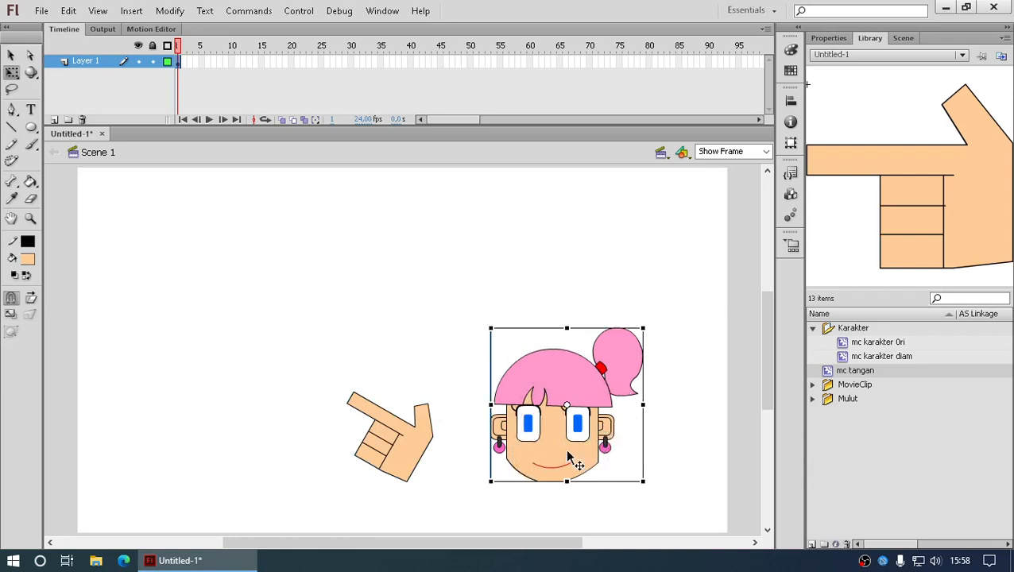
# - Delete the hand instance from the stage and move the mc tangan symbol into the Karakter library folder
pyautogui.moveTo(417, 461); pyautogui.dragTo(239, 295)
pyautogui.press('Delete')
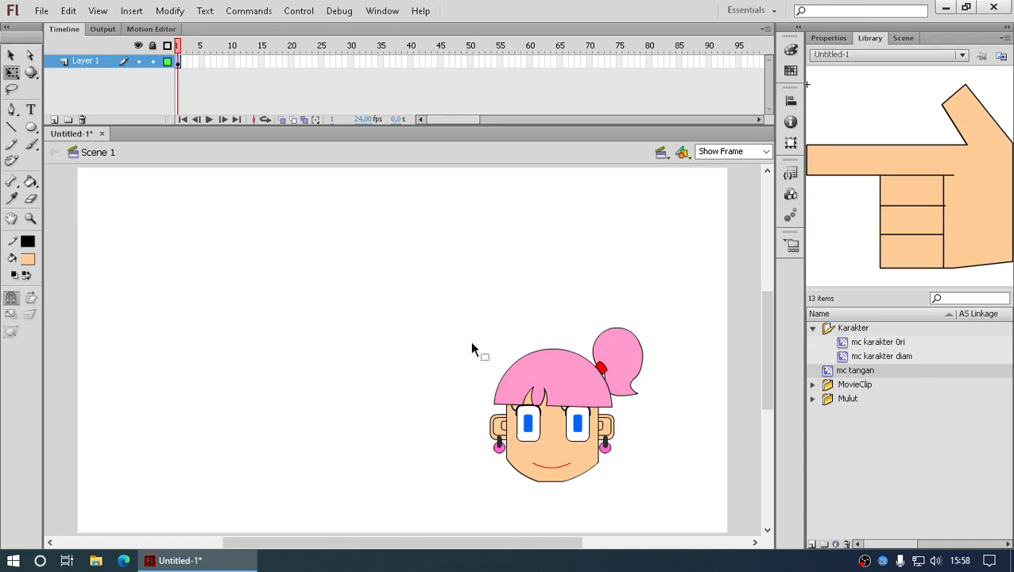
pyautogui.moveTo(865, 372); pyautogui.dragTo(882, 359)
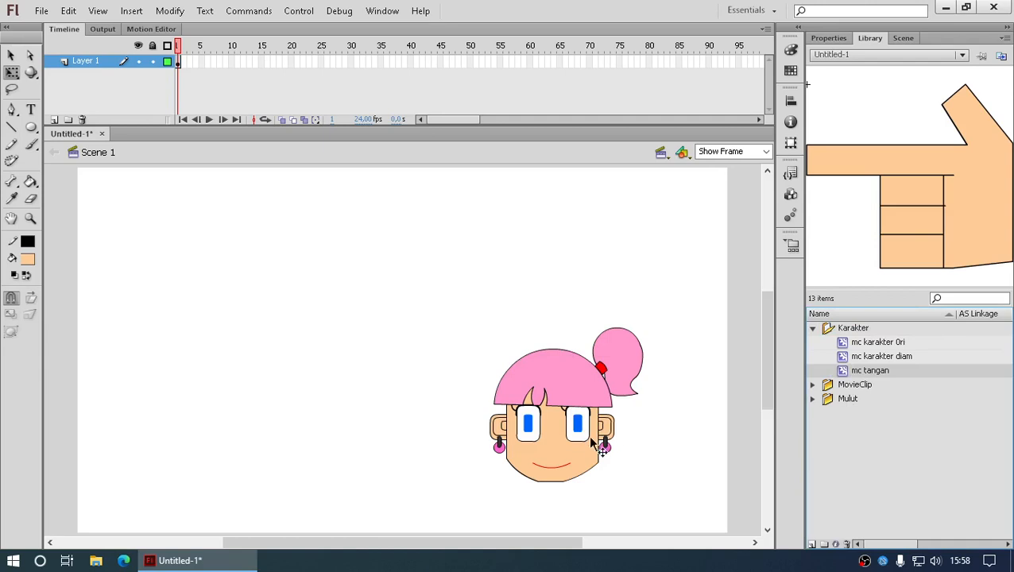
# - Move the character instance slightly upward in the right half of the stage
pyautogui.moveTo(518, 546); pyautogui.dragTo(614, 562)
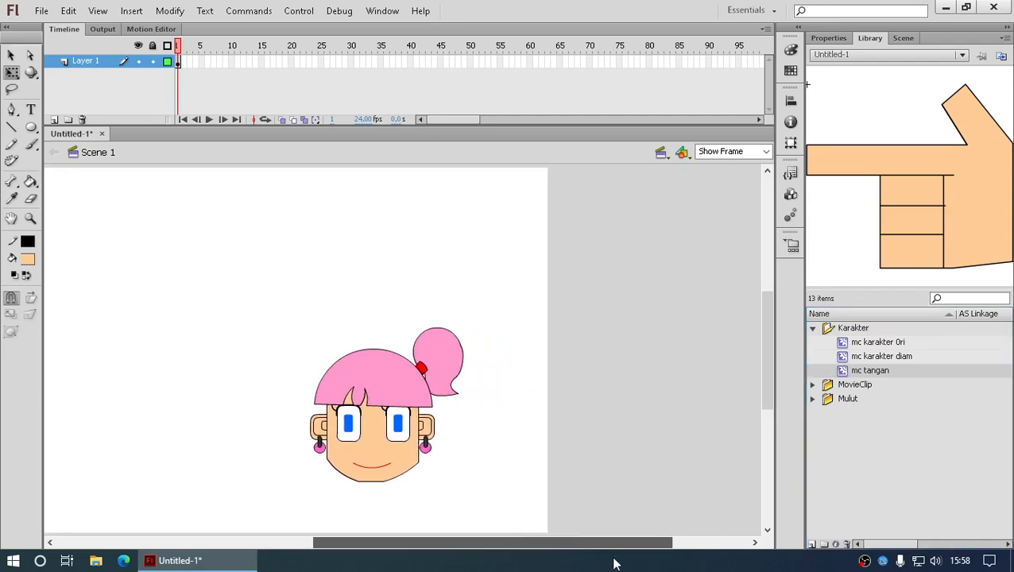
pyautogui.moveTo(411, 457); pyautogui.dragTo(332, 409)
pyautogui.moveTo(333, 402); pyautogui.dragTo(412, 415)
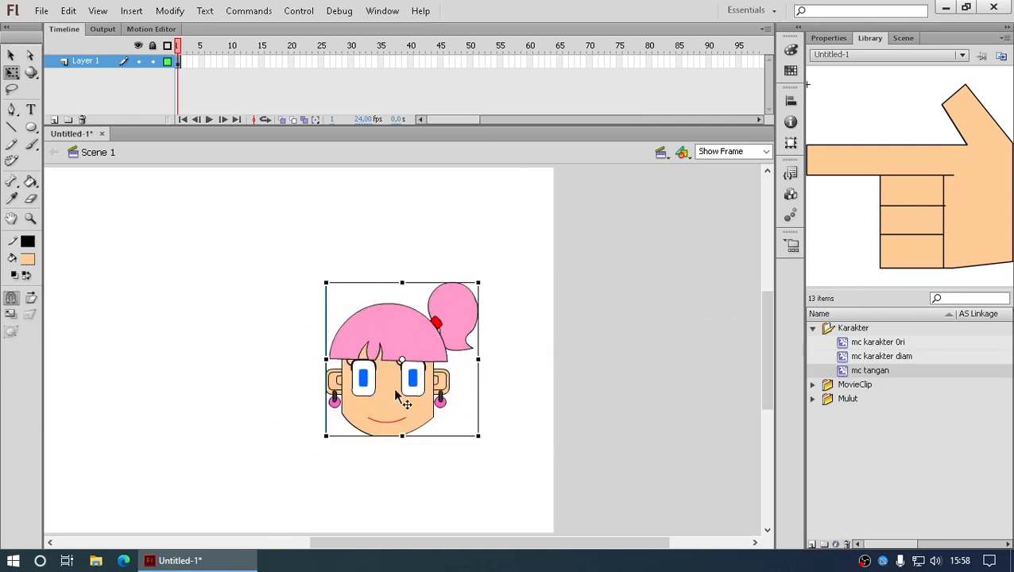
pyautogui.rightClick(408, 392)
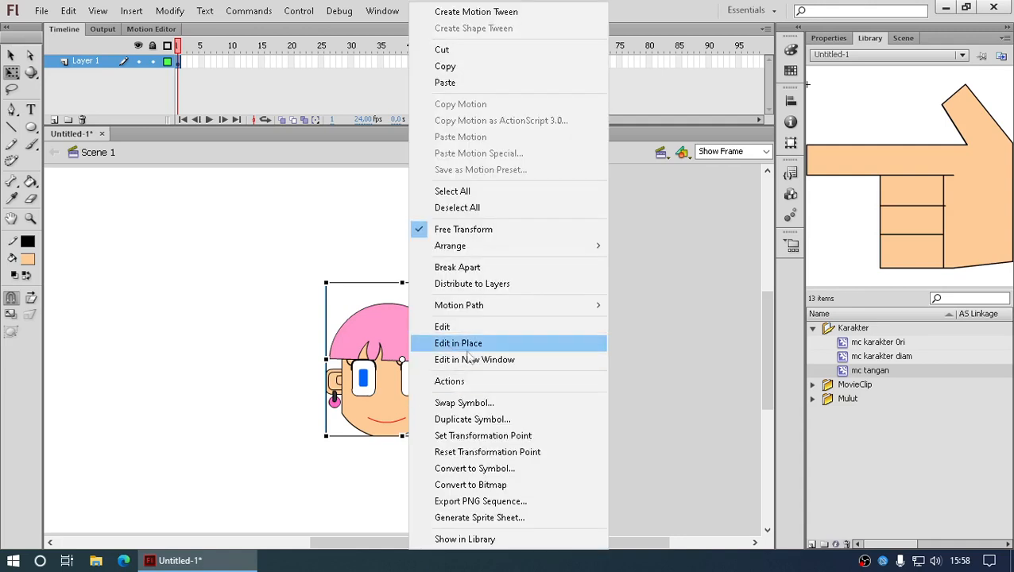
pyautogui.click(488, 404)
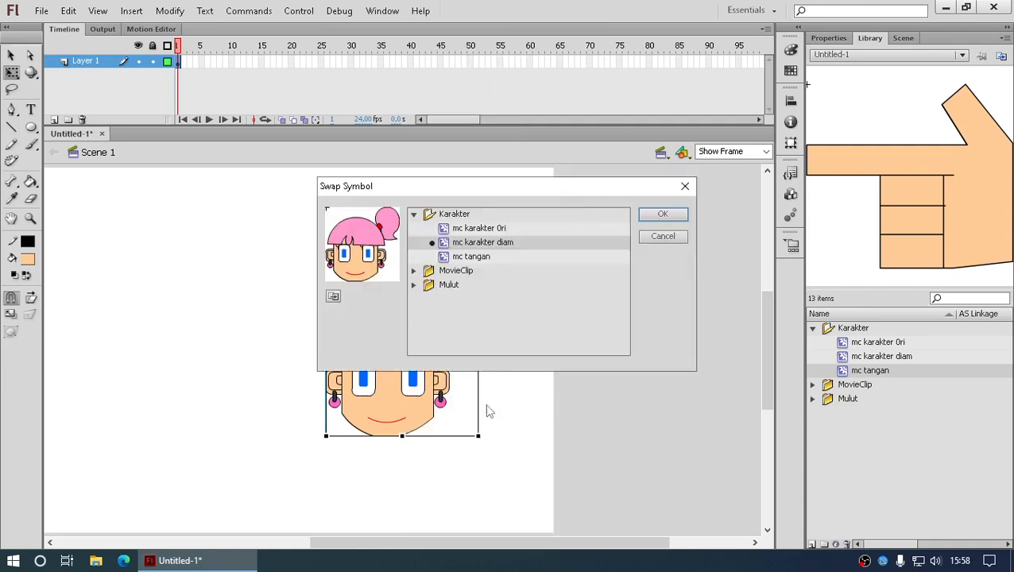
pyautogui.press('Return')
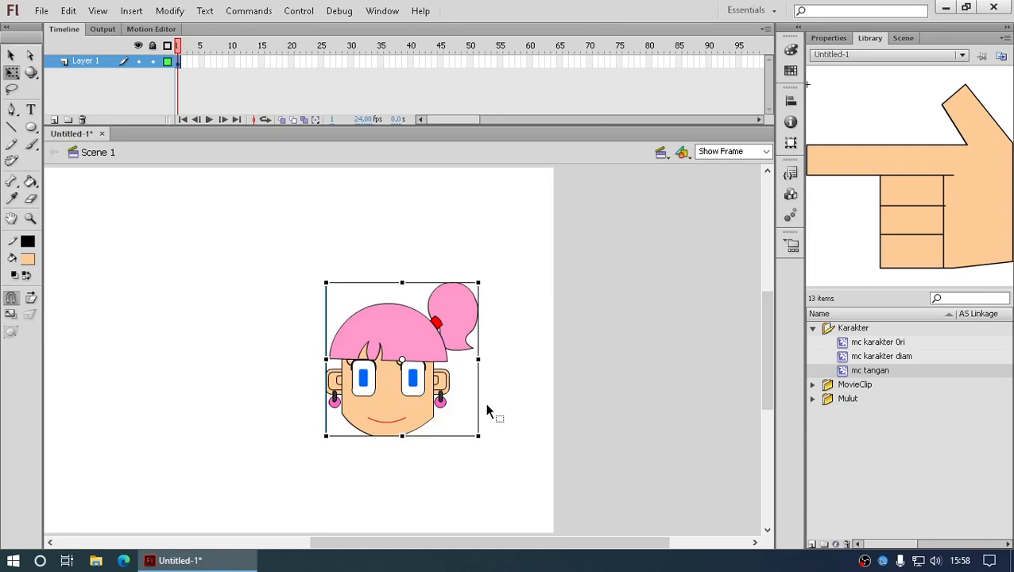
# - Duplicate mc karakter diam as mc karakter pusing from the Swap Symbol dialog and swap the stage instance to the duplicate
pyautogui.rightClick(405, 375)
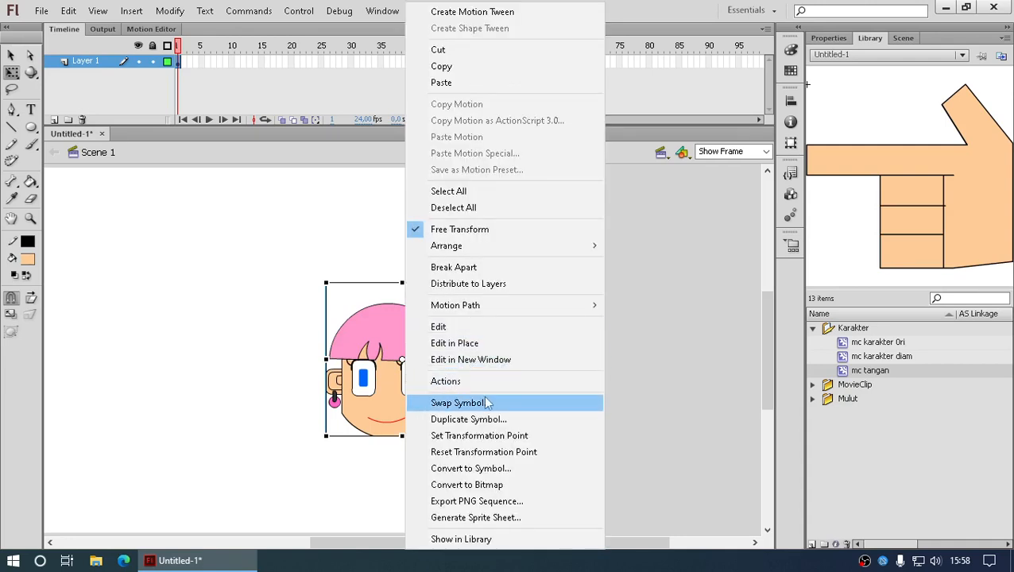
pyautogui.click(458, 403)
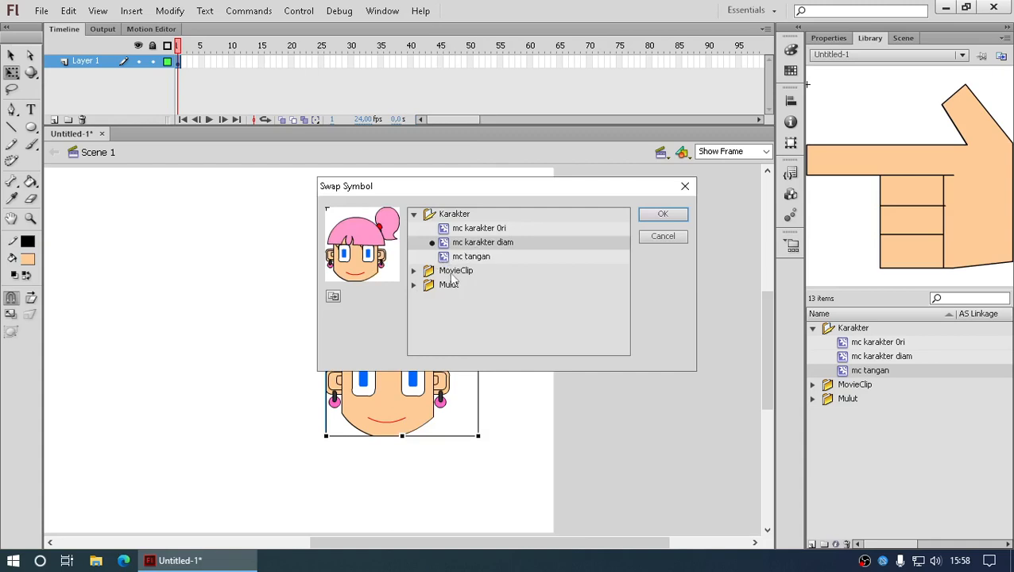
pyautogui.click(333, 297)
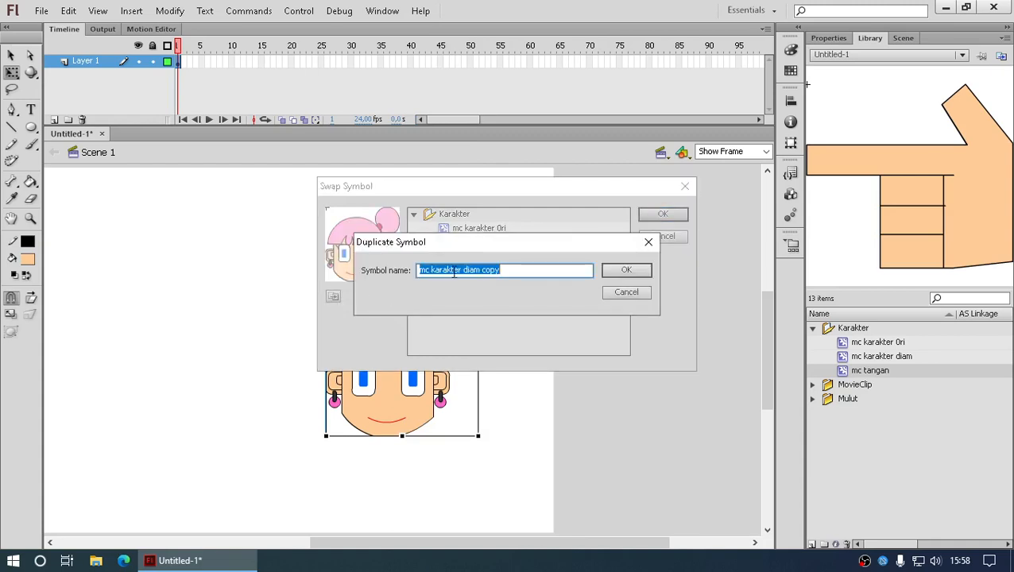
pyautogui.click(450, 271)
pyautogui.click(481, 272)
pyautogui.moveTo(467, 270); pyautogui.dragTo(518, 272)
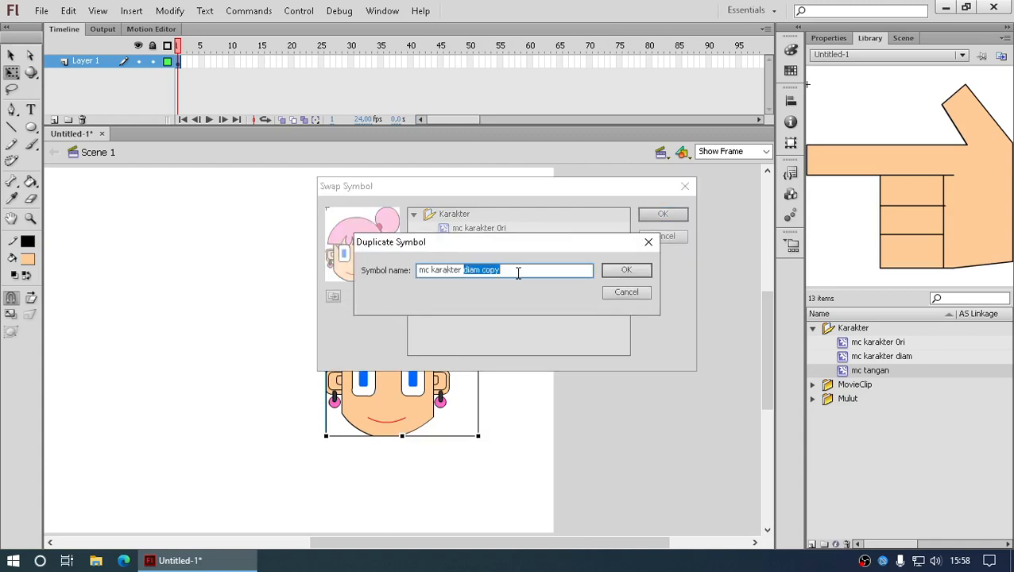
pyautogui.write('pusing')
pyautogui.click(647, 270)
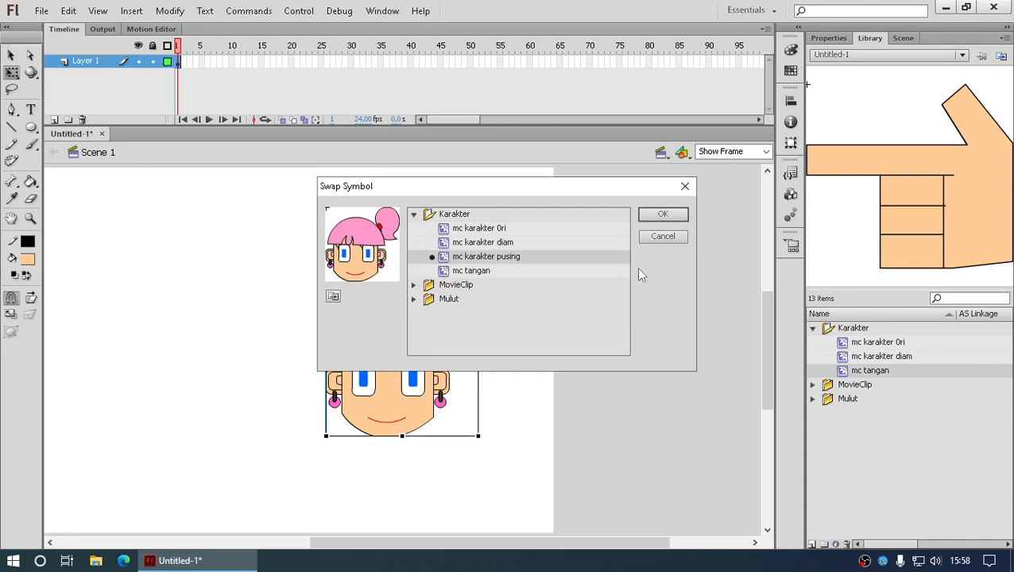
pyautogui.click(665, 219)
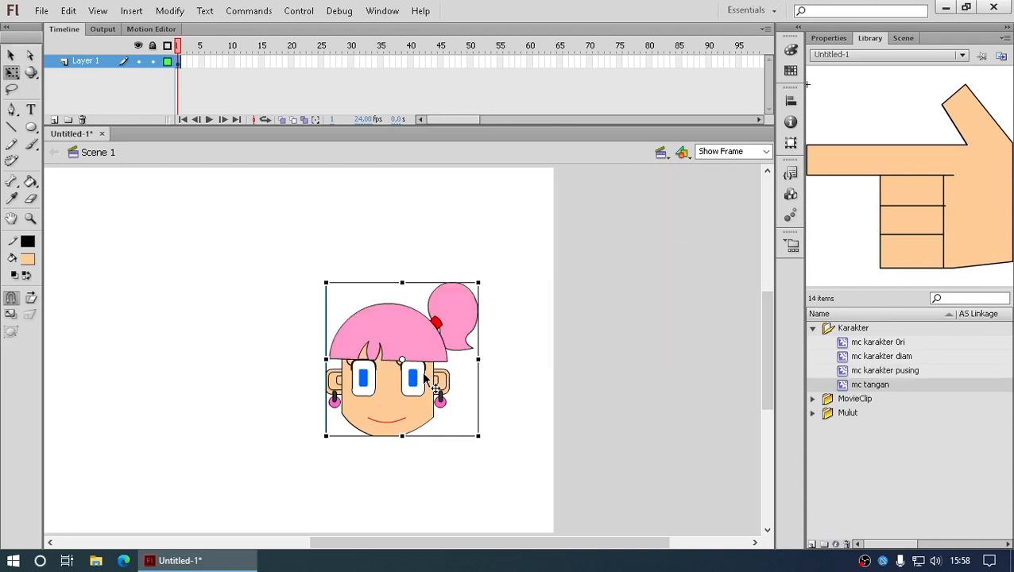
# - Open the mc karakter pusing instance for in-place editing and focus on its eyes
pyautogui.doubleClick(419, 353)
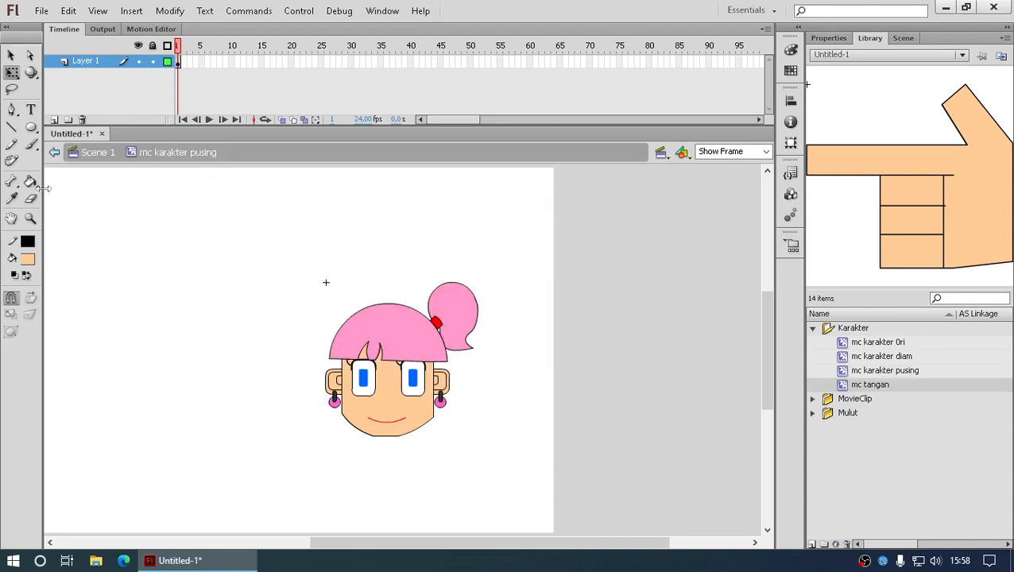
pyautogui.click(30, 218)
pyautogui.moveTo(299, 329); pyautogui.dragTo(449, 417)
pyautogui.moveTo(265, 256); pyautogui.dragTo(745, 474)
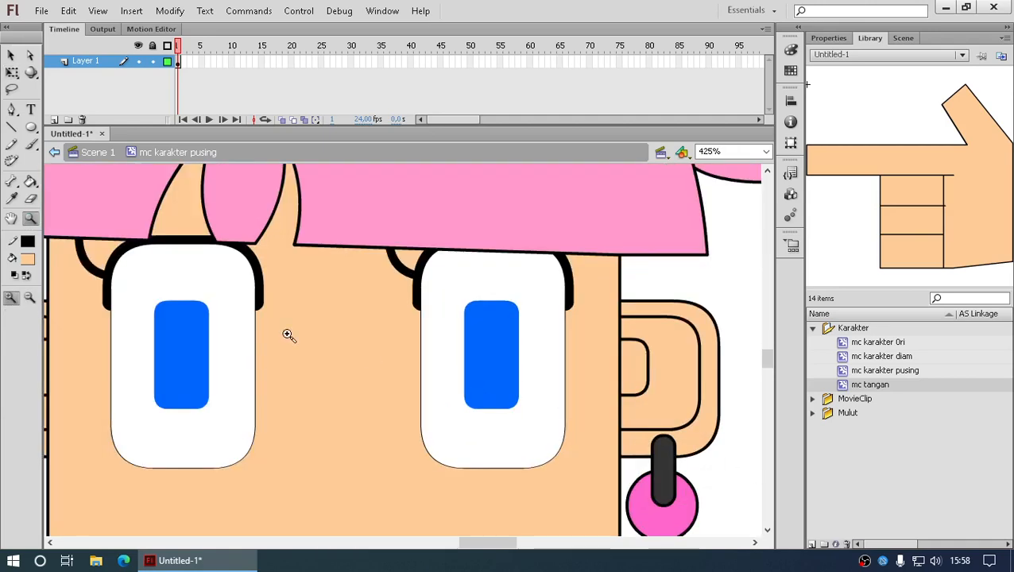
# - Duplicate mc animasi mata as mc animasi mata pusing while swapping the left eye's symbol, and apply the duplicate to that eye
pyautogui.click(12, 56)
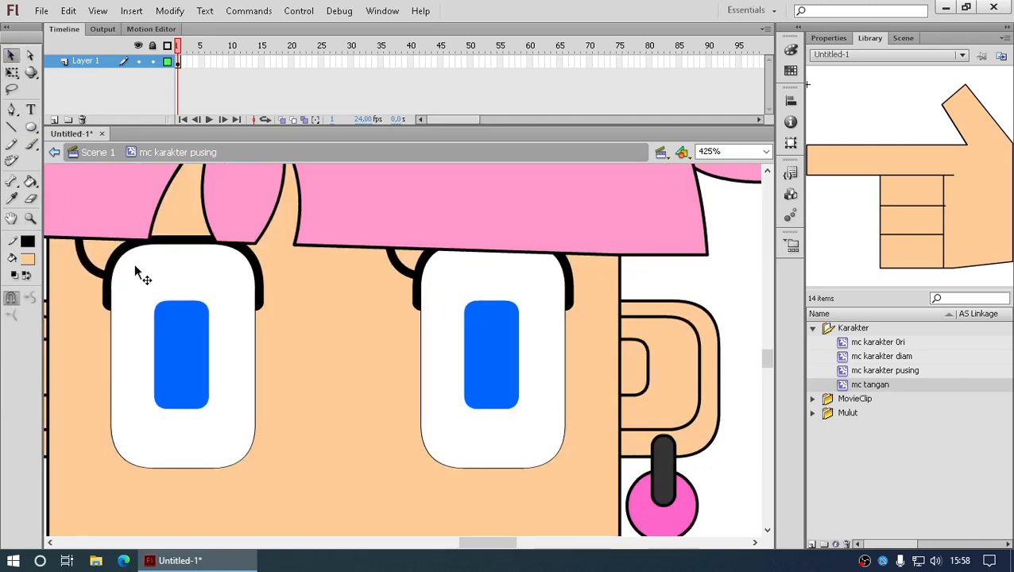
pyautogui.doubleClick(171, 344)
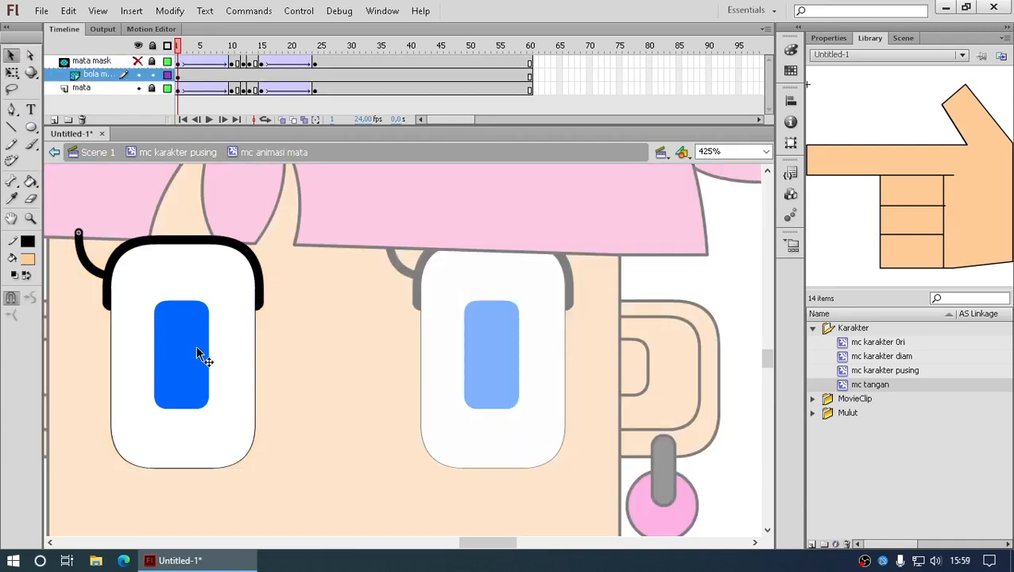
pyautogui.doubleClick(88, 336)
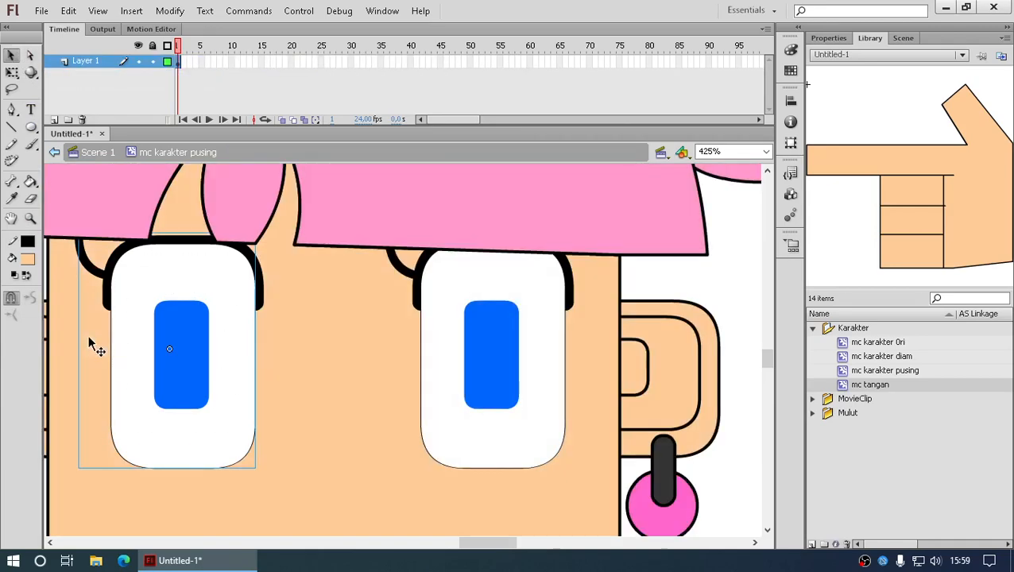
pyautogui.rightClick(184, 360)
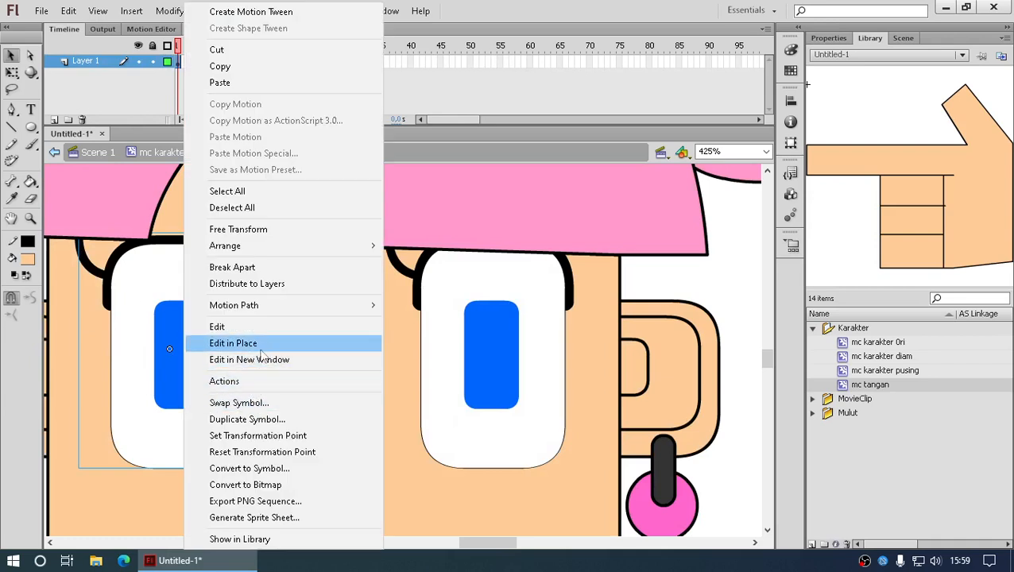
pyautogui.click(261, 403)
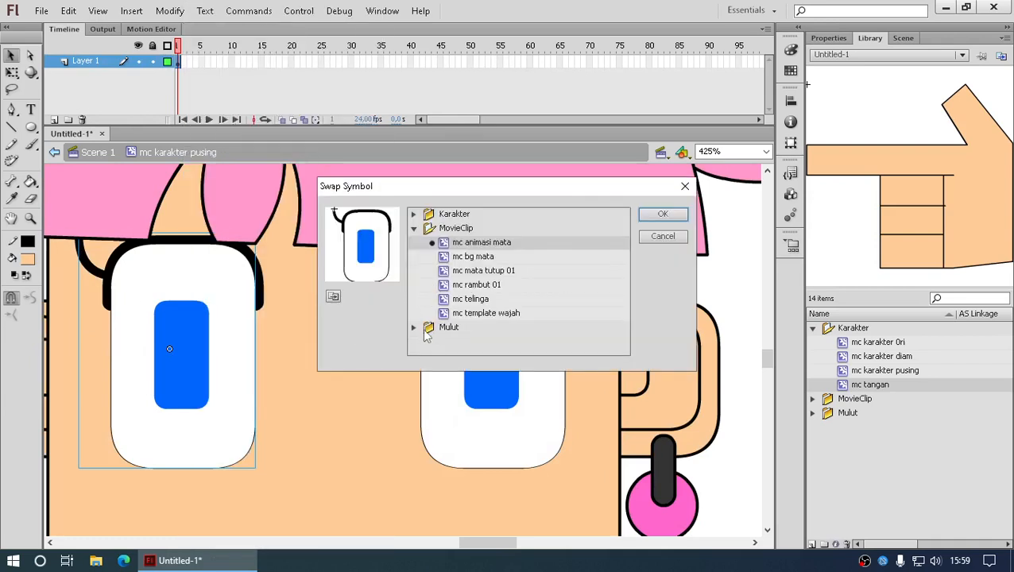
pyautogui.click(488, 247)
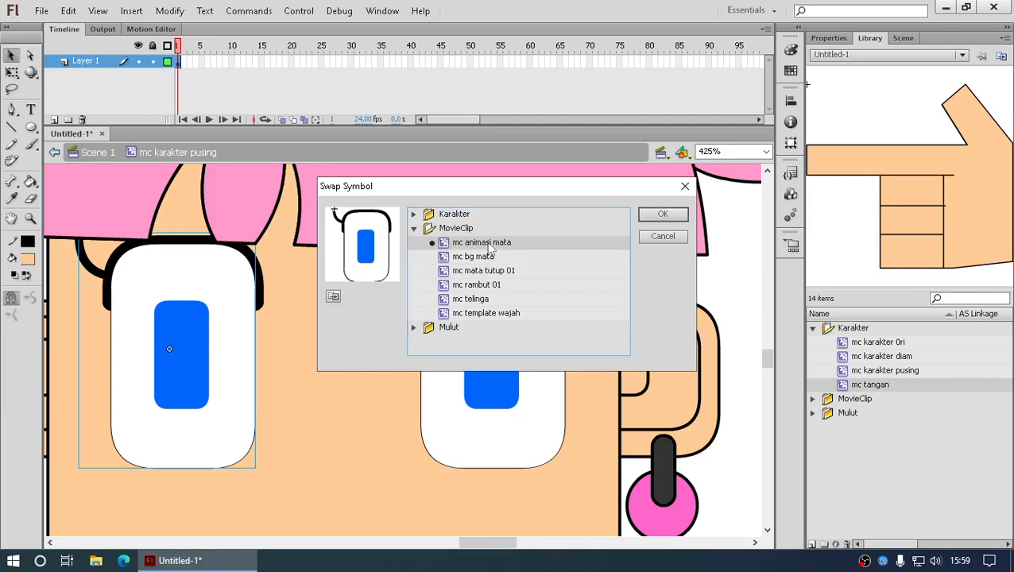
pyautogui.click(334, 295)
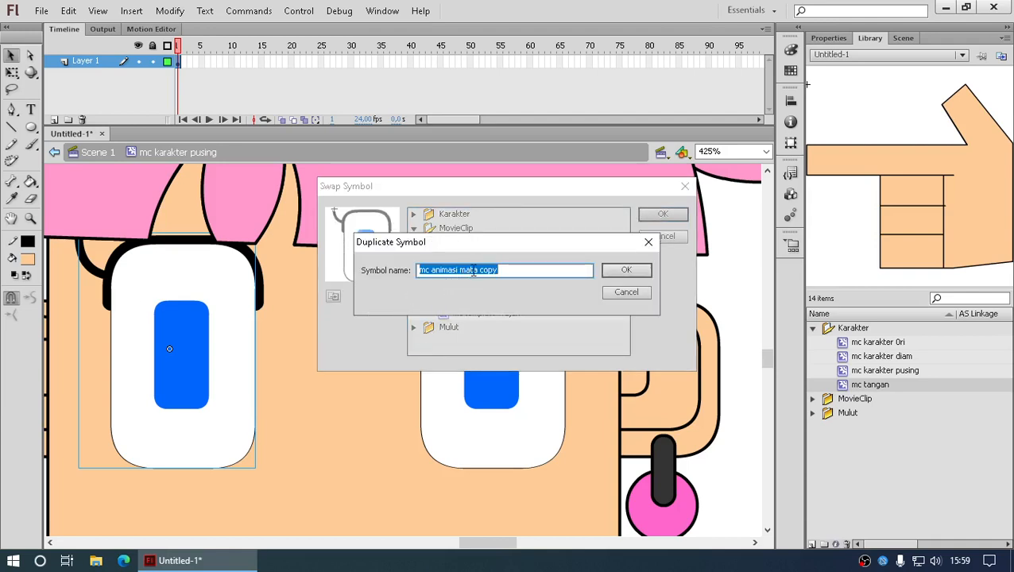
pyautogui.doubleClick(486, 271)
pyautogui.write('p')
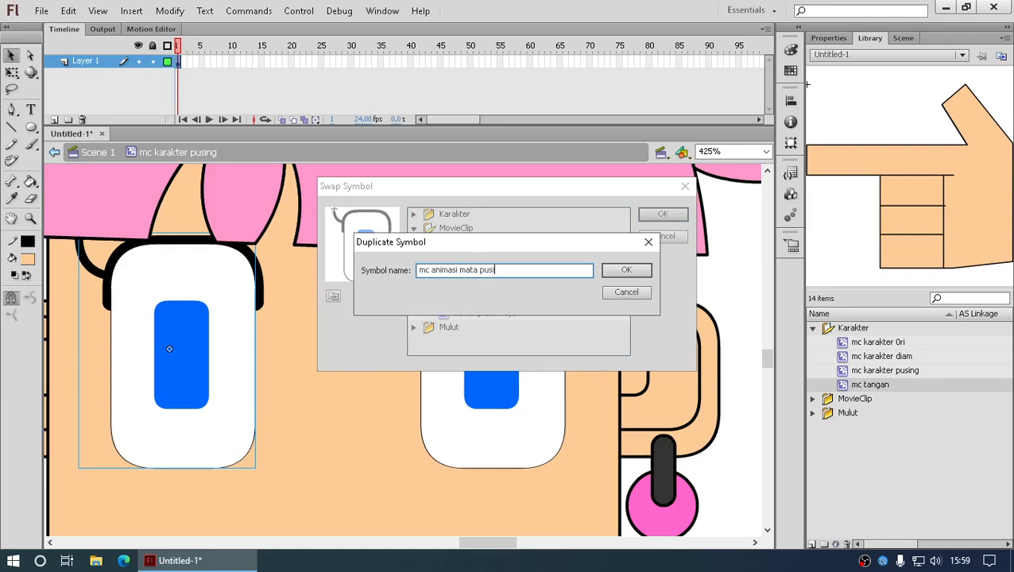
pyautogui.click(625, 270)
pyautogui.click(665, 218)
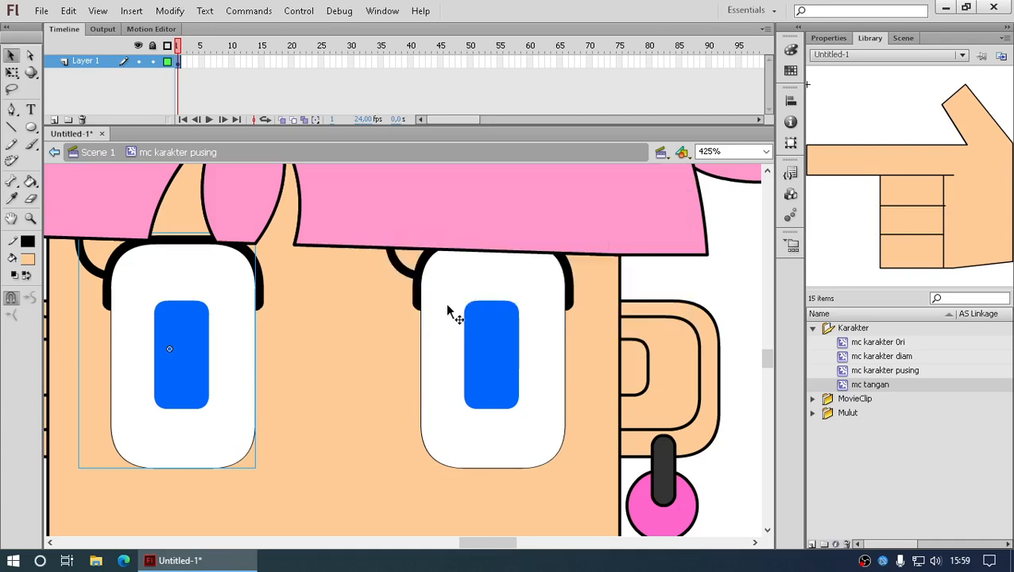
# - Open the left eye's mc animasi mata pusing symbol in place and delete its blue pupil
pyautogui.doubleClick(179, 383)
pyautogui.click(179, 382)
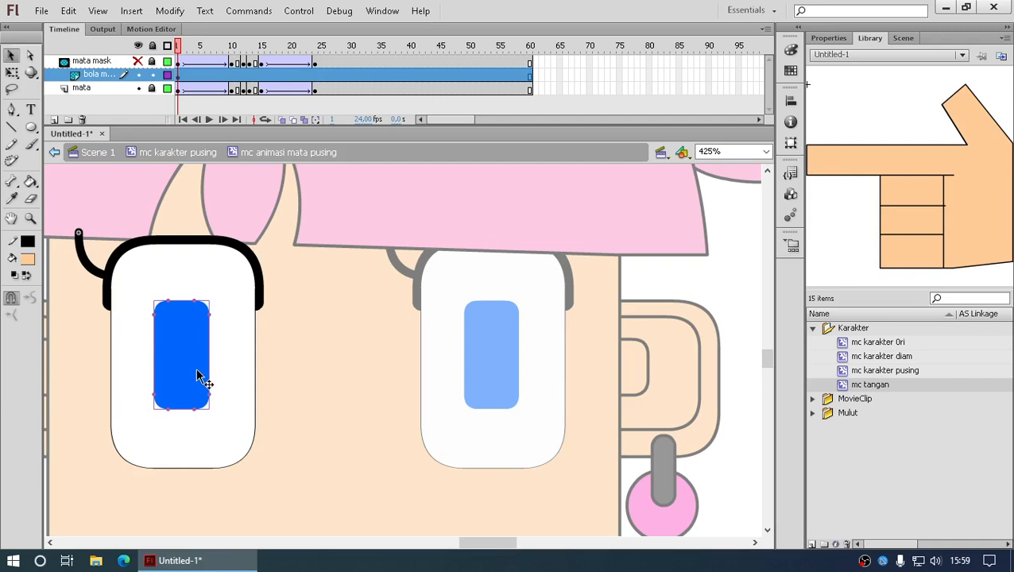
pyautogui.press('Delete')
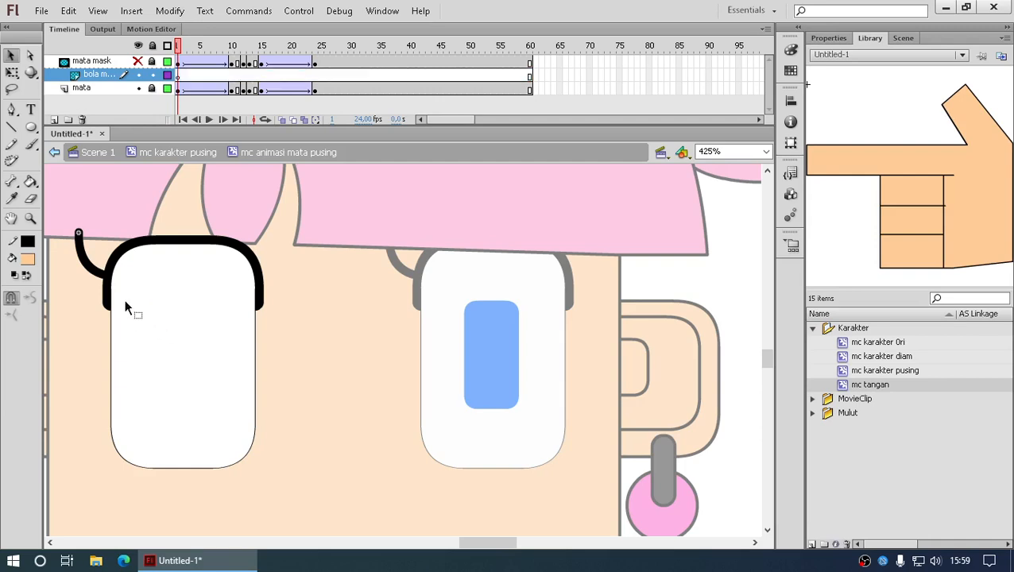
# - Draw a tall rectangle primitive about 100 by 157 px with fully rounded corners inside the left eye and set its stroke to about 4.9
pyautogui.click(31, 127)
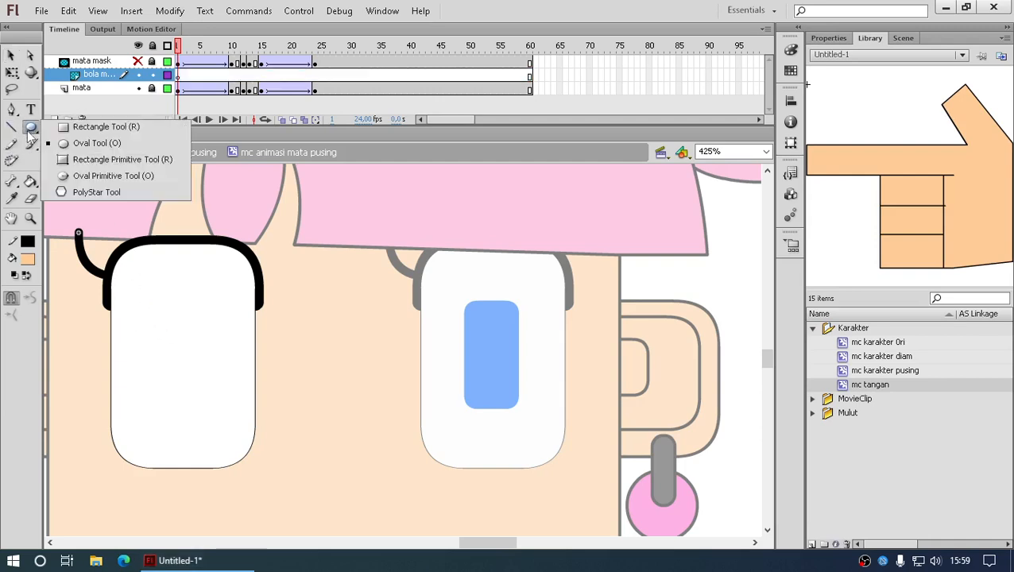
pyautogui.click(108, 131)
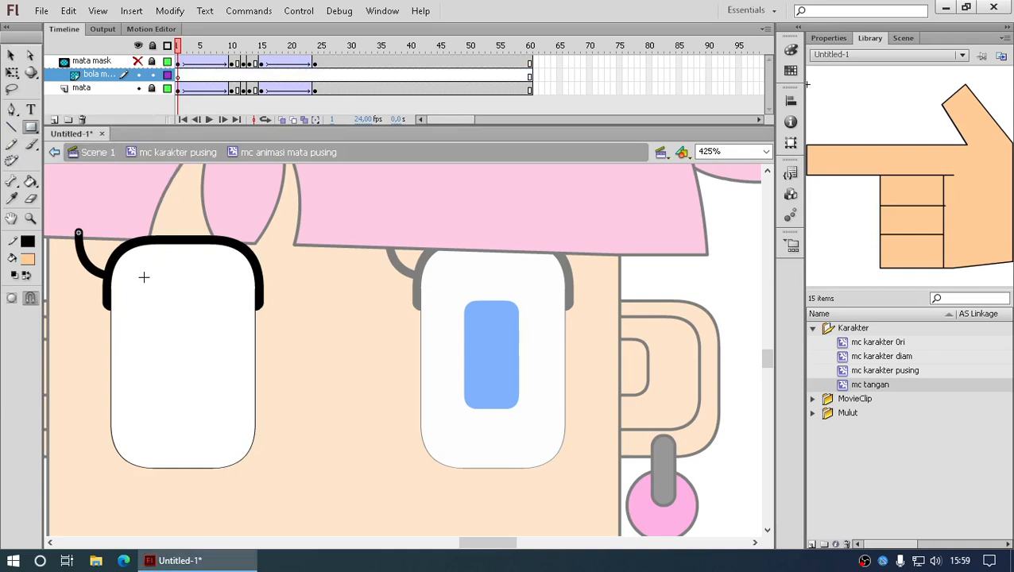
pyautogui.click(30, 127)
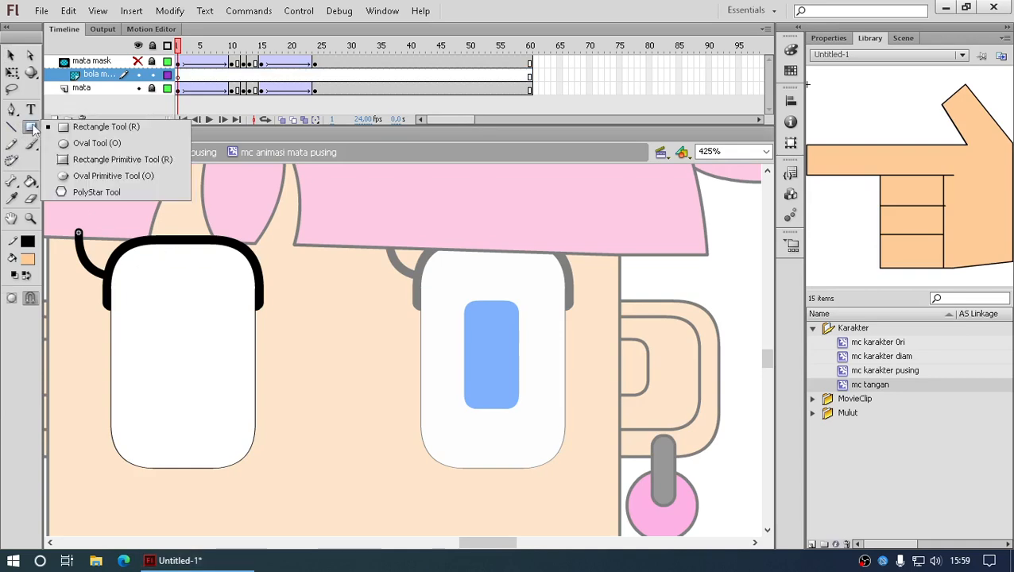
pyautogui.click(91, 159)
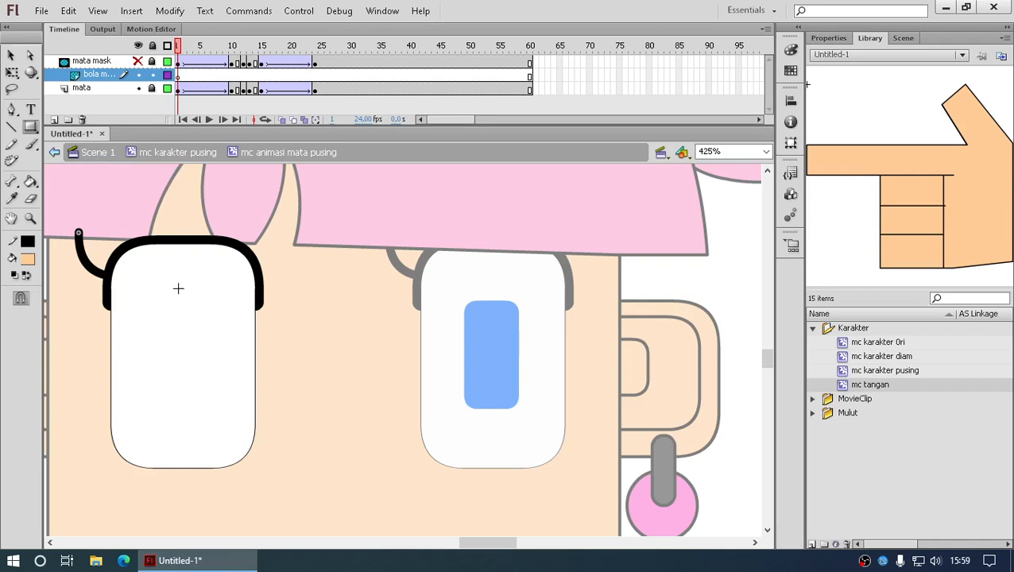
pyautogui.moveTo(135, 278); pyautogui.dragTo(229, 422)
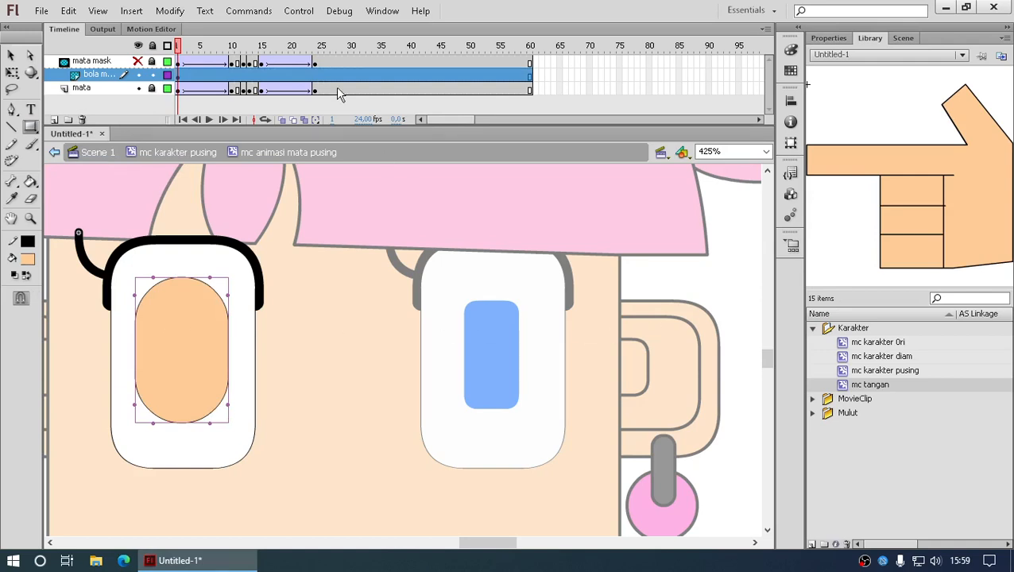
pyautogui.click(12, 56)
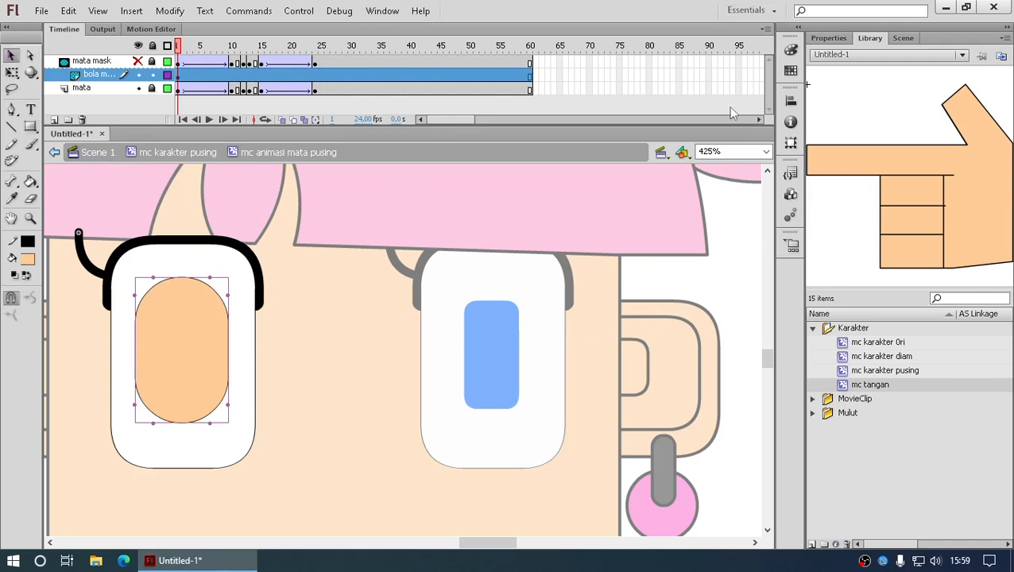
pyautogui.click(828, 38)
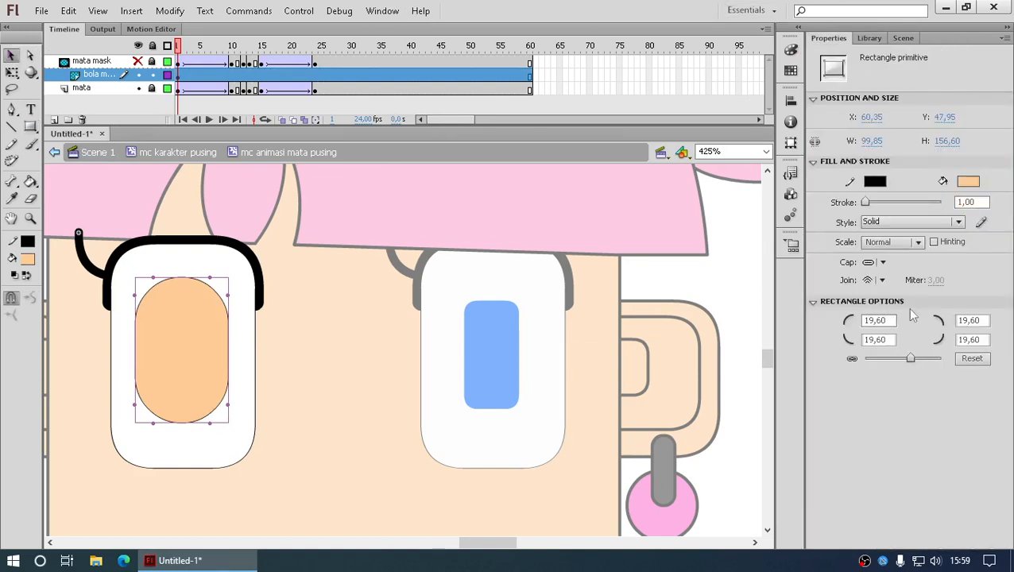
pyautogui.moveTo(867, 202); pyautogui.dragTo(867, 203)
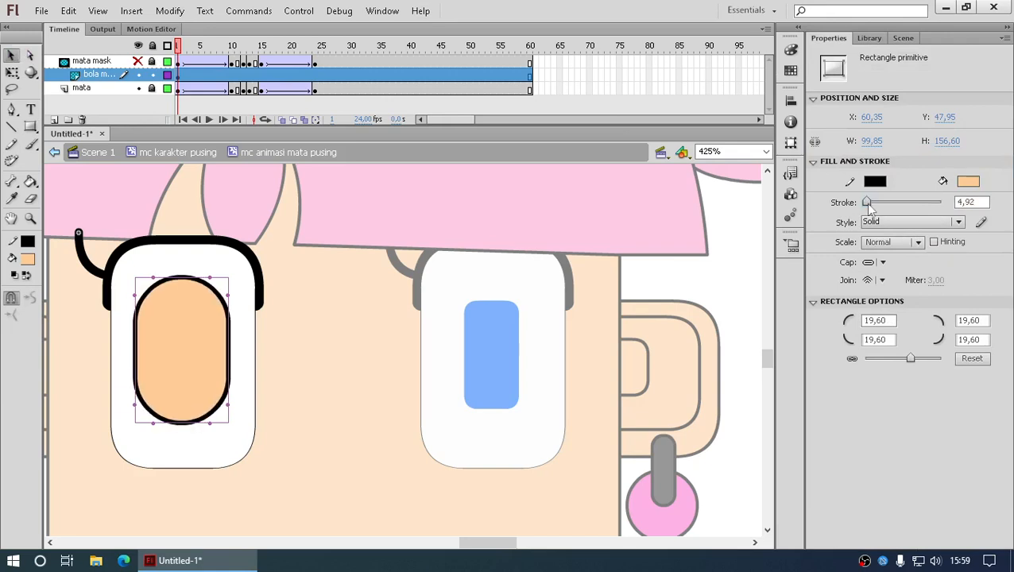
# - Try to paste a copy of the rounded shape in place and scale it down to about 60 by 94 px
pyautogui.click(11, 56)
pyautogui.rightClick(209, 286)
pyautogui.click(265, 267)
pyautogui.rightClick(310, 301)
pyautogui.click(400, 365)
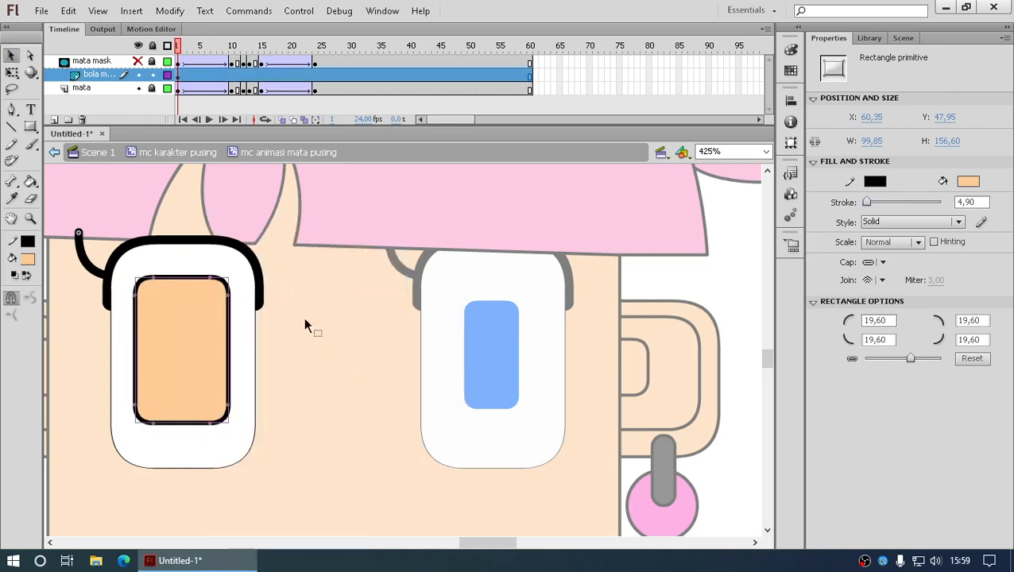
pyautogui.press('q')
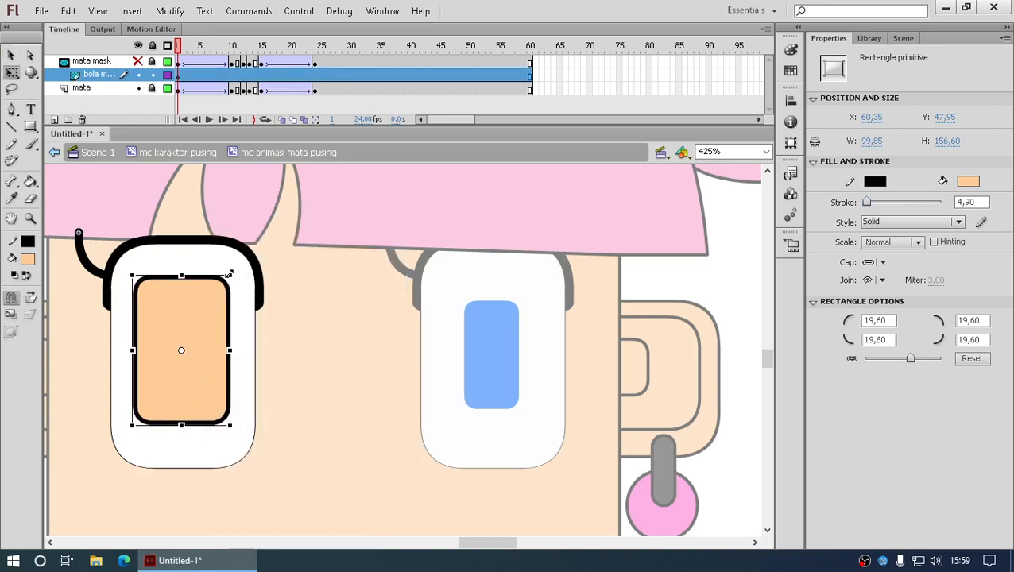
pyautogui.moveTo(230, 274); pyautogui.dragTo(191, 336)
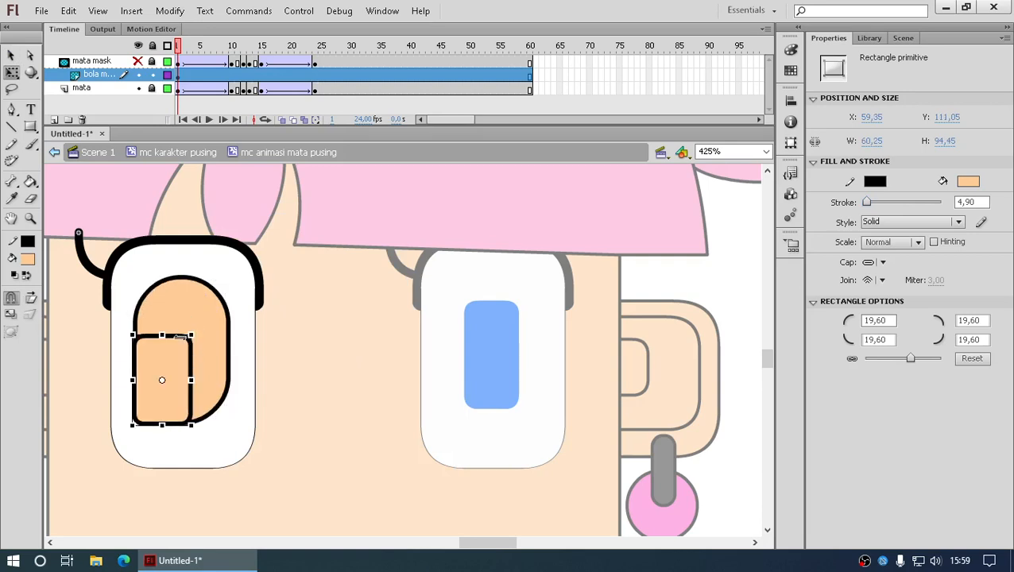
pyautogui.hotkey('ctrl', 'z')
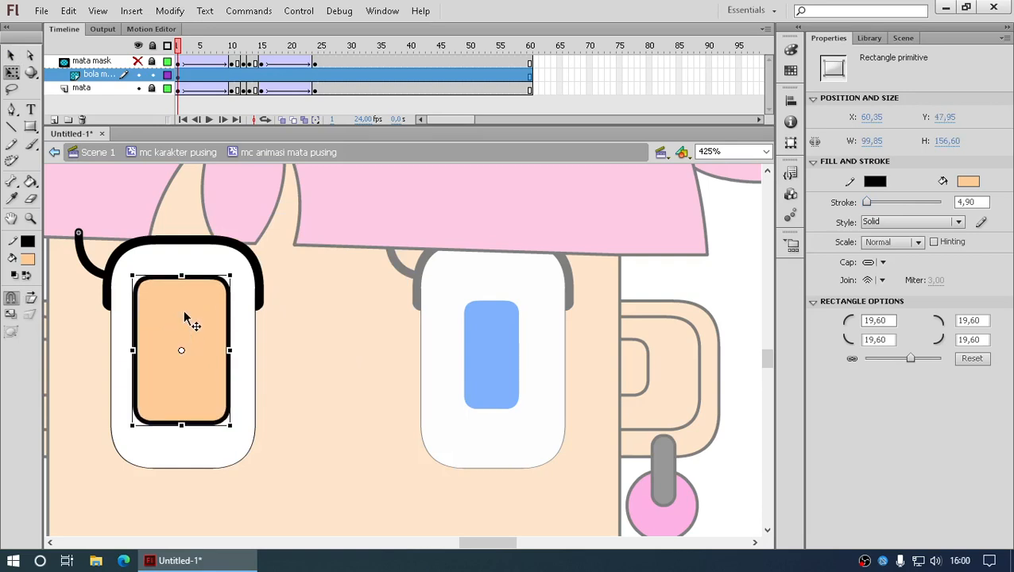
pyautogui.hotkey('ctrl', 'z')
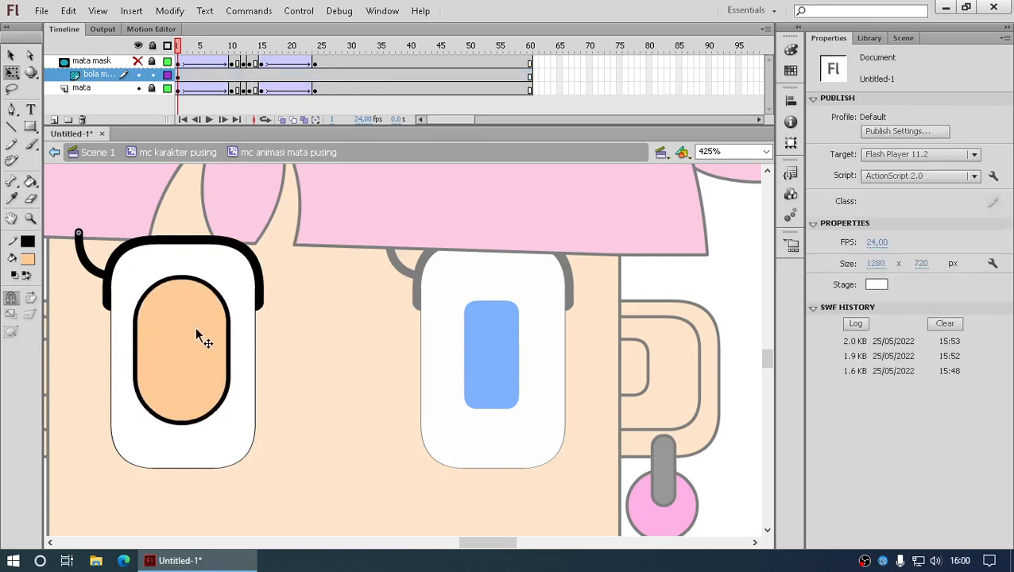
# - Draw two smaller nested rectangle primitives inside the rounded shape, about 43 by 86 px and 15 by 25 px
pyautogui.click(30, 127)
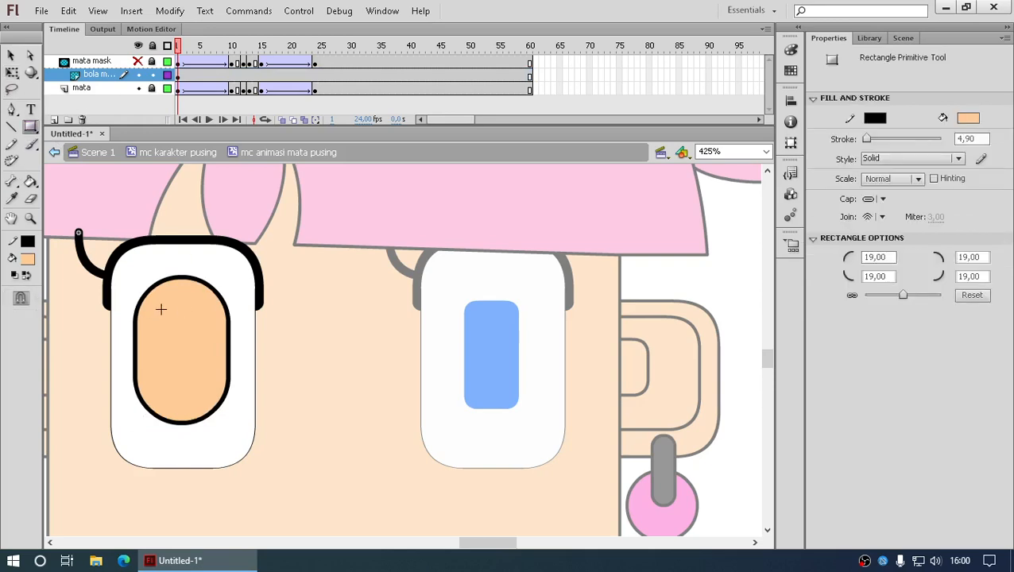
pyautogui.moveTo(159, 315); pyautogui.dragTo(200, 394)
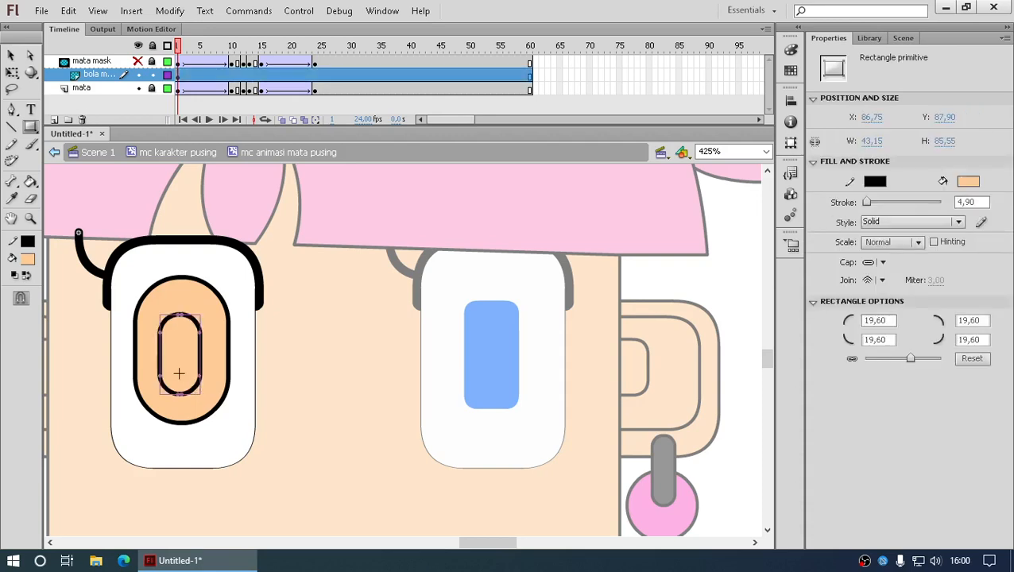
pyautogui.moveTo(167, 348)
pyautogui.mouseDown()
pyautogui.moveTo(187, 374)
pyautogui.moveTo(181, 354)
pyautogui.mouseUp()
# - Nudge the innermost rounded shape slightly right to centre it within the other two, and deselect it
pyautogui.click(11, 54)
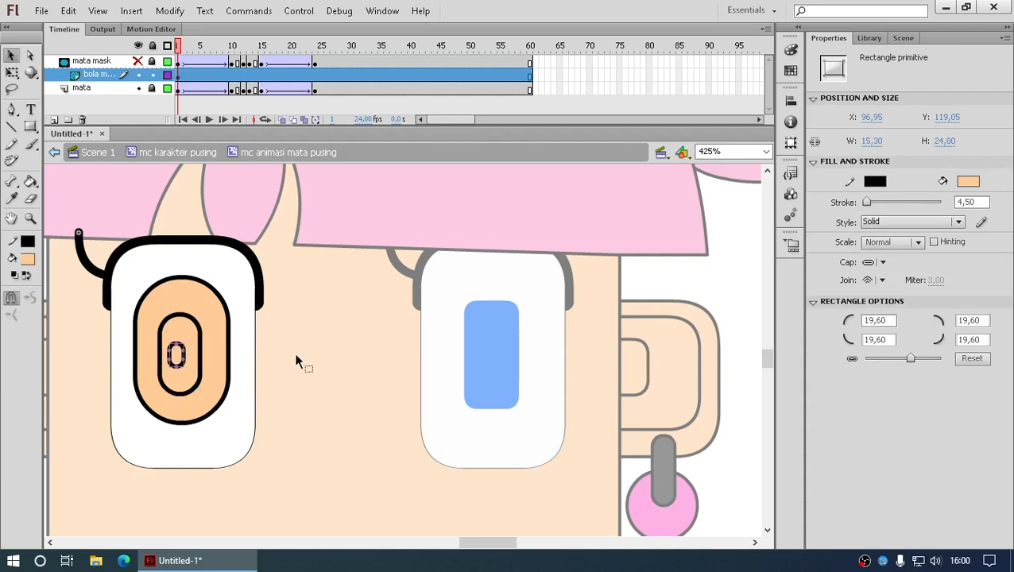
pyautogui.press('Right')
pyautogui.press('Right')
pyautogui.press('Right')
pyautogui.press('Right')
pyautogui.press('Right')
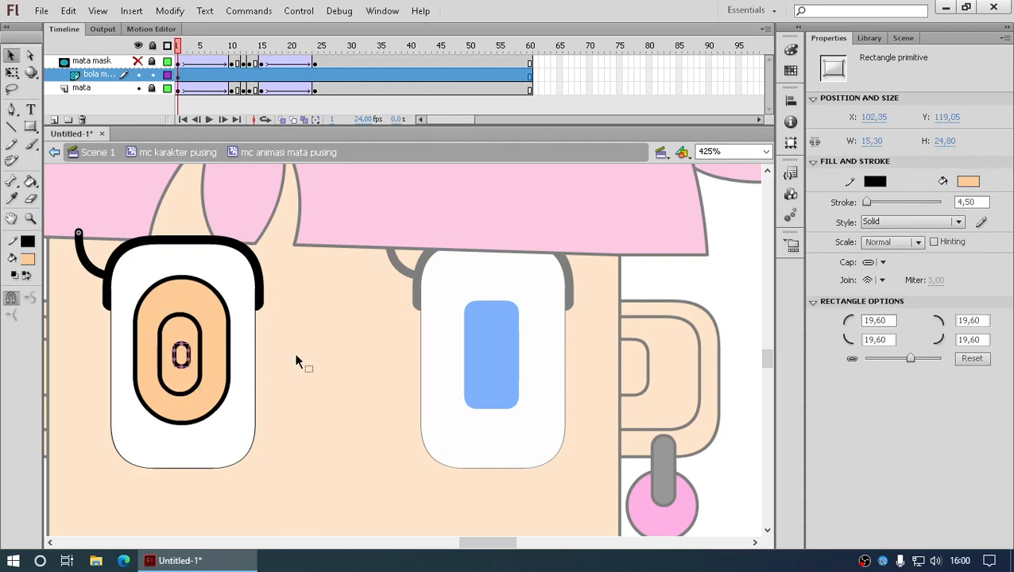
pyautogui.click(296, 358)
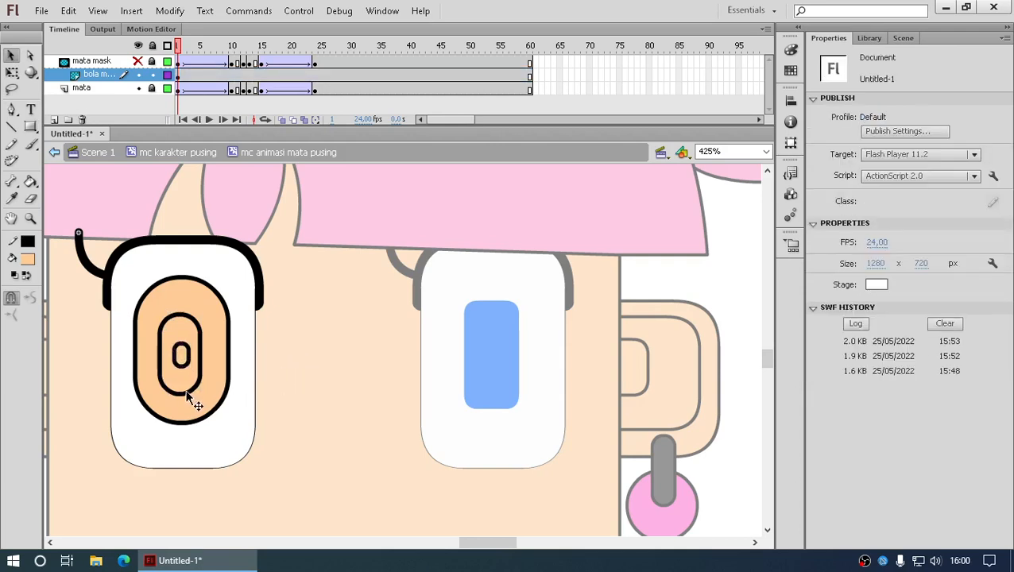
# - Move the three nested rounded shapes out of the left eye into the space between the eyes and break them apart
pyautogui.click(11, 127)
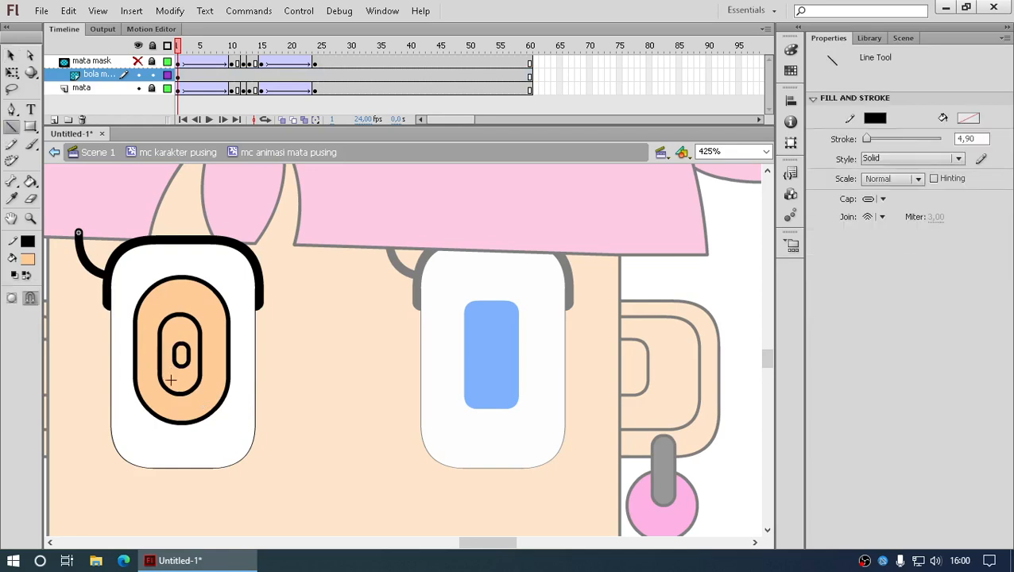
pyautogui.click(11, 55)
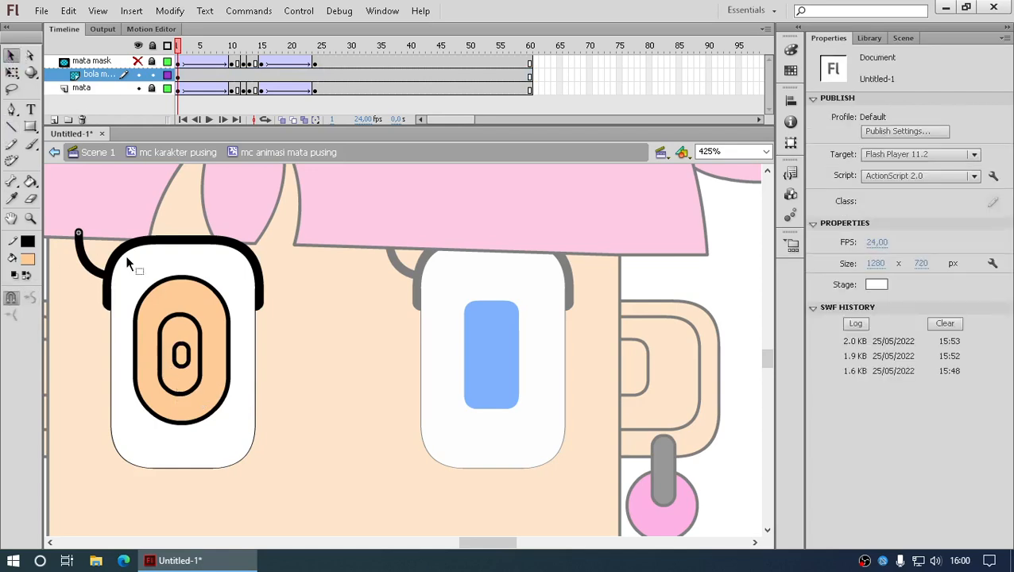
pyautogui.moveTo(123, 286); pyautogui.dragTo(235, 420)
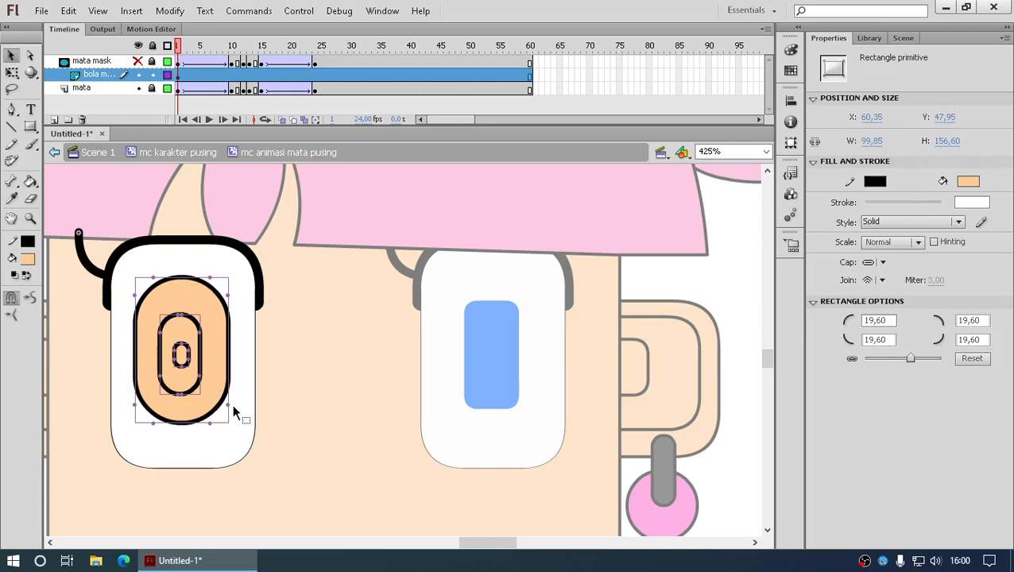
pyautogui.rightClick(217, 370)
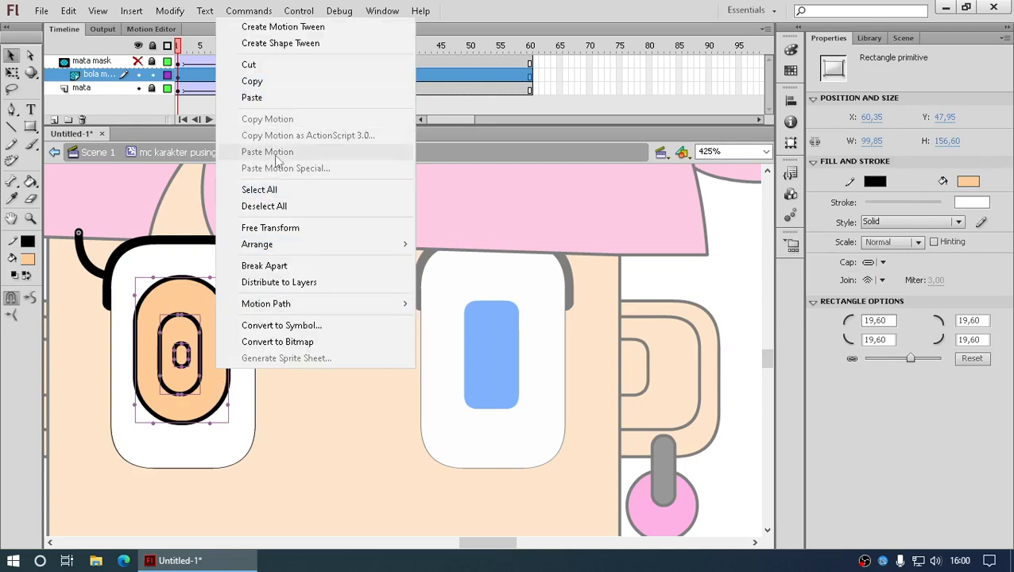
pyautogui.click(182, 393)
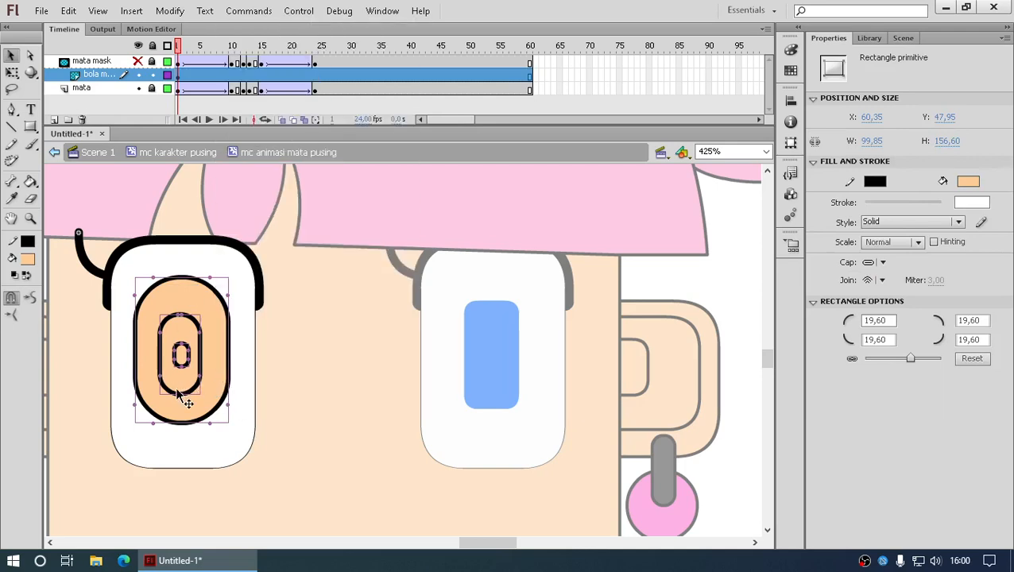
pyautogui.moveTo(181, 393); pyautogui.dragTo(392, 390)
pyautogui.rightClick(392, 390)
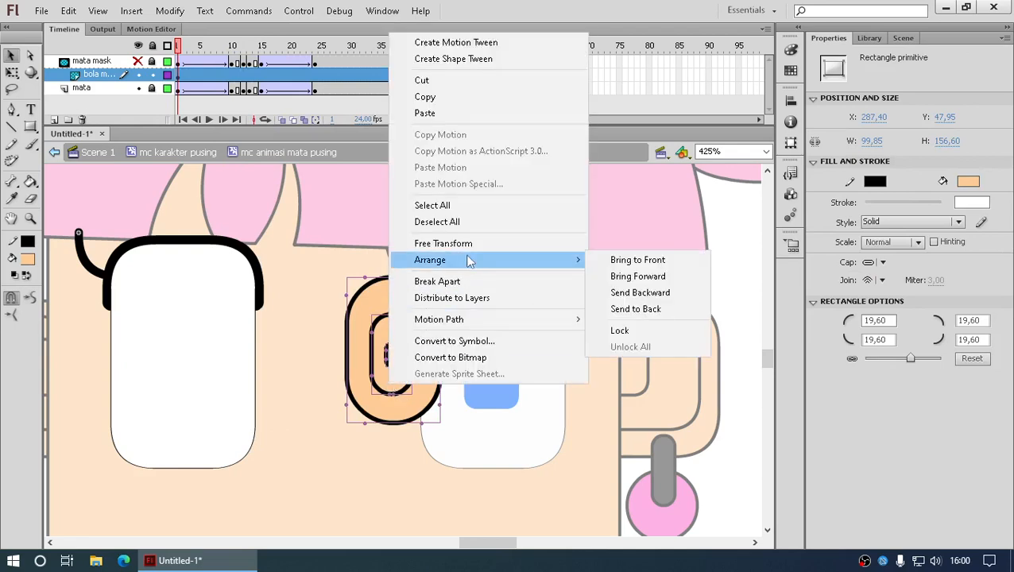
pyautogui.click(465, 284)
pyautogui.click(466, 397)
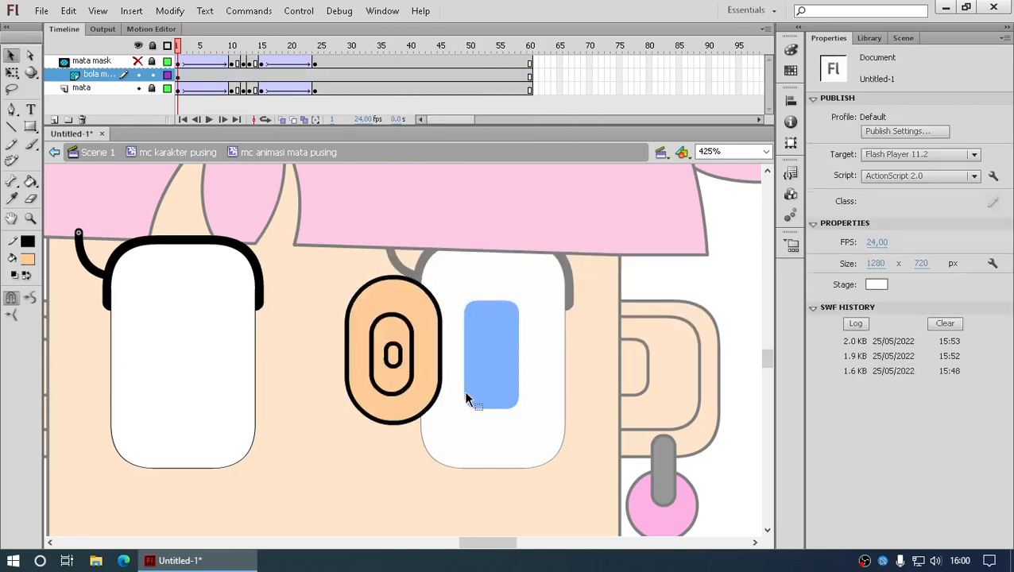
# - Paste a copy of the middle ring's bottom arc so that it bridges the outer ring's lower left side and the middle ring
pyautogui.click(403, 400)
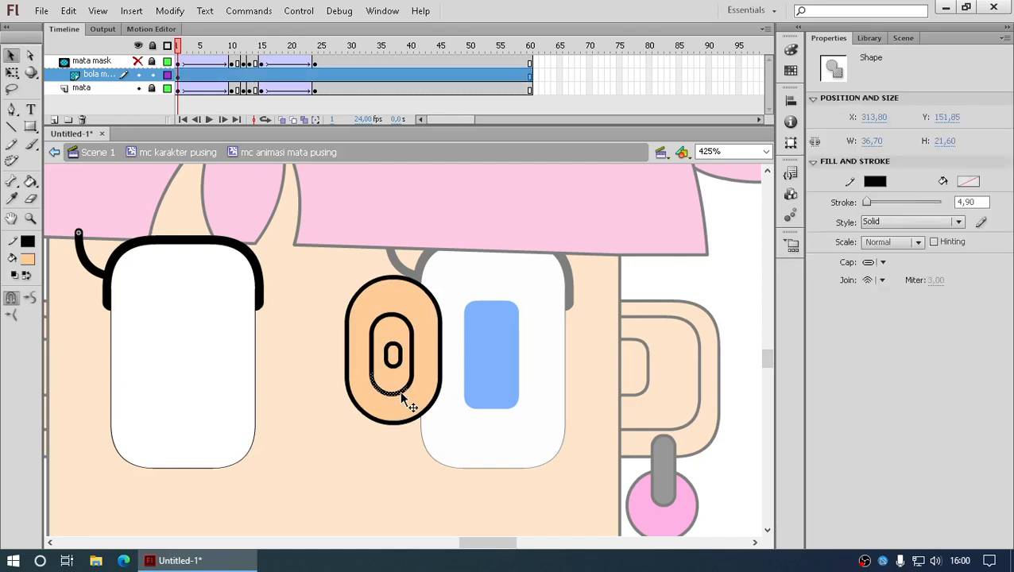
pyautogui.rightClick(403, 399)
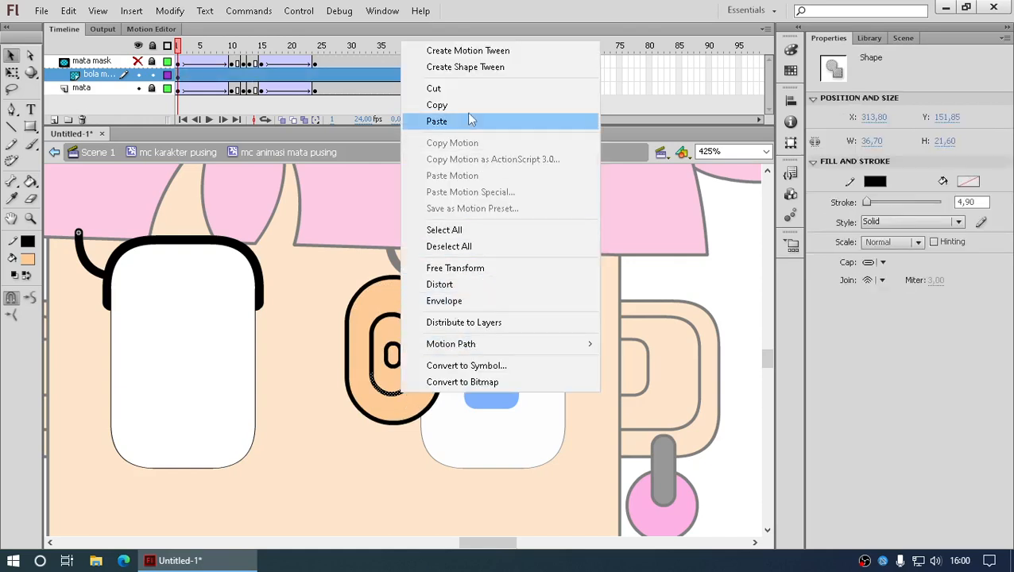
pyautogui.click(444, 106)
pyautogui.rightClick(581, 318)
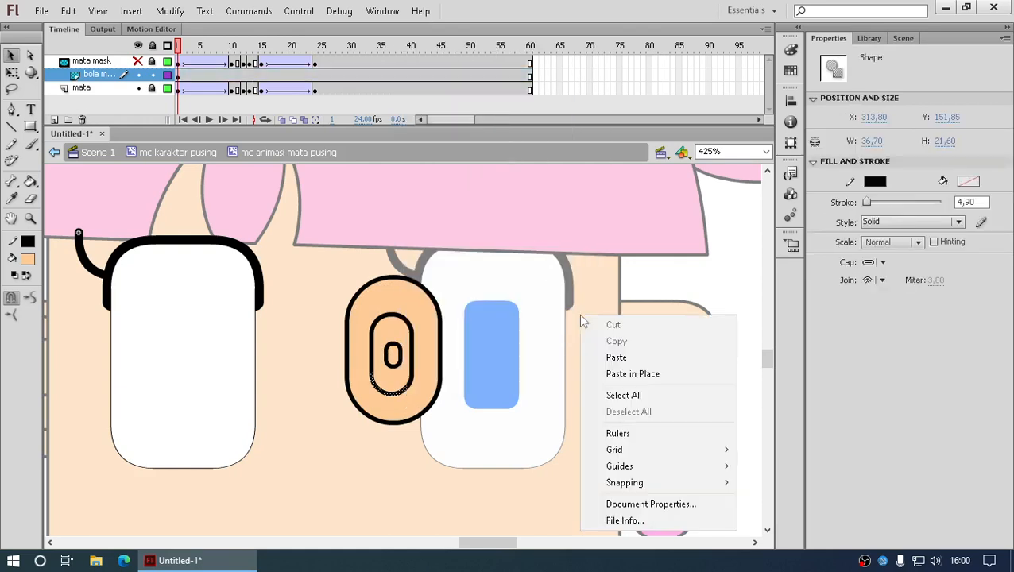
pyautogui.click(635, 360)
pyautogui.moveTo(407, 362)
pyautogui.mouseDown()
pyautogui.moveTo(437, 407)
pyautogui.moveTo(403, 398)
pyautogui.moveTo(464, 407)
pyautogui.moveTo(368, 396)
pyautogui.moveTo(363, 403)
pyautogui.mouseUp()
pyautogui.click(412, 406)
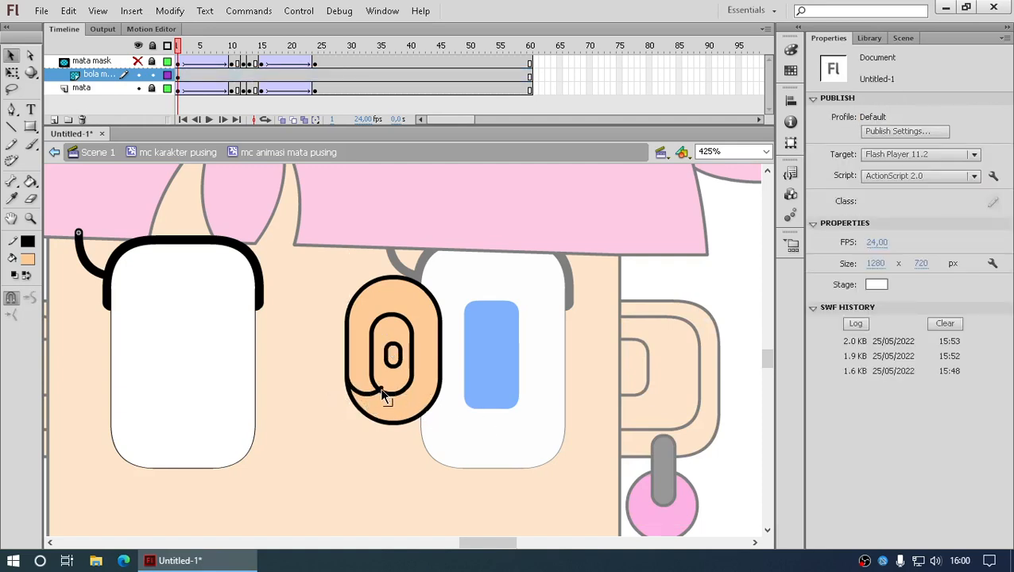
# - Reshape the pasted arc to run into the middle ring's bottom edge and delete the middle ring's original lower-left arc
pyautogui.click(382, 393)
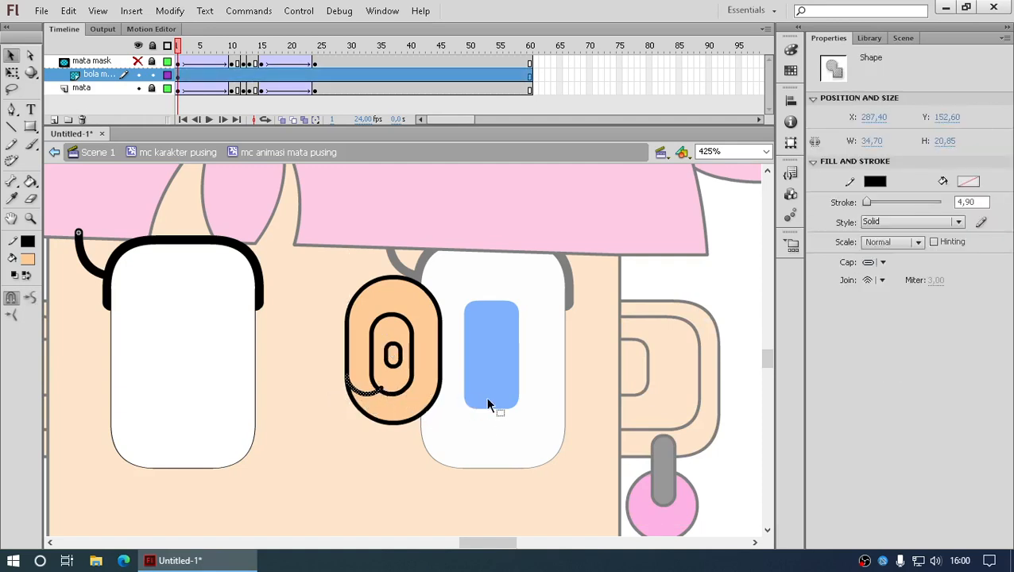
pyautogui.click(383, 390)
pyautogui.click(379, 382)
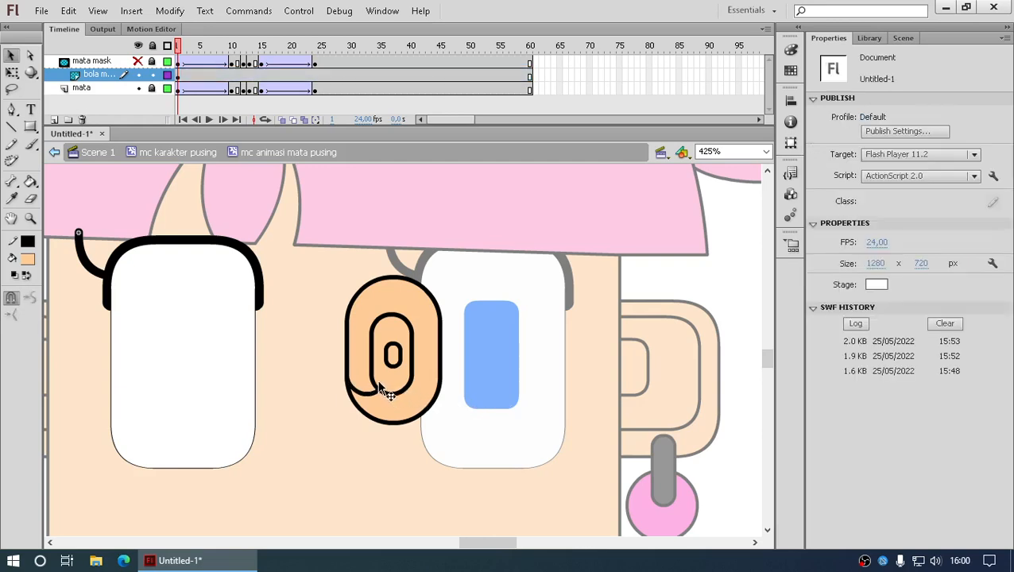
pyautogui.moveTo(379, 400); pyautogui.dragTo(389, 407)
pyautogui.click(383, 391)
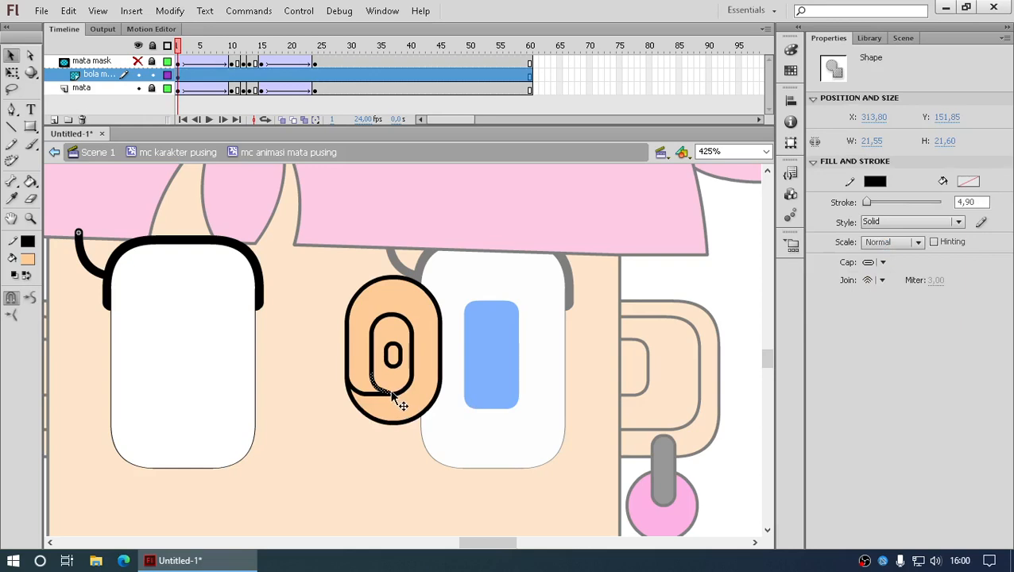
pyautogui.press('Delete')
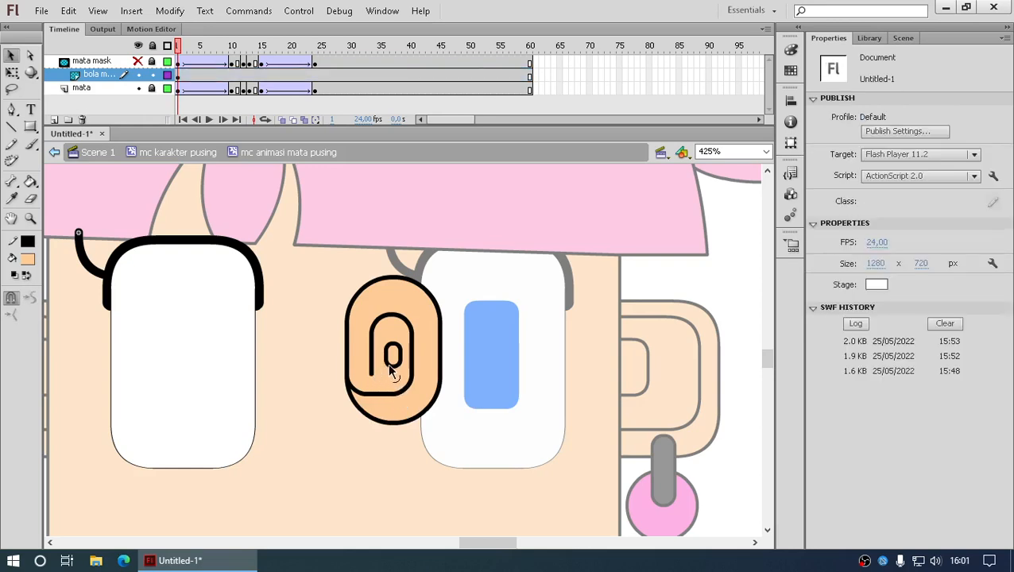
# - Paste the innermost ring's bottom arc in place, shift it left to meet the middle ring, and delete the leftover line end below it
pyautogui.click(392, 370)
pyautogui.rightClick(391, 372)
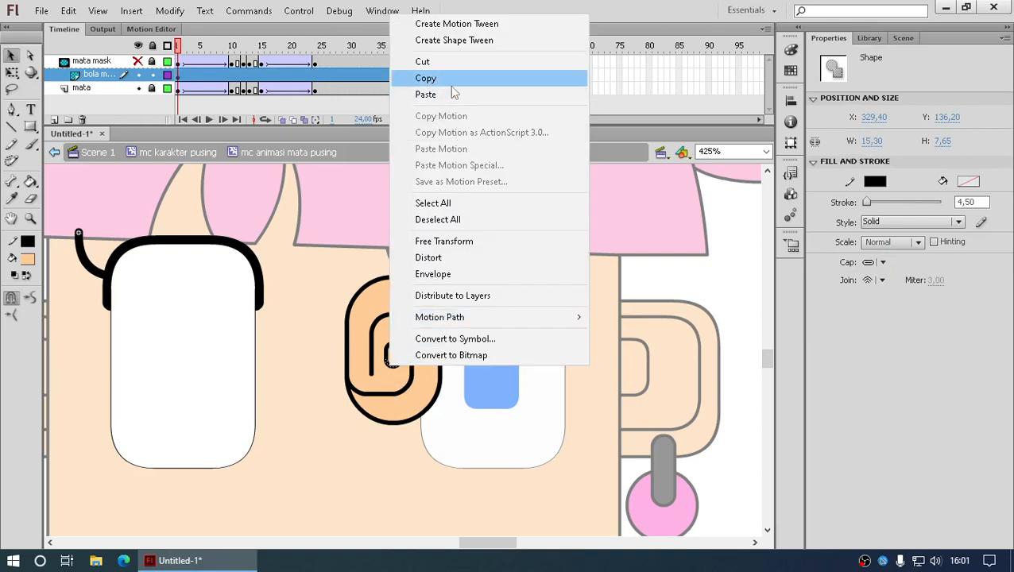
pyautogui.click(581, 75)
pyautogui.rightClick(568, 332)
pyautogui.click(613, 388)
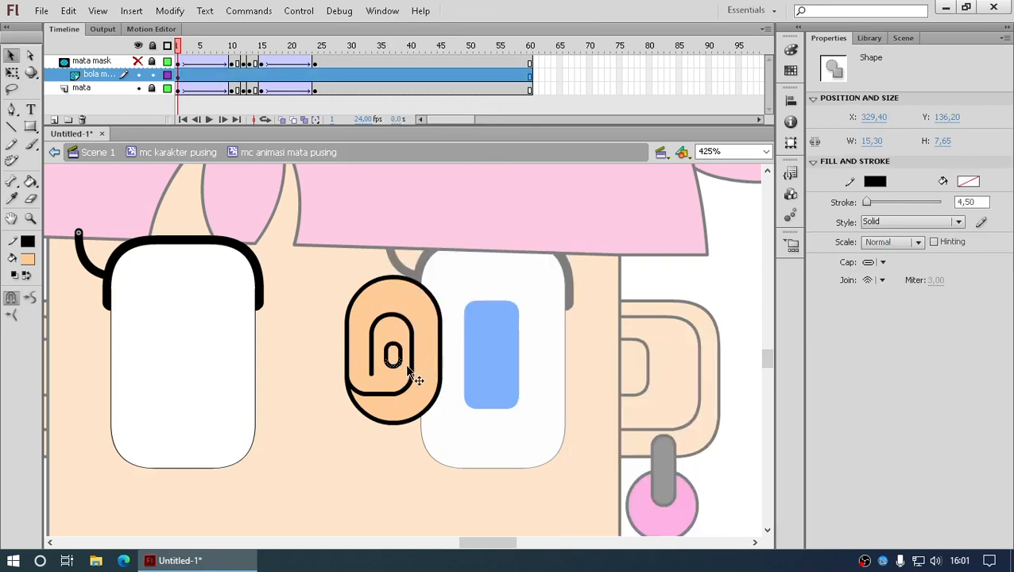
pyautogui.moveTo(399, 368); pyautogui.dragTo(387, 367)
pyautogui.press('Up')
pyautogui.press('Right')
pyautogui.press('Up')
pyautogui.press('Right')
pyautogui.press('Up')
pyautogui.press('Right')
pyautogui.click(466, 391)
pyautogui.click(372, 371)
pyautogui.press('Delete')
# - Try to stretch the inner connecting arc to the middle of the innermost ring's bottom, and undo the change
pyautogui.click(390, 368)
pyautogui.click(393, 357)
pyautogui.click(390, 370)
pyautogui.moveTo(391, 371); pyautogui.dragTo(394, 372)
pyautogui.click(487, 389)
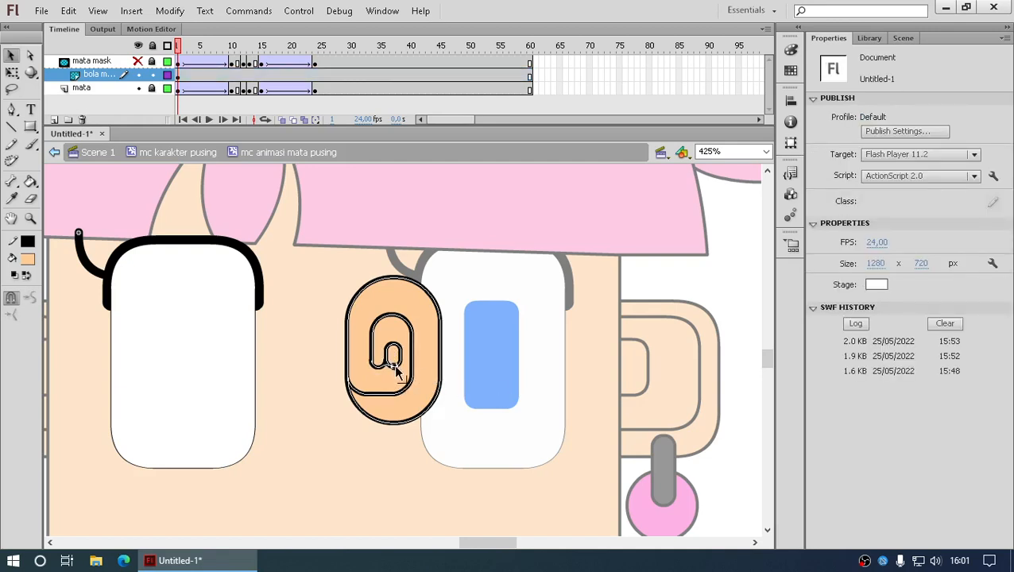
pyautogui.click(383, 366)
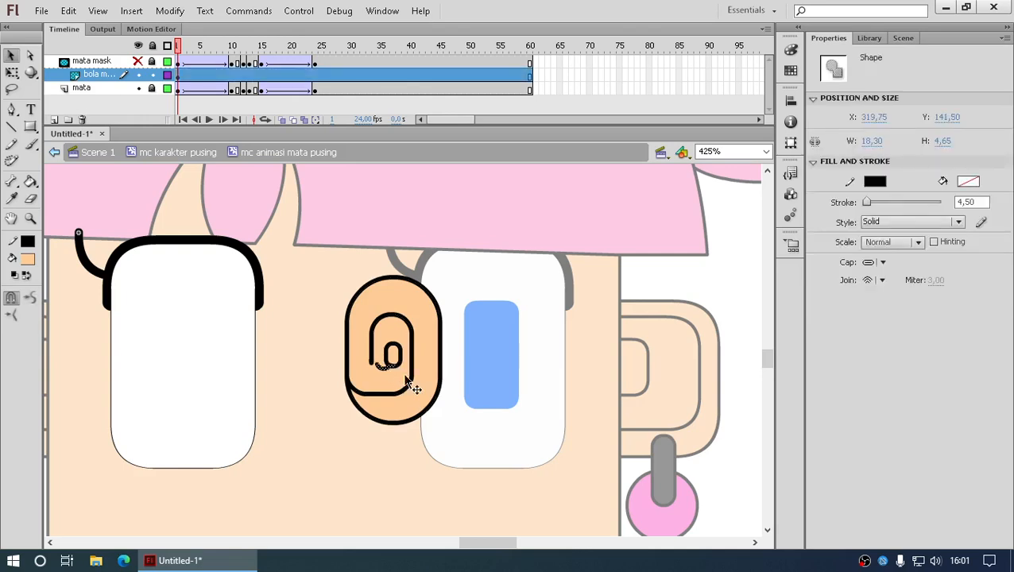
pyautogui.hotkey('ctrl', 'z')
pyautogui.click(441, 403)
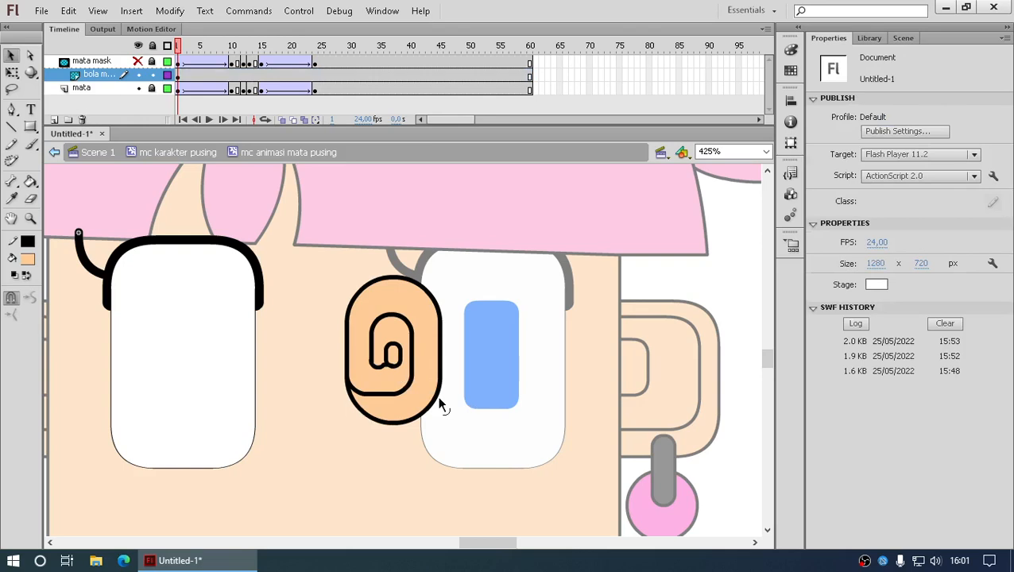
# - Reshape the inner connecting arc to run into the innermost ring's bottom and delete that ring's lower-left arc
pyautogui.doubleClick(389, 376)
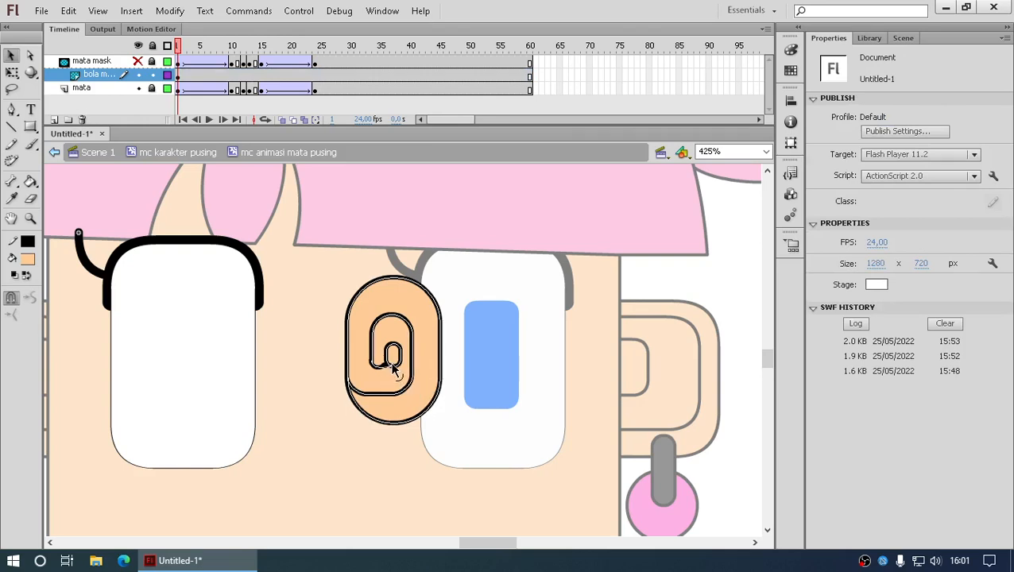
pyautogui.click(392, 364)
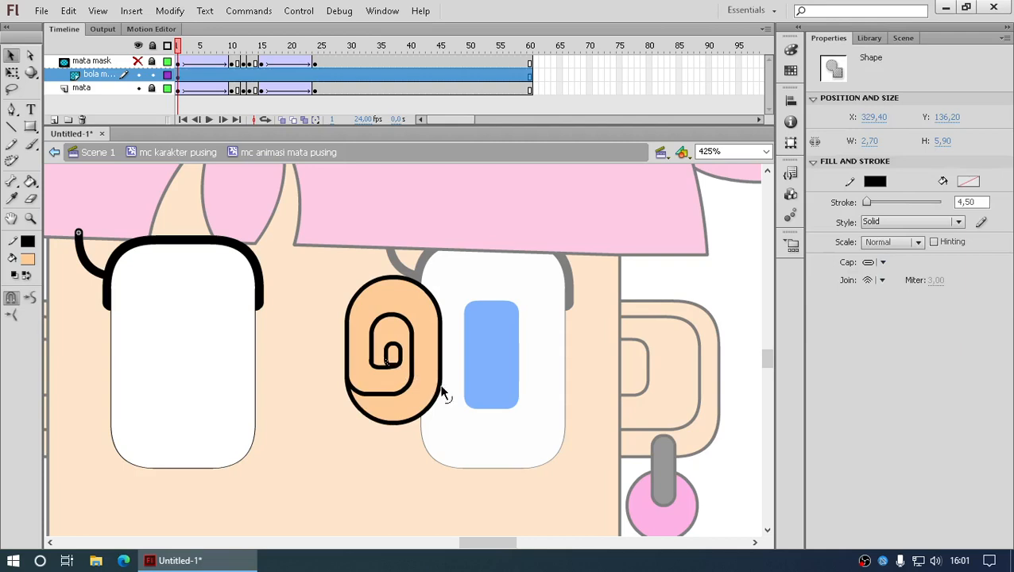
pyautogui.press('Delete')
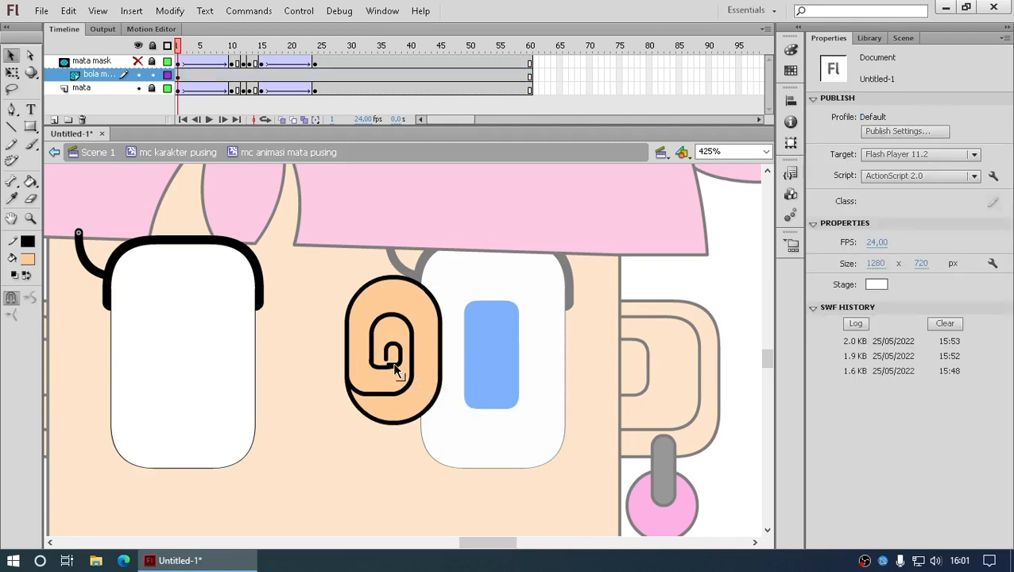
# - Delete the peach fill from the spiral so only its black outline is left
pyautogui.click(396, 368)
pyautogui.press('Escape')
pyautogui.click(414, 384)
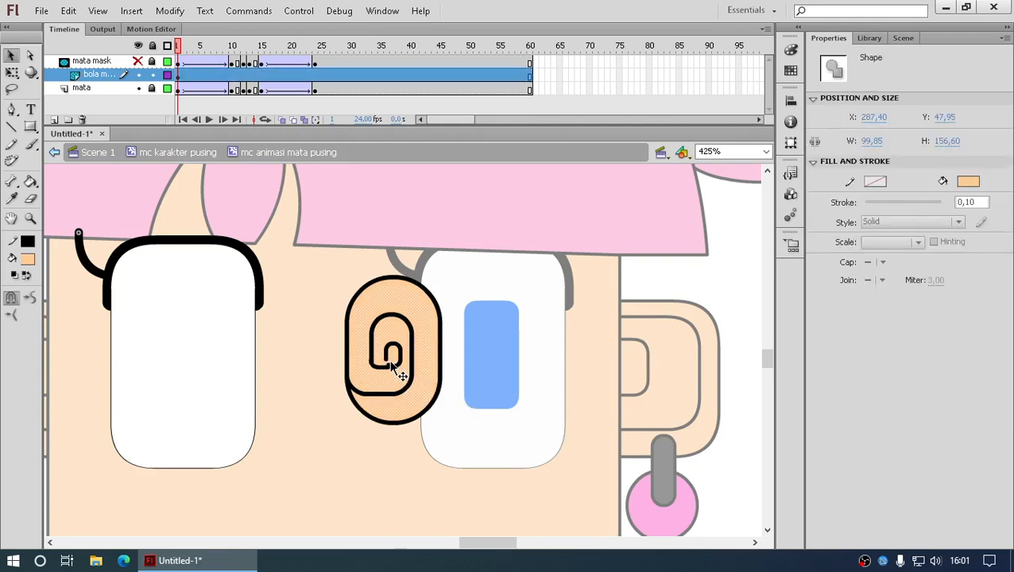
pyautogui.click(399, 370)
pyautogui.press('Escape')
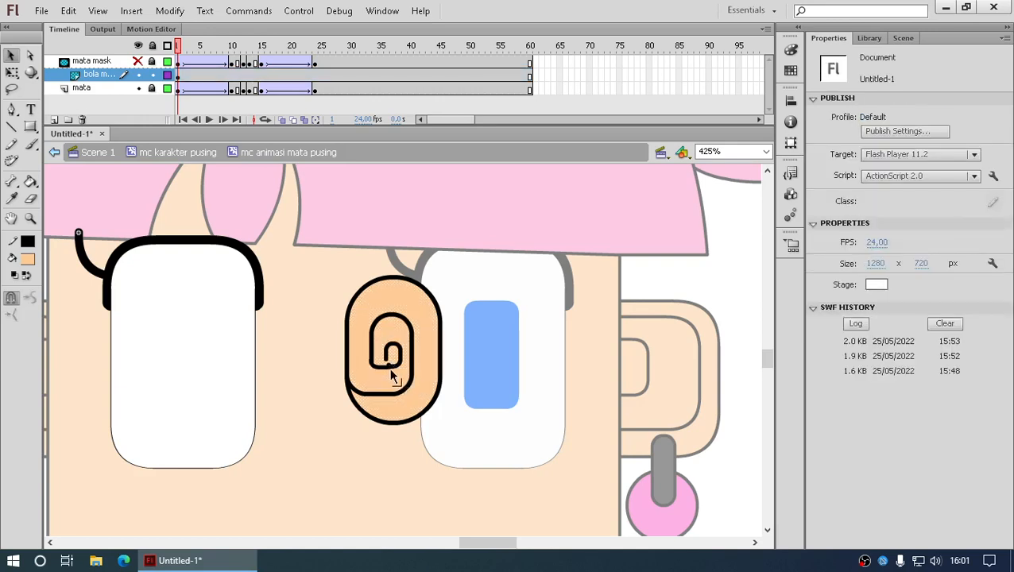
pyautogui.click(393, 372)
pyautogui.press('Escape')
pyautogui.click(382, 389)
pyautogui.press('Delete')
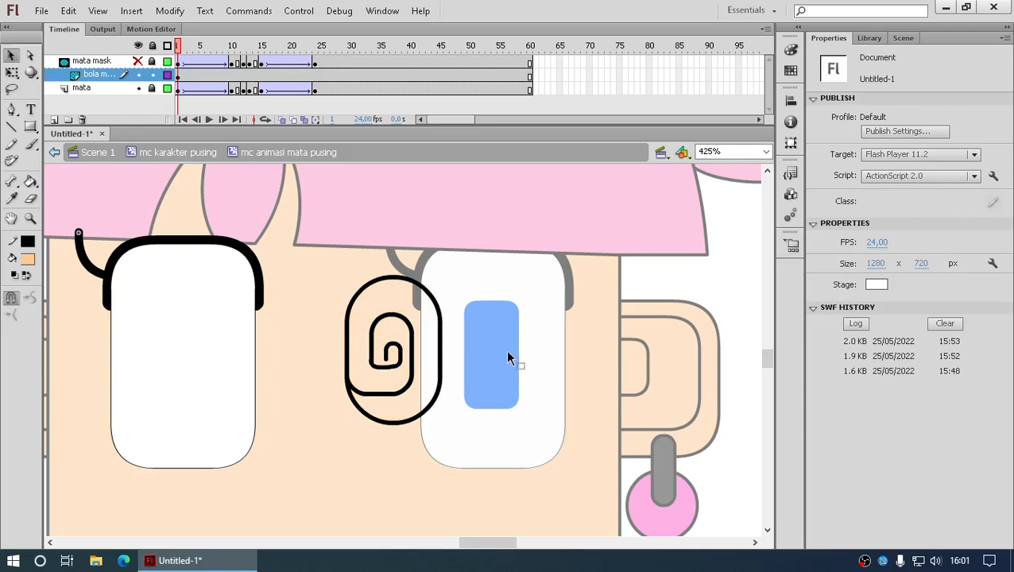
# - Move the complete spiral outline back into the centre of the left eye and deselect it
pyautogui.moveTo(443, 372); pyautogui.dragTo(239, 362)
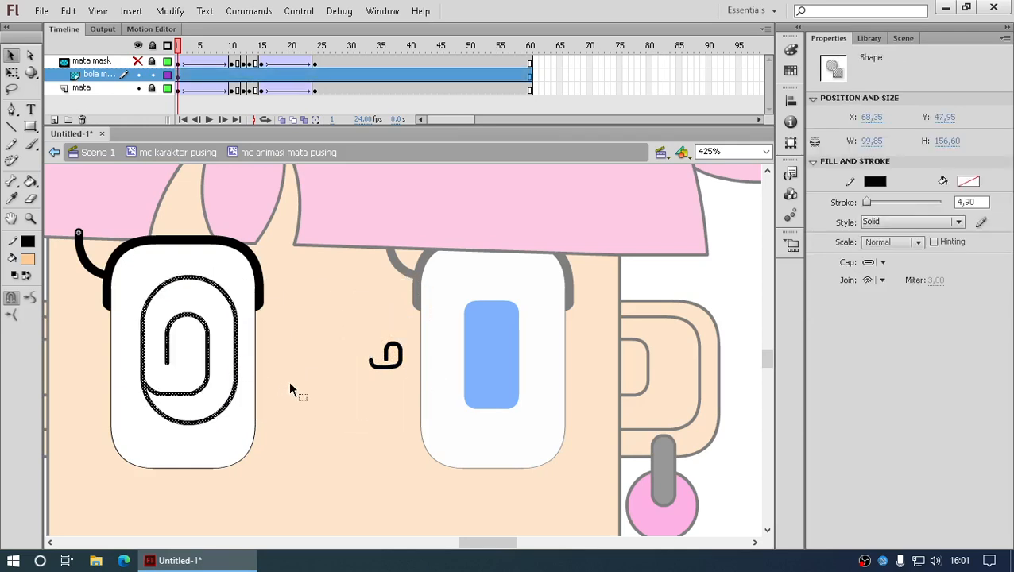
pyautogui.hotkey('ctrl', 'z')
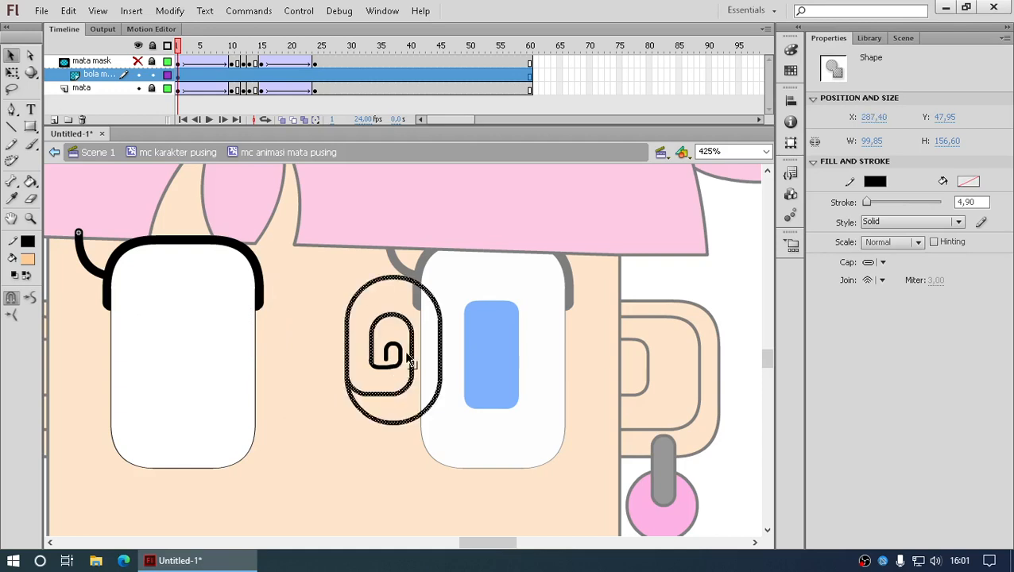
pyautogui.moveTo(493, 253); pyautogui.dragTo(322, 481)
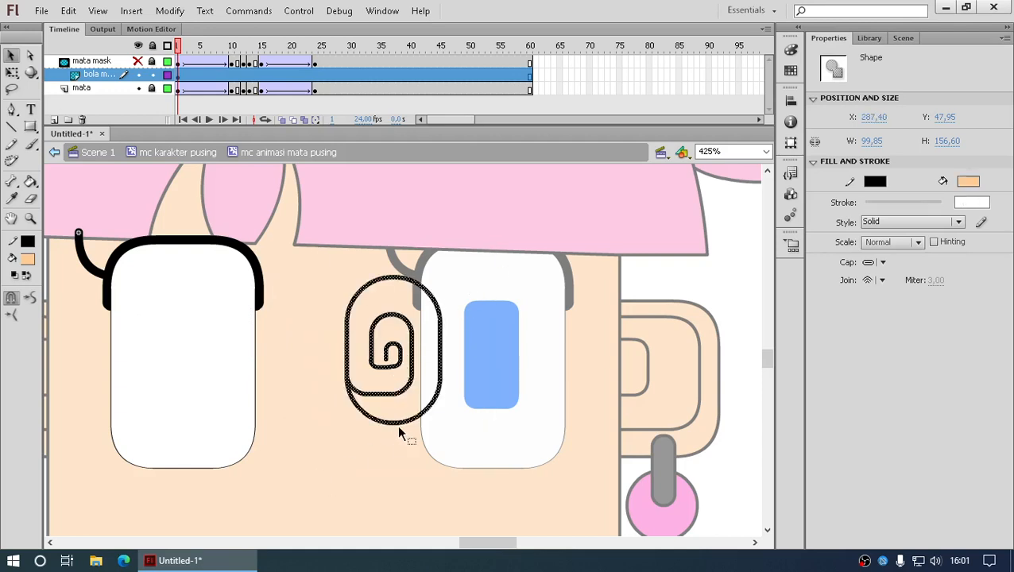
pyautogui.moveTo(405, 429); pyautogui.dragTo(194, 429)
pyautogui.click(303, 465)
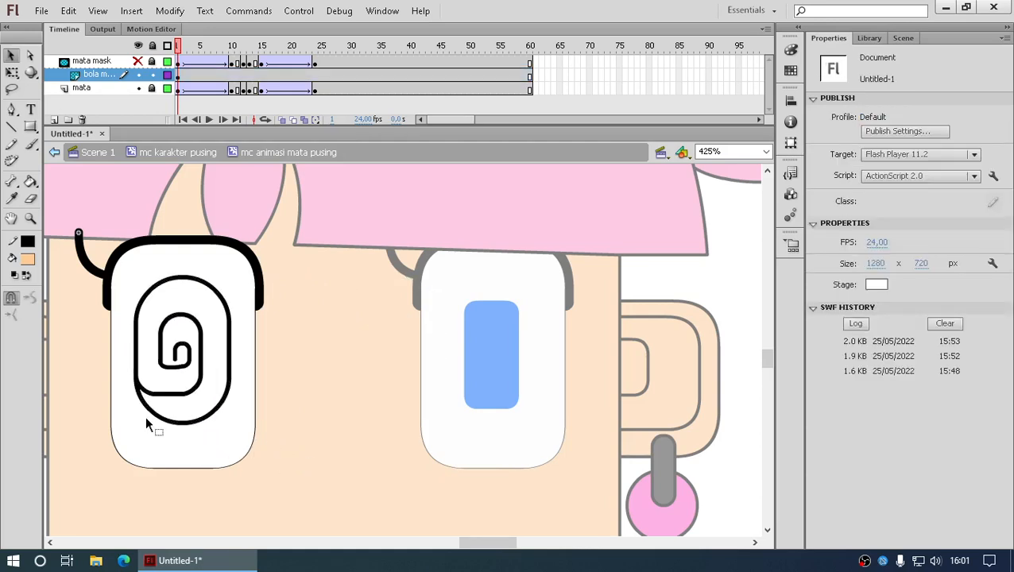
# - Erase a gap in the outer ring's lower left side, delete the remaining stub to open the spiral, and show the whole frame
pyautogui.click(31, 199)
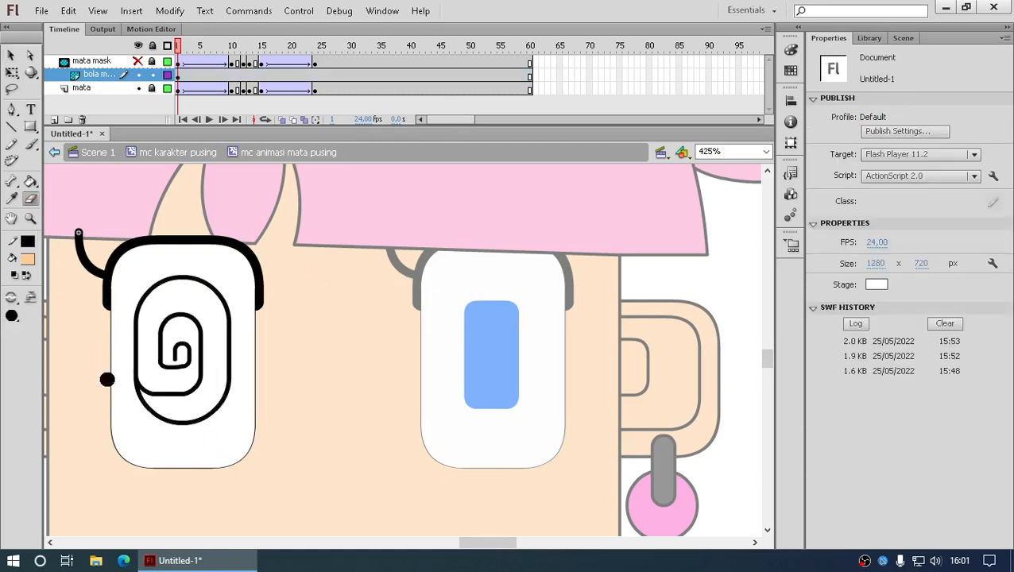
pyautogui.click(140, 403)
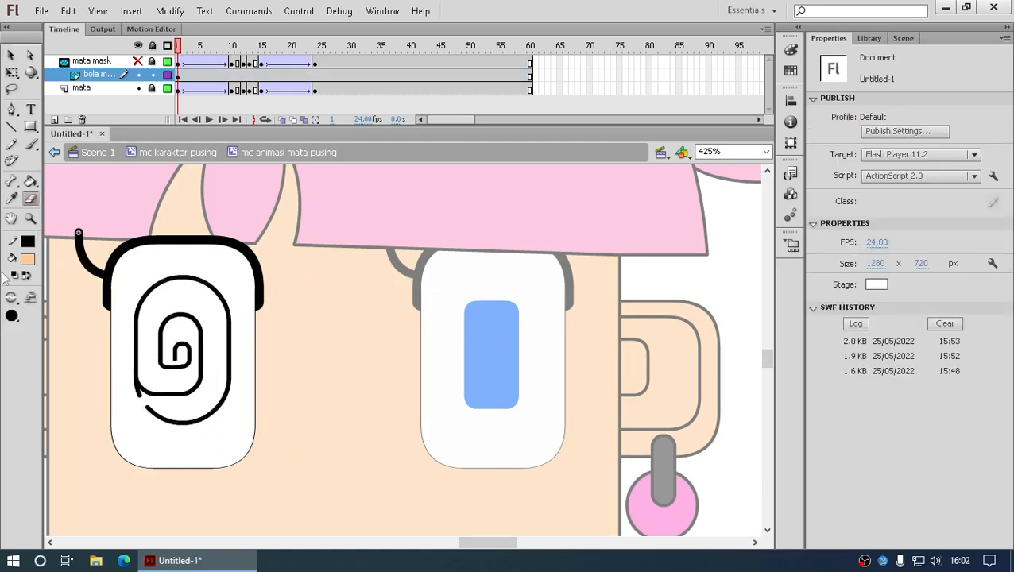
pyautogui.click(11, 55)
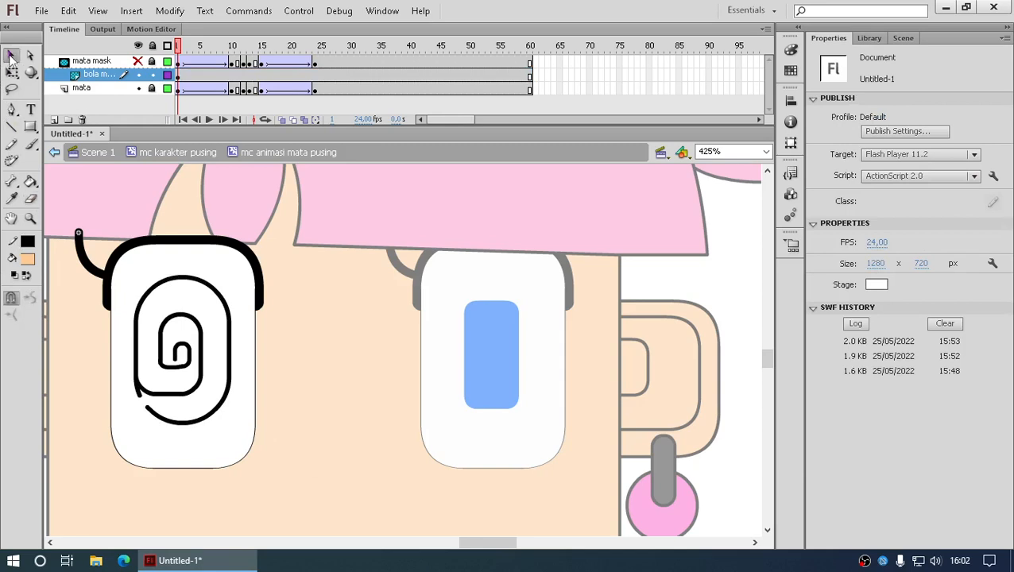
pyautogui.click(145, 403)
pyautogui.press('Delete')
pyautogui.click(765, 151)
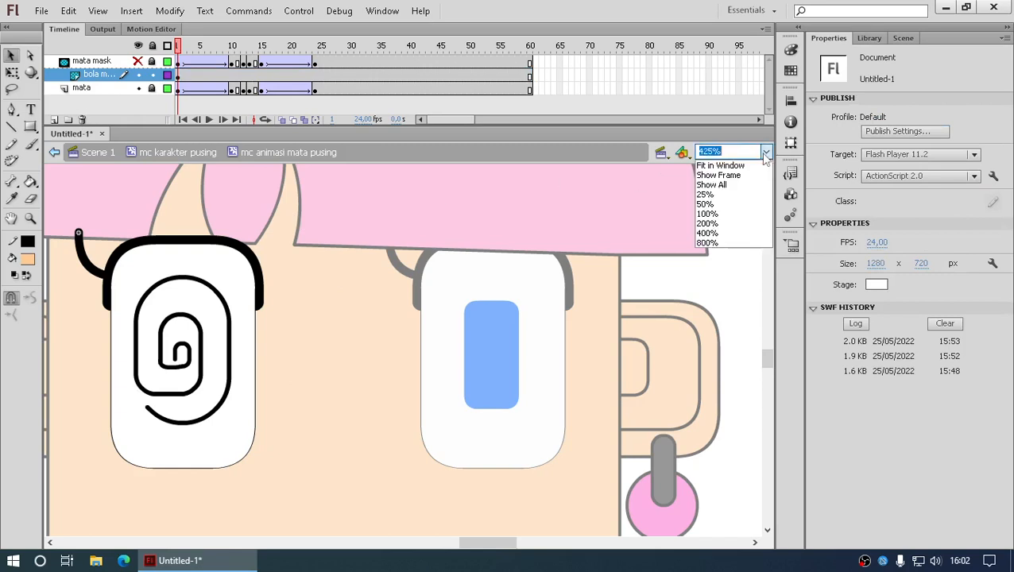
pyautogui.click(717, 175)
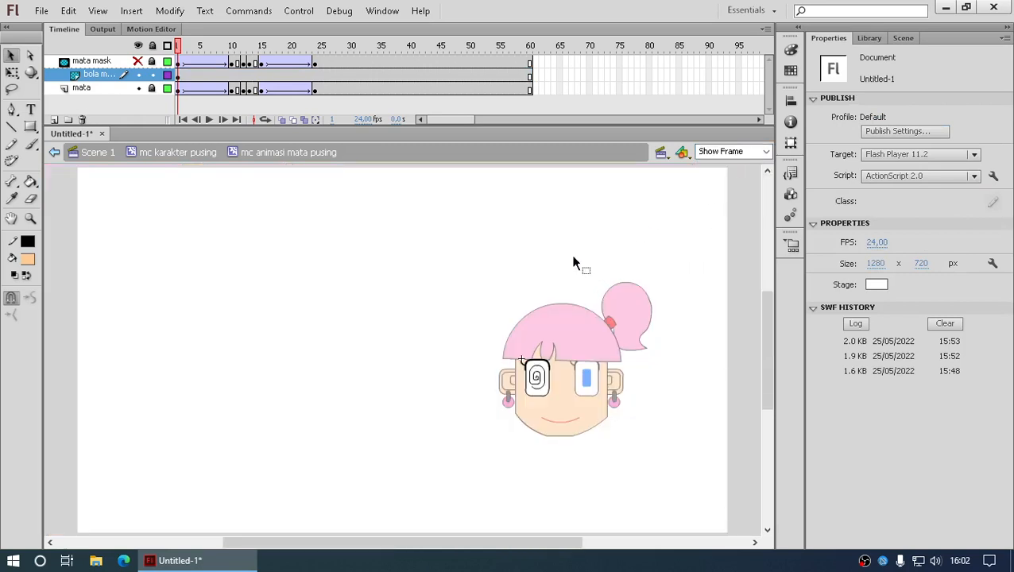
# - Replace the plain blue right eye in the dizzy character with a copy of the spiral eye beside the left one
pyautogui.doubleClick(446, 308)
pyautogui.click(586, 393)
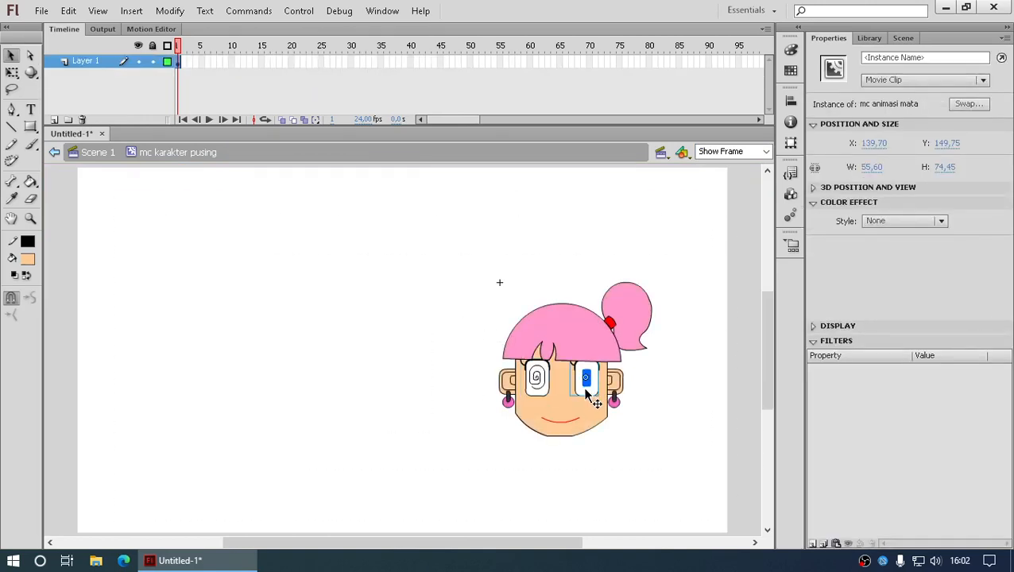
pyautogui.click(558, 397)
pyautogui.click(547, 398)
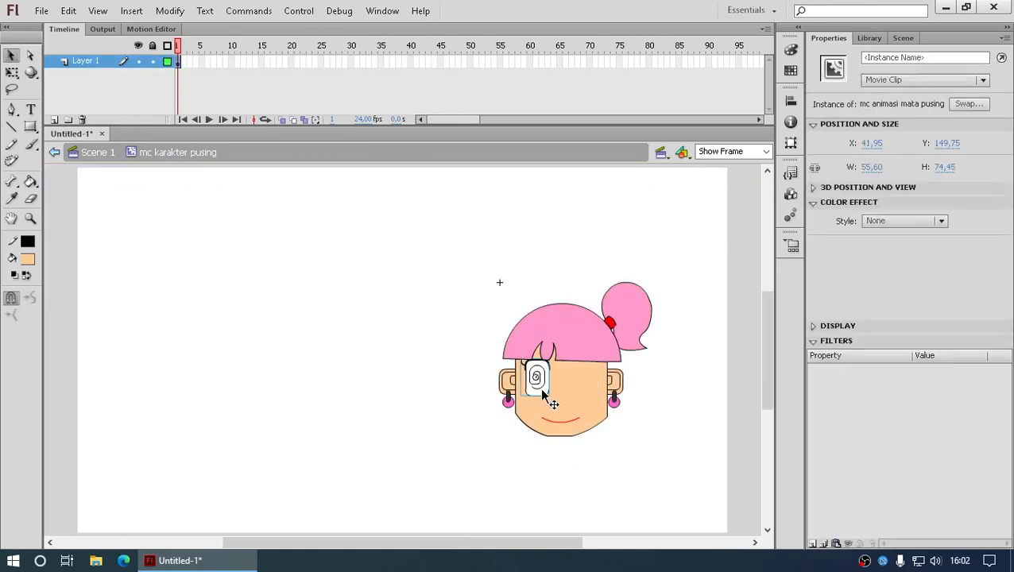
pyautogui.rightClick(542, 397)
pyautogui.click(577, 66)
pyautogui.rightClick(705, 362)
pyautogui.click(779, 202)
pyautogui.moveTo(545, 383); pyautogui.dragTo(590, 387)
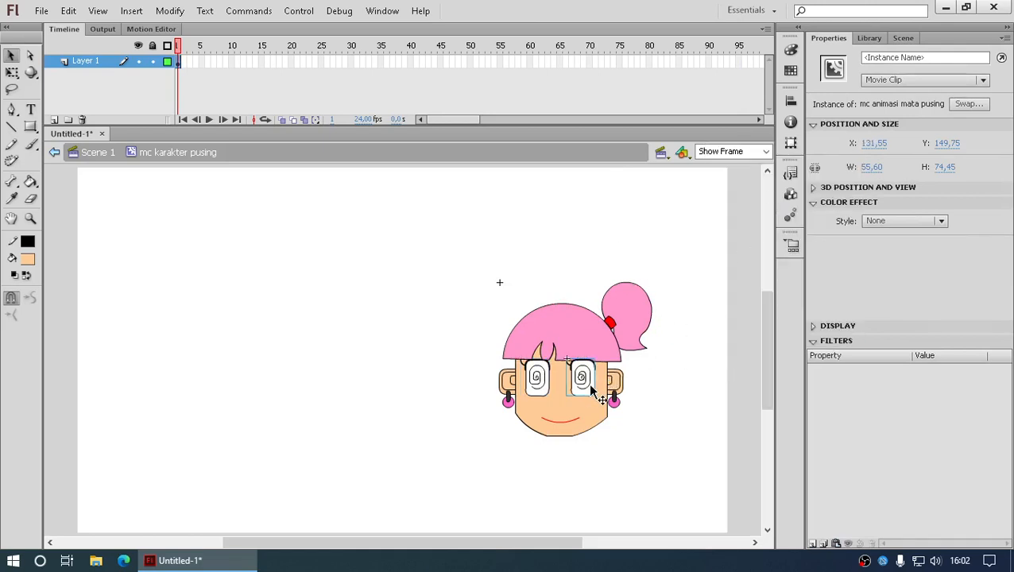
pyautogui.click(647, 424)
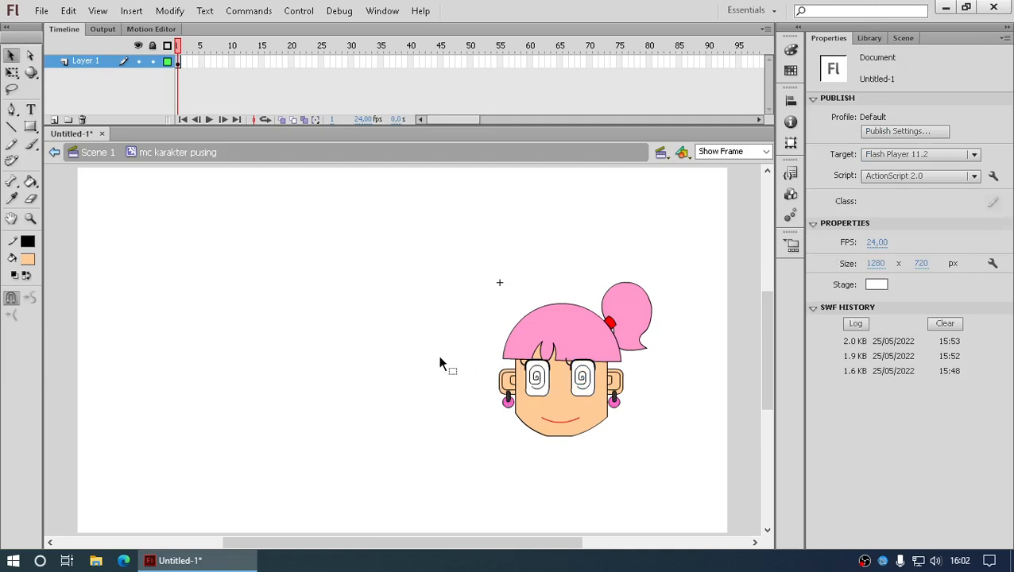
# - Flip the character's mouth vertically so the smile becomes a frown
pyautogui.click(564, 429)
pyautogui.rightClick(563, 429)
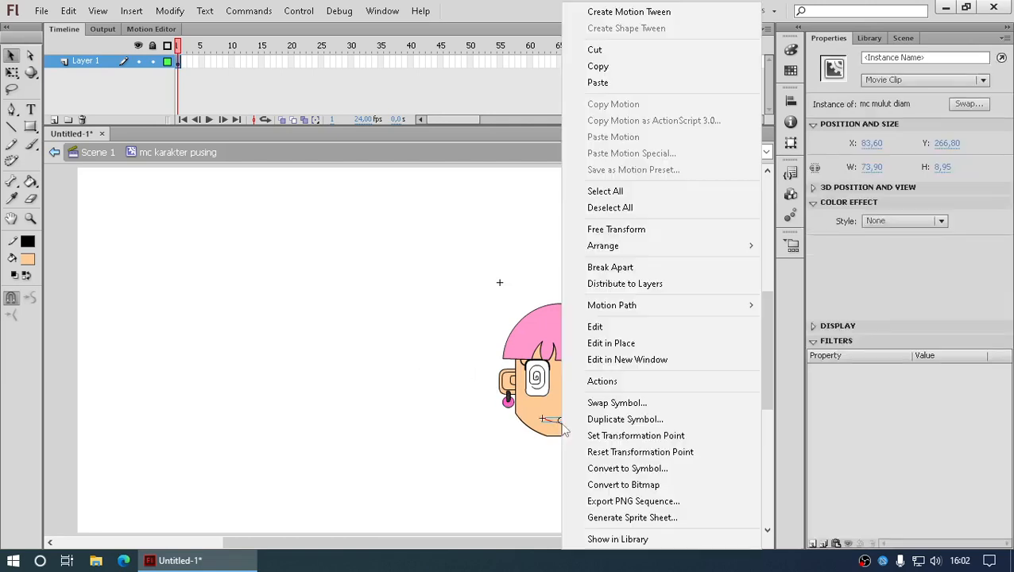
pyautogui.click(170, 10)
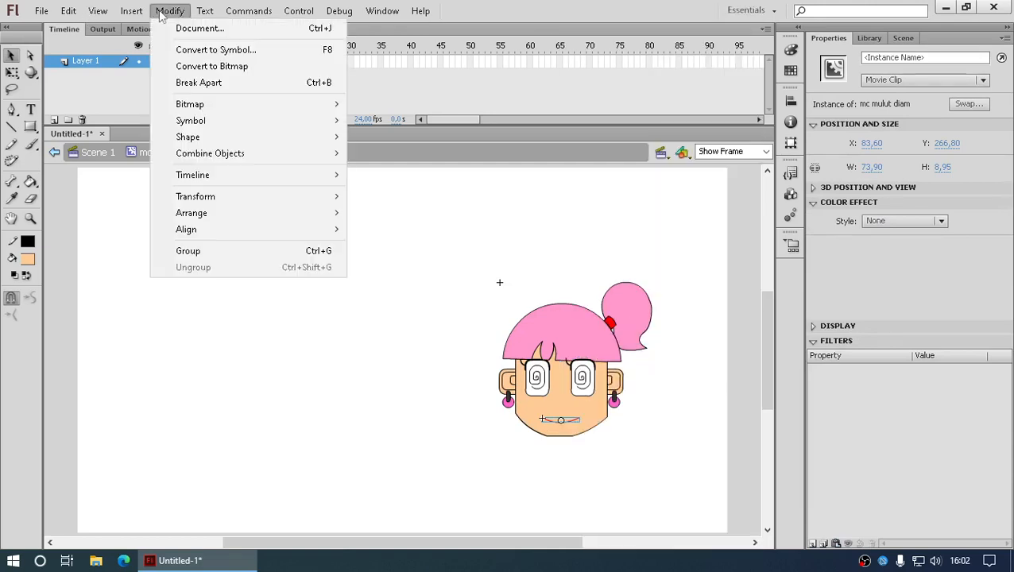
pyautogui.moveTo(256, 213)
pyautogui.moveTo(308, 197)
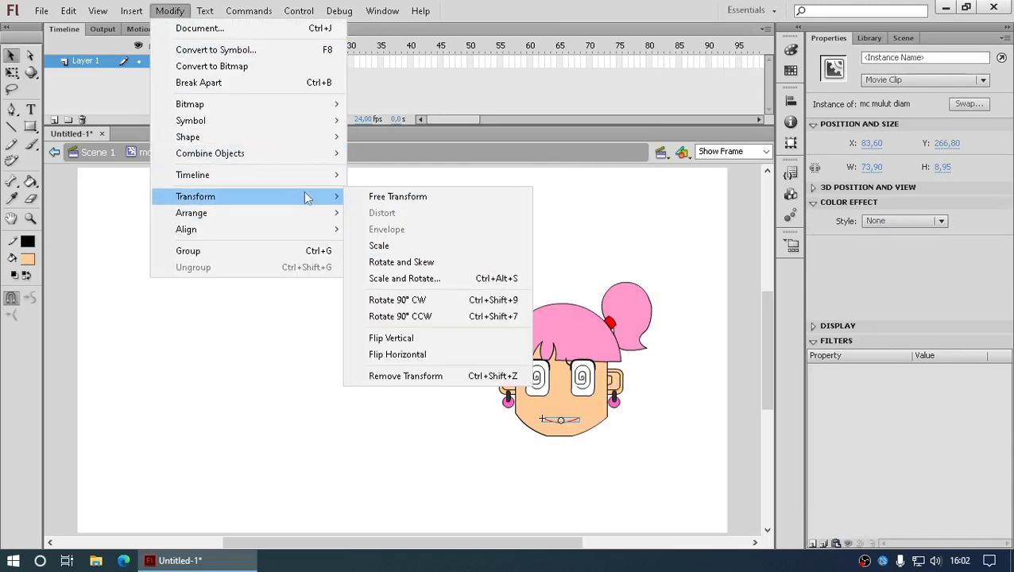
pyautogui.click(399, 339)
pyautogui.click(654, 390)
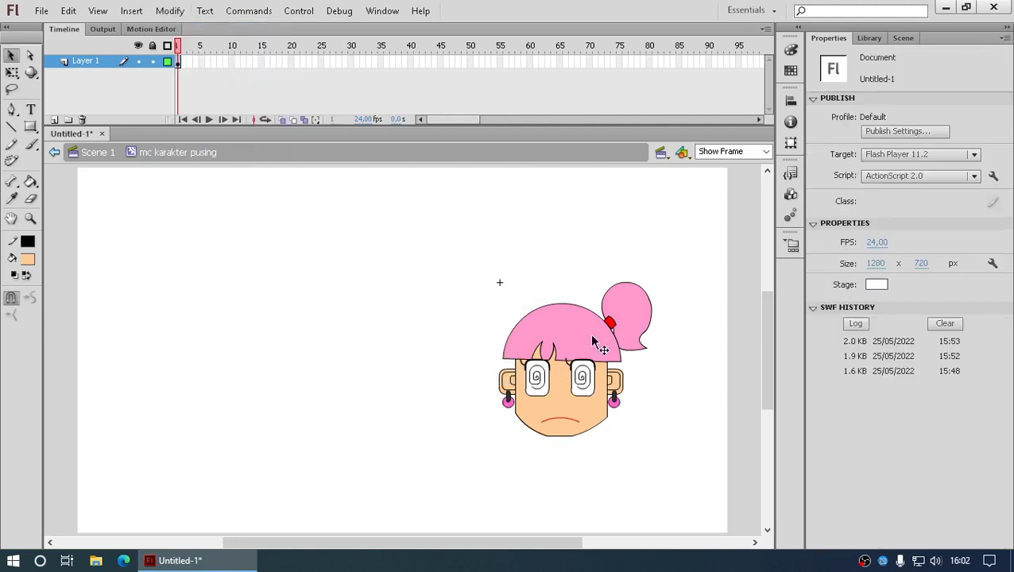
# - Return to Scene 1 and place the dizzy character outside the stage, beyond its upper right corner
pyautogui.click(94, 155)
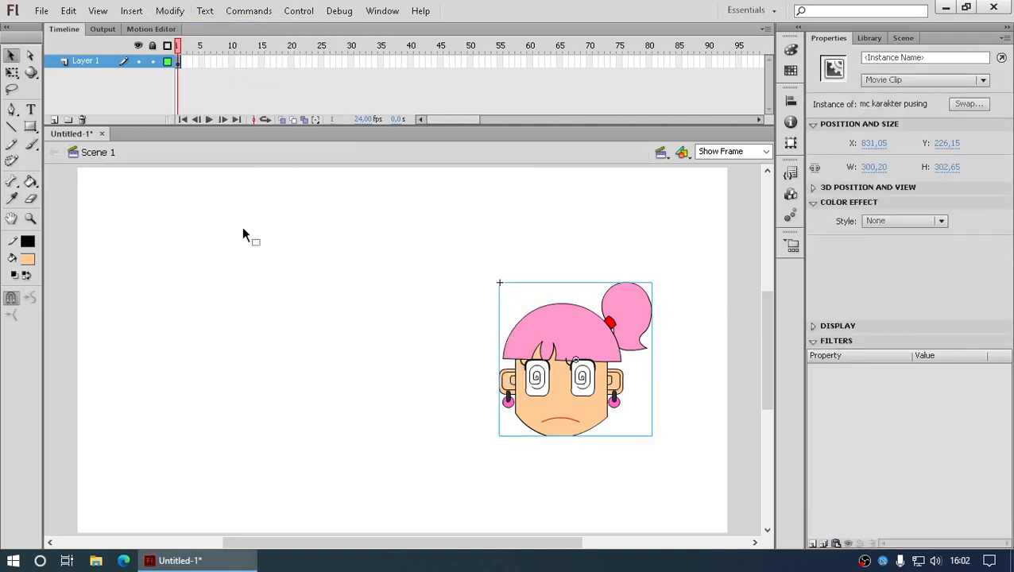
pyautogui.moveTo(600, 396); pyautogui.dragTo(478, 338)
pyautogui.click(766, 152)
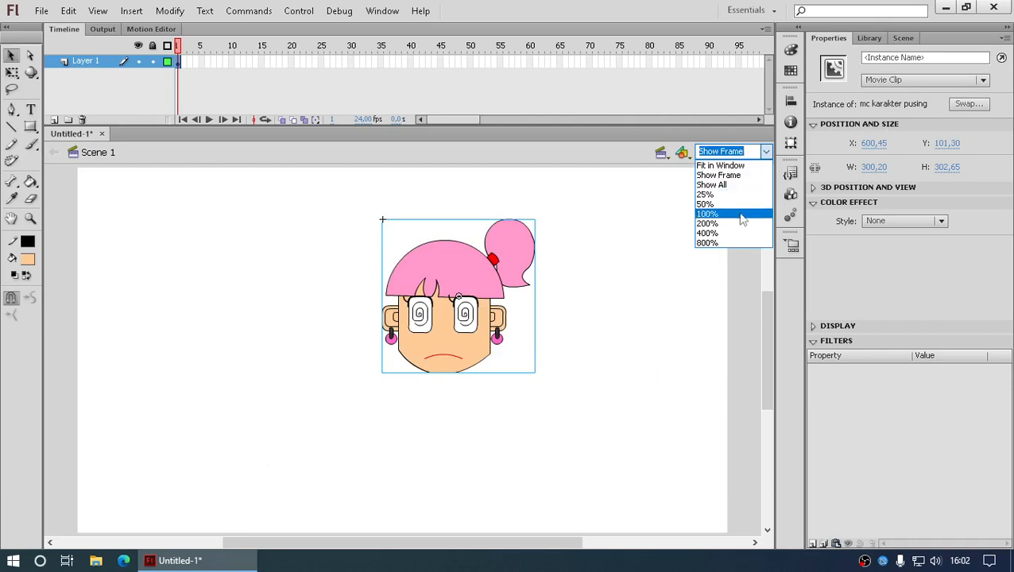
pyautogui.click(739, 205)
pyautogui.moveTo(437, 362); pyautogui.dragTo(710, 289)
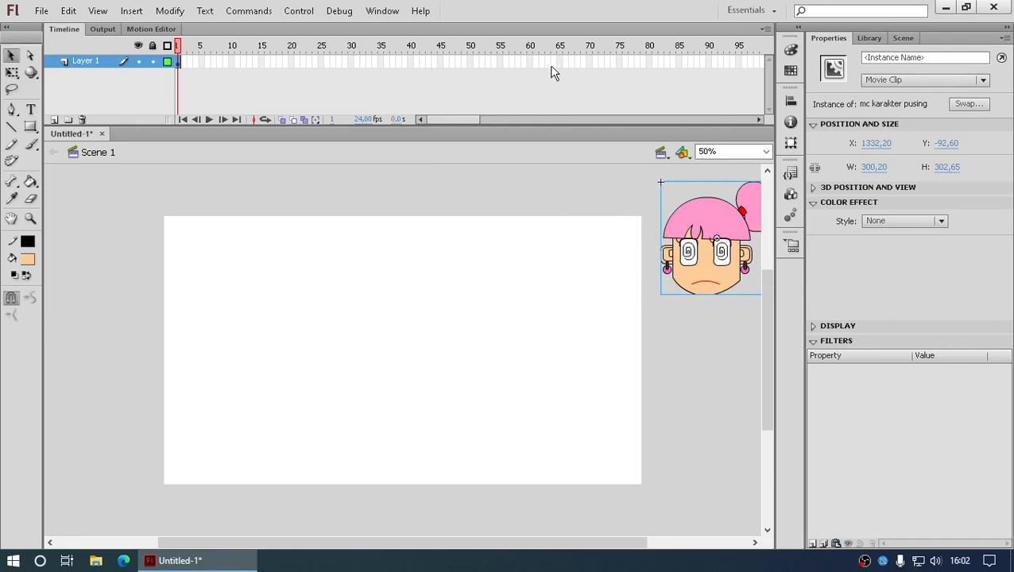
# - Extend Layer 1 to frame 90 and create a motion tween on it
pyautogui.click(707, 62)
pyautogui.press('F5')
pyautogui.rightClick(655, 63)
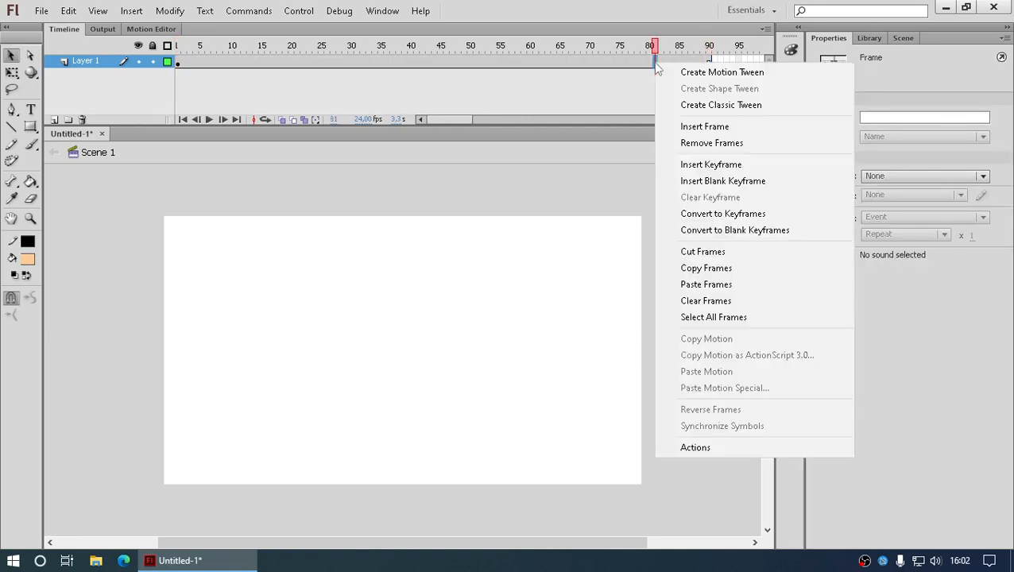
pyautogui.click(707, 72)
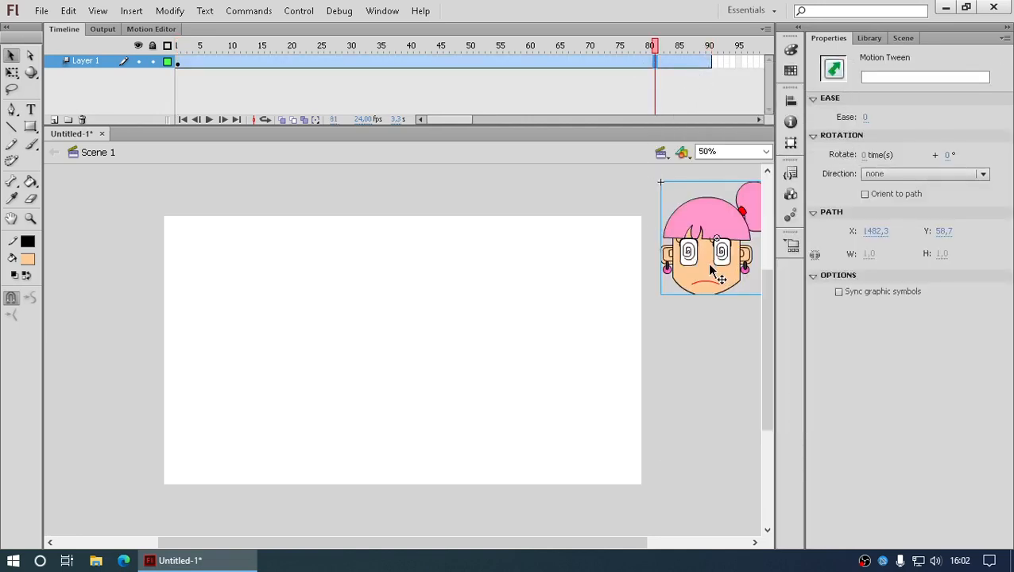
# - Undo the character's move at frame 81 and instead move it to the stage's bottom centre at frame 20
pyautogui.moveTo(713, 272); pyautogui.dragTo(389, 457)
pyautogui.hotkey('ctrl', 'z')
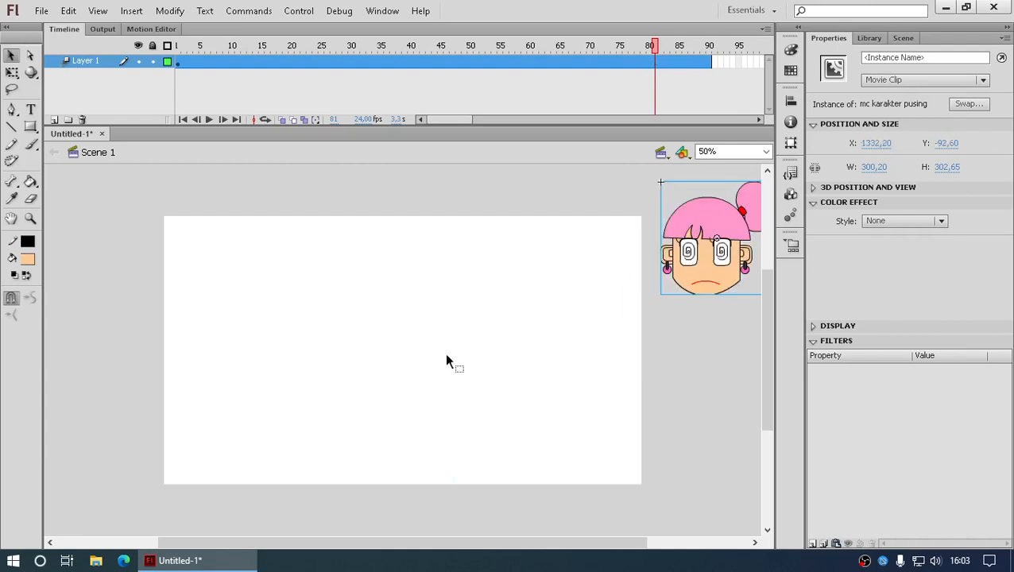
pyautogui.click(290, 75)
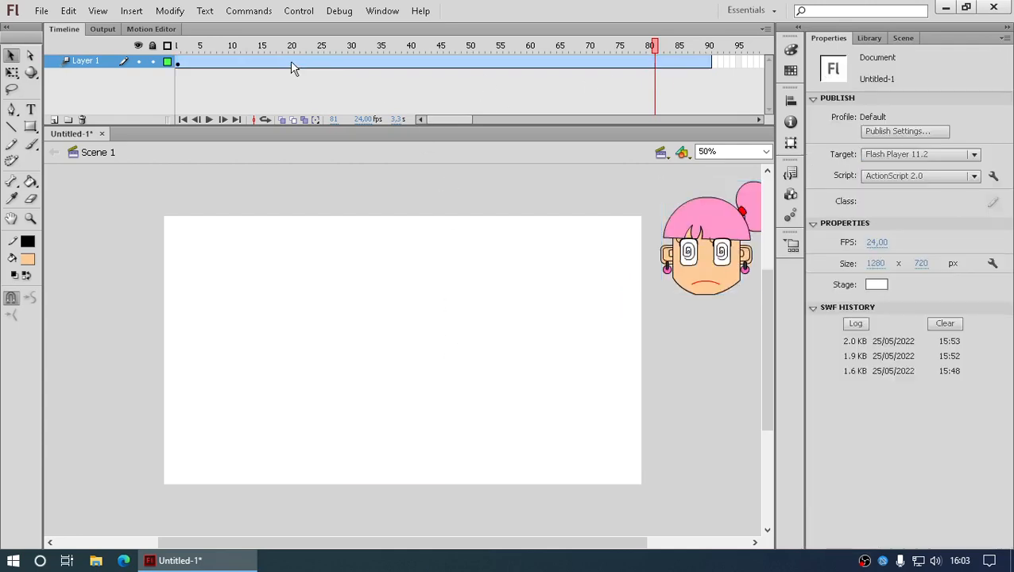
pyautogui.click(291, 62)
pyautogui.moveTo(719, 295); pyautogui.dragTo(409, 475)
pyautogui.click(285, 61)
# - Try to rotate the character nearly upside down with Free Transform at frame 21 and preview the tween
pyautogui.moveTo(262, 60); pyautogui.dragTo(287, 79)
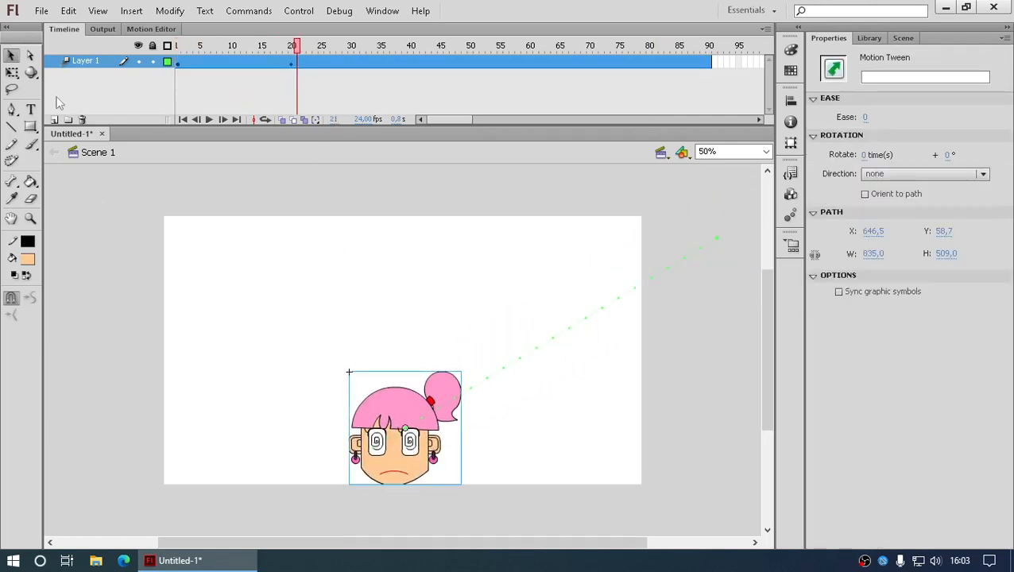
pyautogui.click(12, 72)
pyautogui.moveTo(474, 364); pyautogui.dragTo(309, 446)
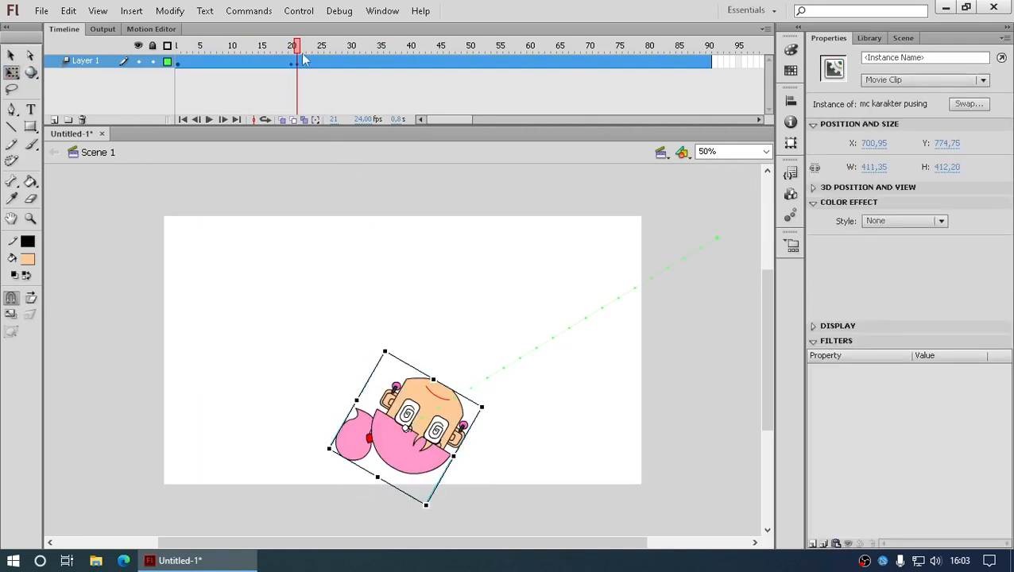
pyautogui.moveTo(303, 61); pyautogui.dragTo(215, 62)
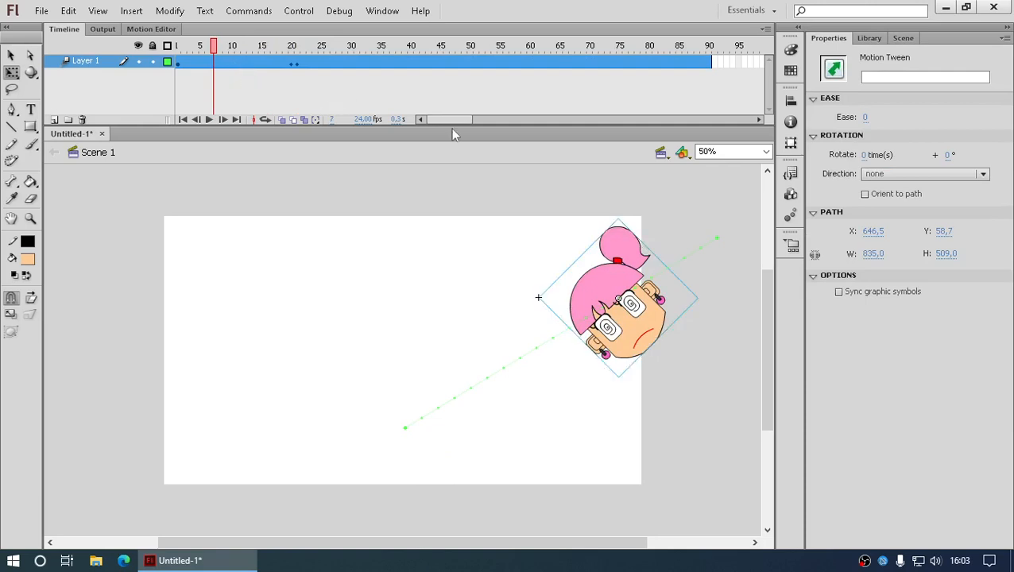
pyautogui.click(543, 162)
pyautogui.click(296, 46)
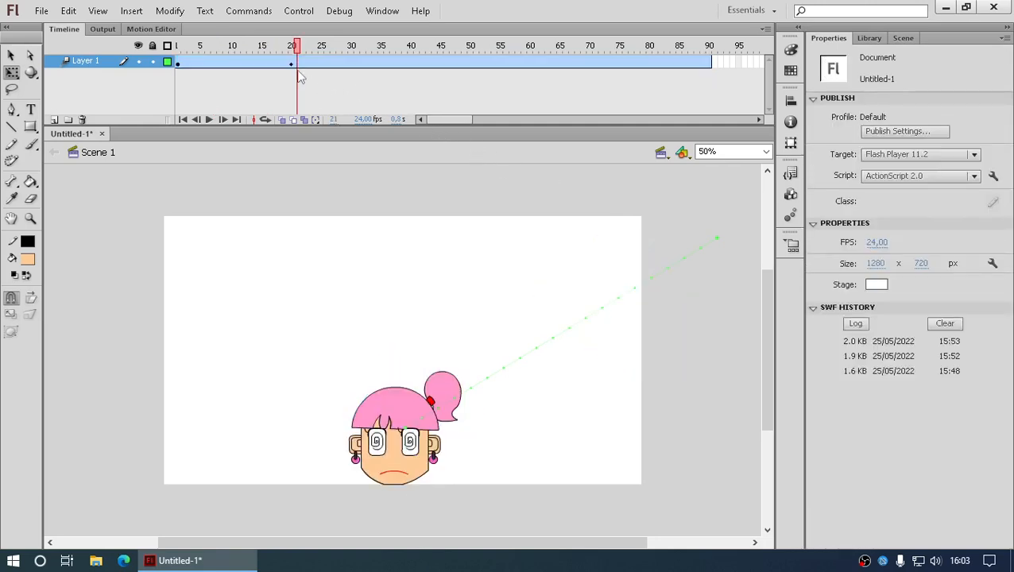
# - Rotate the character nearly upside down at frame 20 and preview the motion
pyautogui.click(291, 63)
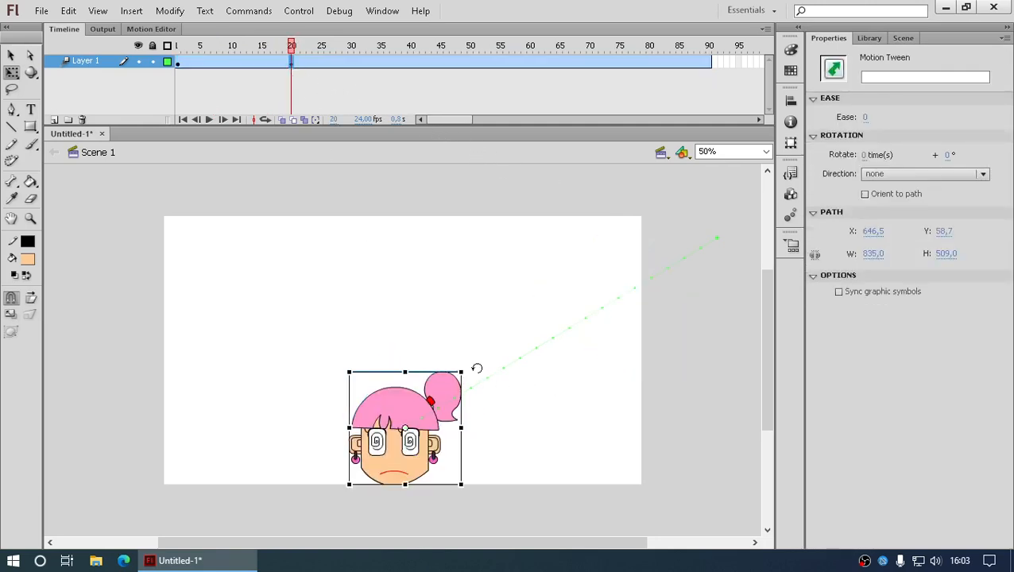
pyautogui.moveTo(475, 366); pyautogui.dragTo(243, 397)
pyautogui.moveTo(293, 49); pyautogui.dragTo(314, 108)
# - At frame 30, move the character up and across to the left side of the stage
pyautogui.click(375, 65)
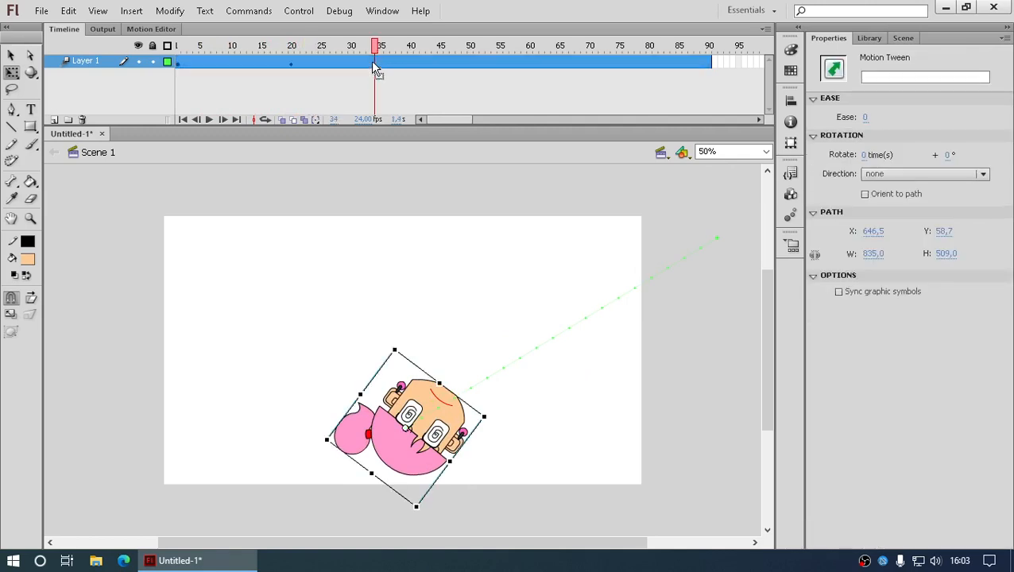
pyautogui.click(356, 66)
pyautogui.click(358, 84)
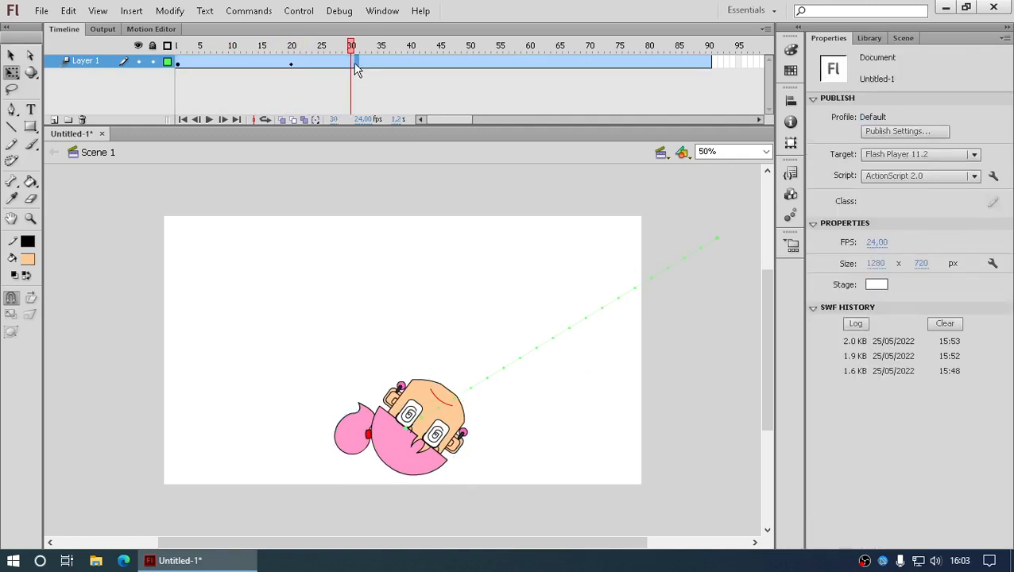
pyautogui.click(356, 67)
pyautogui.click(350, 63)
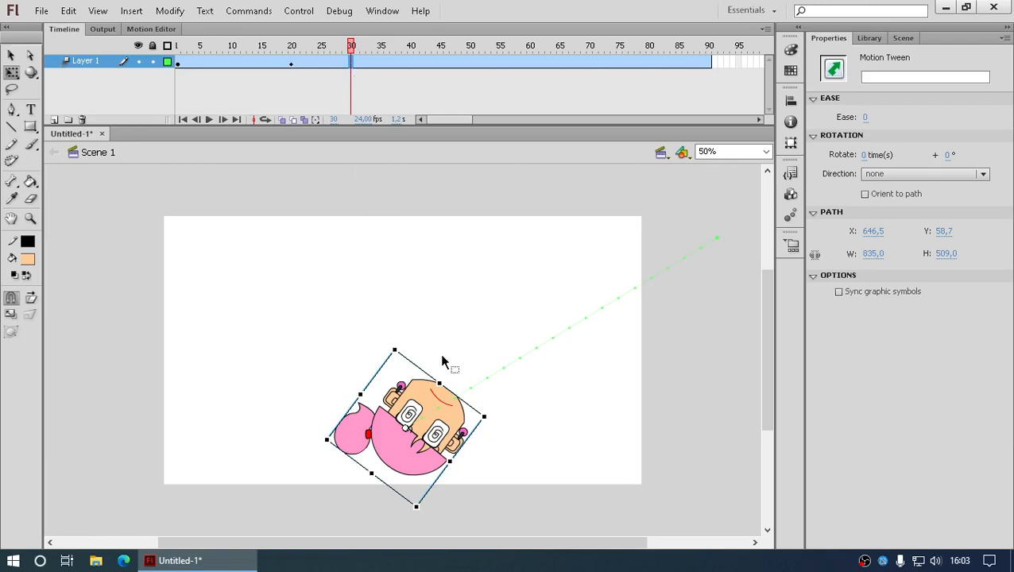
pyautogui.moveTo(437, 433); pyautogui.dragTo(267, 358)
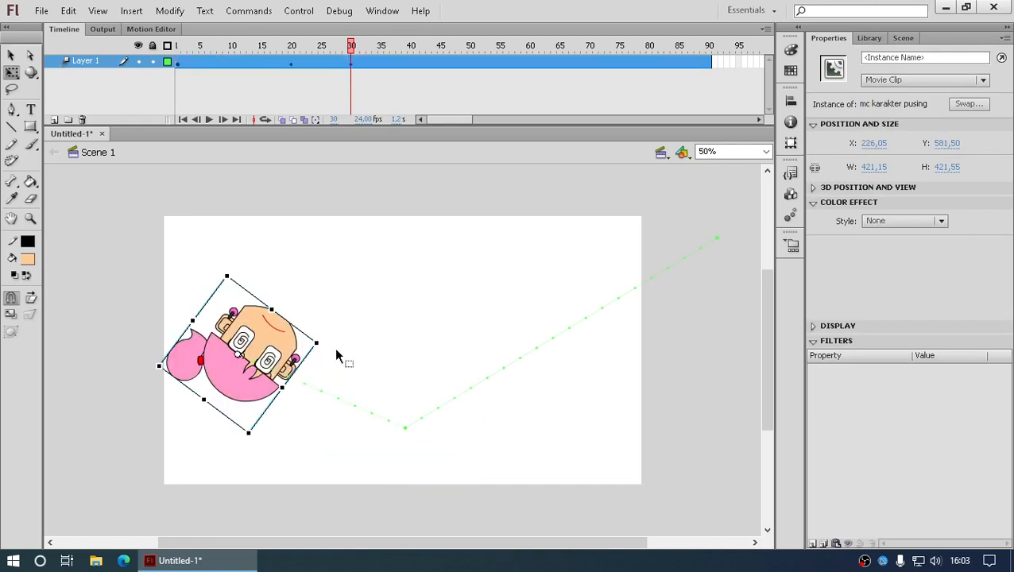
# - Rotate the character onto its side at frame 30, with its hair facing left and chin facing right
pyautogui.moveTo(328, 340); pyautogui.dragTo(151, 366)
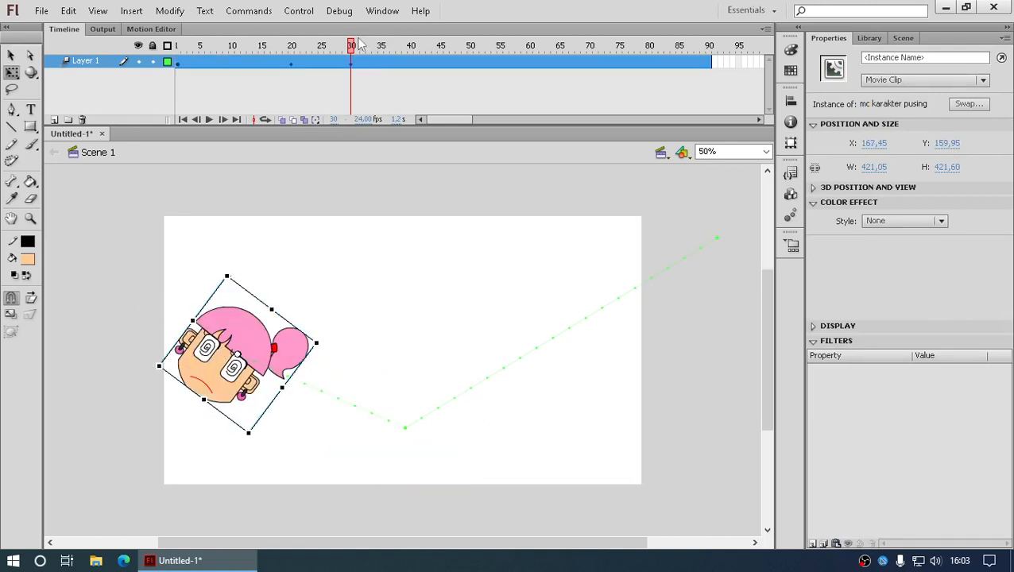
pyautogui.moveTo(358, 45); pyautogui.dragTo(351, 110)
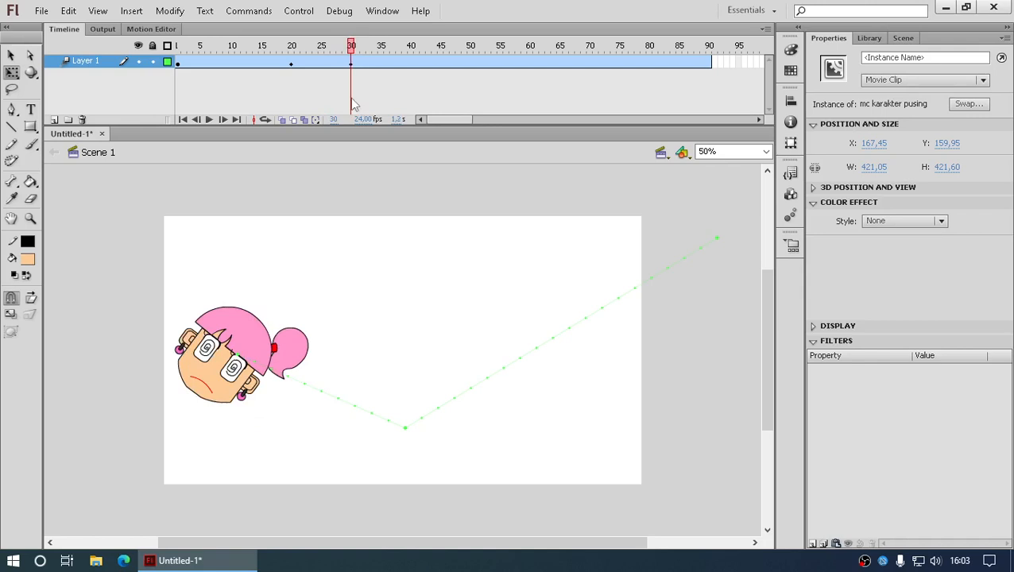
pyautogui.click(350, 62)
pyautogui.moveTo(333, 342); pyautogui.dragTo(168, 239)
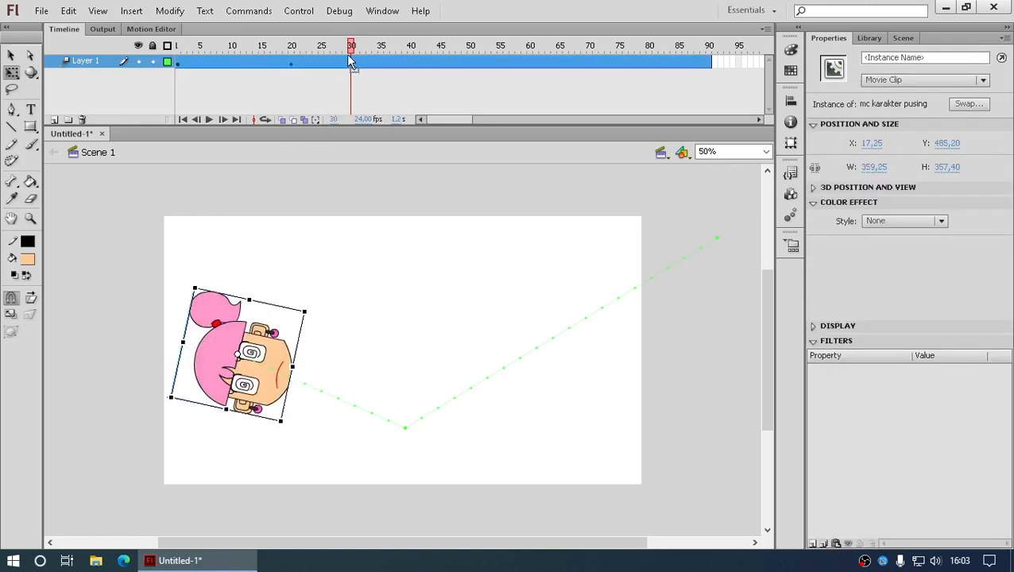
# - At frame 40, move the character horizontally to the middle of the stage and rotate it almost upright with a clockwise tilt
pyautogui.moveTo(351, 62); pyautogui.dragTo(404, 82)
pyautogui.click(404, 62)
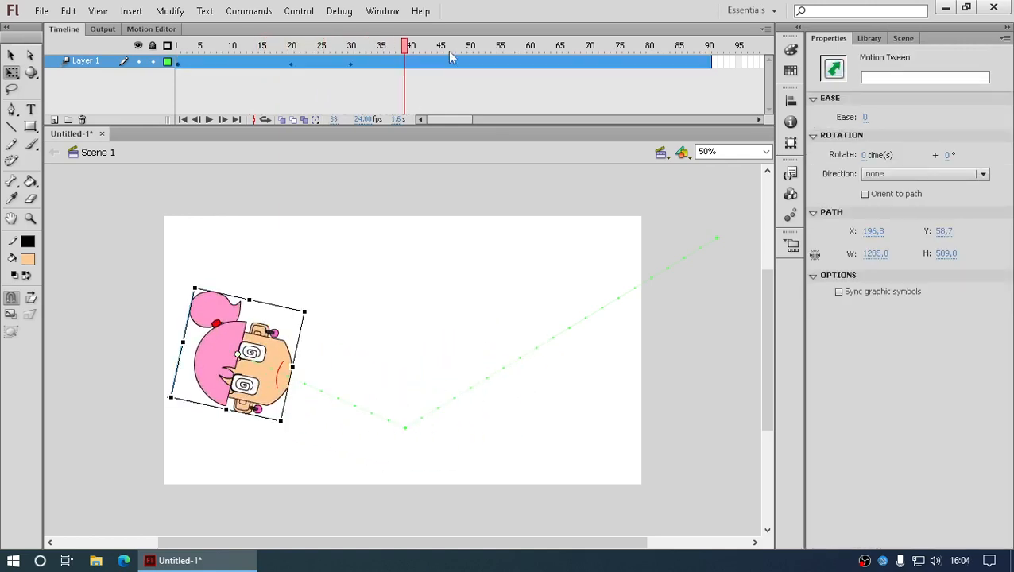
pyautogui.click(412, 63)
pyautogui.click(416, 75)
pyautogui.click(414, 65)
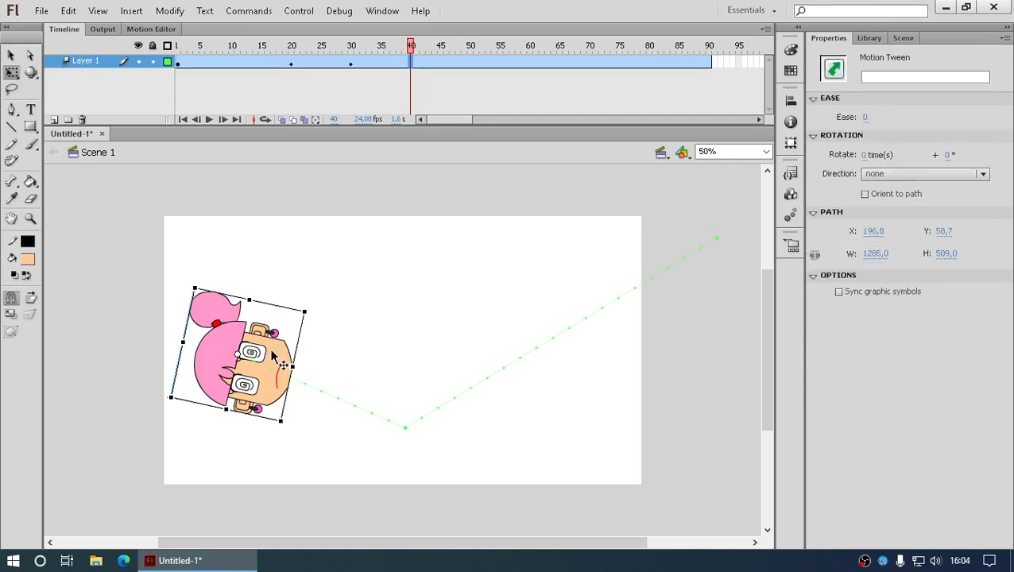
pyautogui.moveTo(273, 349); pyautogui.dragTo(394, 346)
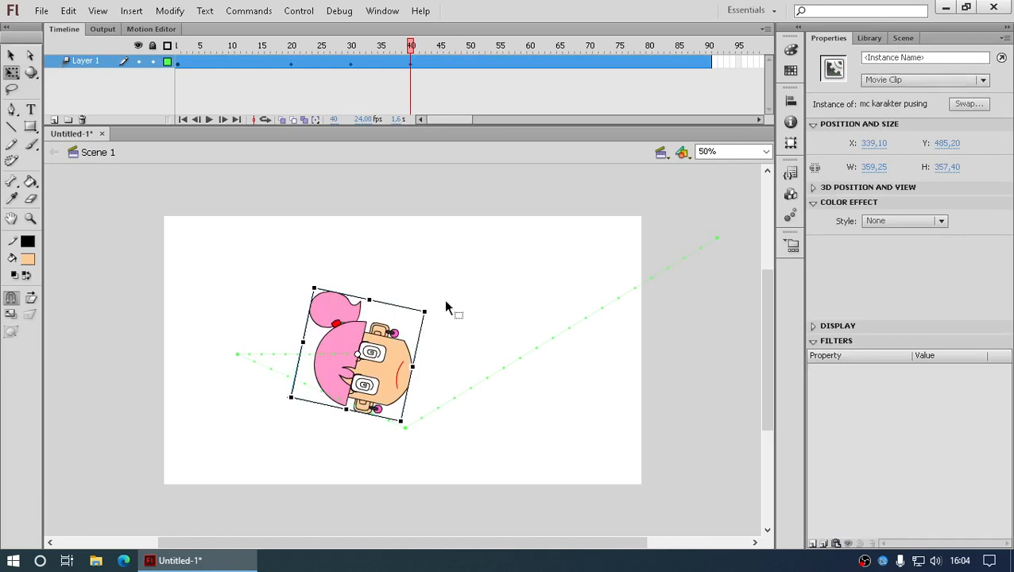
pyautogui.moveTo(446, 302); pyautogui.dragTo(395, 399)
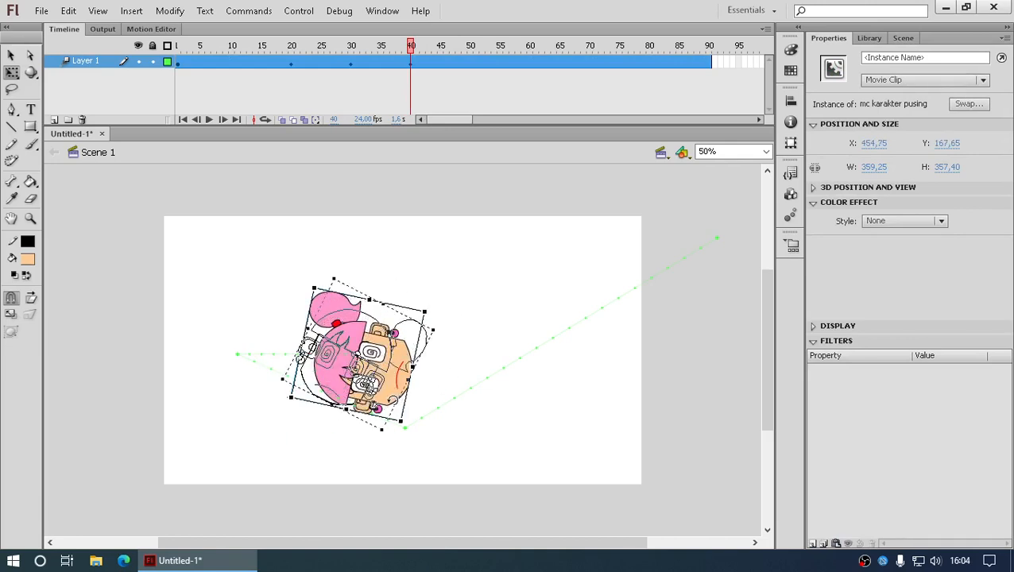
pyautogui.moveTo(433, 330); pyautogui.dragTo(417, 353)
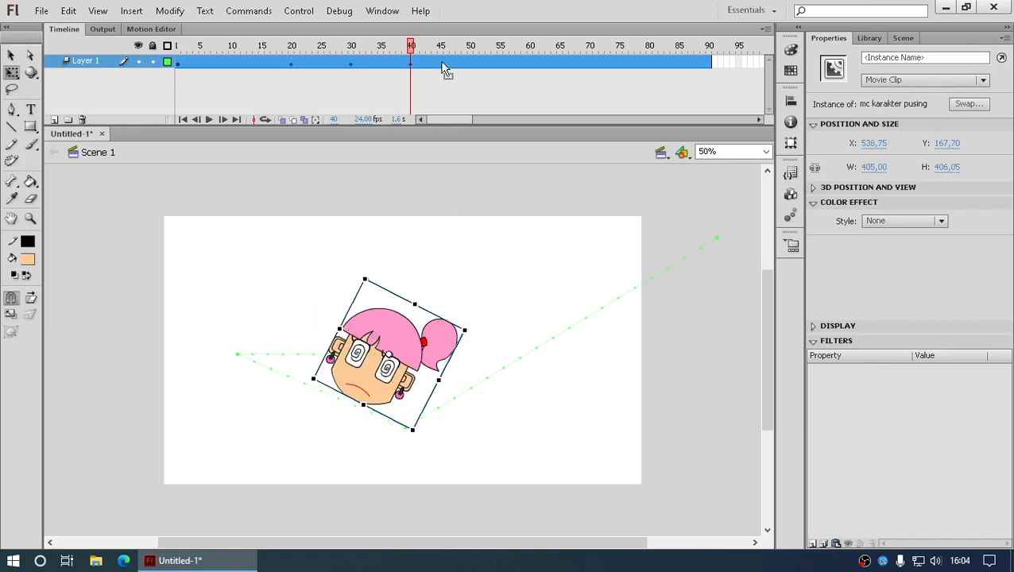
# - At frame 44, rotate the character to a slight counterclockwise tilt
pyautogui.click(434, 62)
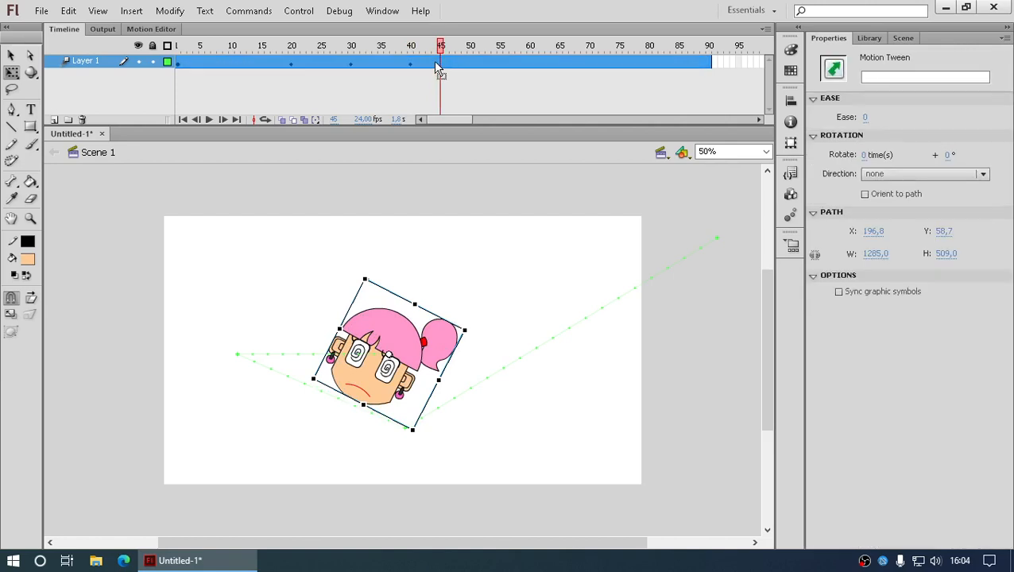
pyautogui.click(445, 102)
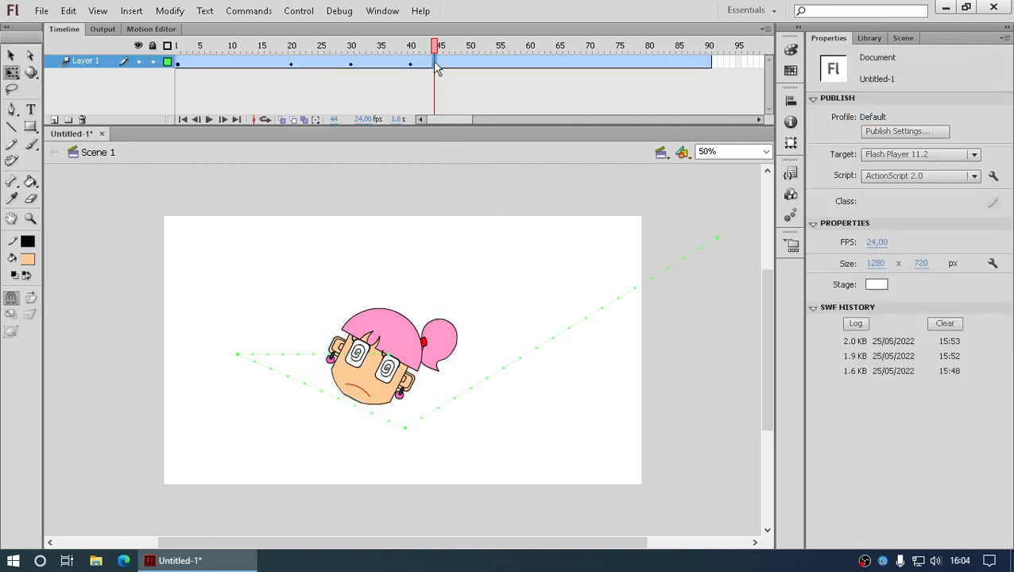
pyautogui.click(419, 314)
pyautogui.moveTo(424, 445); pyautogui.dragTo(480, 421)
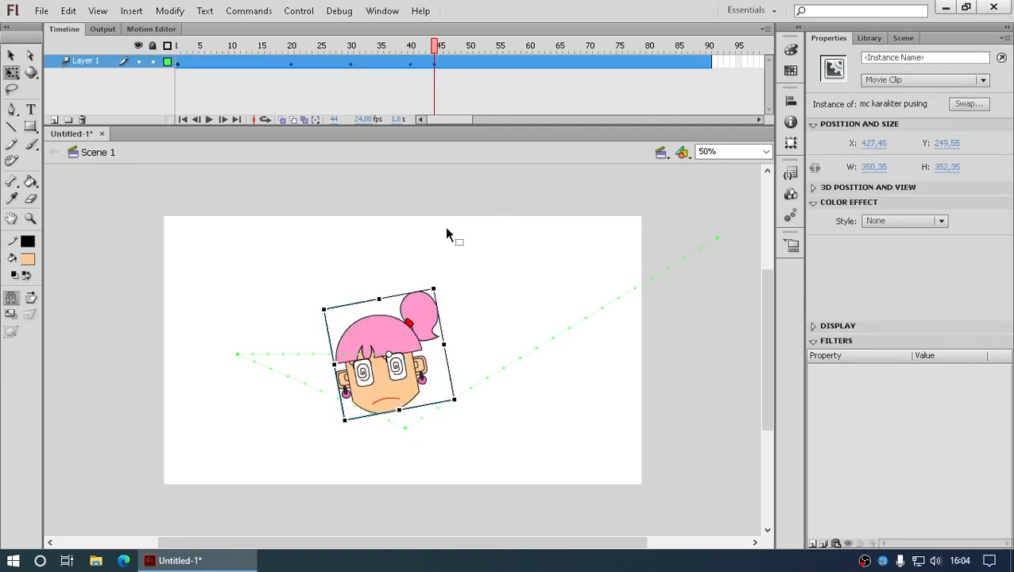
# - Rotate the dizzy character to a clockwise tilt at frame 46, and back to almost upright at frame 47
pyautogui.click(446, 61)
pyautogui.click(446, 68)
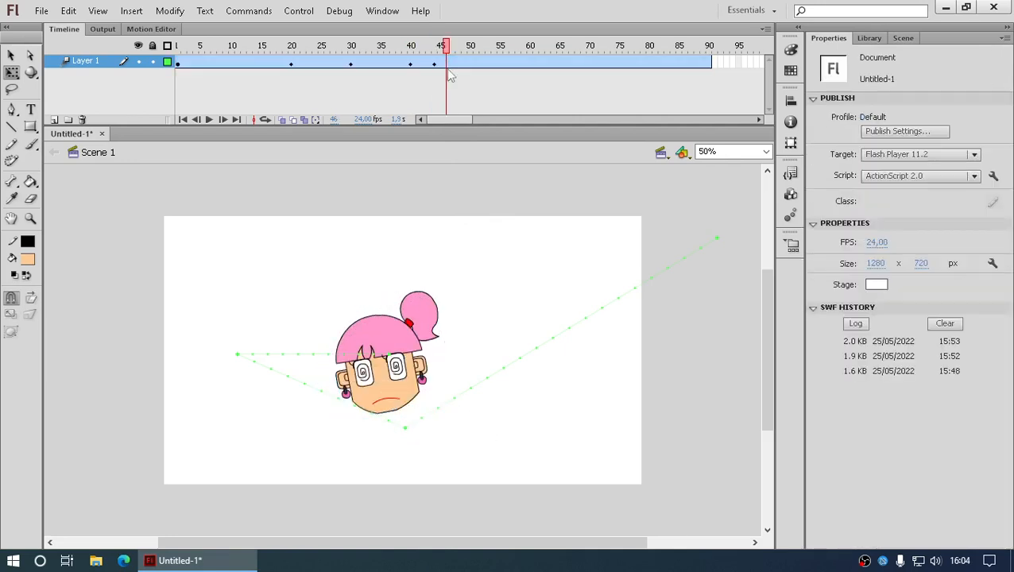
pyautogui.moveTo(455, 402); pyautogui.dragTo(423, 425)
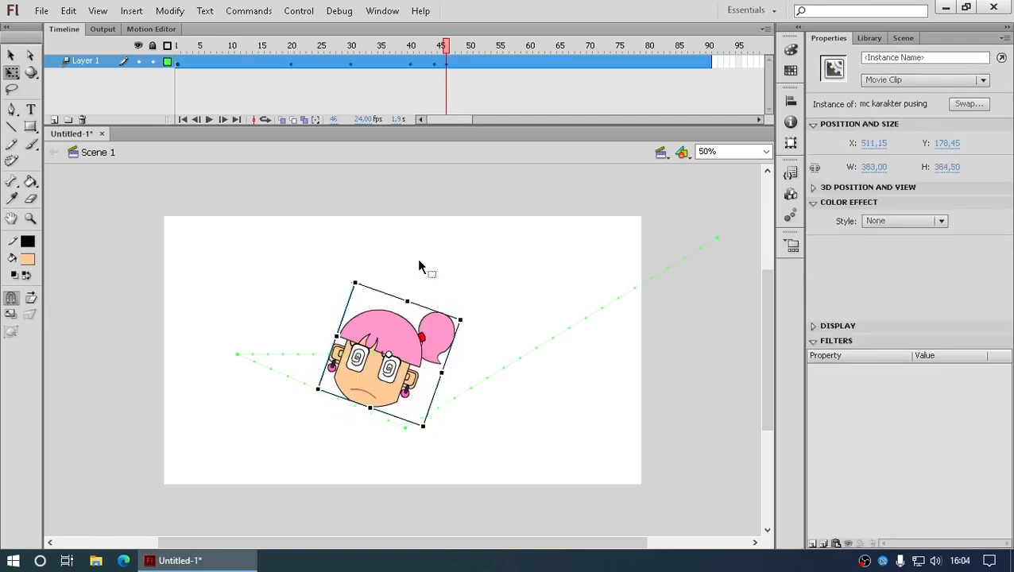
pyautogui.click(453, 63)
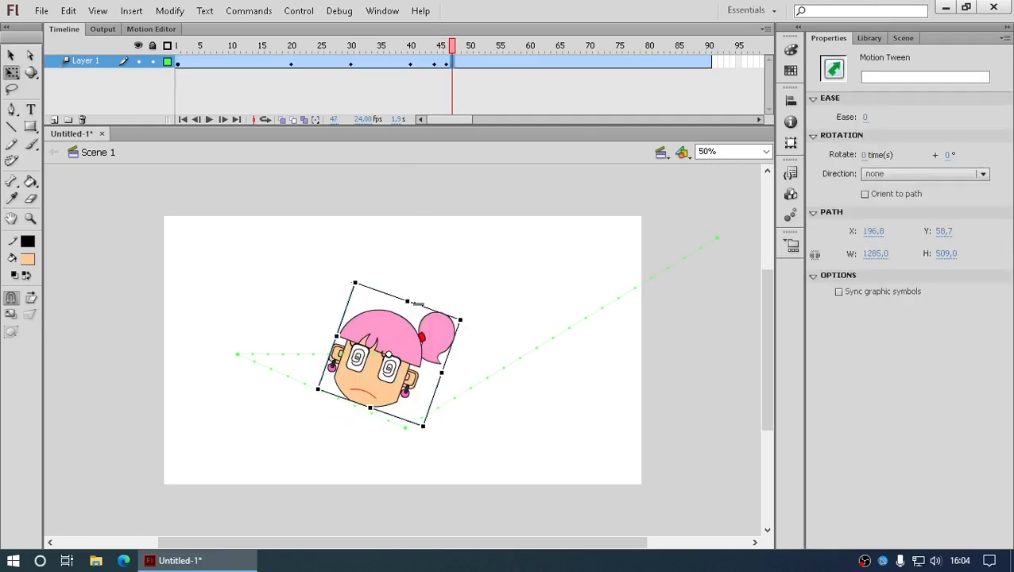
pyautogui.moveTo(433, 435)
pyautogui.mouseDown()
pyautogui.moveTo(455, 439)
pyautogui.moveTo(452, 430)
pyautogui.mouseUp()
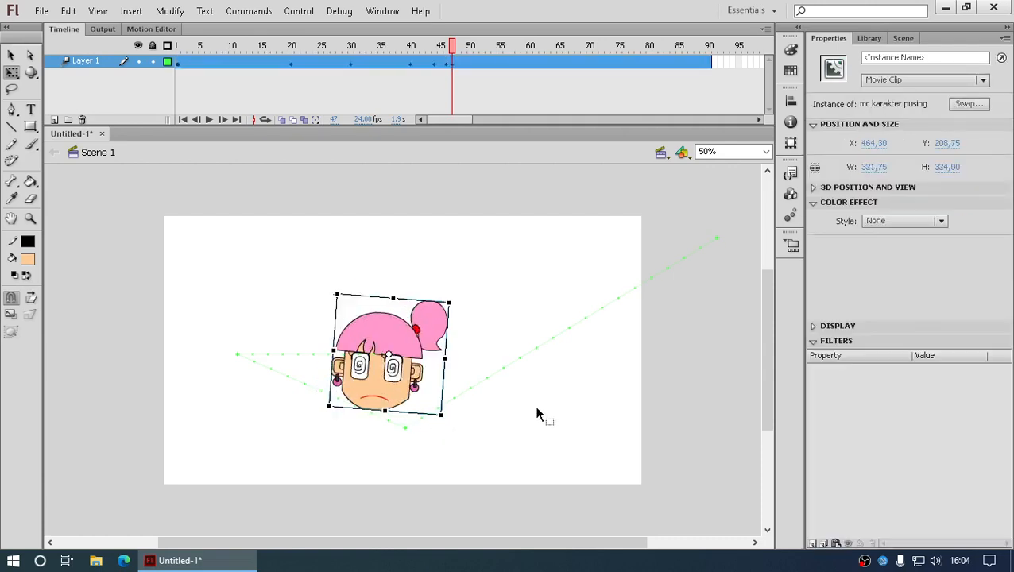
pyautogui.click(536, 413)
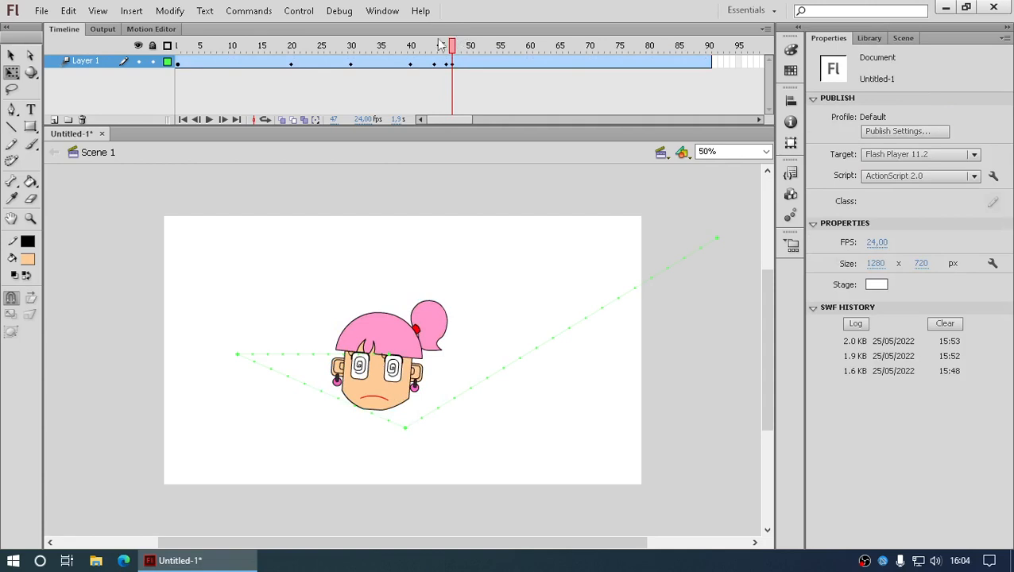
# - Scrub through the end of the tween and test the movie to check the tumbling animation
pyautogui.moveTo(441, 44); pyautogui.dragTo(503, 75)
pyautogui.hotkey('ctrl', 'Return')
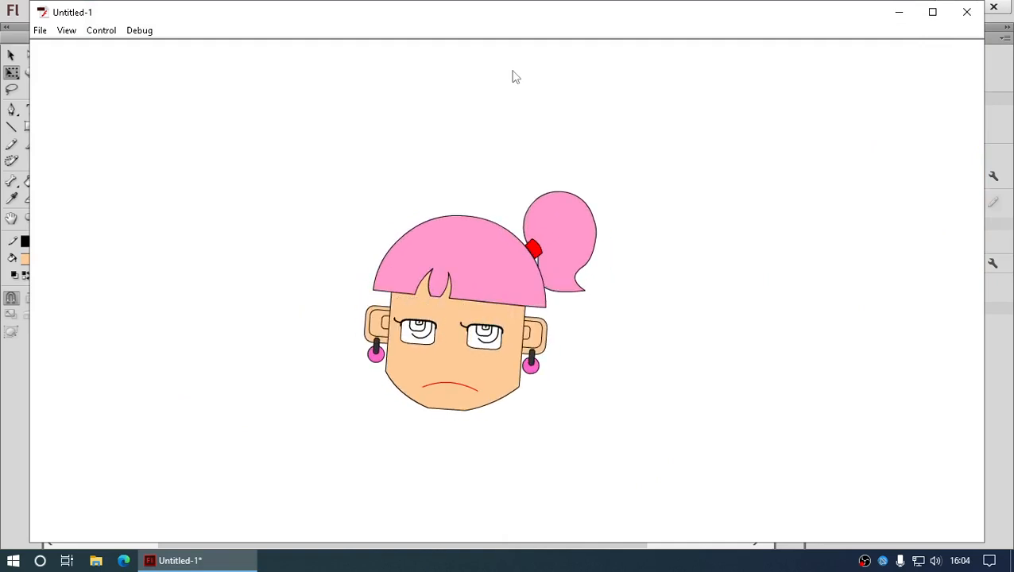
pyautogui.click(977, 8)
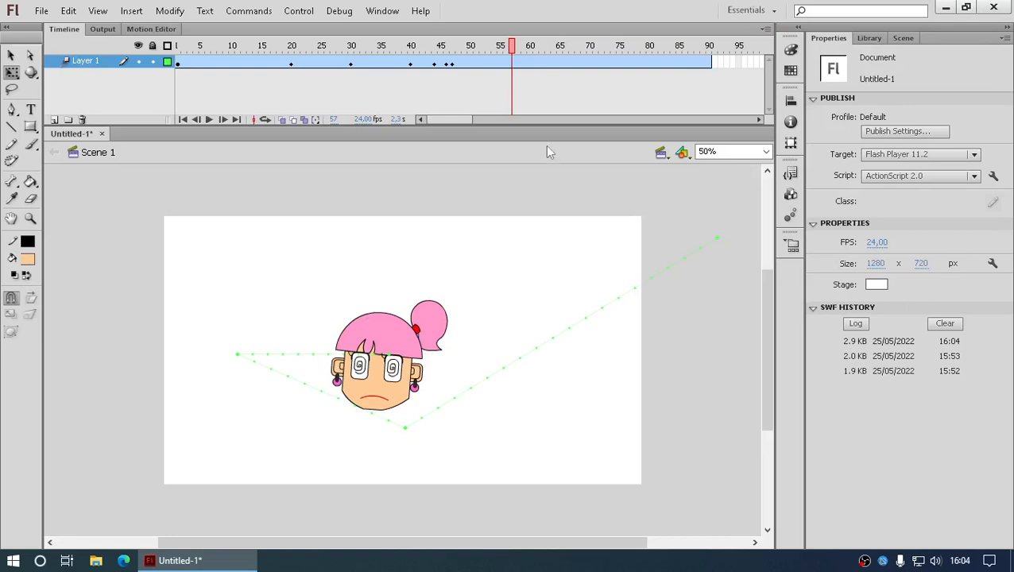
# - Remove surplus frames after the last tween keyframe so that the motion tween span ends at frame 57
pyautogui.click(493, 62)
pyautogui.hotkey('shift', 'F5')
pyautogui.hotkey('shift', 'F5')
pyautogui.hotkey('shift', 'F5')
pyautogui.hotkey('shift', 'F5')
pyautogui.hotkey('shift', 'F5')
pyautogui.hotkey('shift', 'F5')
pyautogui.hotkey('shift', 'F5')
pyautogui.hotkey('shift', 'F5')
pyautogui.hotkey('shift', 'F5')
pyautogui.hotkey('shift', 'F5')
pyautogui.hotkey('shift', 'F5')
pyautogui.hotkey('shift', 'F5')
pyautogui.hotkey('shift', 'F5')
pyautogui.hotkey('shift', 'F5')
pyautogui.hotkey('shift', 'F5')
pyautogui.hotkey('shift', 'F5')
pyautogui.hotkey('shift', 'F5')
pyautogui.hotkey('shift', 'F5')
pyautogui.hotkey('shift', 'F5')
pyautogui.hotkey('shift', 'F5')
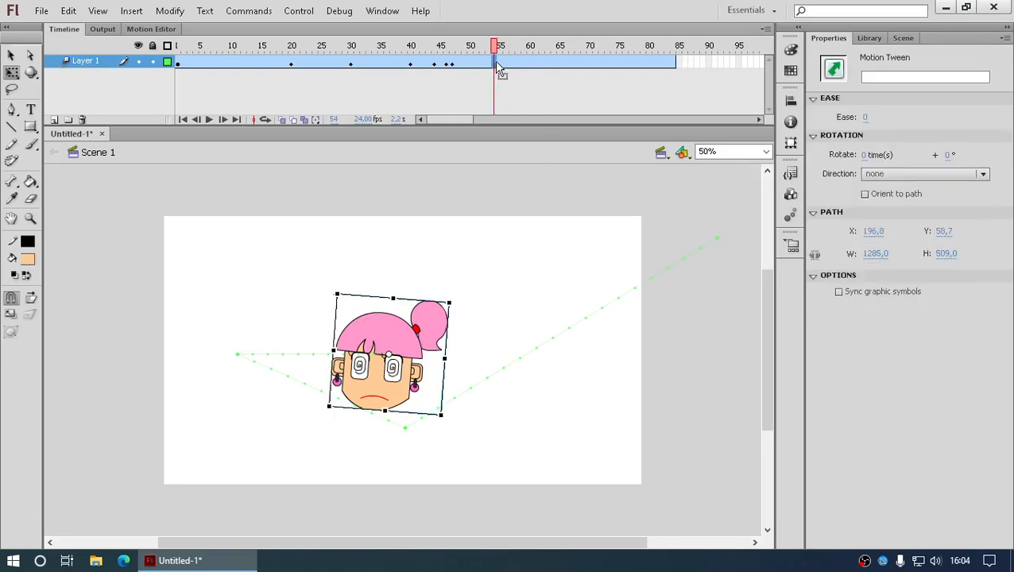
pyautogui.hotkey('shift', 'F5')
pyautogui.hotkey('shift', 'F5')
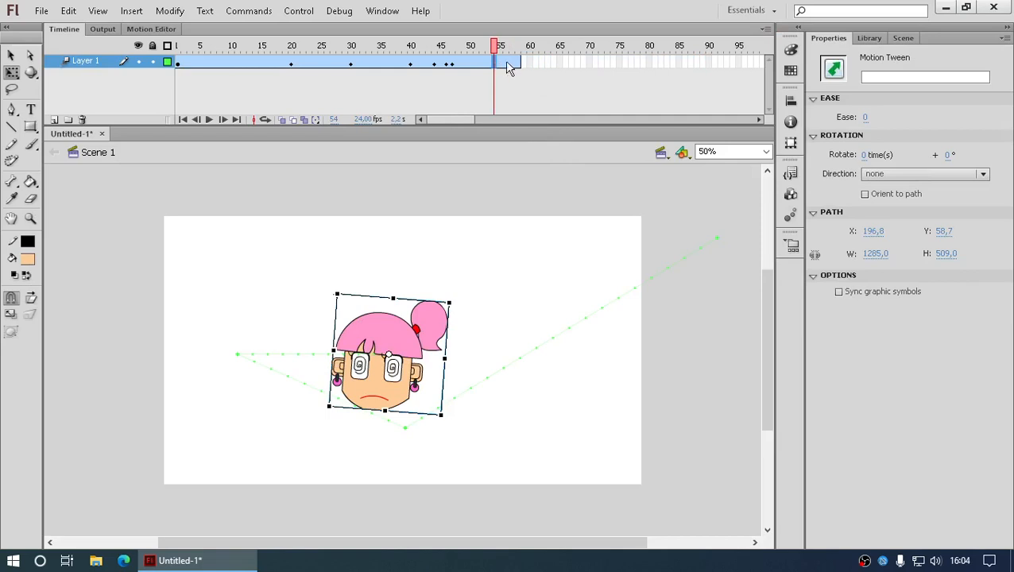
pyautogui.click(521, 64)
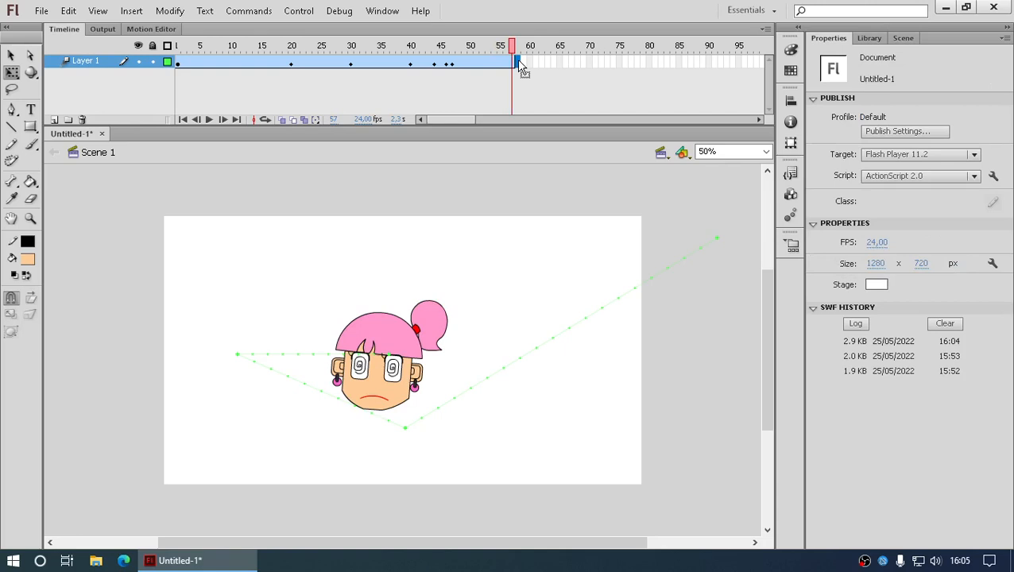
# - Insert a blank keyframe at frame 58, turn on onion skinning, and place mc karakter diam over the previous pose
pyautogui.click(518, 63)
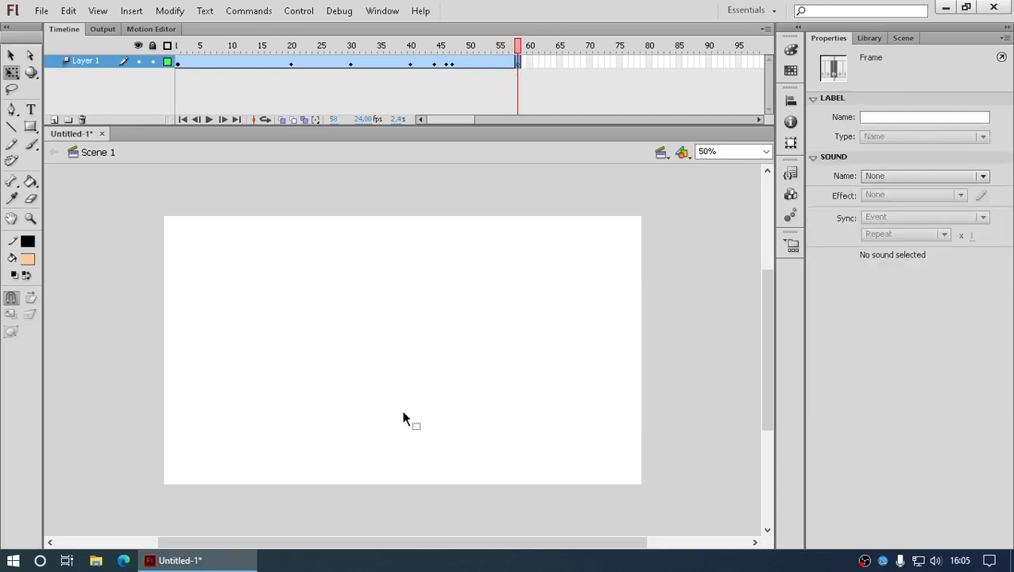
pyautogui.click(283, 119)
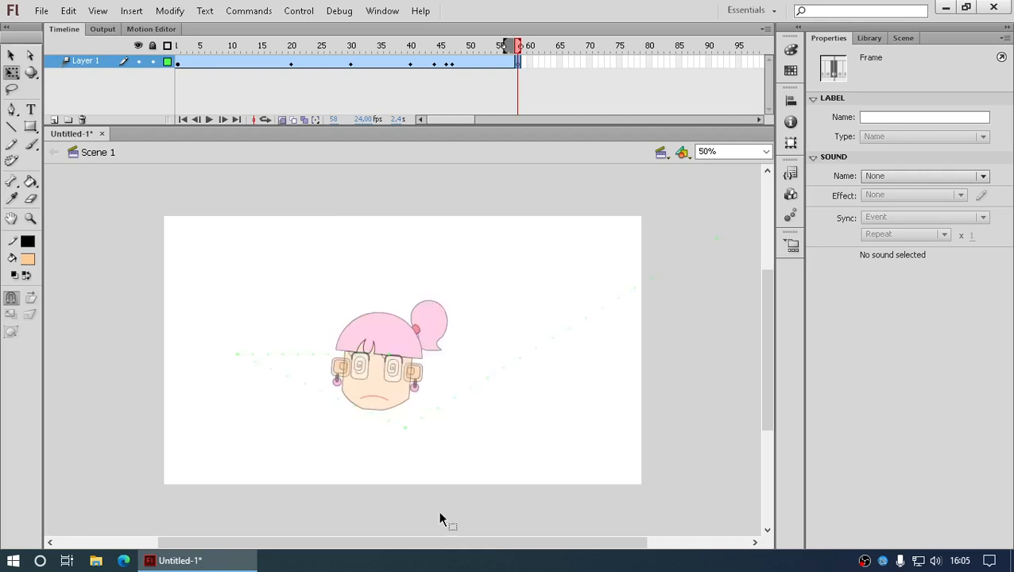
pyautogui.click(868, 40)
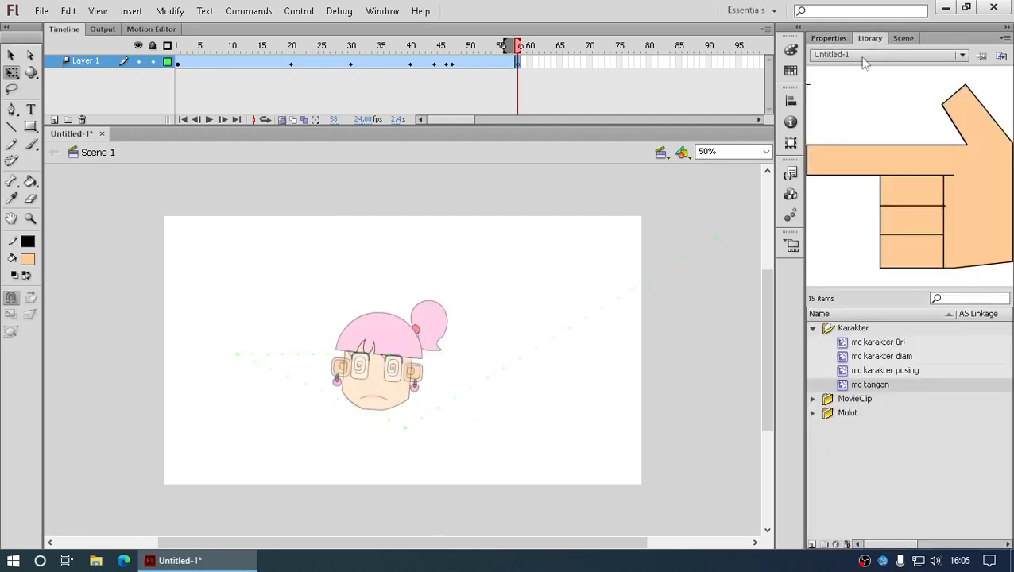
pyautogui.click(885, 357)
pyautogui.moveTo(885, 362); pyautogui.dragTo(384, 362)
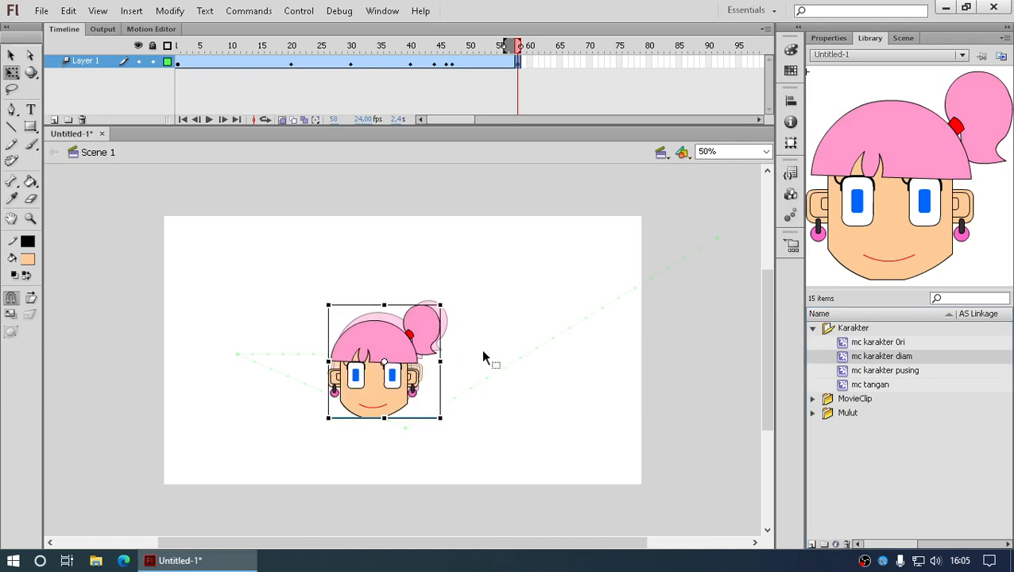
# - Nudge the mc karakter diam instance right and up until it lines up with the onion-skinned dizzy character
pyautogui.press('Right')
pyautogui.press('Right')
pyautogui.press('Right')
pyautogui.press('Right')
pyautogui.press('Up')
pyautogui.press('Up')
pyautogui.press('Up')
pyautogui.press('Up')
pyautogui.press('Up')
pyautogui.press('Up')
pyautogui.press('Up')
pyautogui.press('Up')
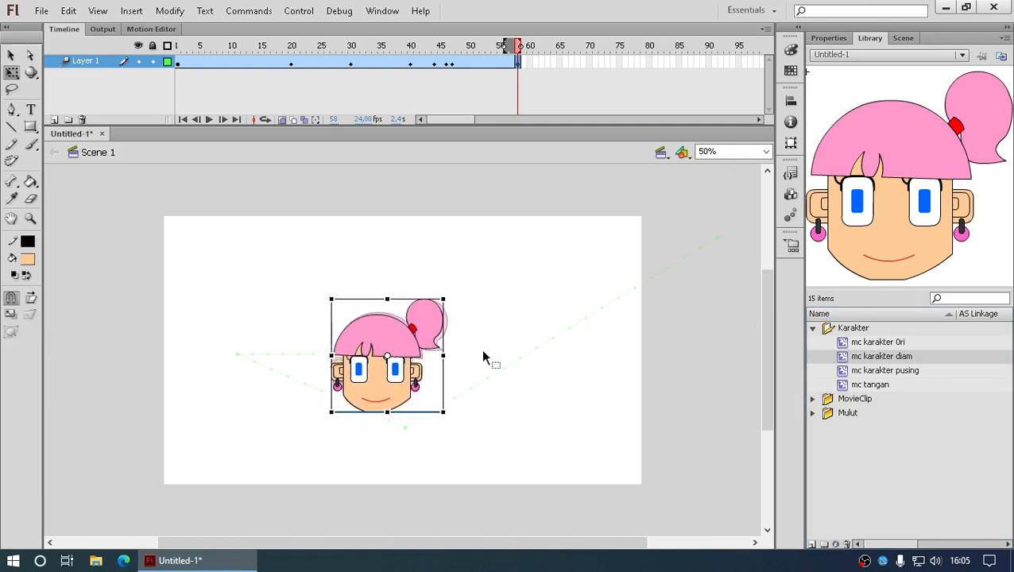
pyautogui.press('Right')
pyautogui.press('Up')
pyautogui.press('Right')
pyautogui.press('Up')
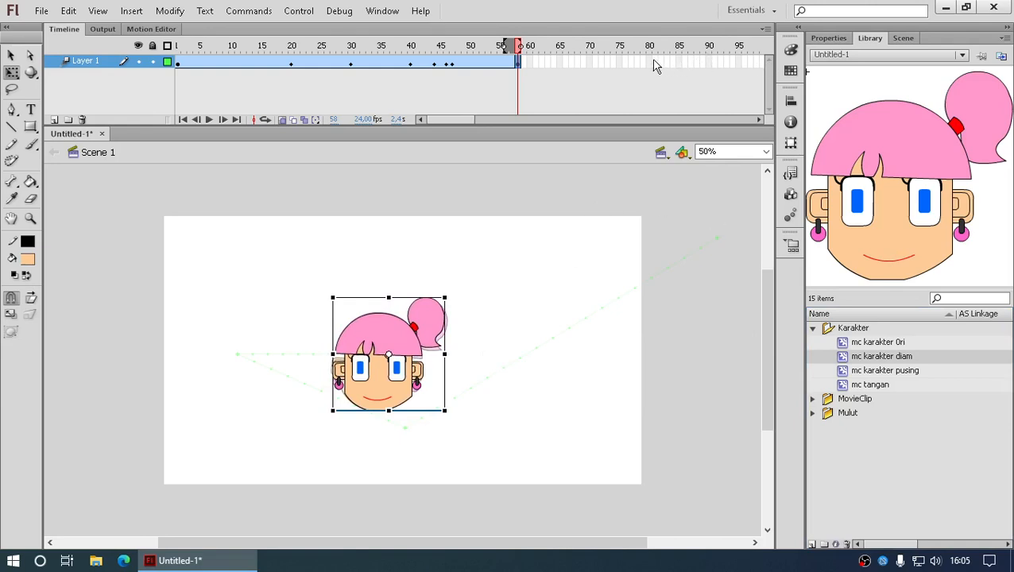
# - Extend the calm character's frames to frame 90 and test the movie
pyautogui.click(589, 62)
pyautogui.click(708, 62)
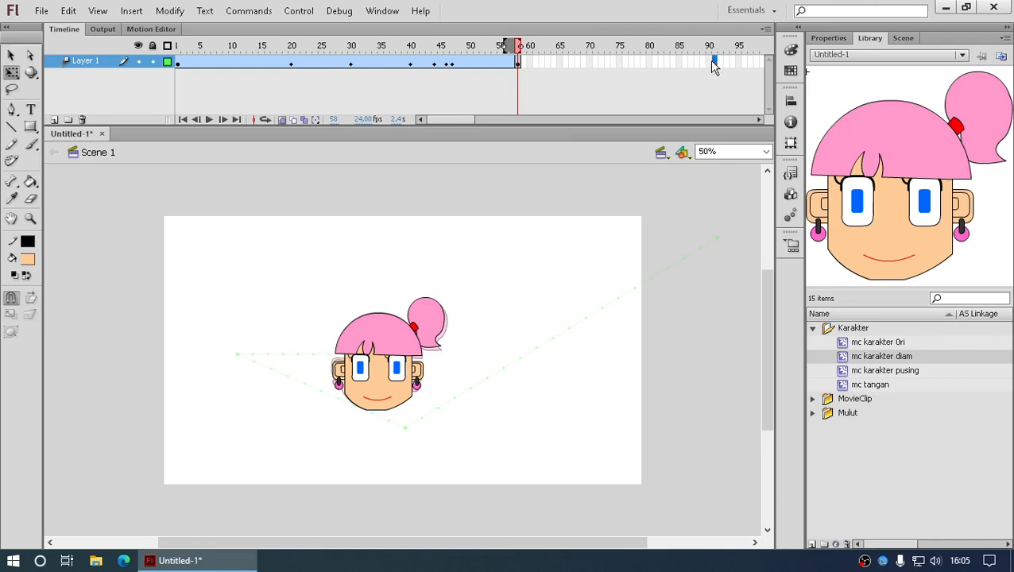
pyautogui.press('F6')
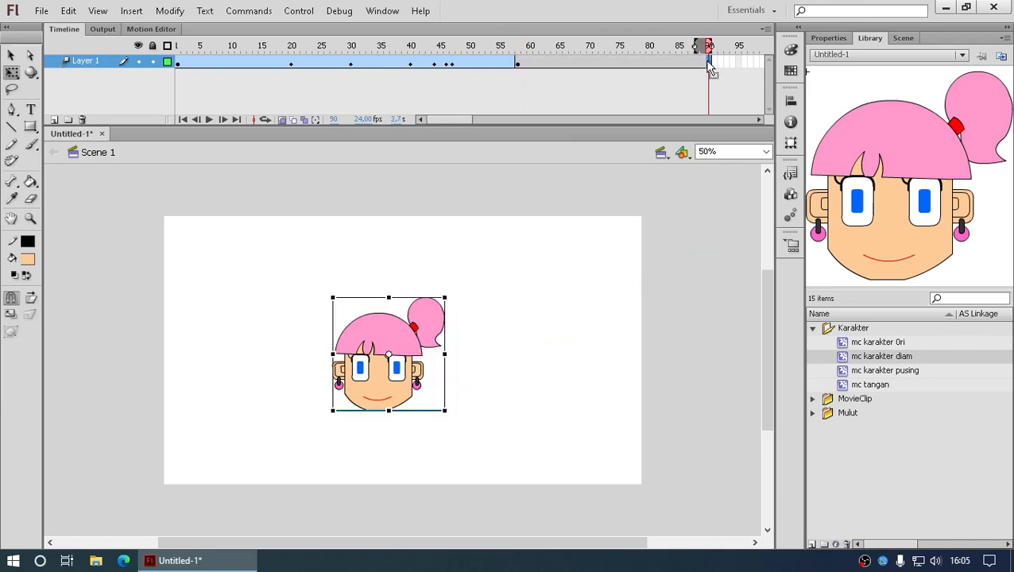
pyautogui.hotkey('ctrl', 'Return')
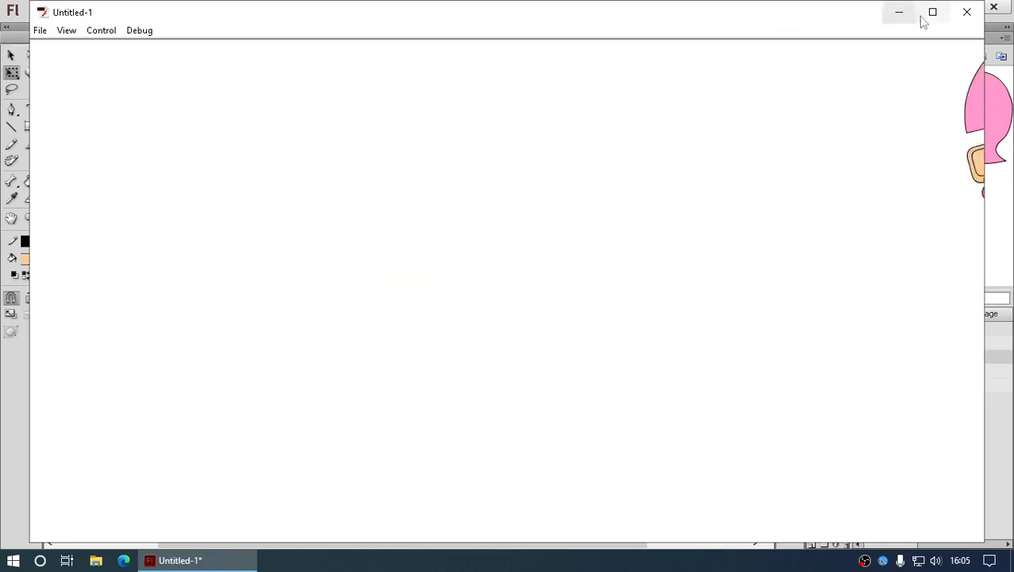
pyautogui.click(967, 13)
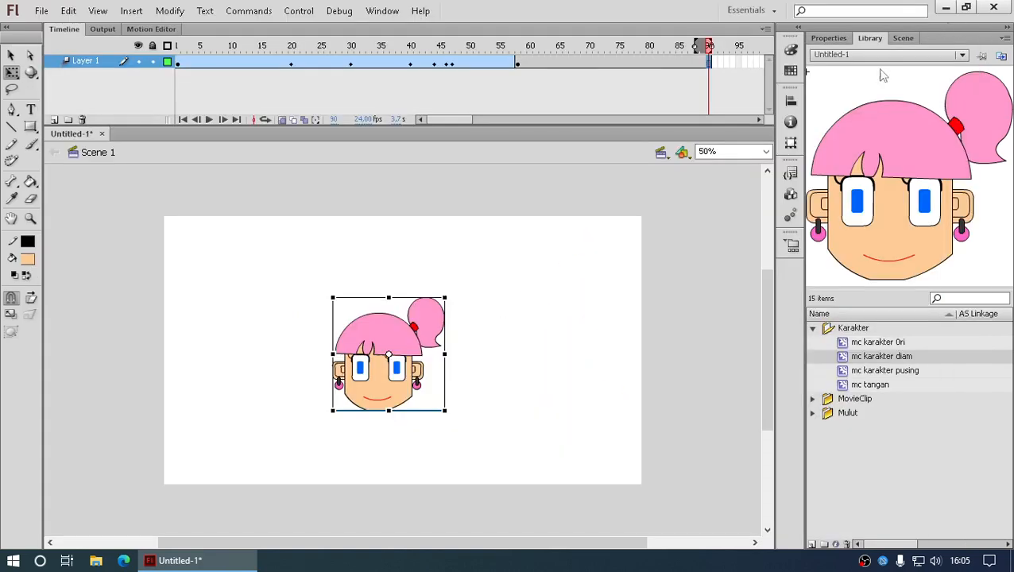
# - Insert a blank keyframe at frame 70 and place mc karakter 0ri over the onion-skinned character
pyautogui.click(559, 64)
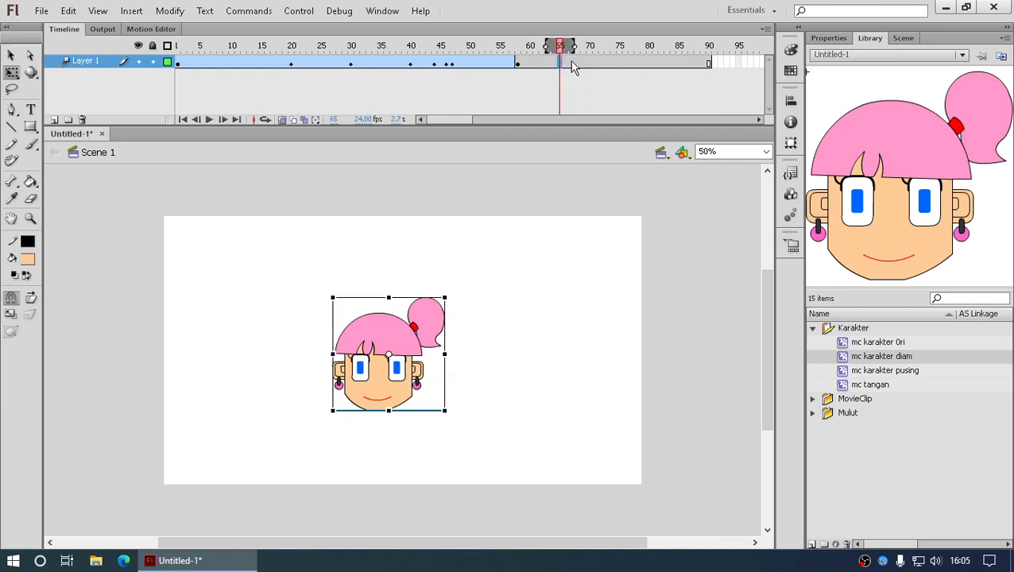
pyautogui.click(589, 63)
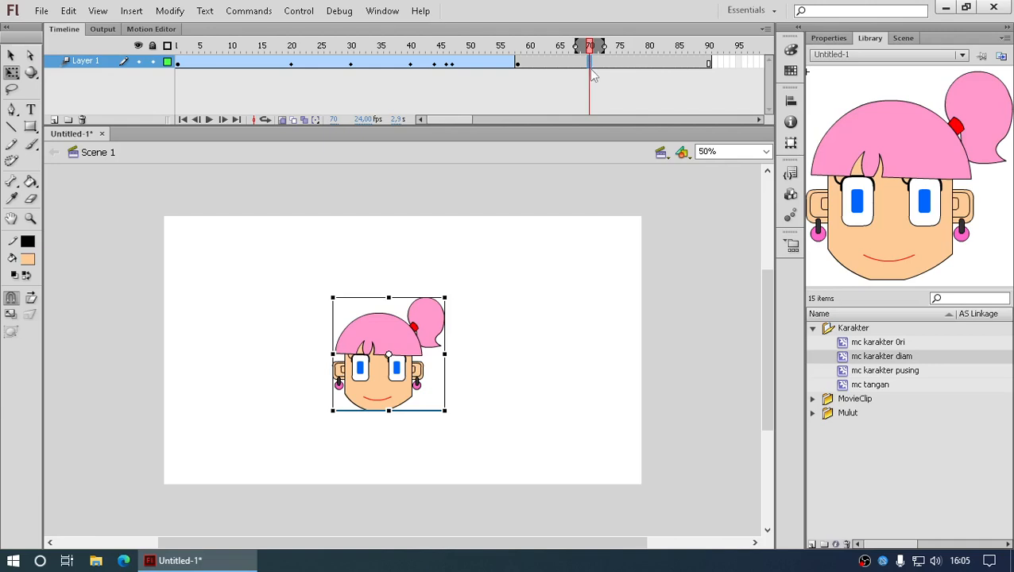
pyautogui.press('F7')
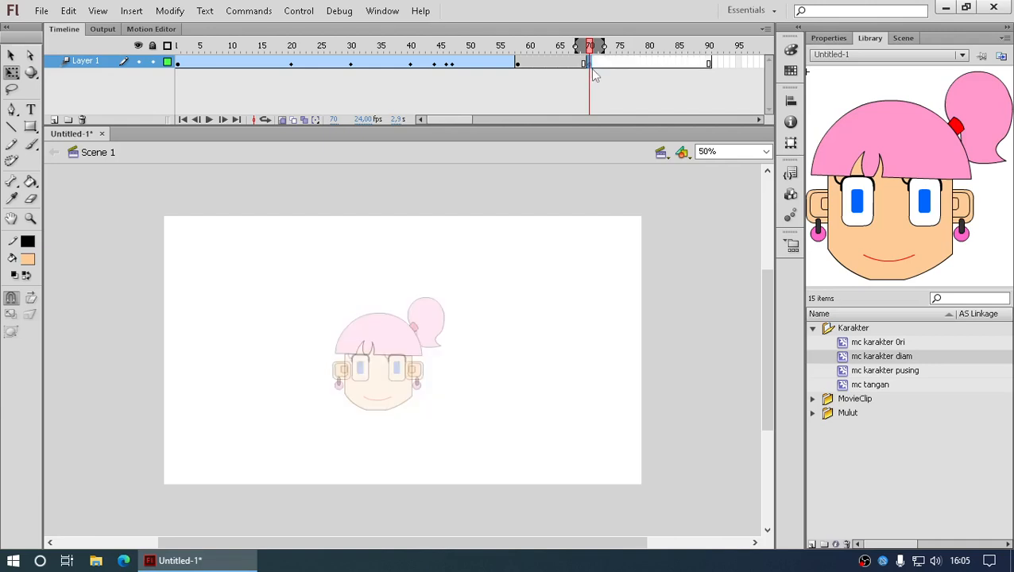
pyautogui.click(899, 347)
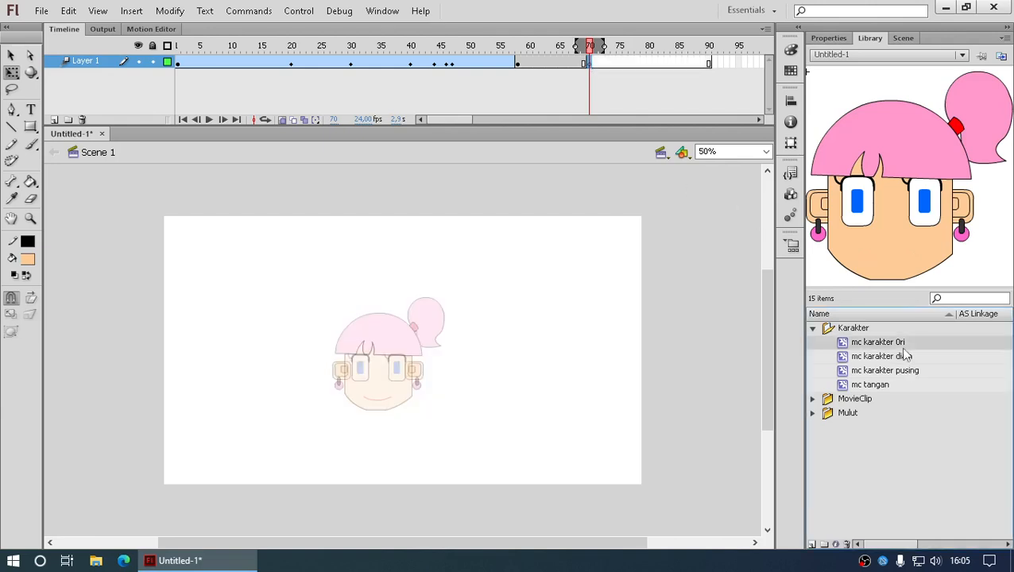
pyautogui.moveTo(912, 251); pyautogui.dragTo(381, 357)
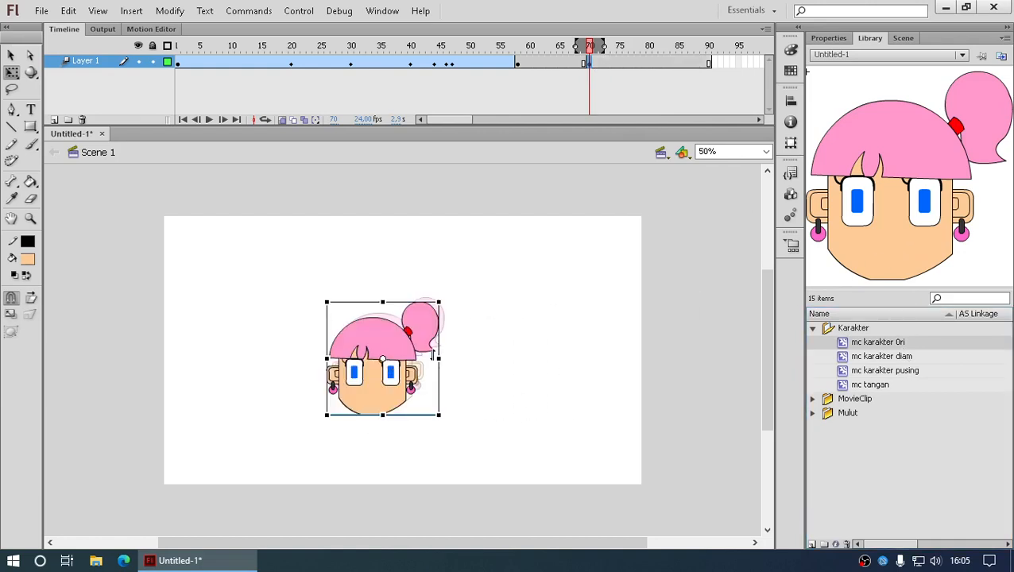
# - Nudge the mc karakter 0ri instance right and up to align it with the onion-skinned character
pyautogui.press('Right')
pyautogui.press('Right')
pyautogui.press('Right')
pyautogui.press('Right')
pyautogui.press('Right')
pyautogui.press('Right')
pyautogui.press('Right')
pyautogui.press('Right')
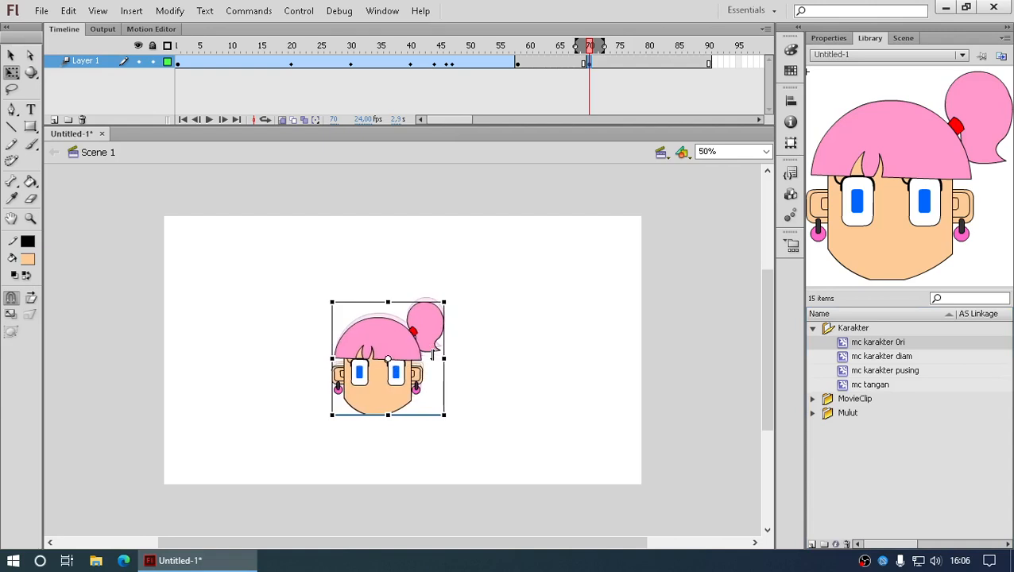
pyautogui.press('Up')
pyautogui.press('Up')
pyautogui.press('Up')
pyautogui.press('Up')
pyautogui.press('Up')
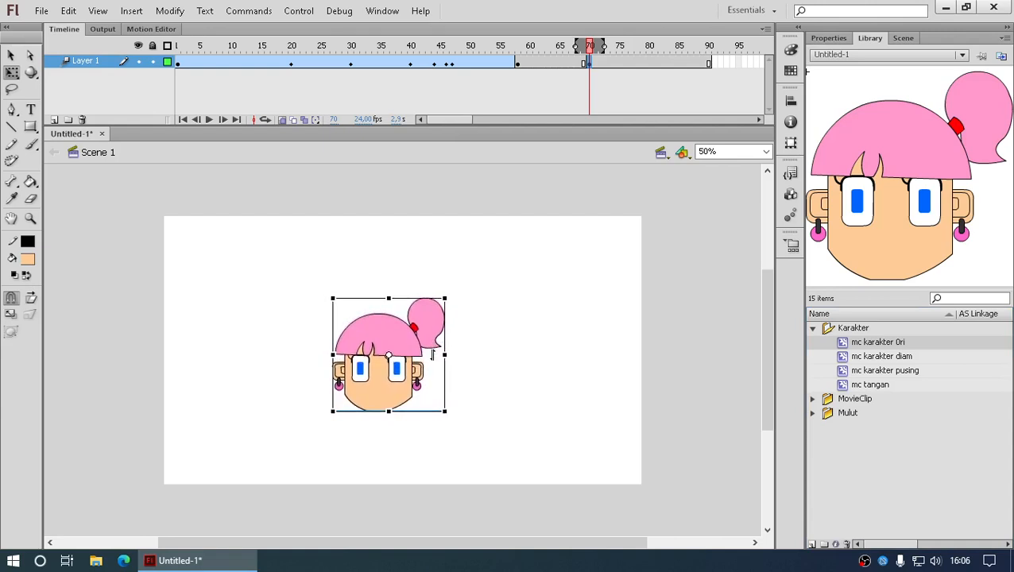
# - Rename the existing layer to karakter and add a layer named mulut above it
pyautogui.doubleClick(97, 61)
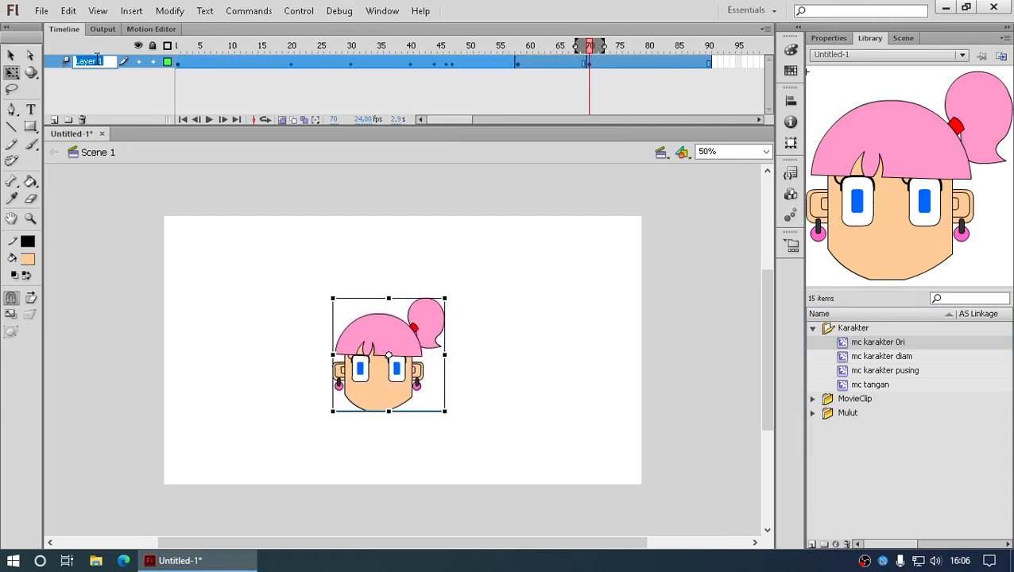
pyautogui.write('karakter')
pyautogui.click(69, 106)
pyautogui.click(54, 120)
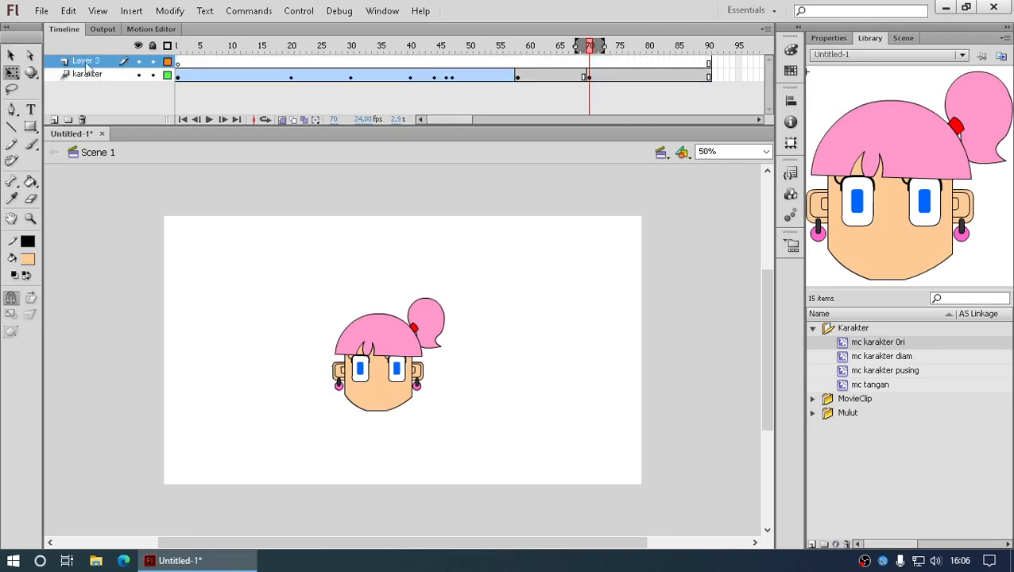
pyautogui.doubleClick(88, 61)
pyautogui.write('mulut')
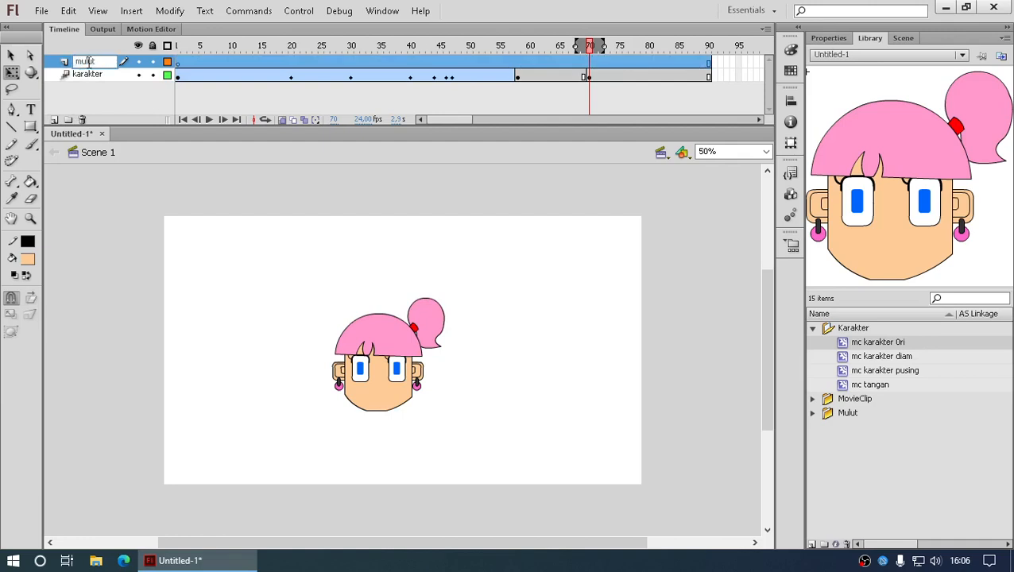
pyautogui.press('Return')
# - Insert a blank keyframe at frame 70 of the mulut layer and place mc mulut diam on the character's face
pyautogui.moveTo(589, 43); pyautogui.dragTo(578, 45)
pyautogui.click(590, 62)
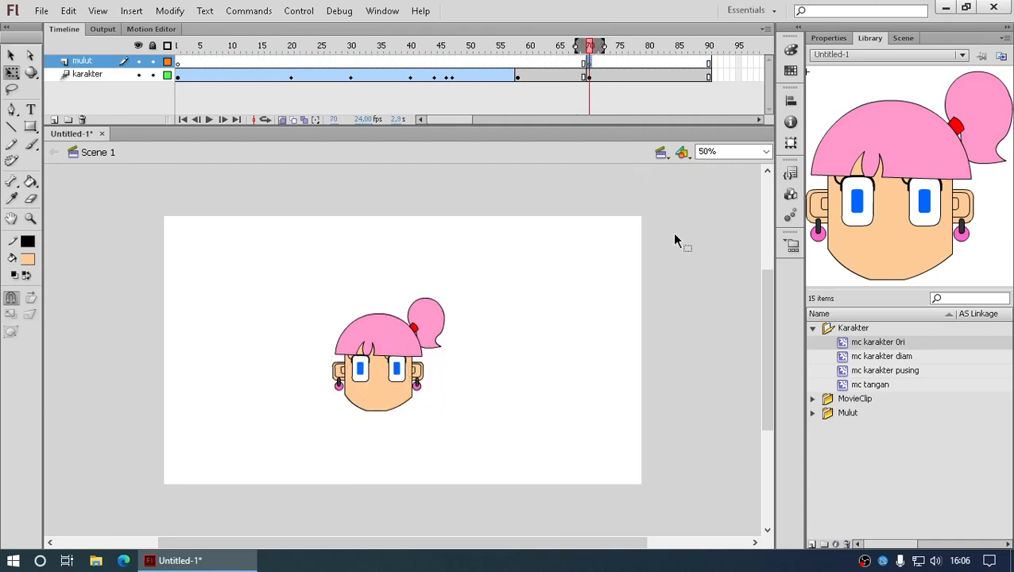
pyautogui.click(877, 358)
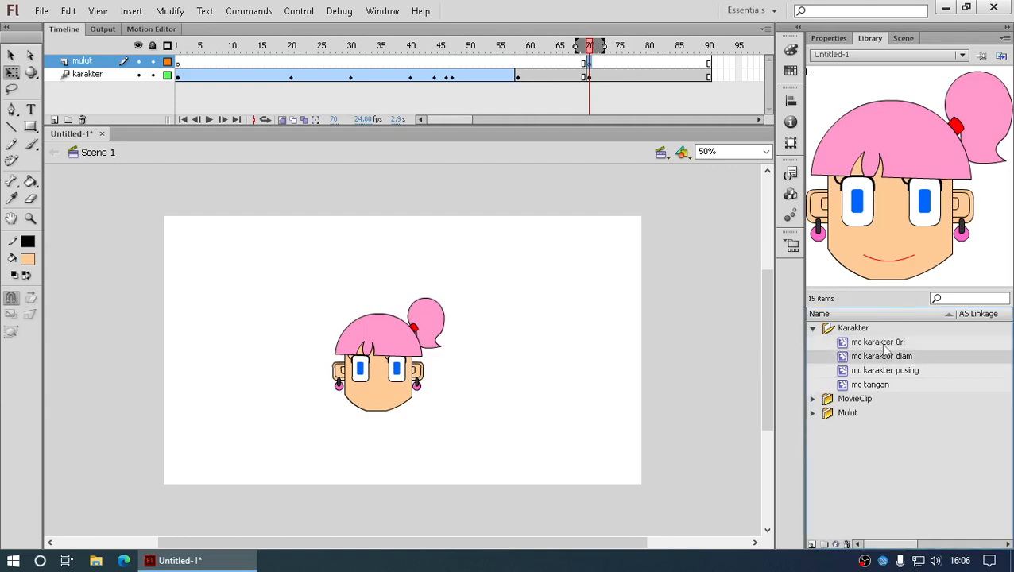
pyautogui.click(813, 413)
pyautogui.click(863, 429)
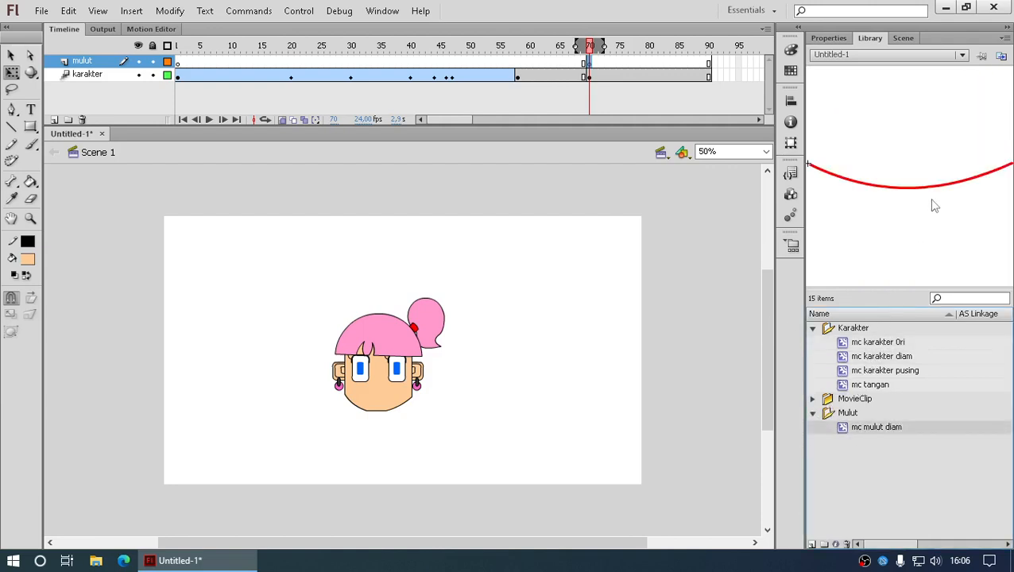
pyautogui.moveTo(931, 195); pyautogui.dragTo(380, 407)
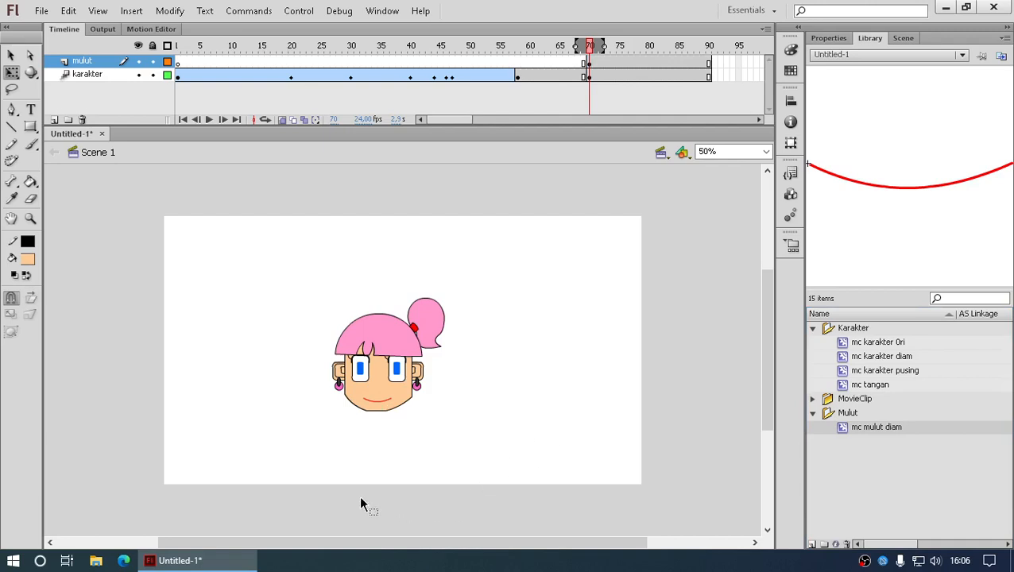
pyautogui.moveTo(590, 47)
pyautogui.mouseDown()
pyautogui.moveTo(563, 49)
pyautogui.moveTo(601, 56)
pyautogui.mouseUp()
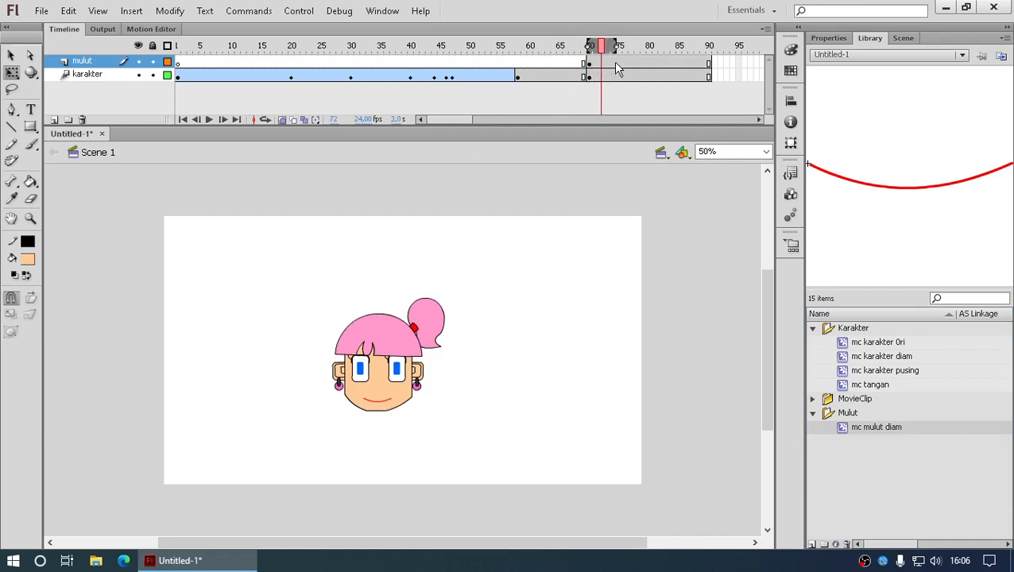
# - Extend the mulut and karakter layers to frame 120 and place a blank keyframe at frame 80 of mulut
pyautogui.click(622, 64)
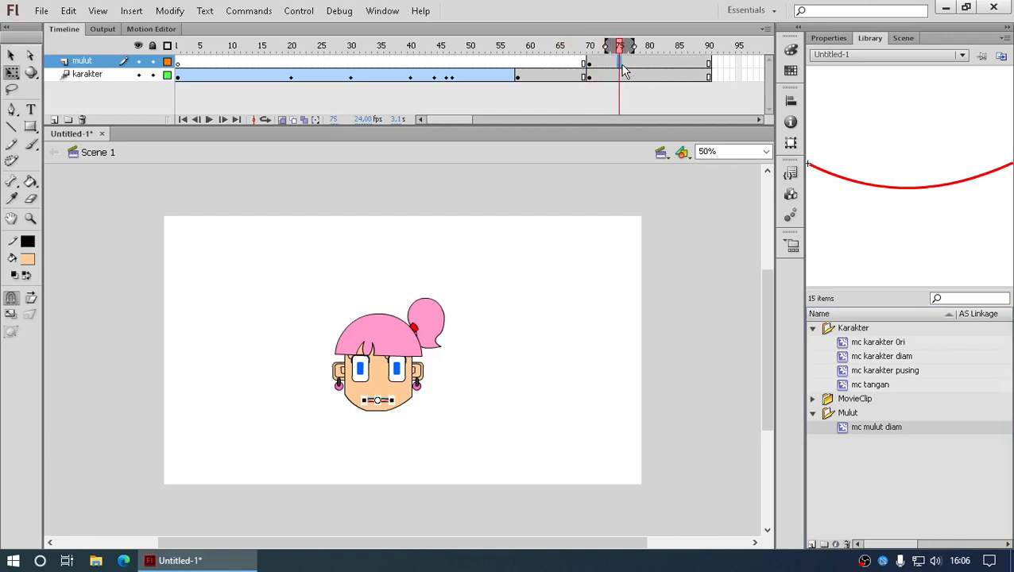
pyautogui.press('F7')
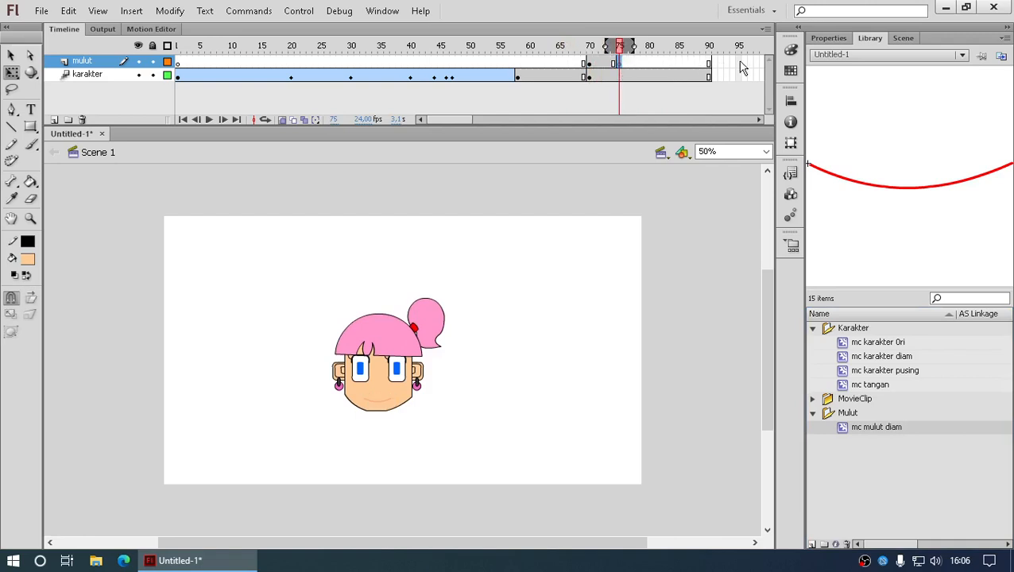
pyautogui.moveTo(451, 120); pyautogui.dragTo(474, 122)
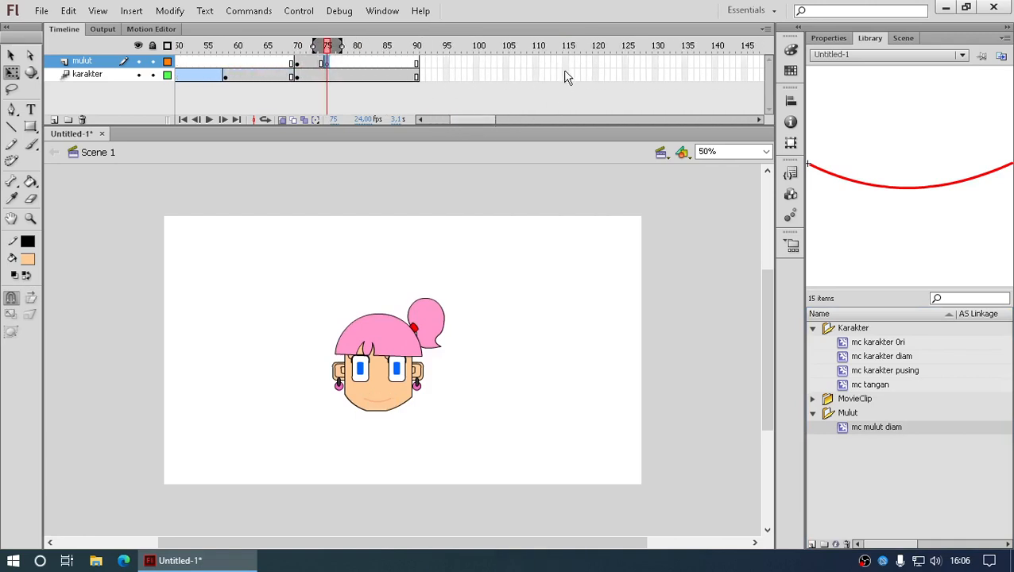
pyautogui.moveTo(595, 63); pyautogui.dragTo(600, 86)
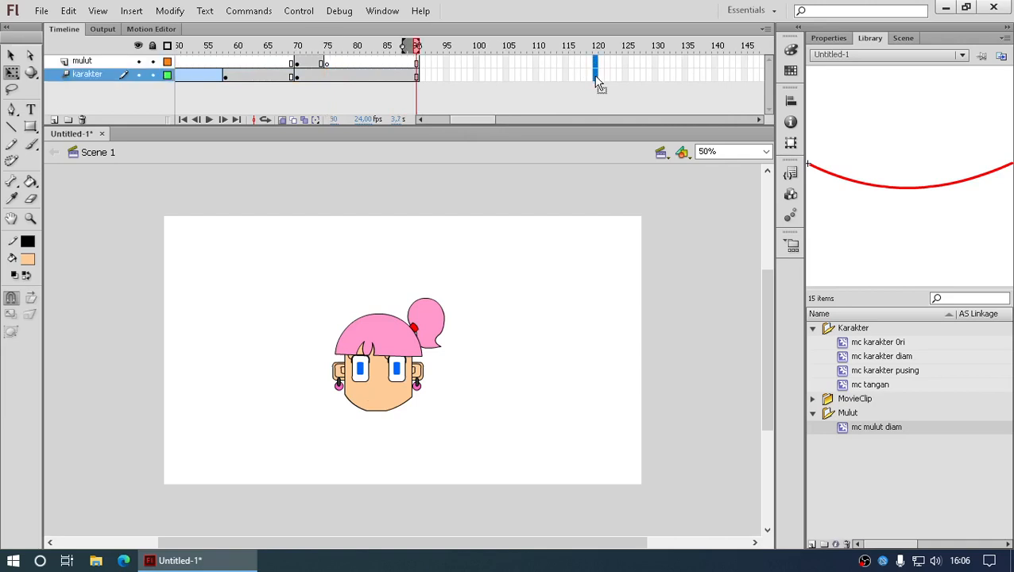
pyautogui.press('F5')
pyautogui.click(327, 62)
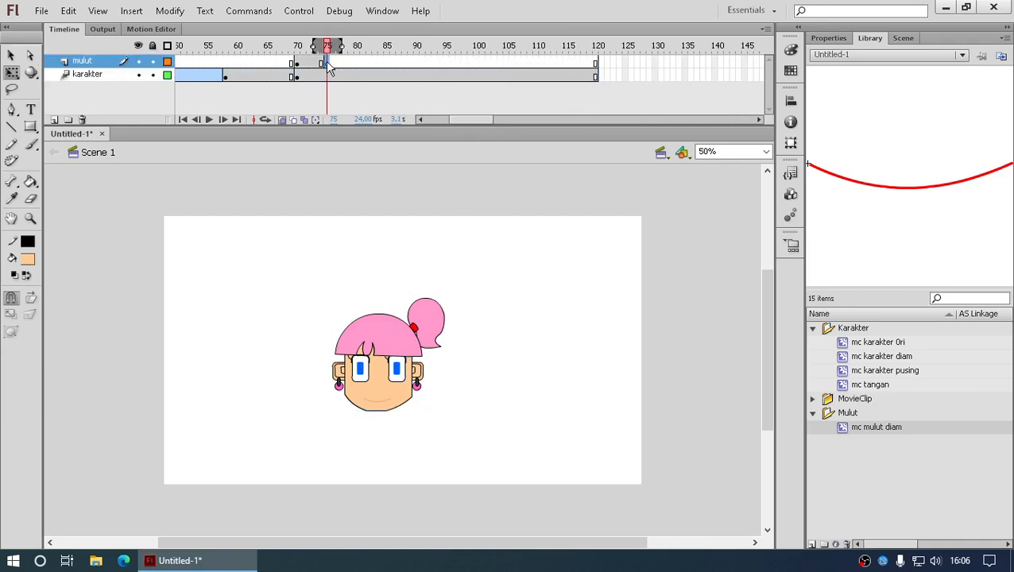
pyautogui.moveTo(329, 64); pyautogui.dragTo(357, 69)
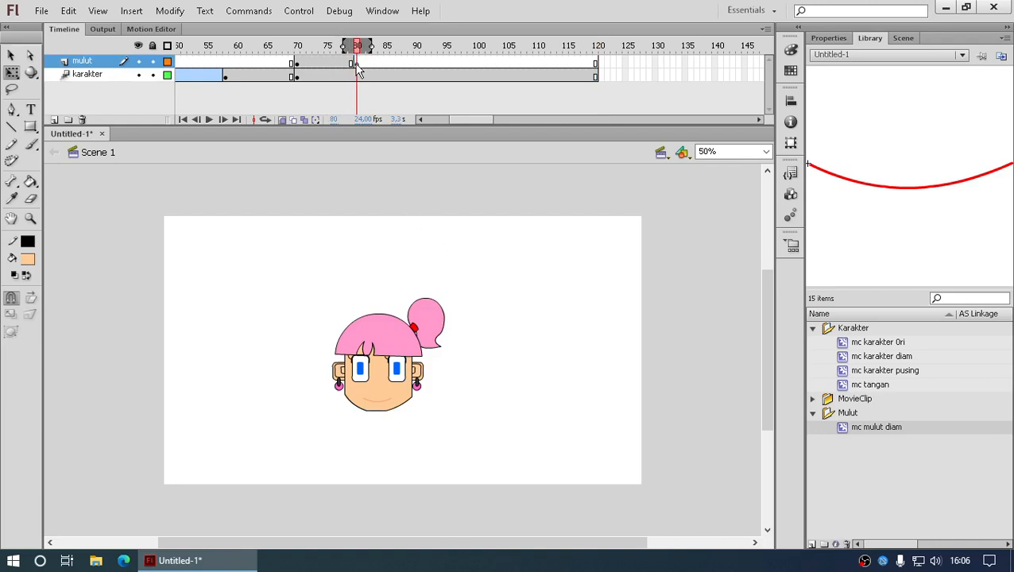
# - Draw a short horizontal line beside the character's head and recolour its stroke red with the Ink Bottle
pyautogui.click(11, 126)
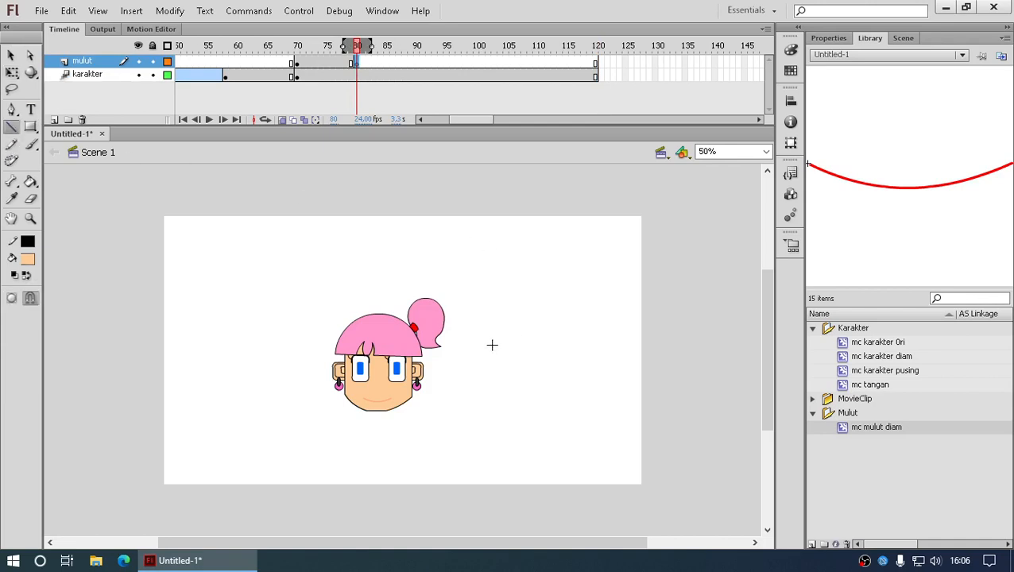
pyautogui.moveTo(486, 354)
pyautogui.mouseDown()
pyautogui.moveTo(547, 355)
pyautogui.moveTo(526, 354)
pyautogui.mouseUp()
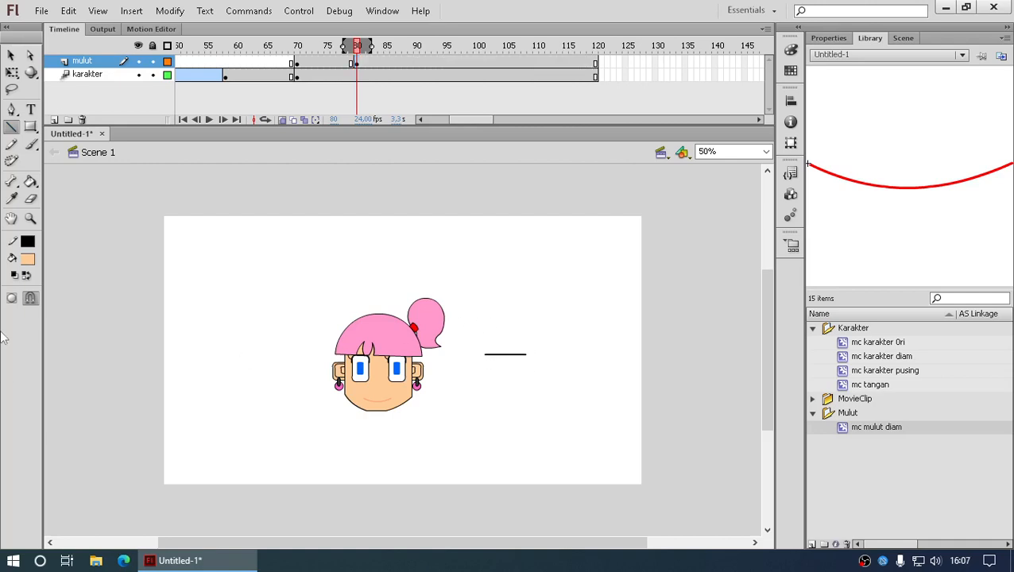
pyautogui.click(28, 242)
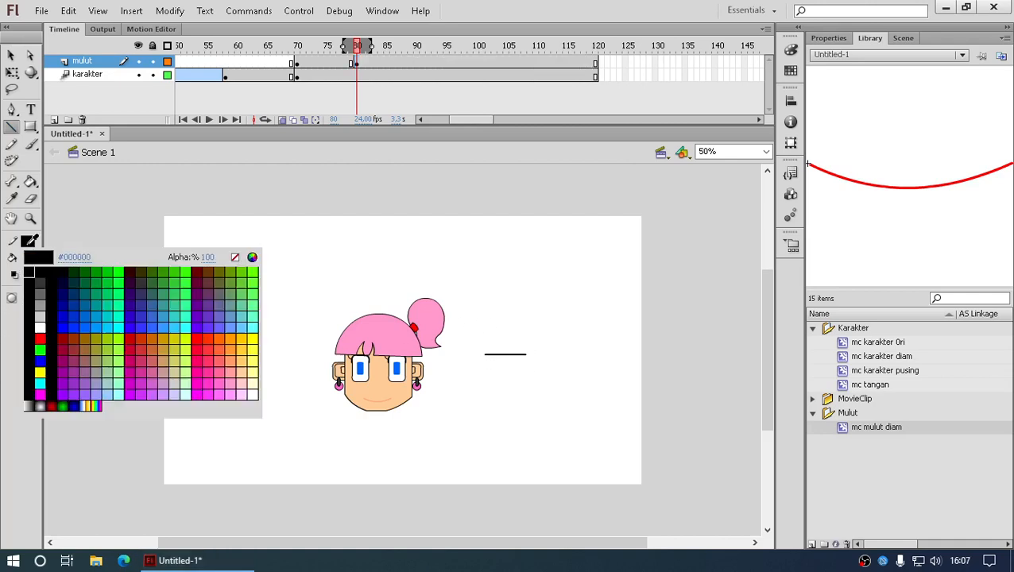
pyautogui.click(872, 181)
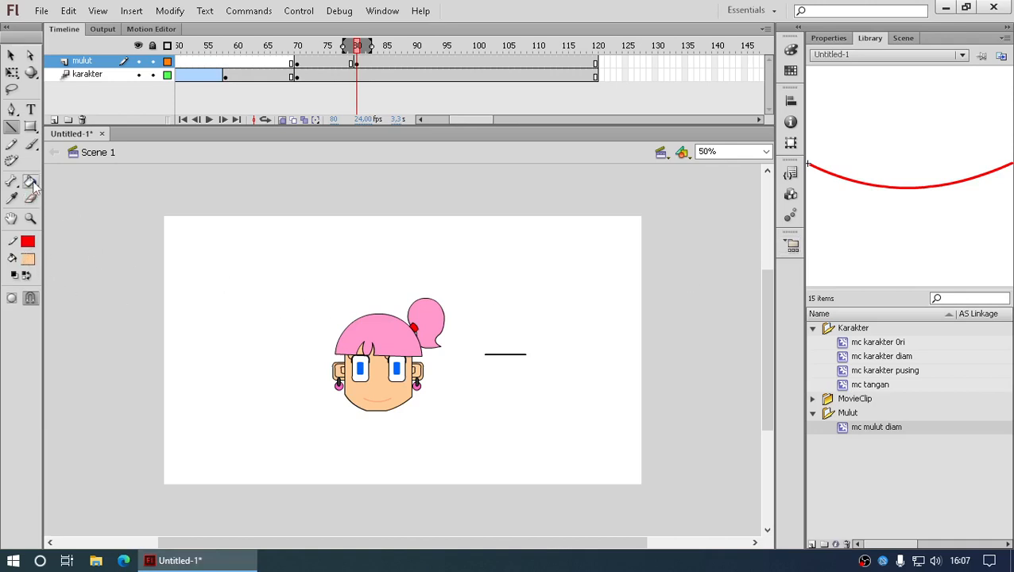
pyautogui.moveTo(30, 181); pyautogui.dragTo(72, 198)
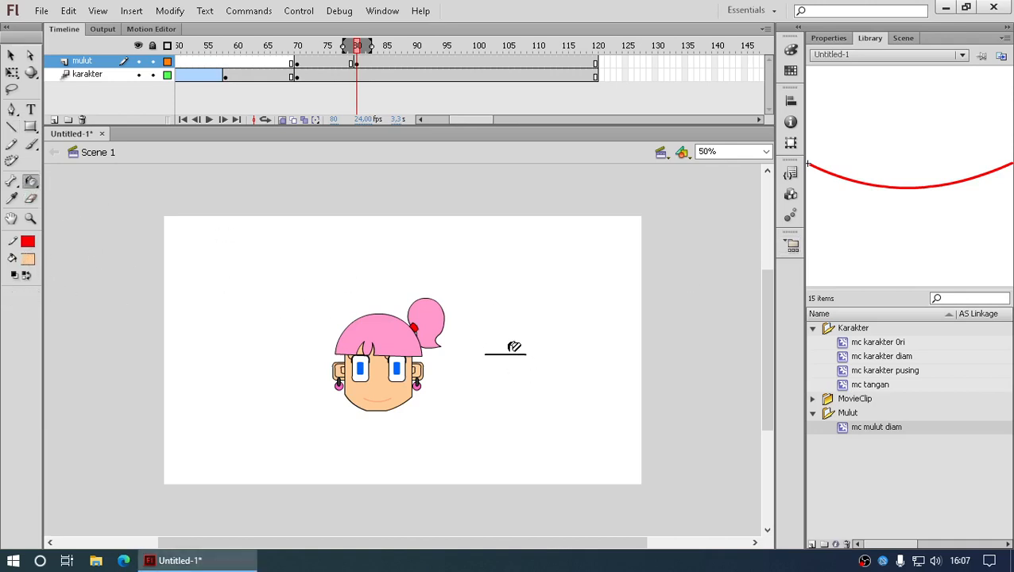
# - Move the red line down next to the chin and bend it into a shallow upward arc
pyautogui.click(31, 218)
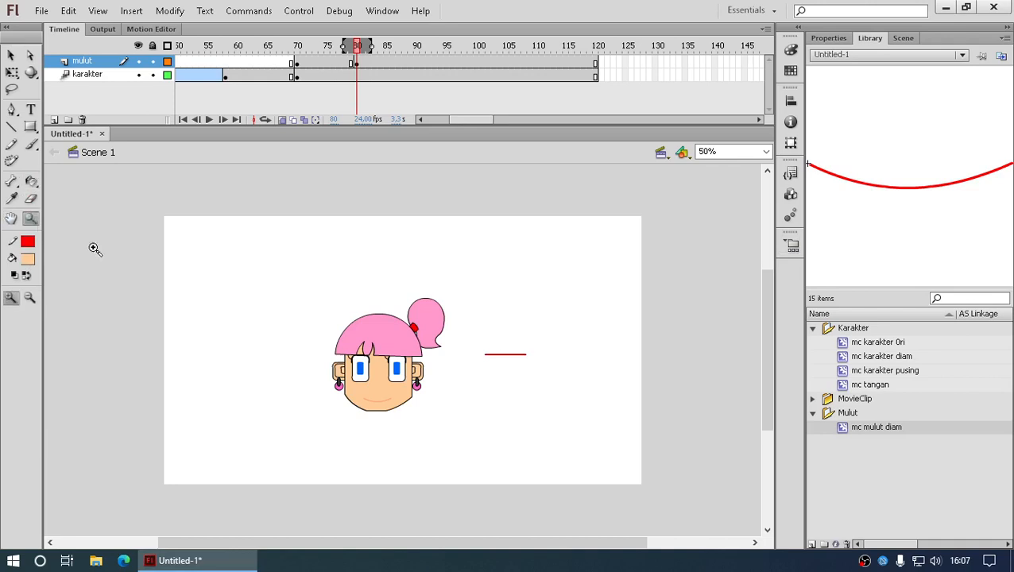
pyautogui.moveTo(247, 255); pyautogui.dragTo(580, 435)
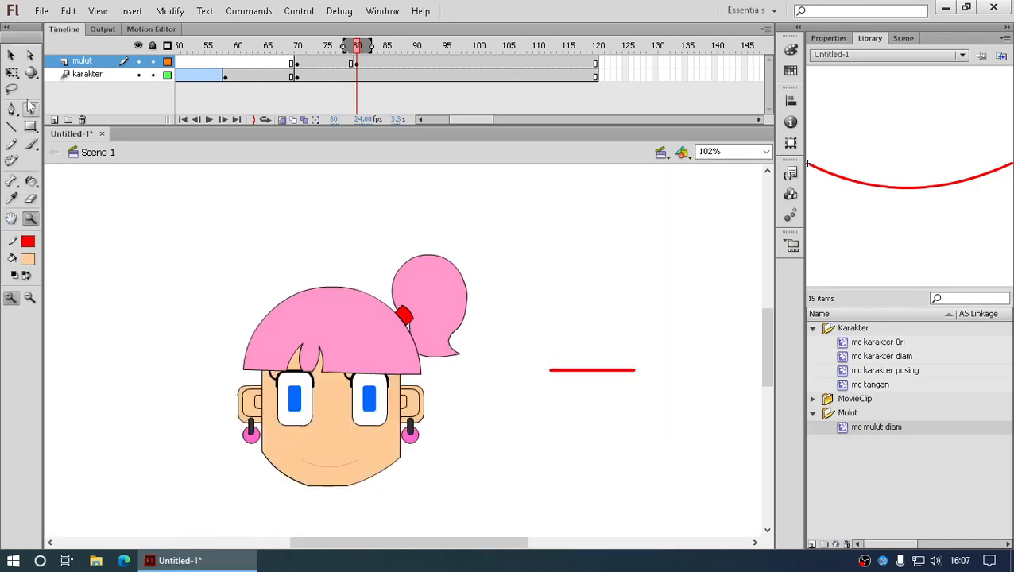
pyautogui.click(14, 57)
pyautogui.click(609, 370)
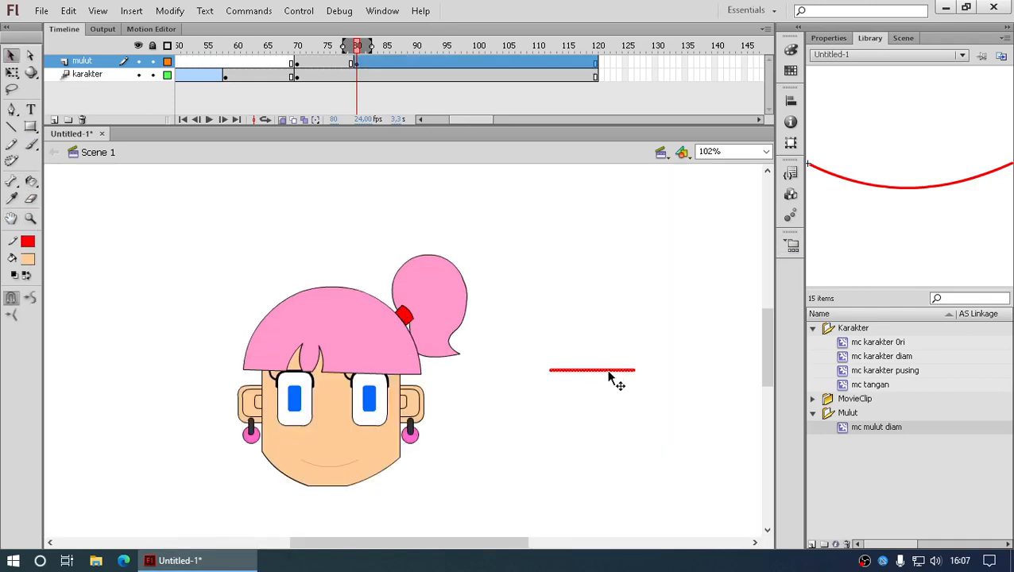
pyautogui.moveTo(610, 375); pyautogui.dragTo(501, 451)
pyautogui.click(516, 463)
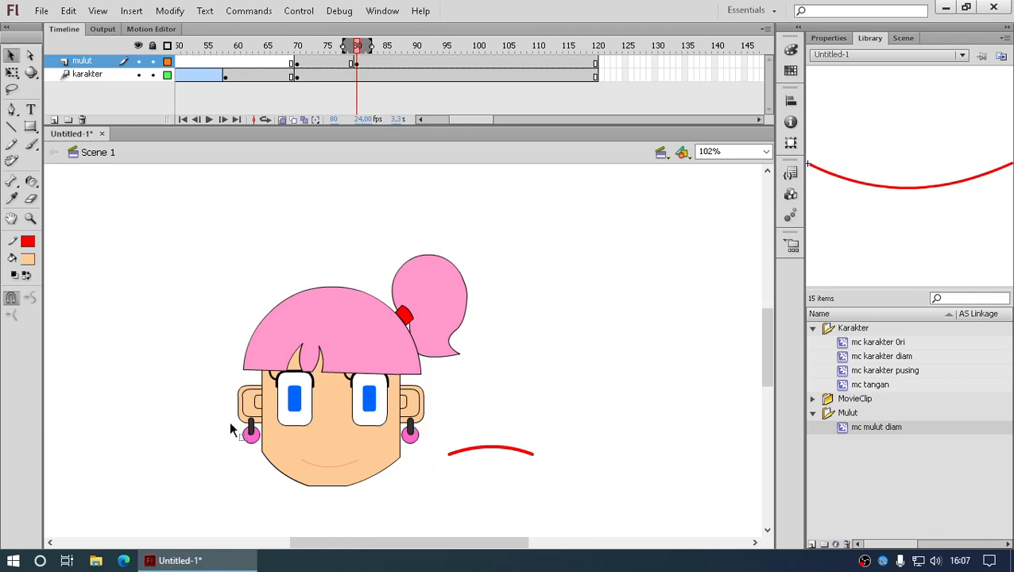
# - Copy the red arc and paste the duplicate in place
pyautogui.rightClick(577, 423)
pyautogui.click(514, 451)
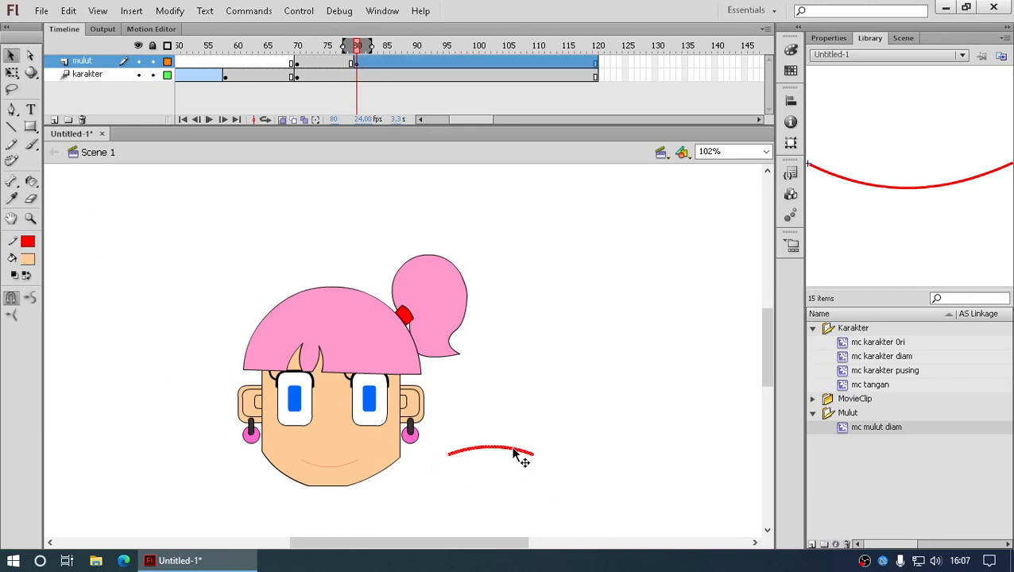
pyautogui.rightClick(513, 458)
pyautogui.click(549, 162)
pyautogui.rightClick(678, 303)
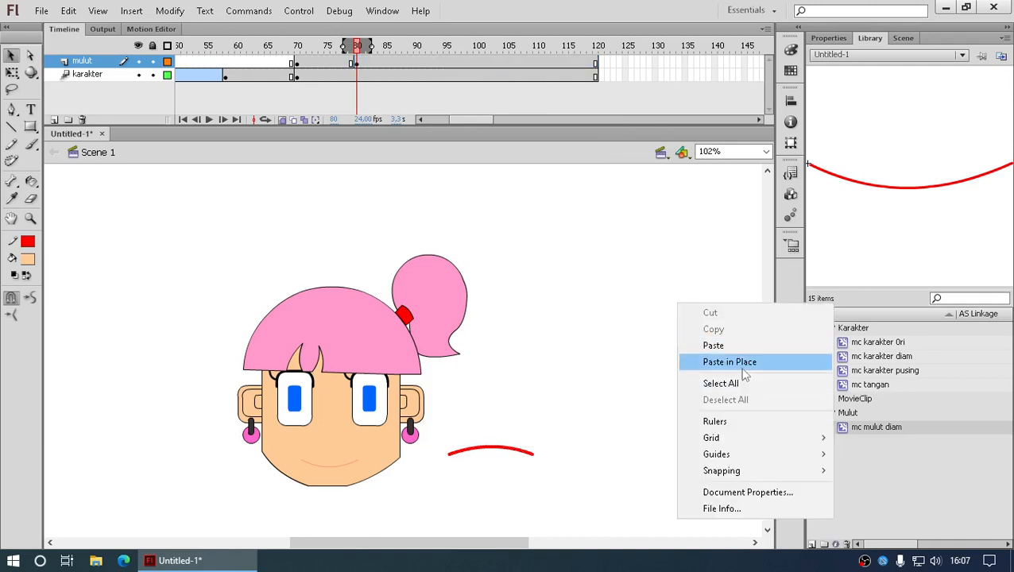
pyautogui.click(720, 363)
# - Bend the duplicated arc deeply downward to form a closed open-mouth outline with the upper arc
pyautogui.moveTo(530, 455); pyautogui.dragTo(492, 500)
pyautogui.click(589, 465)
pyautogui.click(495, 521)
pyautogui.click(581, 509)
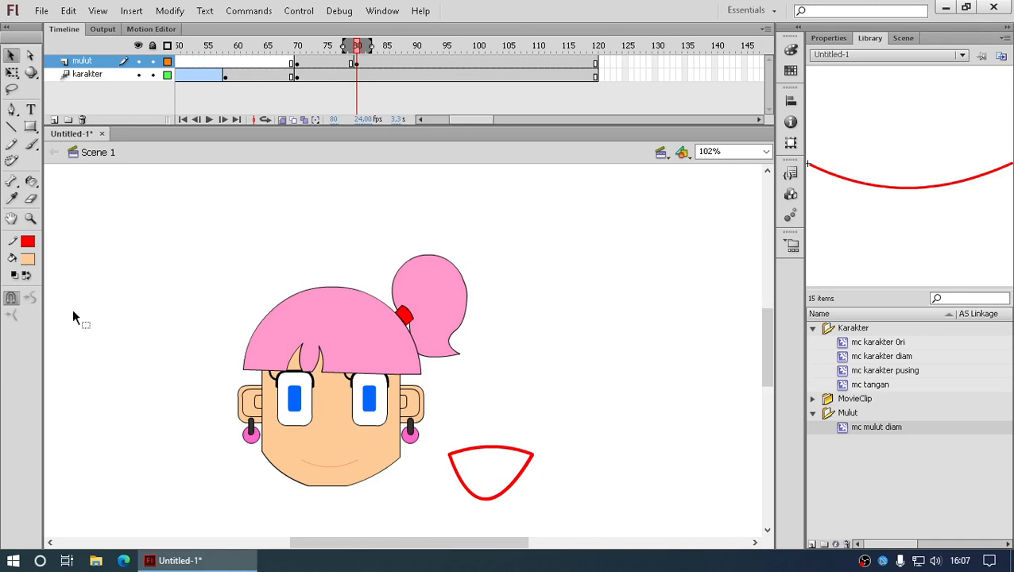
# - Draw a line across the upper part of the mouth and curve it parallel to the upper lip for the teeth
pyautogui.click(11, 126)
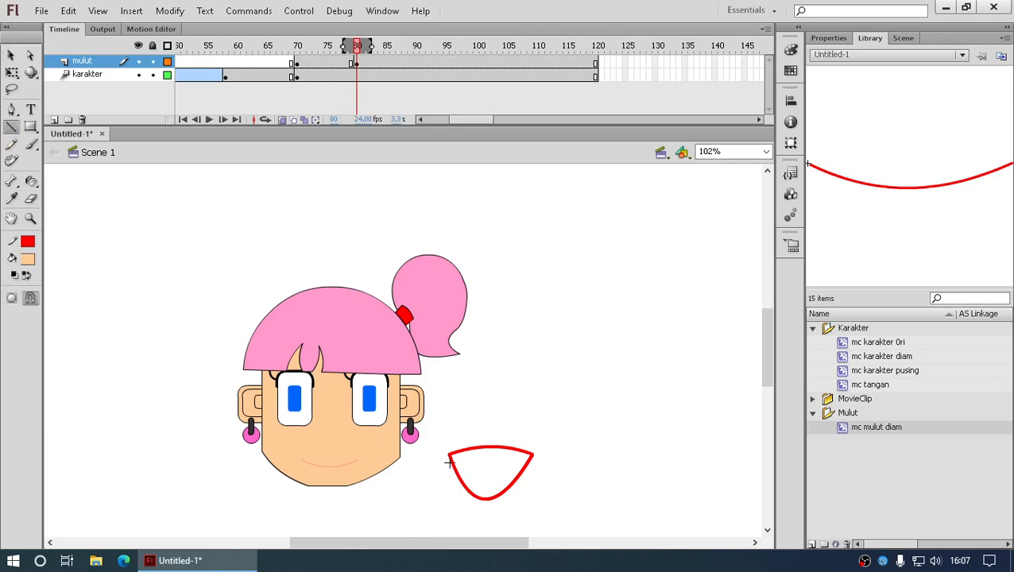
pyautogui.moveTo(457, 464); pyautogui.dragTo(499, 459)
pyautogui.click(11, 55)
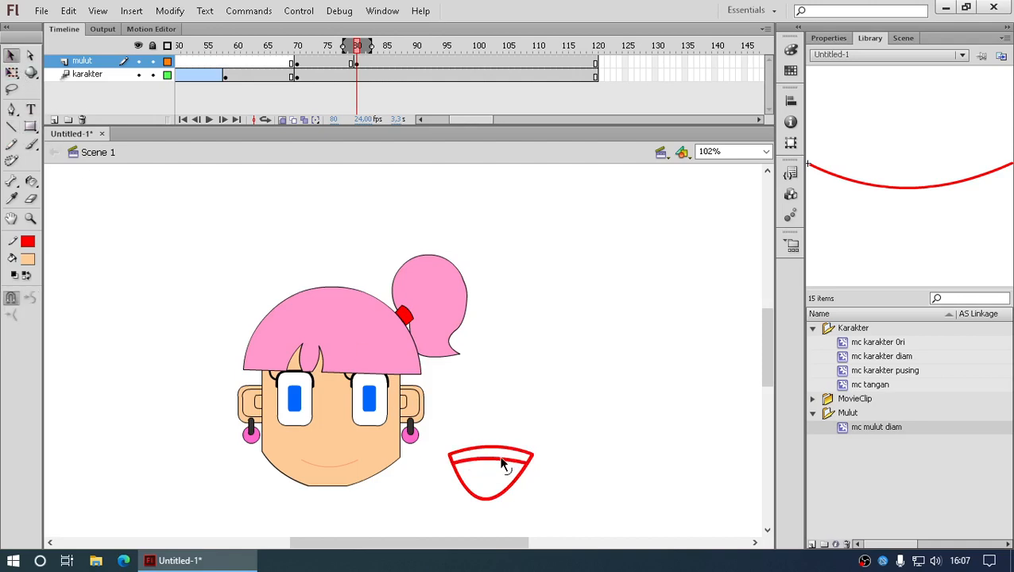
# - Draw a short slanted line in each corner below the teeth and bow both lines outward to outline the tongue
pyautogui.click(11, 127)
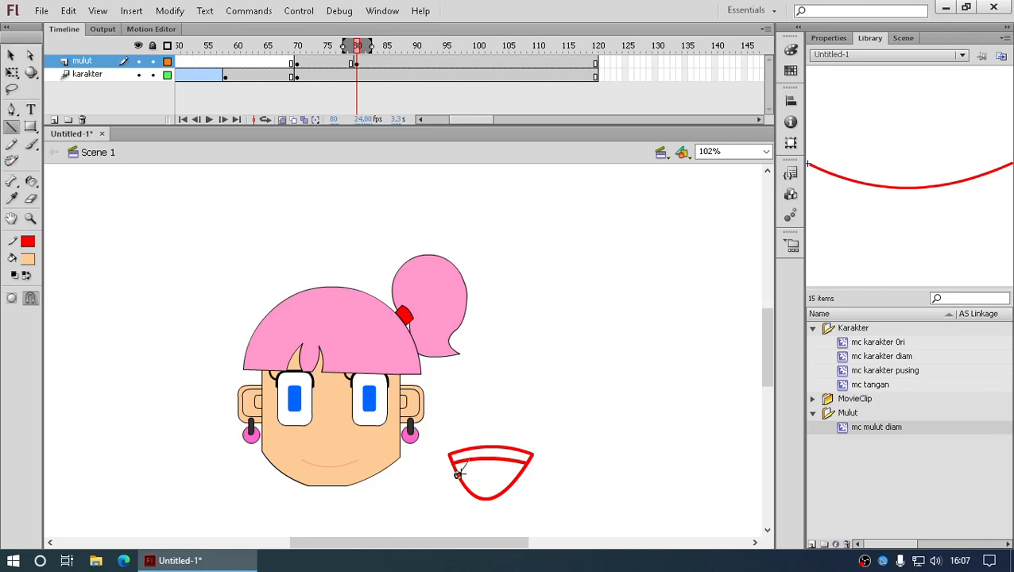
pyautogui.moveTo(458, 474); pyautogui.dragTo(516, 482)
pyautogui.click(30, 219)
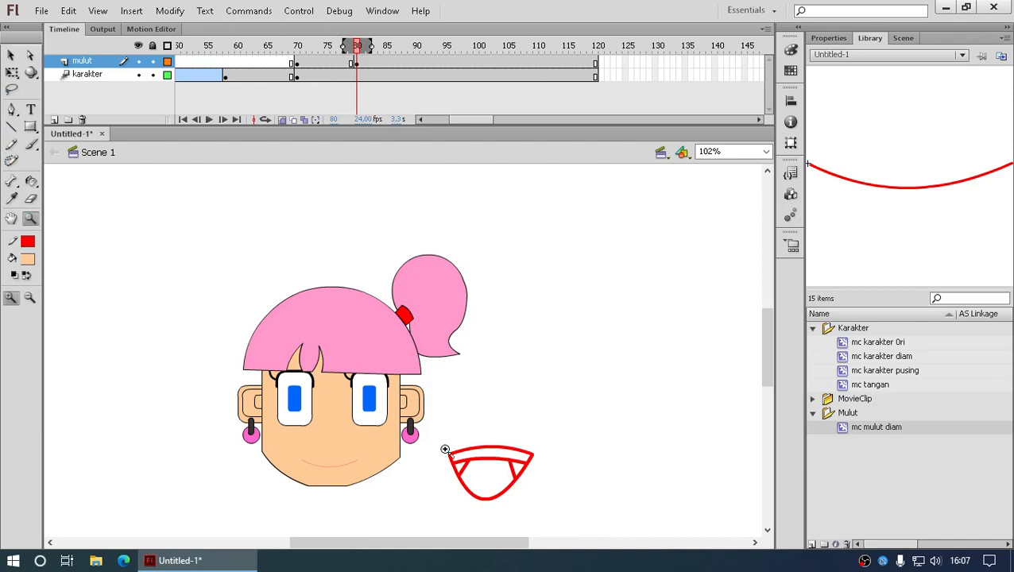
pyautogui.moveTo(442, 443); pyautogui.dragTo(546, 500)
pyautogui.click(11, 55)
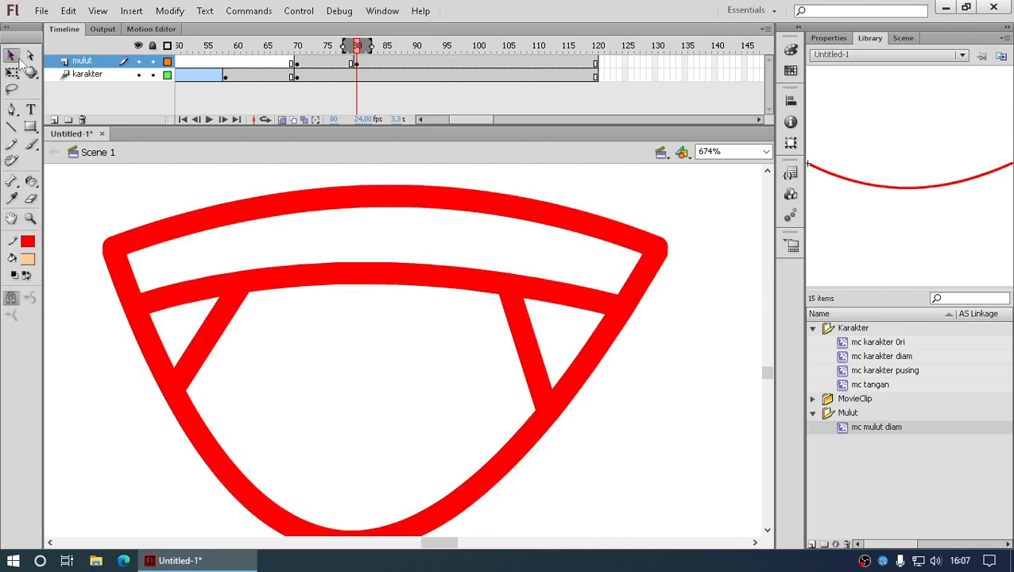
pyautogui.moveTo(535, 344); pyautogui.dragTo(545, 342)
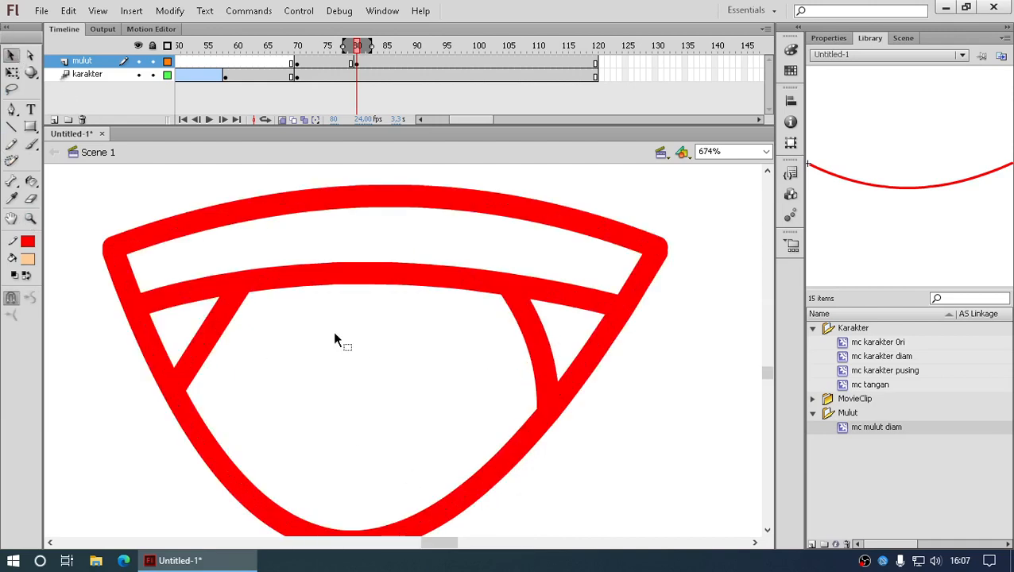
pyautogui.moveTo(216, 330); pyautogui.dragTo(199, 314)
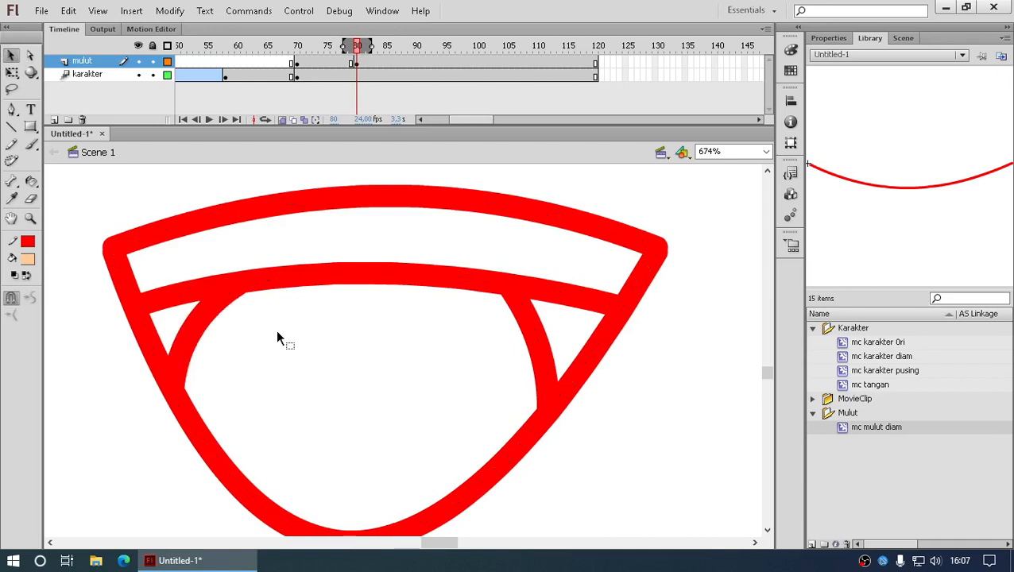
# - Fill the large central area of the mouth below the teeth with red
pyautogui.click(31, 181)
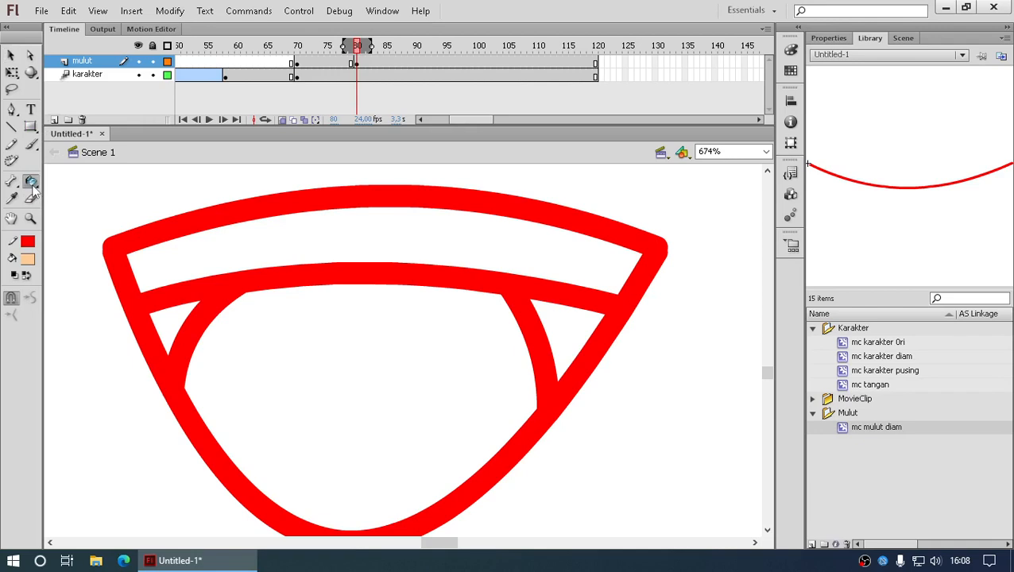
pyautogui.click(29, 259)
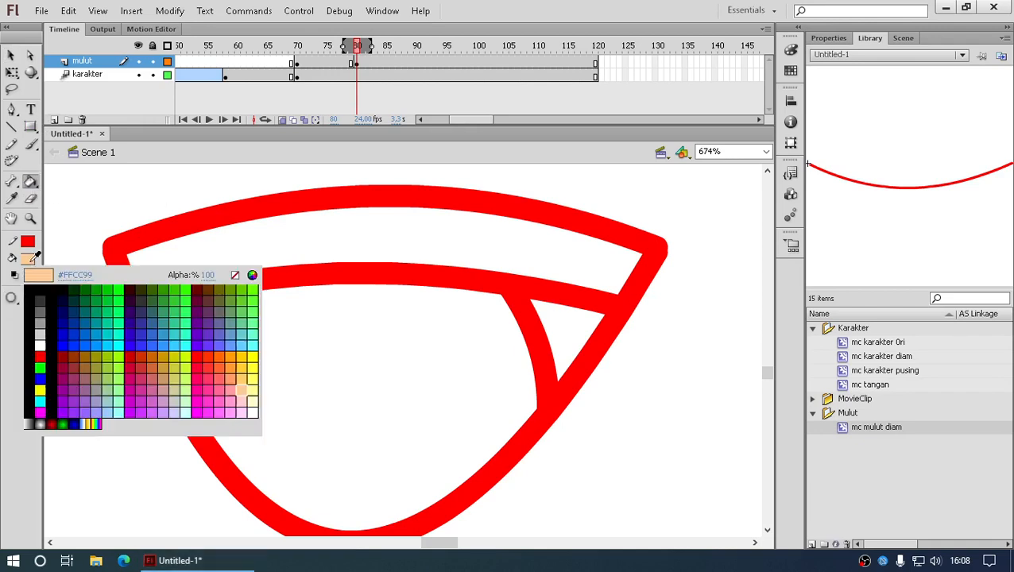
pyautogui.click(41, 356)
pyautogui.click(303, 352)
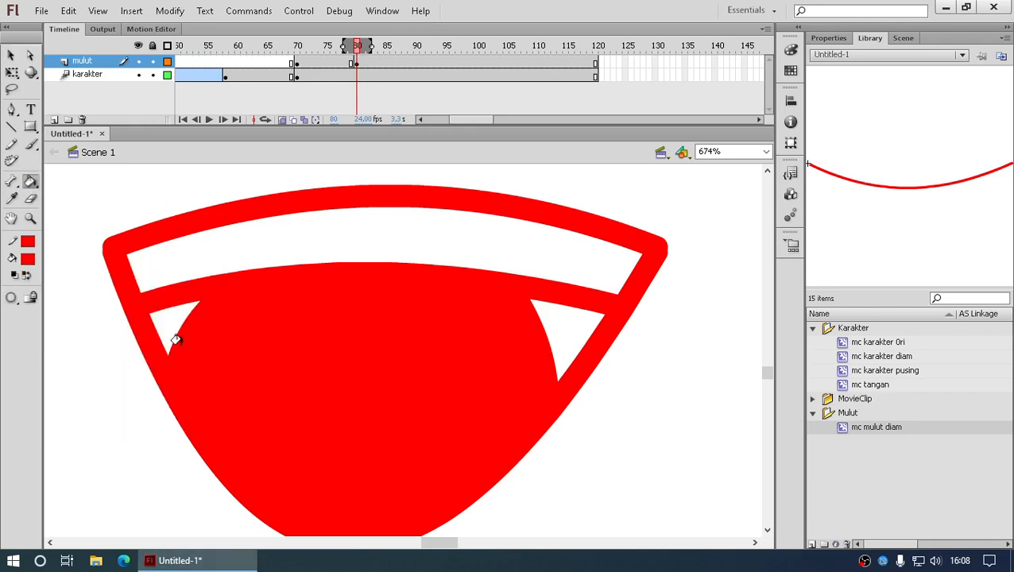
# - Fill the two small corner areas below the teeth with dark red #990000
pyautogui.click(29, 263)
pyautogui.click(41, 347)
pyautogui.click(29, 260)
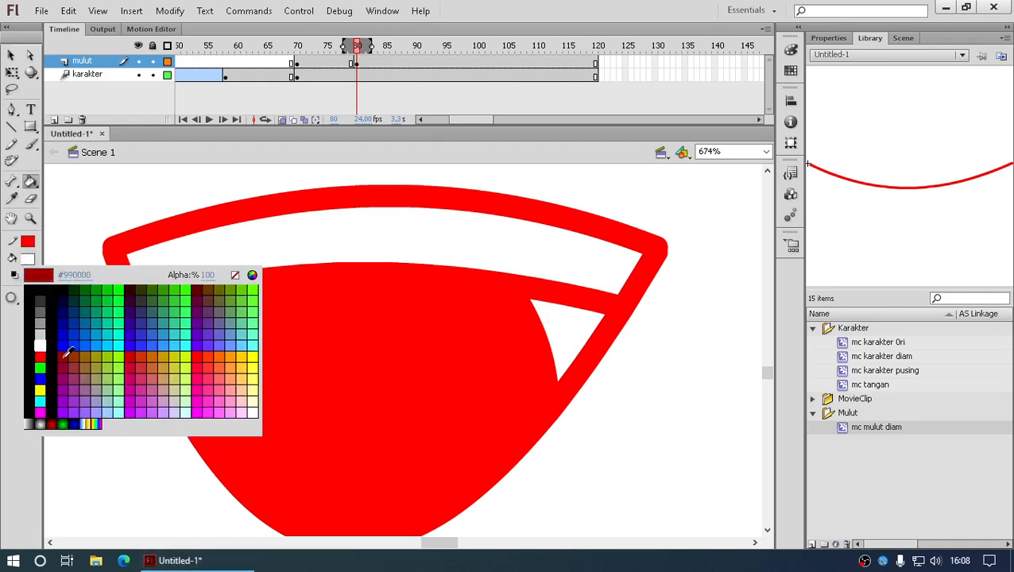
pyautogui.click(69, 354)
pyautogui.click(169, 317)
pyautogui.click(552, 312)
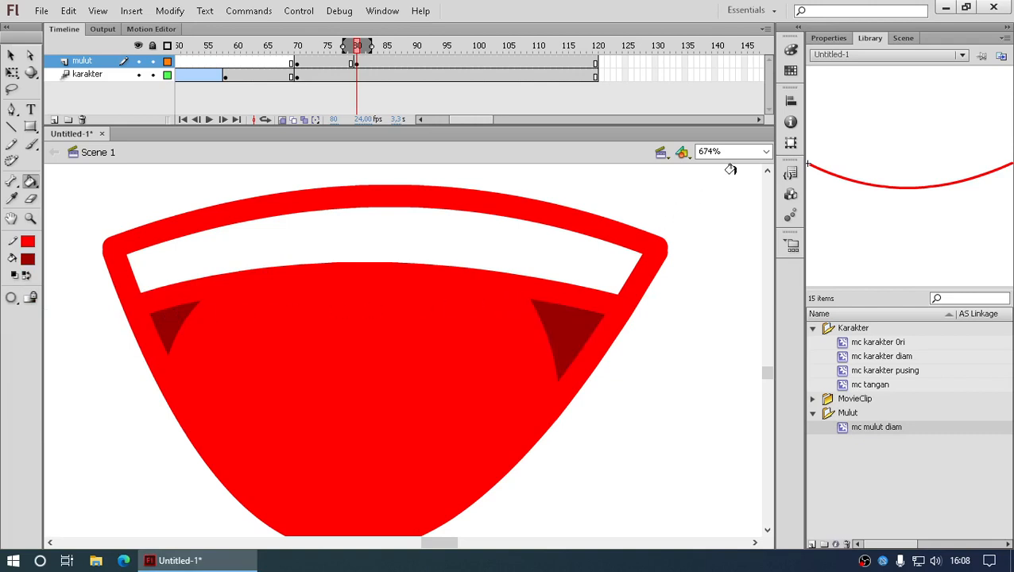
# - Show the whole frame, select the complete mouth drawing and move it farther right of the face
pyautogui.click(763, 151)
pyautogui.click(744, 176)
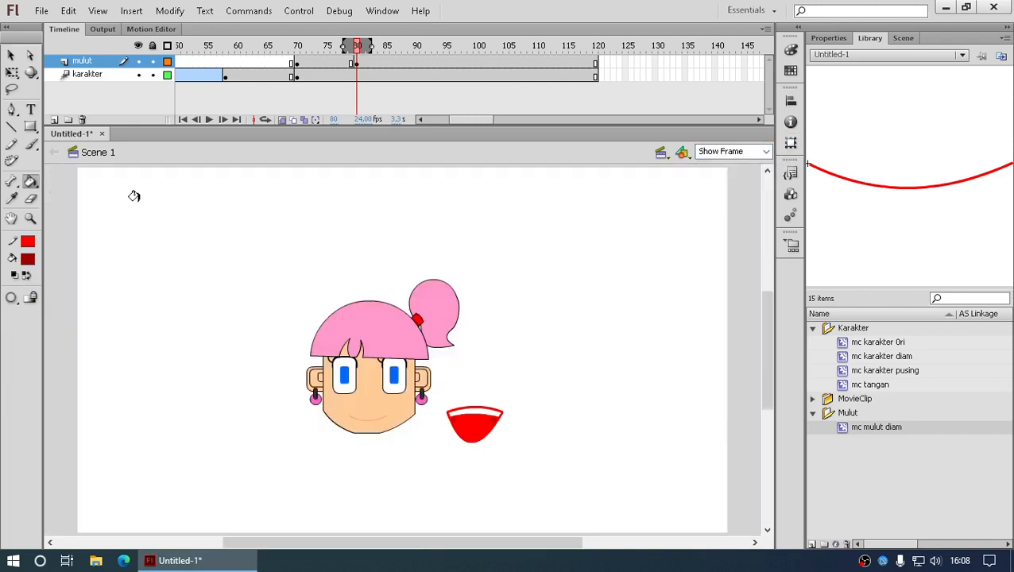
pyautogui.click(11, 56)
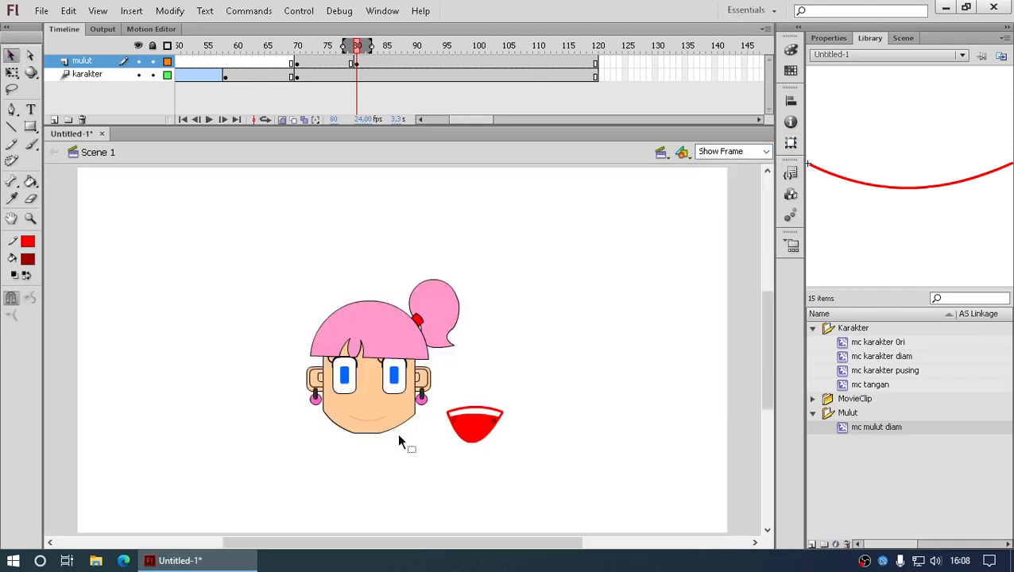
pyautogui.click(473, 433)
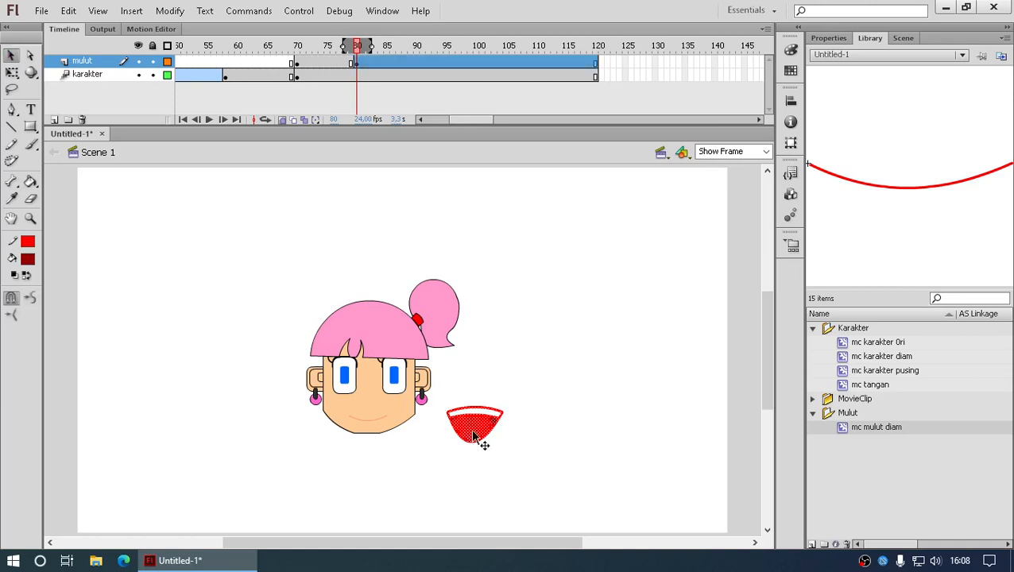
pyautogui.moveTo(473, 433); pyautogui.dragTo(562, 444)
# - Convert the open mouth drawing to a movie clip named "mc mulut bicara" and store it in the Mulut library folder
pyautogui.rightClick(562, 443)
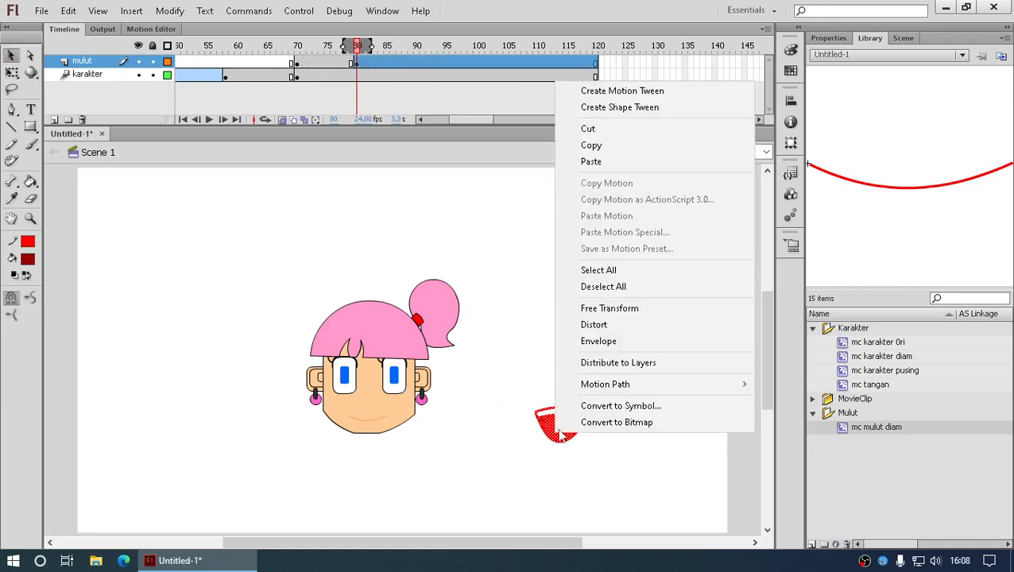
pyautogui.click(641, 407)
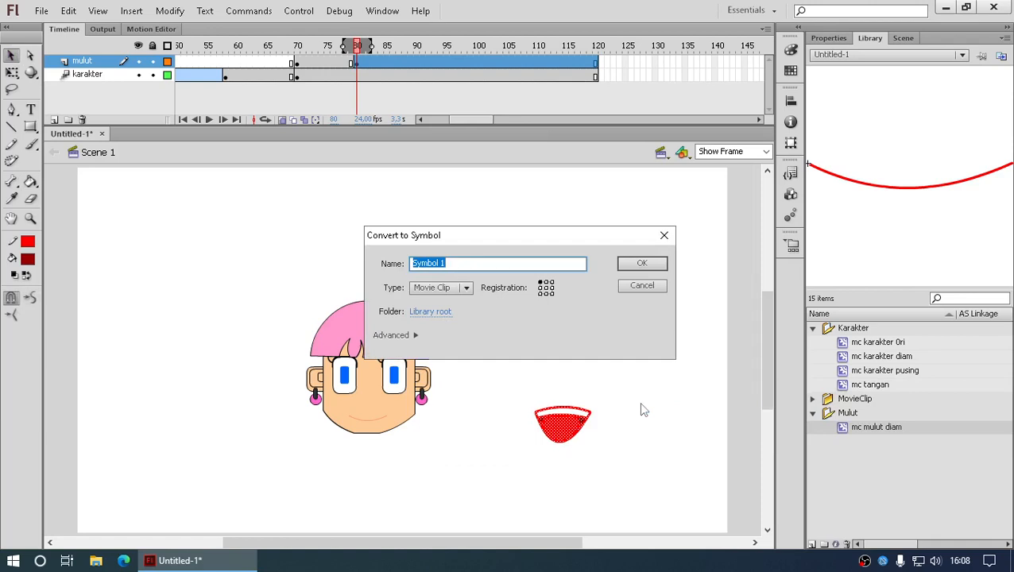
pyautogui.write('mc mulut bicara')
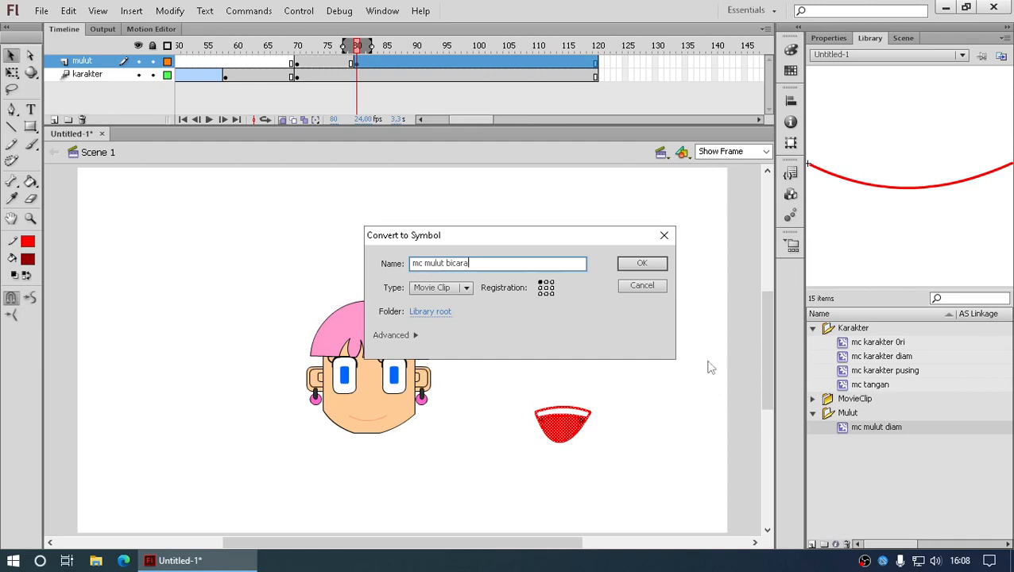
pyautogui.click(633, 267)
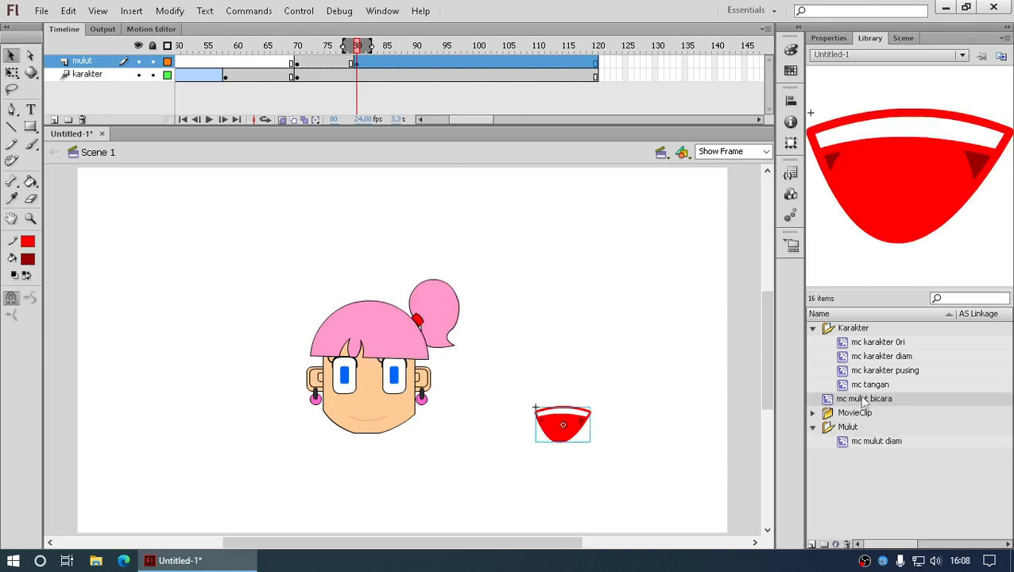
pyautogui.moveTo(864, 398); pyautogui.dragTo(866, 433)
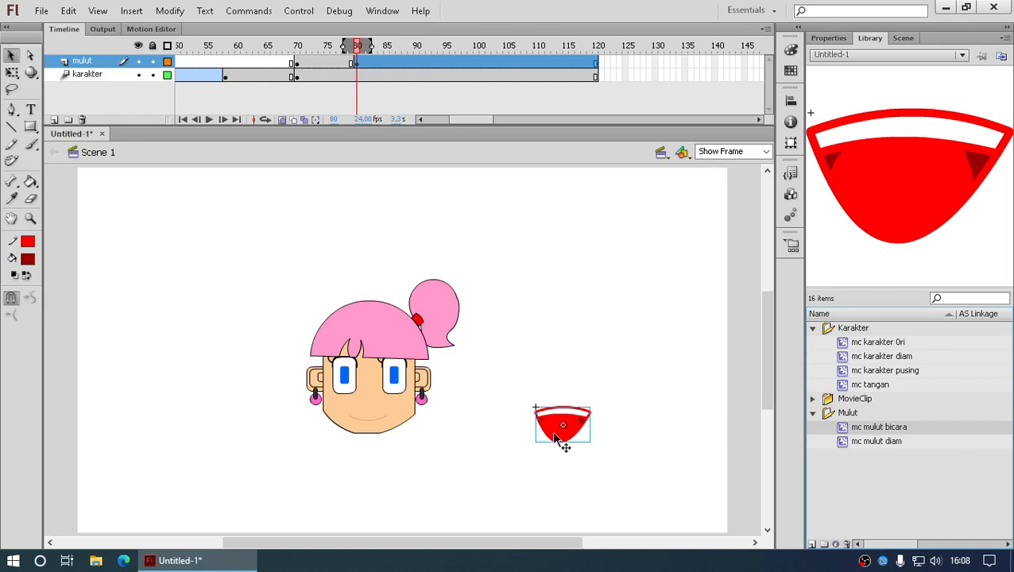
# - Place the open mouth on the character's lower face and nudge it slightly up and left
pyautogui.moveTo(557, 440); pyautogui.dragTo(365, 440)
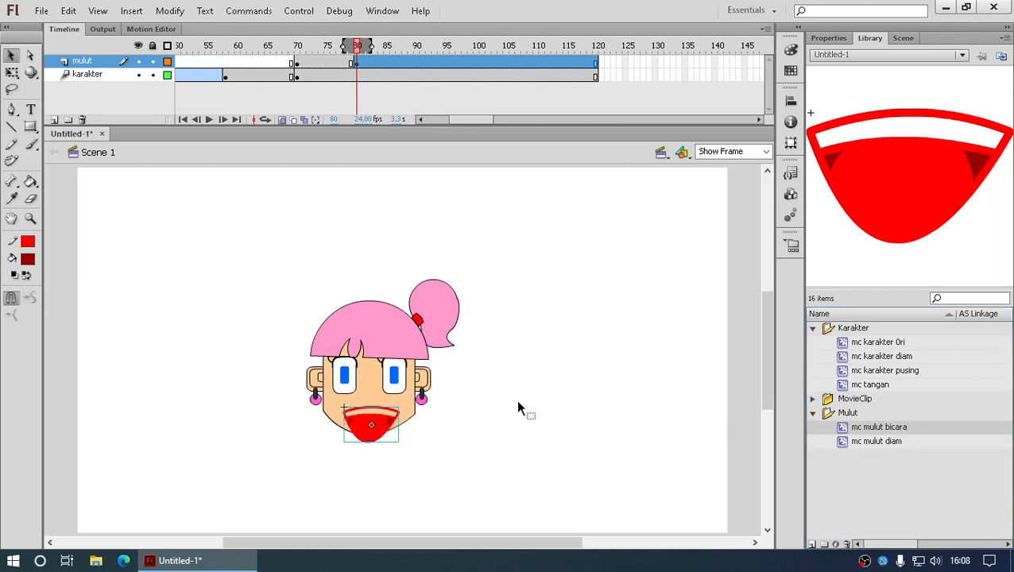
pyautogui.press('Up')
pyautogui.press('Up')
pyautogui.press('Left')
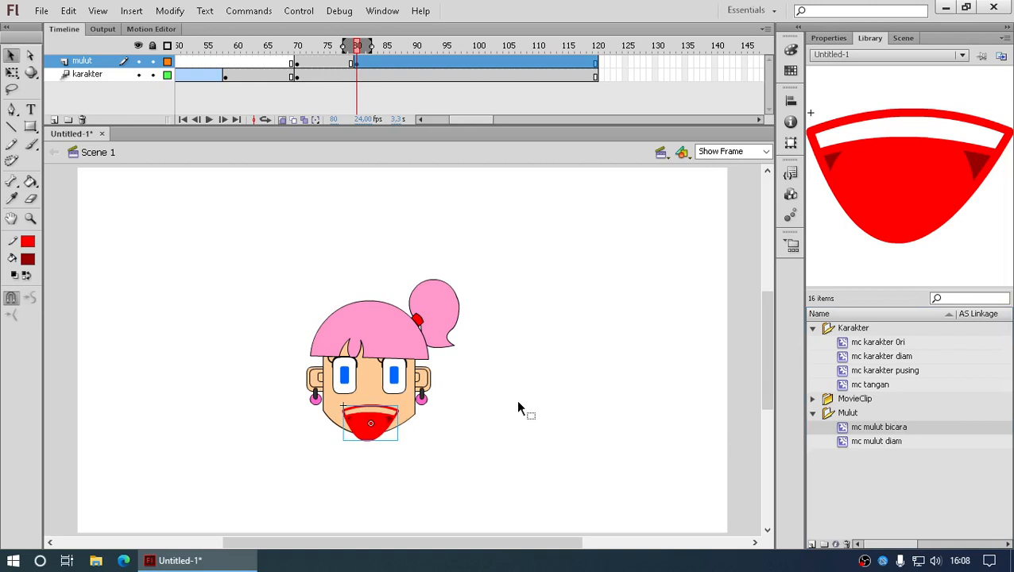
# - Open the mc mulut bicara symbol for editing and squash the mouth slightly from below so it fits above the chin
pyautogui.press('q')
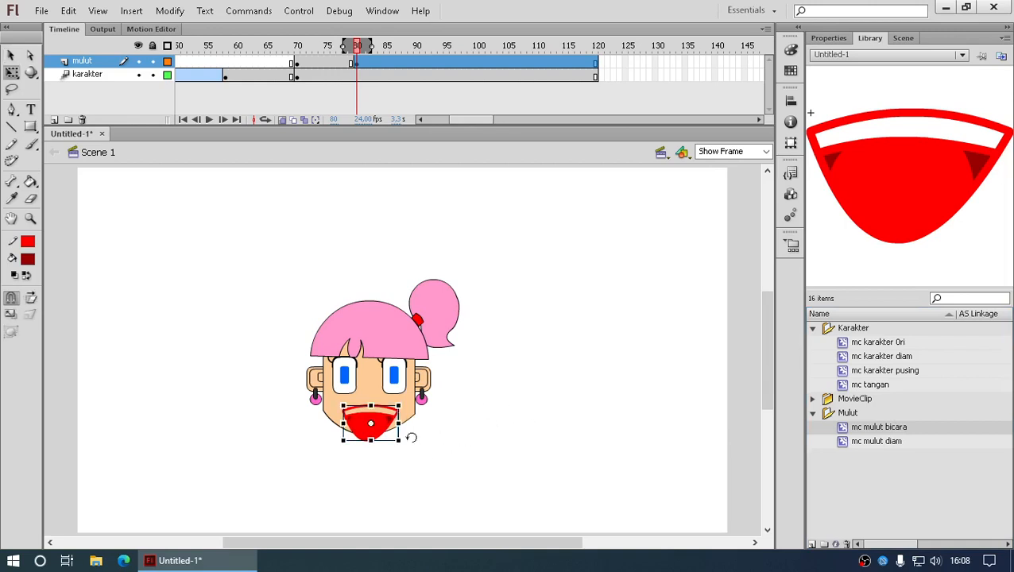
pyautogui.doubleClick(371, 436)
pyautogui.moveTo(370, 439); pyautogui.dragTo(371, 434)
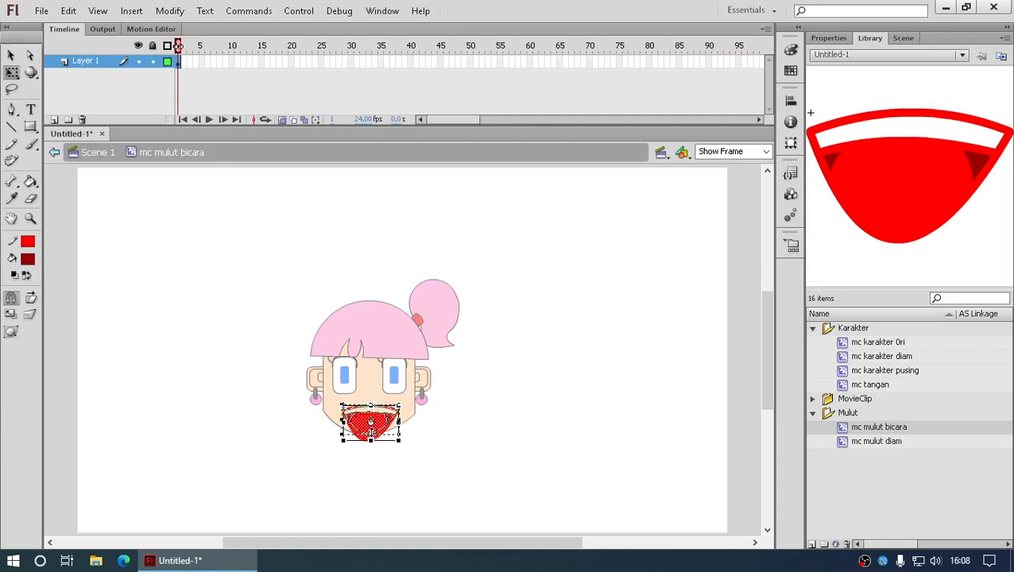
pyautogui.click(444, 453)
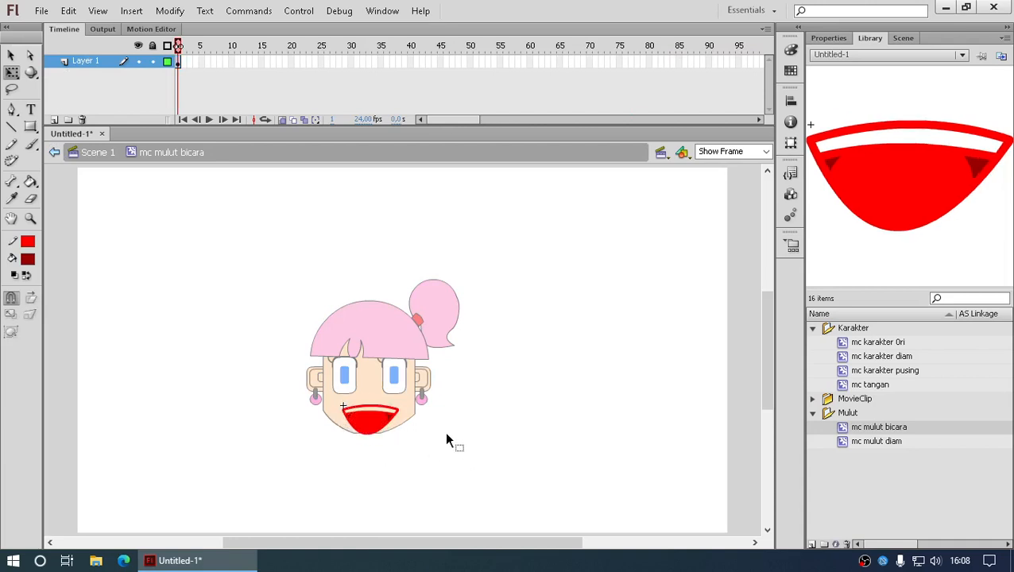
# - Insert a blank keyframe at frame 3 of the mouth symbol and extend the layer to frame 4
pyautogui.click(196, 62)
pyautogui.press('F5')
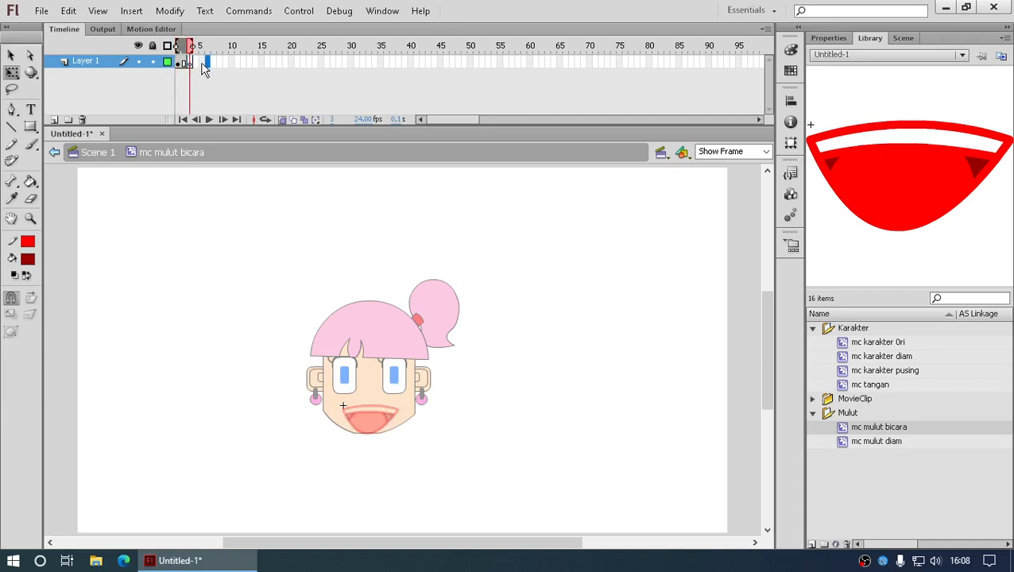
pyautogui.click(197, 63)
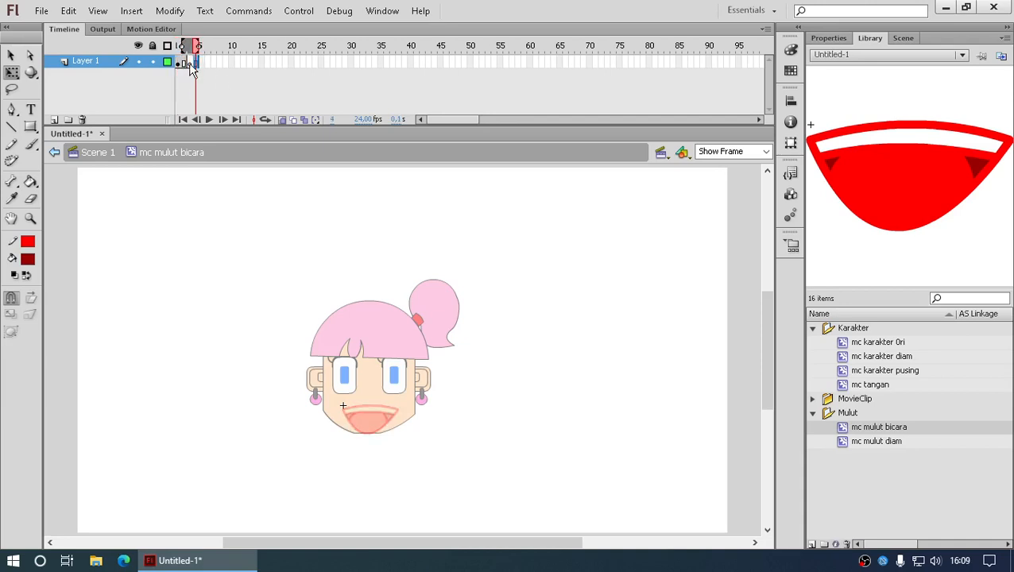
# - Add mc mulut diam at frame 3 over the ghosted open mouth, centred on it, and turn off onion skinning
pyautogui.moveTo(191, 68); pyautogui.dragTo(465, 252)
pyautogui.click(873, 440)
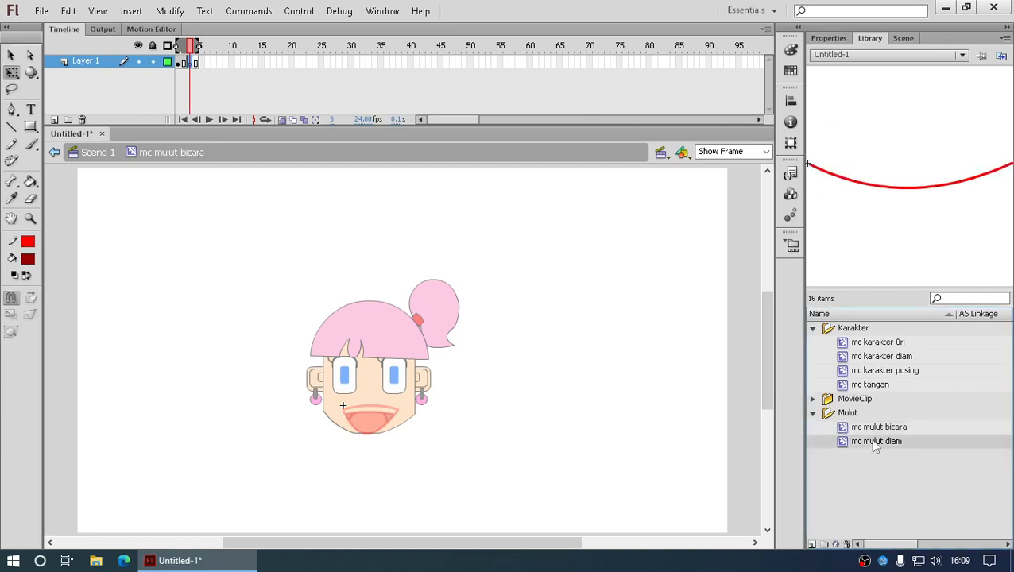
pyautogui.moveTo(751, 433); pyautogui.dragTo(370, 417)
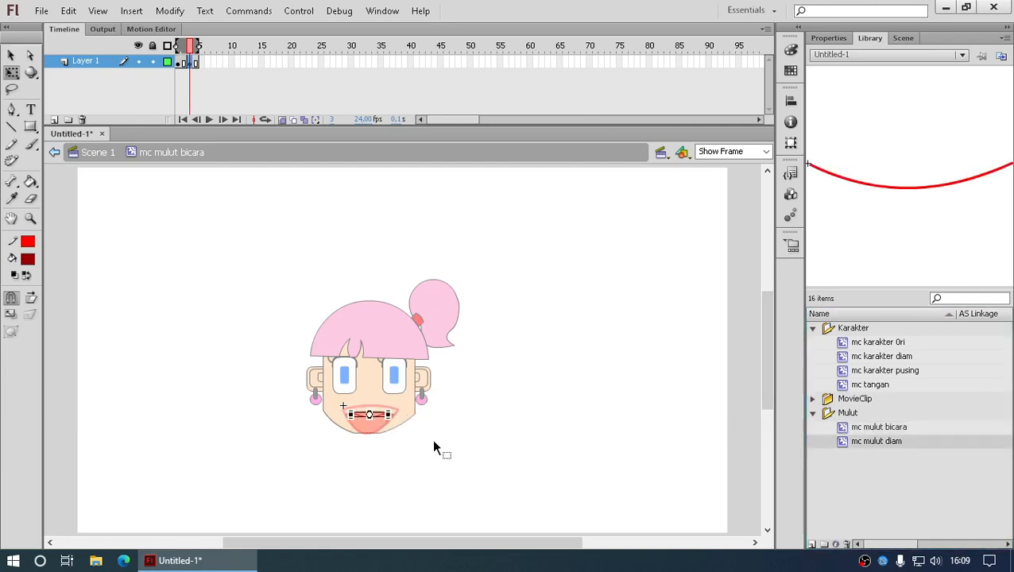
pyautogui.click(454, 451)
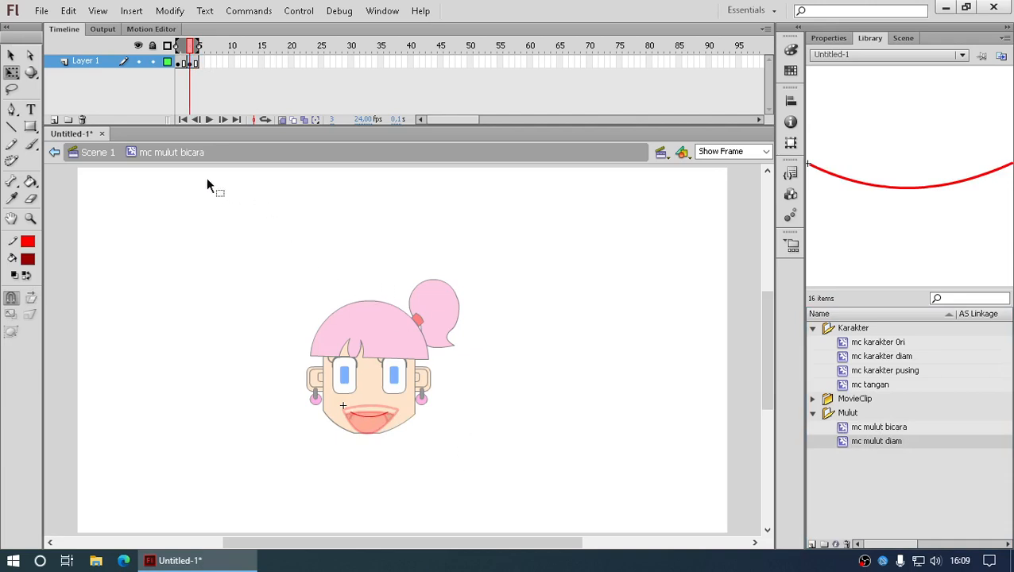
pyautogui.click(282, 121)
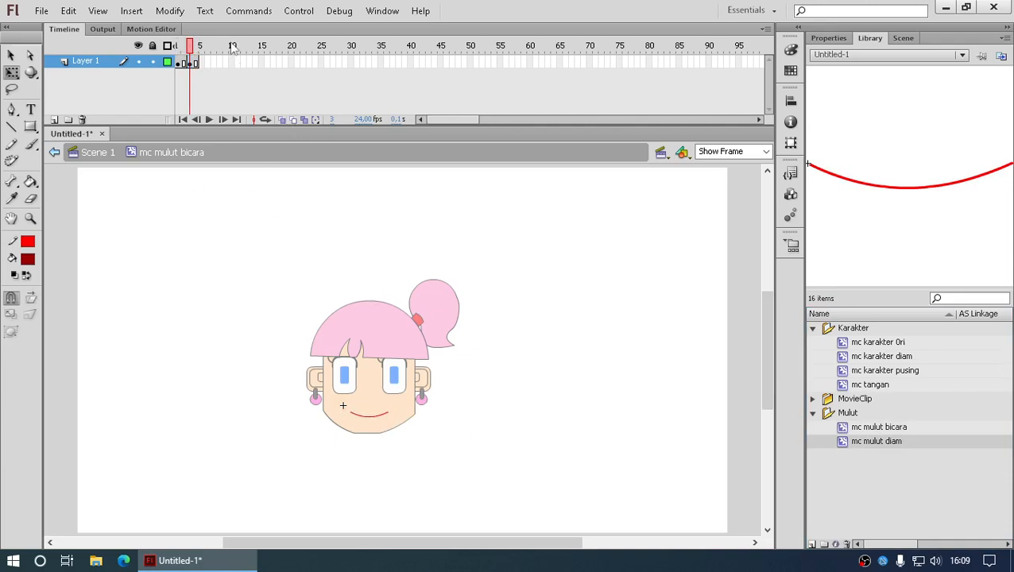
pyautogui.moveTo(194, 47)
pyautogui.mouseDown()
pyautogui.moveTo(180, 51)
pyautogui.moveTo(191, 53)
pyautogui.mouseUp()
# - Choose white as the Paint Bucket fill for frame 1 and undo the recolouring of the selected mouth areas
pyautogui.click(31, 218)
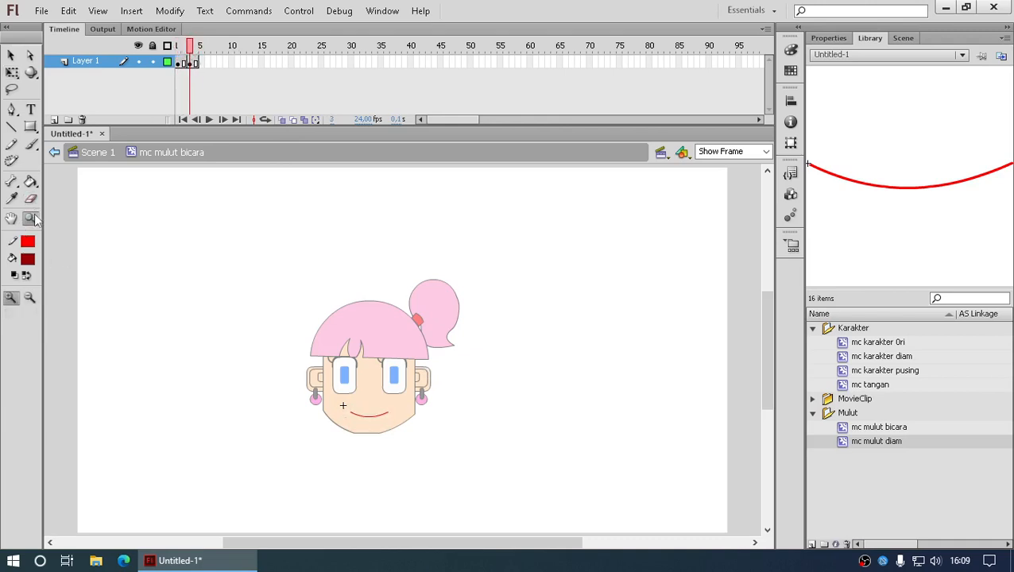
pyautogui.moveTo(282, 334); pyautogui.dragTo(460, 467)
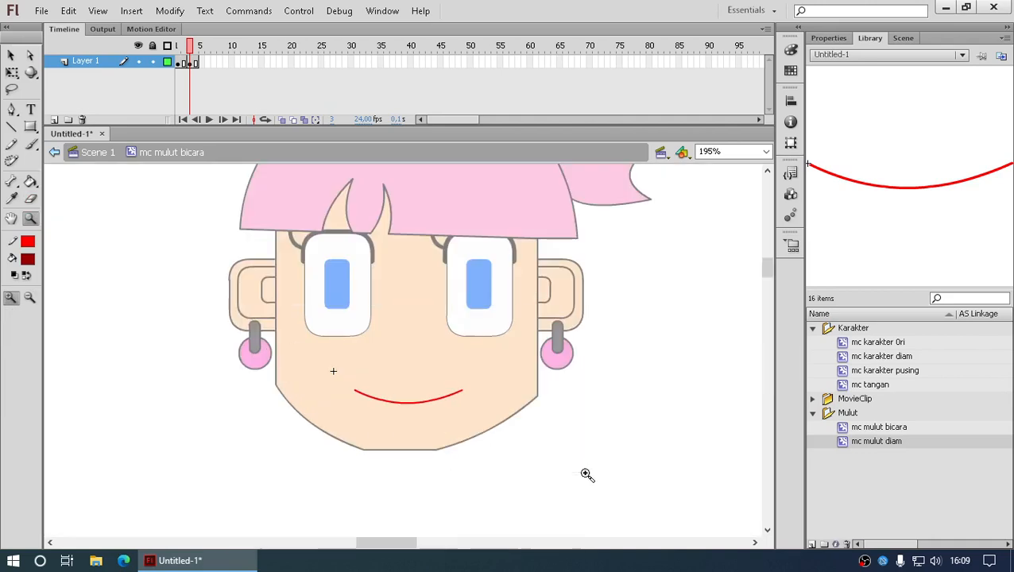
pyautogui.moveTo(587, 475); pyautogui.dragTo(239, 306)
pyautogui.moveTo(199, 52)
pyautogui.mouseDown()
pyautogui.moveTo(184, 53)
pyautogui.moveTo(197, 52)
pyautogui.mouseUp()
pyautogui.click(12, 56)
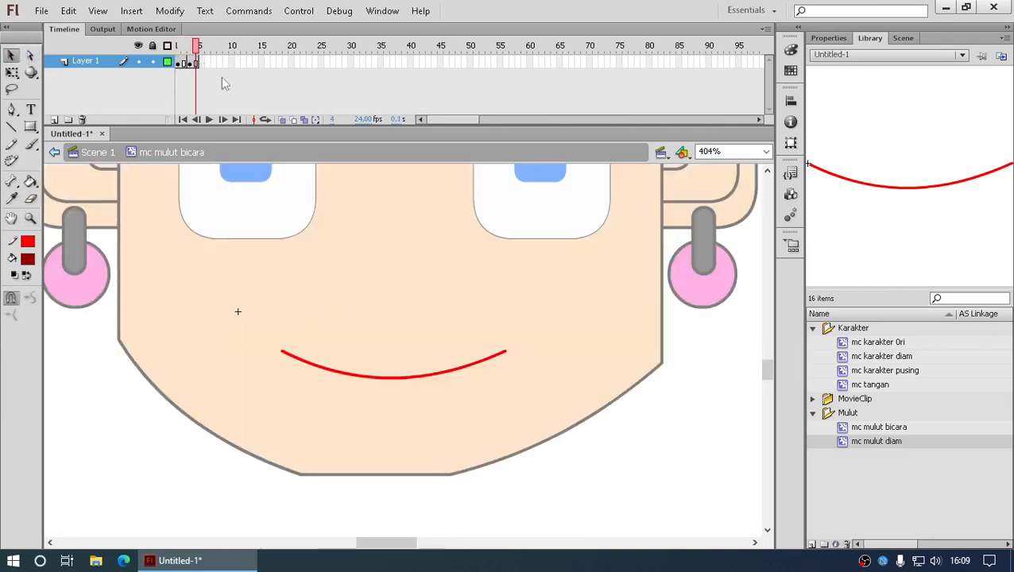
pyautogui.click(181, 62)
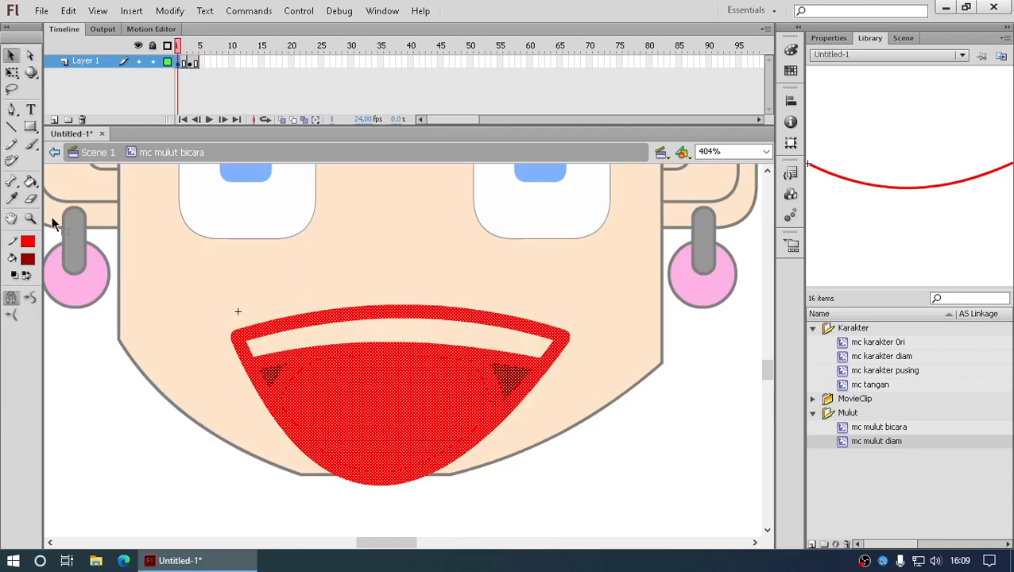
pyautogui.click(31, 181)
pyautogui.click(28, 259)
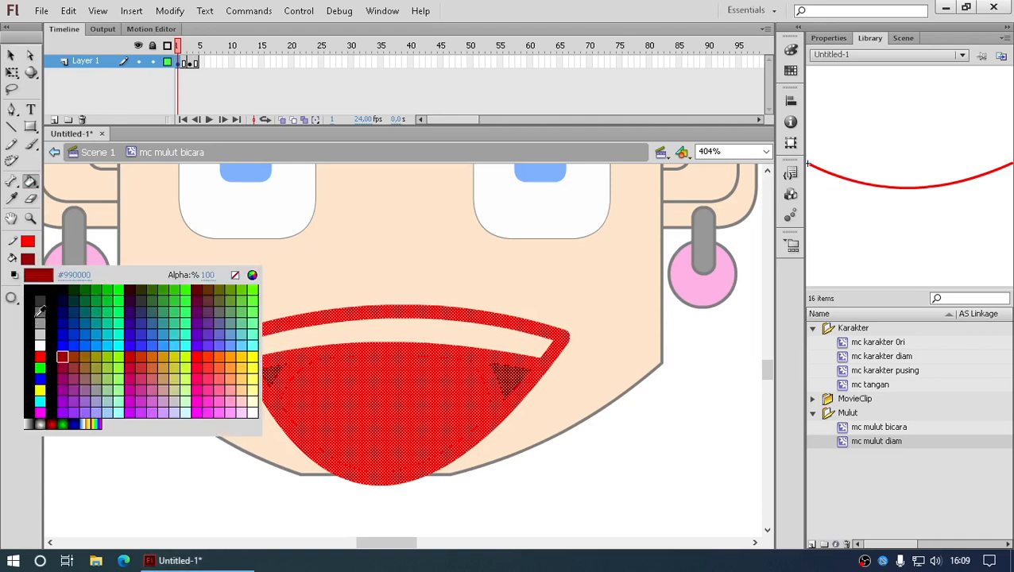
pyautogui.click(40, 345)
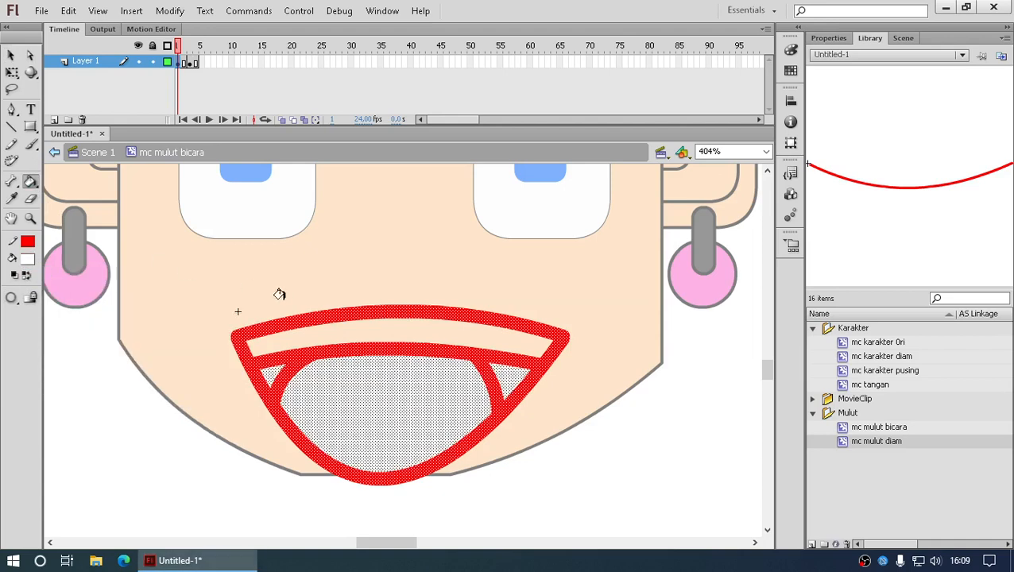
pyautogui.hotkey('ctrl', 'z')
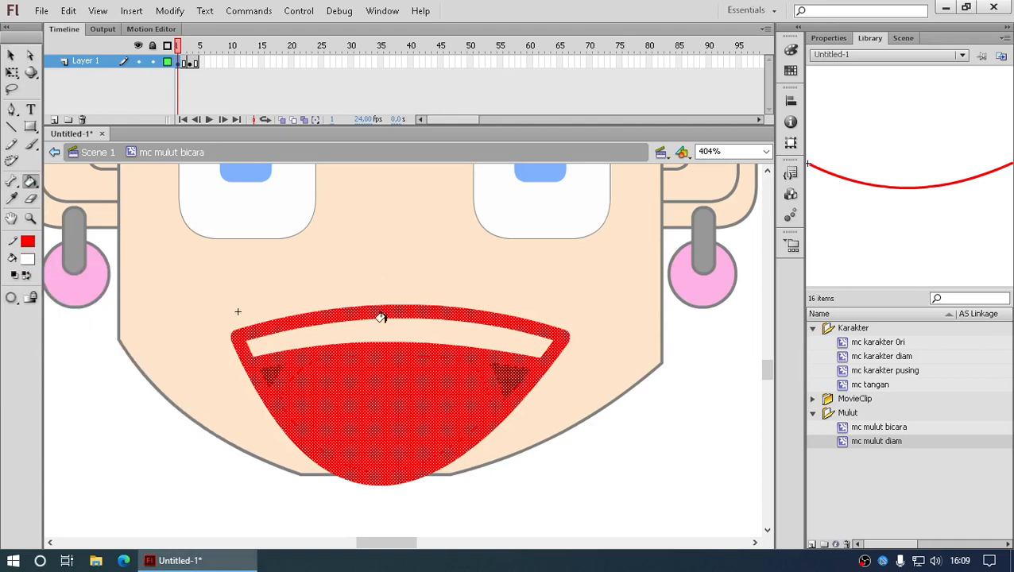
# - Adjust the Paint Bucket gap size and fill the teeth band of the open mouth with white
pyautogui.click(12, 298)
pyautogui.click(45, 315)
pyautogui.click(12, 298)
pyautogui.click(46, 331)
pyautogui.click(320, 326)
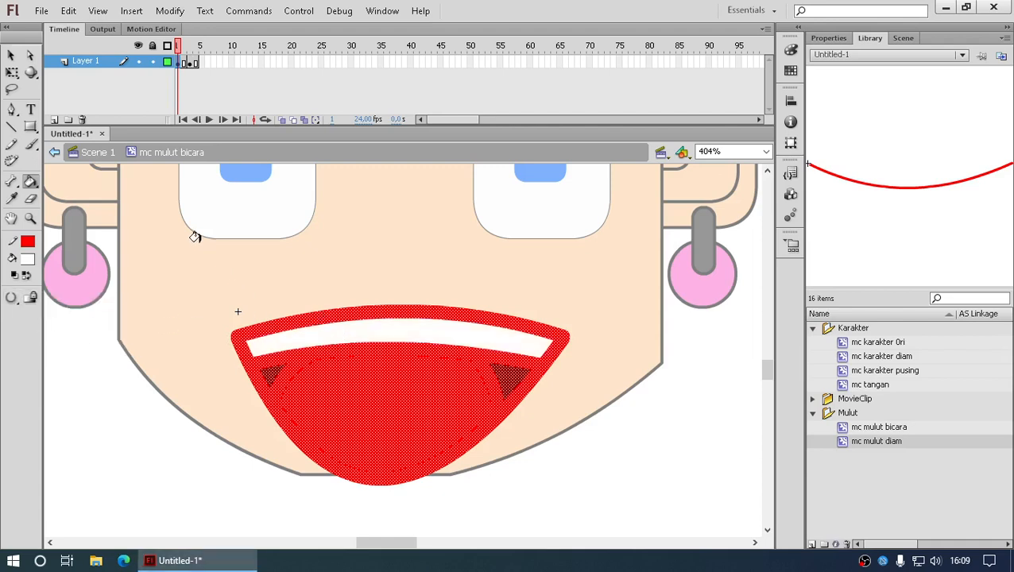
# - Select the whole open mouth, including the teeth, and reduce its stroke thickness to 0.10
pyautogui.click(11, 71)
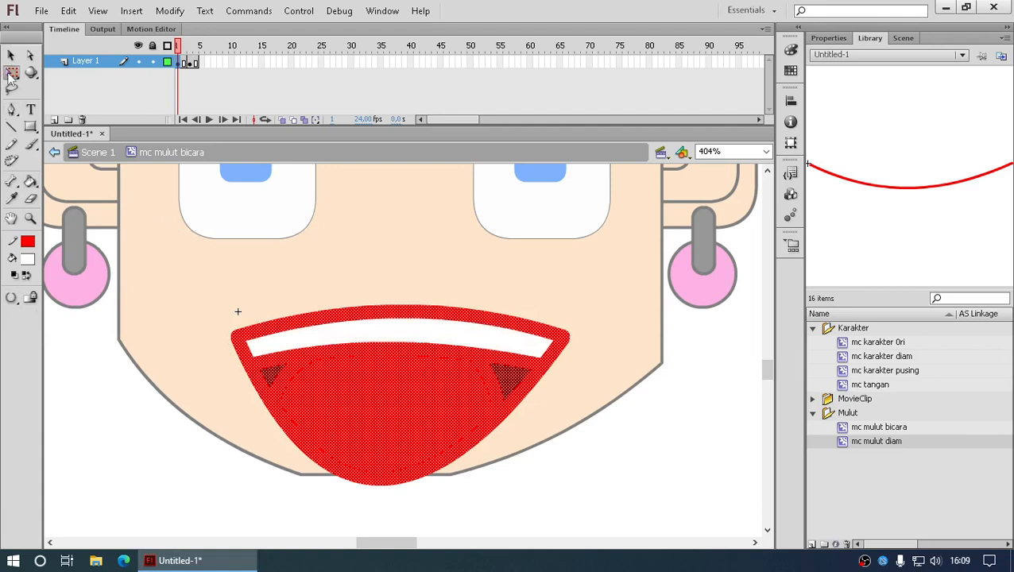
pyautogui.hotkey('ctrl', 'a')
pyautogui.moveTo(558, 303); pyautogui.dragTo(471, 335)
pyautogui.hotkey('ctrl', 'z')
pyautogui.moveTo(192, 270); pyautogui.dragTo(674, 535)
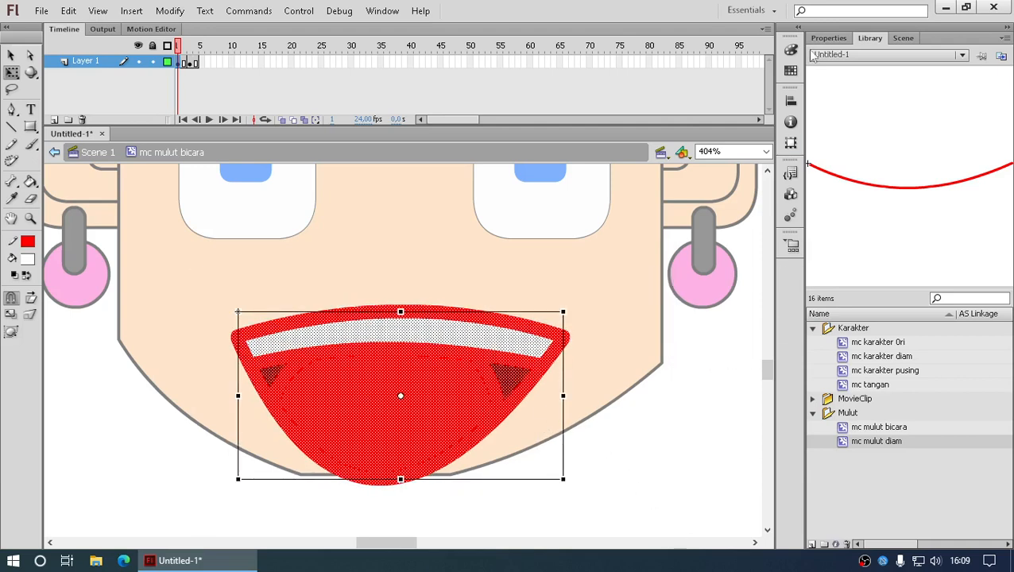
pyautogui.click(830, 37)
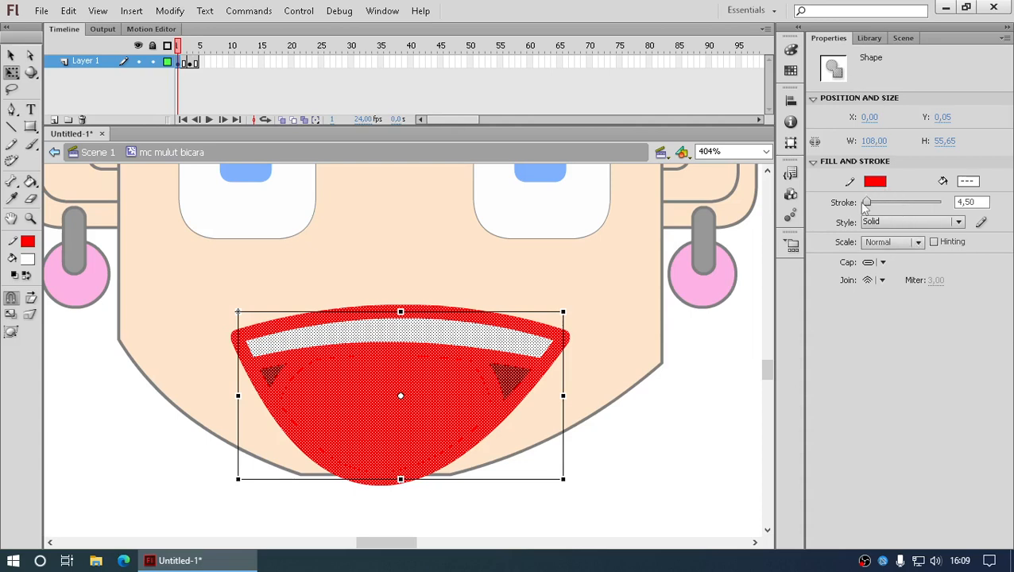
pyautogui.moveTo(868, 203); pyautogui.dragTo(863, 203)
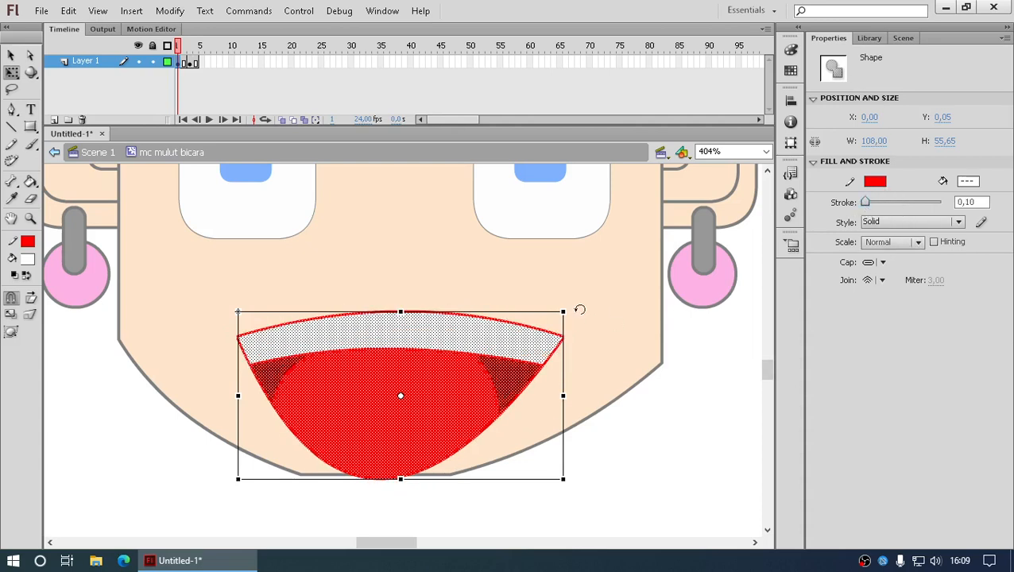
# - Scale the open mouth down to 87.70 by 45.20 and position it at X 8.40, Y 7.75, just above the chin
pyautogui.moveTo(566, 311); pyautogui.dragTo(518, 336)
pyautogui.moveTo(477, 361)
pyautogui.mouseDown()
pyautogui.moveTo(507, 380)
pyautogui.moveTo(543, 380)
pyautogui.moveTo(457, 346)
pyautogui.moveTo(468, 349)
pyautogui.mouseUp()
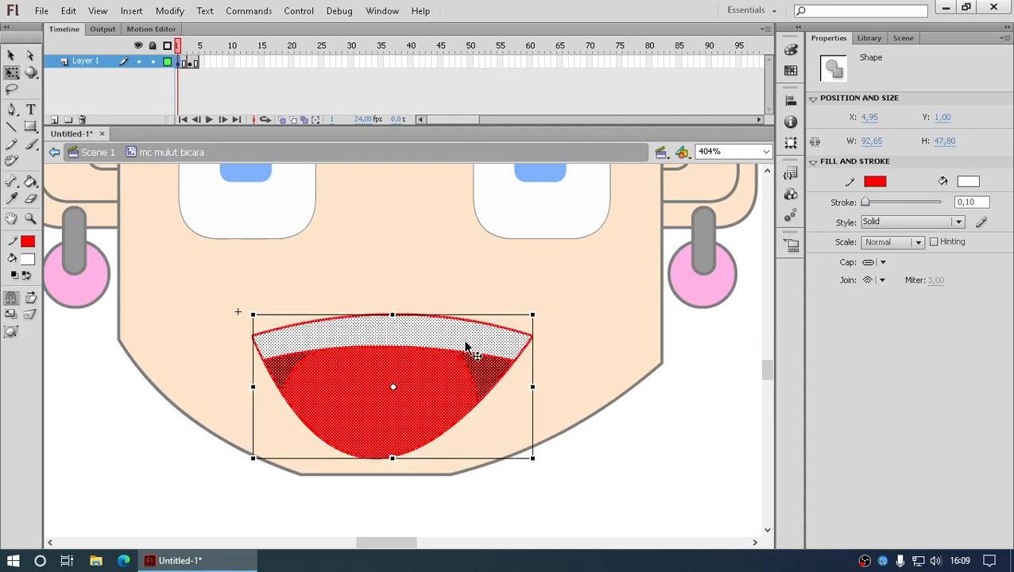
pyautogui.moveTo(182, 62)
pyautogui.mouseDown()
pyautogui.moveTo(192, 63)
pyautogui.moveTo(176, 72)
pyautogui.mouseUp()
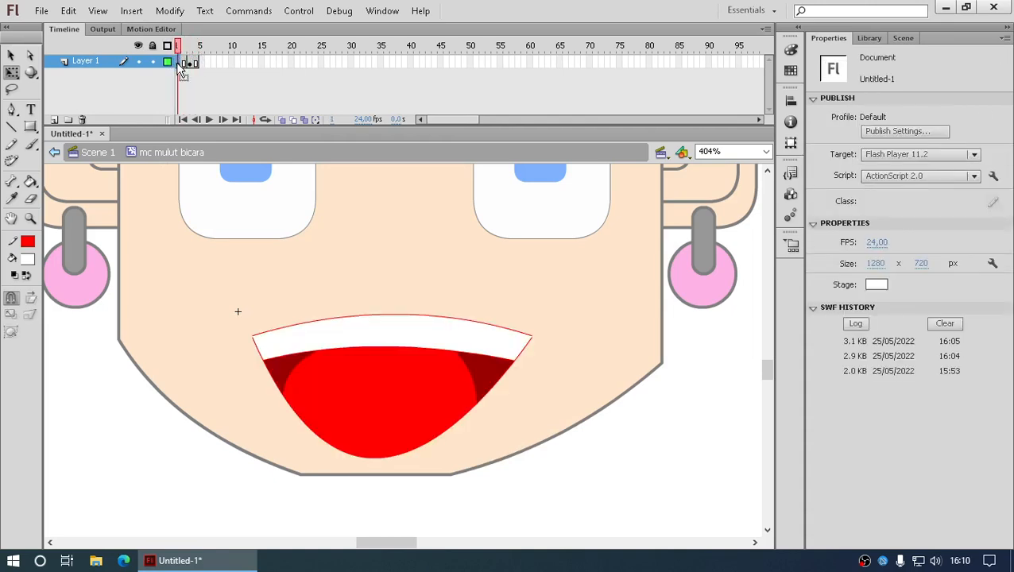
pyautogui.click(178, 63)
pyautogui.moveTo(537, 320); pyautogui.dragTo(520, 328)
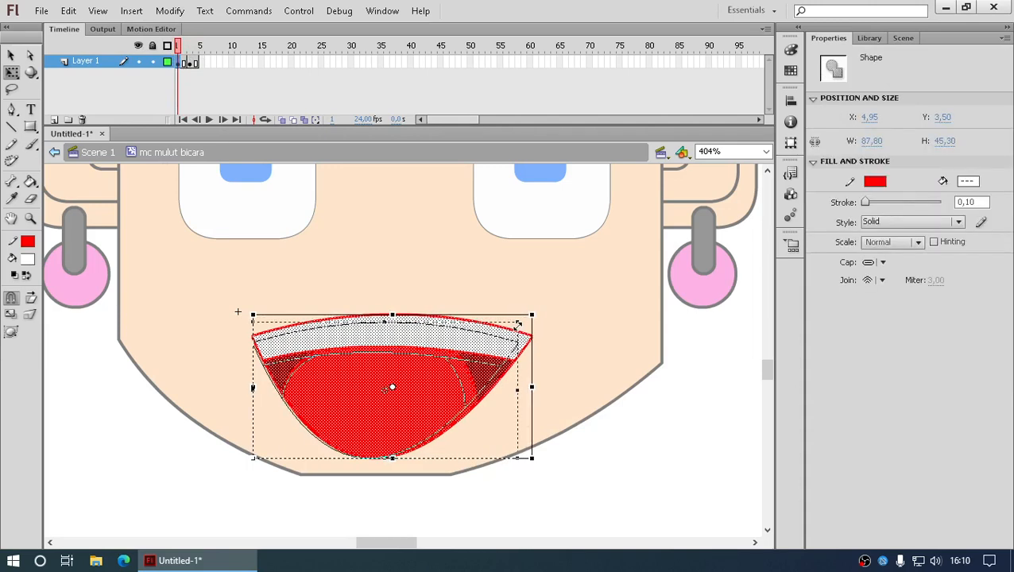
pyautogui.moveTo(453, 367); pyautogui.dragTo(459, 380)
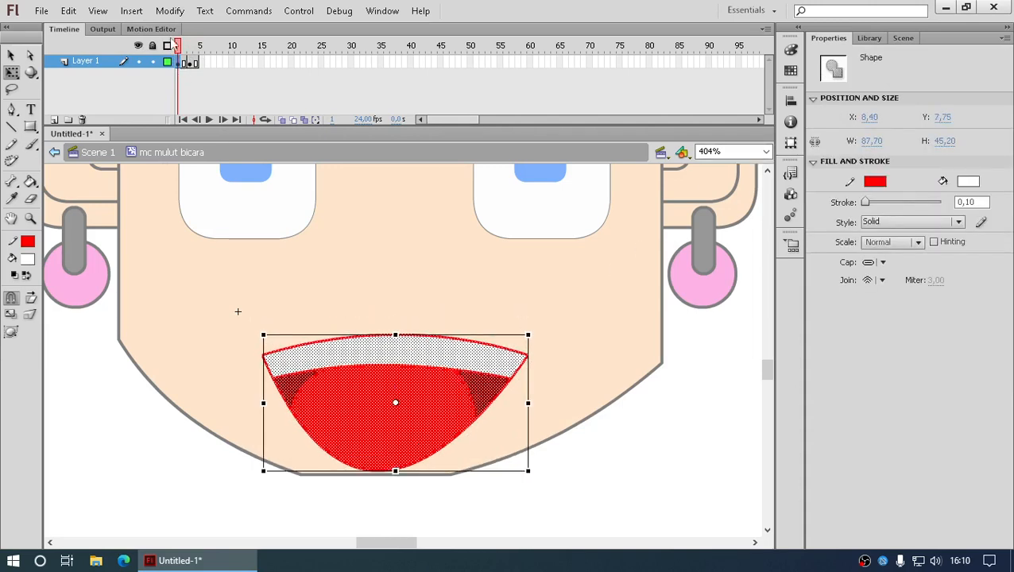
# - Scrub through the mouth symbol's frames, return to Scene 1 and show the whole frame
pyautogui.click(197, 47)
pyautogui.moveTo(200, 50)
pyautogui.mouseDown()
pyautogui.moveTo(182, 50)
pyautogui.moveTo(197, 51)
pyautogui.moveTo(182, 51)
pyautogui.moveTo(197, 62)
pyautogui.moveTo(185, 54)
pyautogui.mouseUp()
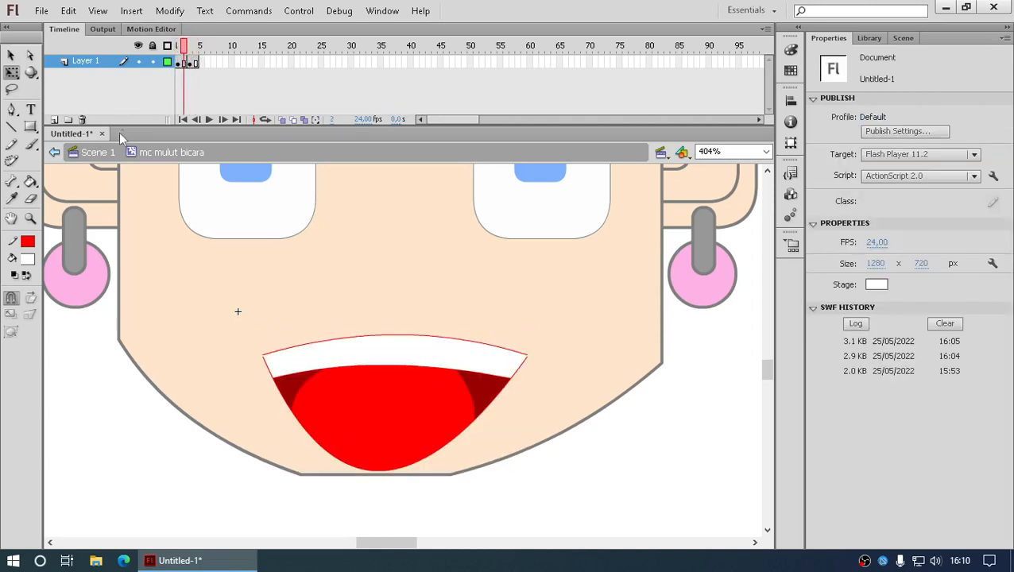
pyautogui.click(98, 152)
pyautogui.click(766, 151)
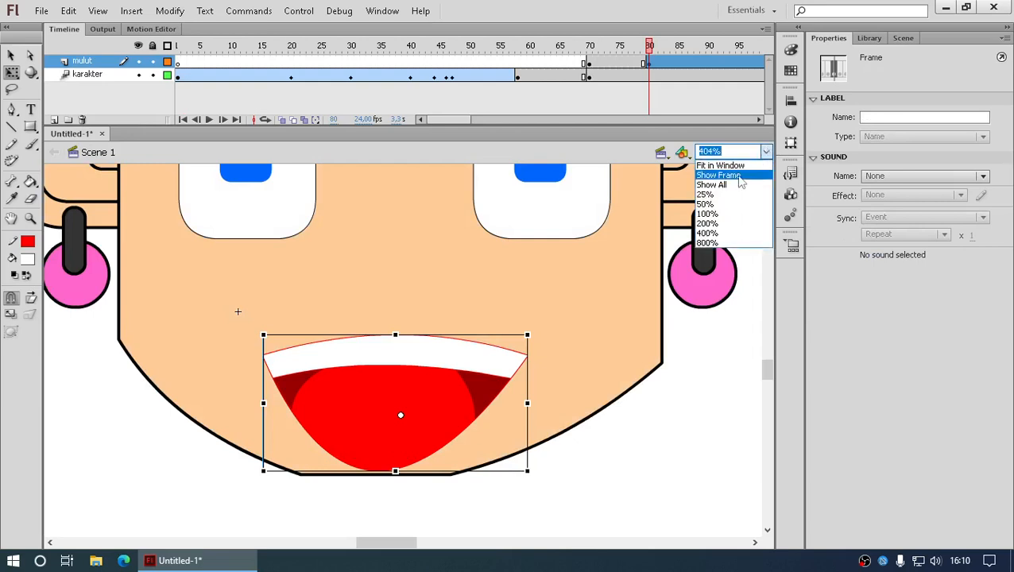
pyautogui.click(736, 175)
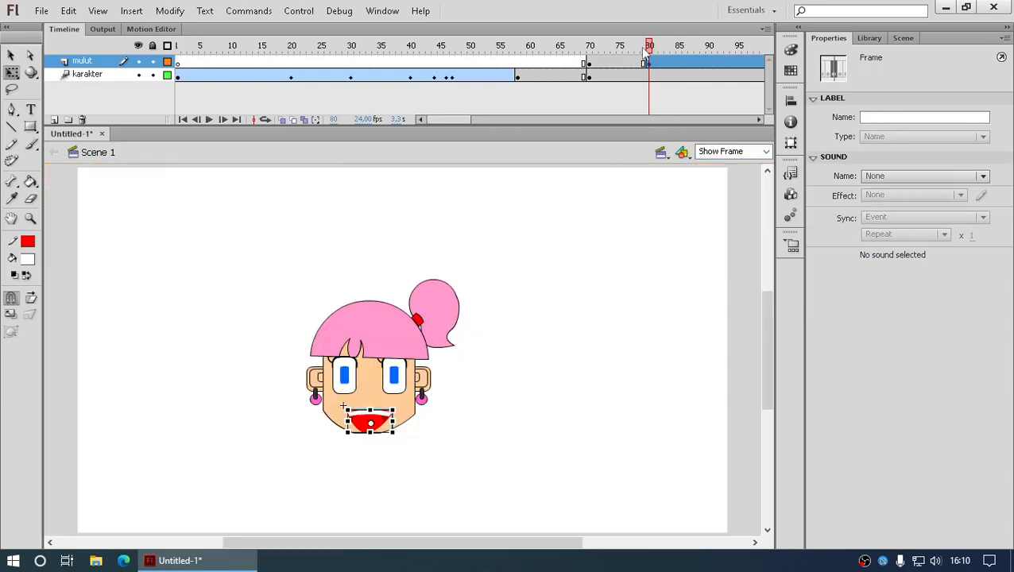
# - Compare the mouth and character keyframes at frames 70 and 80, then test the movie to check the talking mouth
pyautogui.moveTo(648, 51)
pyautogui.mouseDown()
pyautogui.moveTo(630, 48)
pyautogui.moveTo(644, 47)
pyautogui.mouseUp()
pyautogui.click(649, 62)
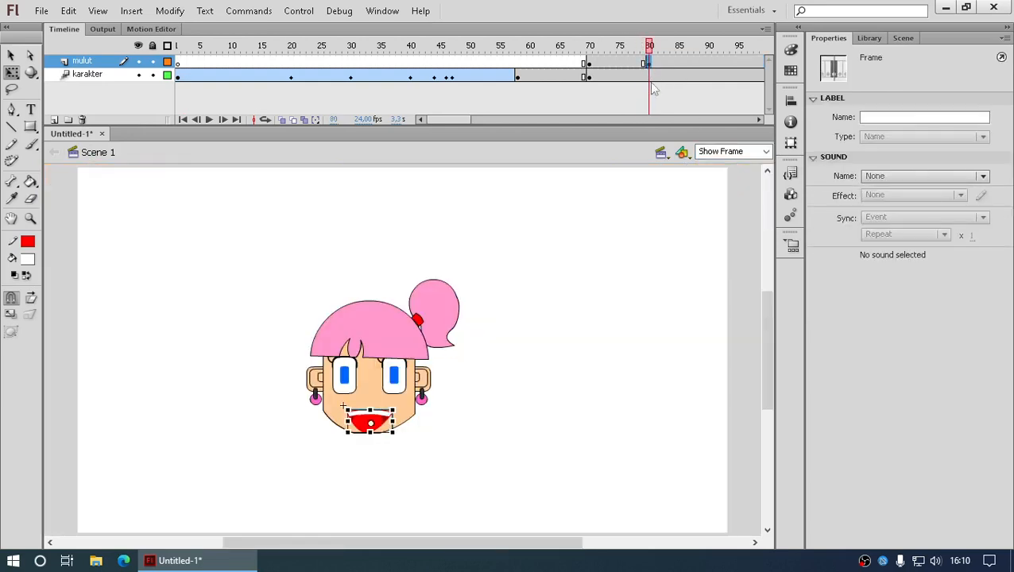
pyautogui.click(135, 76)
pyautogui.click(589, 75)
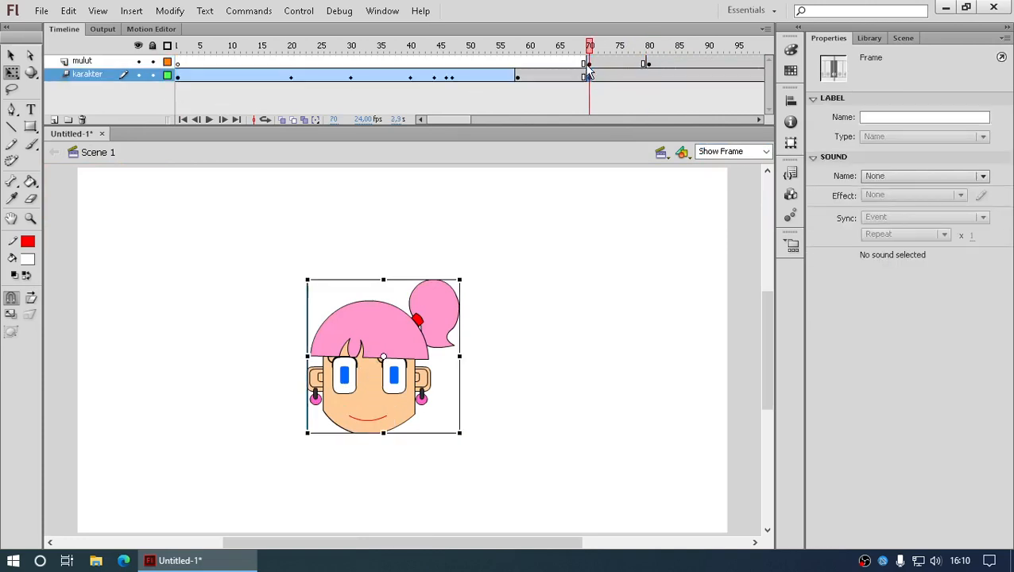
pyautogui.click(586, 63)
pyautogui.click(644, 65)
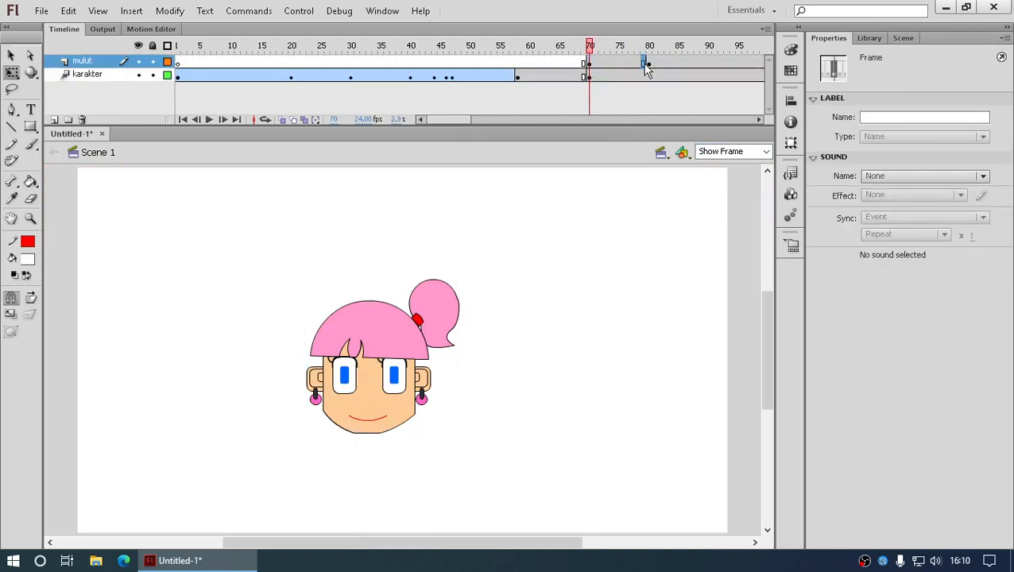
pyautogui.click(649, 64)
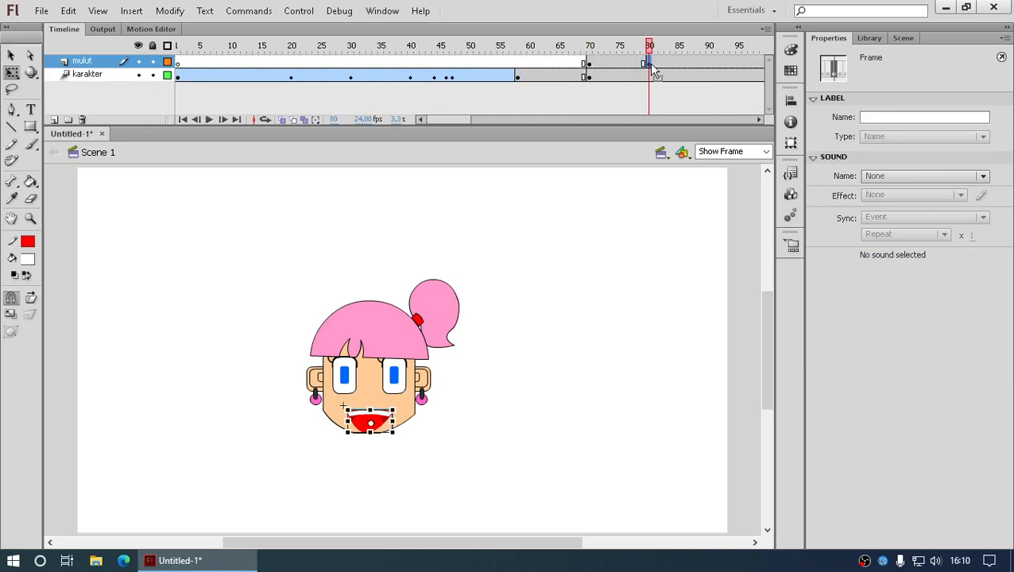
pyautogui.hotkey('ctrl', 'Return')
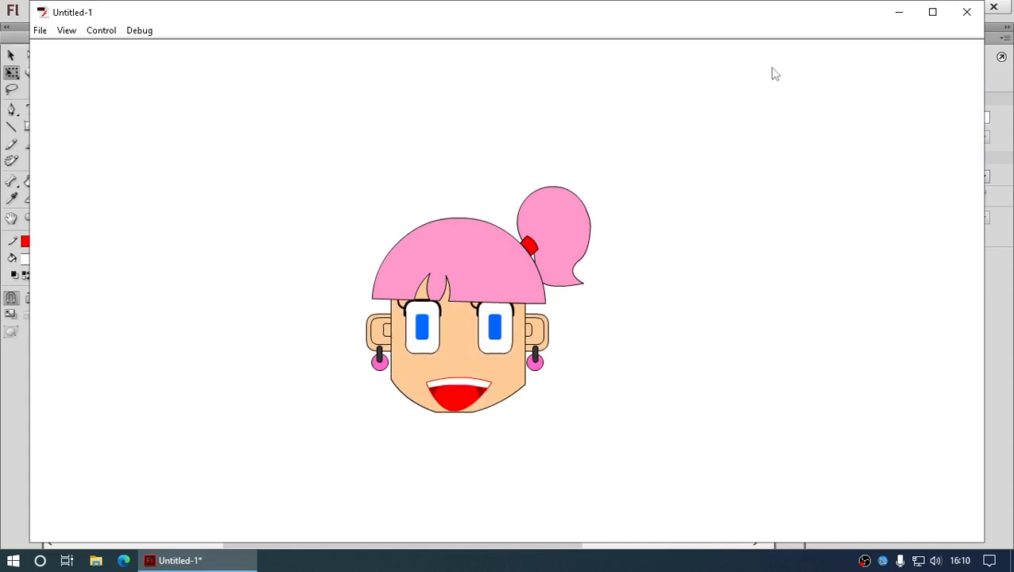
pyautogui.click(967, 12)
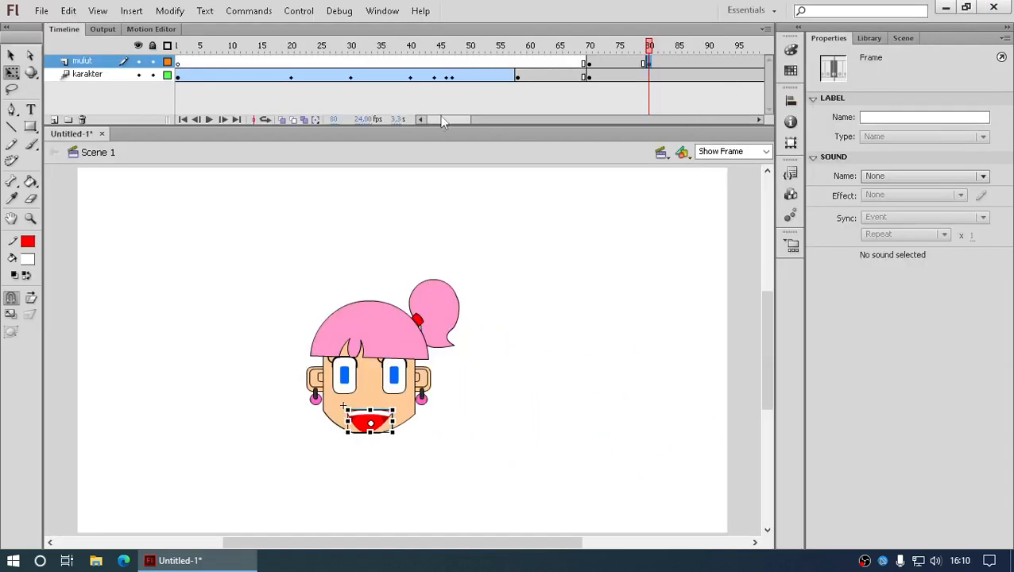
# - Insert blank keyframes at frame 105 on both the mulut and karakter layers
pyautogui.moveTo(441, 118); pyautogui.dragTo(462, 120)
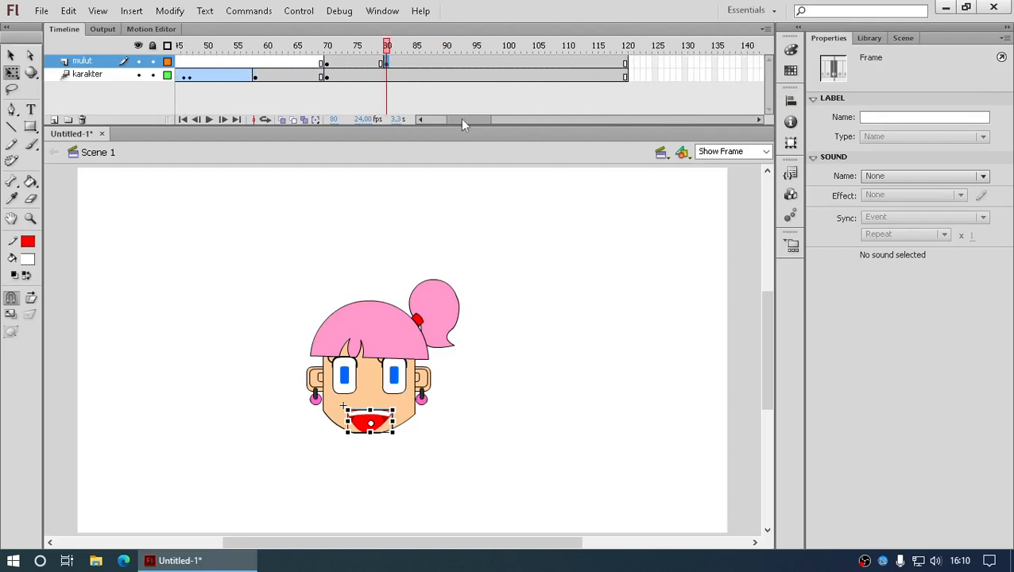
pyautogui.click(541, 64)
pyautogui.click(547, 63)
pyautogui.press('F7')
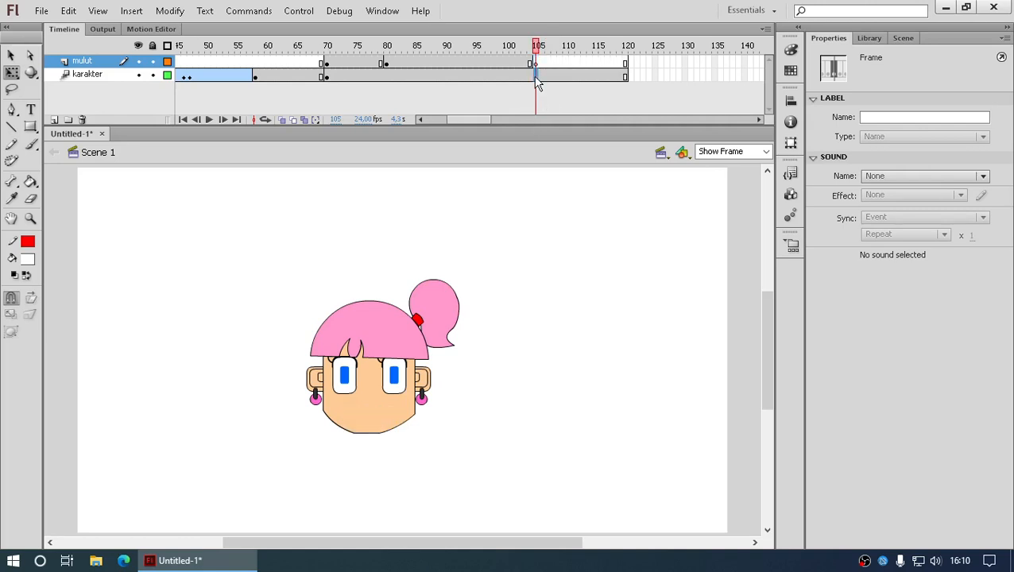
pyautogui.click(535, 76)
pyautogui.press('F7')
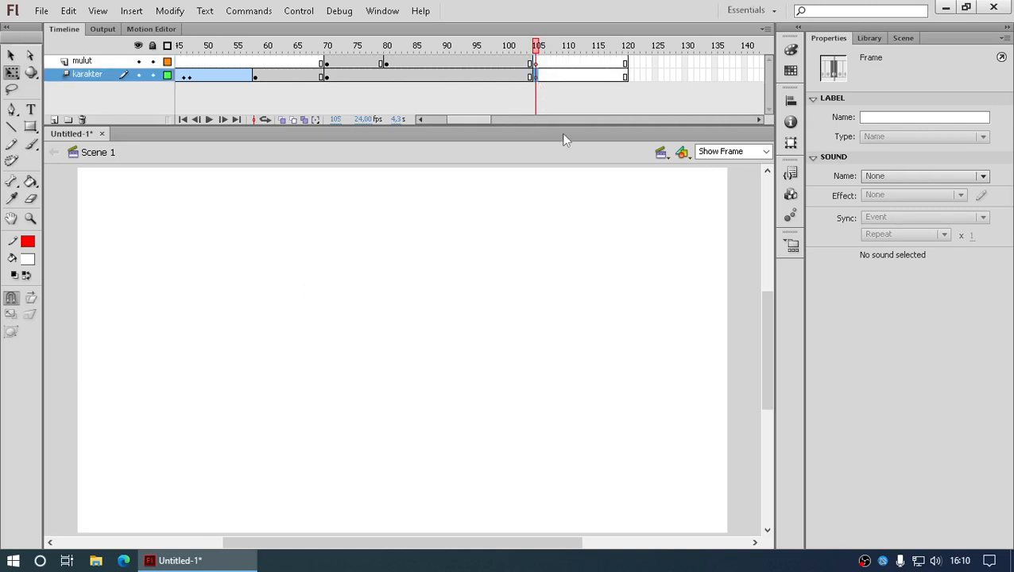
# - Place mc karakter diam from the library on the karakter layer at frame 105 and align it with the preceding face using onion skinning
pyautogui.click(872, 41)
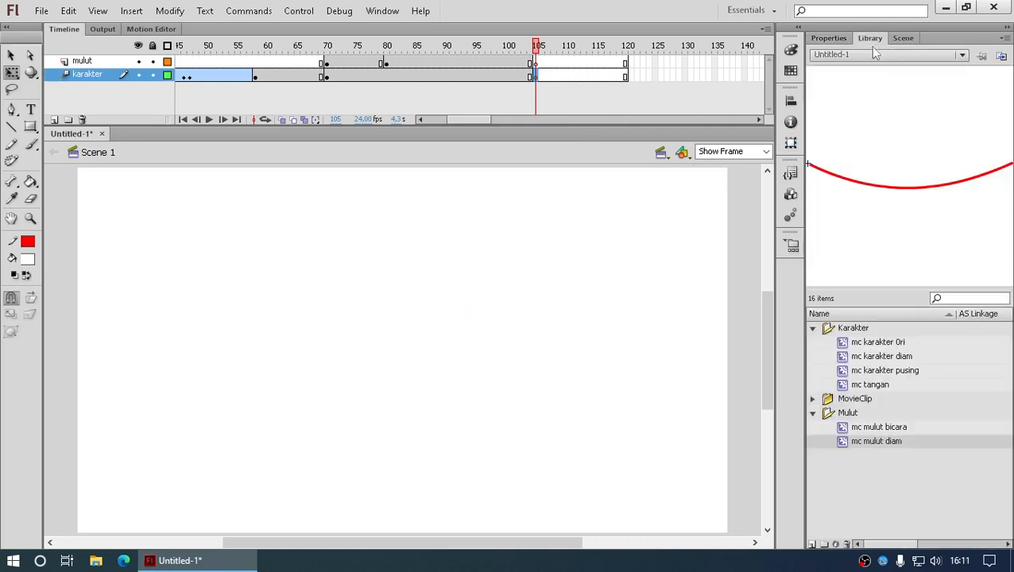
pyautogui.click(814, 328)
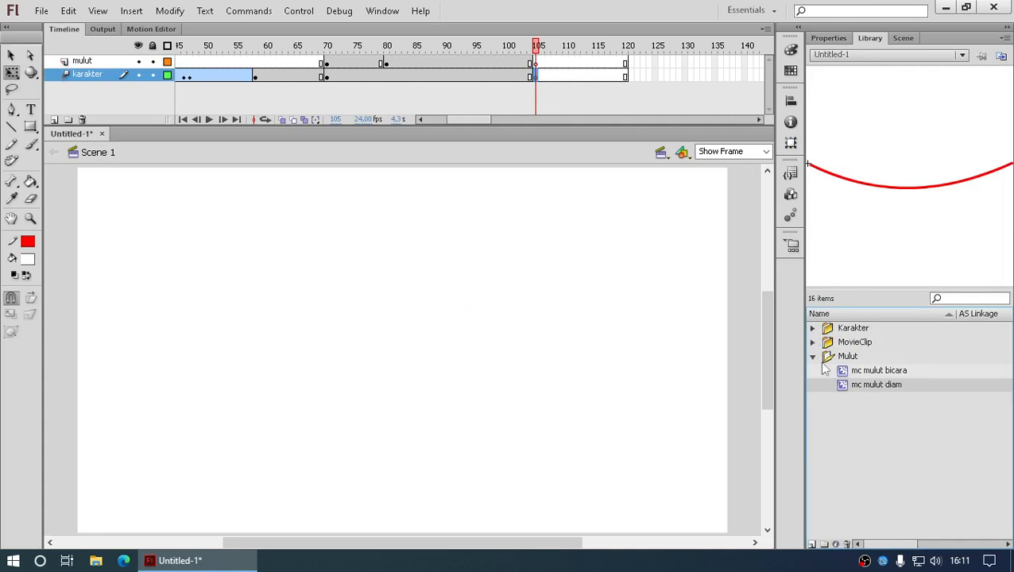
pyautogui.click(823, 358)
pyautogui.click(814, 328)
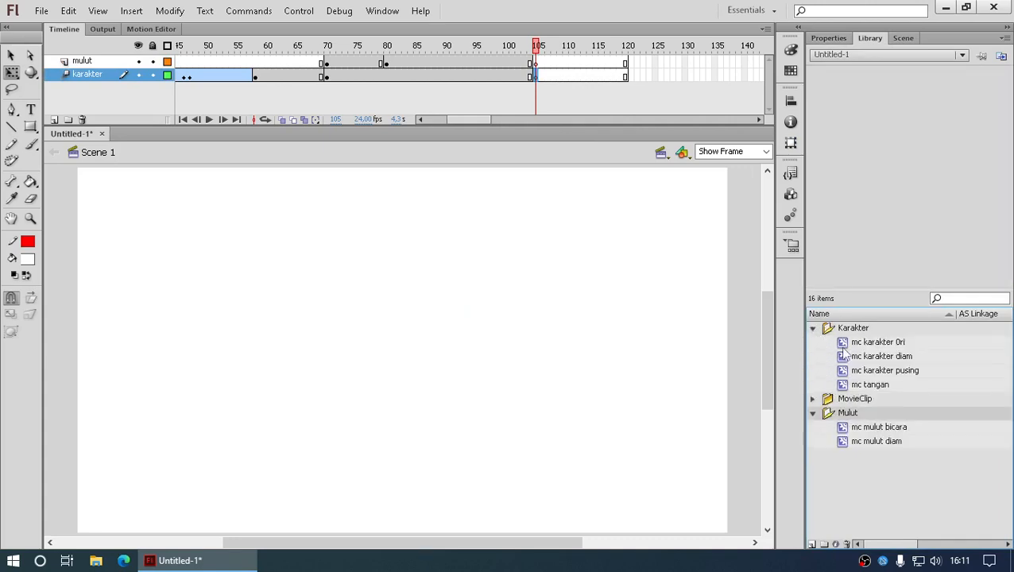
pyautogui.click(891, 358)
pyautogui.click(887, 347)
pyautogui.click(883, 370)
pyautogui.click(891, 357)
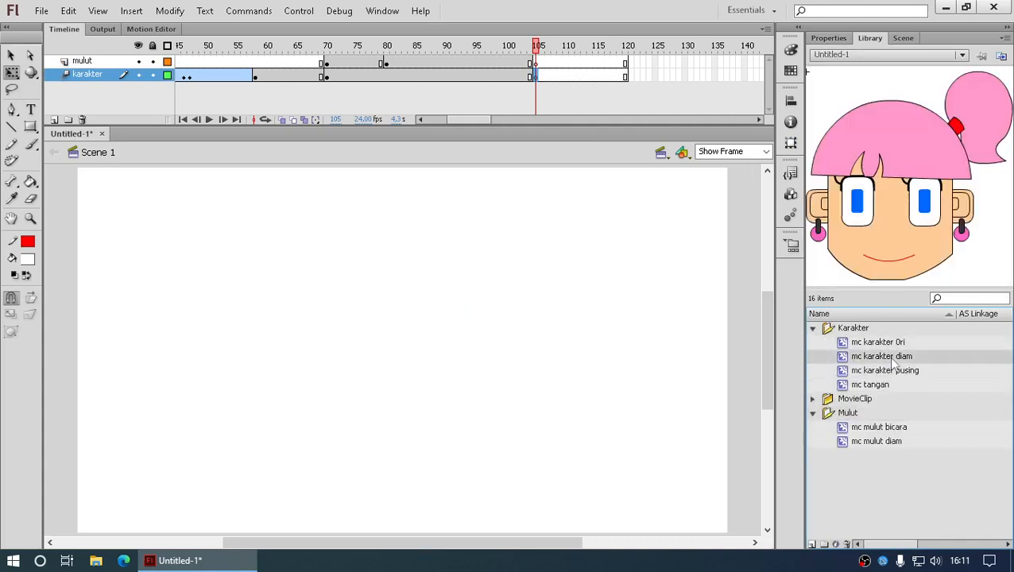
pyautogui.moveTo(718, 334); pyautogui.dragTo(558, 385)
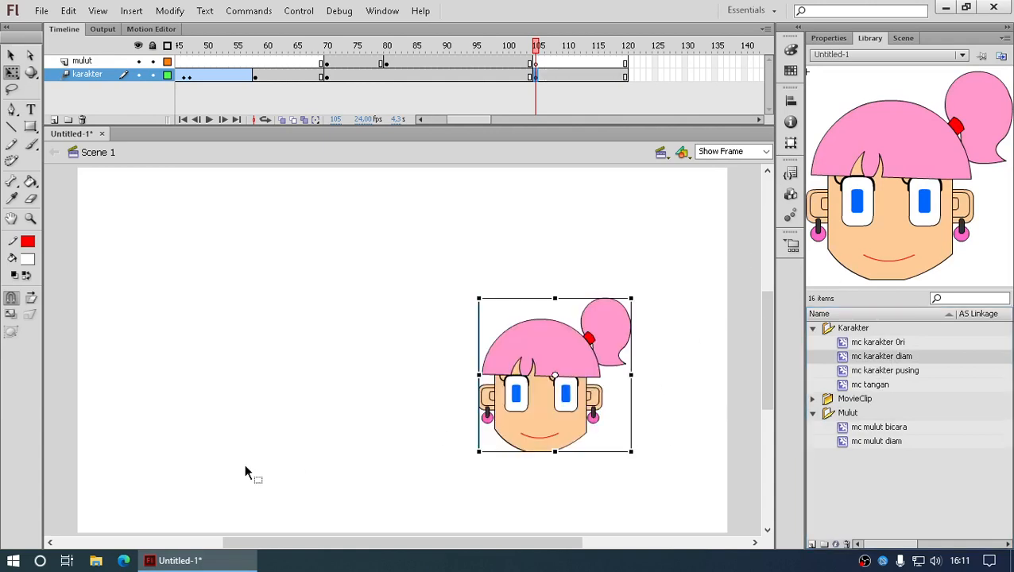
pyautogui.click(282, 119)
pyautogui.moveTo(535, 415); pyautogui.dragTo(363, 398)
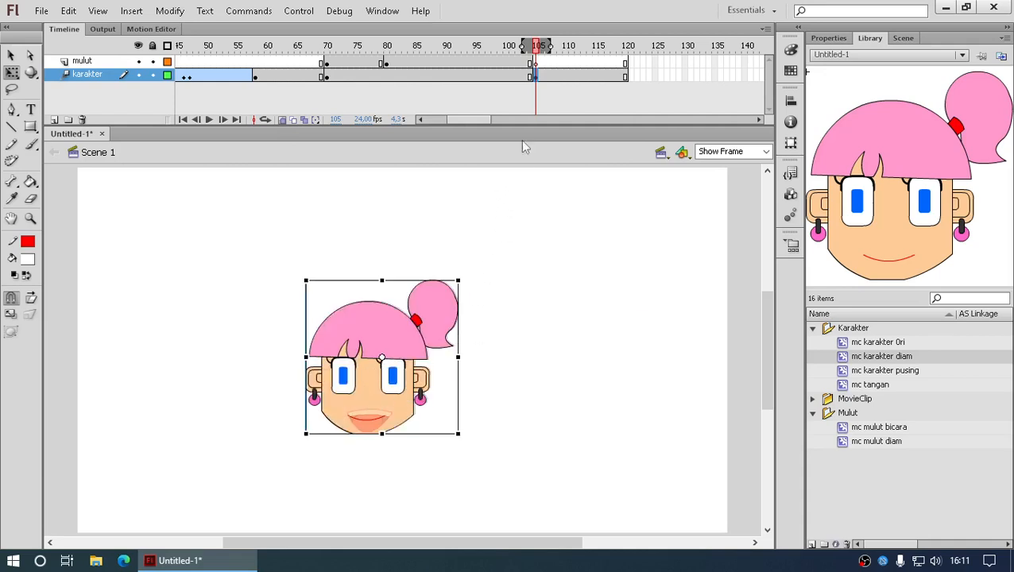
# - Create a motion tween on the karakter layer's span starting at frame 105 and turn off onion skinning
pyautogui.rightClick(596, 76)
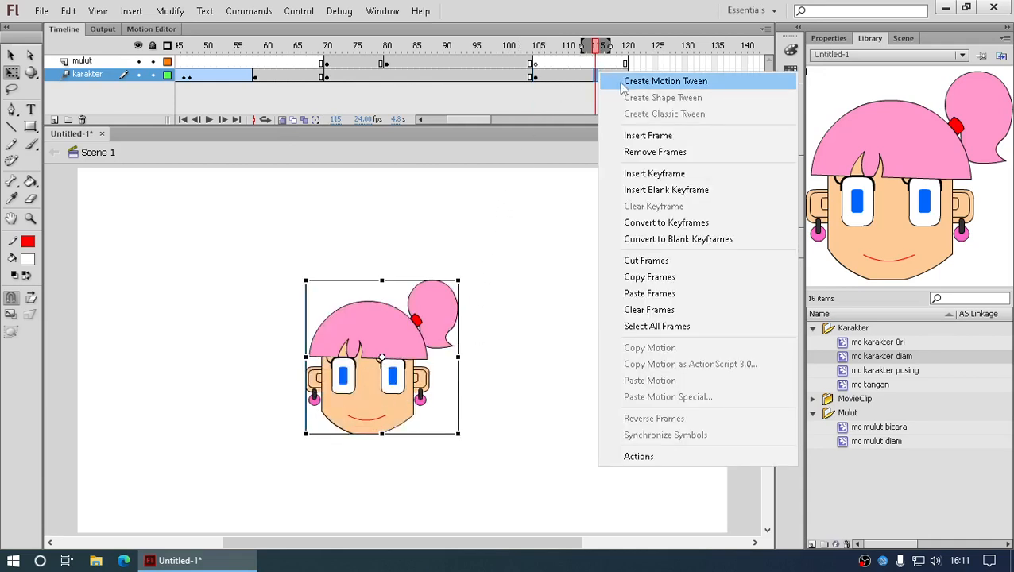
pyautogui.click(624, 81)
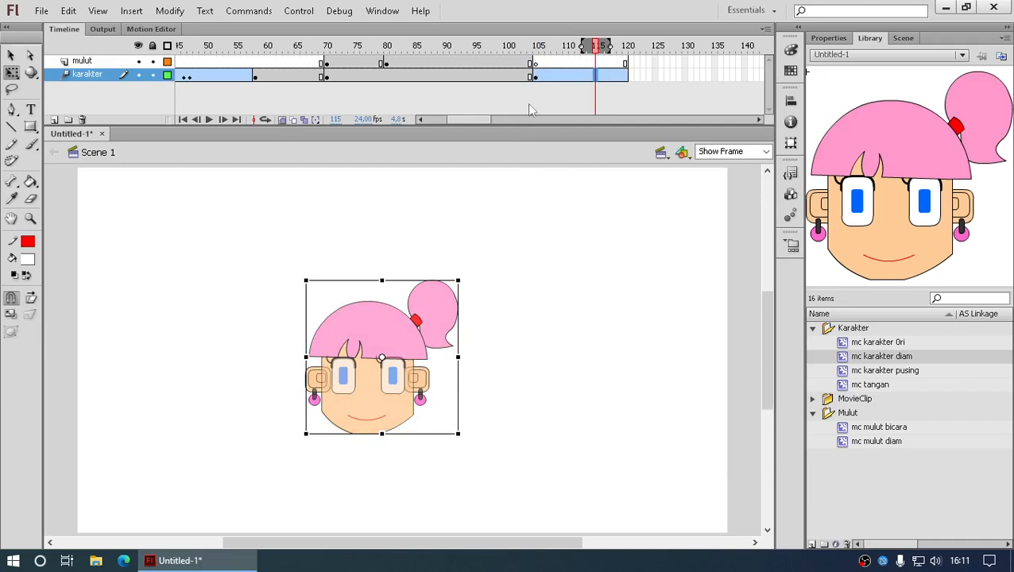
pyautogui.click(535, 76)
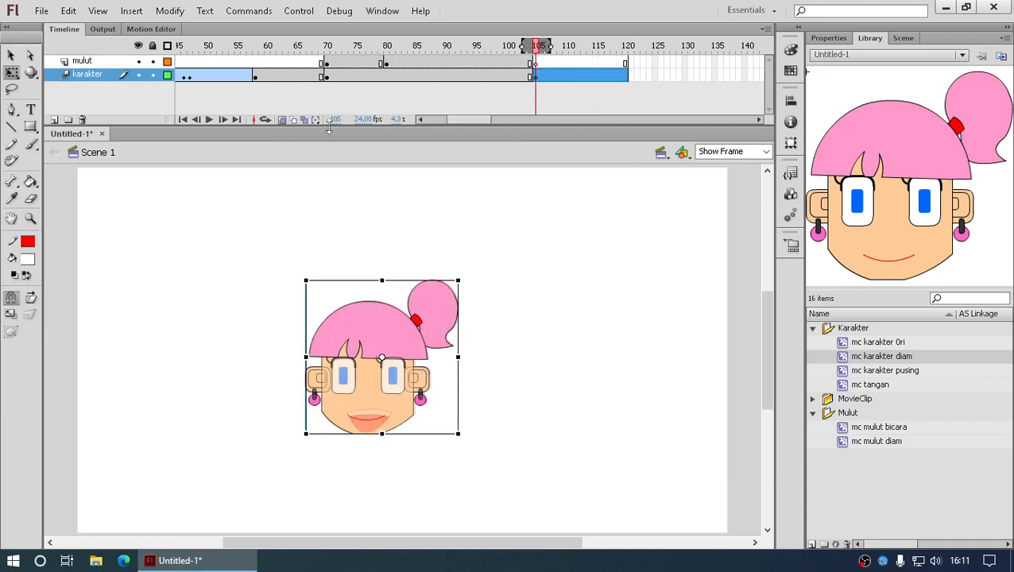
pyautogui.click(283, 119)
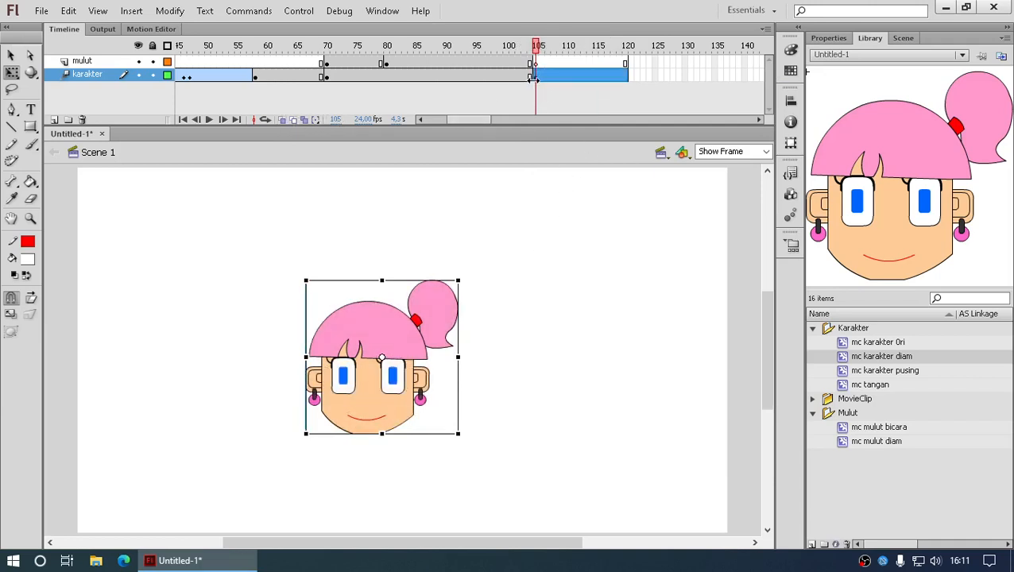
# - Extend the mulut and karakter layers to frame 140
pyautogui.click(626, 79)
pyautogui.click(630, 76)
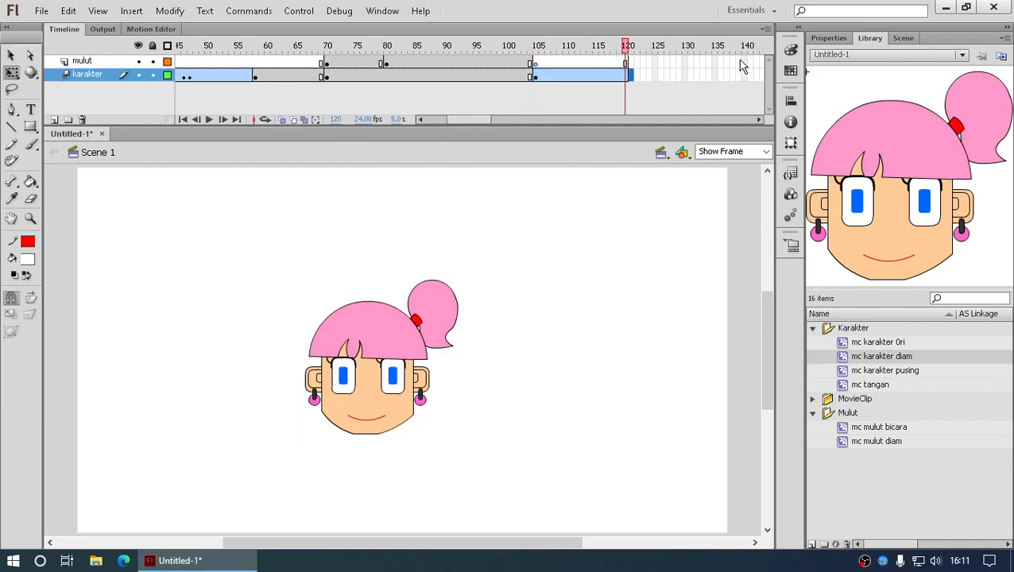
pyautogui.moveTo(744, 62); pyautogui.dragTo(745, 90)
pyautogui.press('F5')
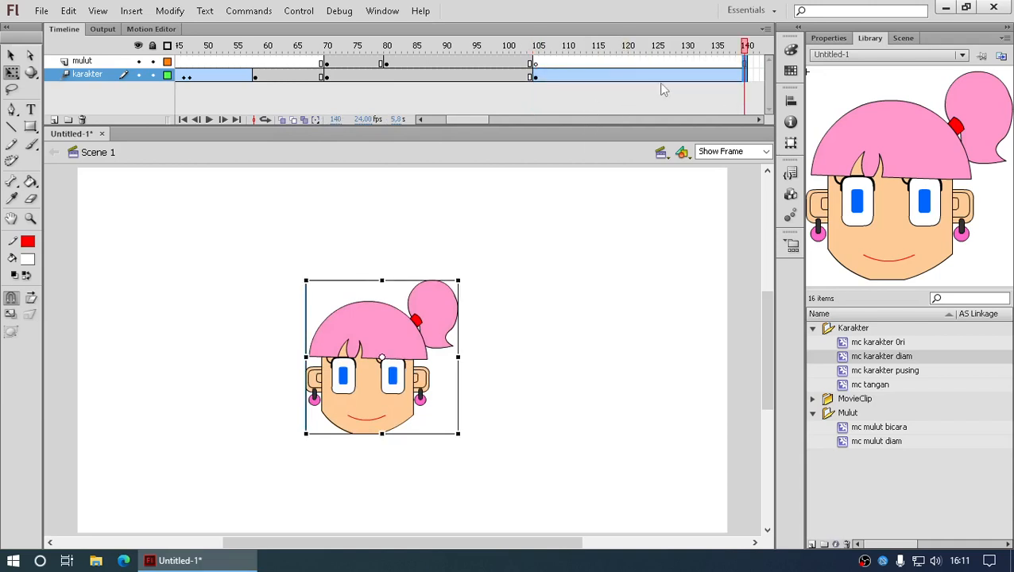
# - At frame 125 of the karakter tween, move the character to the lower-right area of the stage
pyautogui.click(627, 78)
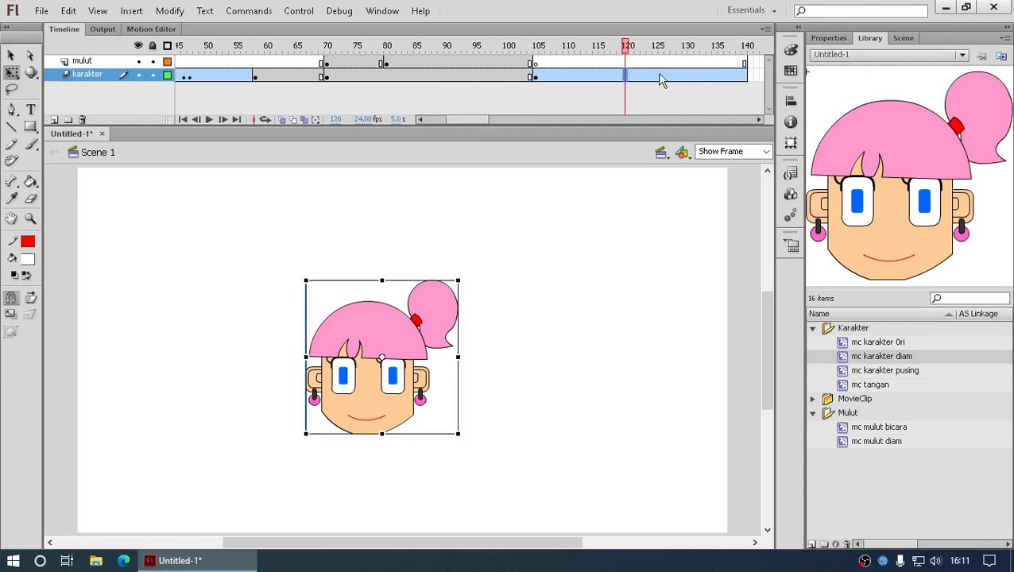
pyautogui.click(658, 77)
pyautogui.moveTo(398, 390); pyautogui.dragTo(607, 460)
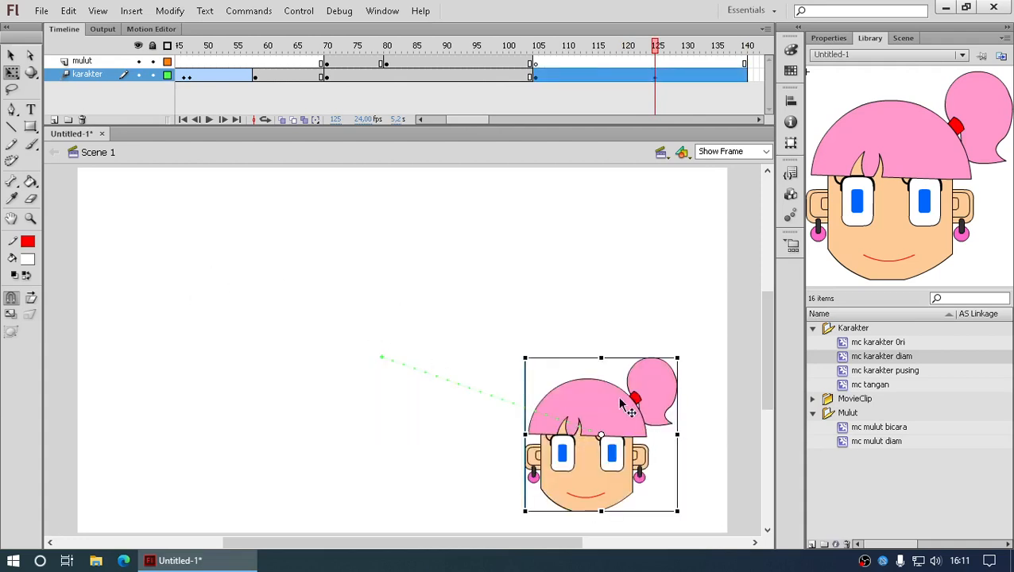
pyautogui.moveTo(623, 401); pyautogui.dragTo(636, 406)
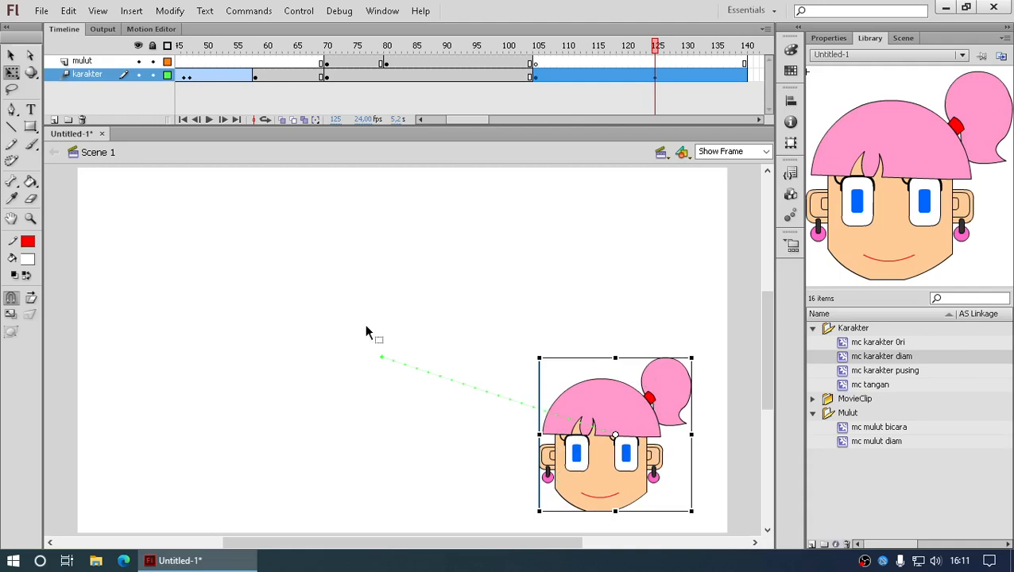
# - Test the movie to review the full animation, including the character's final move across the stage, and close the preview
pyautogui.hotkey('ctrl', 'Return')
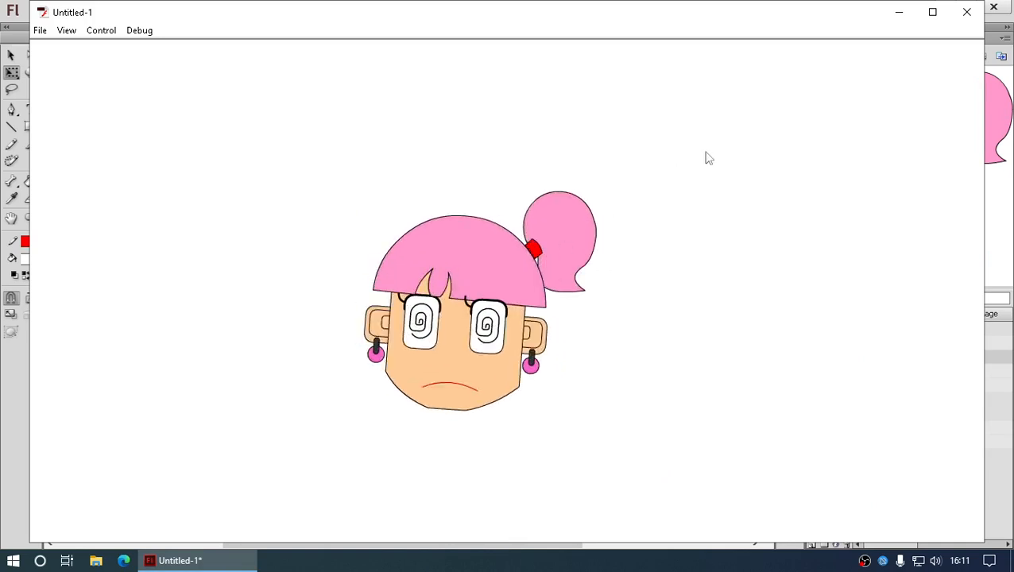
pyautogui.click(967, 12)
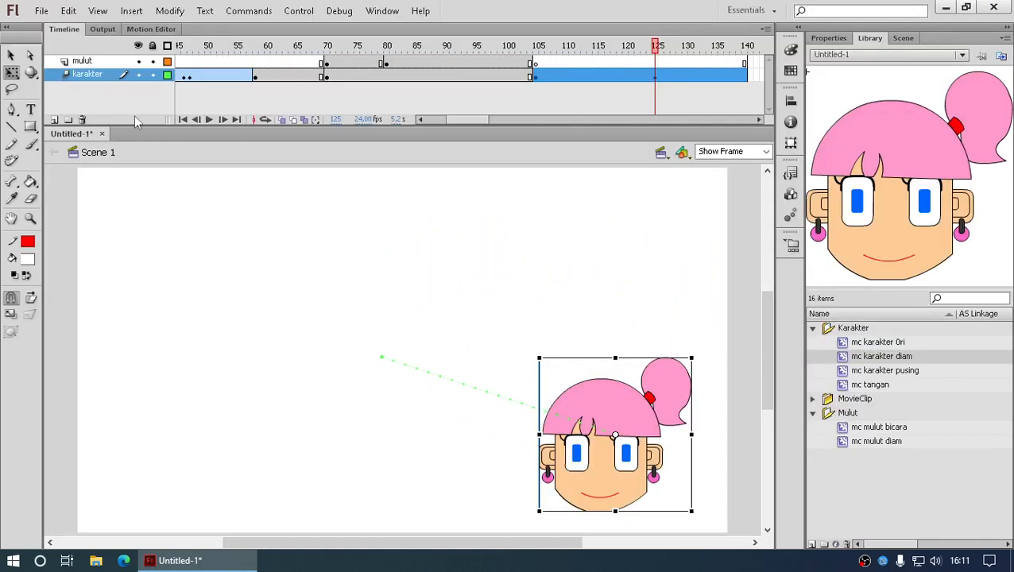
pyautogui.click(42, 11)
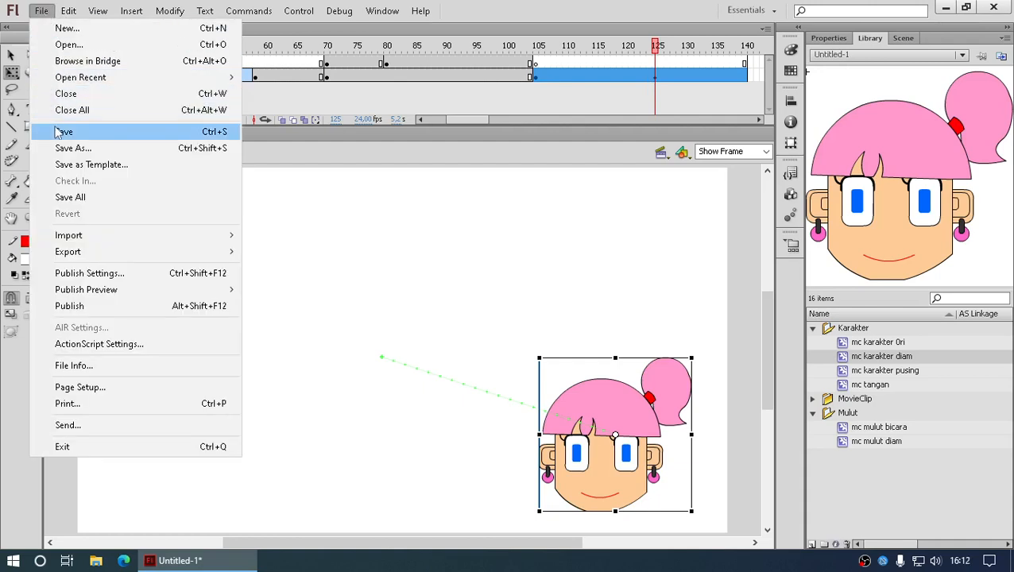
pyautogui.click(379, 12)
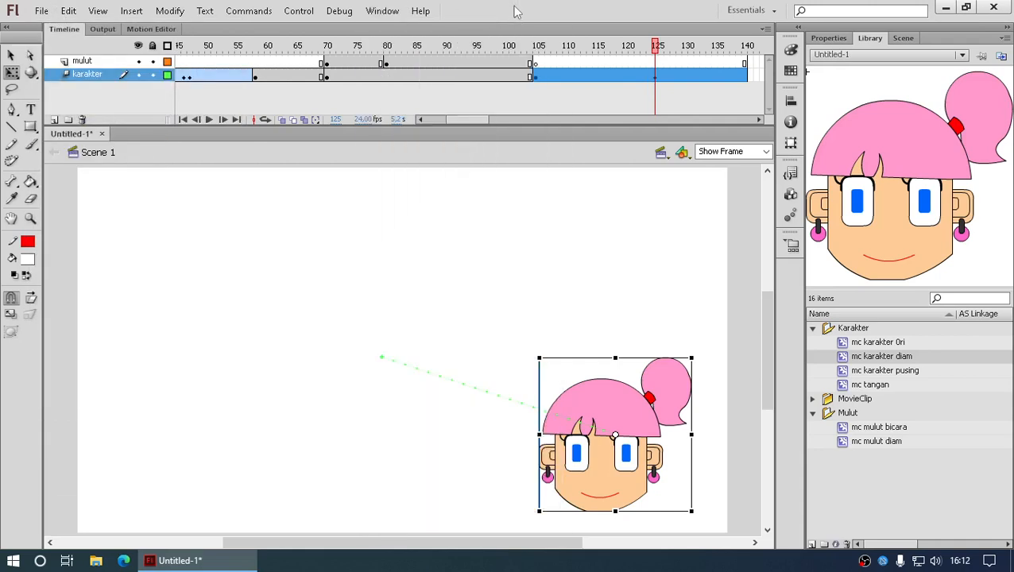